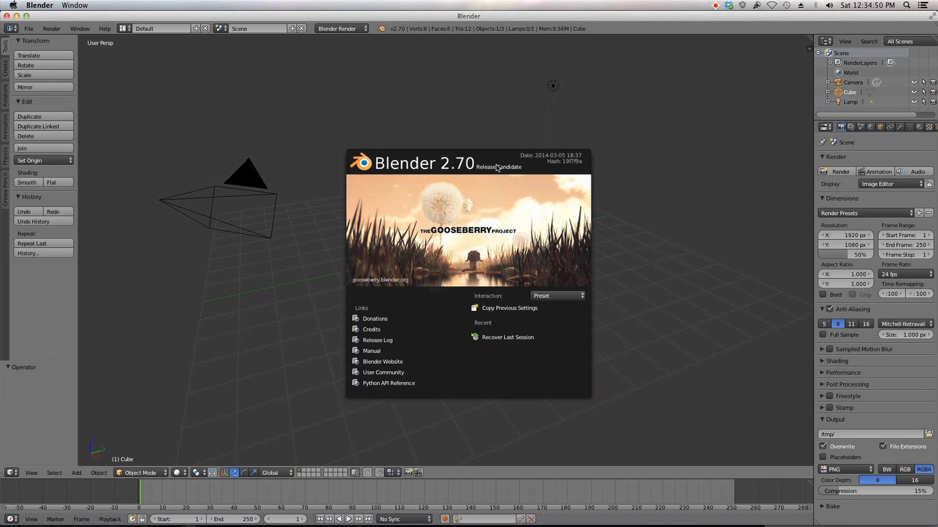
Step: Enable the Screencast Keys add-on in User Preferences by searching the add-ons for "scr"
click(552, 223)
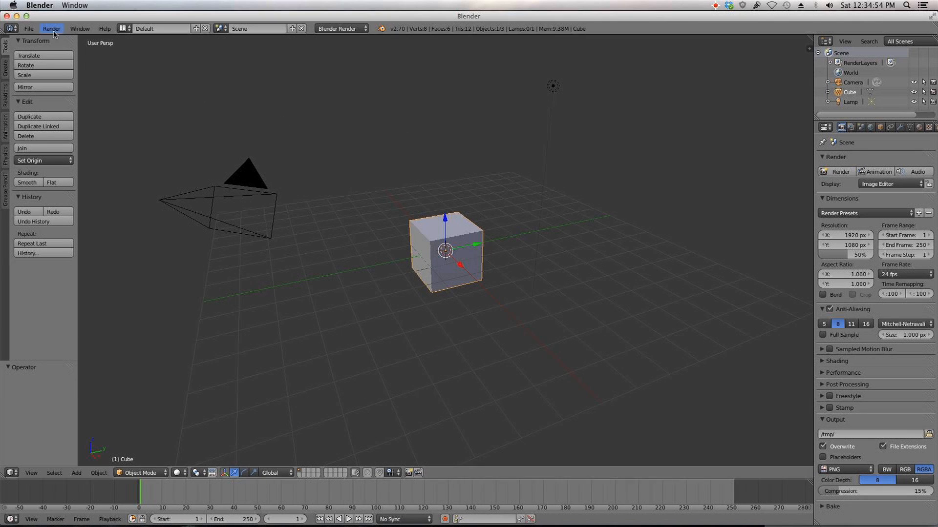
click(30, 29)
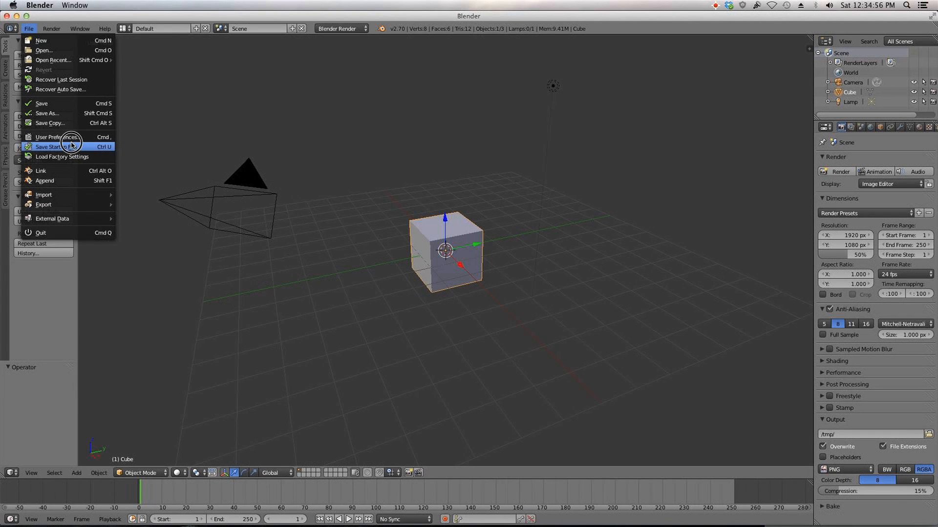
click(61, 137)
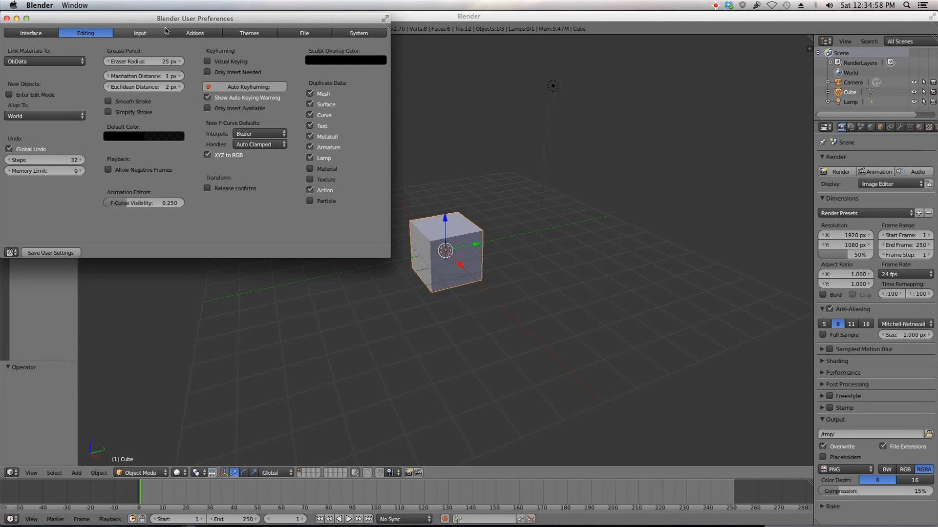
click(195, 33)
click(51, 50)
text(scr)
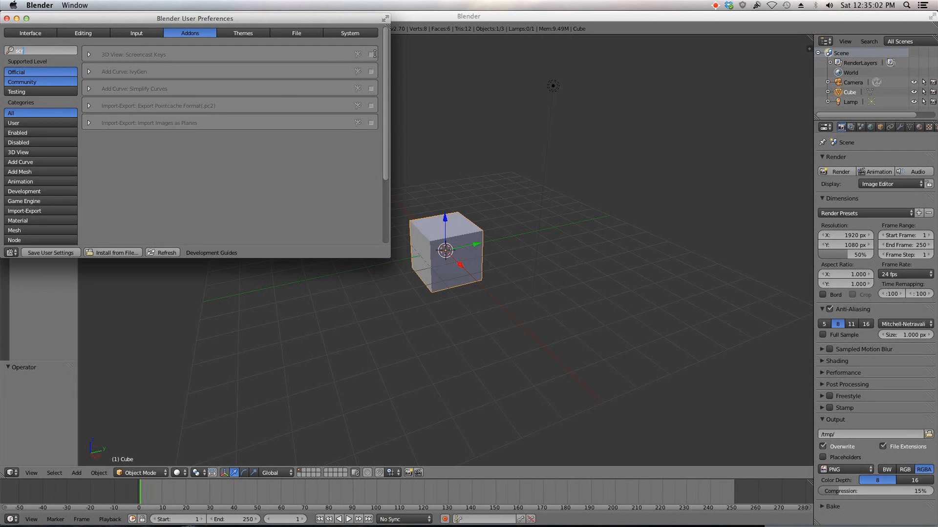
key(Return)
click(370, 55)
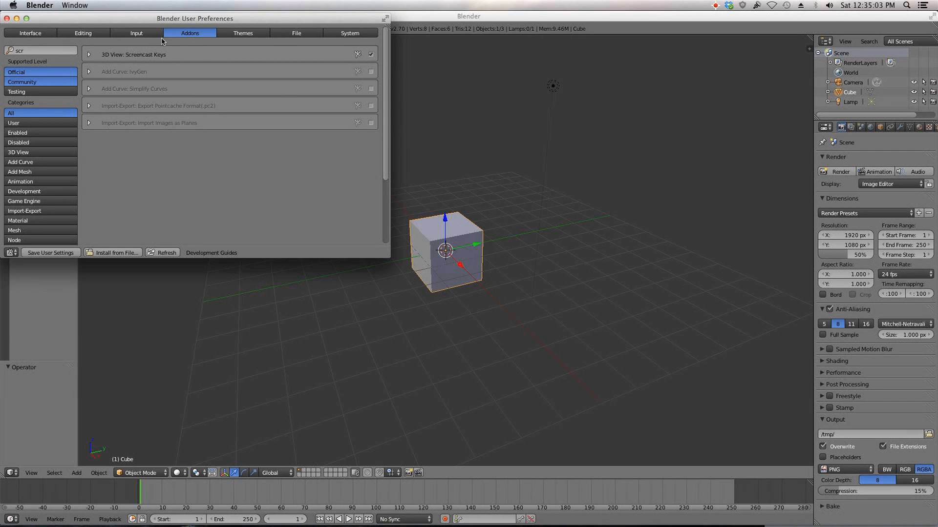
click(6, 18)
Step: Start the Screencast Keys display from the 3D view properties sidebar
key(n)
click(761, 451)
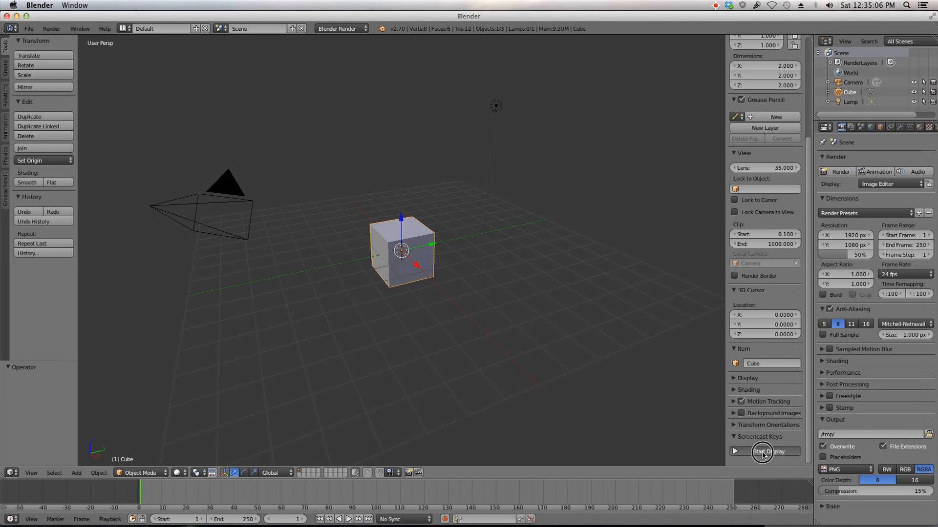
key(n)
Step: Delete the default cube in front view
key(KP_1)
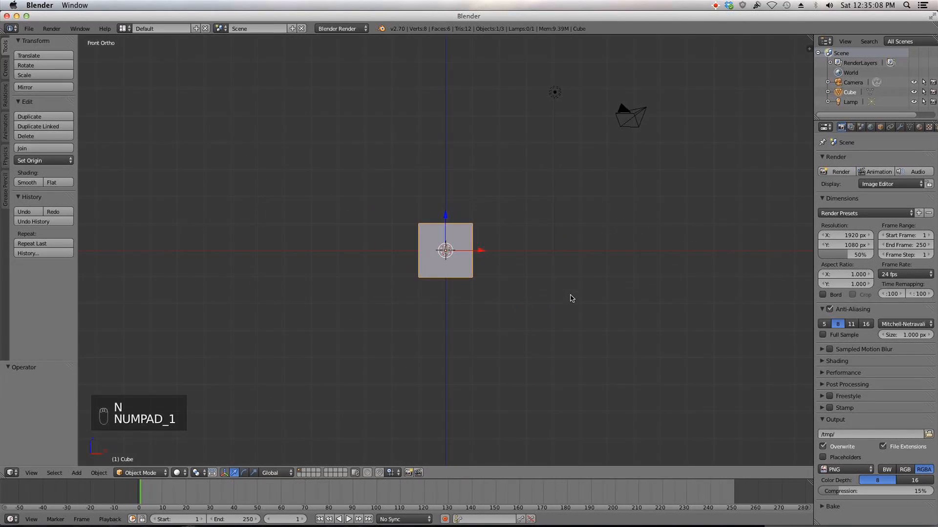
key(x)
click(507, 272)
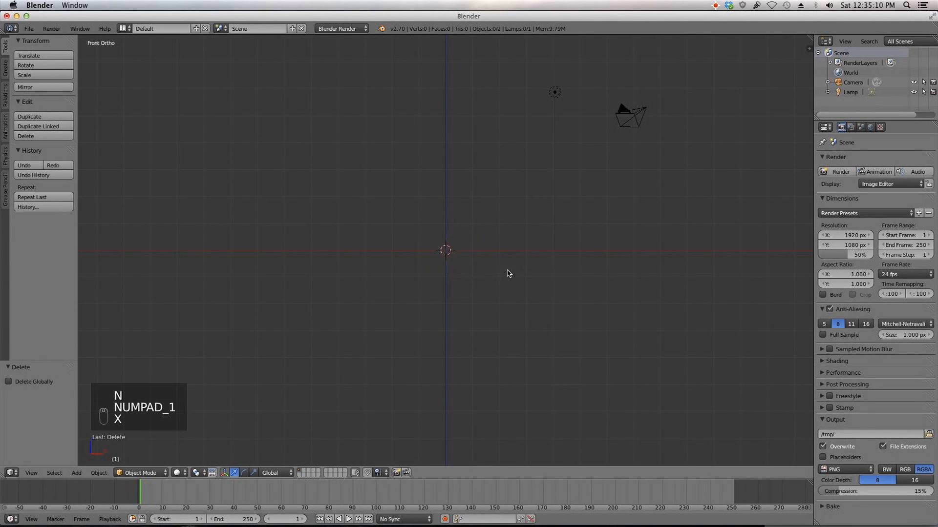
Step: Add a mesh plane at the origin
middle_drag(503, 270, 505, 282)
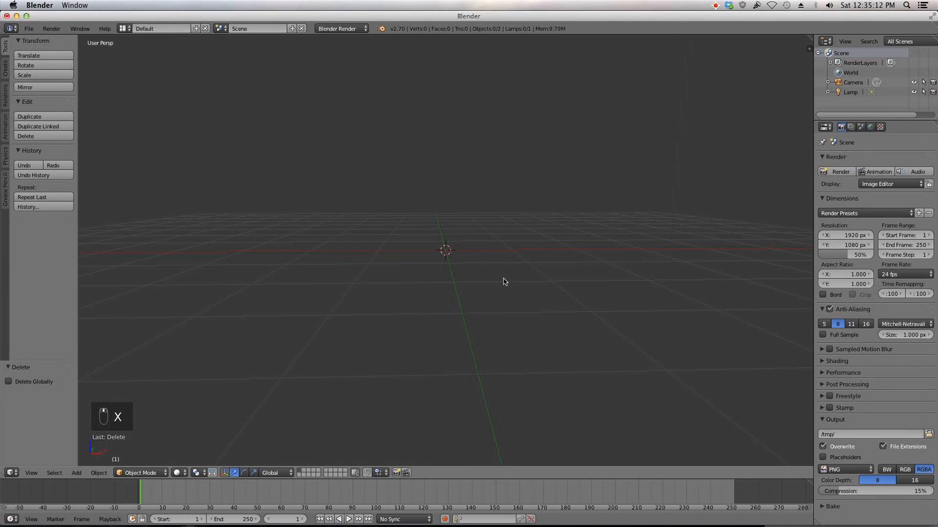
key(shift+a)
click(526, 273)
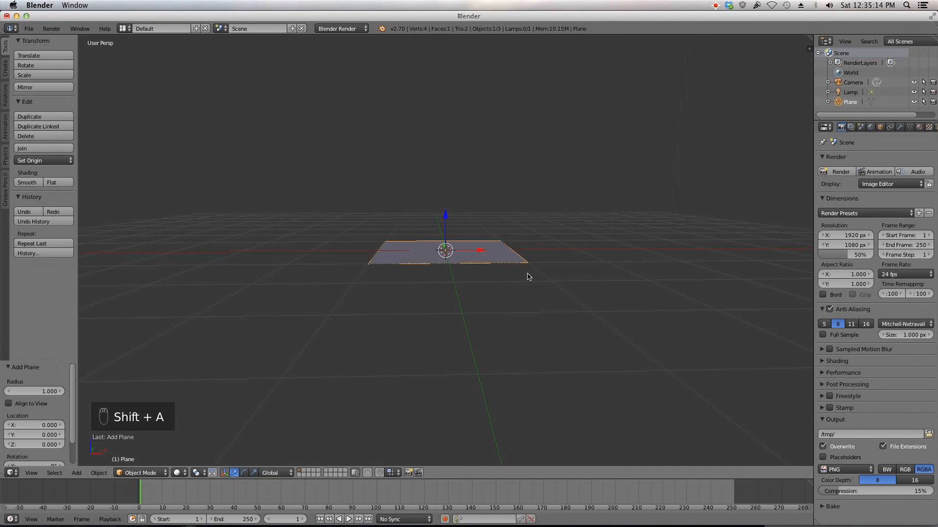
Step: Scale the plane up to cover a larger area
key(s)
right_click(527, 276)
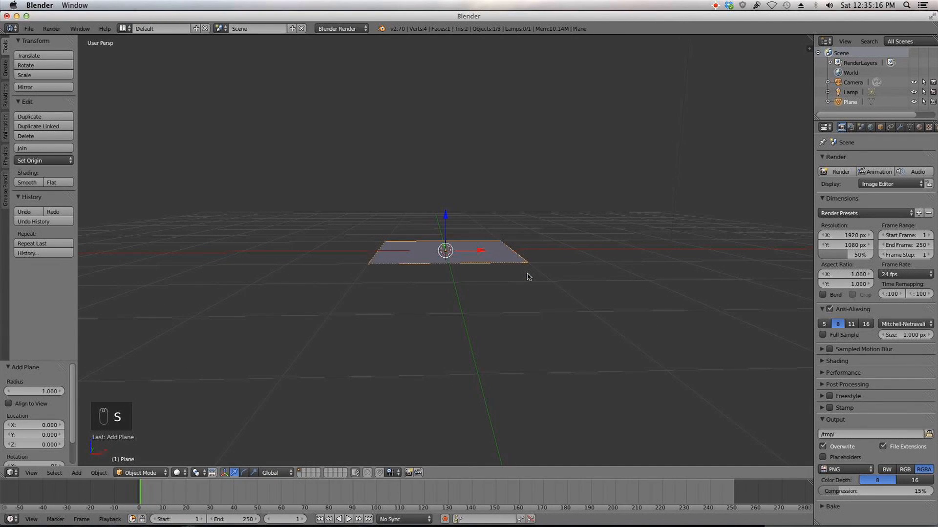
middle_drag(527, 274, 510, 275)
scroll(510, 275, up, 8)
scroll(509, 274, down, 2)
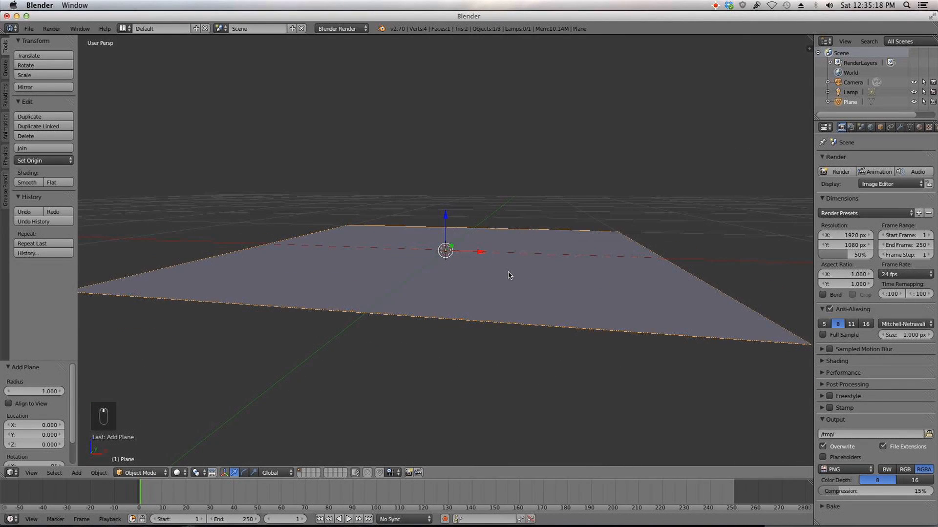
middle_drag(595, 198, 609, 197)
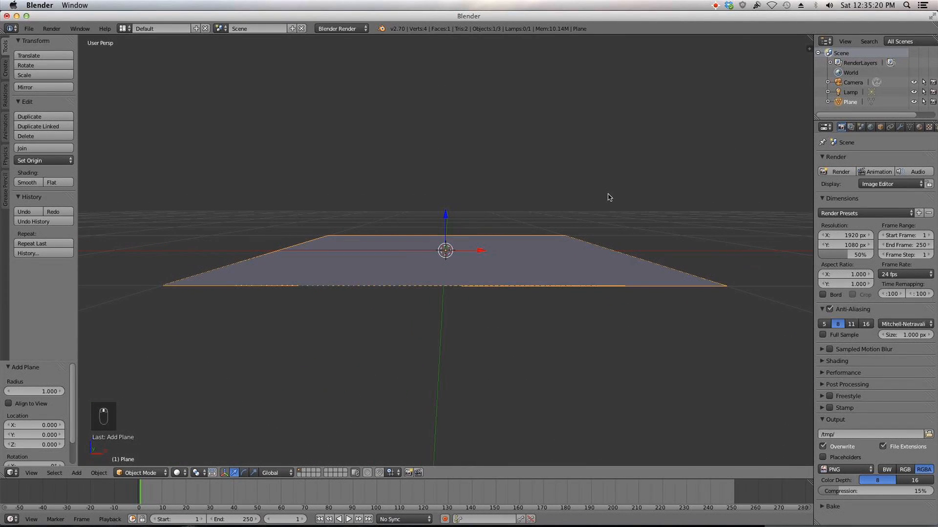
middle_drag(628, 222, 628, 232)
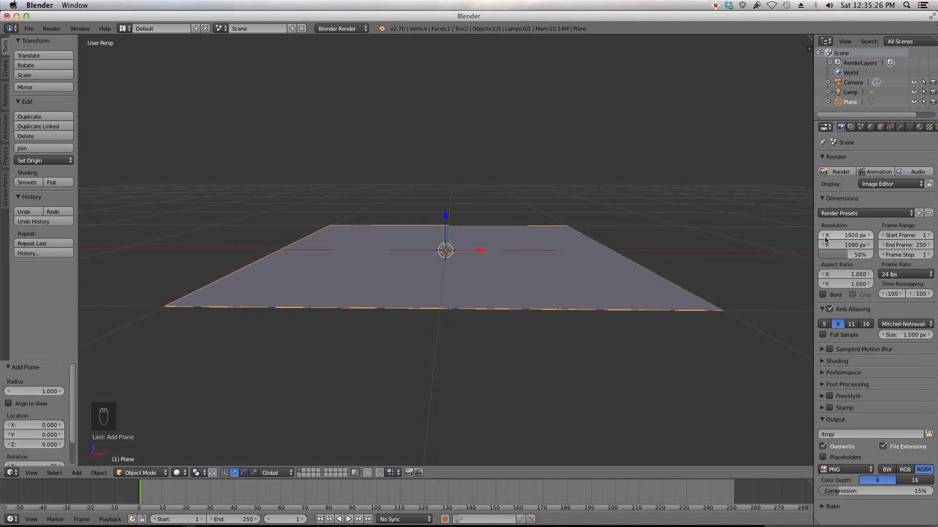
Step: Set the render resolution to 1280 × 720 px at 100%
click(844, 237)
text(1280)
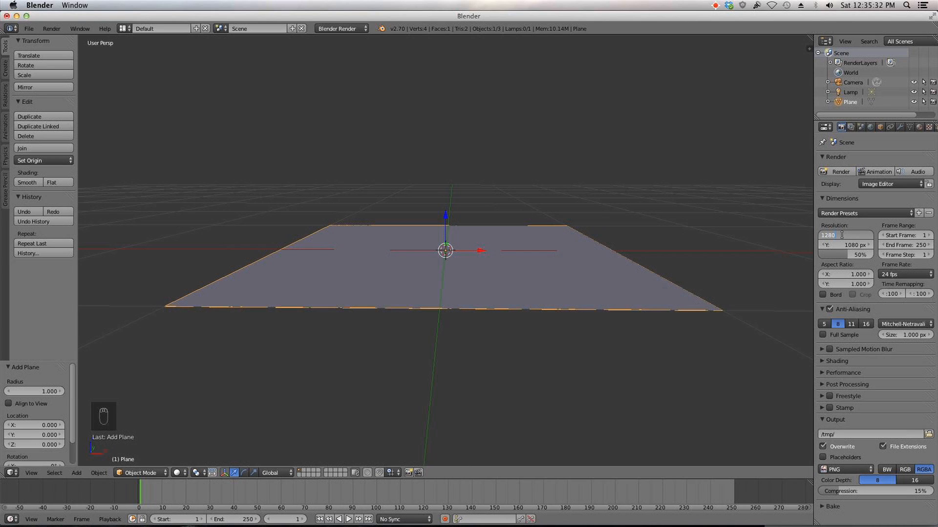
key(Tab)
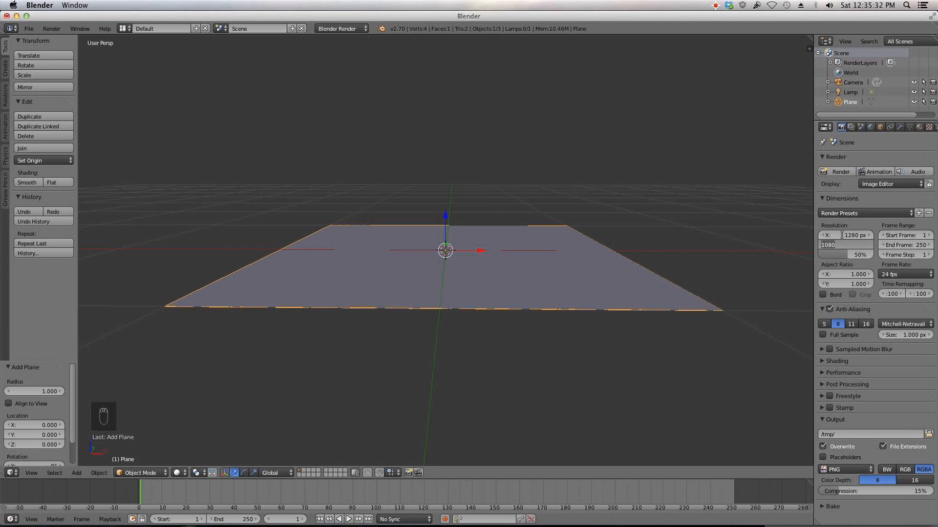
text(720)
key(Return)
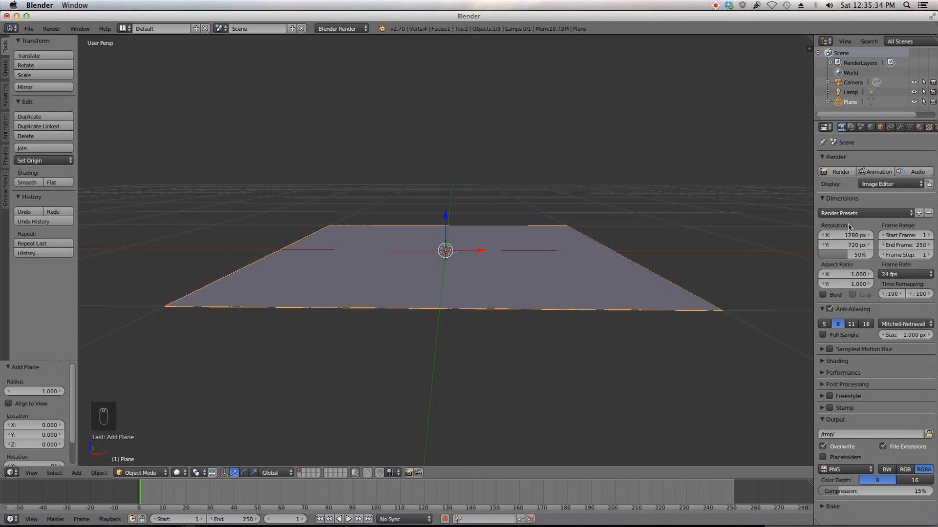
drag(852, 254, 874, 256)
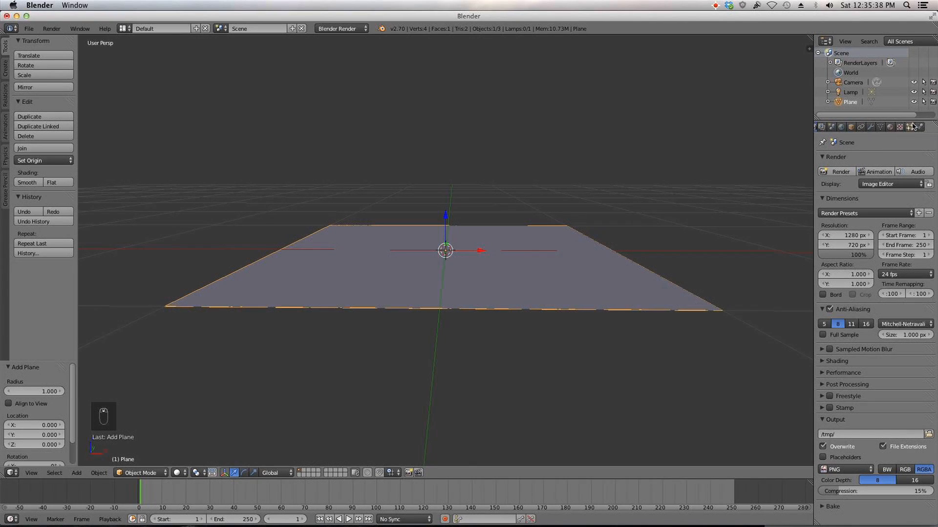
Step: Add a particle system to the plane and set its type to Hair
click(911, 127)
click(869, 188)
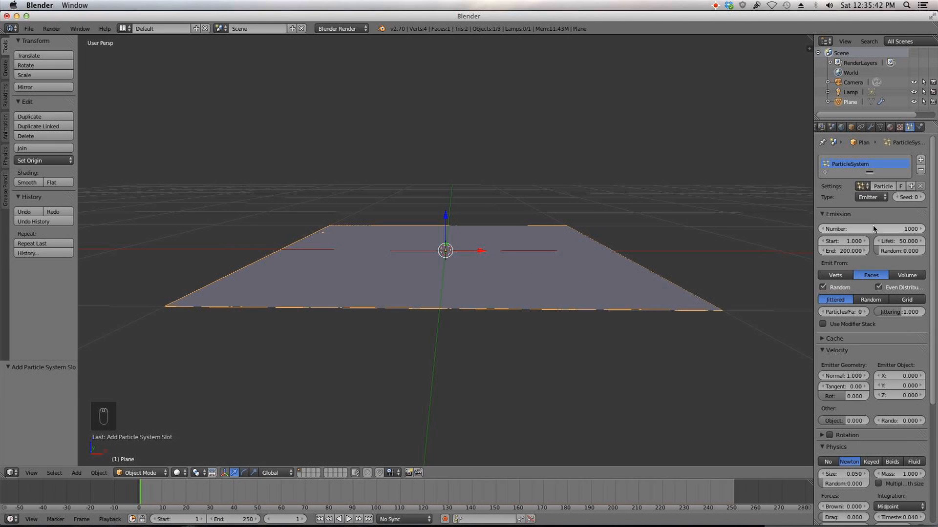
click(871, 196)
click(876, 185)
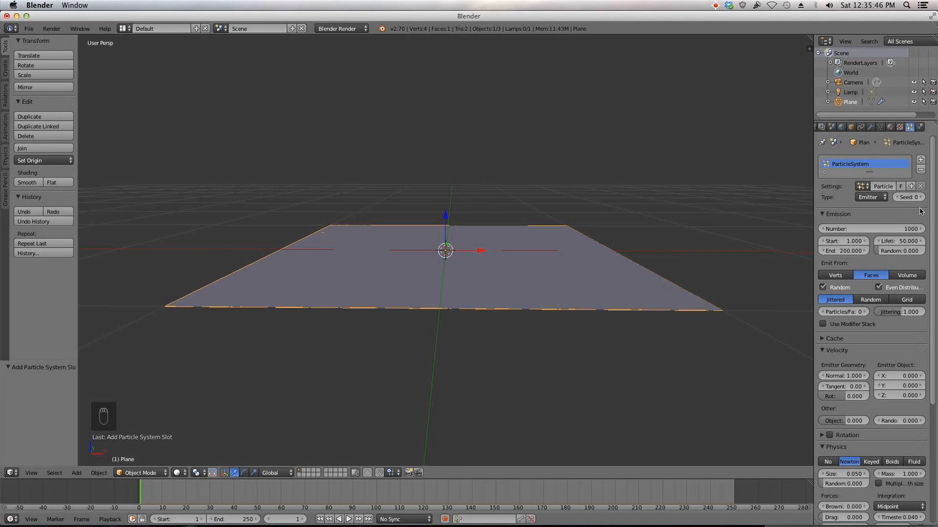
click(872, 196)
click(871, 178)
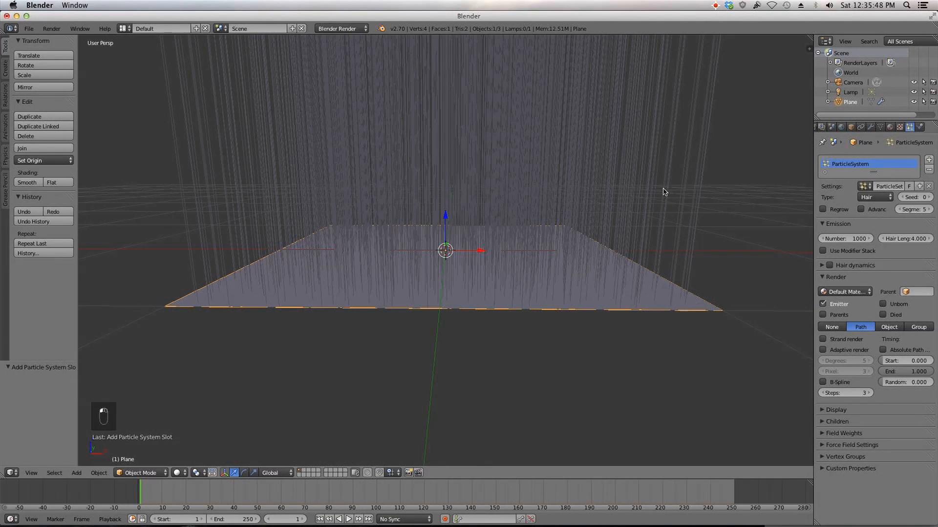
Step: Enable the Advanced hair options and set the hair length to 0.4
scroll(664, 192, down, 3)
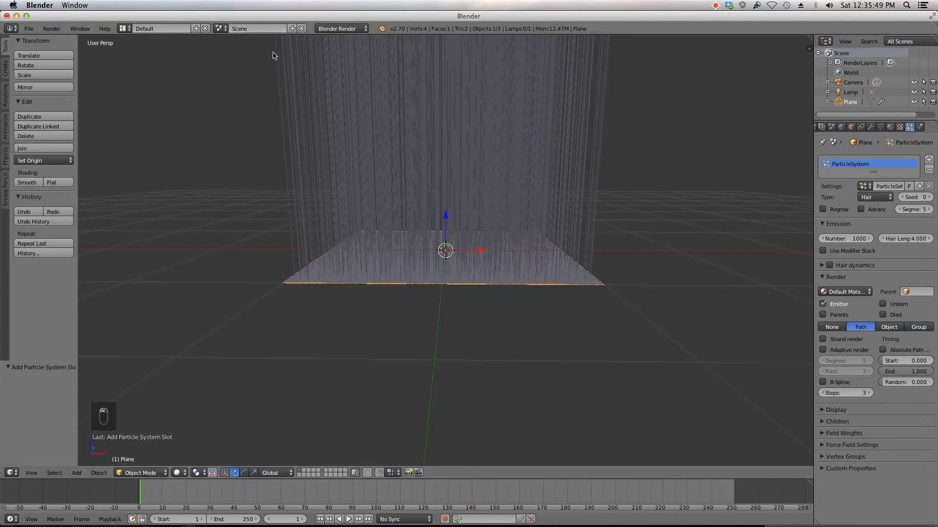
click(860, 210)
click(901, 238)
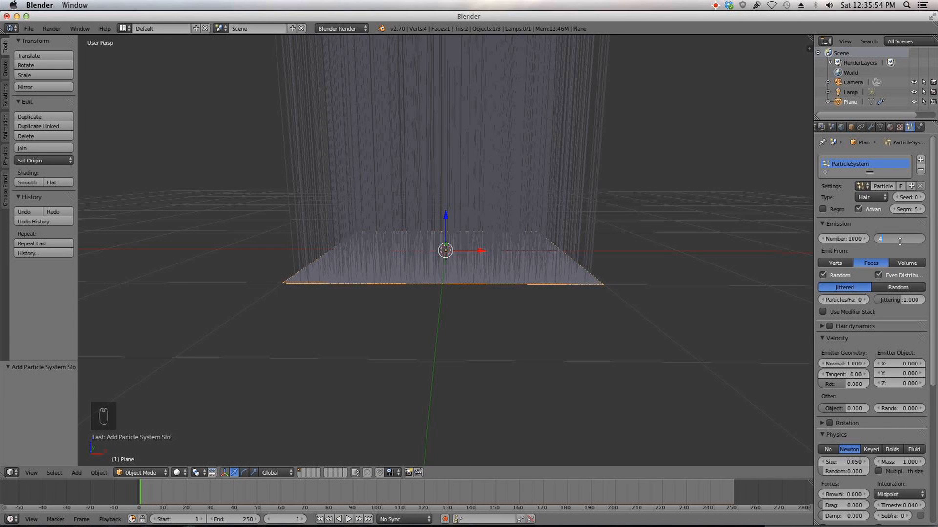
text(.4)
key(Return)
Step: Enable Hair dynamics and set both Stiffness and Spring to 1
middle_drag(542, 217, 547, 213)
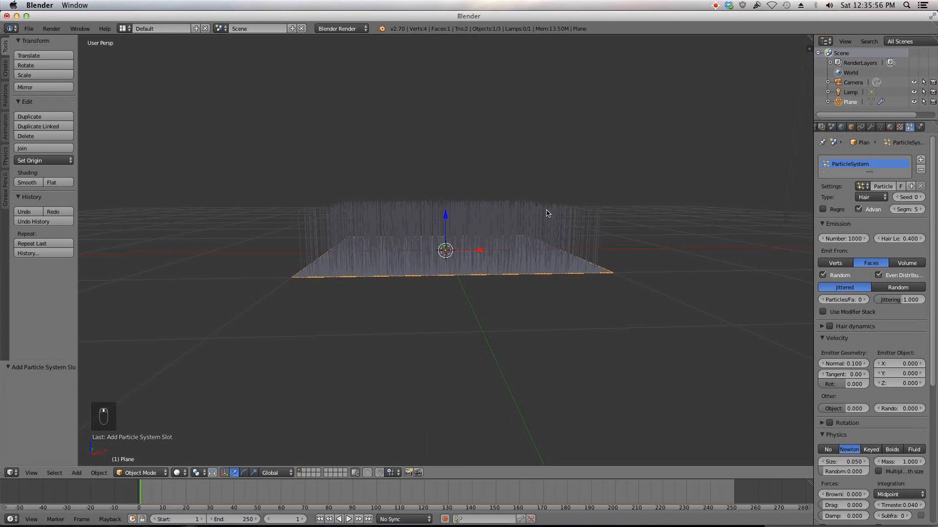
click(830, 326)
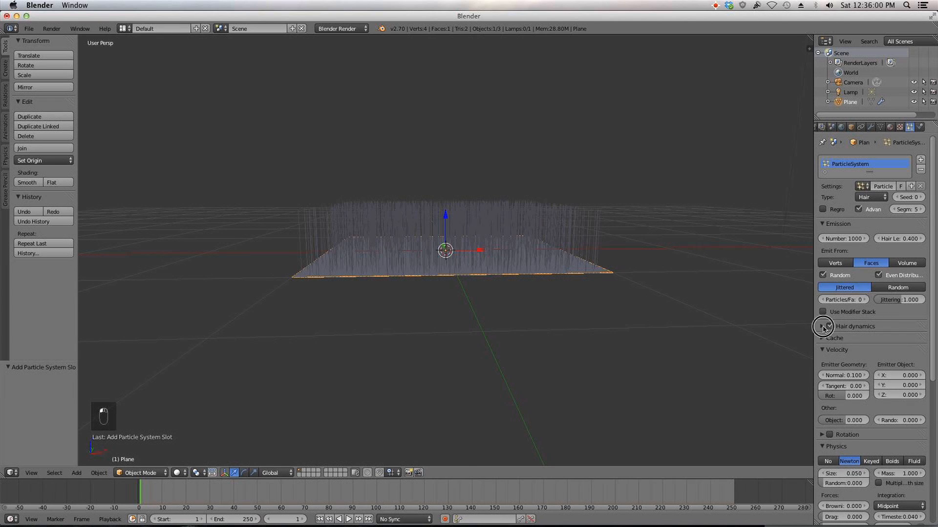
click(822, 326)
click(844, 352)
text(1)
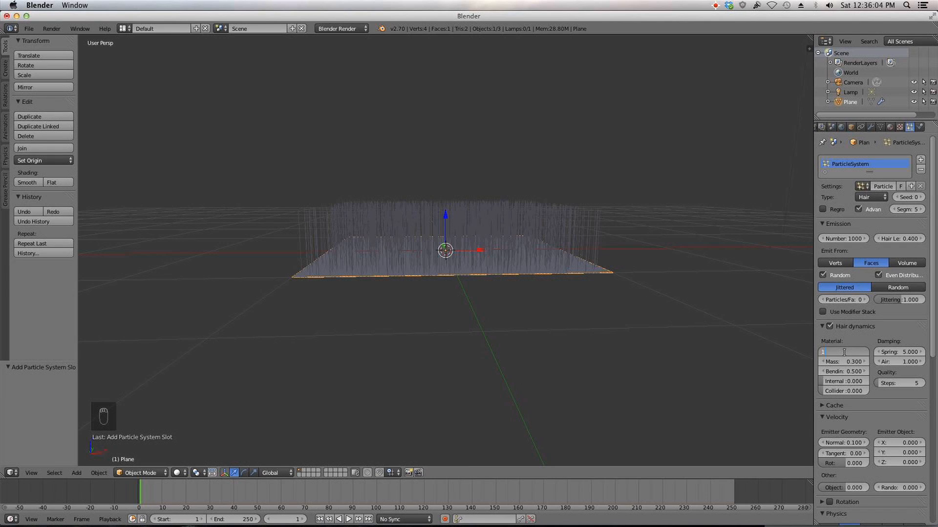
key(Return)
click(896, 352)
text(1)
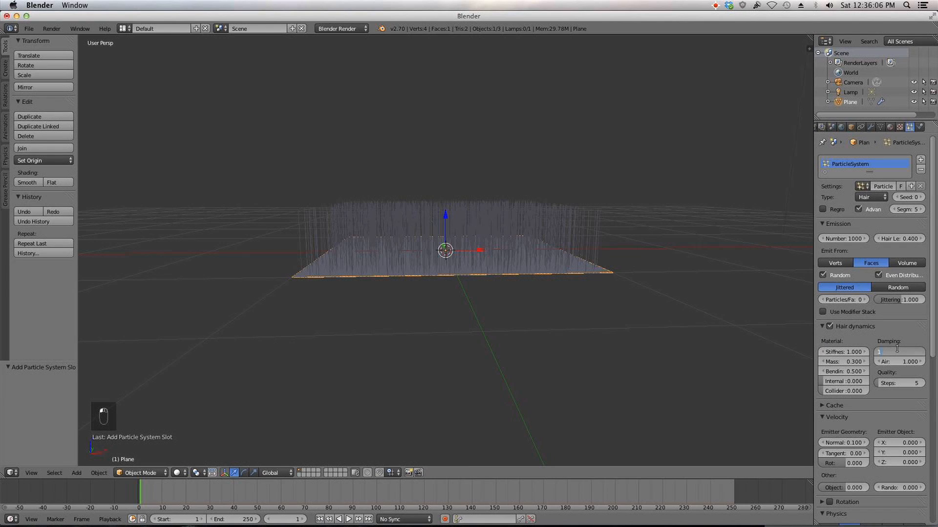
key(Return)
Step: Set the Brownian force of the particle physics to 0.1
scroll(897, 367, down, 7)
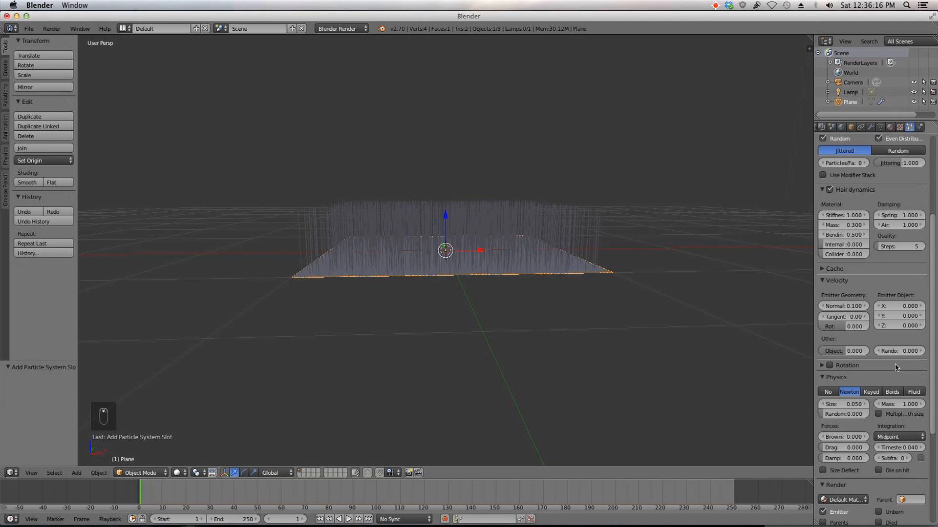
click(846, 437)
key(BackSpace)
text(0.1)
key(Return)
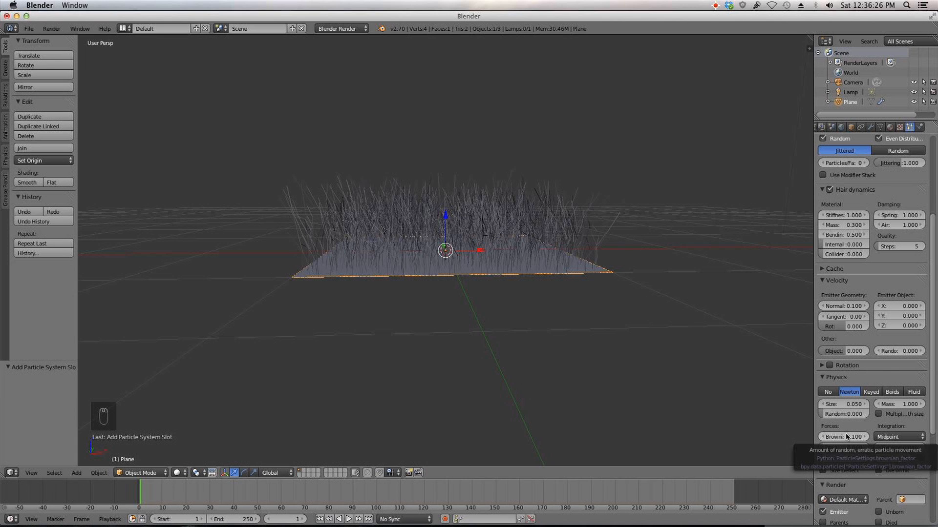
Step: Enable B-Spline interpolation for the hair path rendering
scroll(847, 436, down, 6)
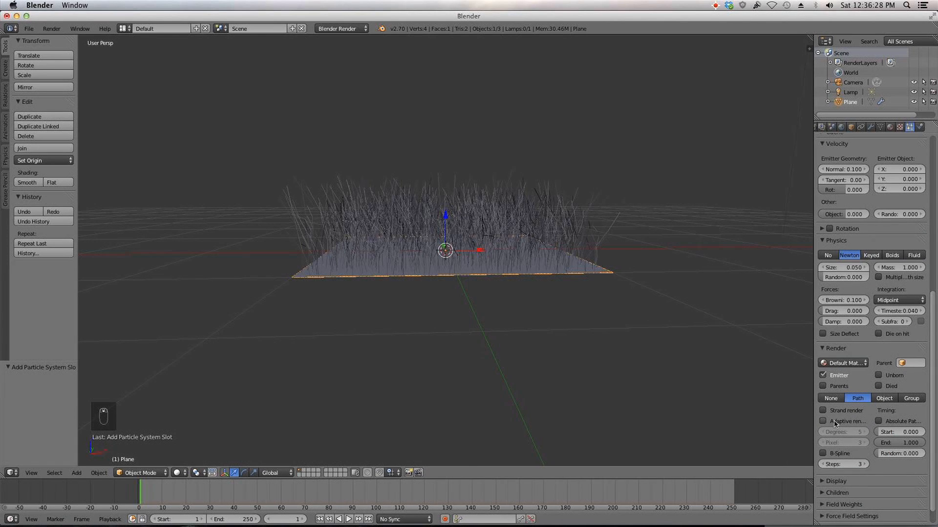
click(835, 455)
click(834, 456)
click(834, 455)
Step: Reduce the hair particle number to 100 and view it from the front
middle_drag(584, 240, 593, 240)
middle_drag(519, 232, 500, 222)
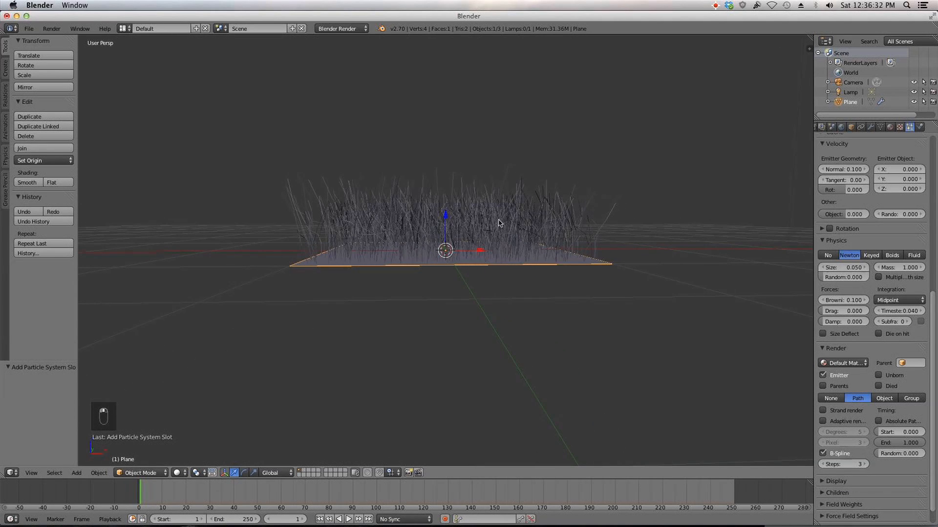
scroll(850, 240, up, 12)
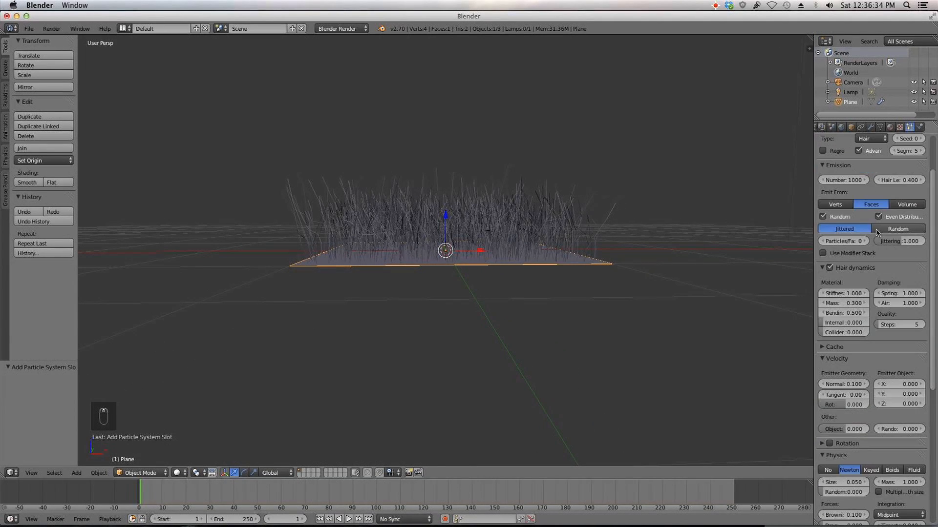
click(850, 239)
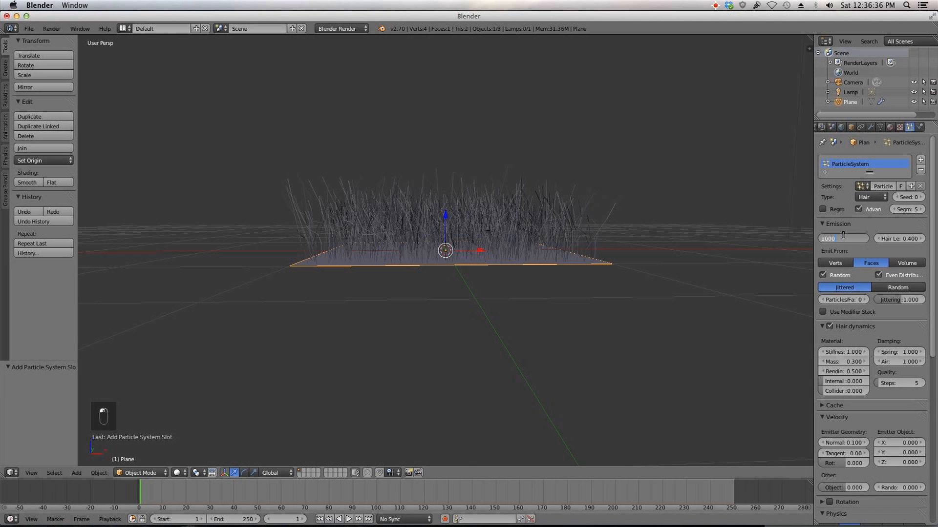
text(100)
key(Return)
key(KP_1)
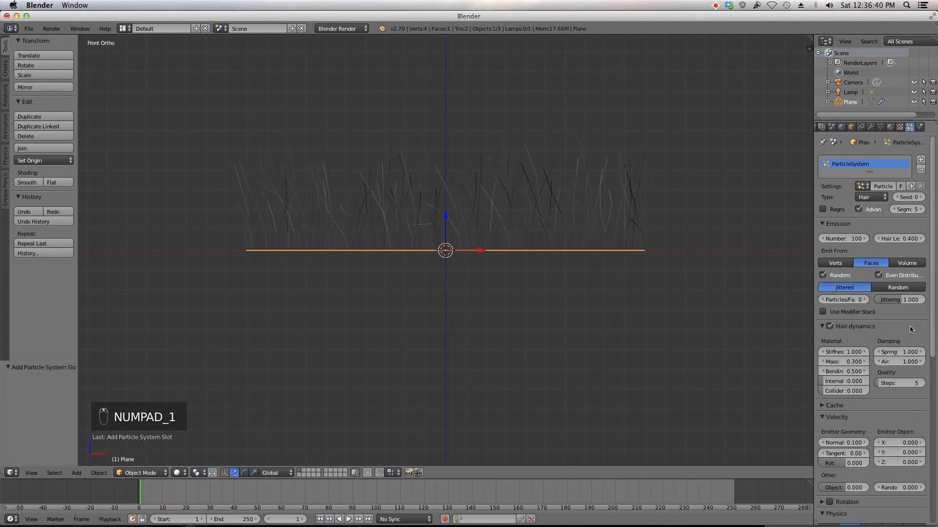
scroll(891, 329, down, 3)
scroll(527, 257, down, 4)
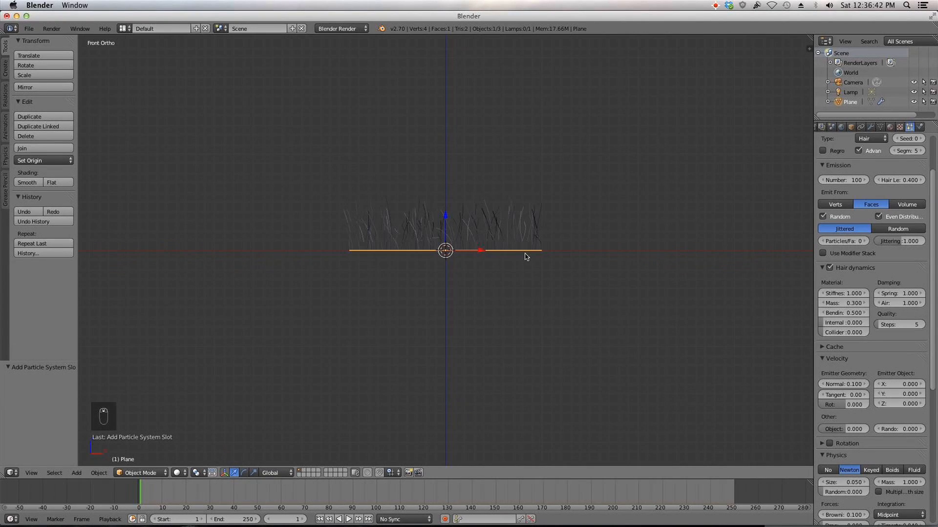
scroll(868, 340, down, 10)
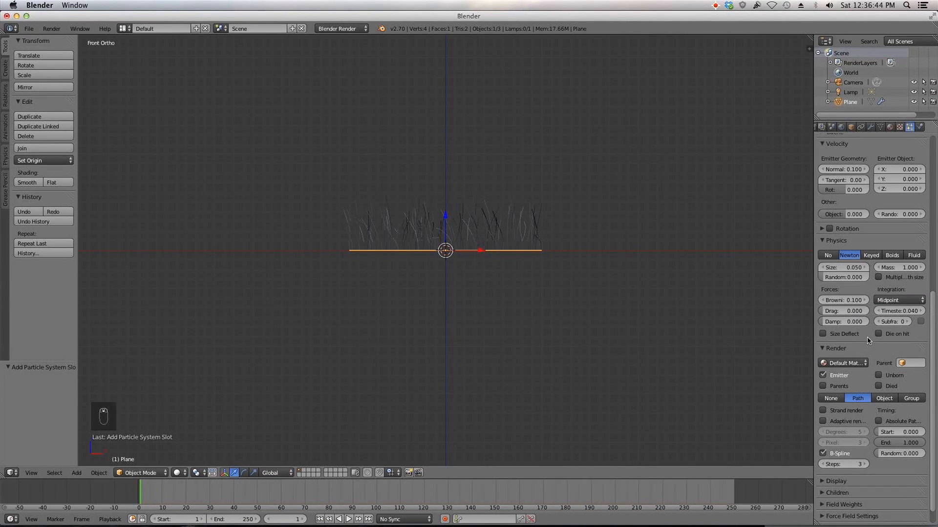
click(904, 322)
click(904, 322)
Step: Expand the hair Cache settings and set the cache end frame to 100
scroll(888, 326, up, 13)
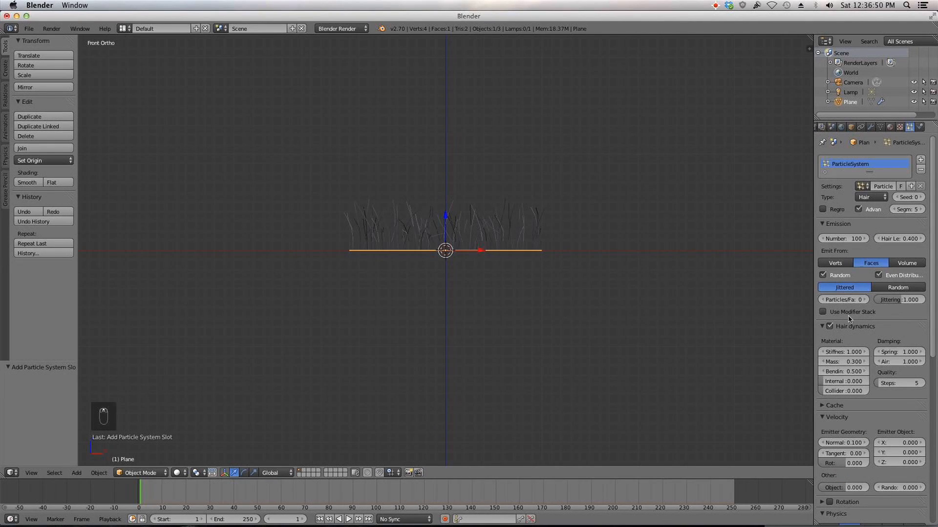
click(832, 406)
scroll(863, 386, down, 5)
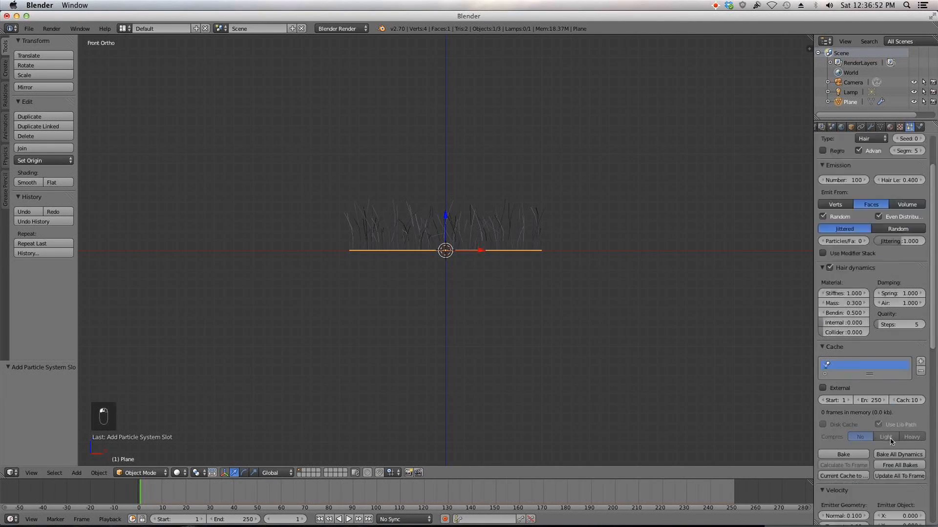
click(870, 362)
text(100)
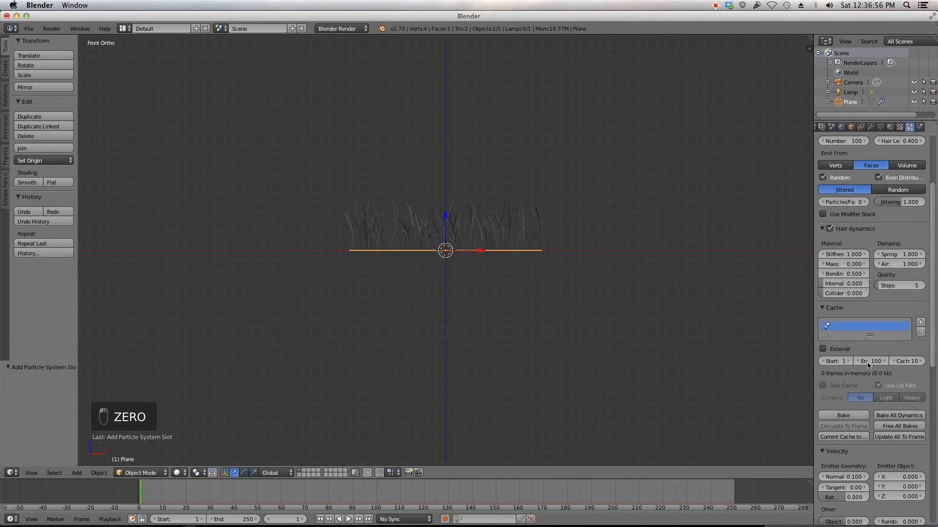
Step: Set the scene's animation end frame to 100
click(230, 519)
text(100)
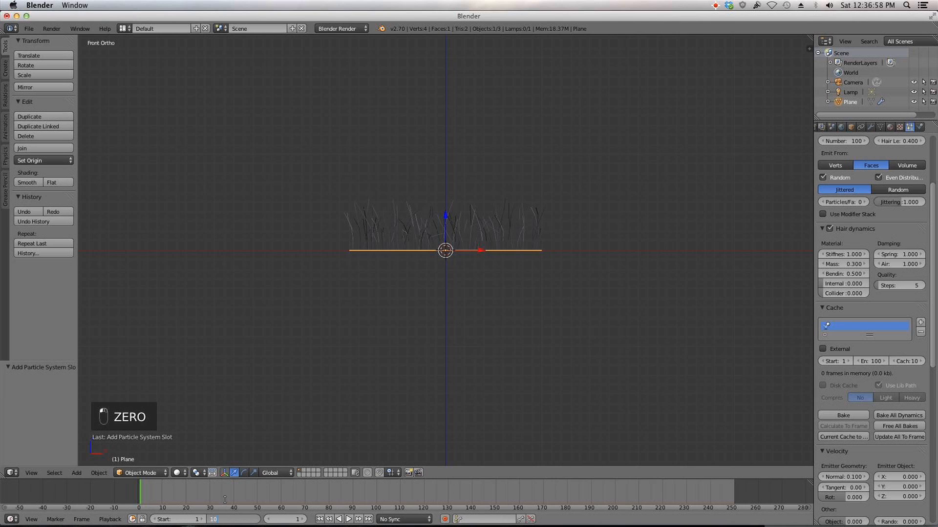
key(Return)
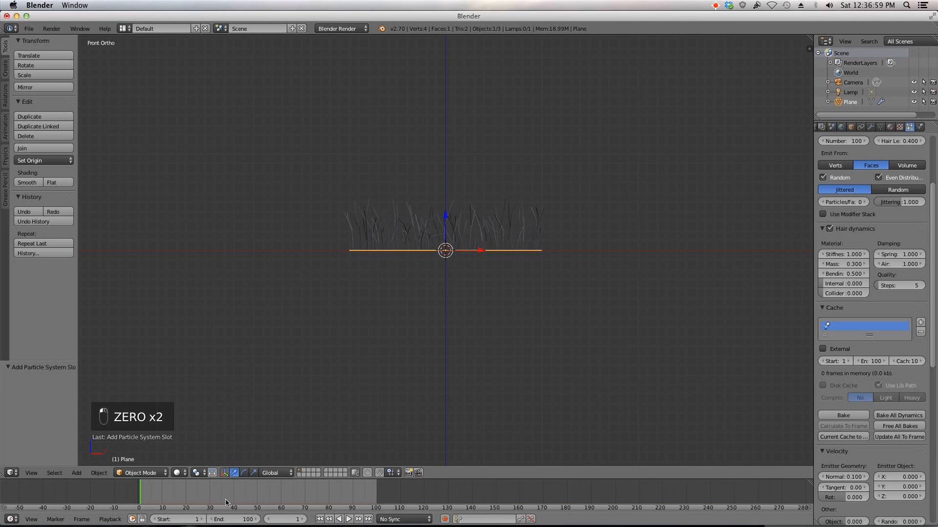
Step: Set the hair cache step to 1
click(906, 362)
key(Return)
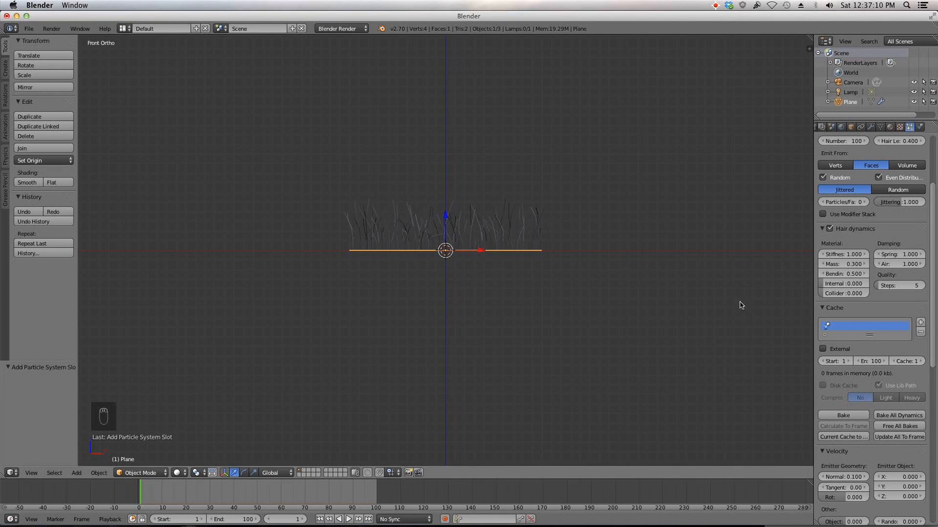
Step: Place the 3D cursor above and right of the grass and add a Wind force field there
click(625, 123)
key(shift+a)
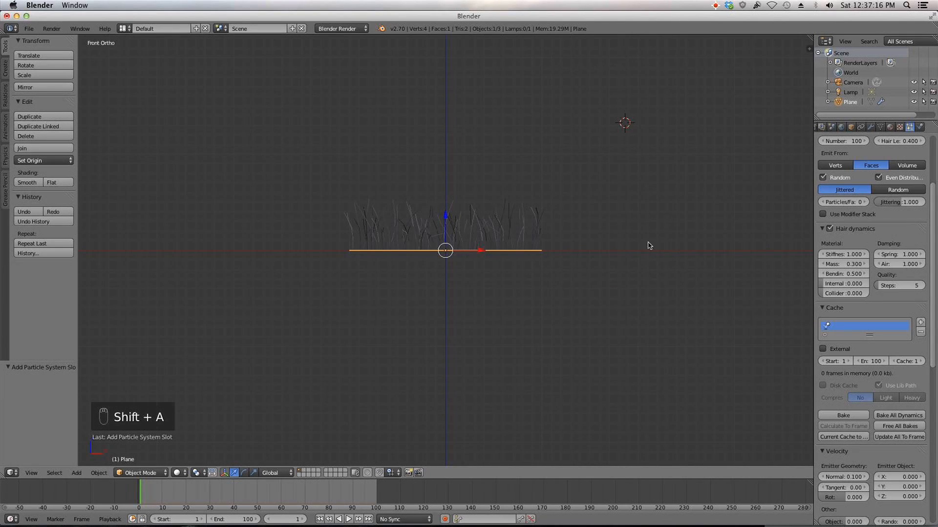
key(shift+a)
mouse_move(633, 322)
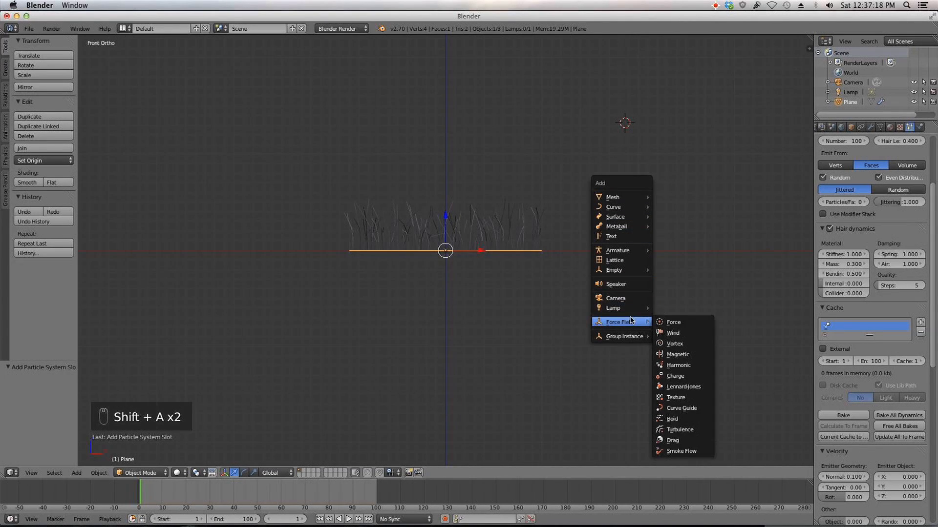
click(688, 334)
Step: Rotate the wind field -90° so it blows toward the grass and move it further right
key(r)
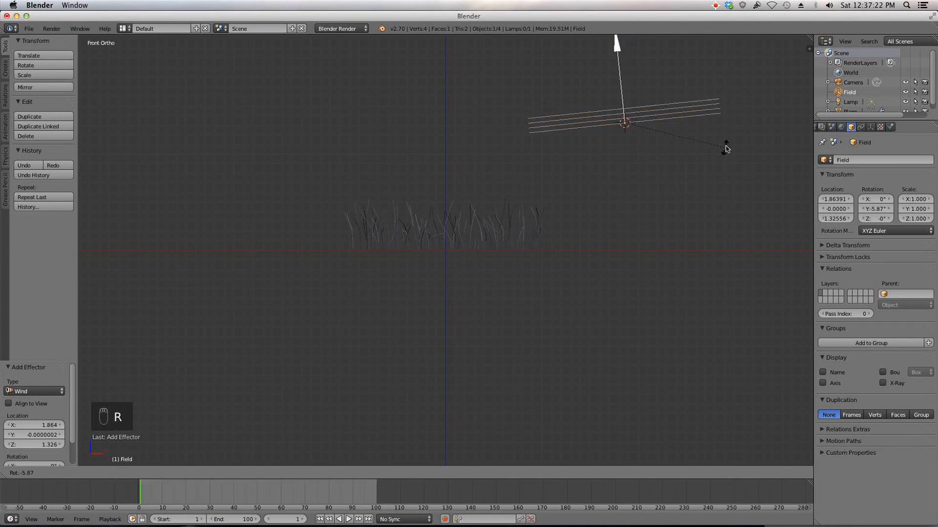
click(684, 69)
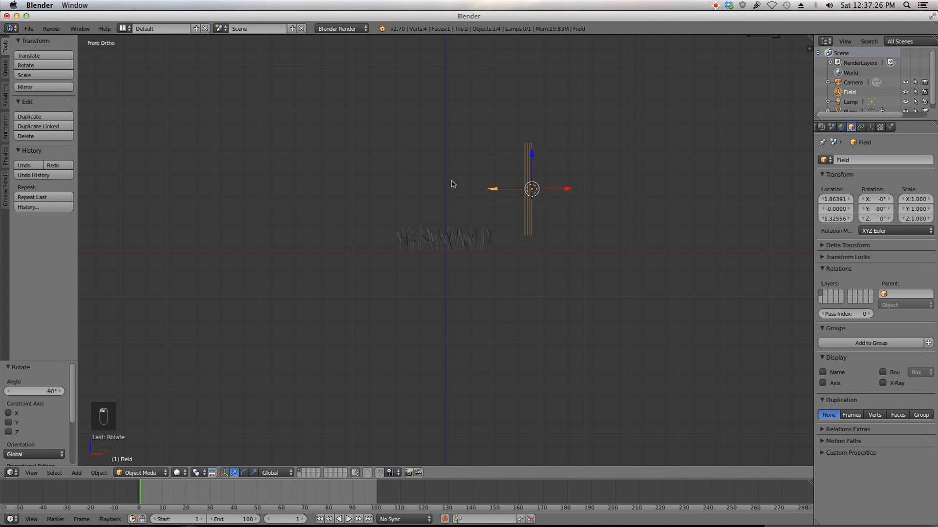
drag(572, 191, 642, 148)
Step: Open the wind field's physics settings and set its Strength to 30
click(891, 127)
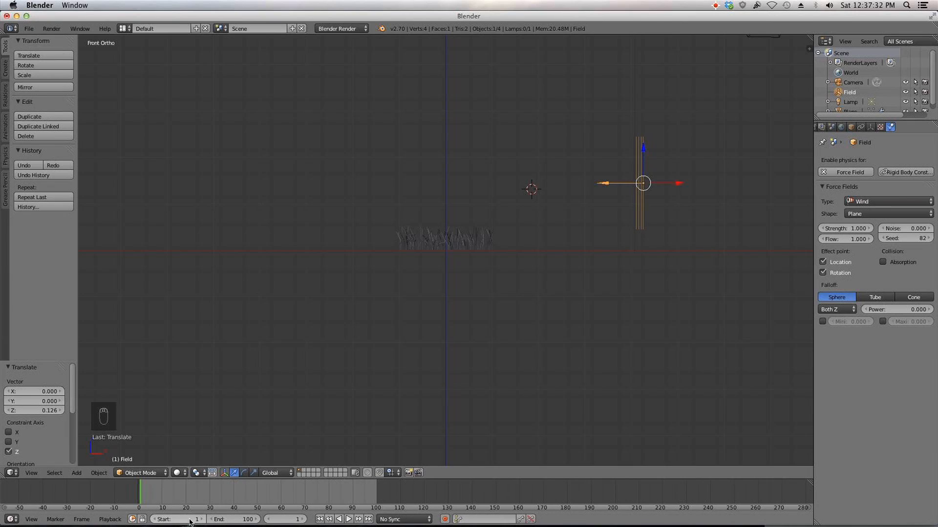
click(843, 227)
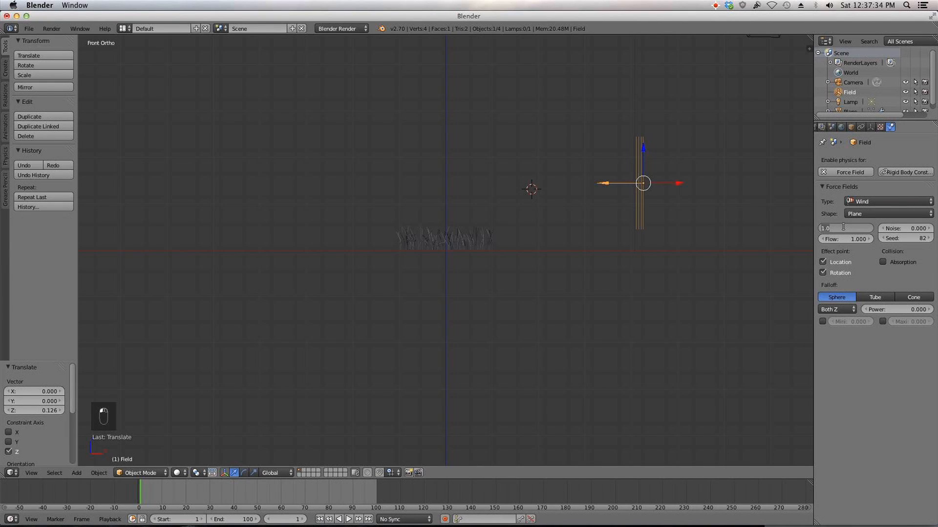
text(35)
key(Return)
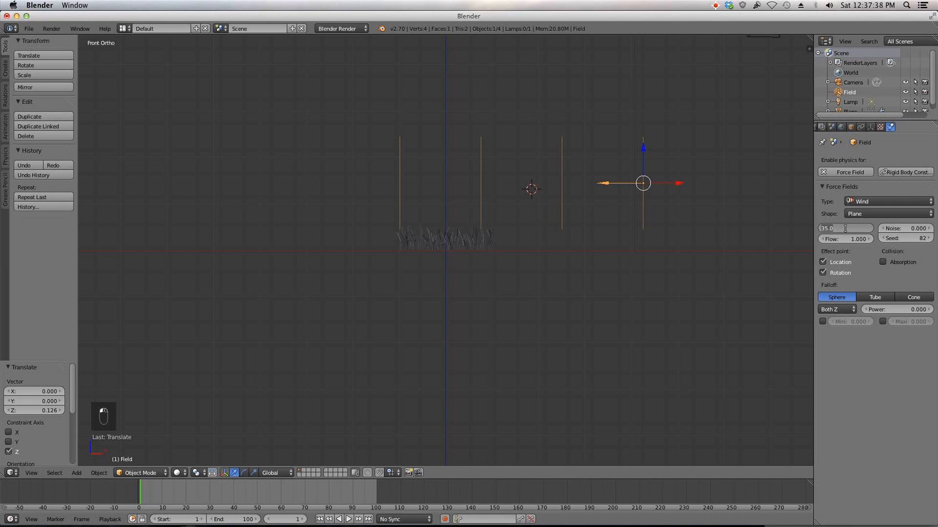
click(846, 229)
text(3.)
text(0)
key(Return)
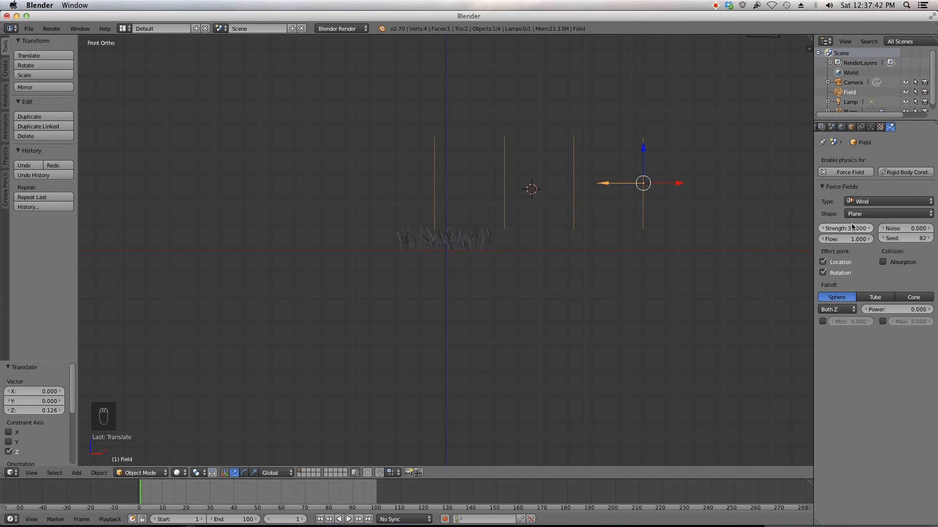
Step: Insert a keyframe on the wind Strength and set the wind Noise to 2
key(i)
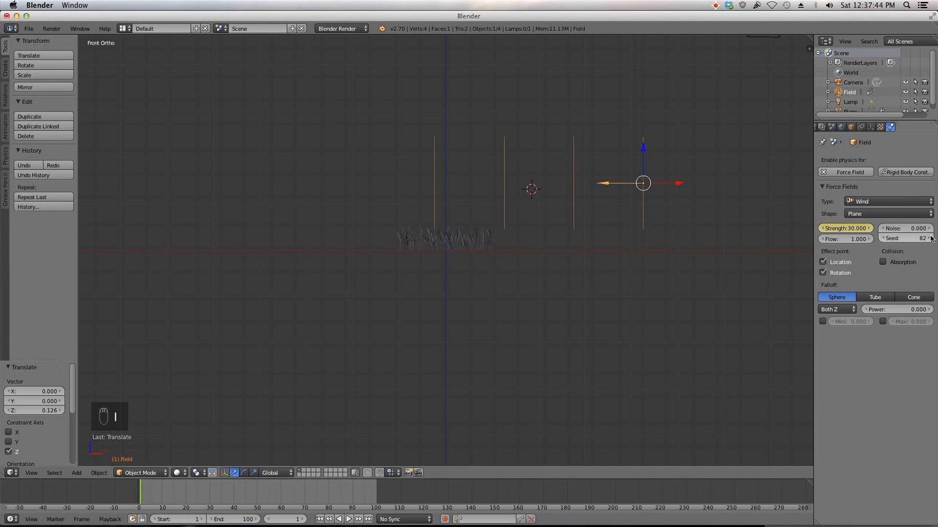
click(910, 227)
key(Return)
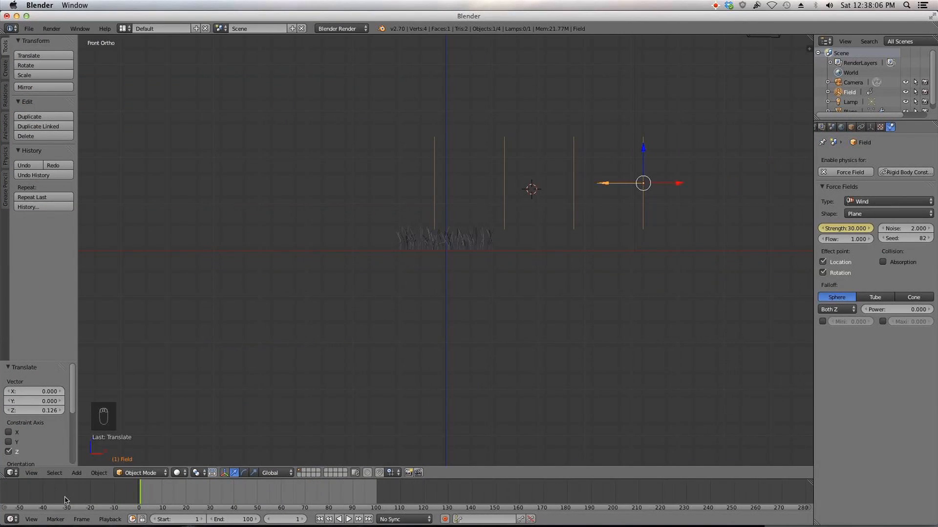
Step: Split the viewport and switch the left area to the Graph Editor
drag(4, 476, 302, 458)
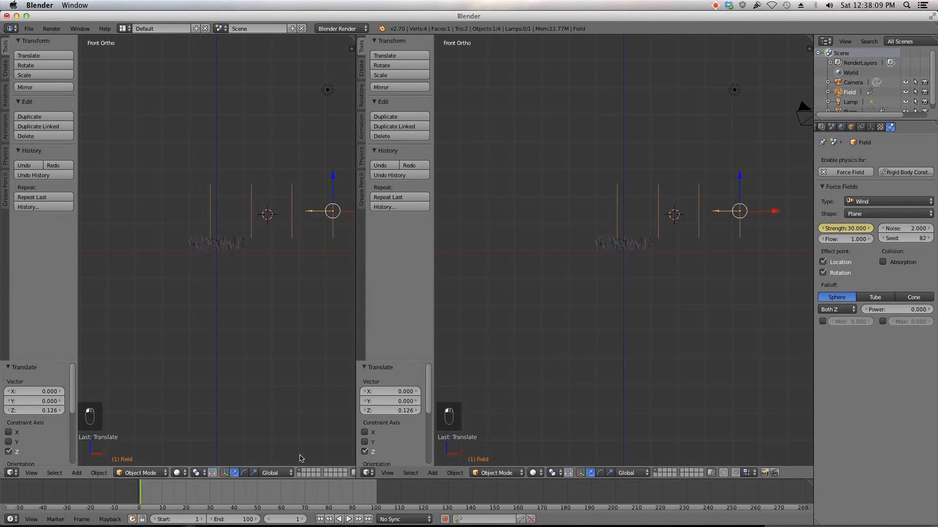
click(13, 473)
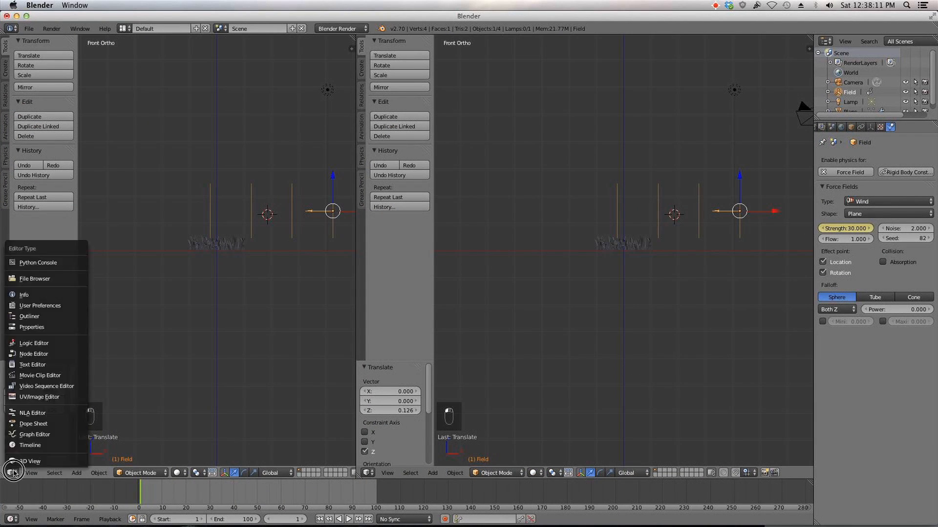
click(56, 437)
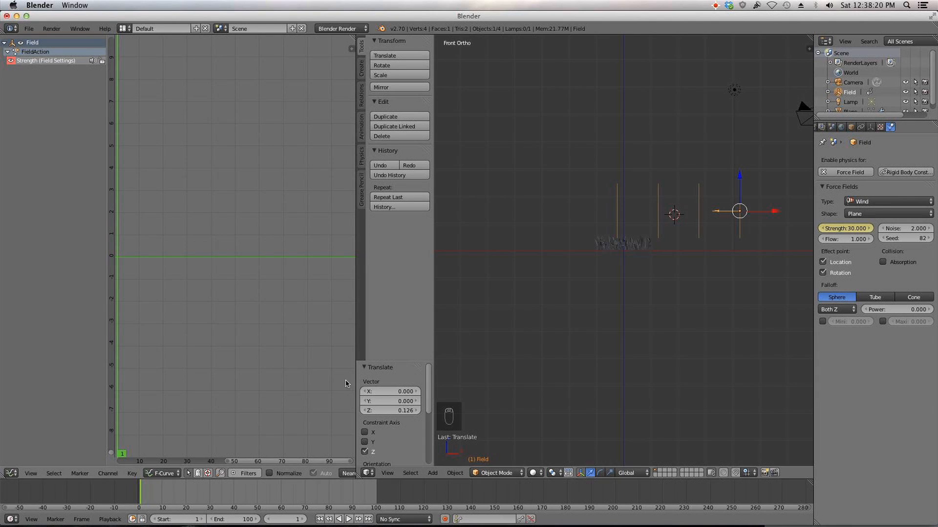
Step: Add a Noise modifier to the wind Strength F-curve
key(n)
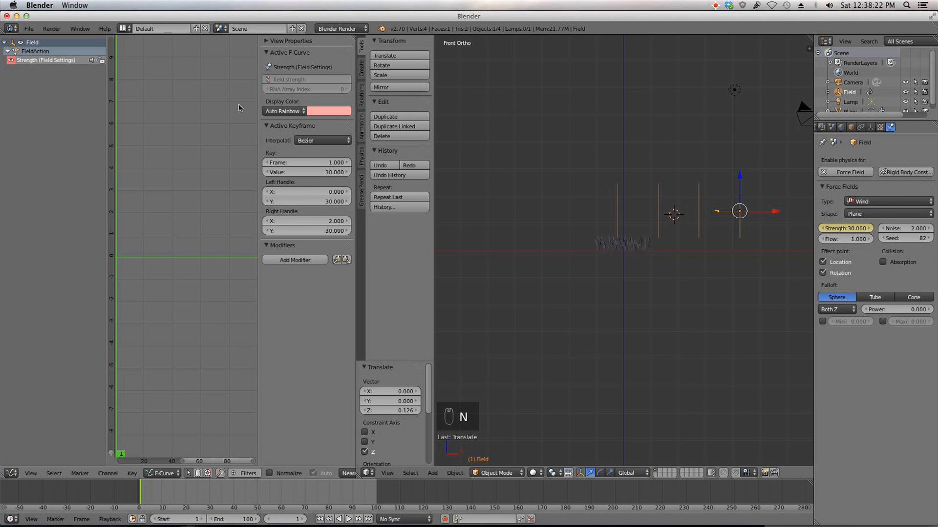
click(293, 260)
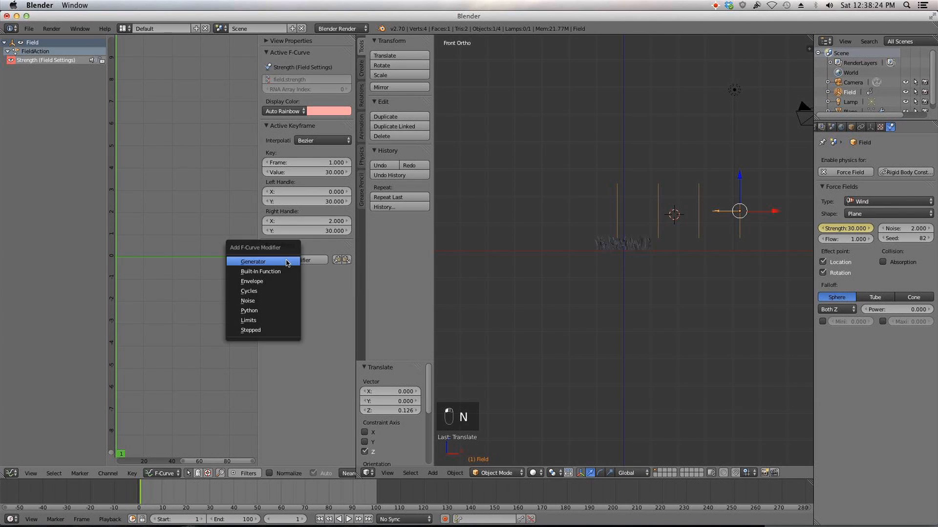
click(290, 302)
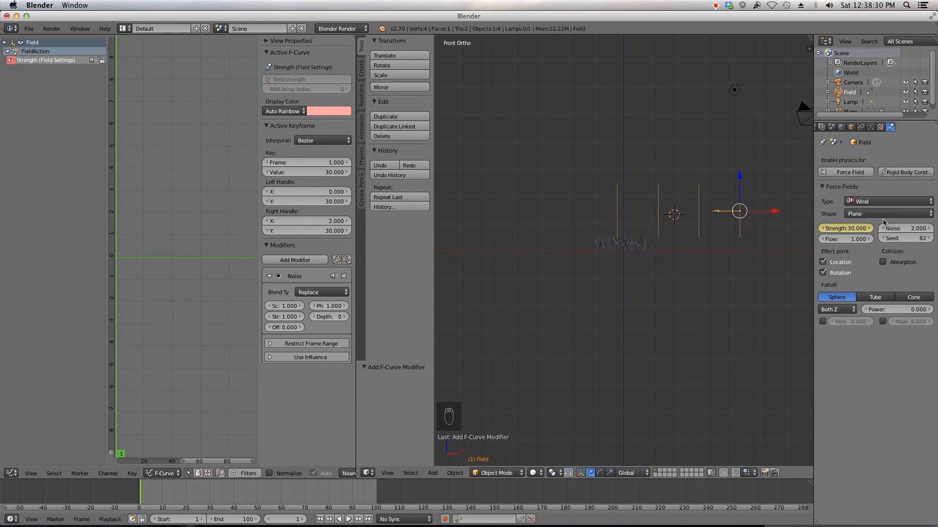
Step: Set the Noise modifier's Scale to 30
drag(276, 311, 301, 310)
scroll(165, 276, down, 20)
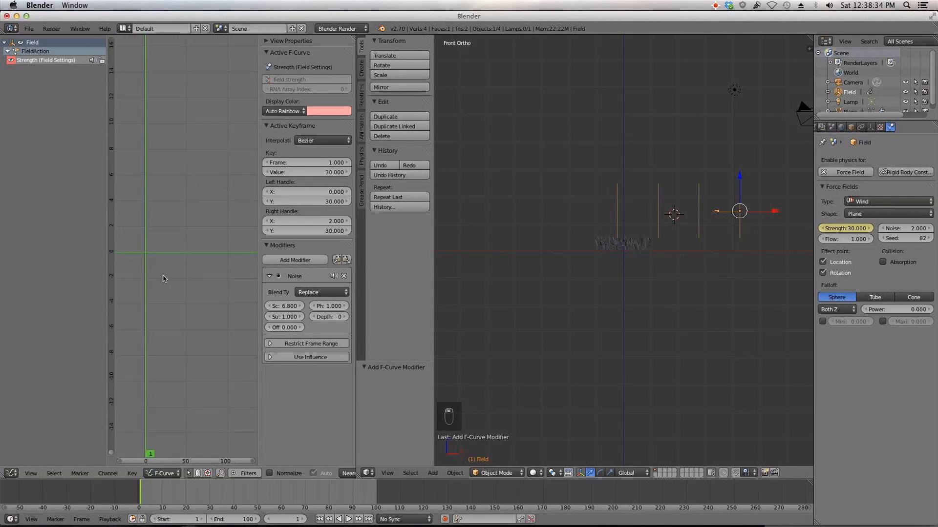
middle_drag(194, 185, 191, 313)
scroll(190, 300, up, 12)
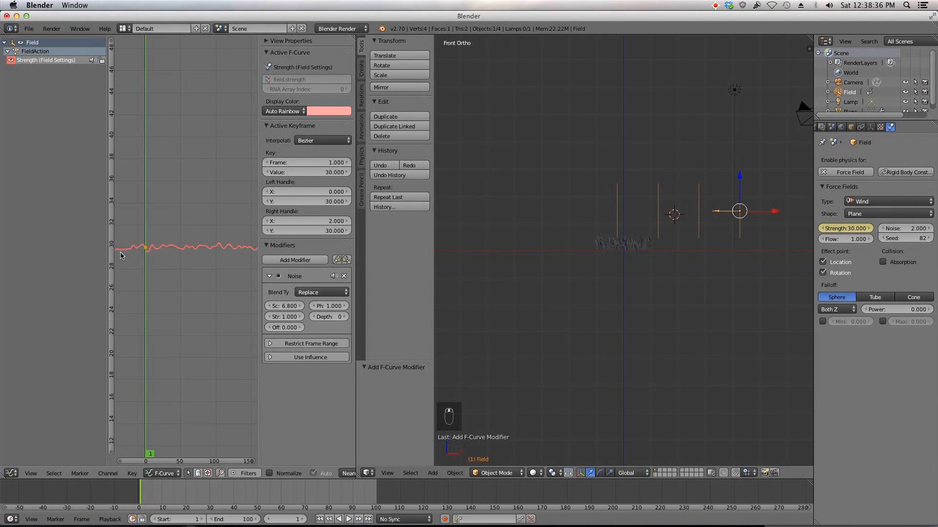
drag(276, 306, 313, 307)
click(281, 306)
text(20.8)
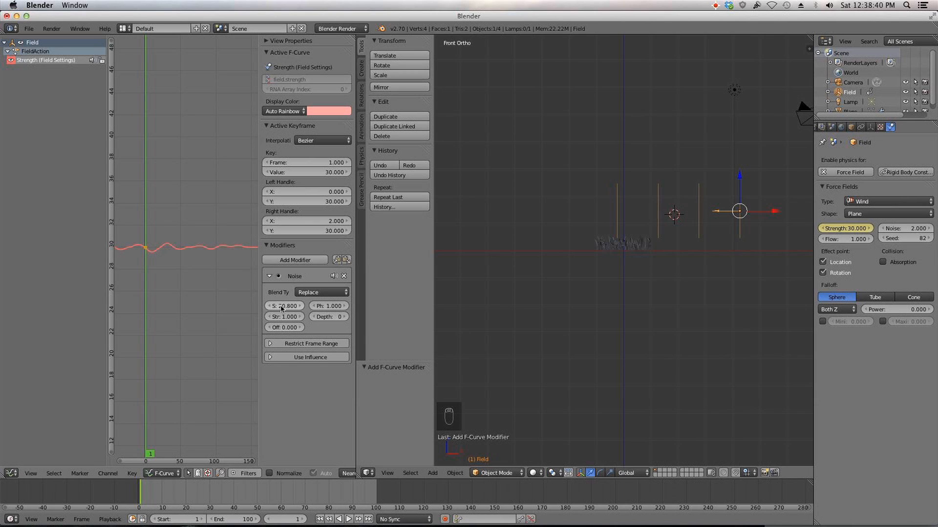
text(0)
key(Return)
Step: Set the Noise modifier's Strength to 40, scrubbing frames to preview the curve
click(280, 317)
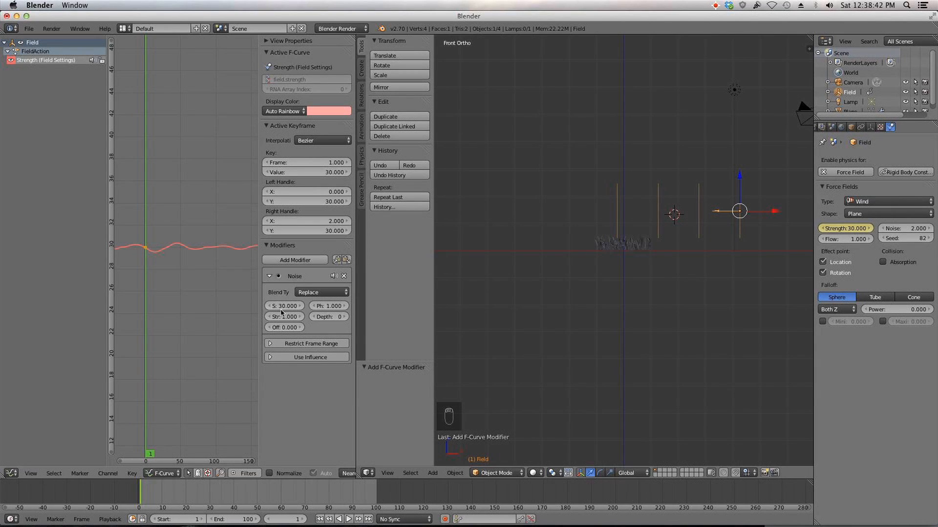
text(30)
key(Return)
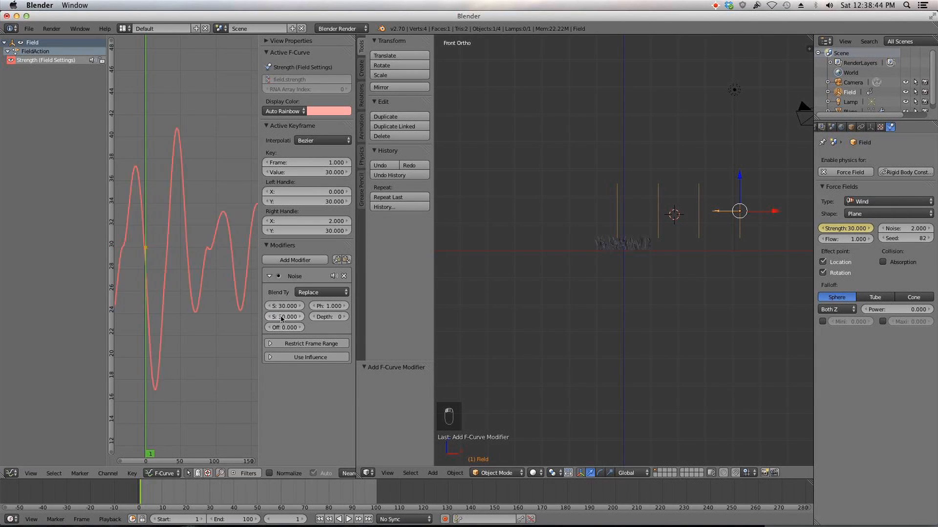
drag(150, 268, 177, 268)
click(284, 316)
text(35)
key(Return)
drag(161, 295, 151, 294)
click(287, 316)
text(3)
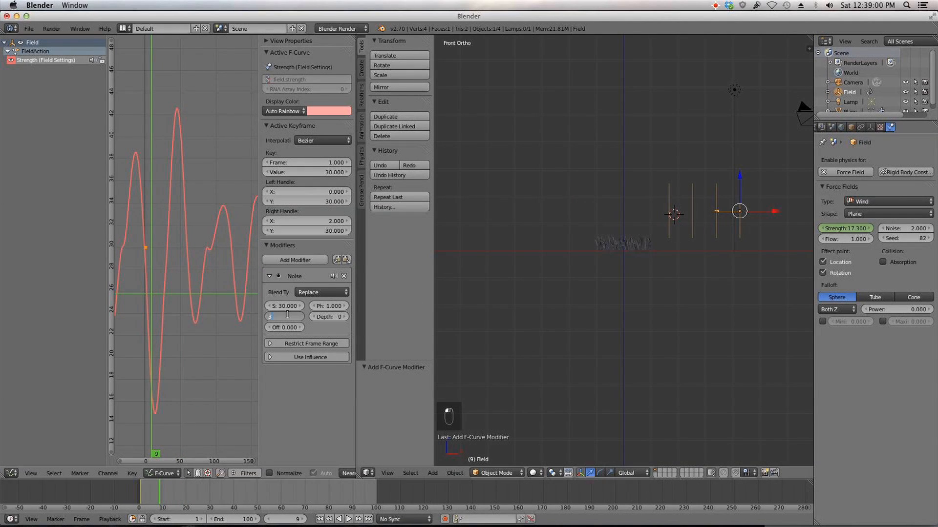
key(Return)
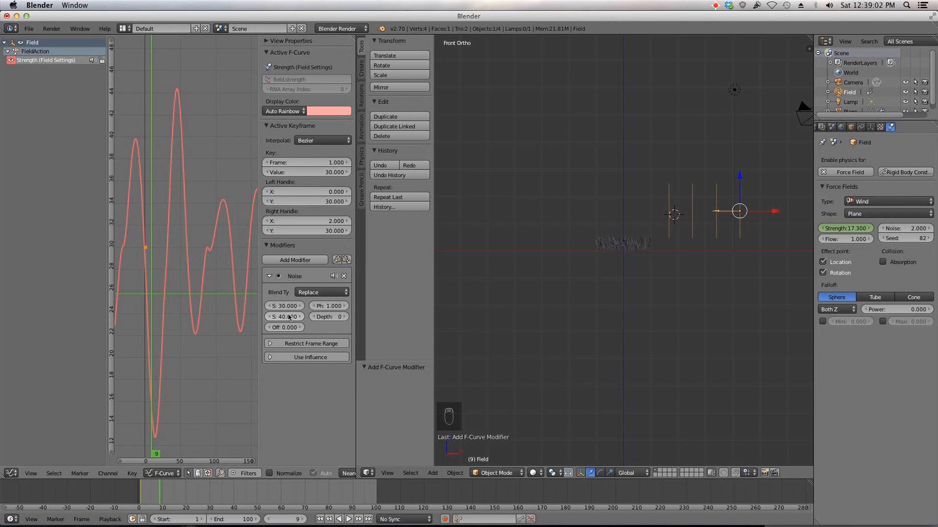
Step: Add a Turbulence force field to the scene and set its Strength to 25
scroll(163, 276, down, 2)
mouse_move(166, 295)
mouse_down()
mouse_move(211, 288)
mouse_move(169, 287)
mouse_up()
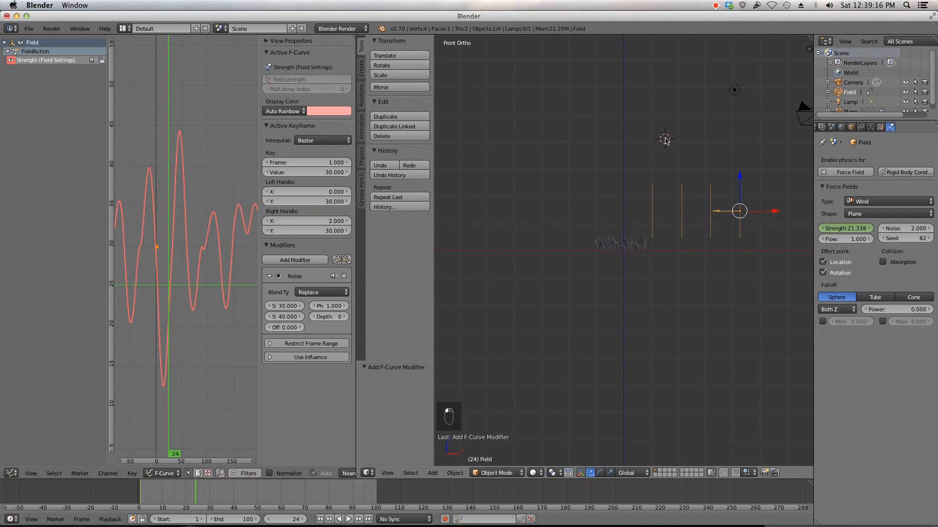
key(shift+a)
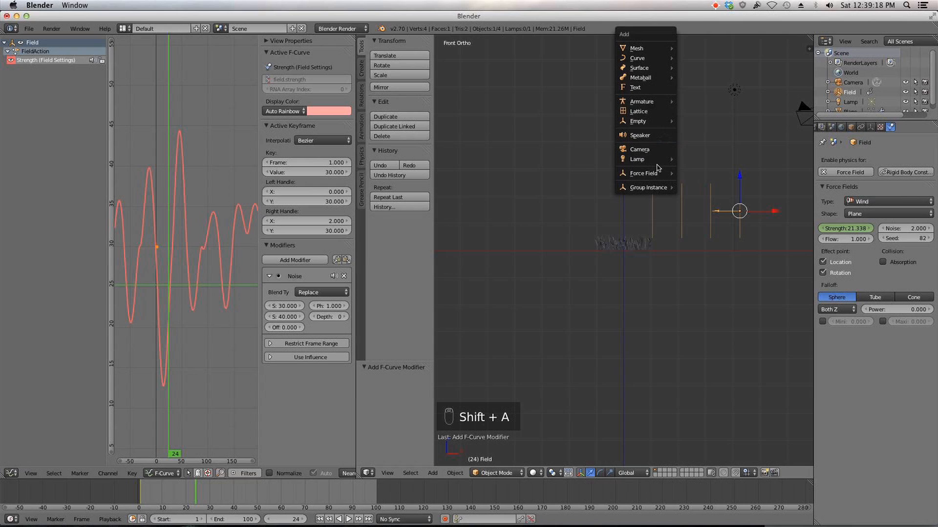
mouse_move(659, 174)
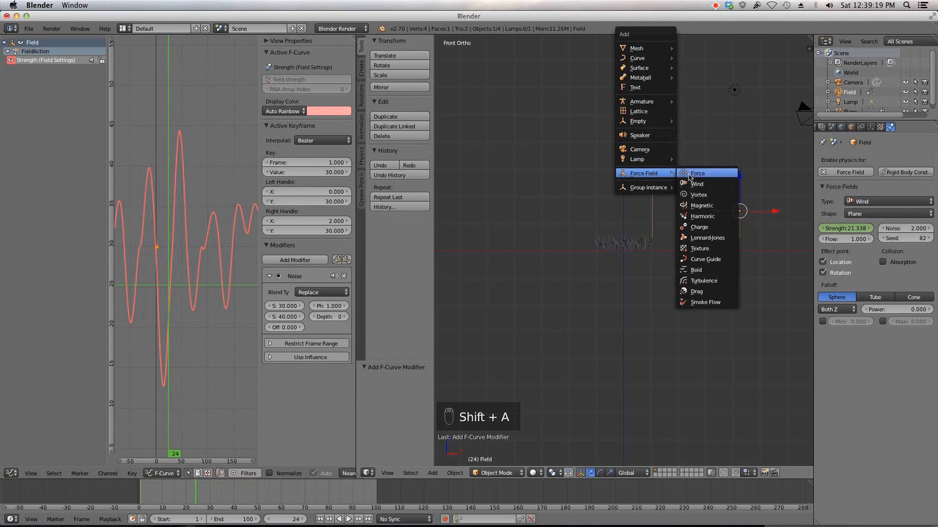
click(715, 281)
click(841, 228)
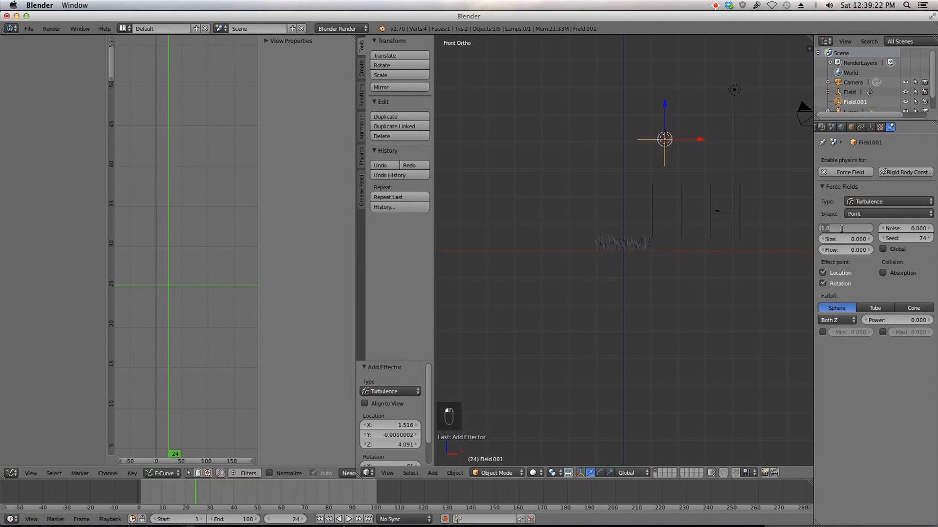
text(25)
key(Return)
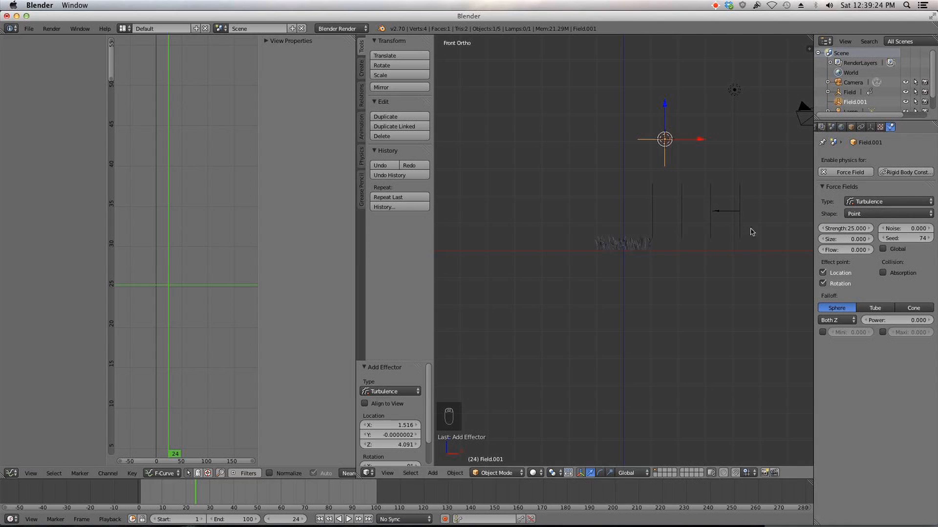
Step: Set the turbulence field's Size to 5 and Noise to 2
scroll(664, 237, up, 5)
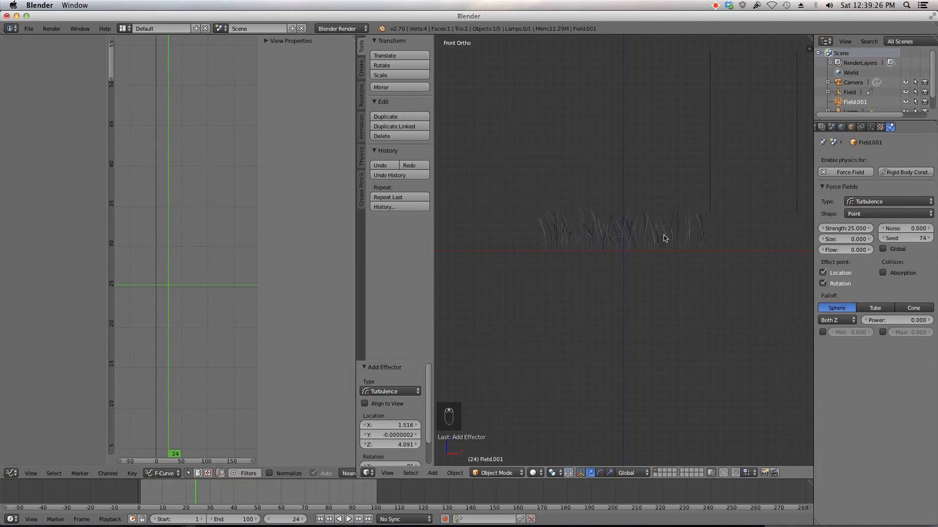
click(845, 238)
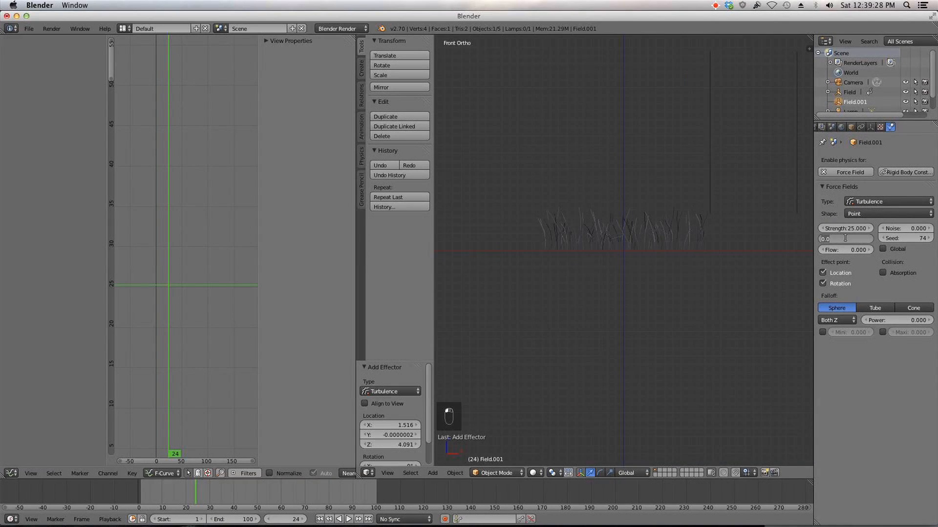
text(5)
click(904, 228)
text(2)
key(Return)
Step: Select the grass plane and play the animation from the first frame to preview the hair motion
middle_drag(680, 189, 664, 264)
scroll(664, 264, up, 2)
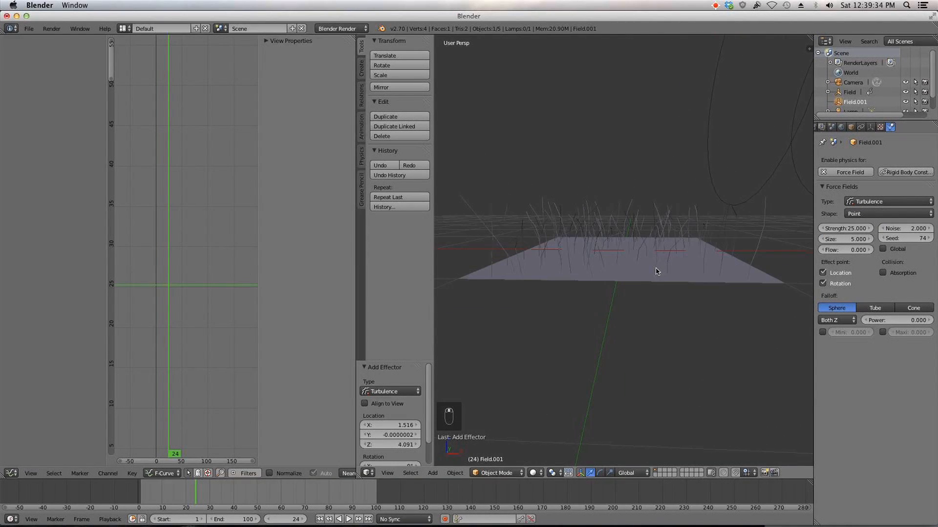
click(320, 519)
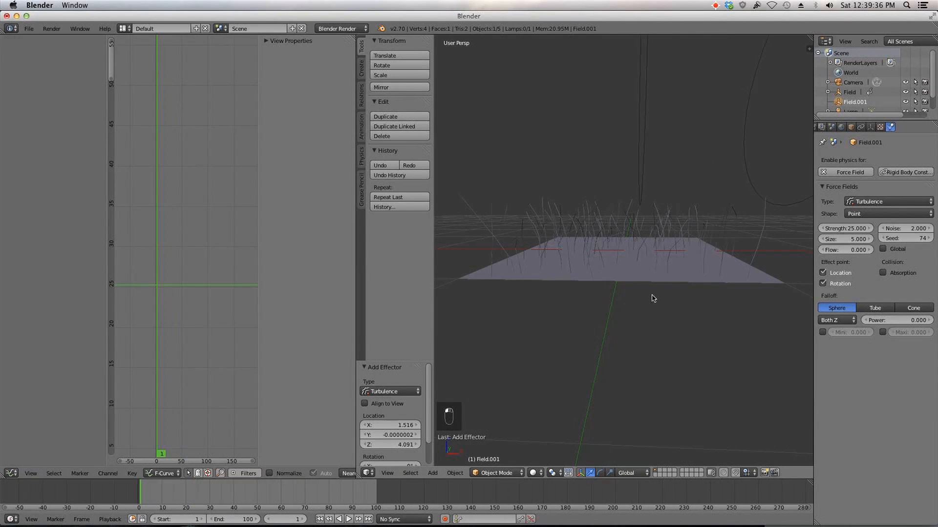
right_click(657, 278)
middle_drag(657, 278, 694, 281)
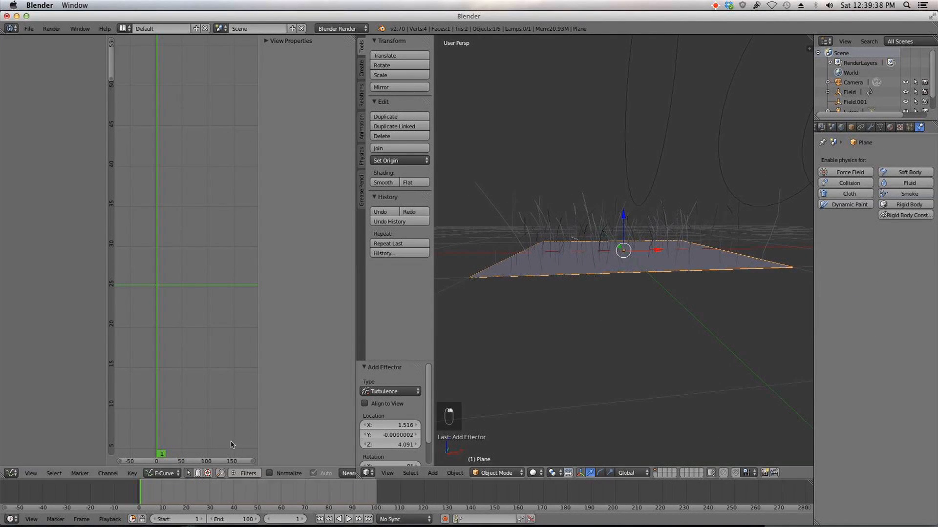
click(346, 518)
middle_drag(584, 358, 649, 300)
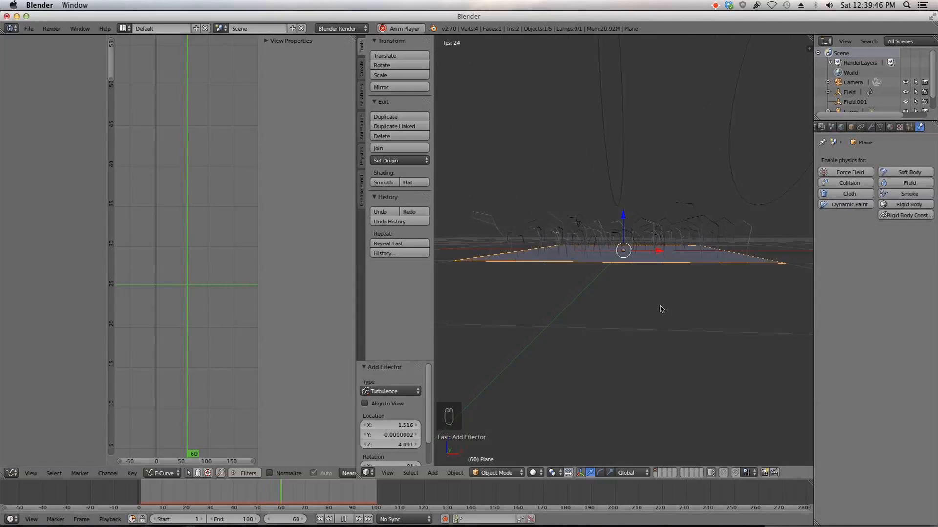
key(Escape)
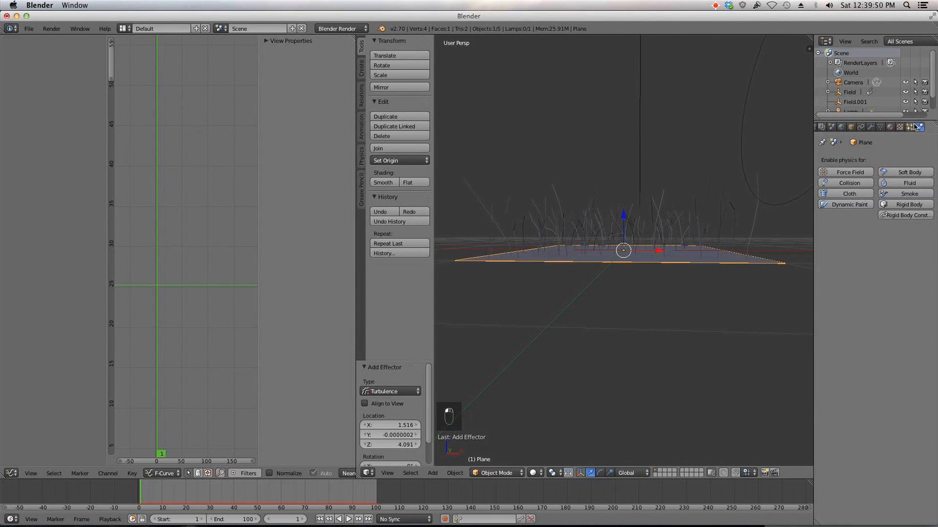
Step: Increase the particle system's hair Segments to 7 and play the animation to preview it
click(910, 126)
scroll(910, 229, up, 5)
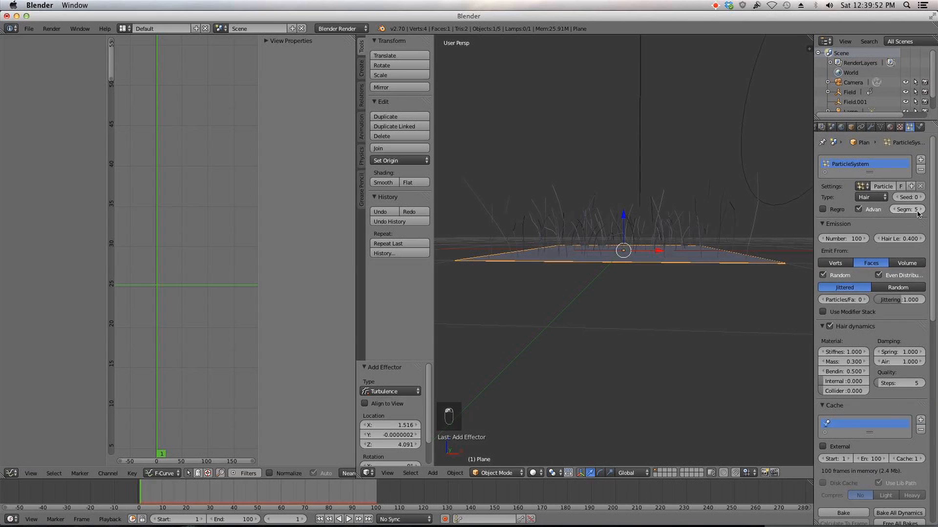
click(921, 209)
click(922, 210)
drag(162, 497, 141, 497)
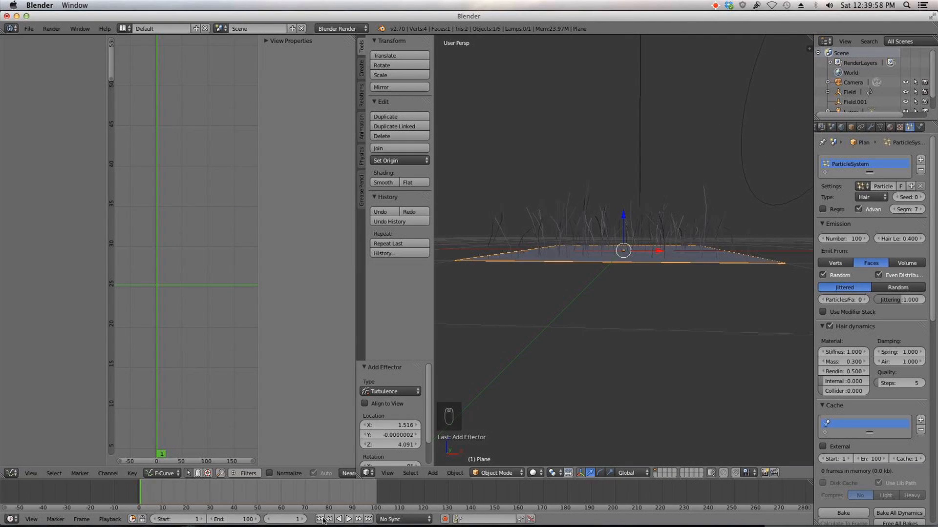
click(348, 519)
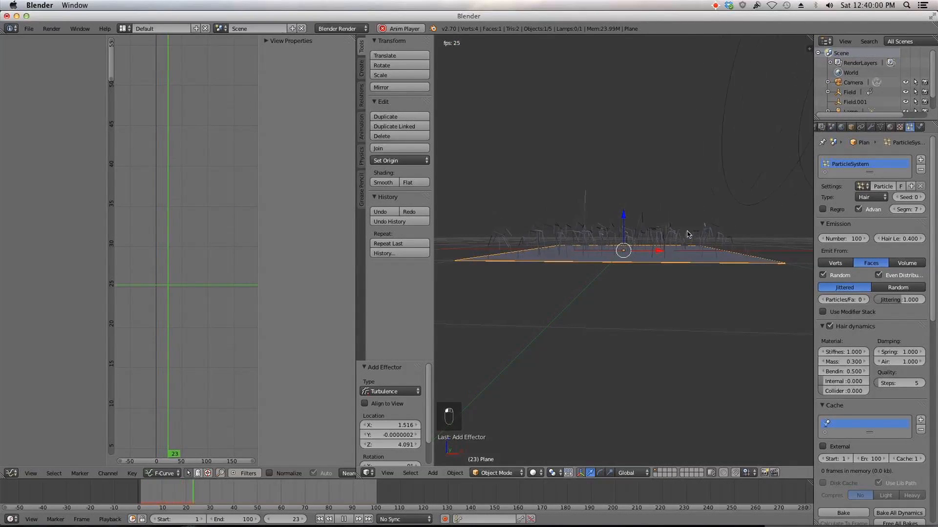
key(alt+a)
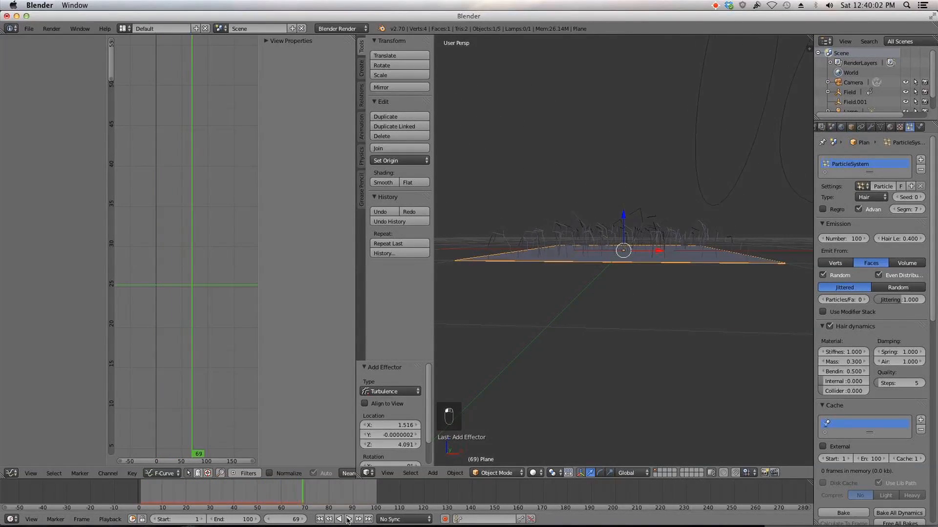
Step: Set the hair dynamics Mass to 0.5 and Stiffness to 0.5
click(846, 362)
text(0.3)
text(0.5)
key(Return)
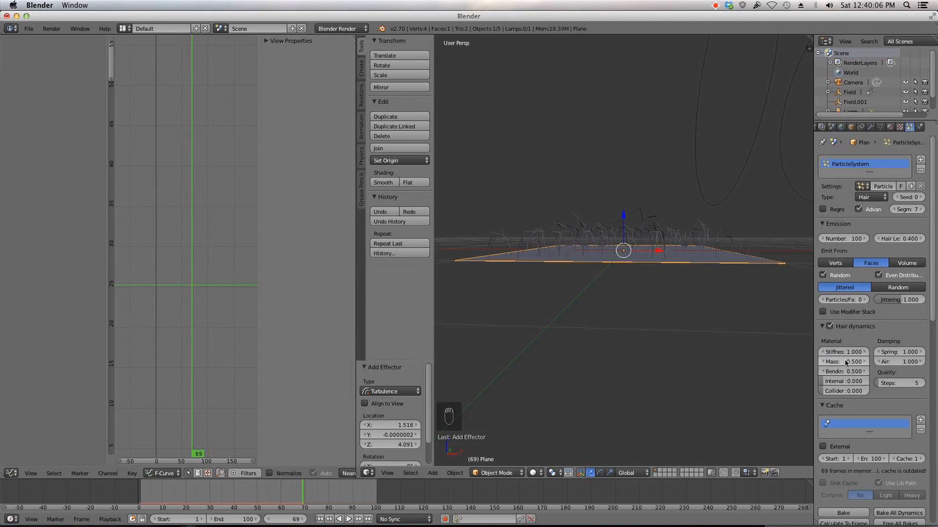
click(845, 352)
text(0.5)
key(Return)
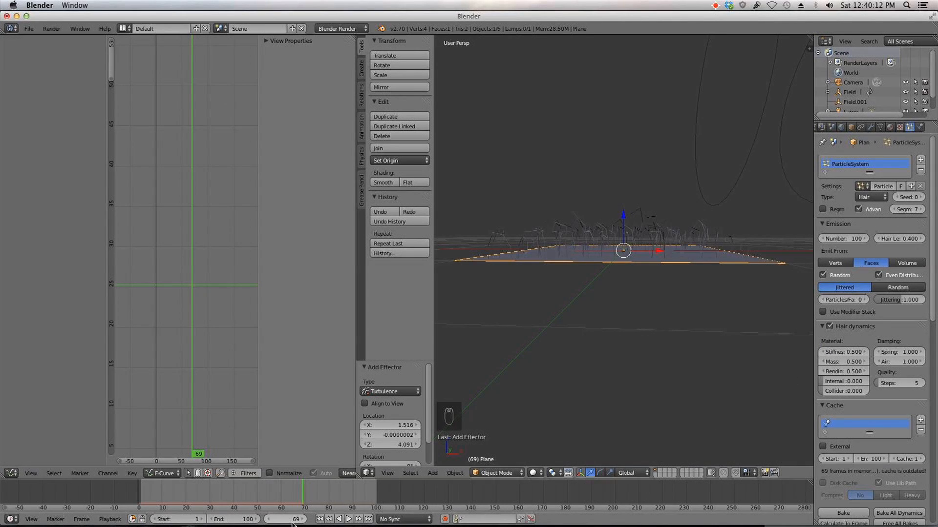
Step: Play the animation from the first frame to preview the softer hair
click(320, 519)
click(349, 519)
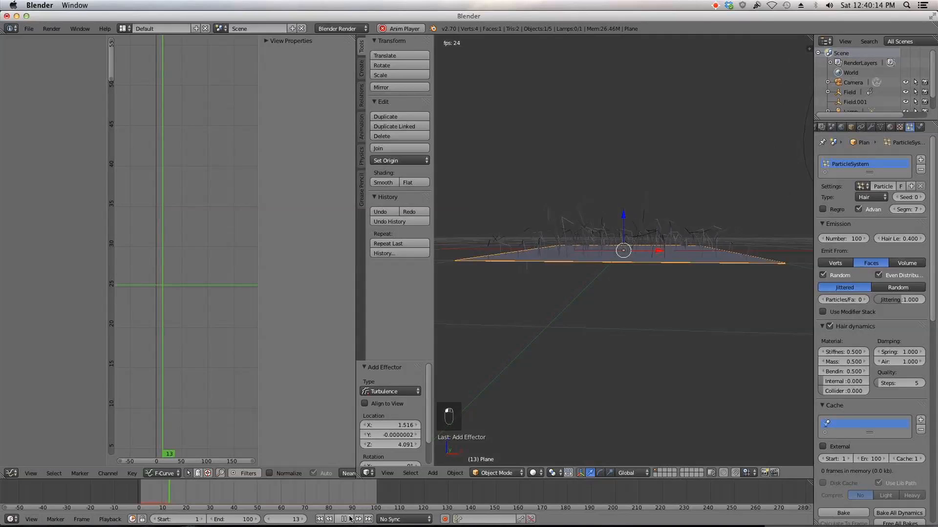
click(349, 519)
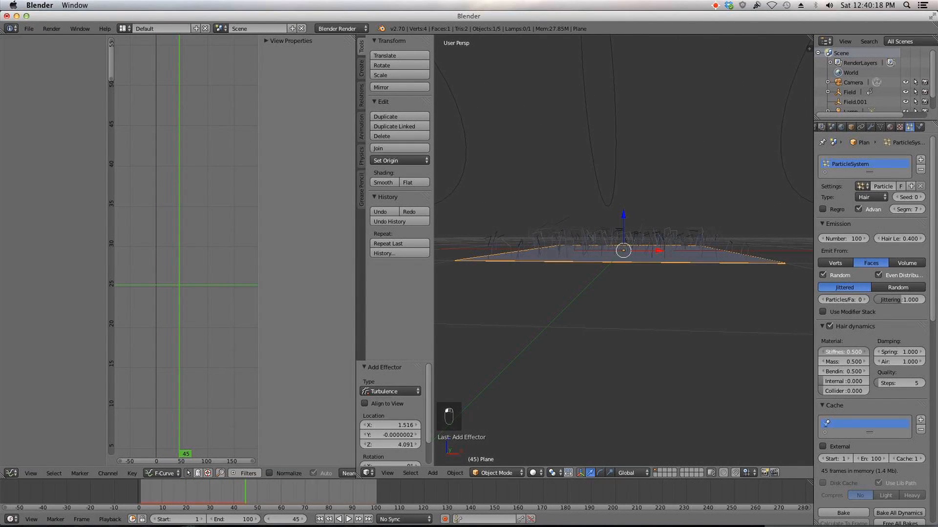
Step: Set the hair dynamics Stiffness to 1 and replay the animation from the first frame
key(Return)
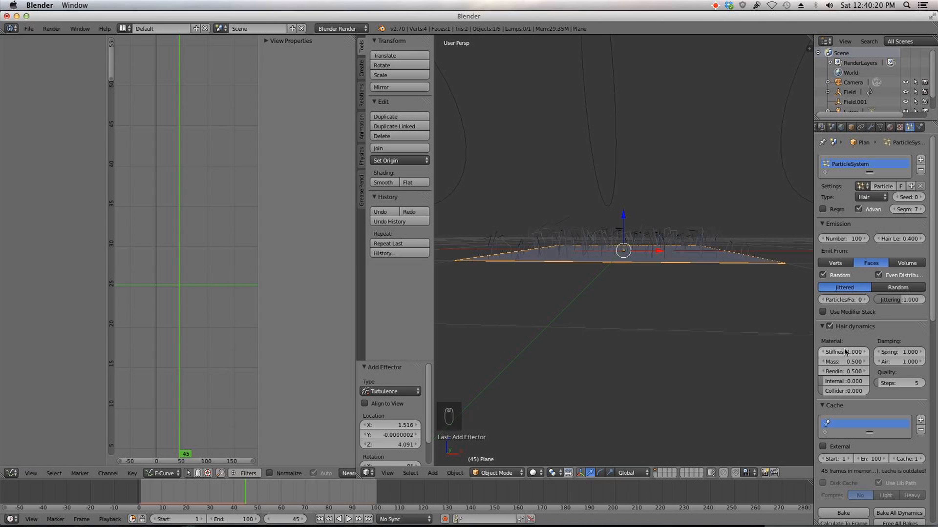
click(318, 520)
click(345, 521)
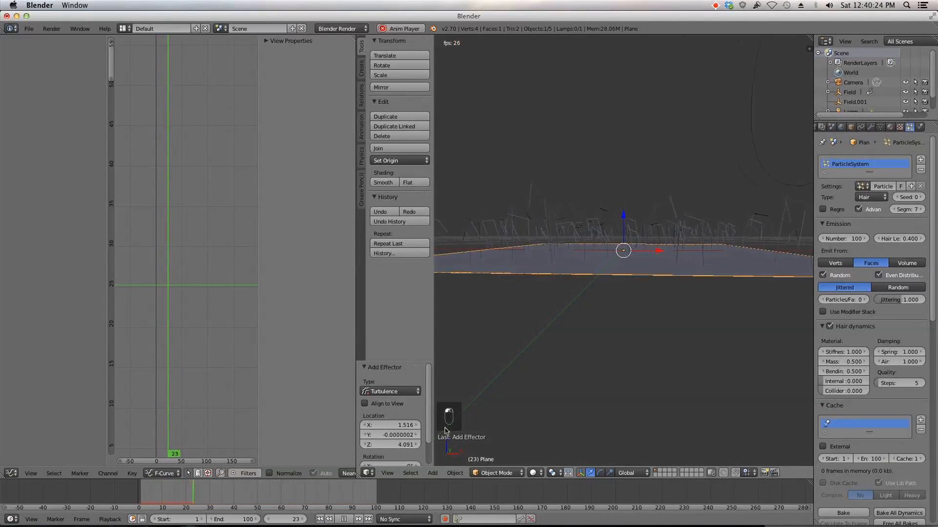
Step: Join the Graph Editor area into the 3D viewport so the viewport fills the space
drag(357, 476, 291, 463)
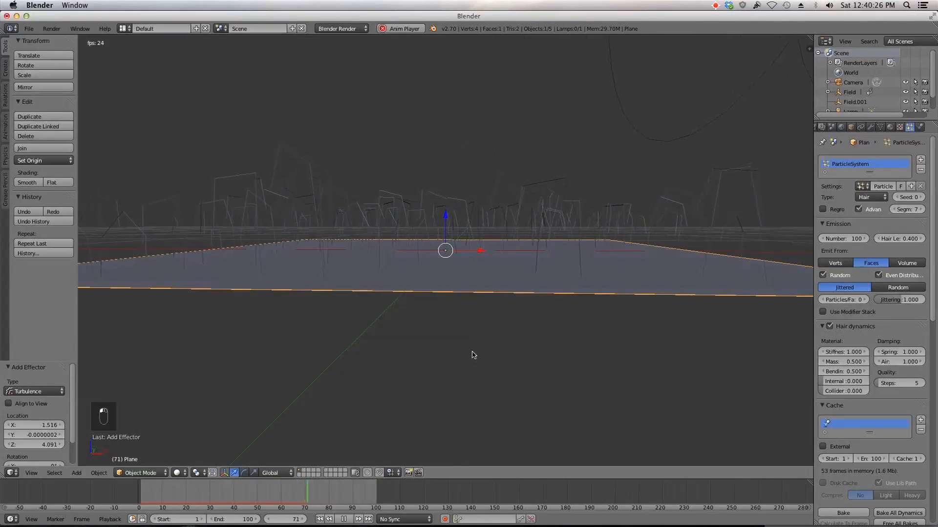
scroll(473, 355, down, 3)
mouse_move(472, 352)
middle_down()
mouse_move(517, 349)
mouse_move(471, 352)
middle_up()
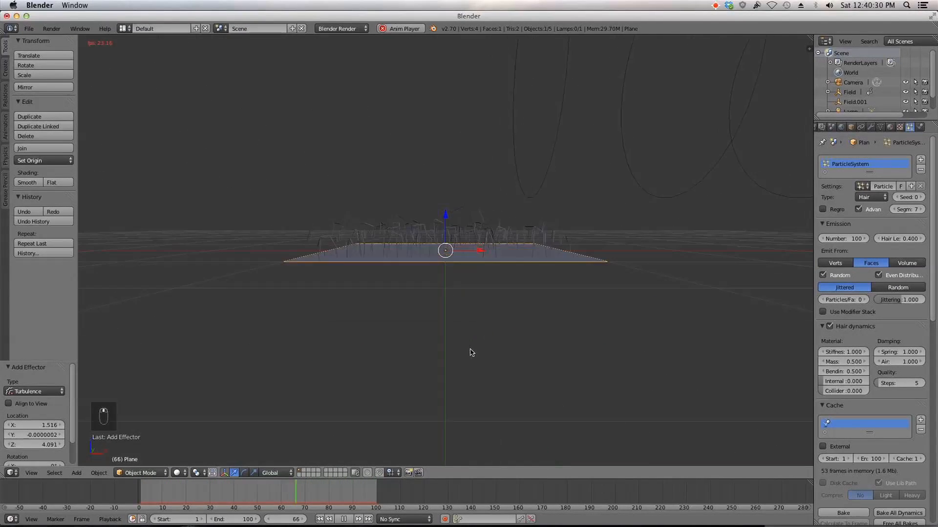
click(344, 520)
click(320, 519)
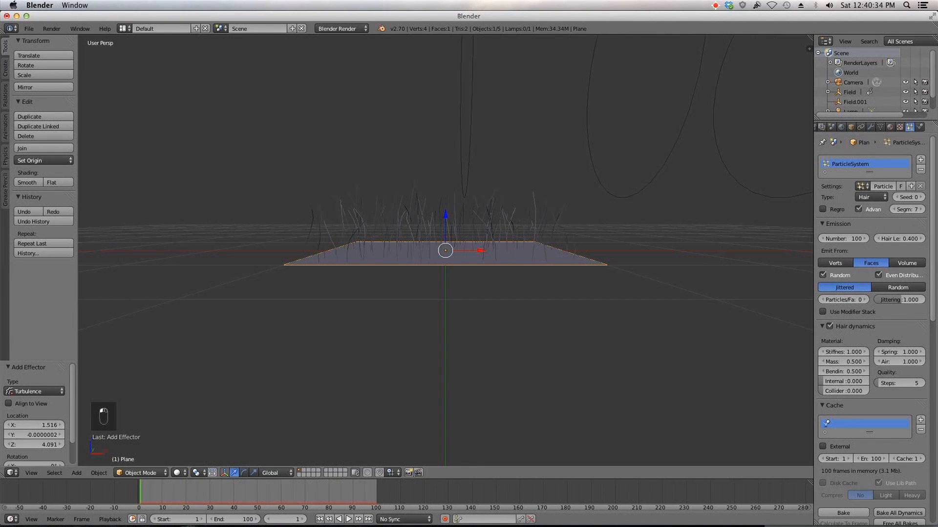
Step: Expand the particle system's Field Weights settings
scroll(900, 264, down, 10)
scroll(901, 263, down, 8)
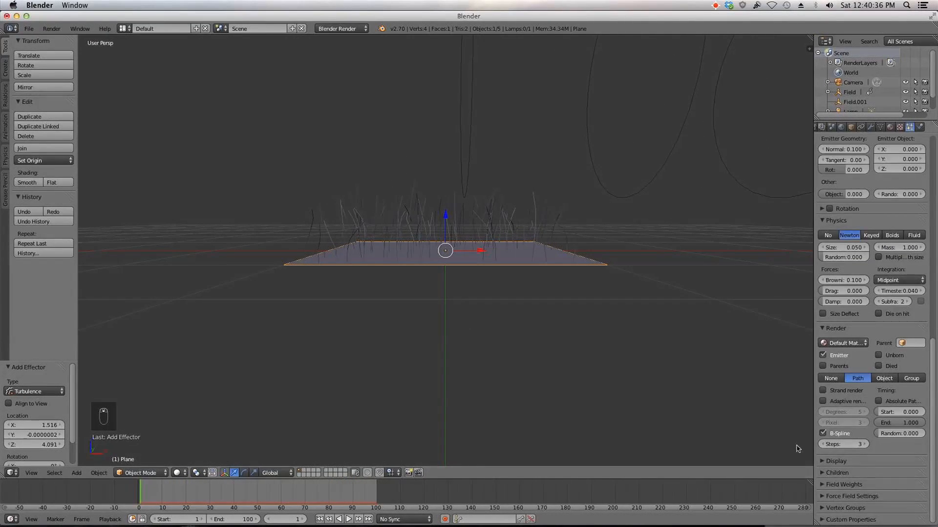
click(836, 485)
scroll(836, 484, down, 2)
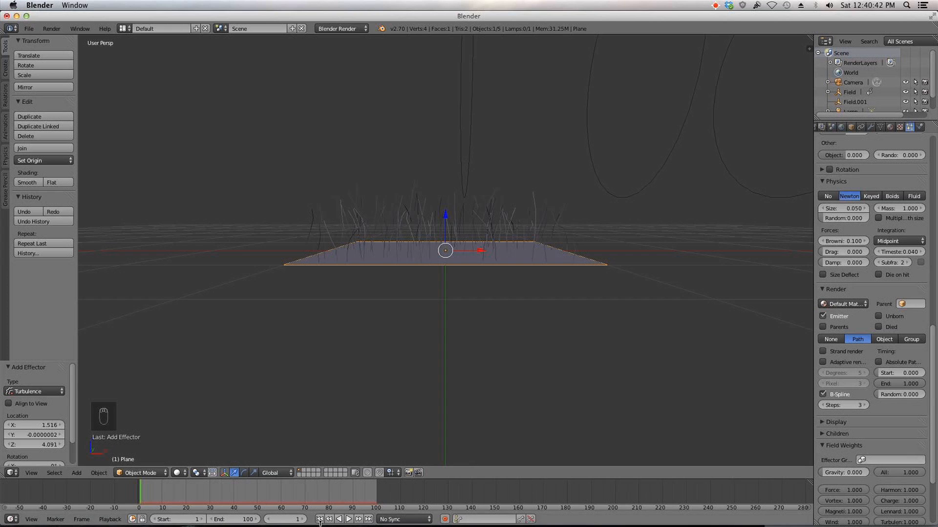
Step: Replay the animation from the start and set the Gravity field weight to 1
click(346, 520)
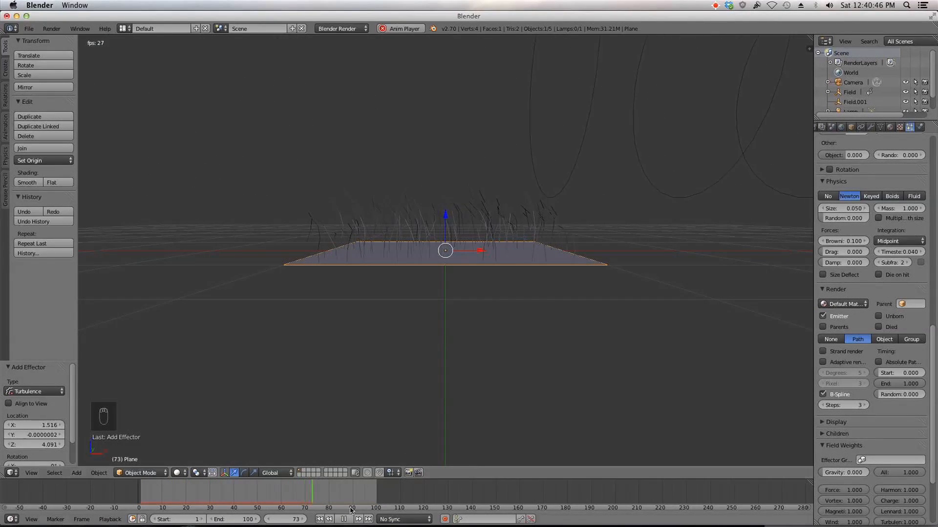
click(338, 521)
click(319, 519)
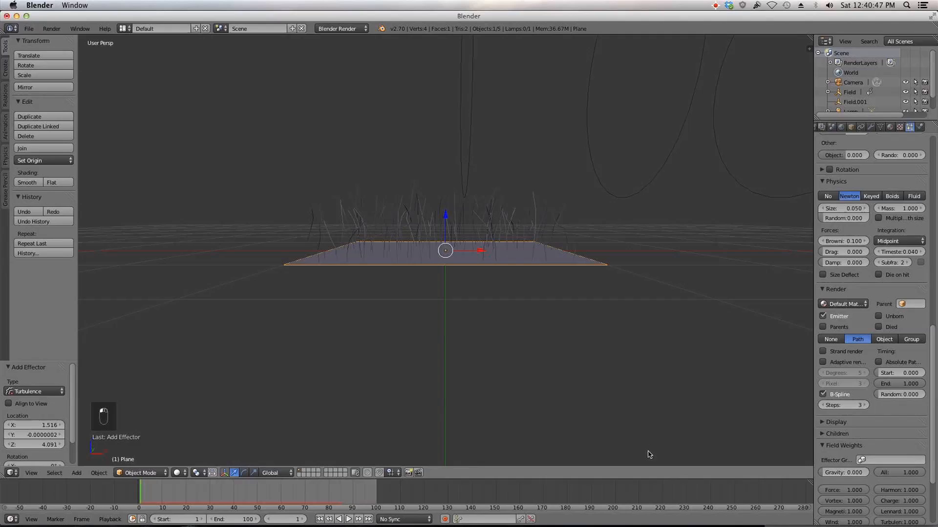
click(839, 473)
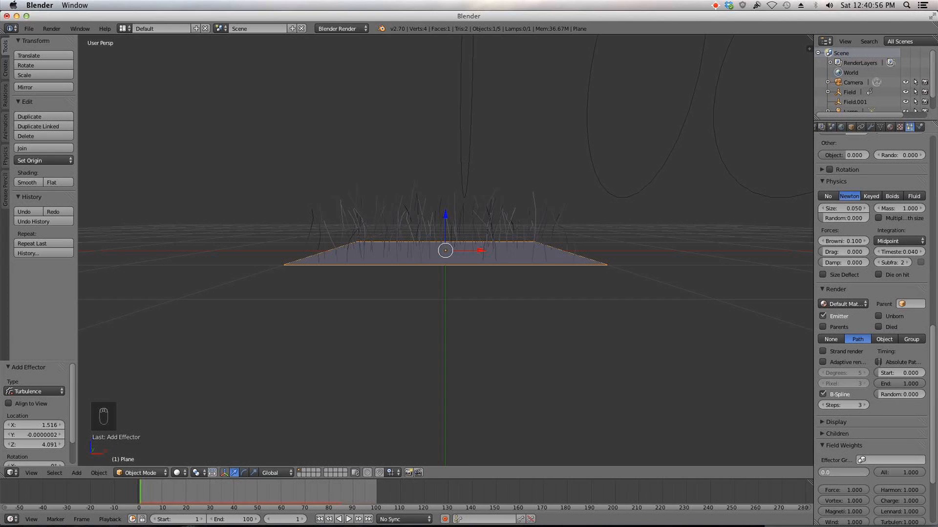
key(Escape)
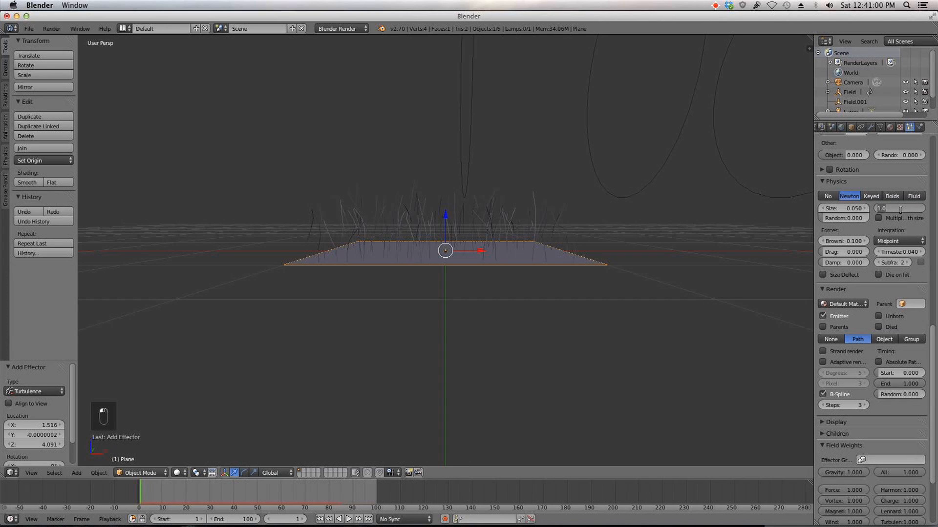
Step: Set the particle physics Mass to 0.8
key(Return)
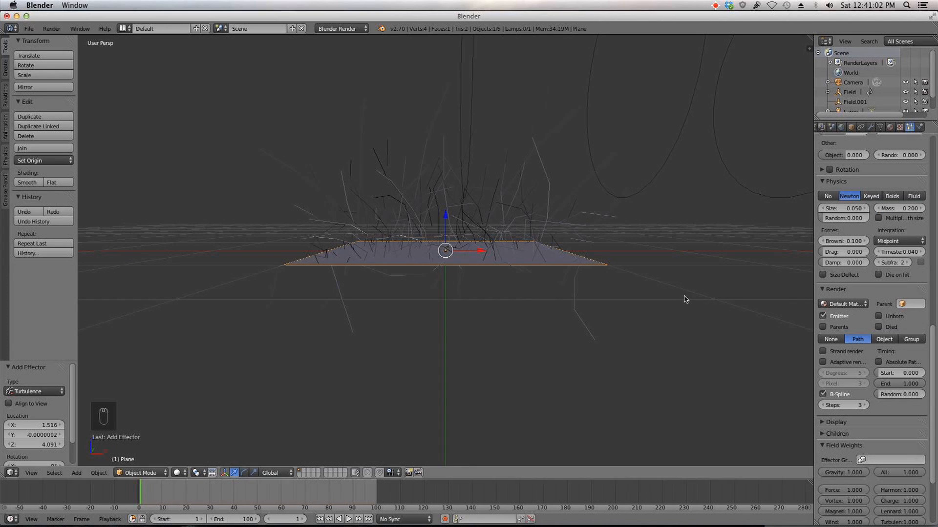
drag(899, 209, 918, 209)
click(892, 208)
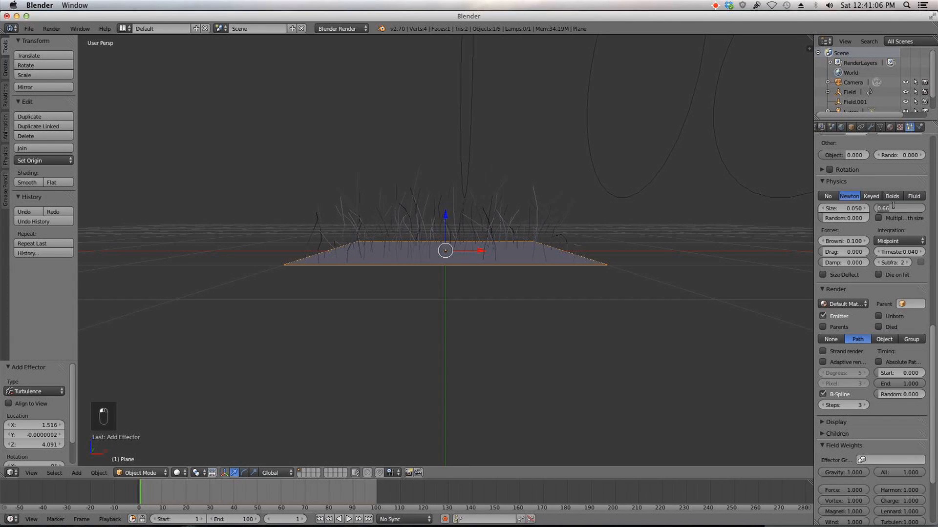
text(0.8)
key(Return)
Step: Set the emitter velocity Random value to 0.02
scroll(891, 211, up, 4)
scroll(848, 262, up, 3)
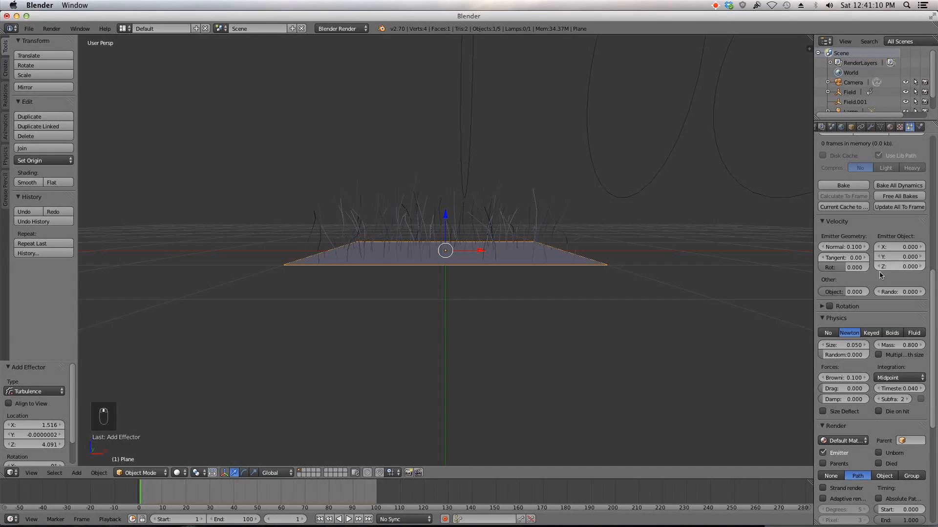
drag(899, 292, 903, 292)
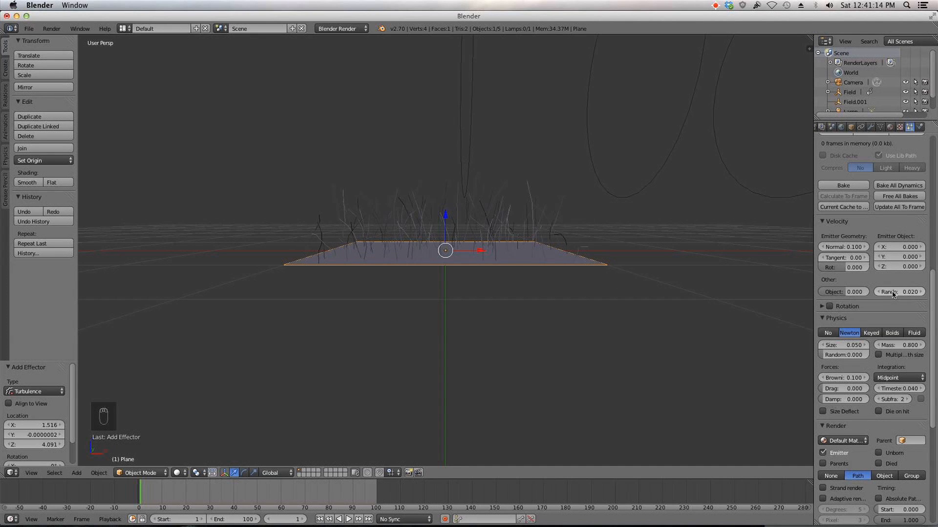
scroll(894, 293, up, 2)
middle_drag(424, 186, 386, 194)
scroll(885, 251, up, 4)
scroll(884, 251, up, 8)
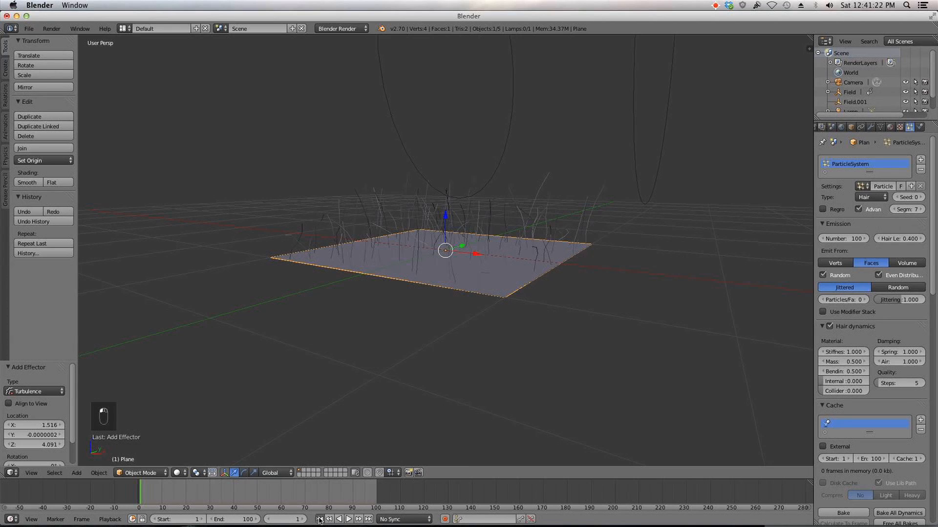
Step: Play the animation and examine the grass motion from different angles
click(348, 519)
middle_drag(415, 356, 450, 339)
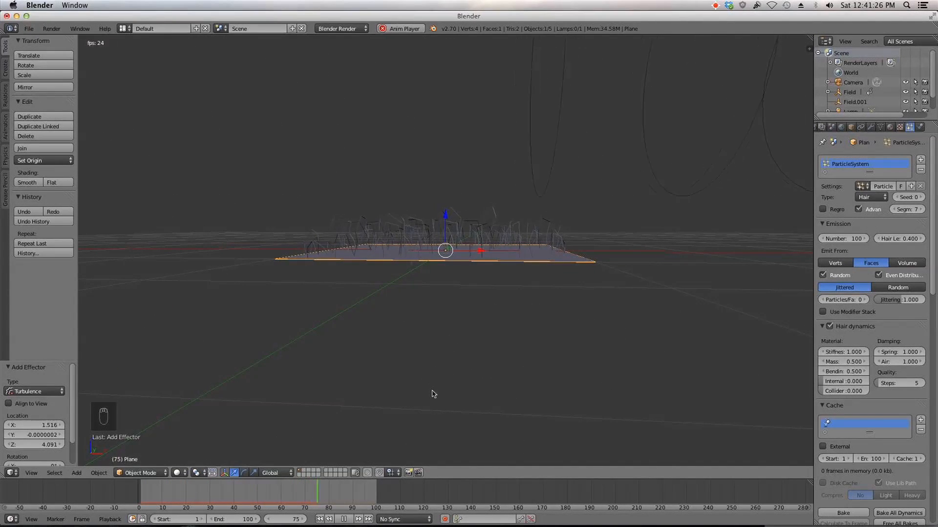
scroll(419, 432, down, 1)
middle_drag(445, 345, 451, 345)
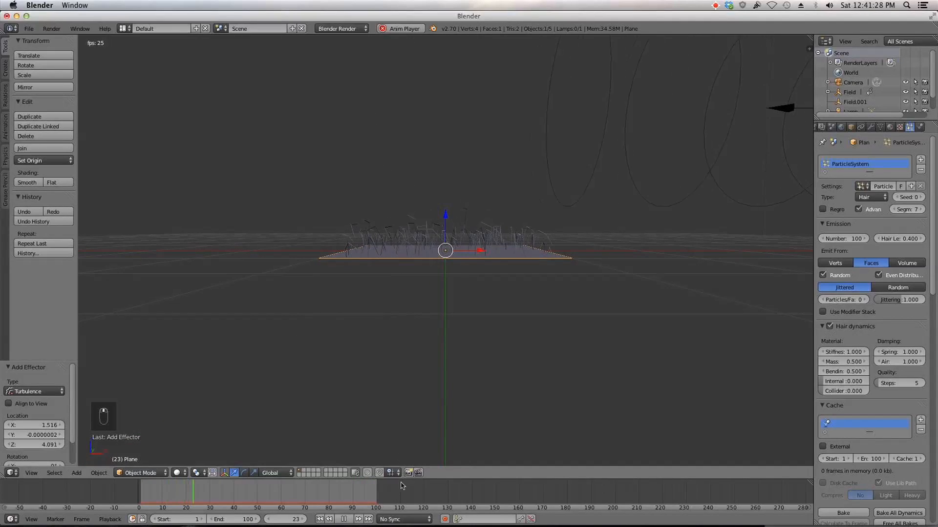
click(343, 519)
scroll(563, 335, up, 3)
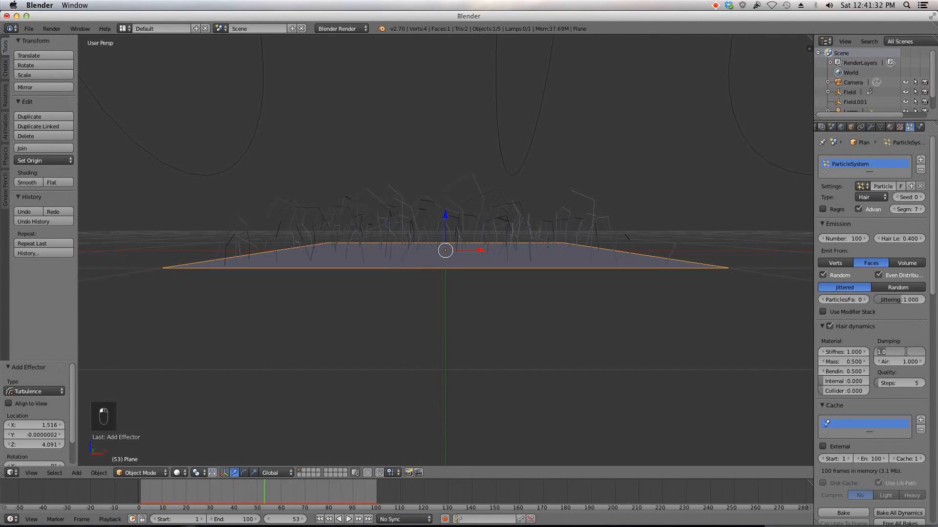
Step: Set the hair dynamics Spring to 2 and the Mass to 0.2
key(Return)
click(846, 361)
text(0.5)
text(0.2)
key(Return)
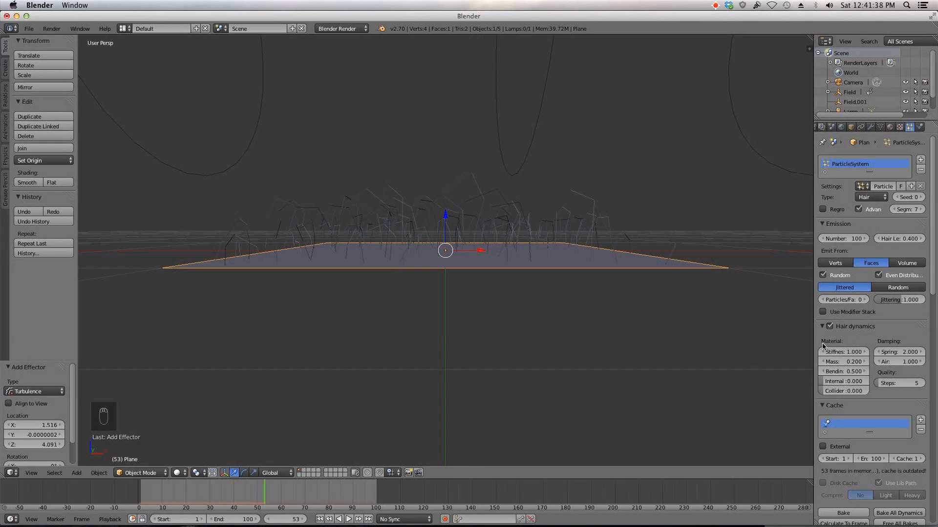
Step: Replay the animation from the start and set the hair Mass to 0.15
click(321, 519)
click(348, 520)
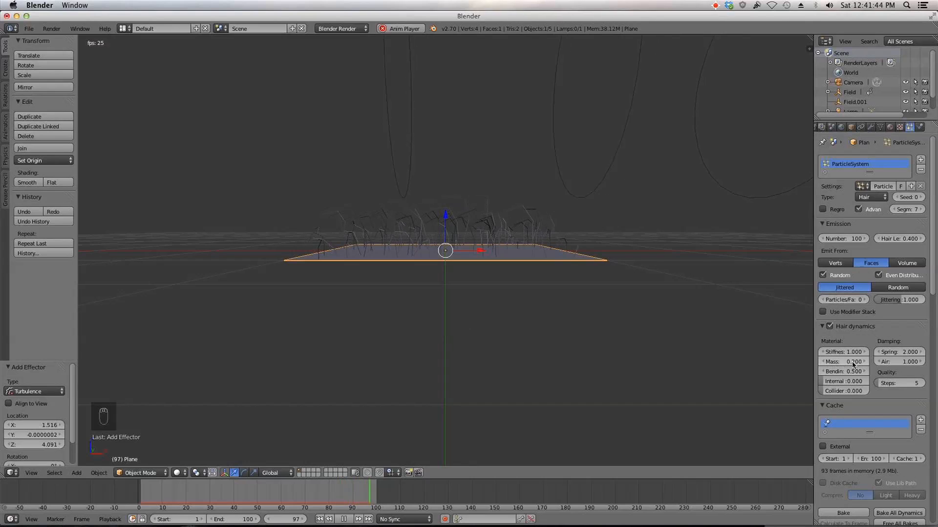
click(344, 521)
click(319, 520)
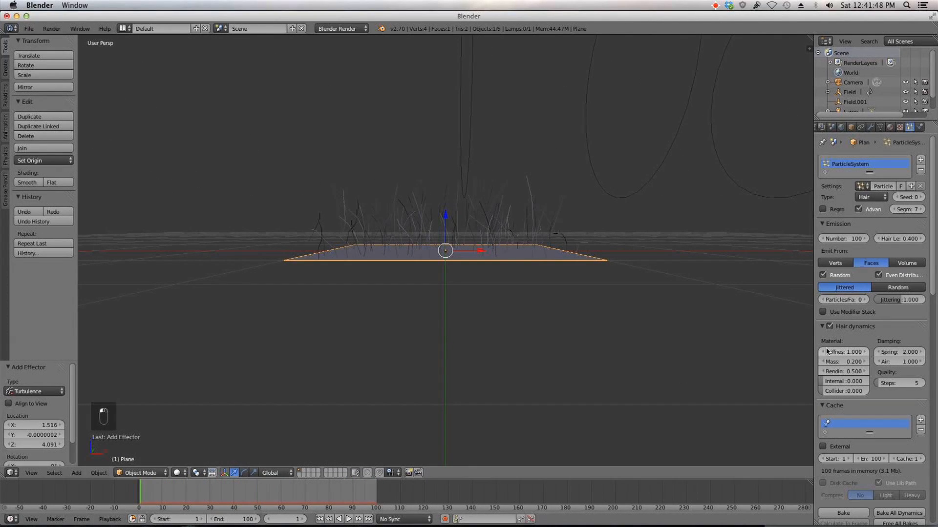
click(847, 361)
text(0.15)
key(Return)
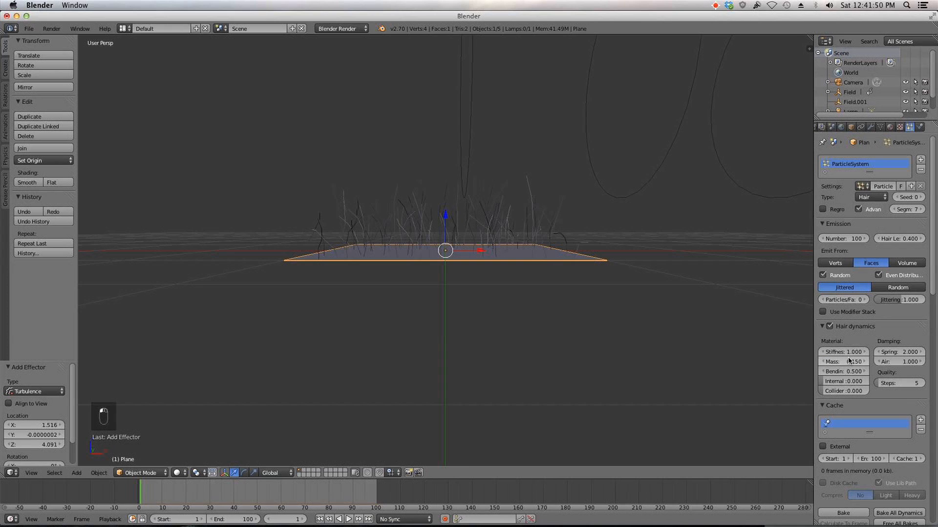
Step: Replay the animation from the start and set the hair Stiffness to 0.5
click(319, 520)
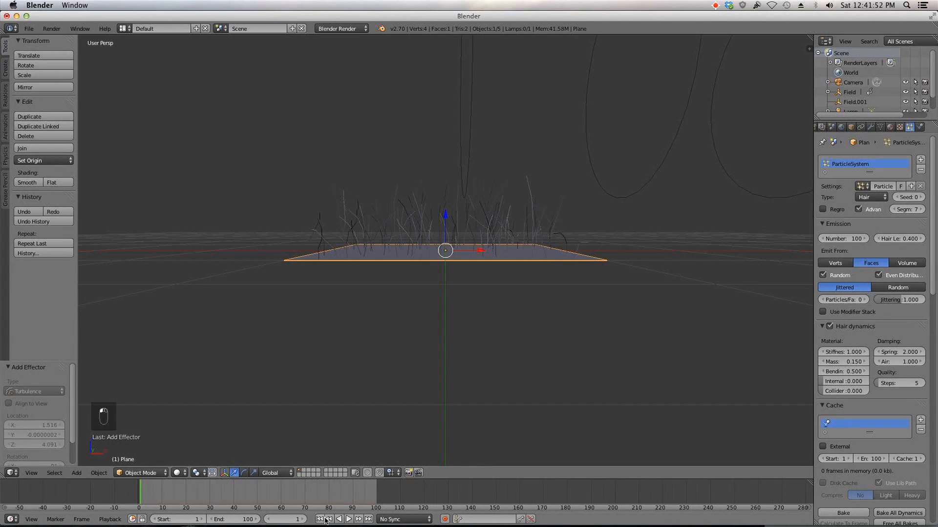
click(349, 520)
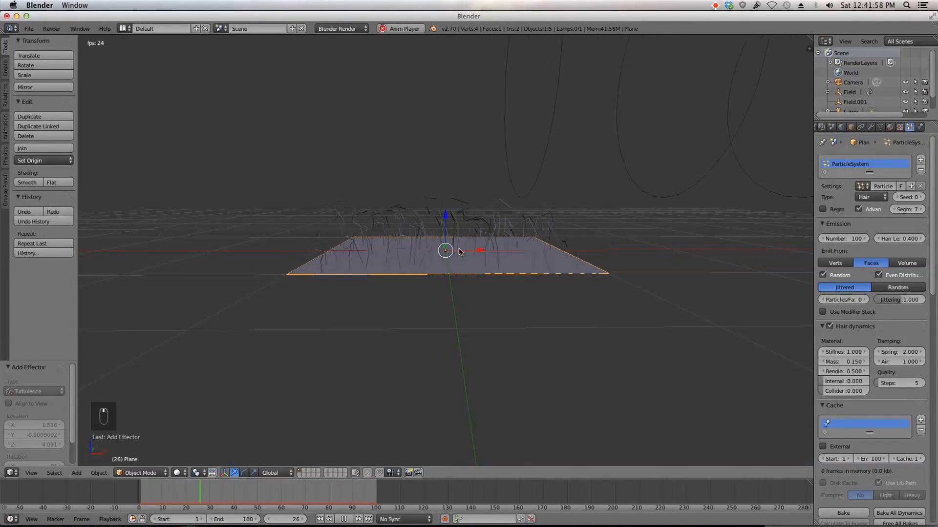
click(340, 519)
click(321, 520)
click(845, 352)
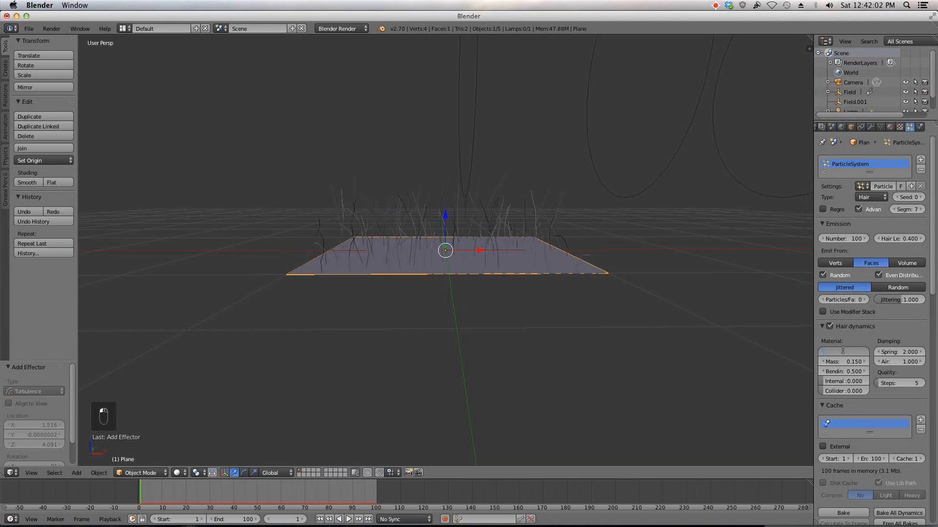
text(.5)
key(Return)
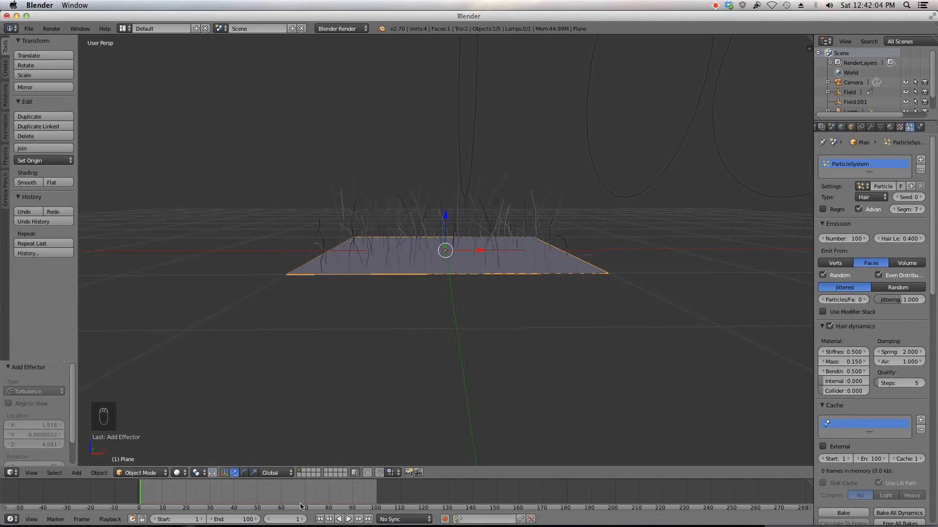
Step: Play the animation and inspect the hair motion up close
click(347, 520)
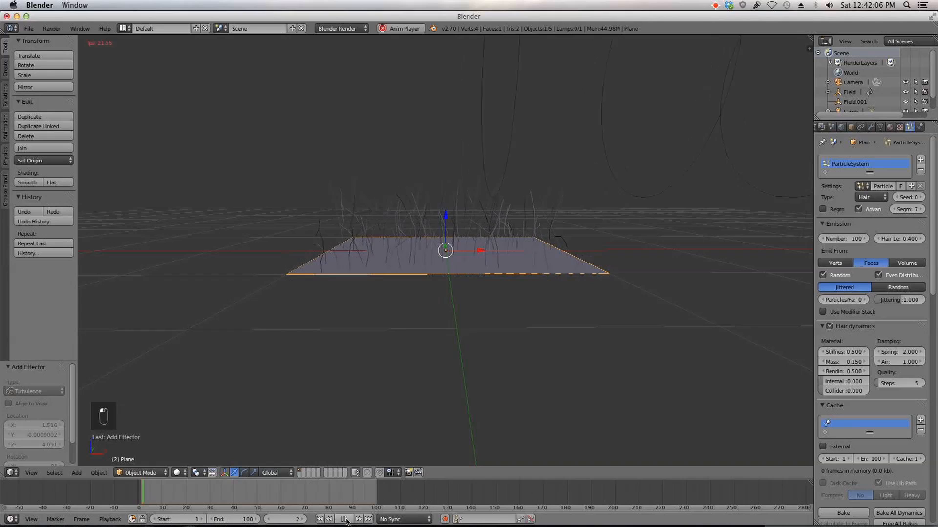
scroll(532, 342, up, 2)
middle_drag(543, 323, 542, 317)
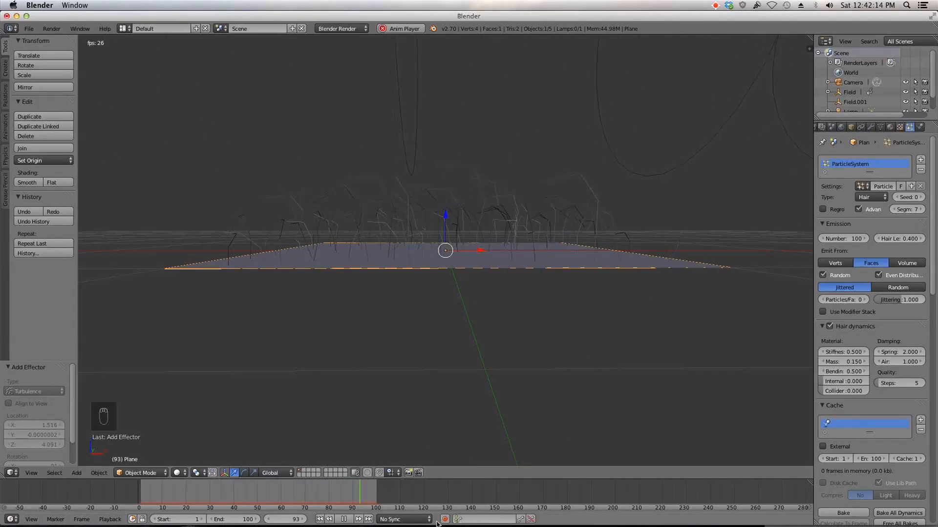
key(Escape)
scroll(444, 401, down, 7)
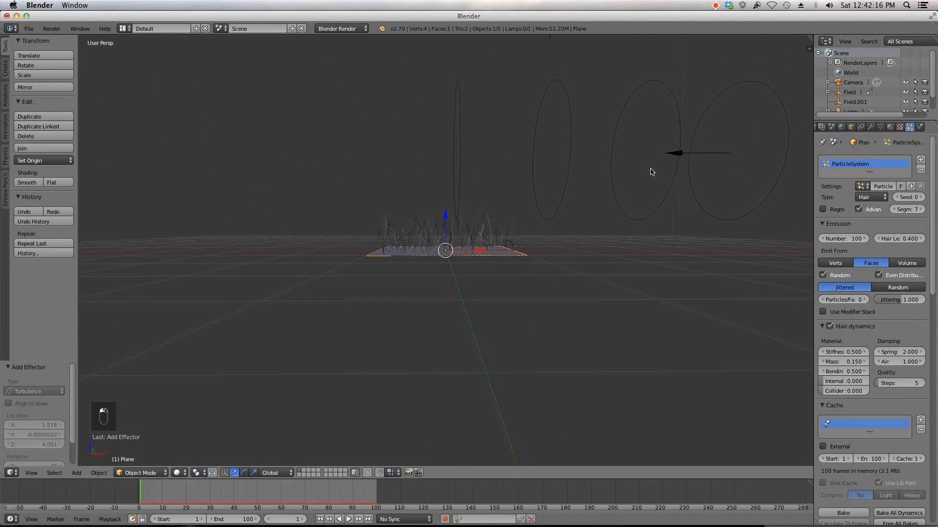
Step: Select the wind force field and try setting its Strength to 45
right_click(668, 163)
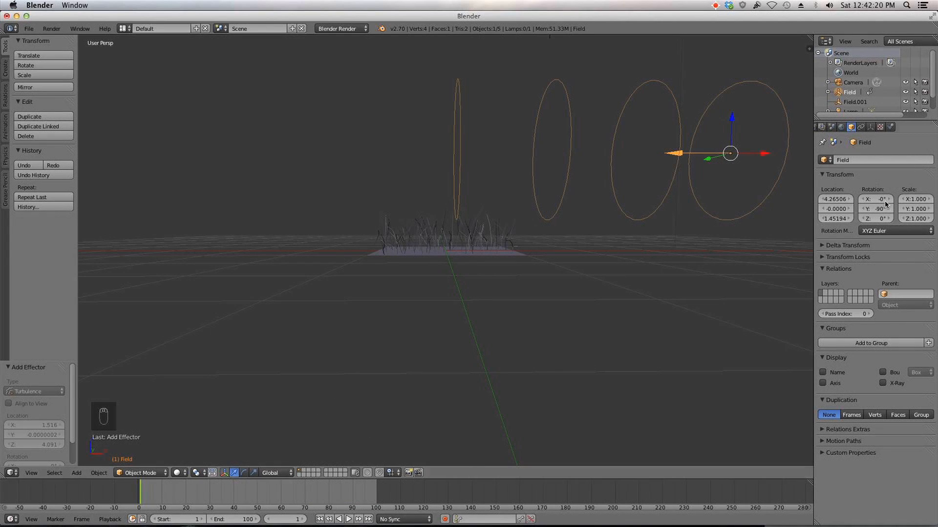
click(890, 127)
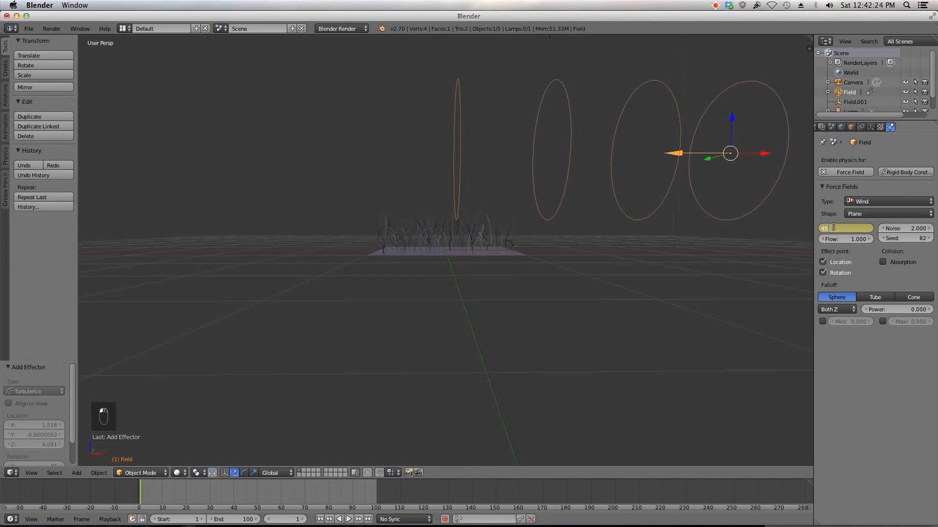
key(Return)
Step: Replay the animation from the start and examine the grass close up
scroll(628, 264, up, 5)
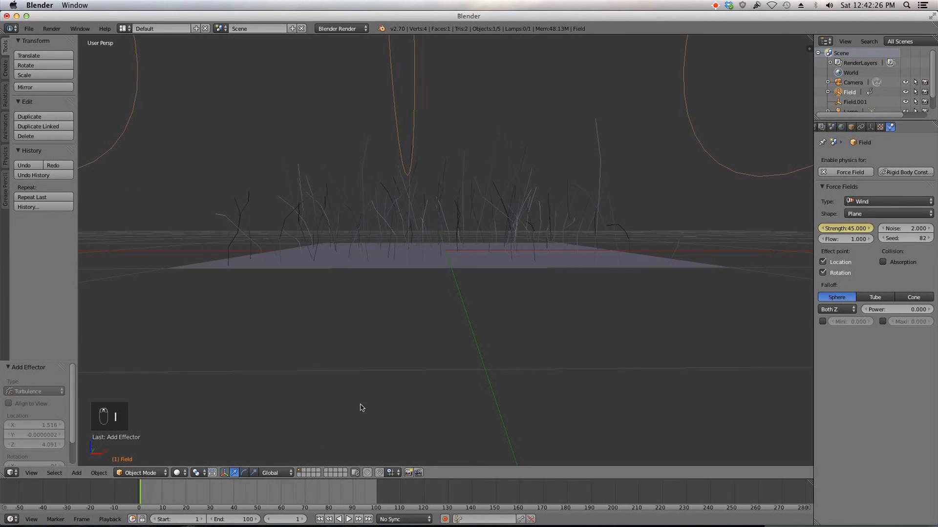
click(316, 519)
click(329, 519)
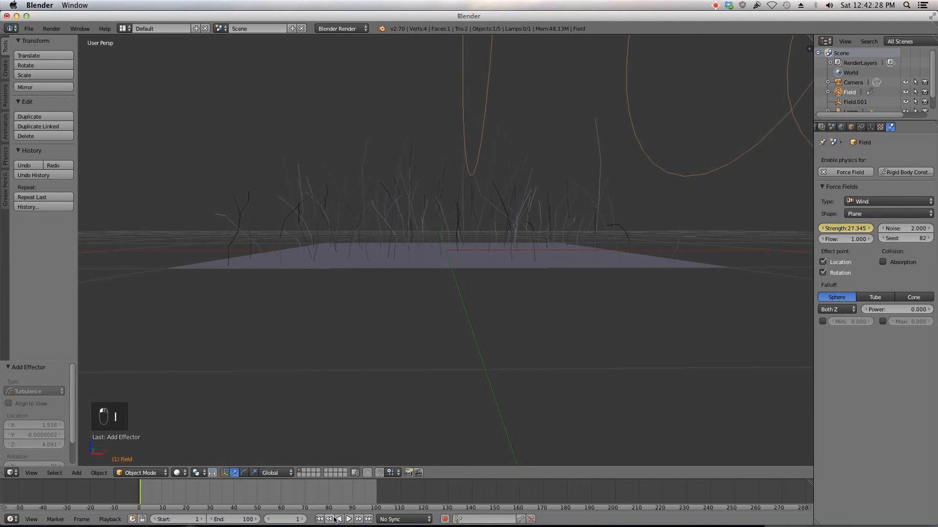
click(348, 519)
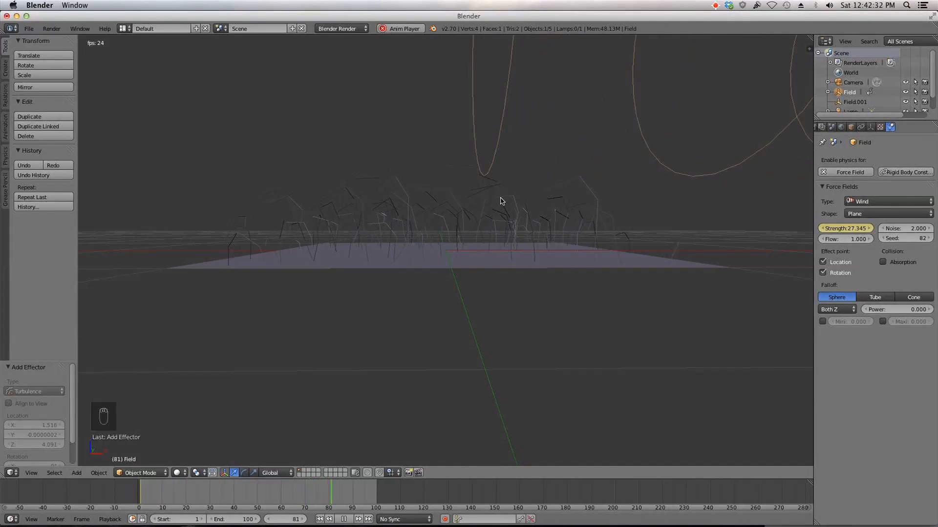
scroll(500, 199, down, 4)
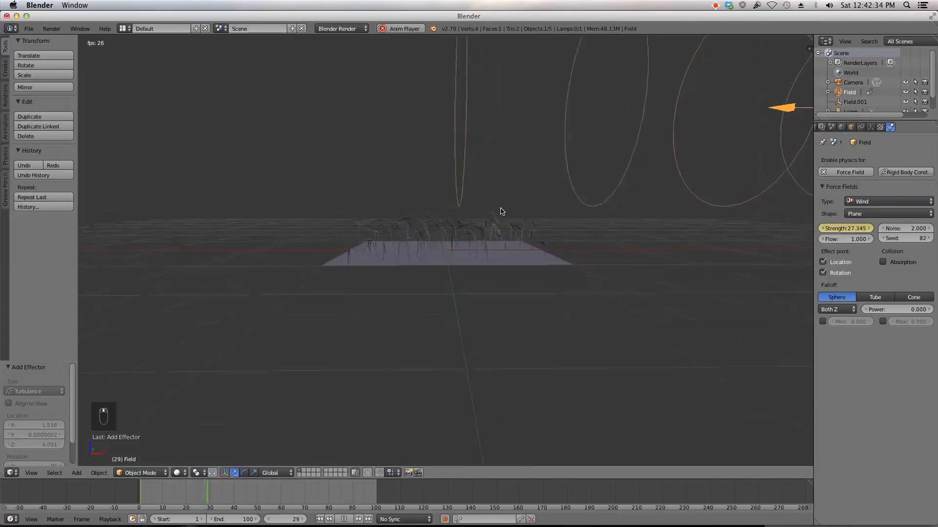
middle_drag(501, 203, 499, 219)
scroll(499, 221, up, 5)
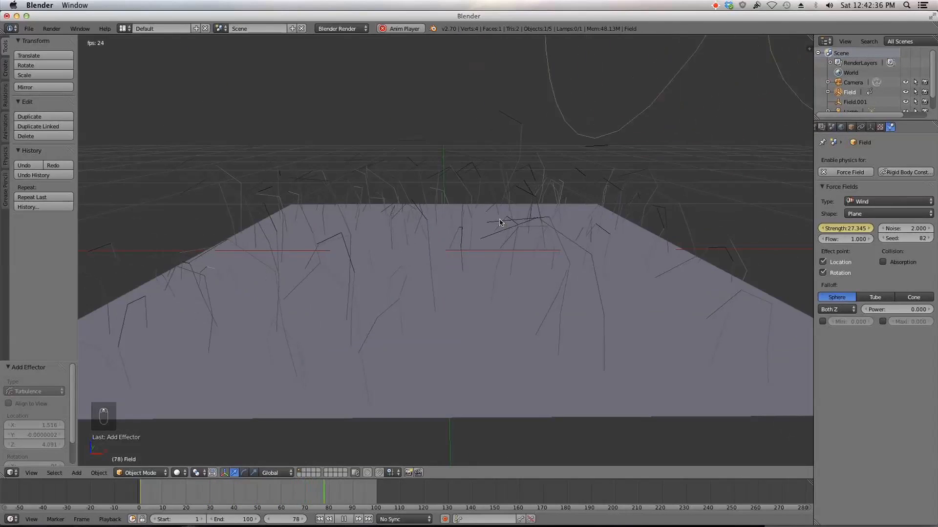
scroll(494, 214, down, 4)
middle_drag(475, 230, 475, 237)
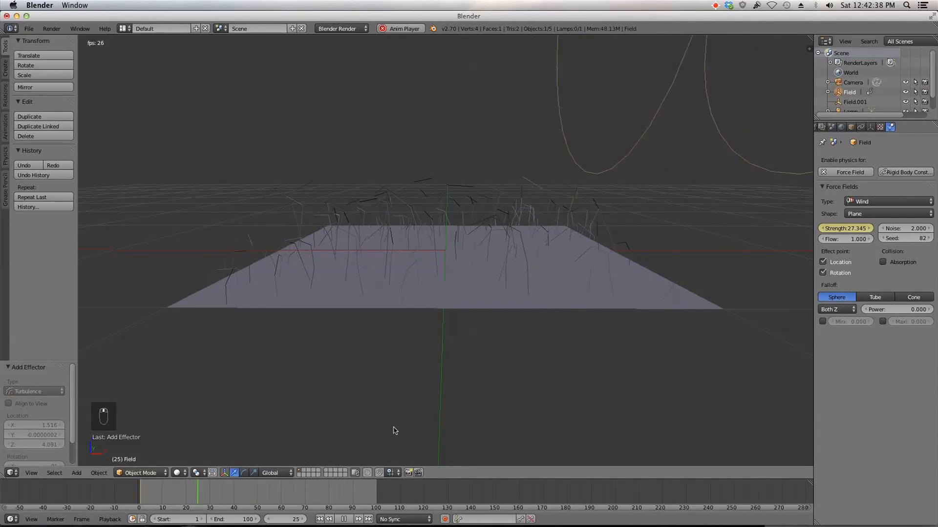
Step: Select the plane and set its hair dynamics Stiffness to 0.3
click(345, 519)
click(320, 520)
right_click(560, 299)
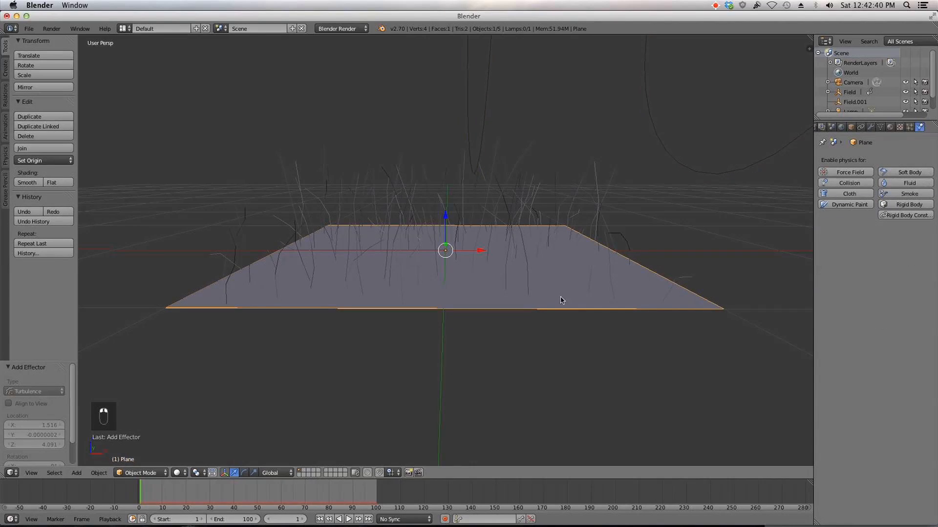
click(910, 128)
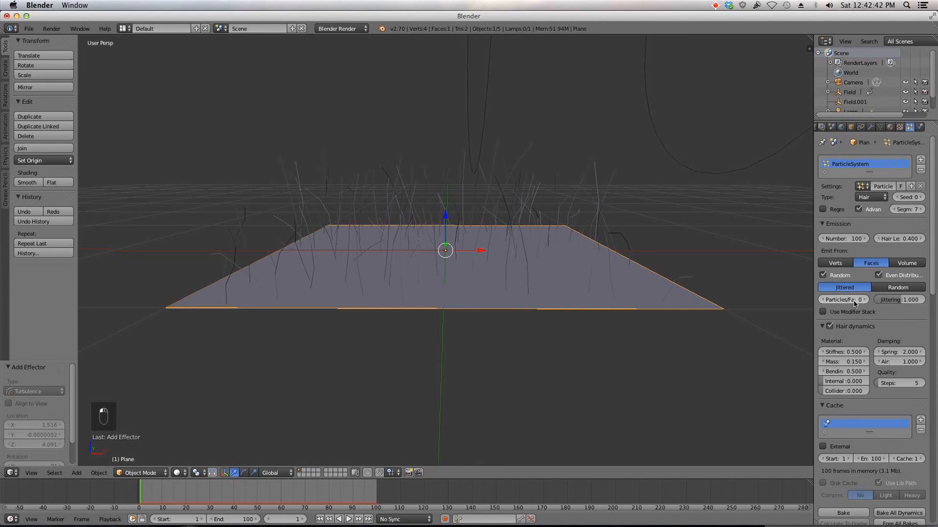
scroll(857, 310, down, 1)
click(847, 332)
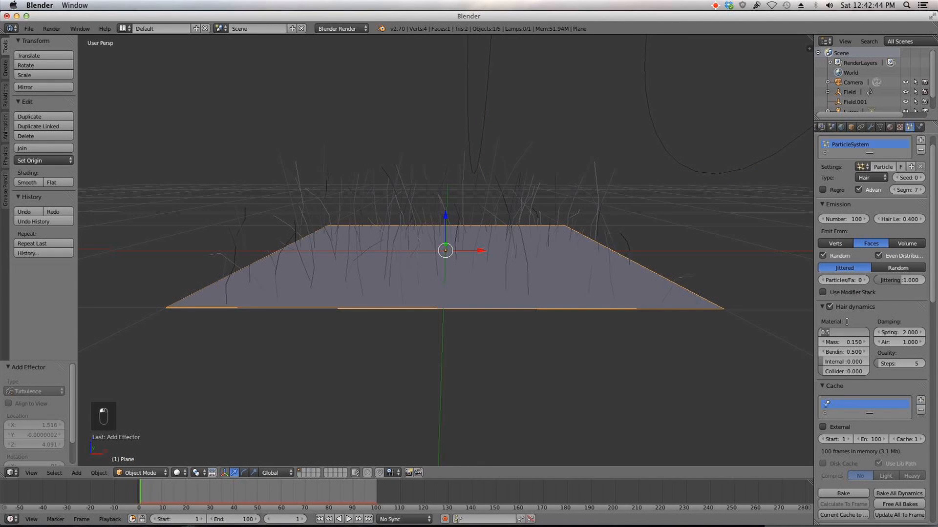
text(0.3)
key(Return)
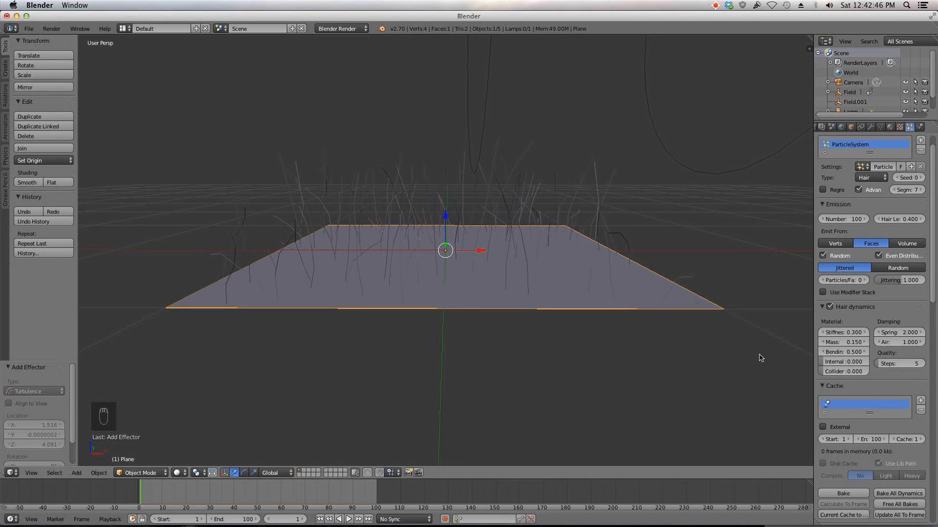
Step: Play the animation and watch the grass from a wider view
click(346, 520)
scroll(406, 363, down, 3)
mouse_move(406, 363)
middle_down()
mouse_move(402, 341)
mouse_move(403, 359)
middle_up()
middle_drag(472, 299, 489, 312)
scroll(567, 325, down, 5)
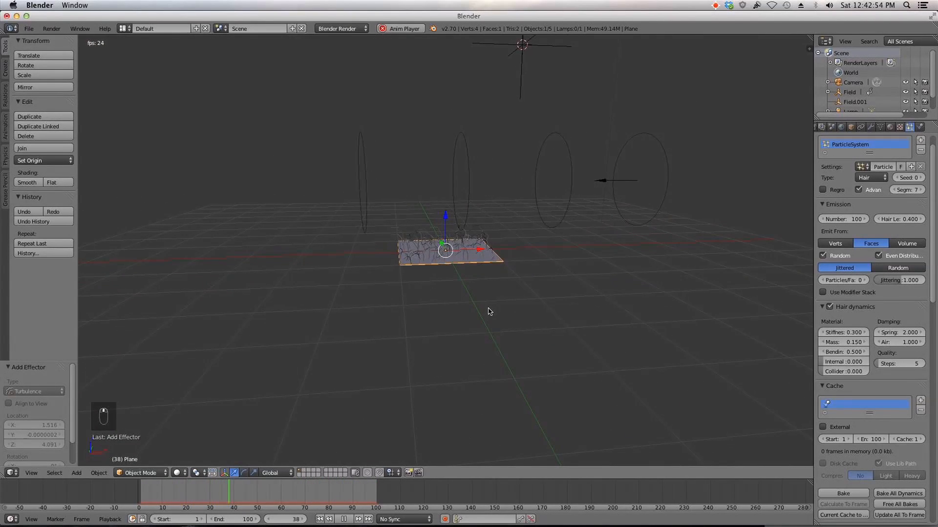
scroll(490, 311, up, 6)
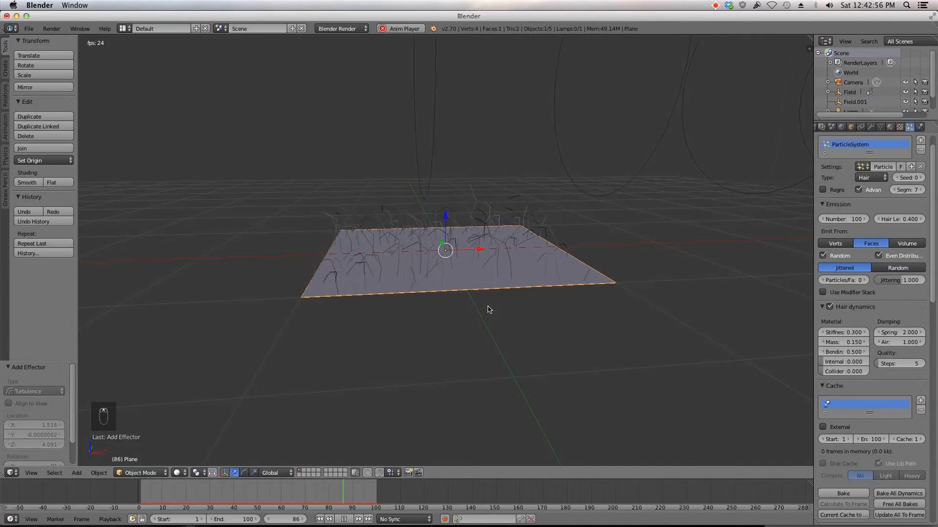
key(Escape)
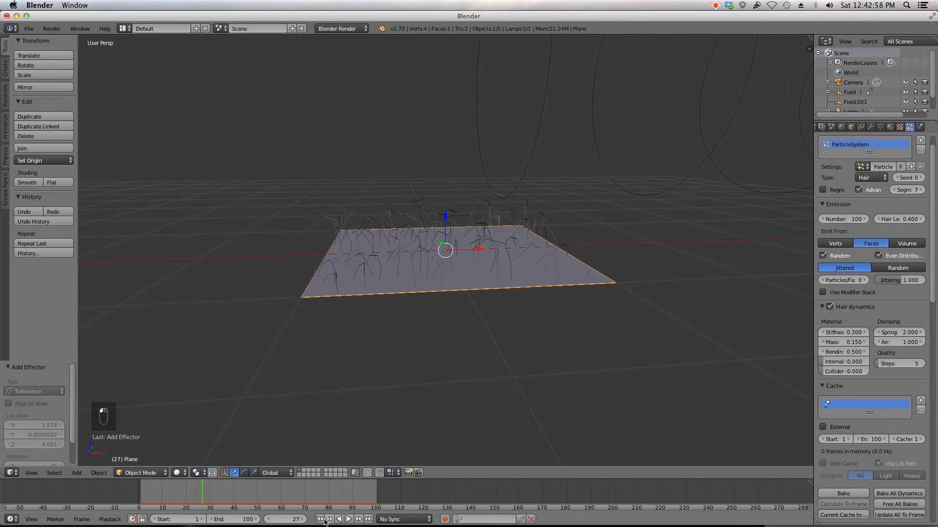
Step: Select the wind force field and set its Flow to 5
right_click(691, 140)
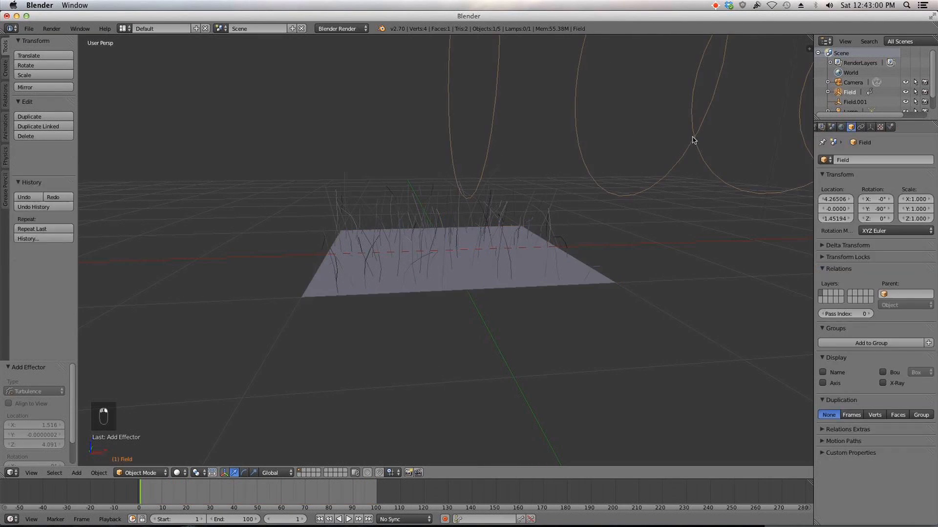
click(890, 127)
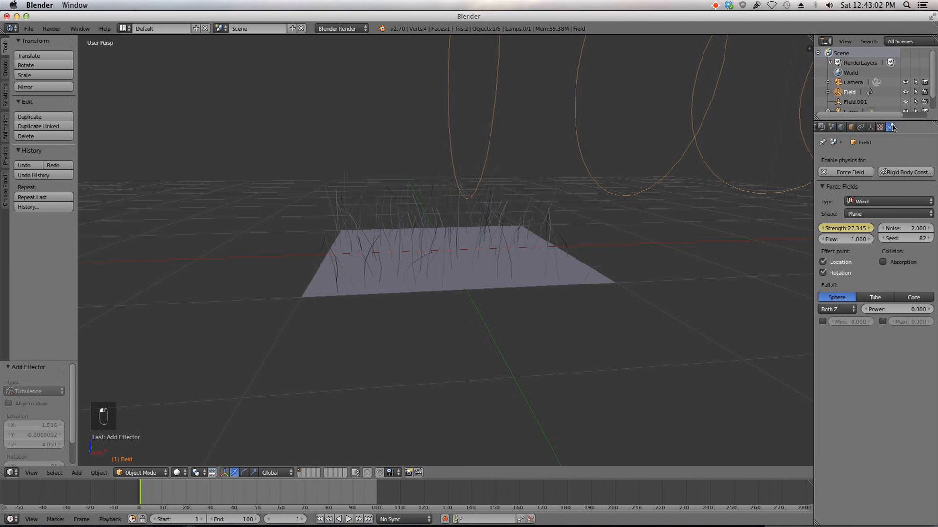
click(850, 240)
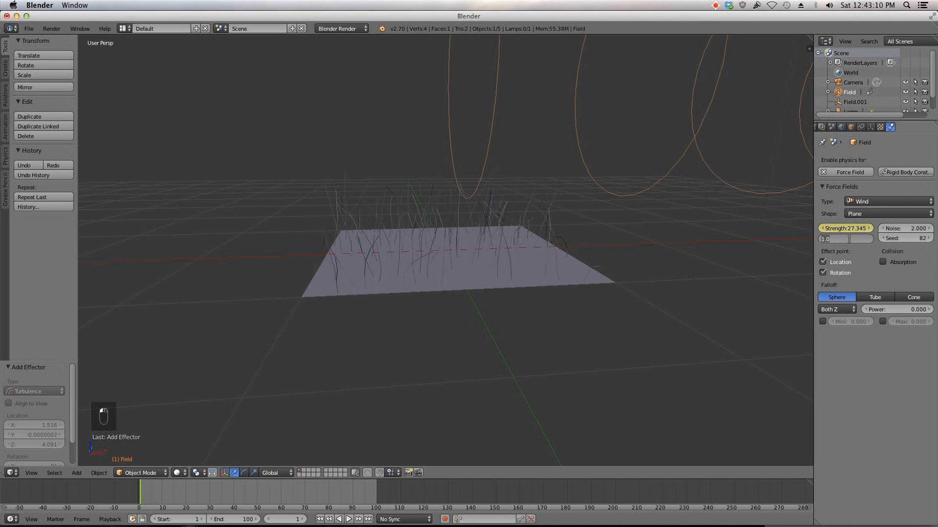
text(5)
key(Return)
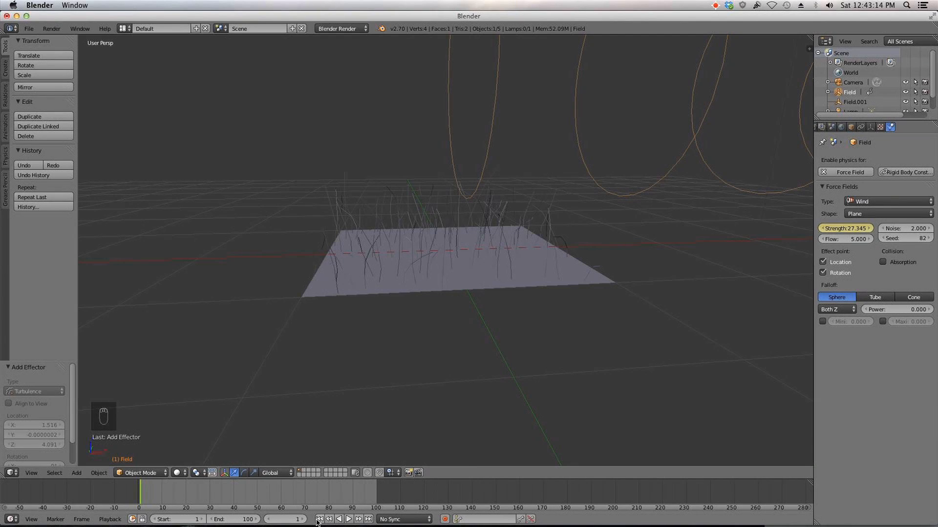
Step: Play the animation and watch how the grass reacts to the wind
click(351, 519)
middle_drag(412, 363, 415, 347)
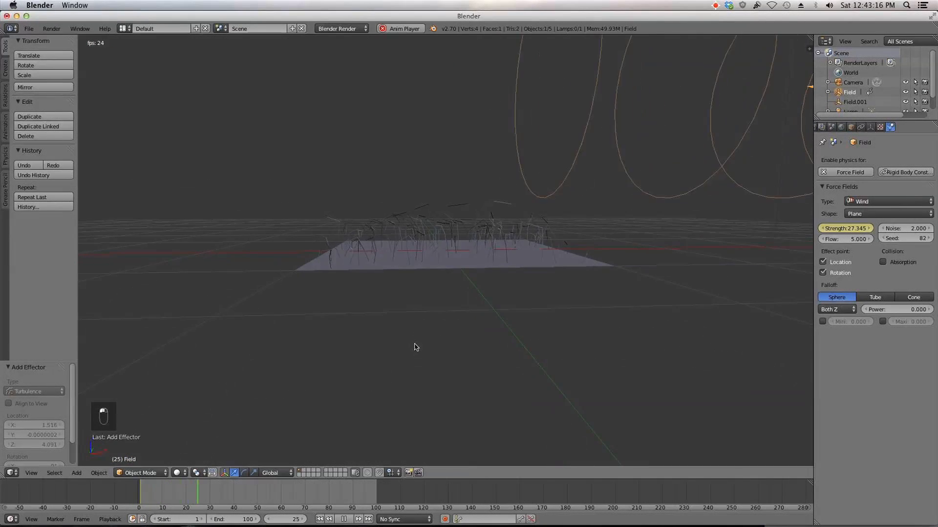
scroll(415, 346, up, 3)
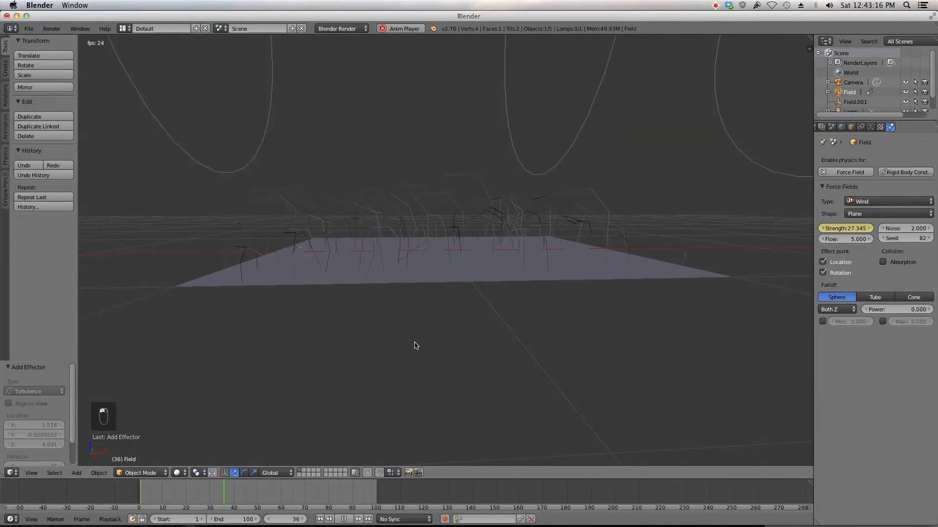
Step: Try wind Flow values of 0 and then 2 while the animation replays from the start
click(853, 239)
text(0)
key(Return)
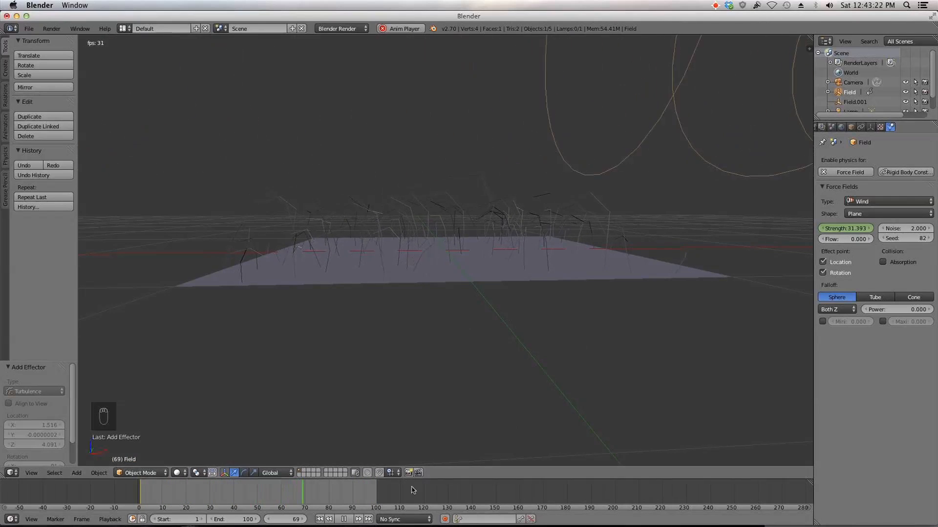
click(320, 519)
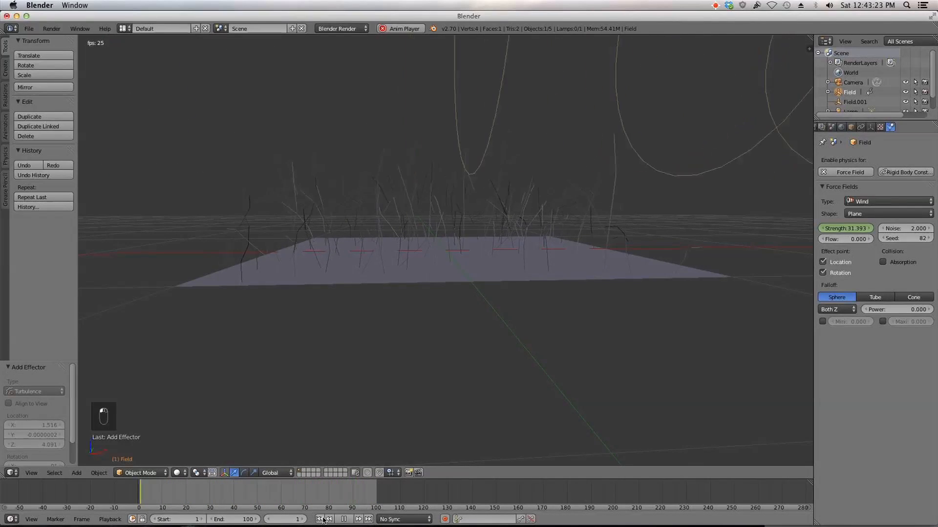
click(845, 239)
text(2)
key(Return)
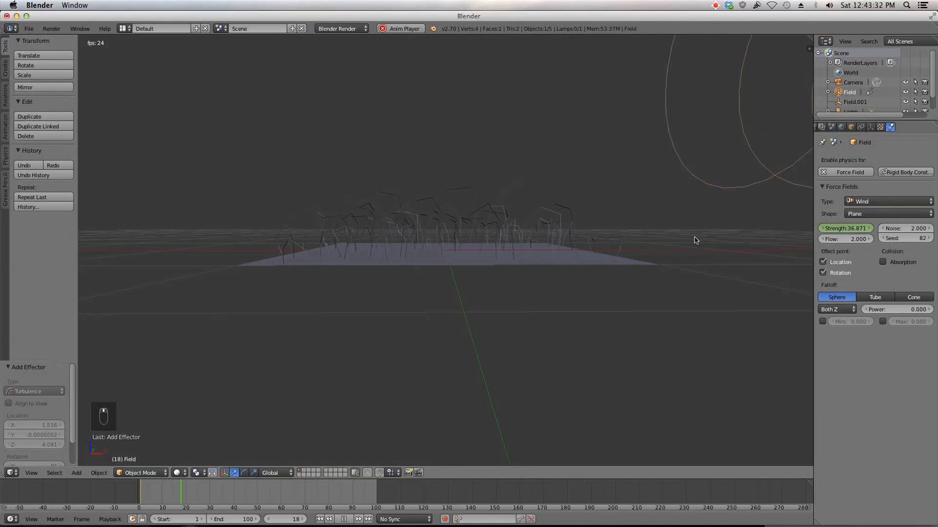
Step: Set the wind field's Flow to 1, watch the playback, and return to the first frame
click(847, 240)
text(1)
key(Return)
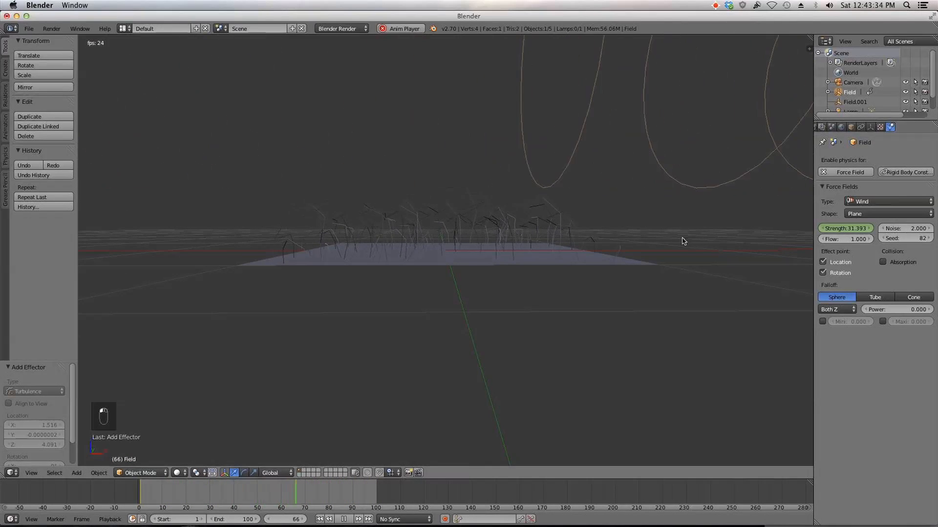
click(342, 520)
click(320, 519)
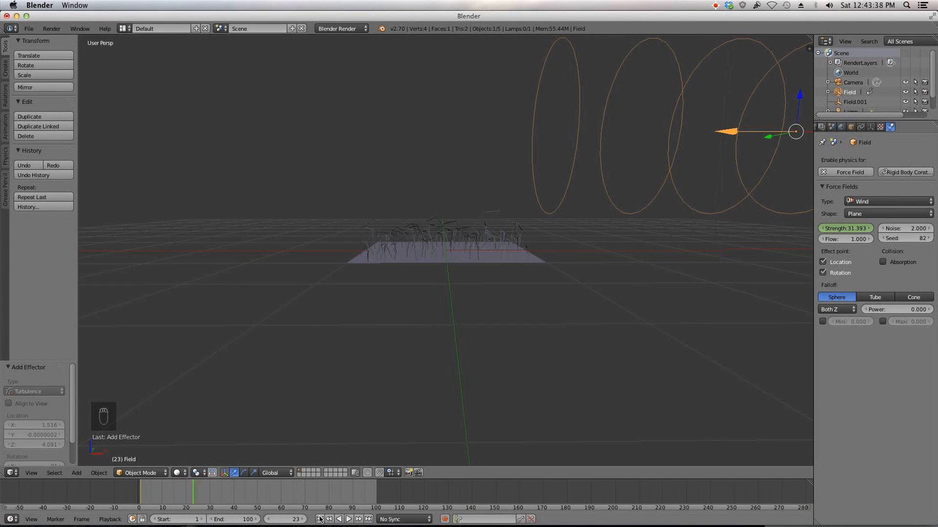
Step: Set the wind field's Strength to 45 and play the animation to see its effect
click(849, 229)
text(45)
key(Return)
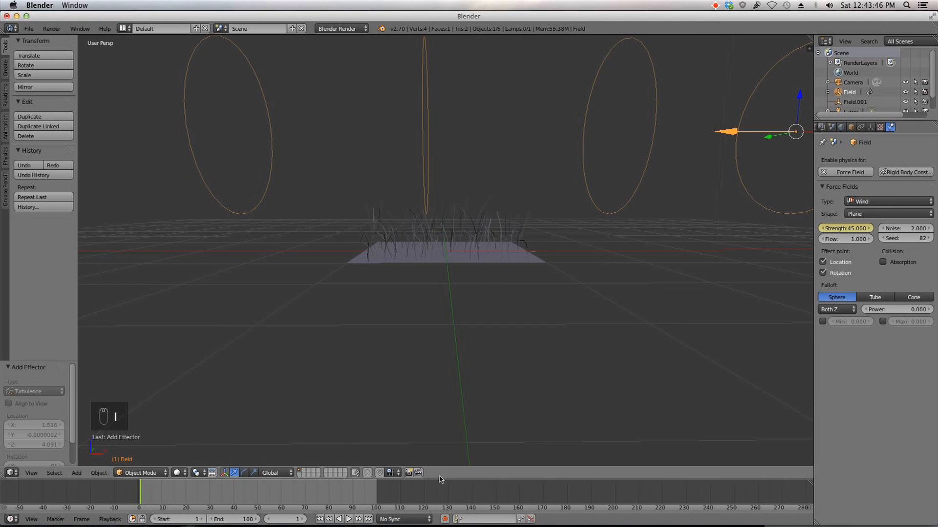
click(349, 519)
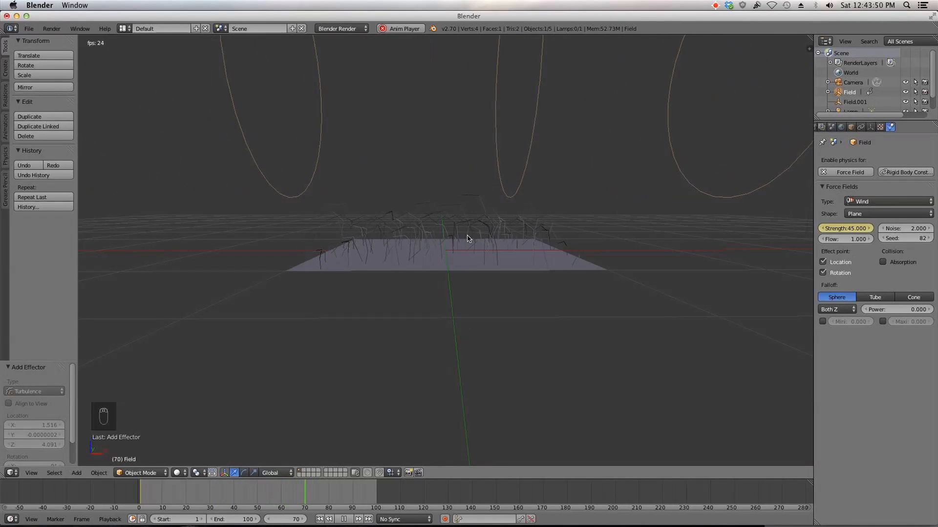
click(344, 520)
Step: Select the turbulence field and set its Strength to 35
scroll(528, 312, down, 5)
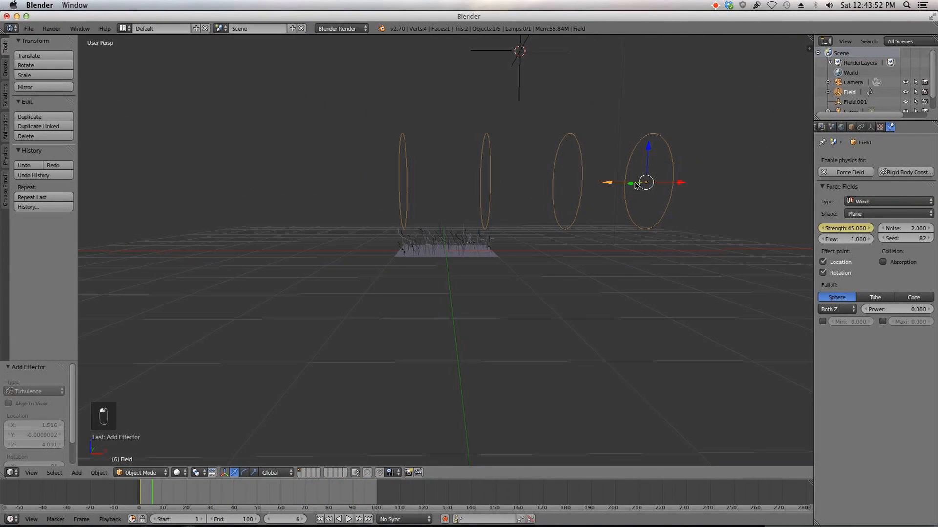
right_click(507, 57)
drag(847, 229, 867, 229)
key(Return)
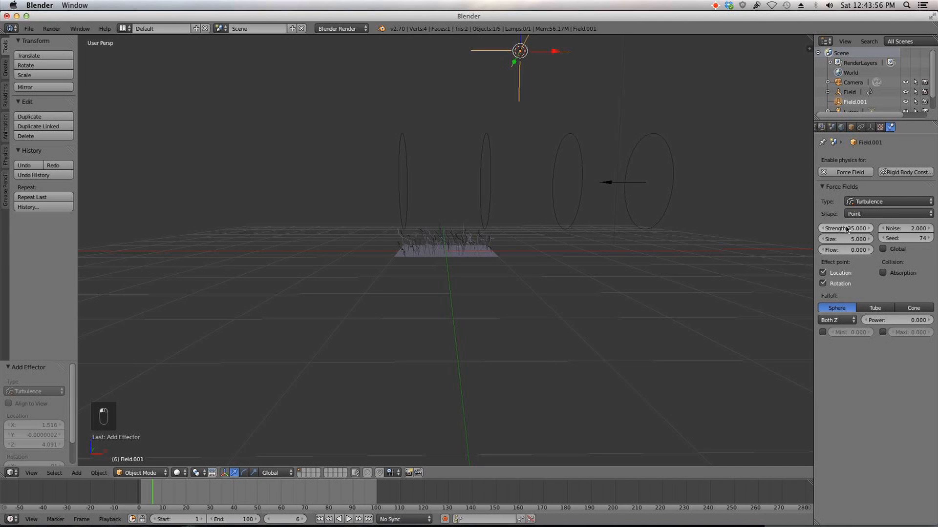
Step: Play the animation from the start and watch the grass move under wind and turbulence from several angles
scroll(444, 255, up, 4)
click(320, 520)
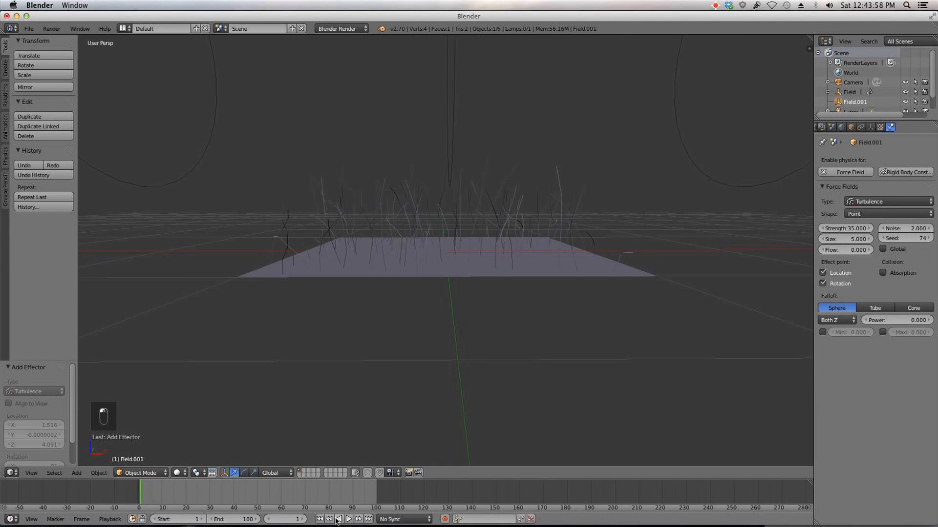
click(349, 520)
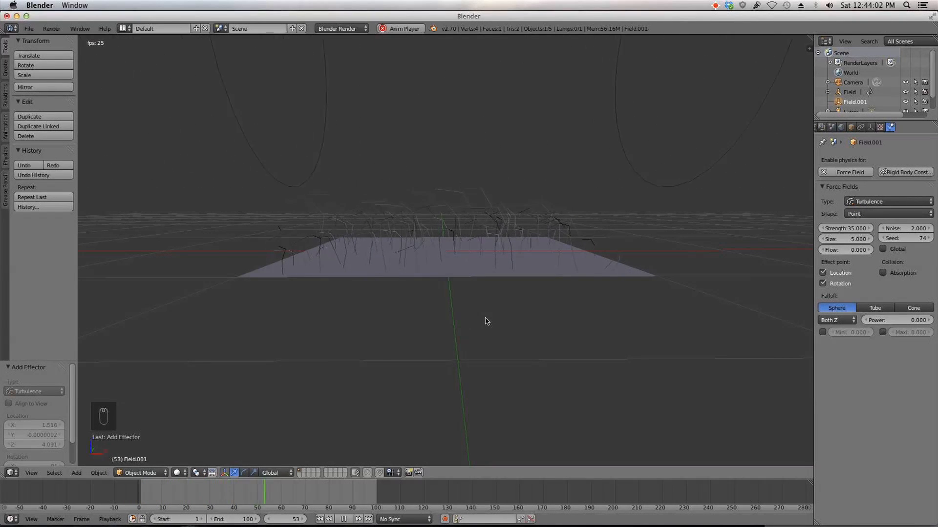
mouse_move(482, 281)
middle_down()
mouse_move(469, 303)
mouse_move(470, 289)
middle_up()
scroll(466, 303, down, 3)
scroll(414, 400, up, 5)
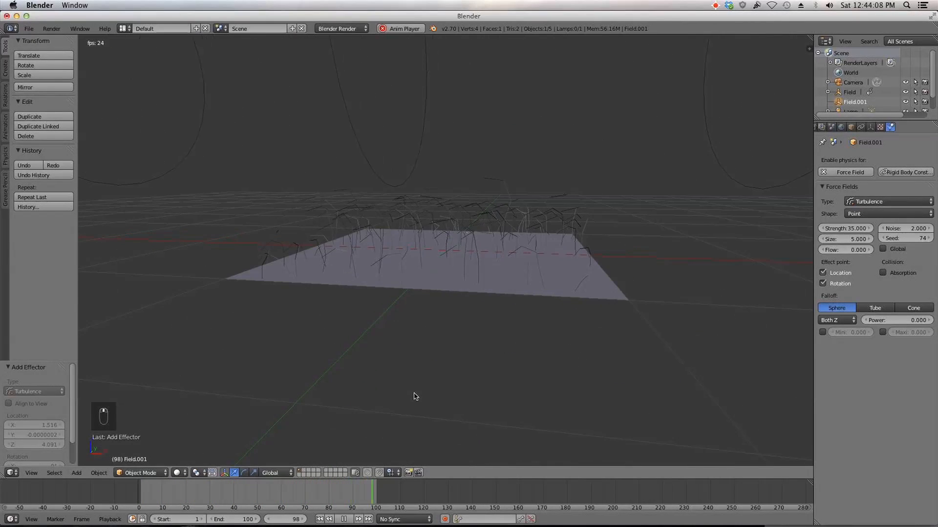
click(344, 520)
click(320, 520)
scroll(500, 342, down, 6)
scroll(499, 338, down, 5)
middle_drag(499, 339, 548, 330)
scroll(548, 330, up, 3)
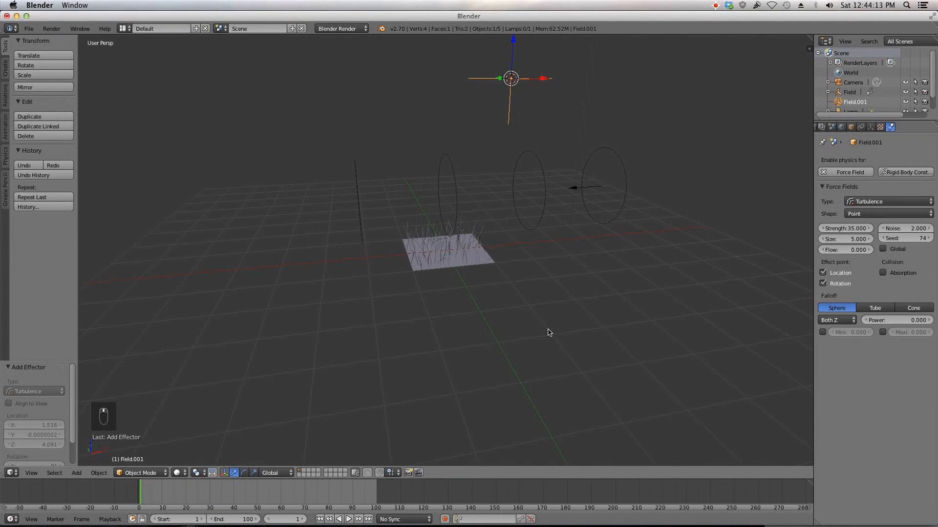
Step: Select the plane and set its hair dynamics Stiffness to 0.25
right_click(478, 266)
click(910, 127)
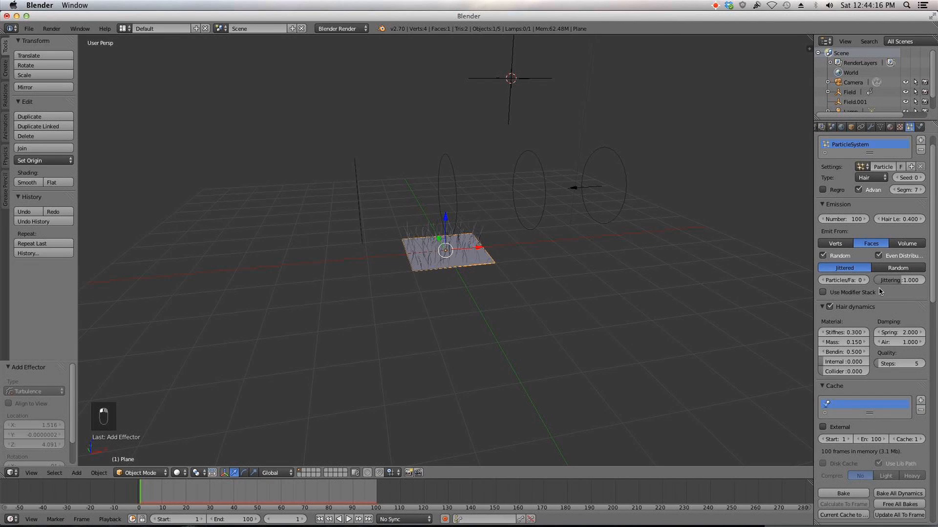
scroll(604, 306, up, 4)
click(846, 333)
text(.25)
key(Return)
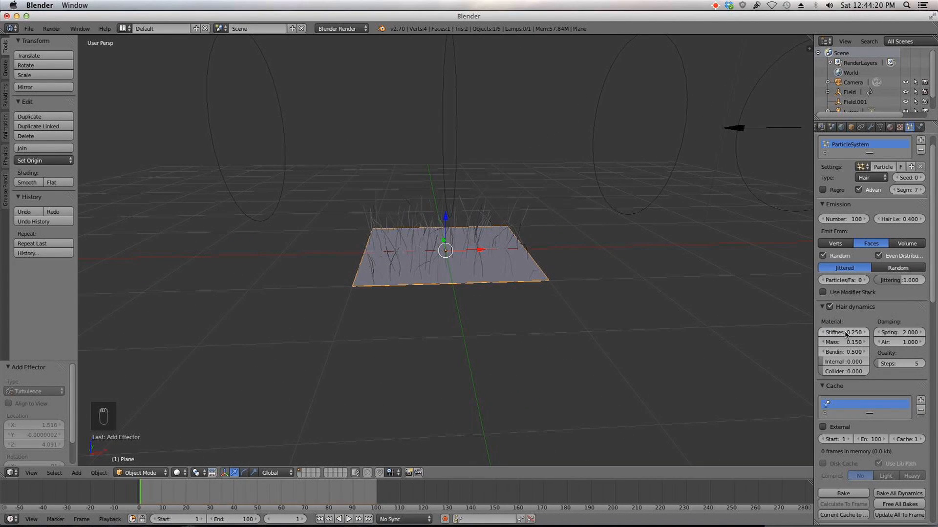
Step: Play the animation and watch the grass up close
click(348, 520)
middle_drag(471, 349, 467, 342)
scroll(467, 342, up, 3)
scroll(466, 342, up, 3)
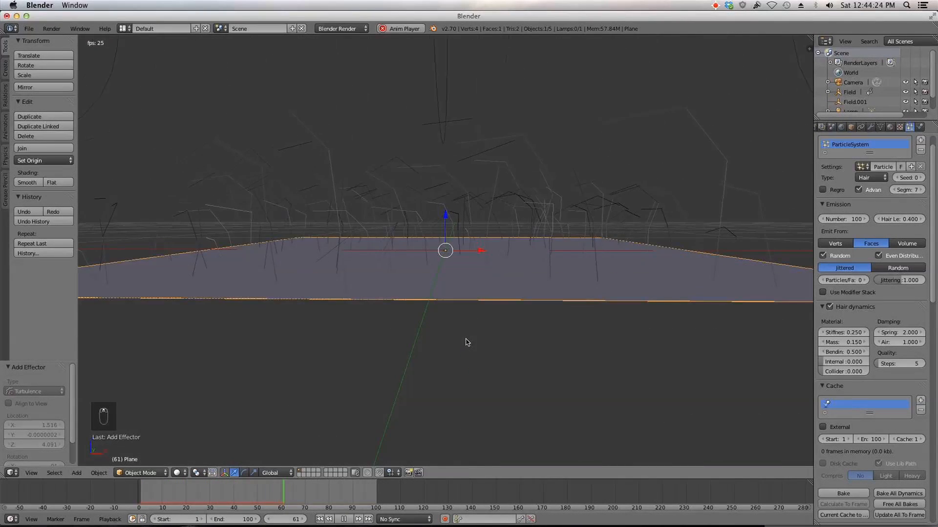
scroll(464, 341, down, 3)
click(337, 520)
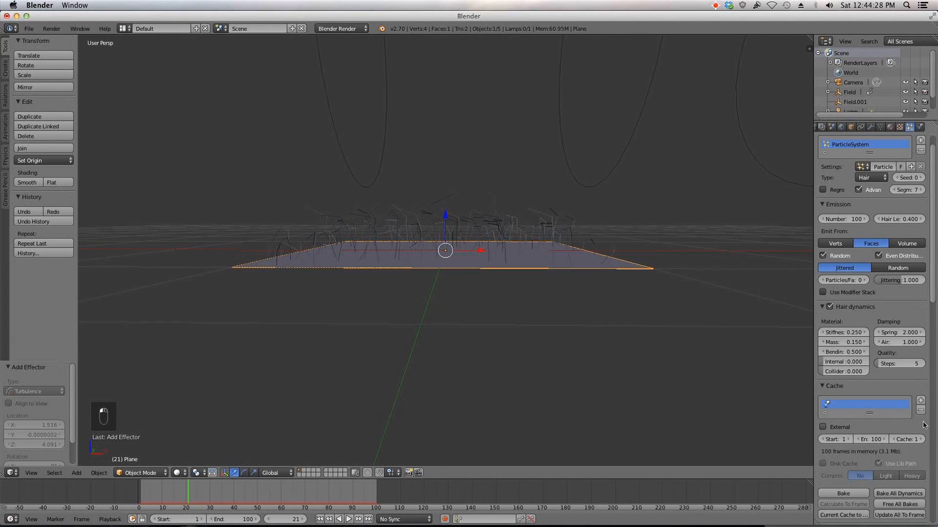
Step: In the particle Render settings, set the path timing Random to about 0.37 and Steps to 5
scroll(917, 411, down, 15)
scroll(887, 352, down, 1)
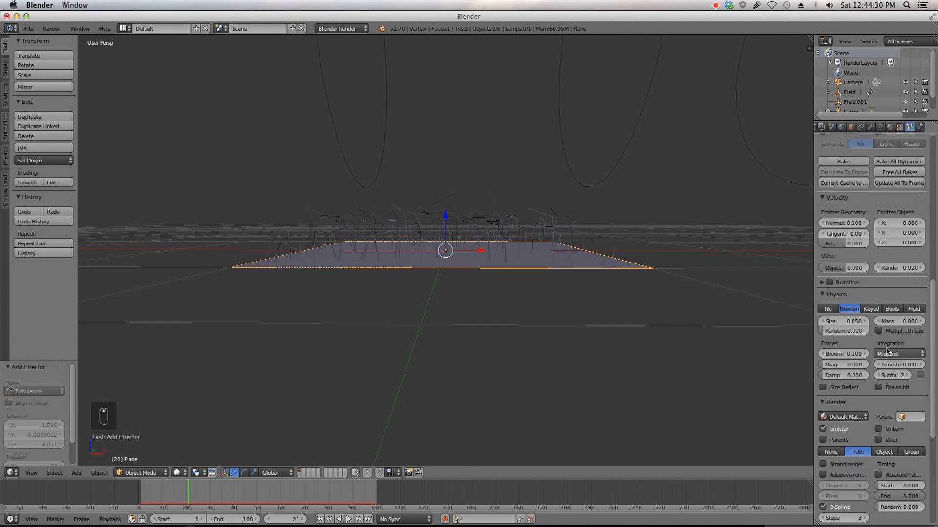
scroll(935, 342, down, 5)
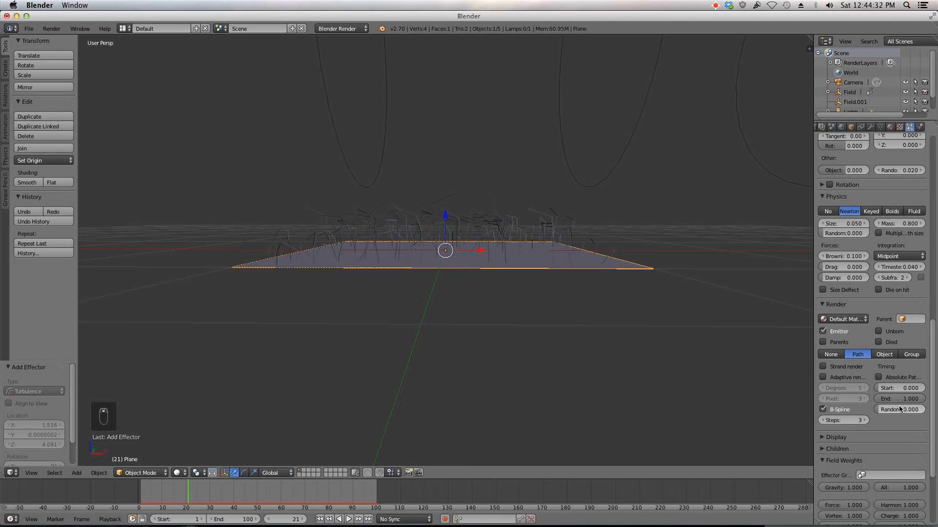
scroll(674, 324, up, 3)
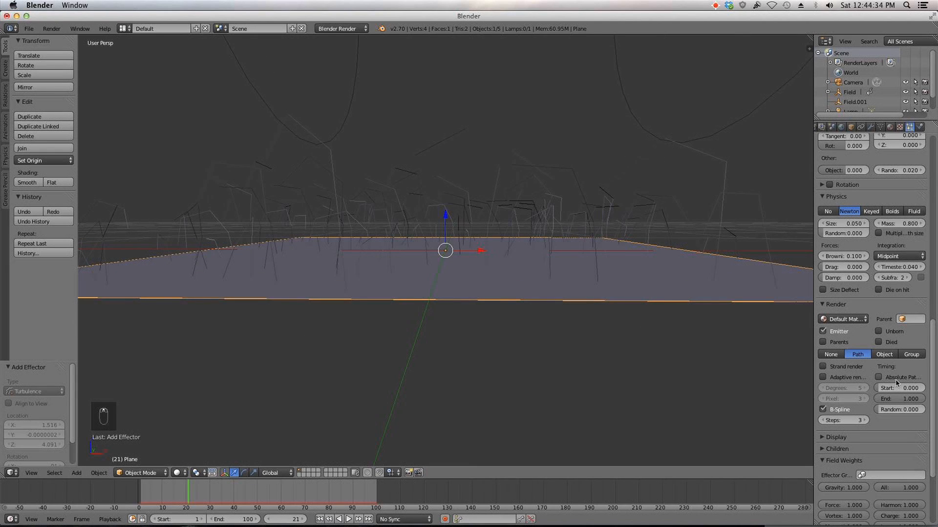
drag(897, 413, 913, 412)
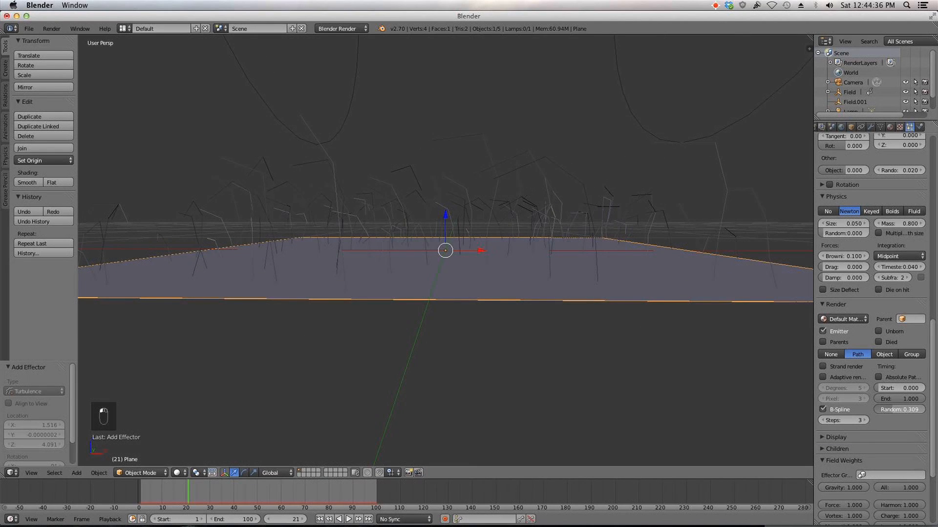
drag(897, 413, 909, 409)
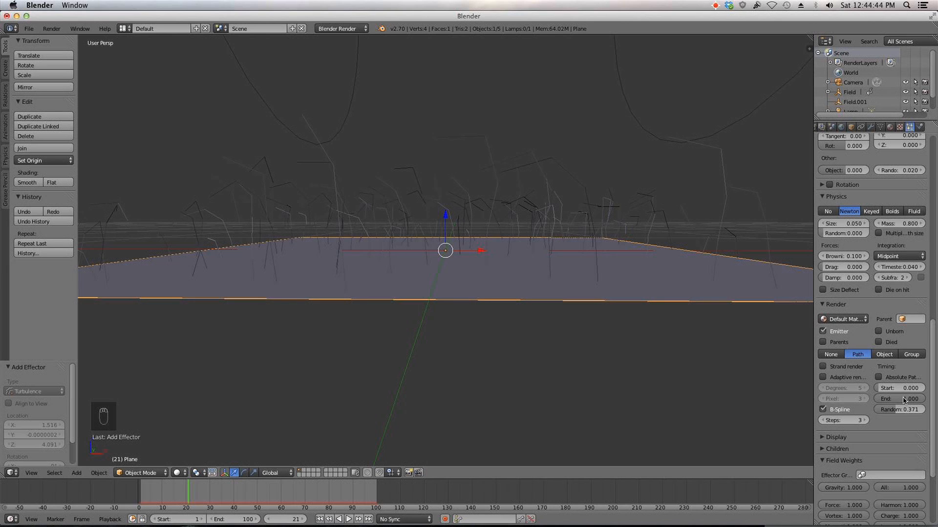
click(865, 421)
click(864, 421)
Step: Select the lamp, switch the render engine to Cycles Render, and make the lamp a Sun lamp
scroll(935, 432, up, 3)
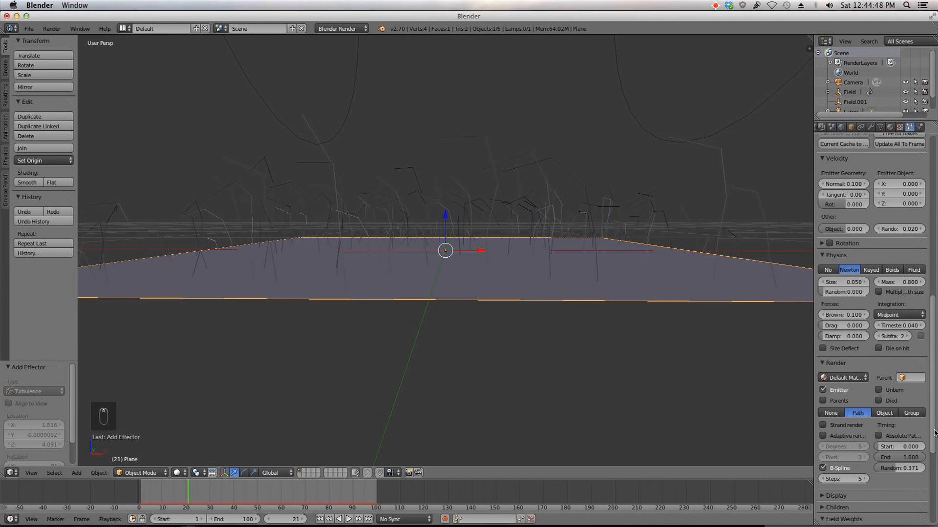
scroll(912, 374, up, 7)
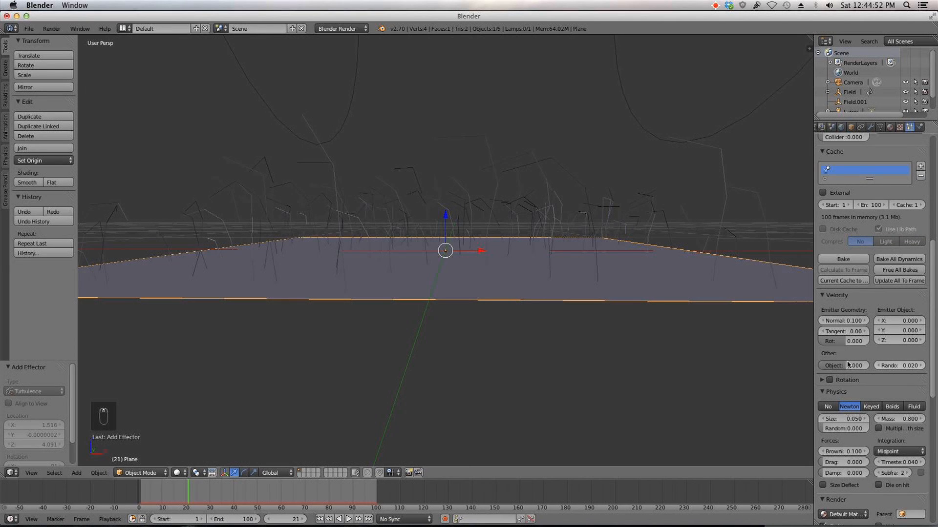
scroll(529, 305, down, 8)
scroll(559, 317, up, 10)
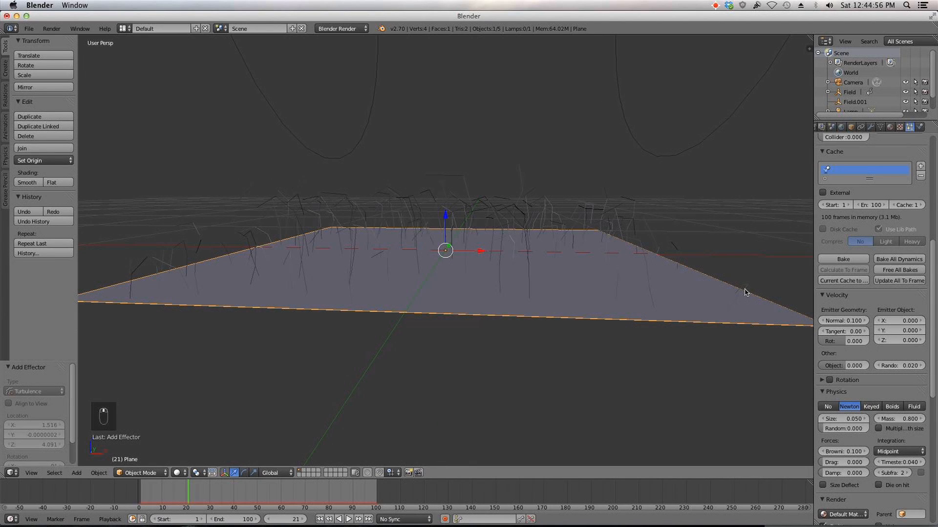
scroll(705, 251, down, 8)
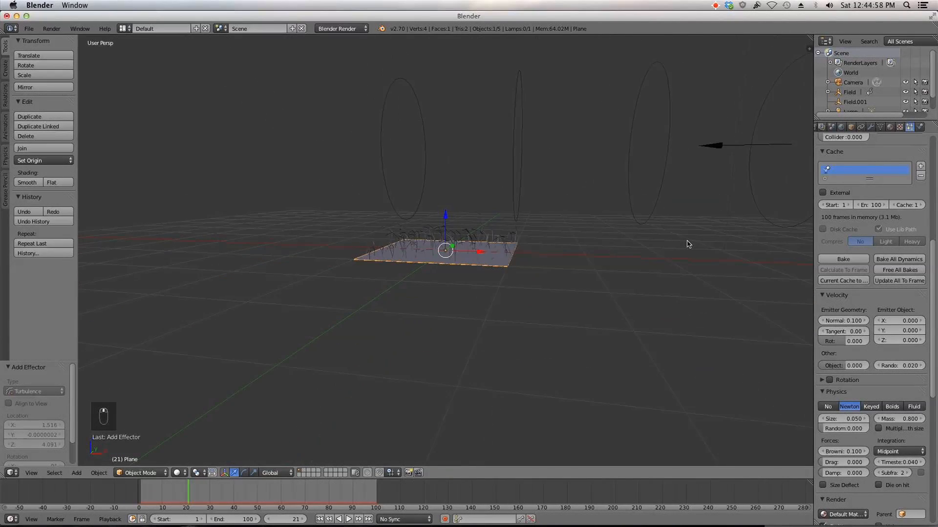
middle_drag(672, 248, 595, 252)
right_click(493, 61)
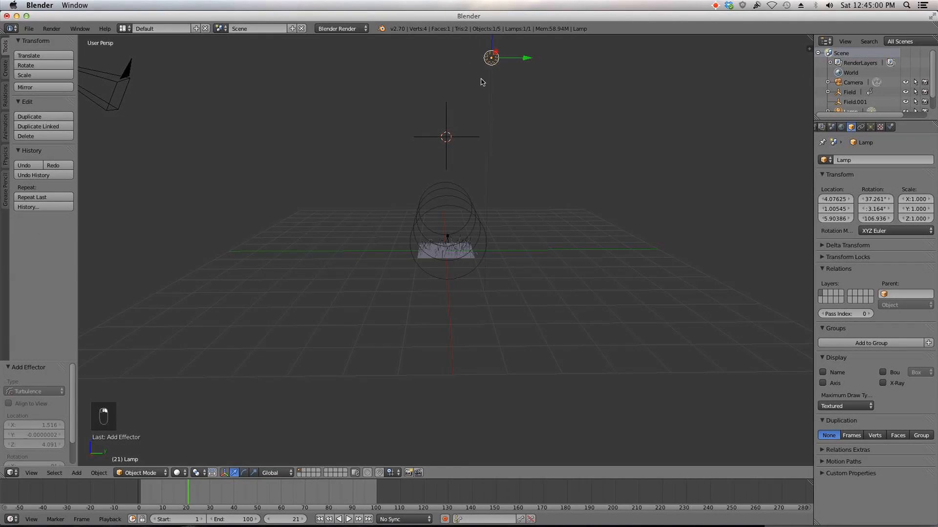
click(342, 29)
click(353, 62)
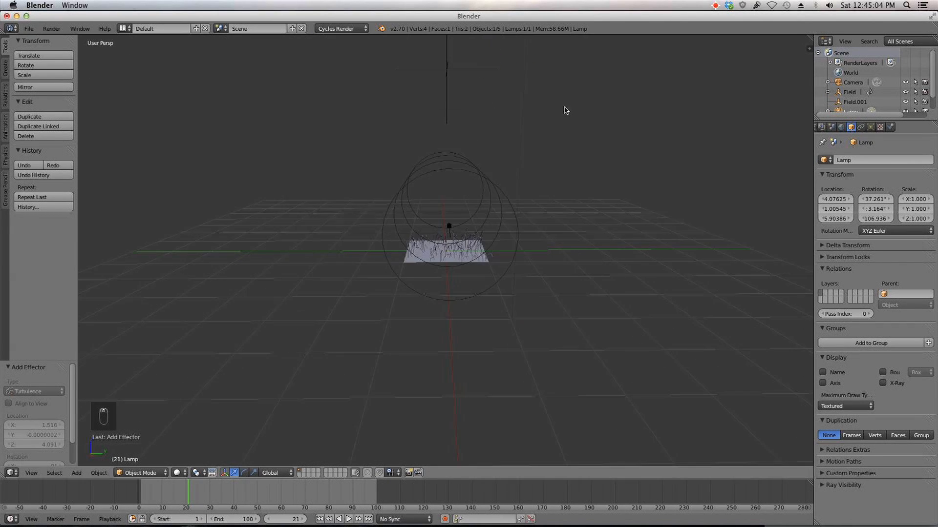
click(871, 127)
click(852, 213)
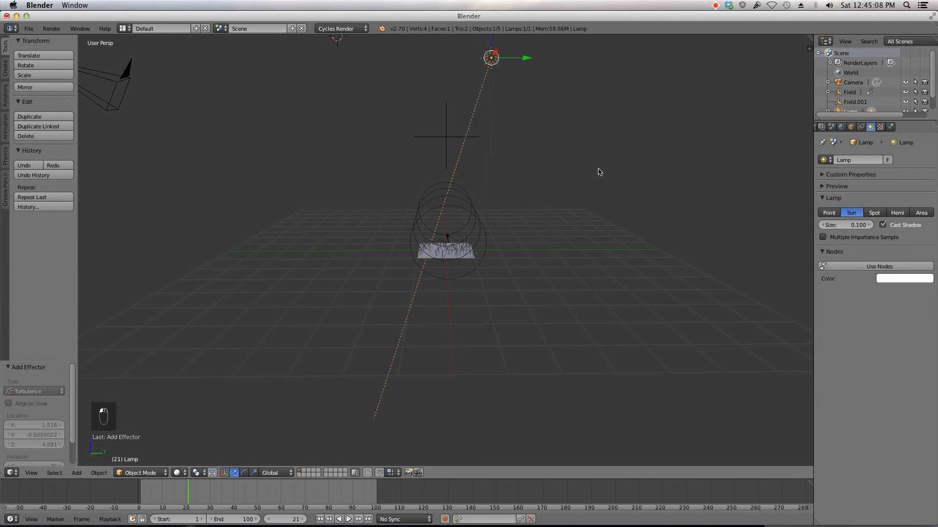
Step: Align the camera to the front view of the grass
key(KP_7)
key(KP_3)
key(KP_1)
scroll(552, 179, up, 10)
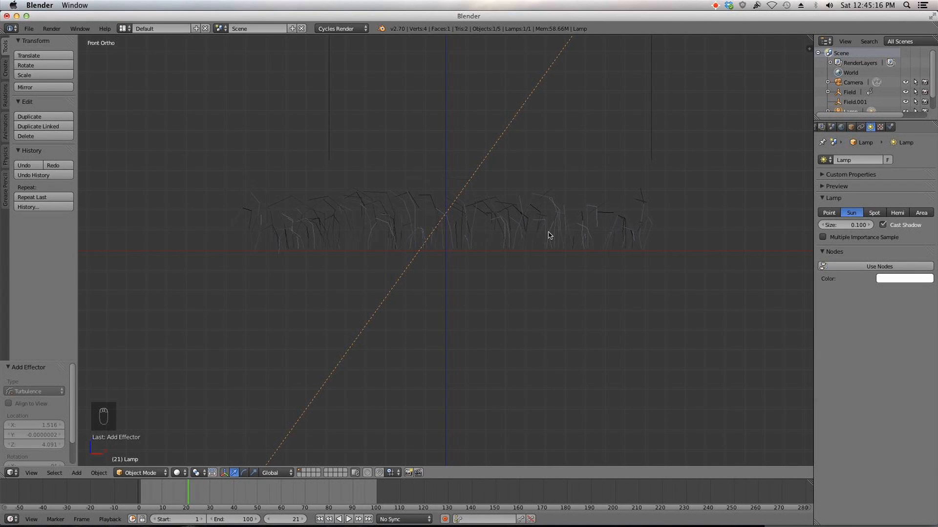
key(ctrl+alt+KP_0)
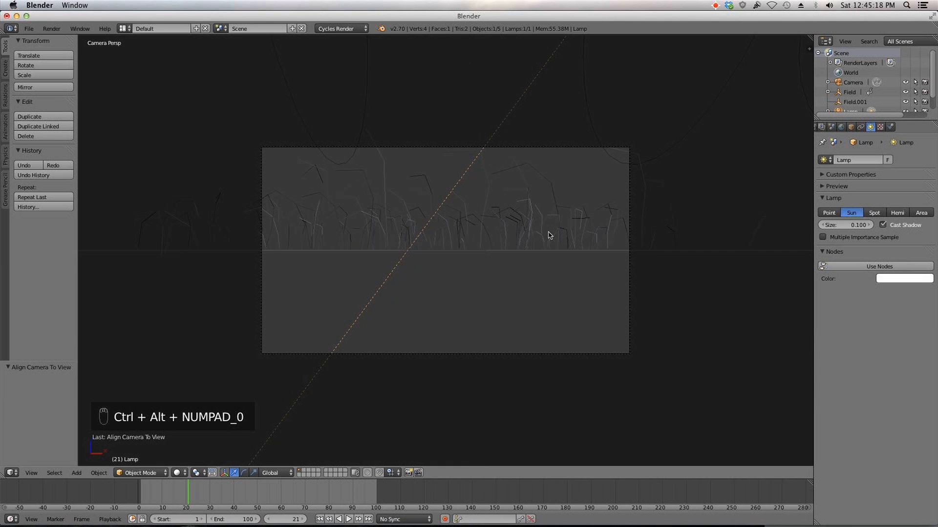
Step: Select the camera and move it about 1.7 units back along Y, checking its placement from the side view
right_click(508, 353)
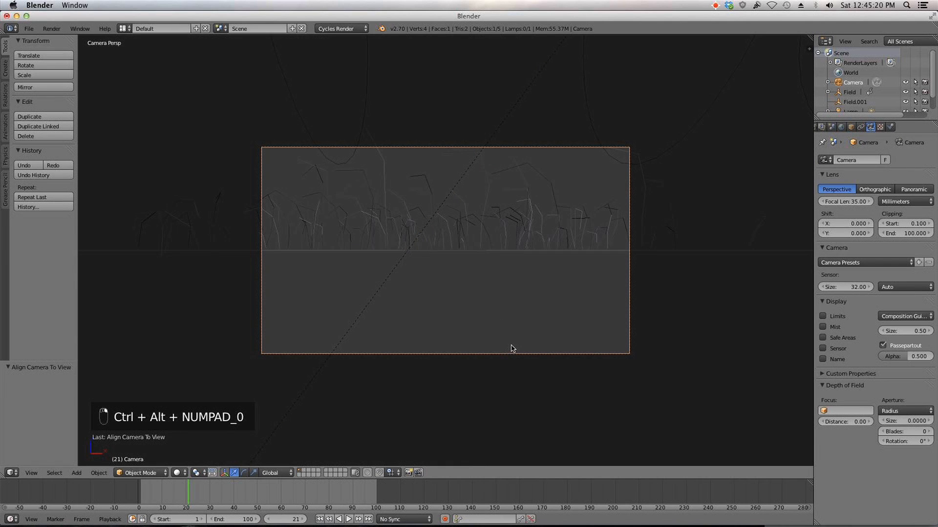
key(g)
click(512, 348)
key(g)
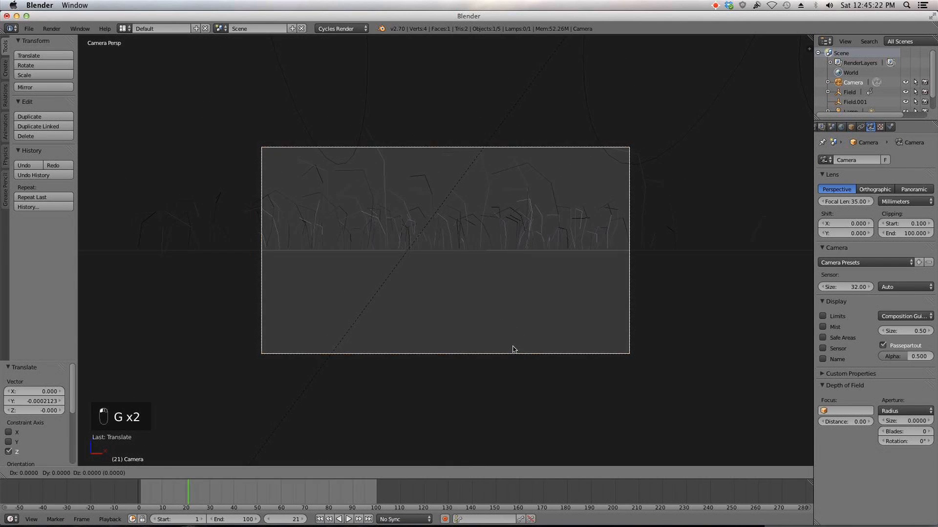
click(509, 332)
key(g)
click(556, 373)
scroll(598, 303, down, 5)
middle_drag(598, 304, 477, 302)
scroll(535, 306, down, 5)
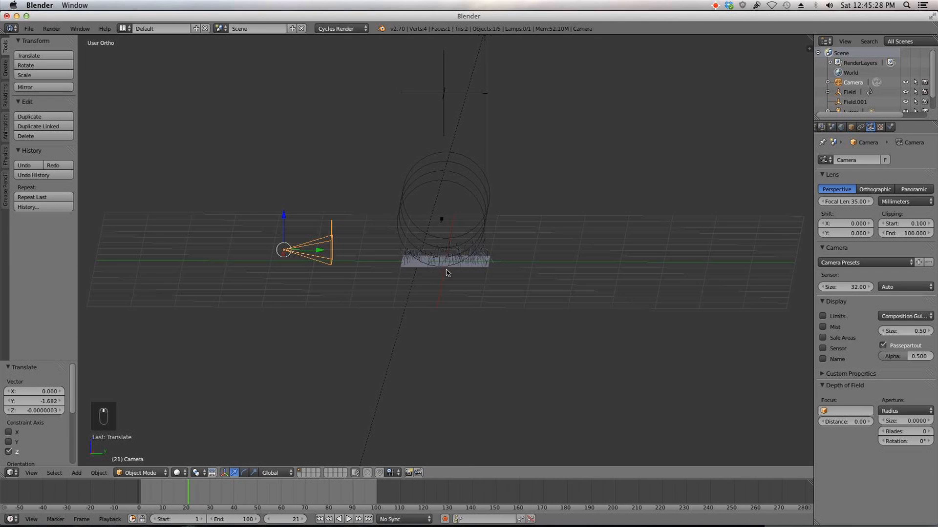
key(KP_3)
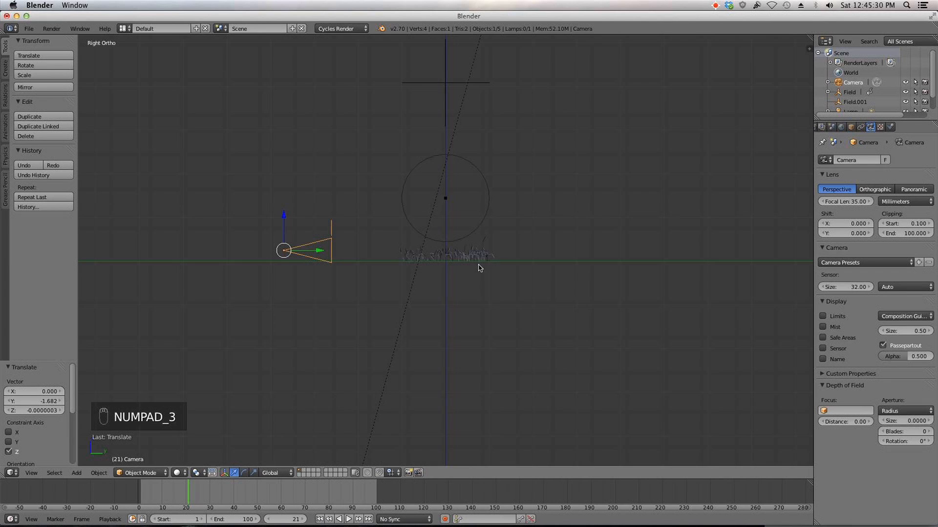
Step: Select the lamp, move it along Y and rotate it twice in the side view to angle toward the grass
right_click(464, 145)
key(g)
key(y)
click(613, 161)
key(r)
click(393, 320)
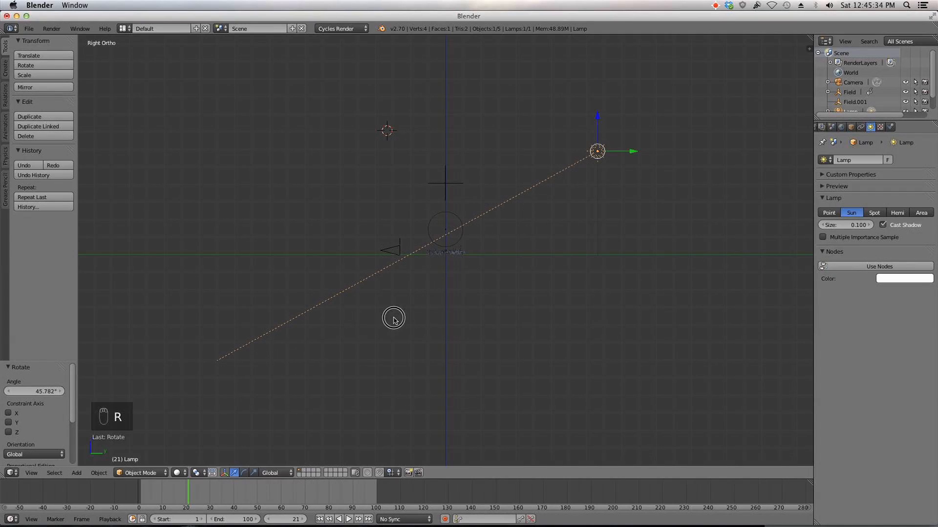
key(r)
click(393, 379)
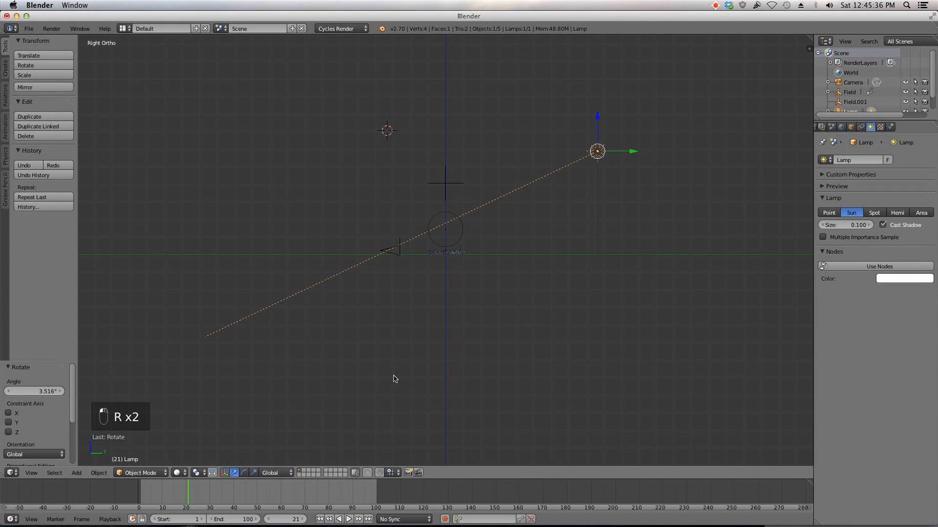
Step: Rotate and reposition the sun lamp from the top, front and side views so it aims at the grass
key(KP_7)
key(r)
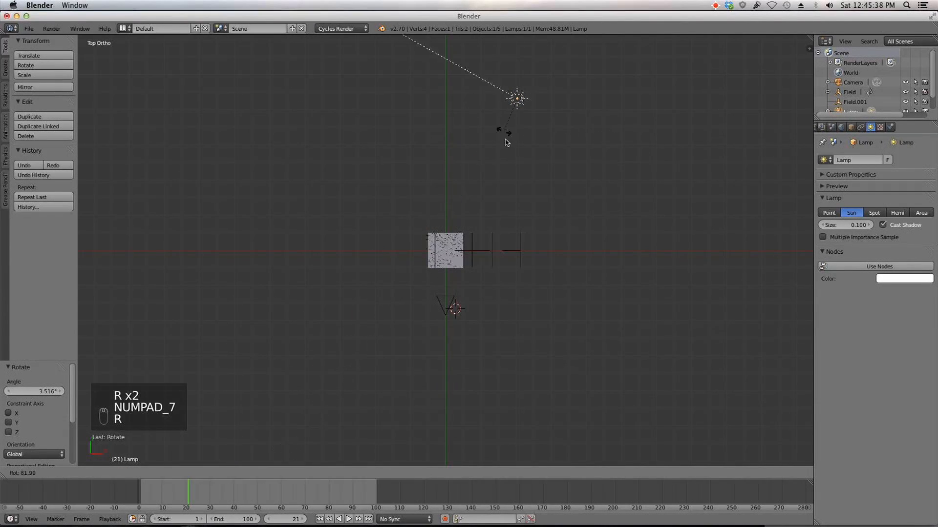
click(626, 43)
key(g)
click(492, 94)
key(KP_1)
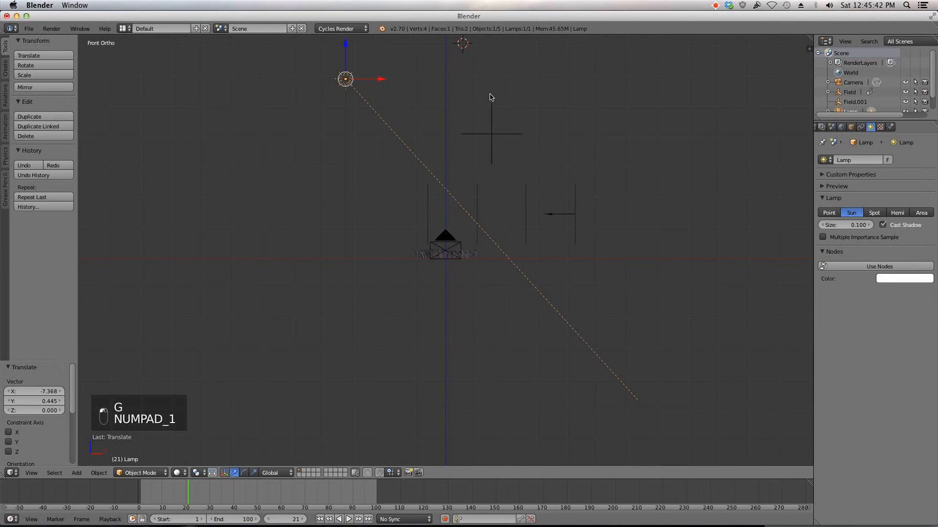
key(KP_3)
key(r)
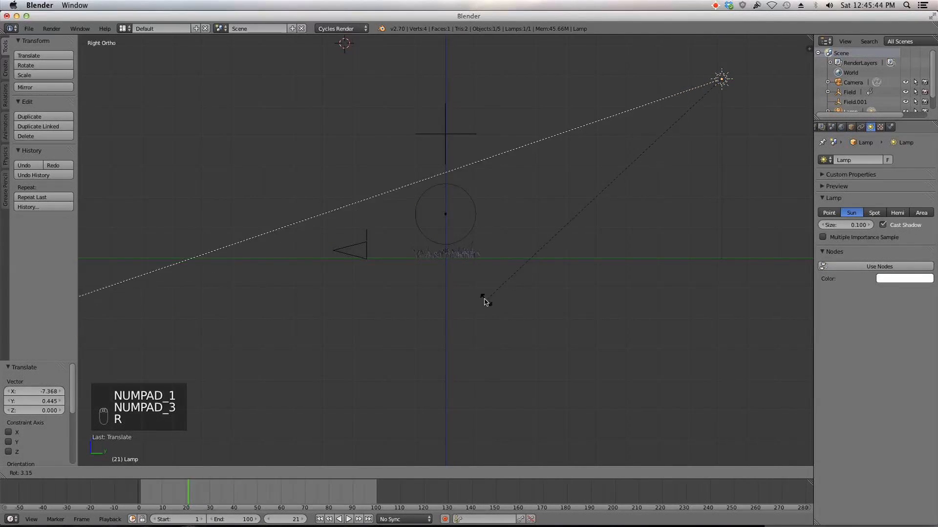
click(485, 299)
Step: Enable nodes for the lamp and set its emission Strength to 12
click(877, 266)
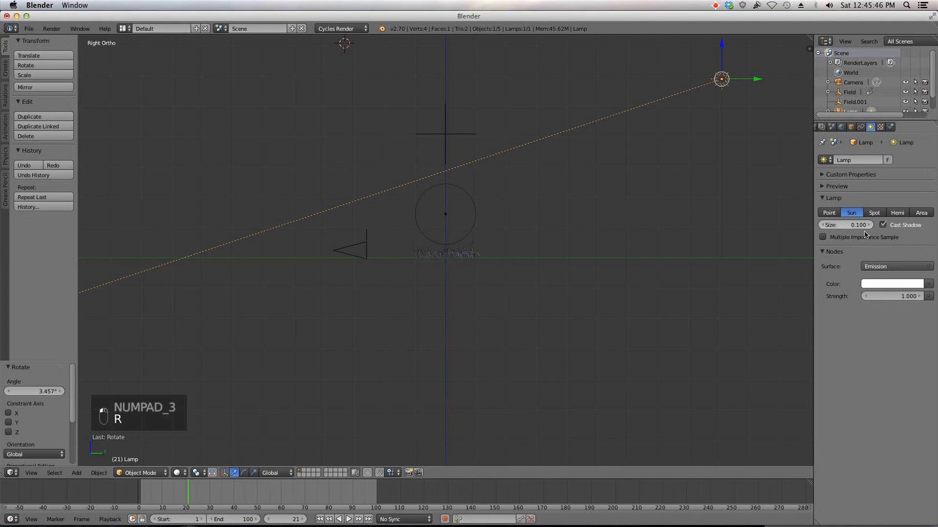
click(842, 224)
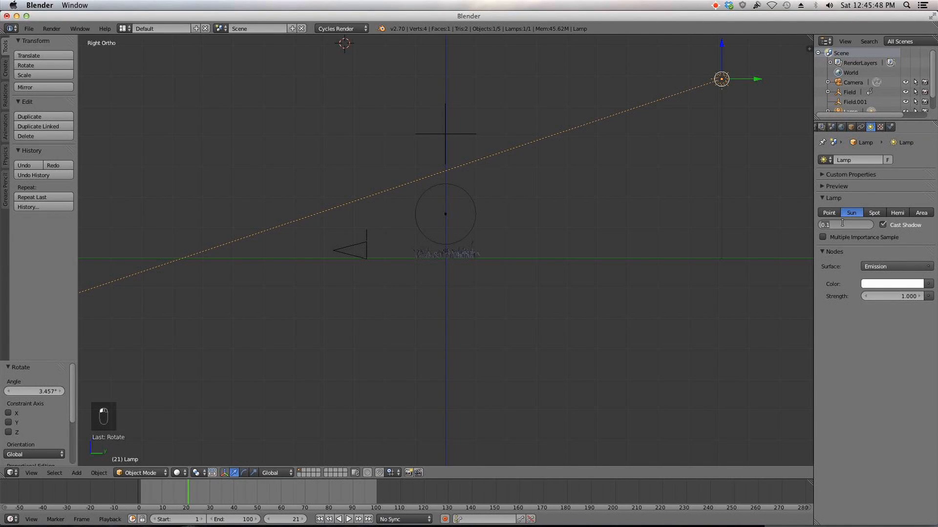
click(896, 296)
text(12)
key(Return)
Step: Give the lamp a pale warm cream colour
click(895, 285)
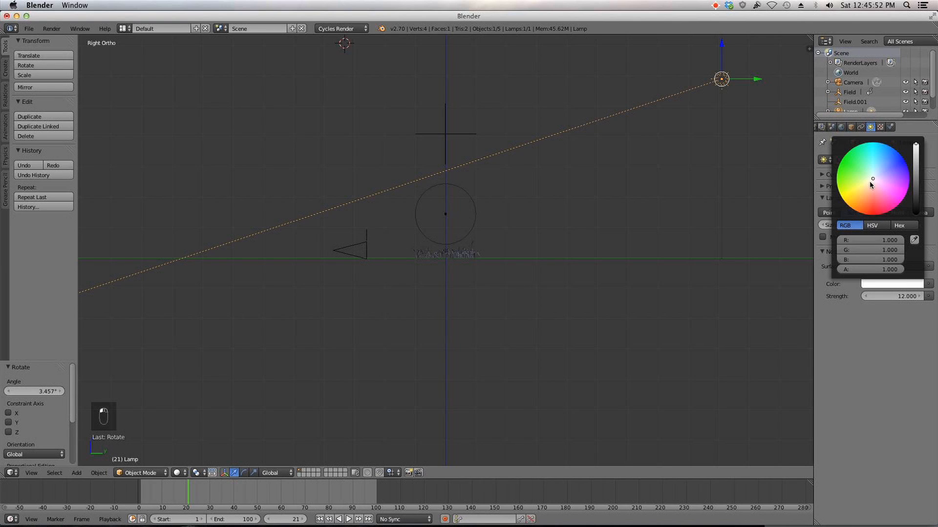
drag(872, 181, 871, 184)
click(893, 286)
click(876, 285)
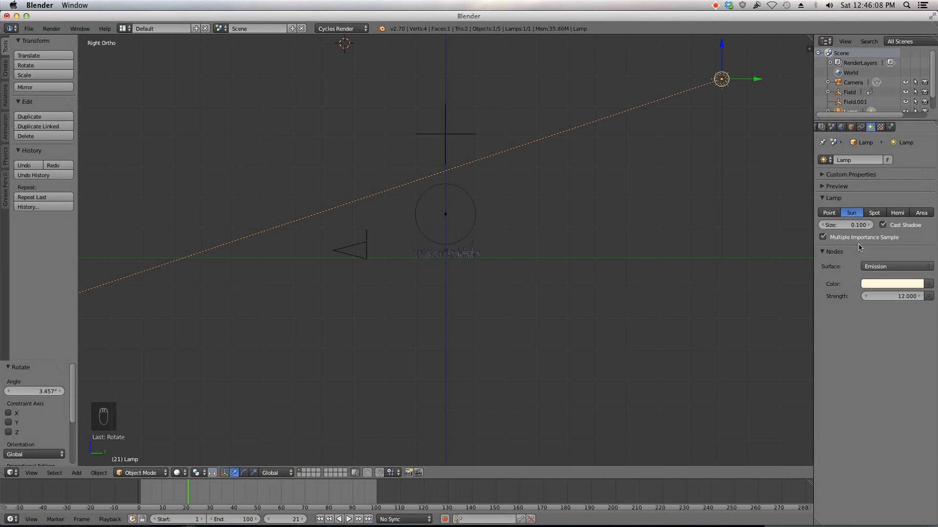
Step: Select the plane, switch to camera view, and add a new material named ground
middle_drag(534, 207, 681, 253)
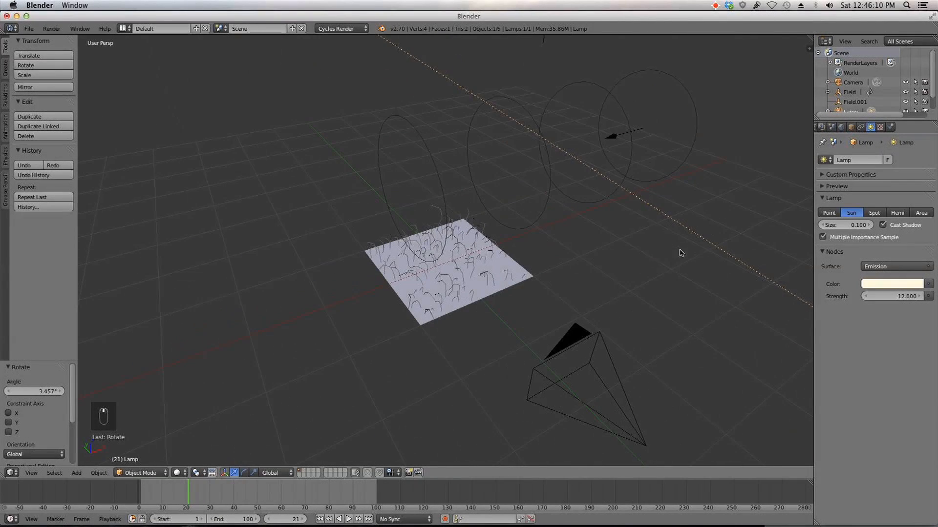
right_click(534, 272)
middle_drag(567, 255, 532, 241)
key(KP_0)
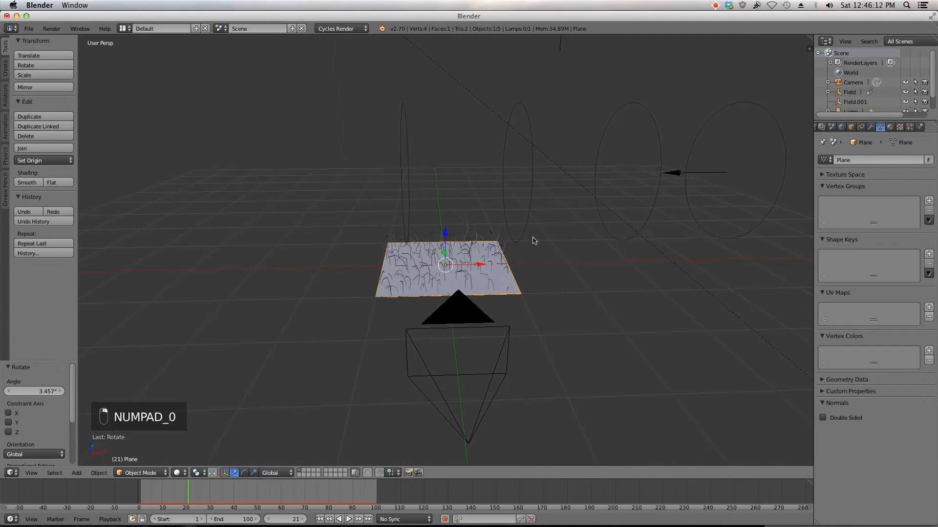
key(Home)
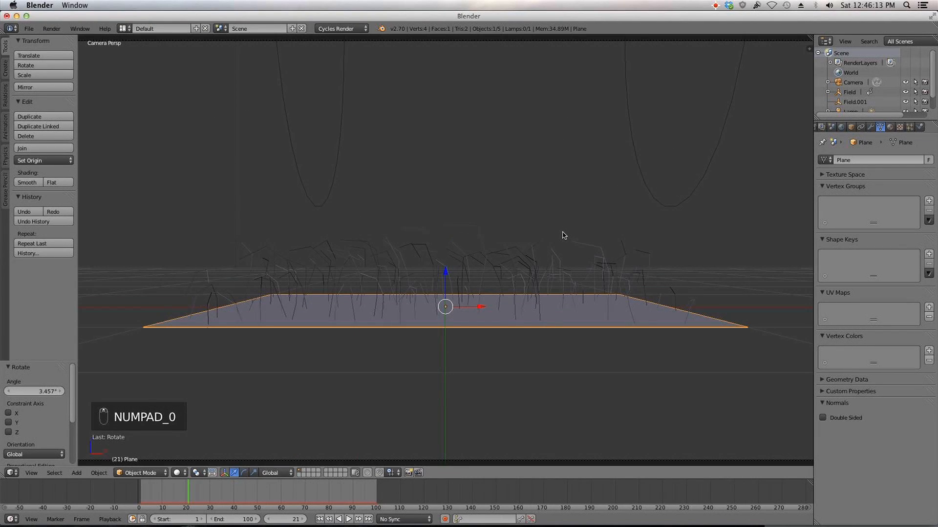
scroll(562, 235, down, 1)
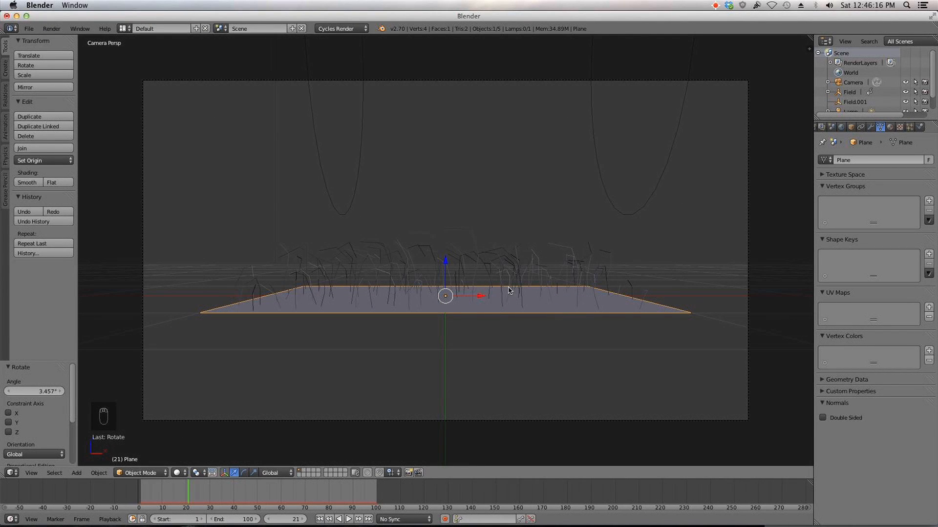
click(890, 127)
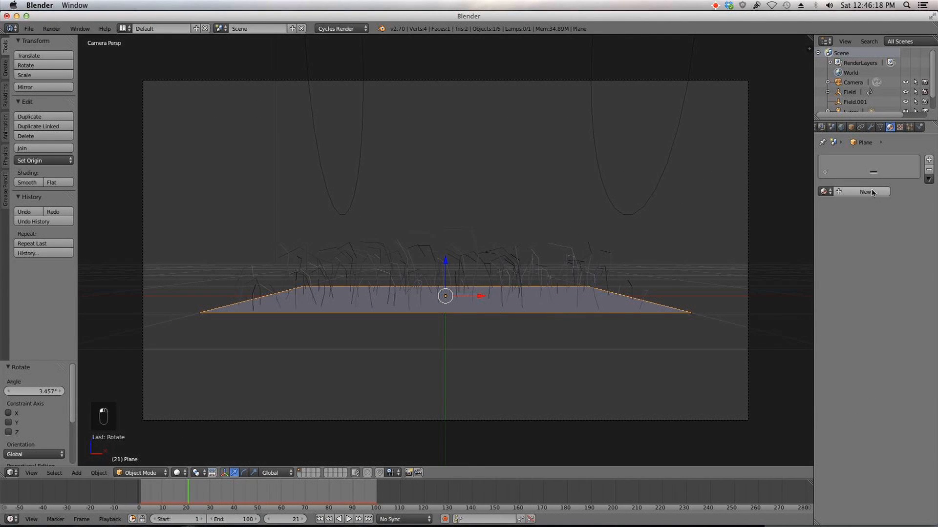
click(874, 192)
double_click(860, 191)
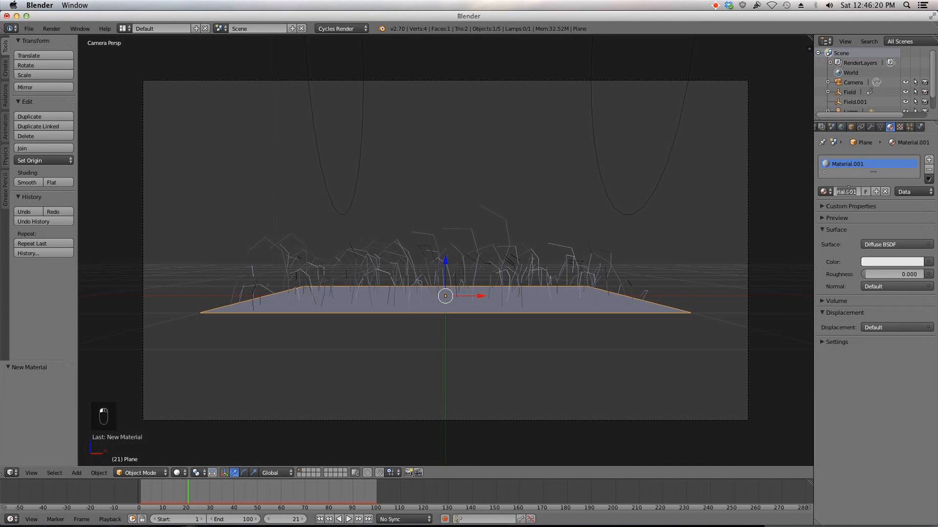
key(Return)
Step: Add a second material slot with a new material named grass
click(929, 160)
click(862, 196)
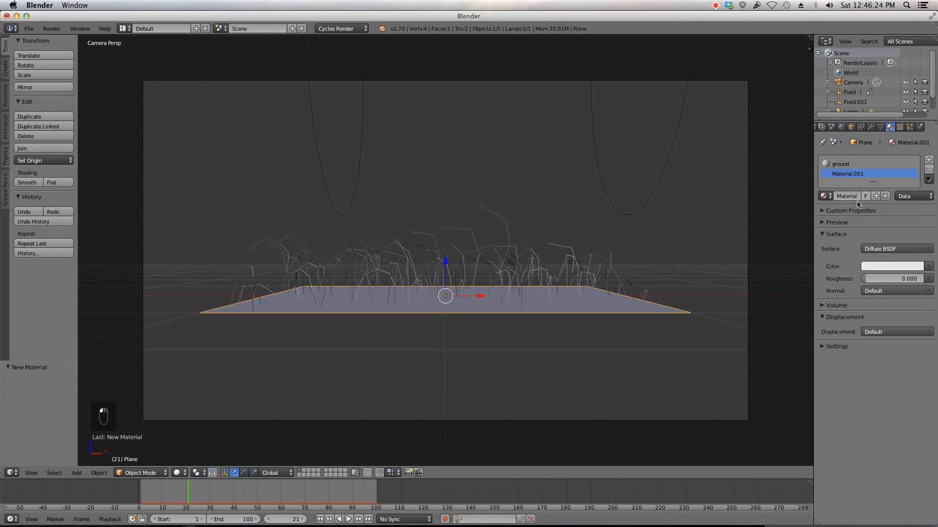
text(grass)
key(Return)
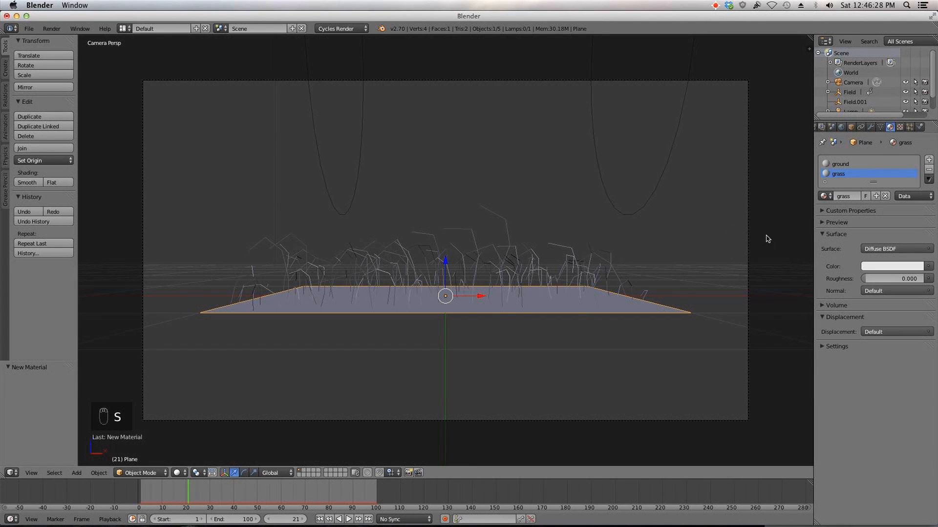
Step: In the particle Render settings, assign the grass material to the hair
click(908, 127)
scroll(877, 280, down, 10)
scroll(877, 279, down, 2)
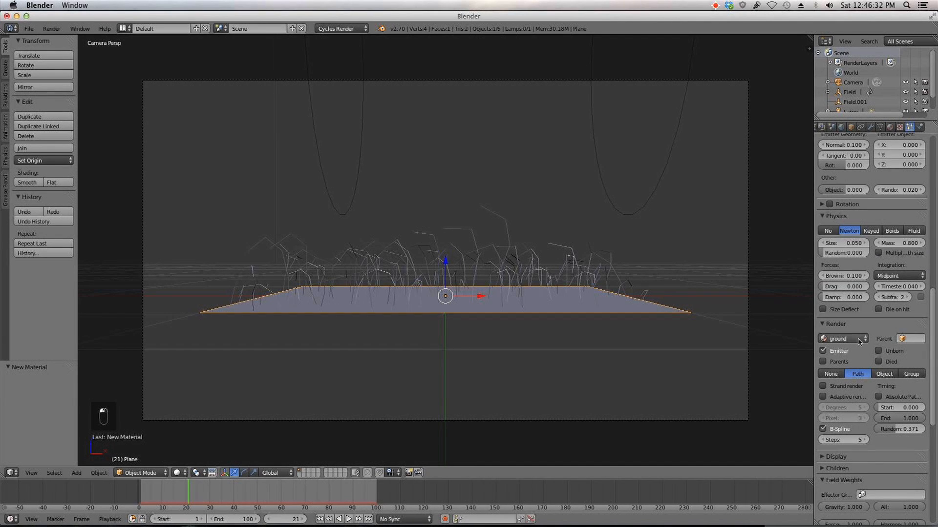
click(858, 344)
click(859, 319)
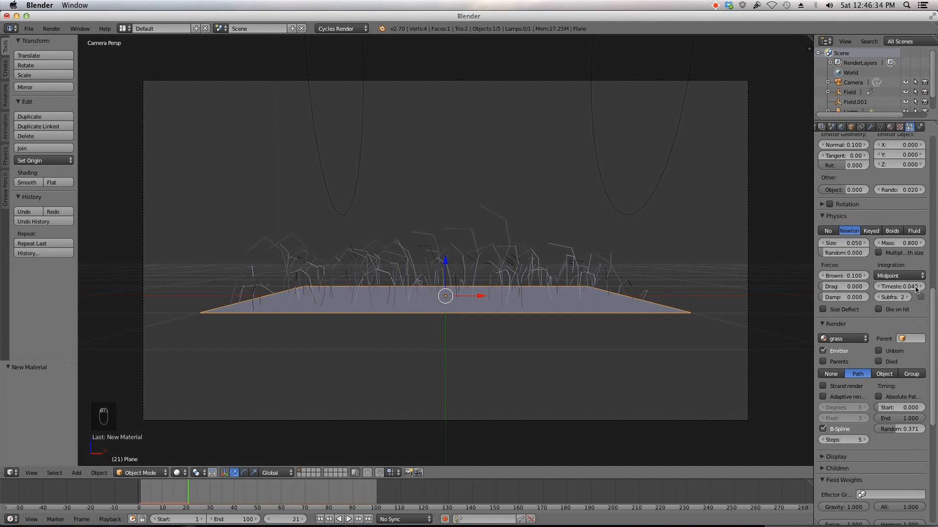
Step: Split the viewport and turn the left area into a Node Editor, hiding the side panels
click(890, 127)
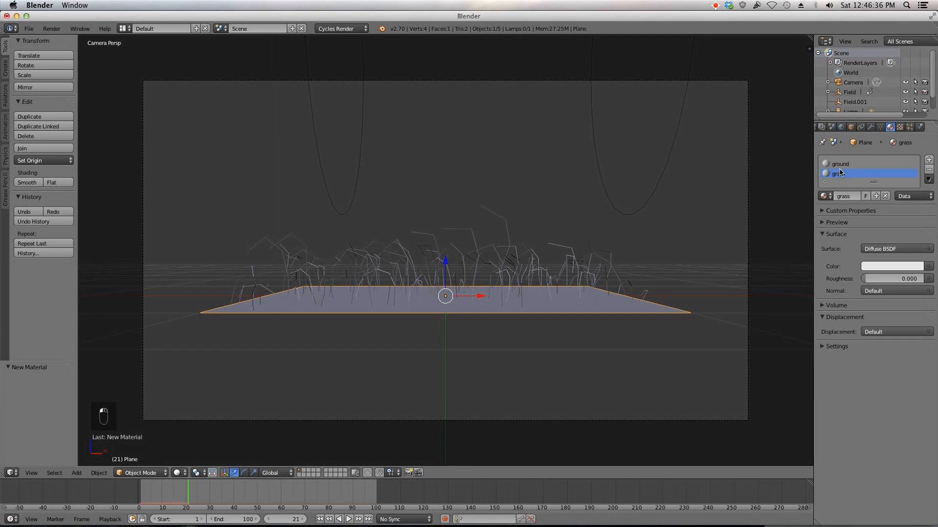
drag(3, 475, 289, 463)
click(10, 471)
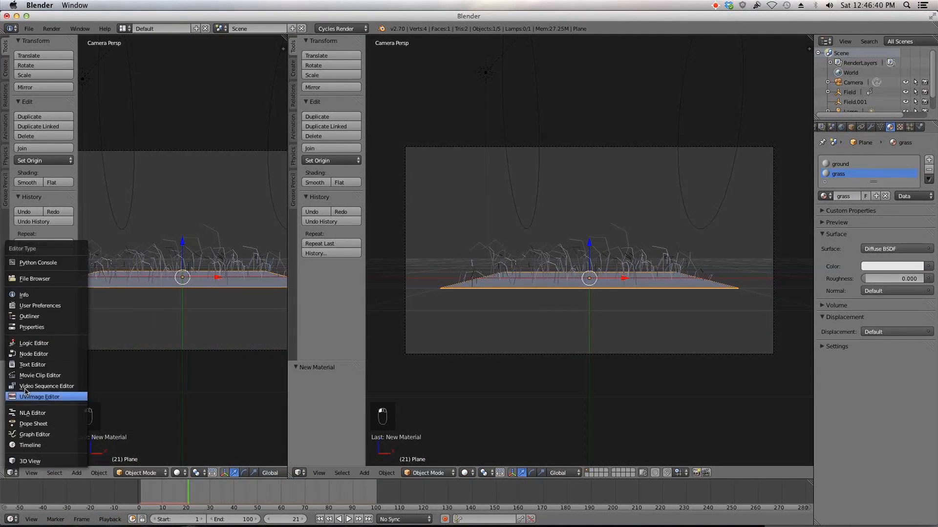
click(30, 356)
key(n)
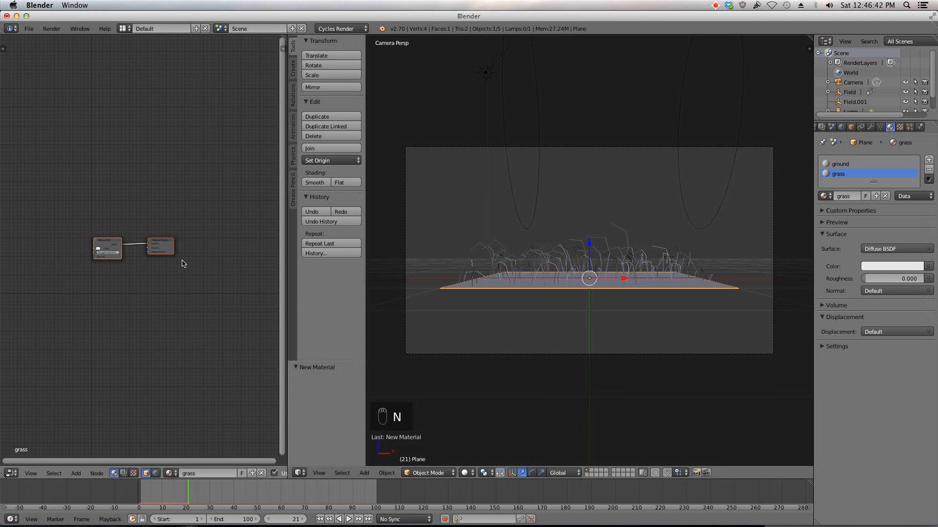
key(t)
key(t)
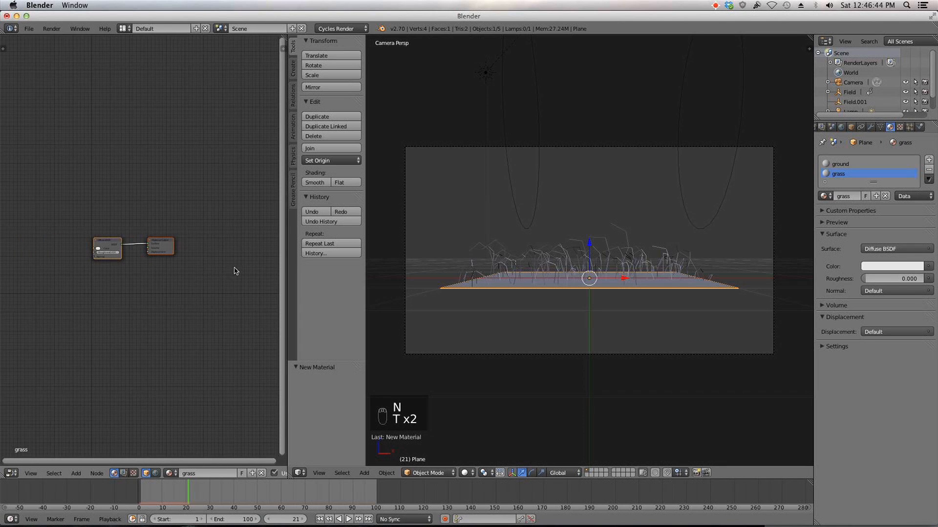
key(t)
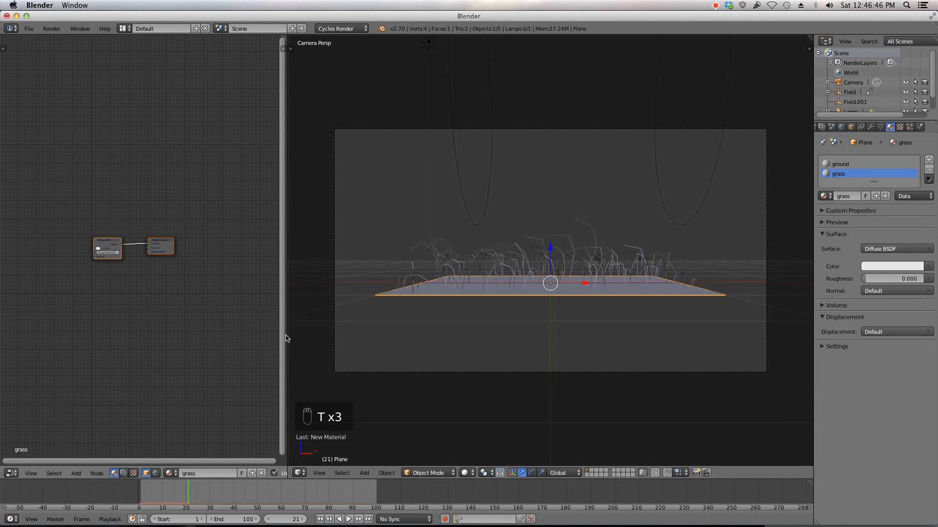
drag(285, 337, 343, 326)
scroll(505, 330, up, 2)
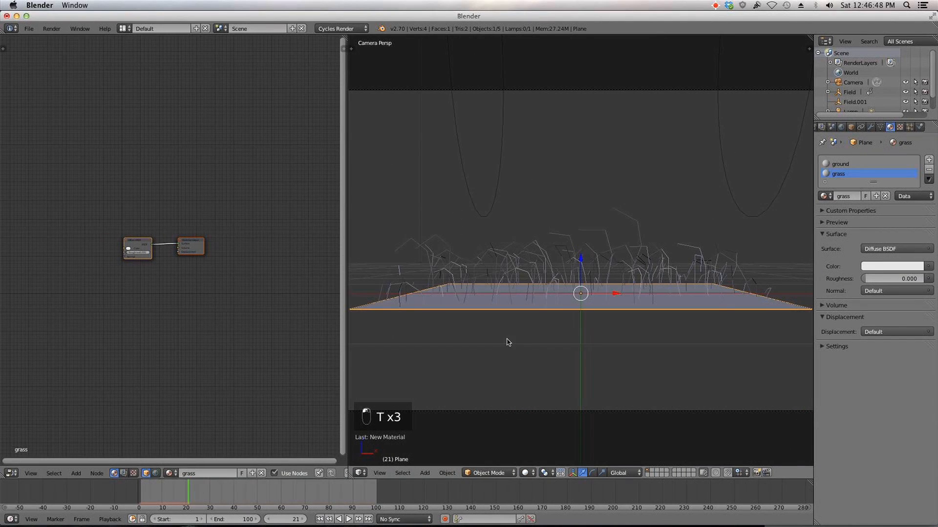
Step: Switch the viewport to Rendered shading and orbit to preview the grass
click(534, 469)
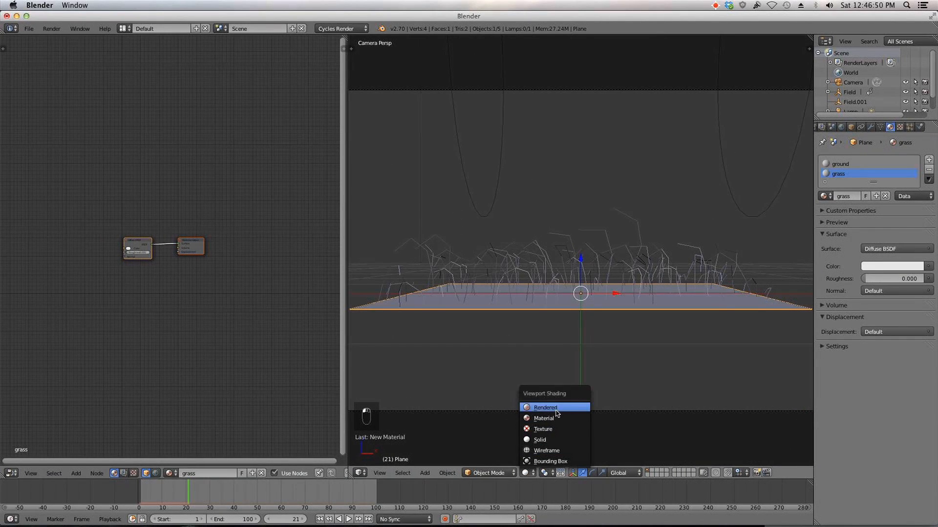
click(558, 411)
scroll(571, 392, up, 2)
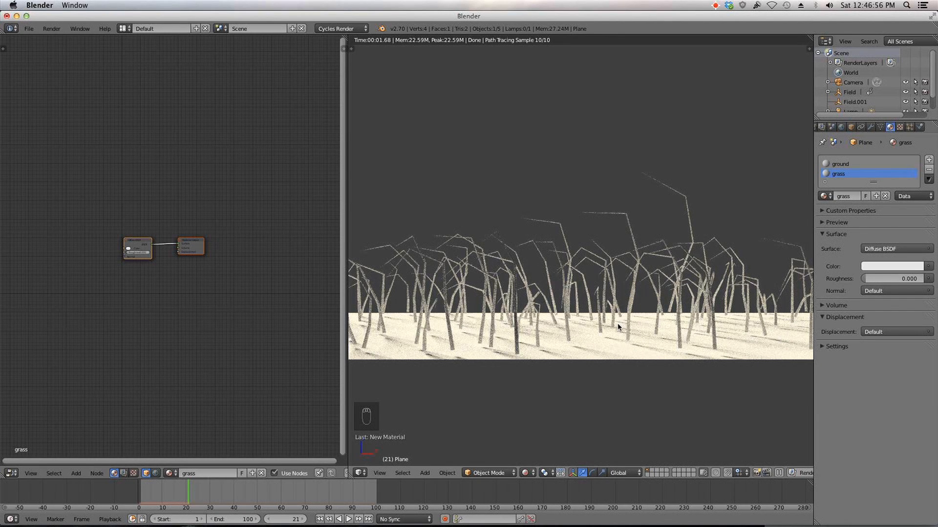
middle_drag(532, 322, 479, 341)
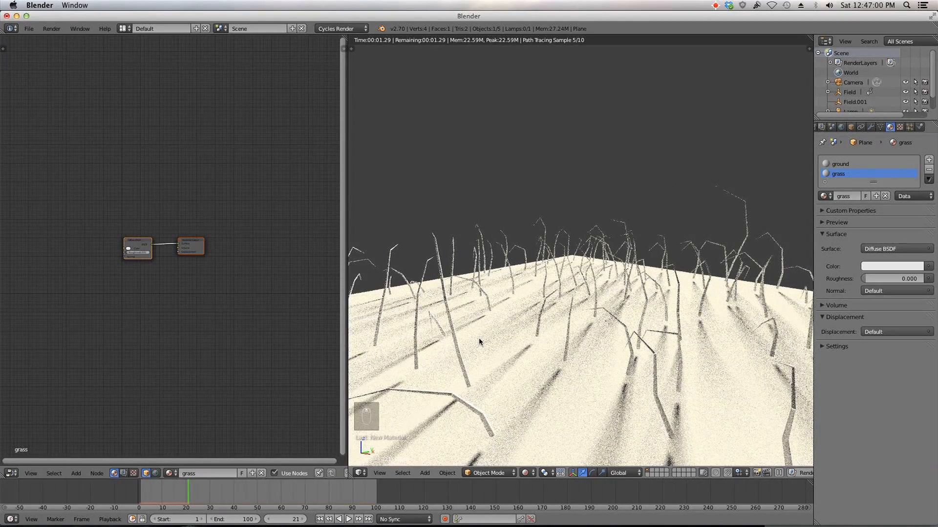
scroll(509, 342, down, 5)
middle_drag(598, 319, 669, 281)
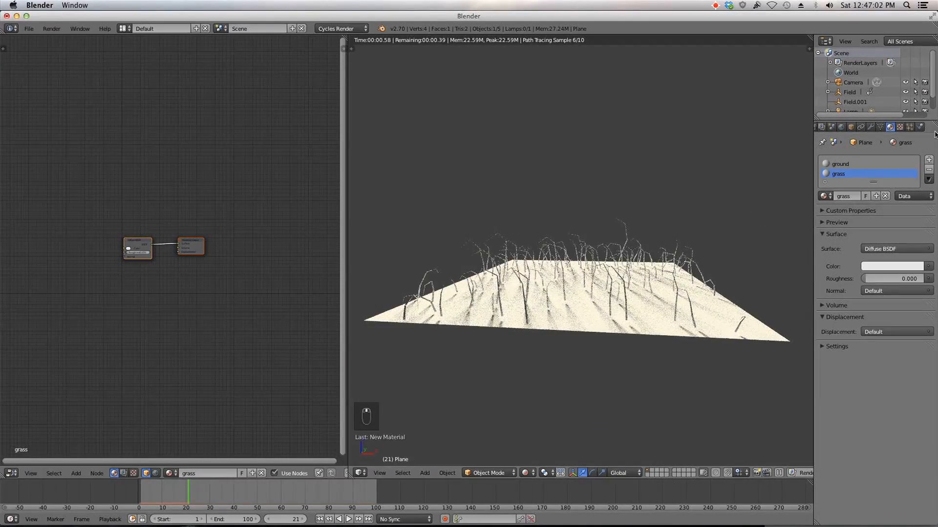
Step: Review the particle Cycles hair settings and the render panel's feature set options
click(911, 127)
scroll(908, 156, down, 10)
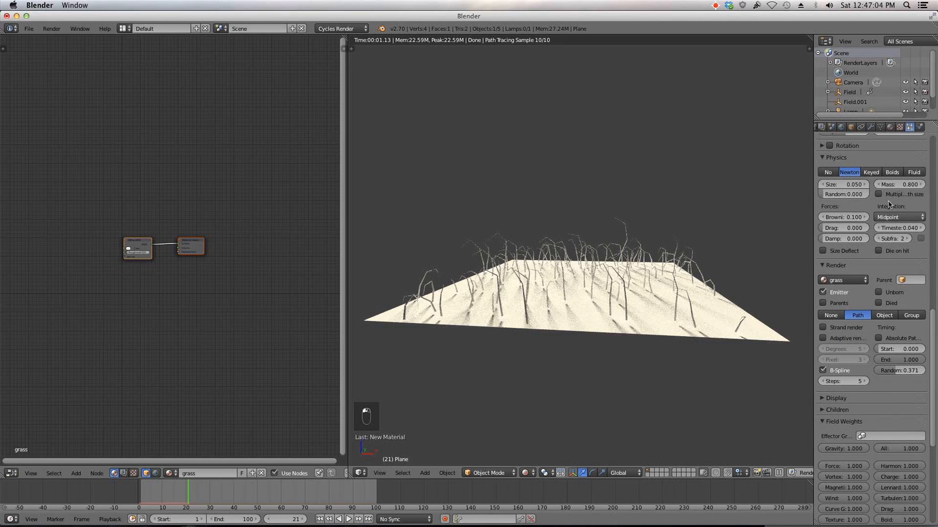
scroll(907, 159, down, 10)
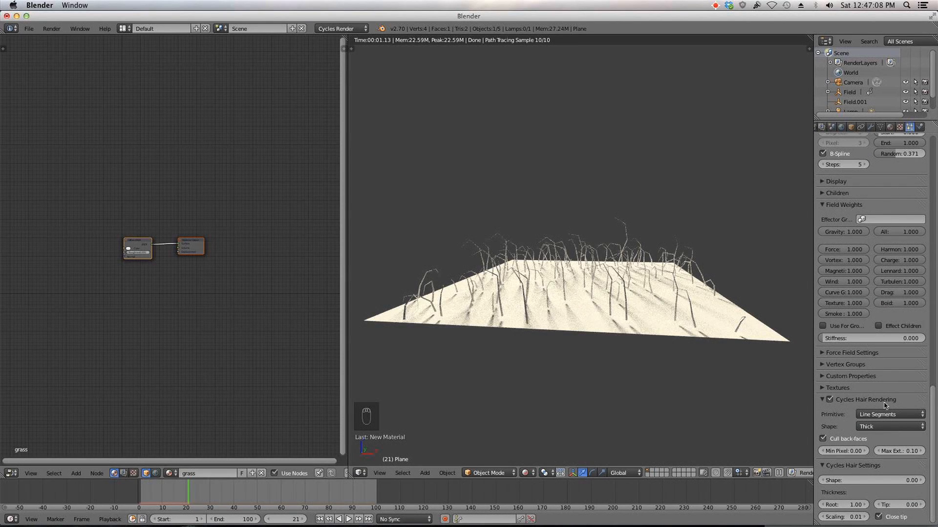
scroll(822, 126, up, 2)
click(822, 127)
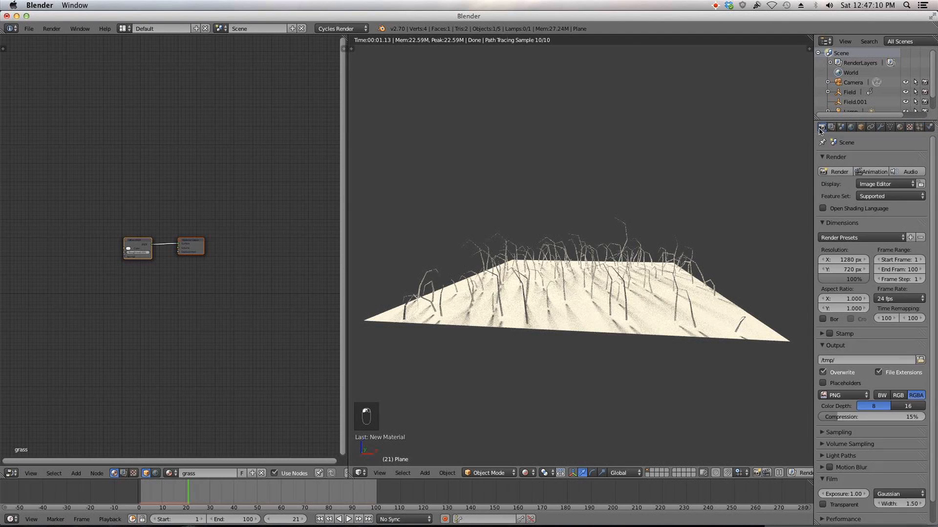
click(888, 192)
click(883, 183)
scroll(874, 204, down, 1)
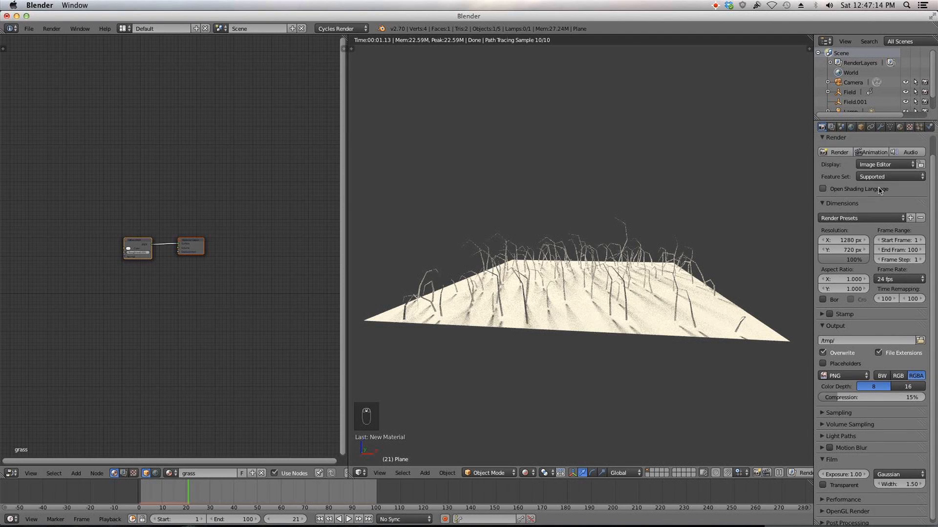
scroll(874, 179, up, 2)
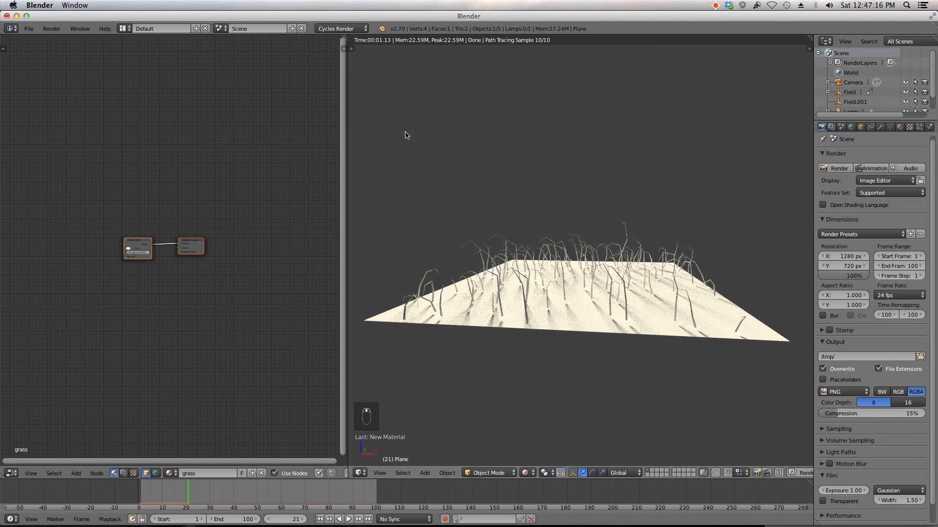
Step: Open User Preferences at the System section
click(30, 29)
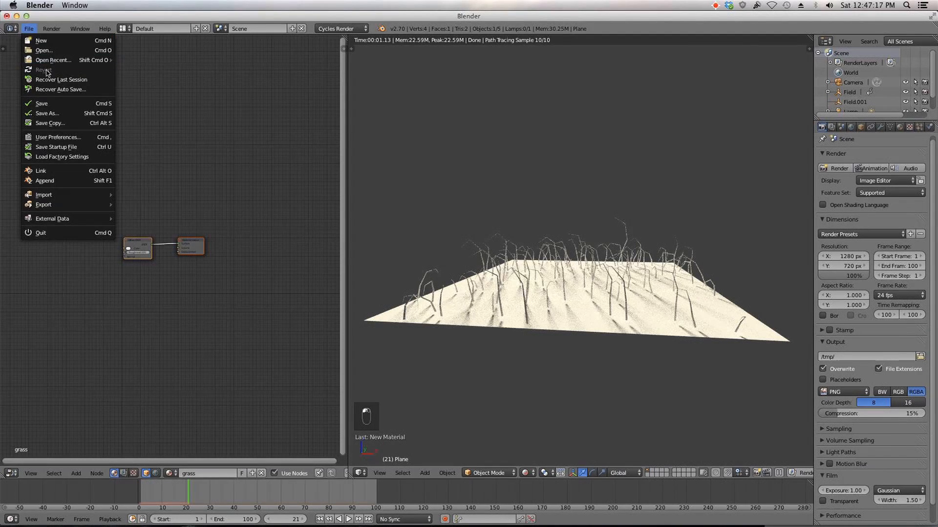
click(56, 137)
click(350, 32)
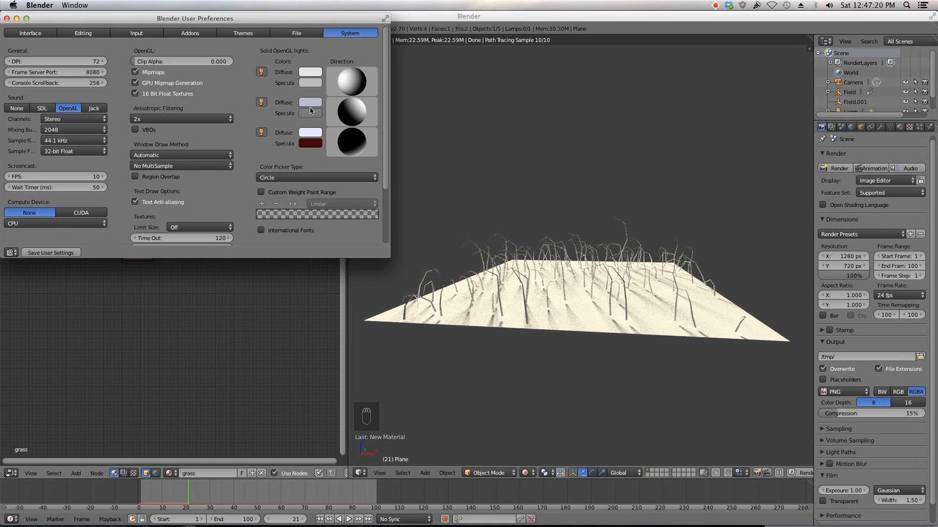
Step: Set the System compute device to CUDA and close User Preferences
scroll(76, 151, down, 5)
click(75, 150)
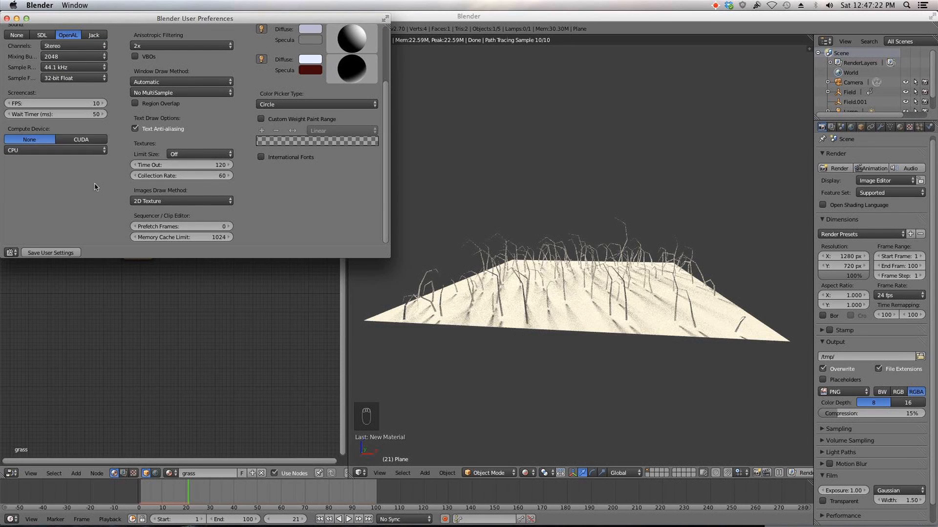
click(81, 139)
click(6, 18)
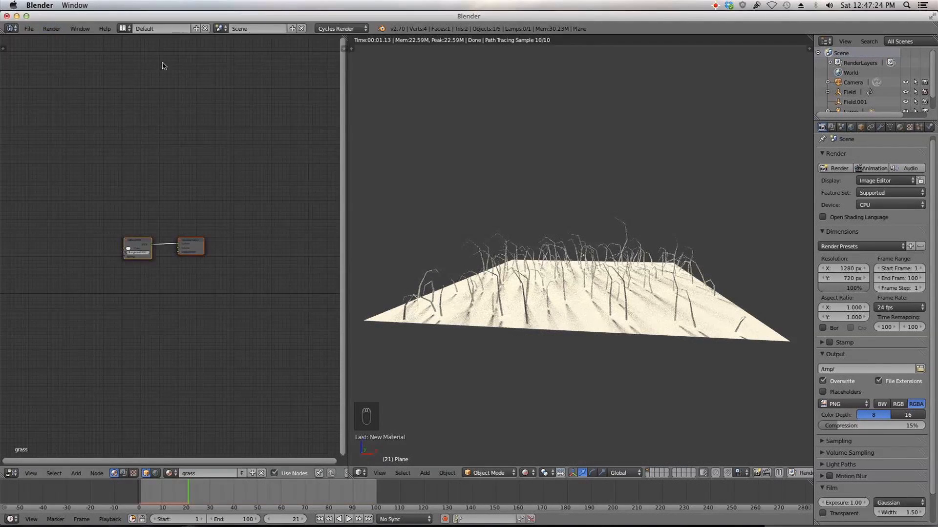
Step: Set the render device to GPU Compute
click(875, 205)
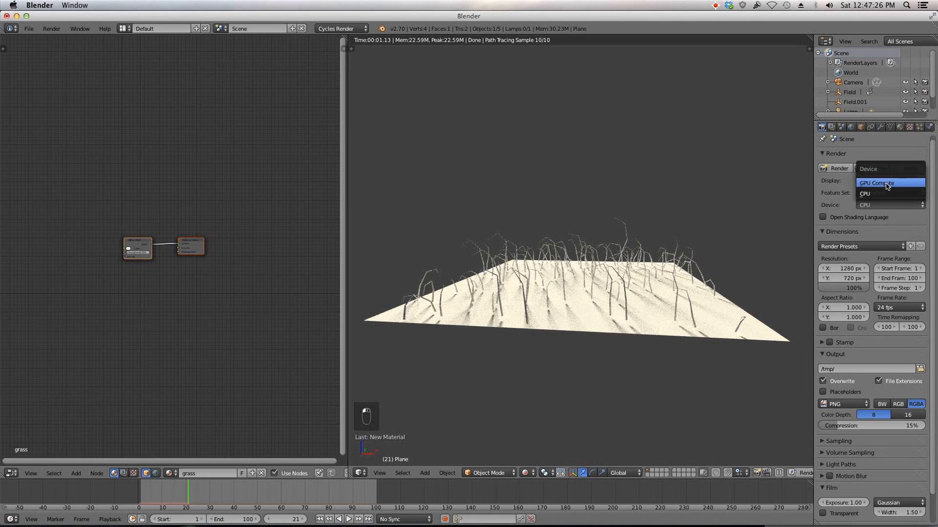
click(879, 188)
Step: Switch the particle Cycles hair primitive to Curve Segments and zoom in on the rendered grass
click(919, 127)
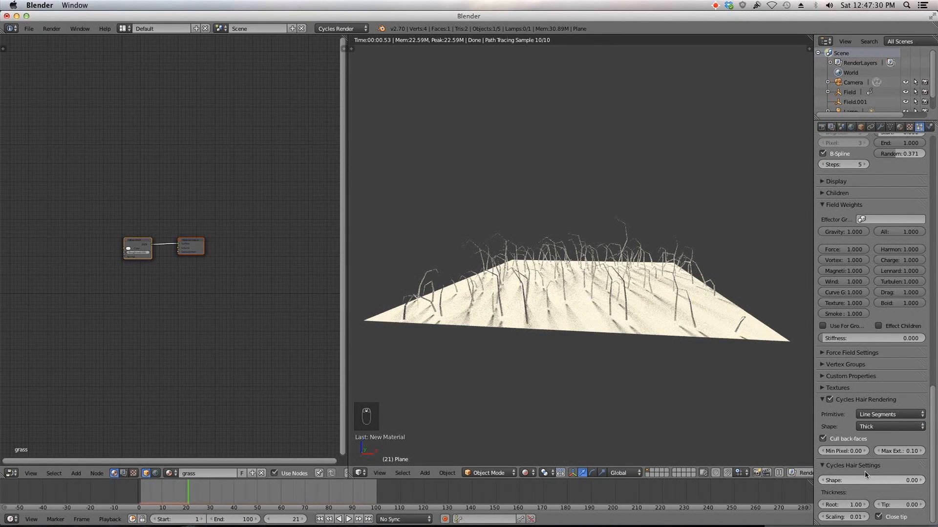
click(899, 414)
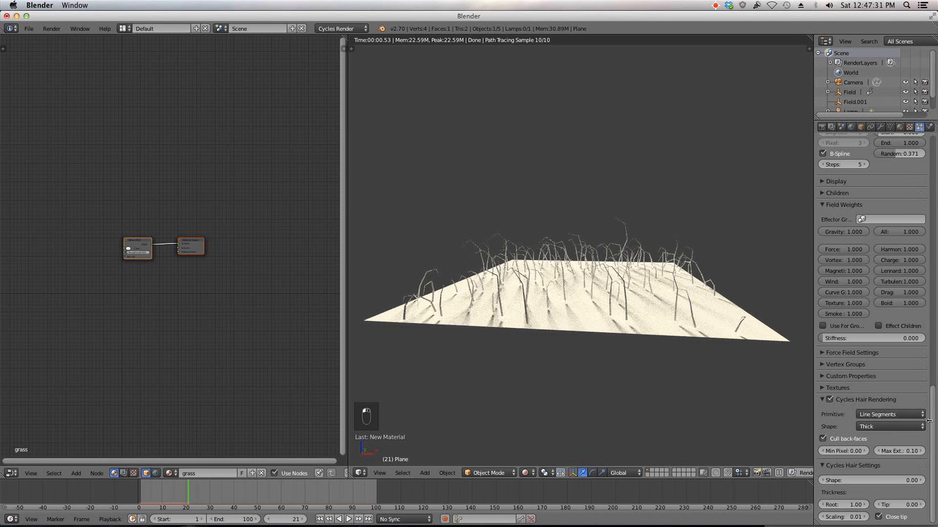
click(885, 419)
click(883, 417)
click(883, 416)
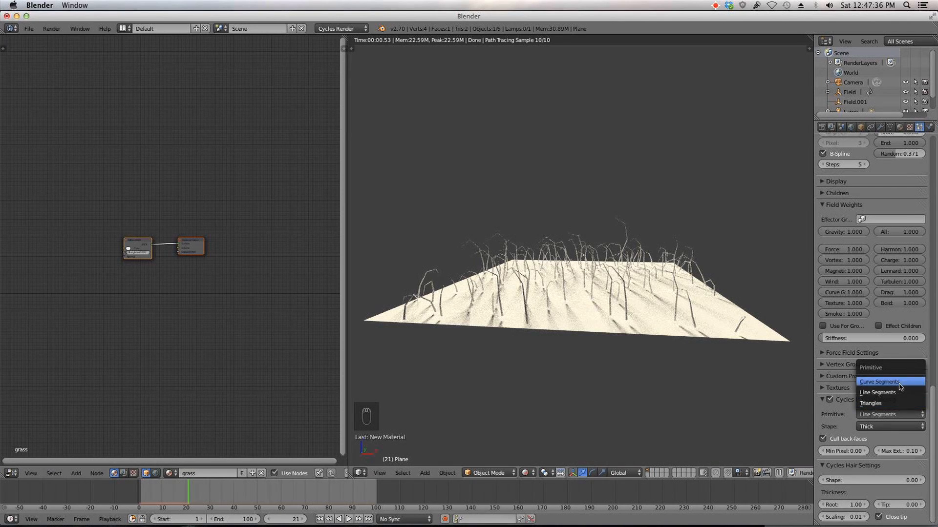
click(879, 381)
scroll(720, 369, up, 5)
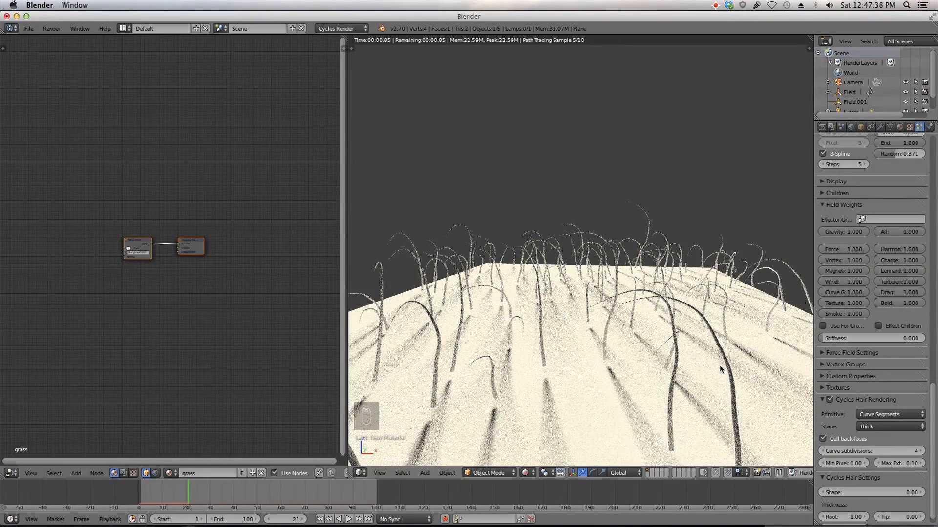
Step: Compare the hair primitive as Line Segments and then Curve Segments in the rendered view
click(886, 414)
click(894, 392)
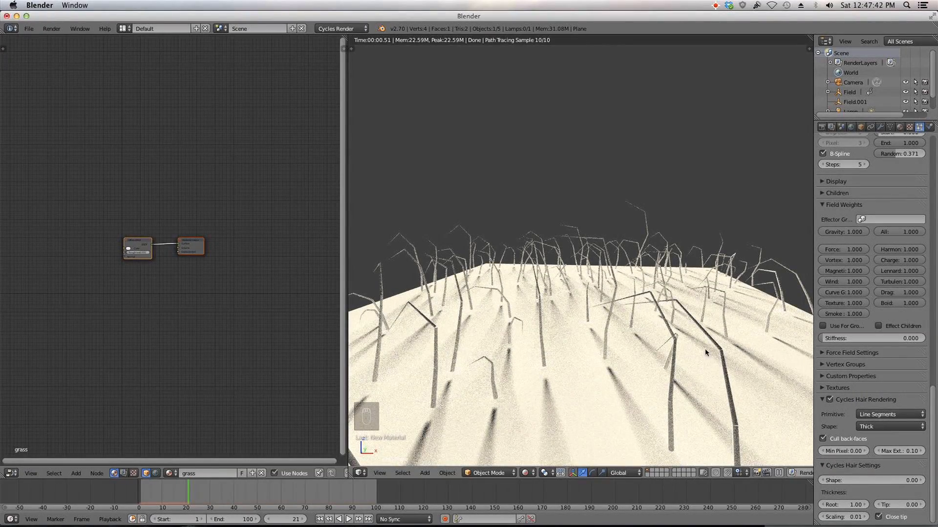
click(880, 414)
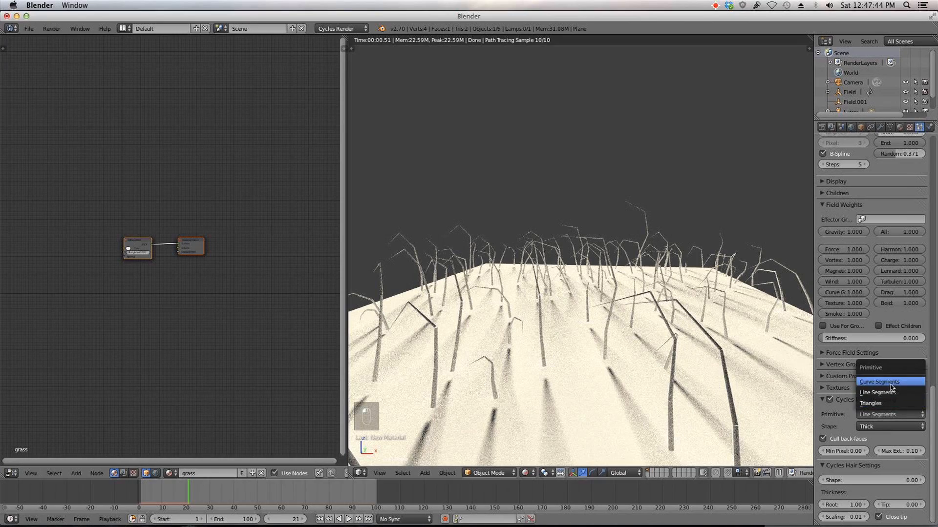
click(889, 386)
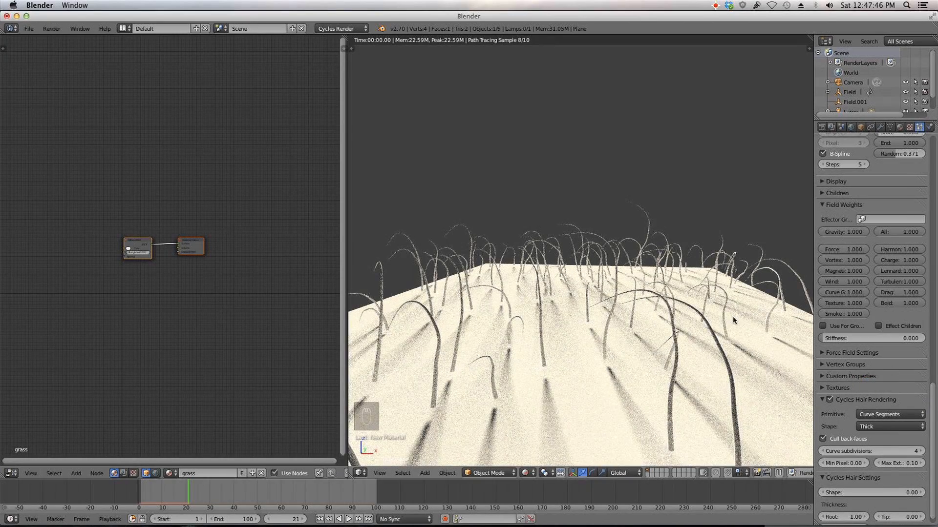
scroll(697, 352, down, 1)
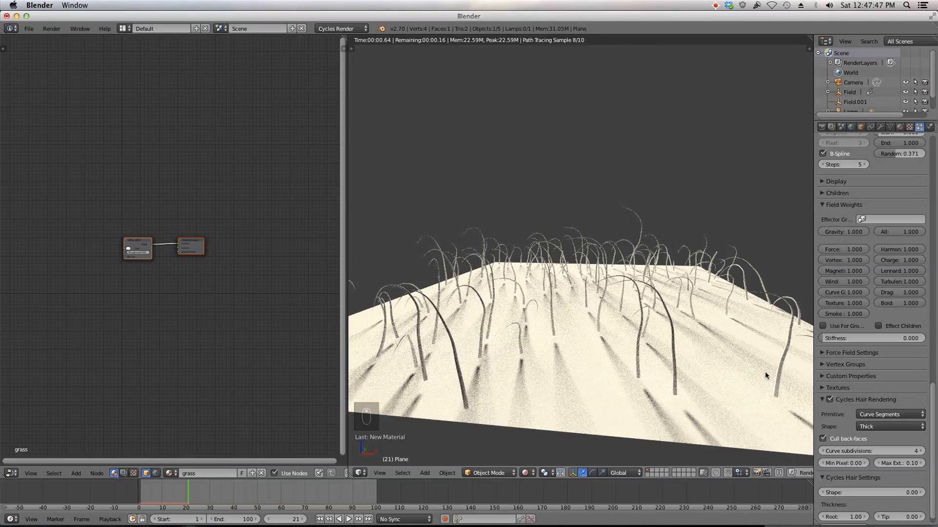
Step: Try the Triangles hair primitive, then set the primitive back to Line Segments
click(879, 414)
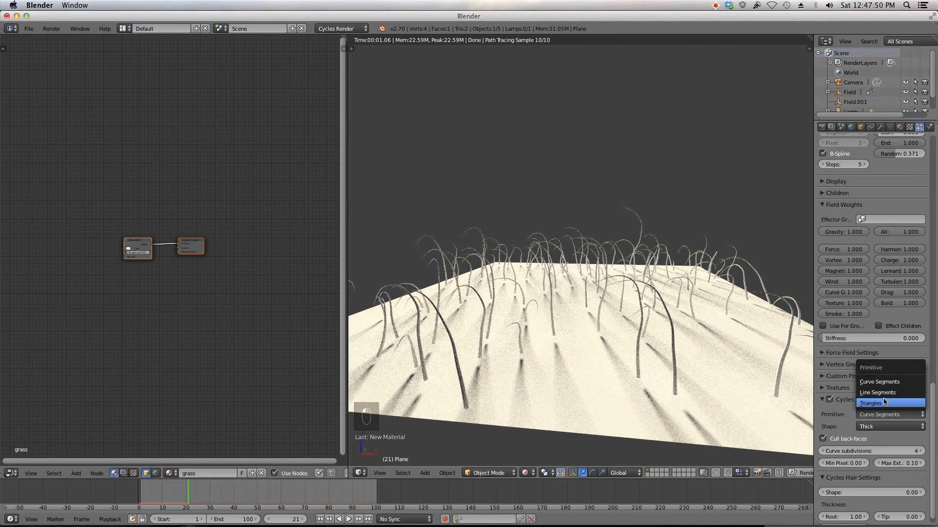
click(884, 402)
click(885, 413)
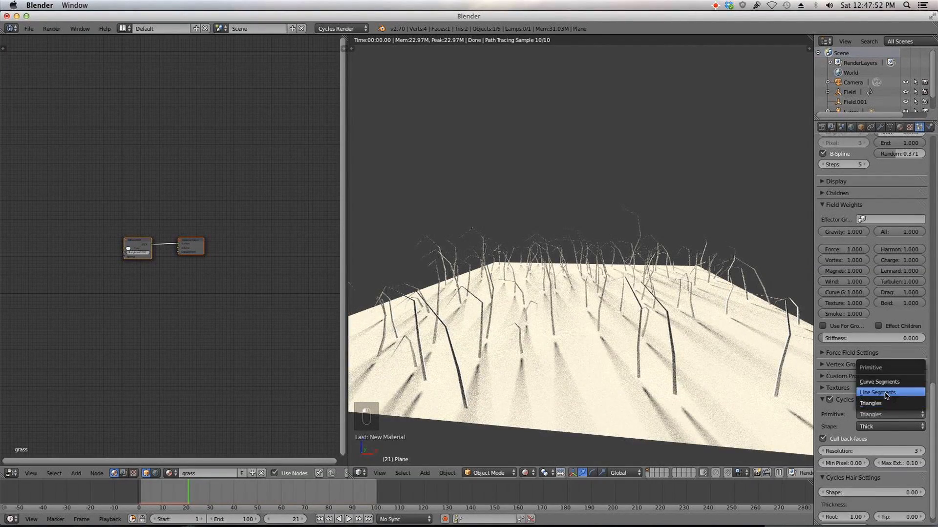
click(880, 393)
middle_drag(673, 354, 672, 347)
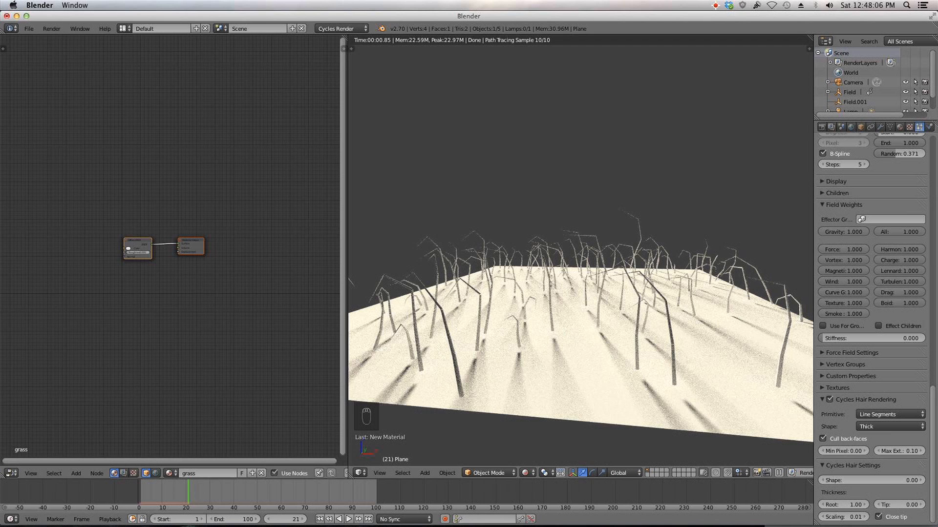
Step: Switch to Preview to show the strand shapes reference image and move its window beside the viewport
key(super+Tab)
drag(0, 55, 544, 88)
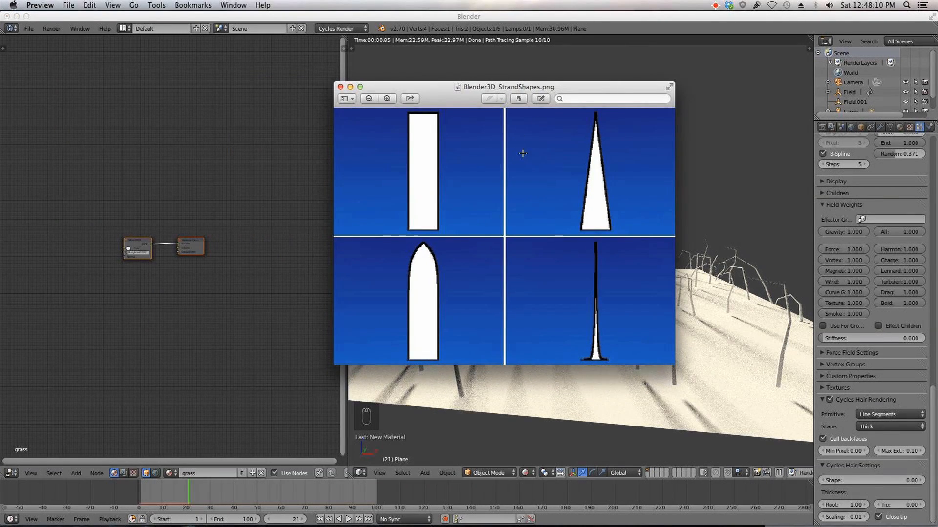
drag(527, 96, 333, 53)
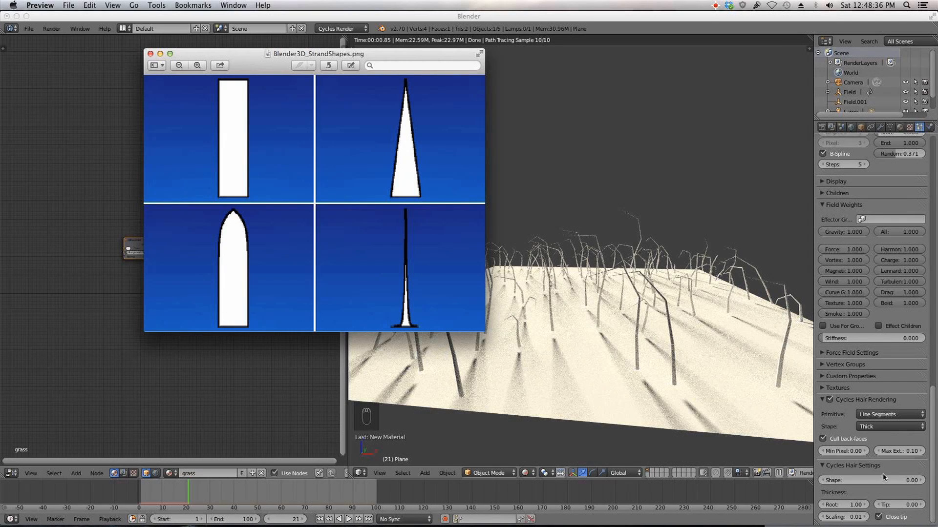
Step: Set the Cycles hair Shape value to -0.4
click(883, 477)
click(886, 480)
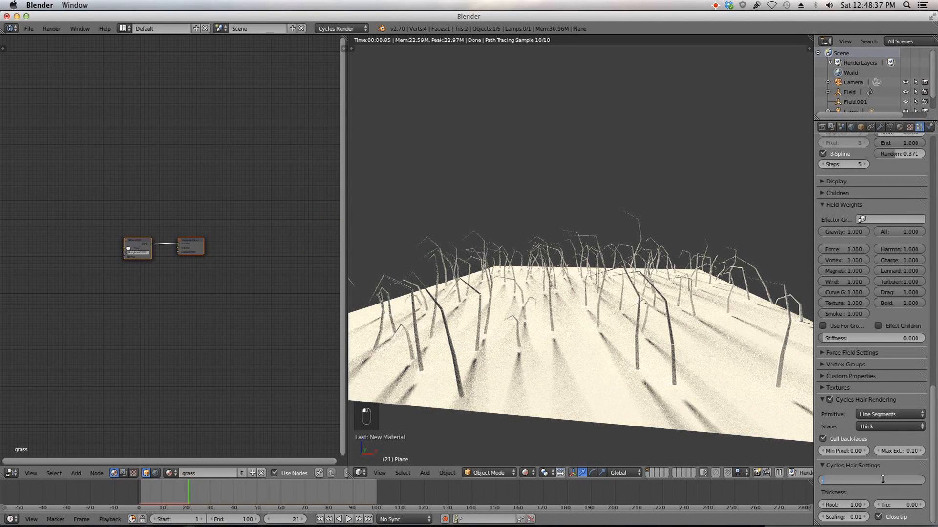
text(-.4)
key(Return)
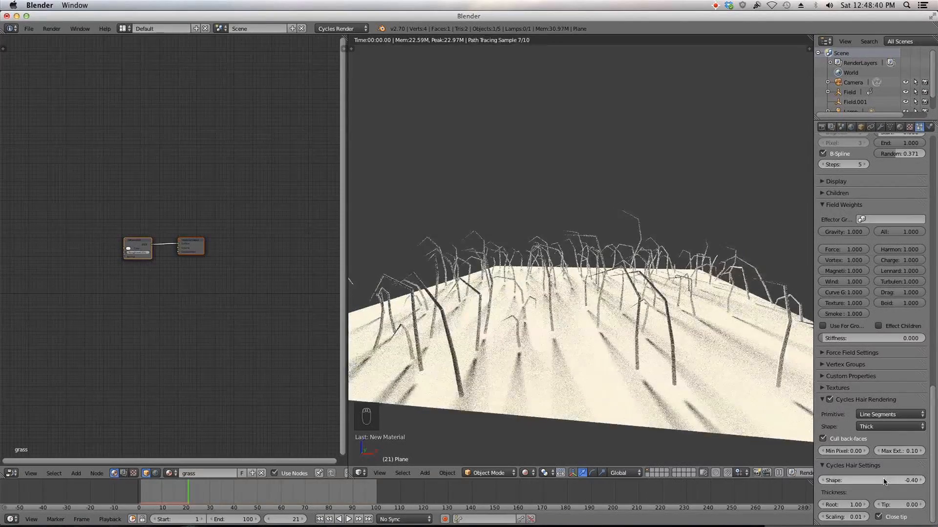
Step: Disable Close tip and set the hair tip thickness to 0.01
scroll(614, 377, up, 3)
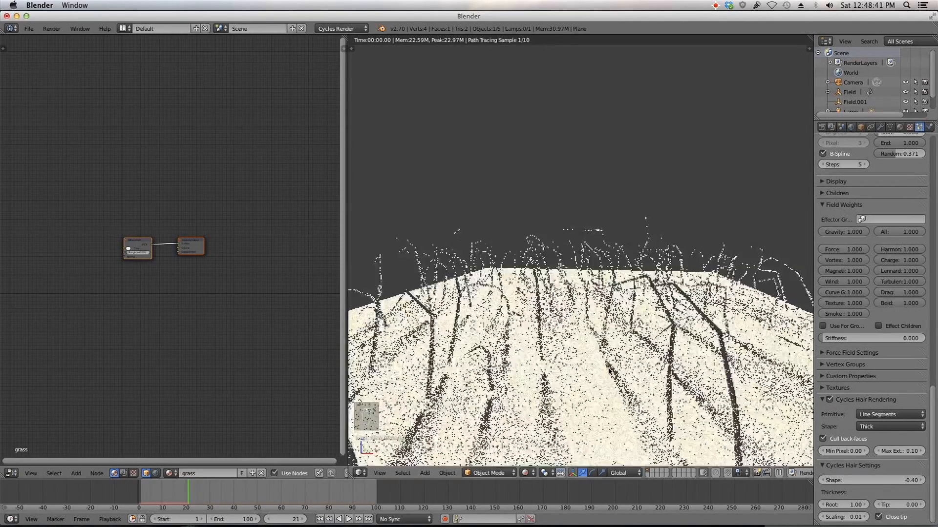
click(880, 518)
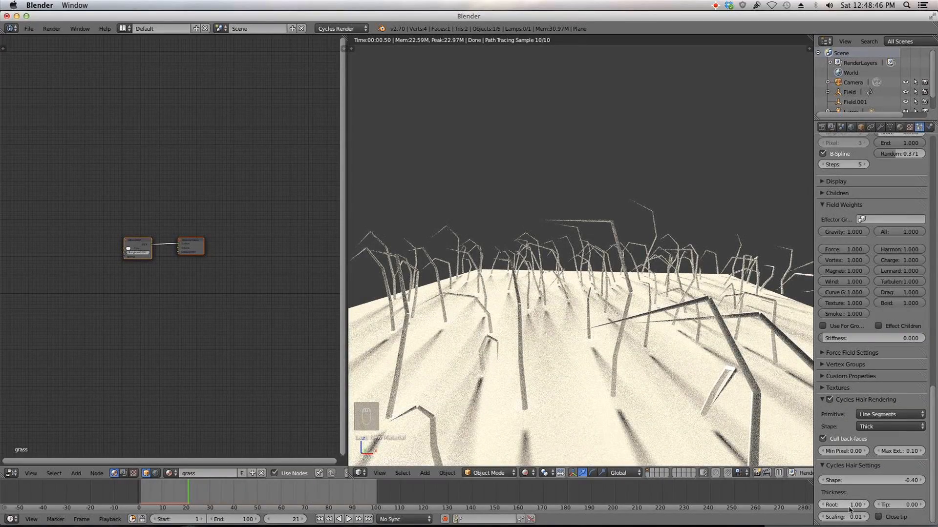
scroll(757, 408, down, 5)
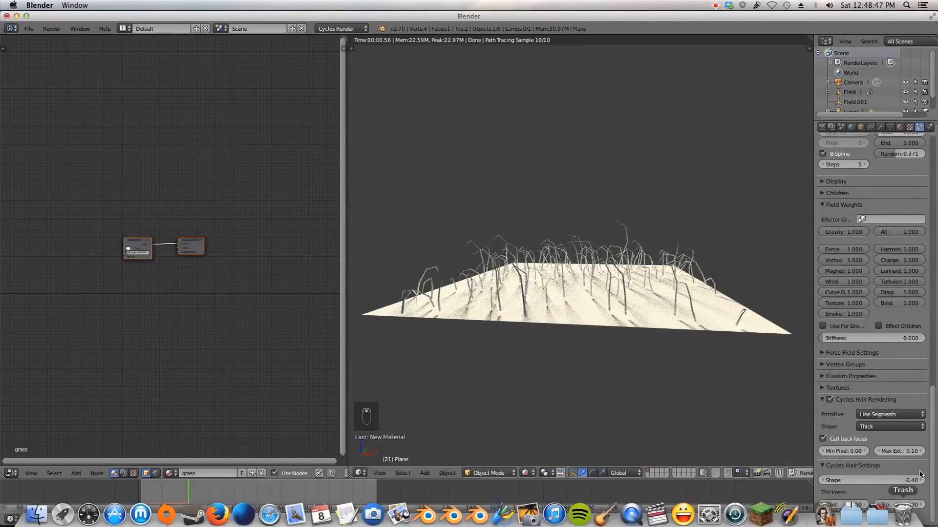
click(910, 504)
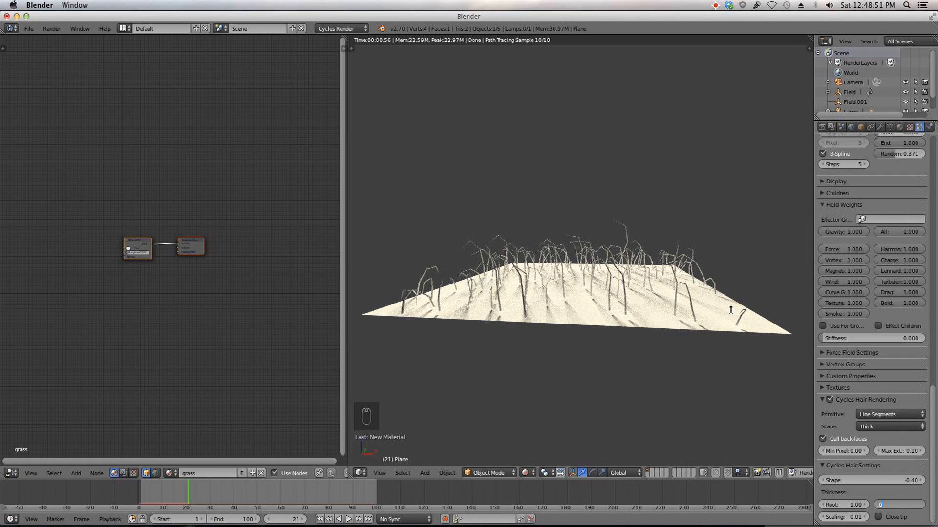
key(Return)
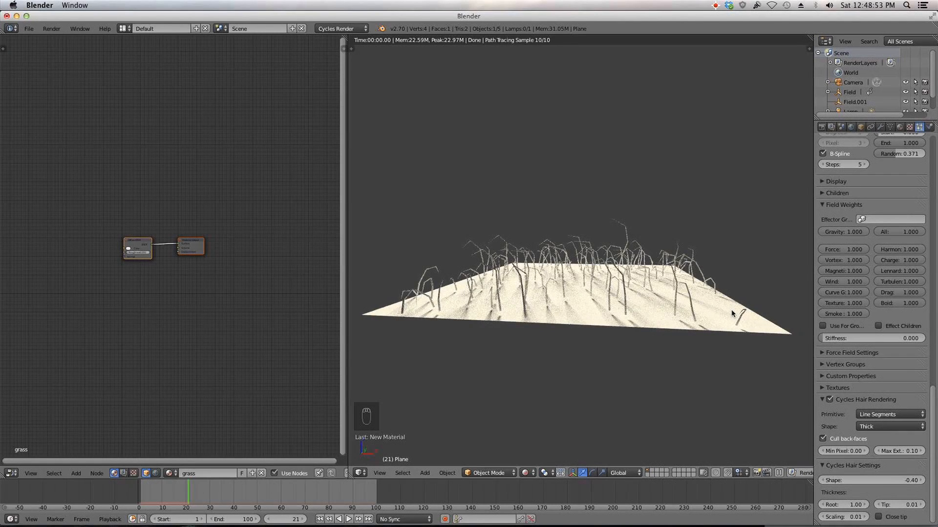
Step: Try root thickness values of 0.05 and then 0.1 for the hair strands
click(844, 505)
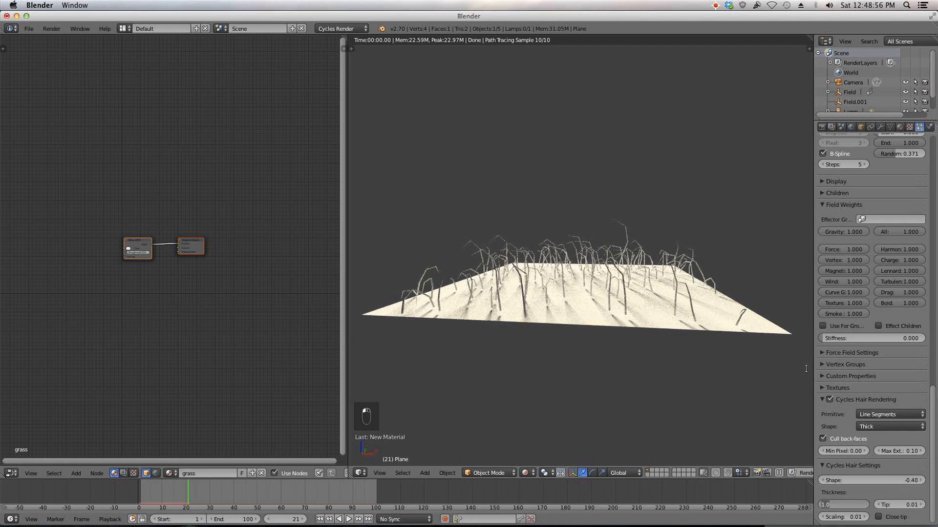
text(0.05)
key(Return)
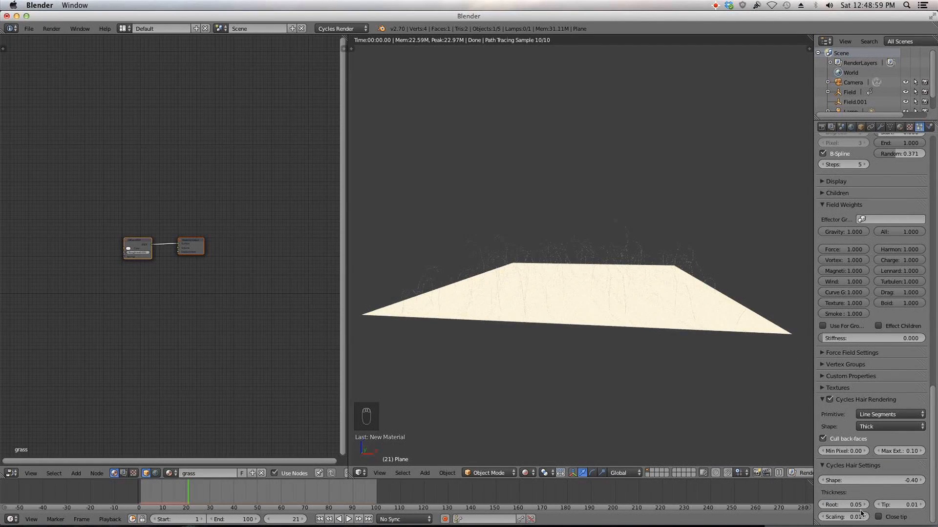
click(852, 506)
text(.1)
key(Return)
scroll(640, 260, up, 4)
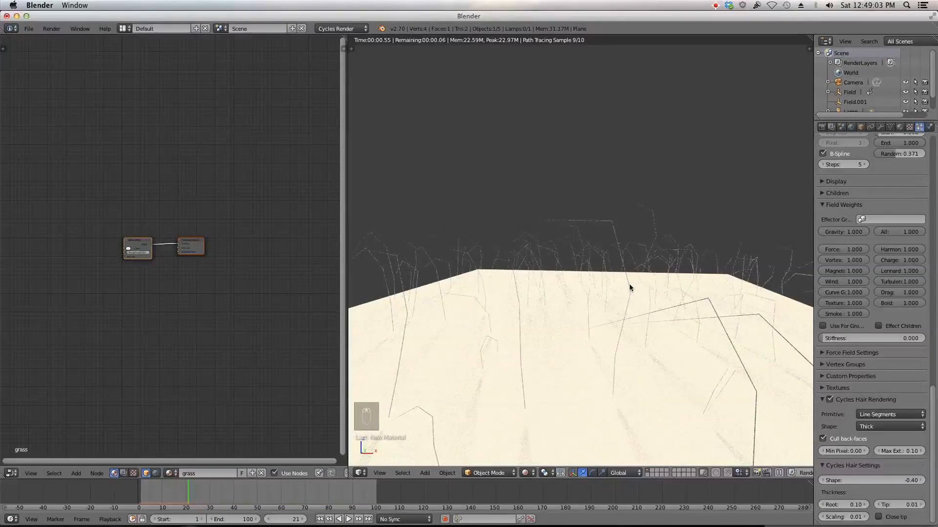
Step: Set the hair root thickness to 0.3 and the tip thickness to 0.1
click(852, 505)
text(0.3)
key(Return)
click(904, 506)
text(0.0)
key(BackSpace)
text(1)
key(Return)
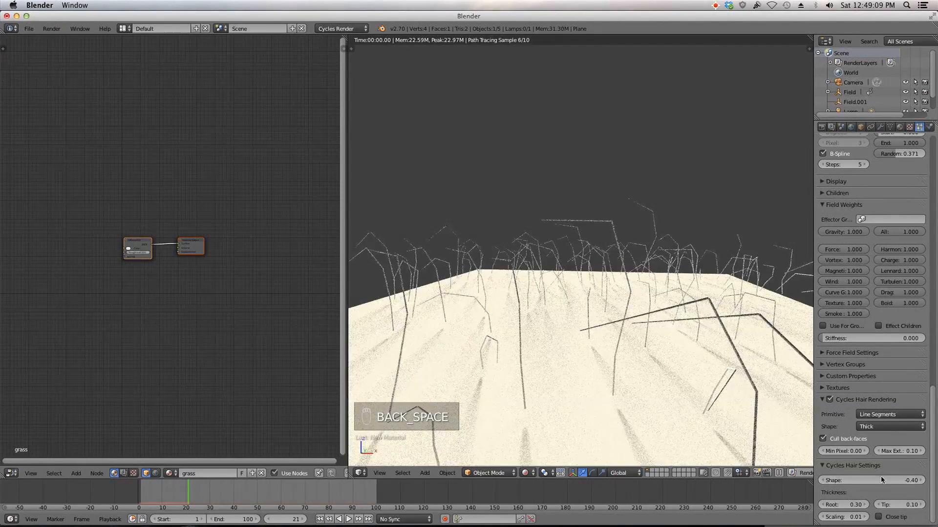
Step: Try a tip thickness of 0.15, then set the tip back to 0.1
scroll(695, 355, down, 3)
middle_drag(695, 355, 695, 338)
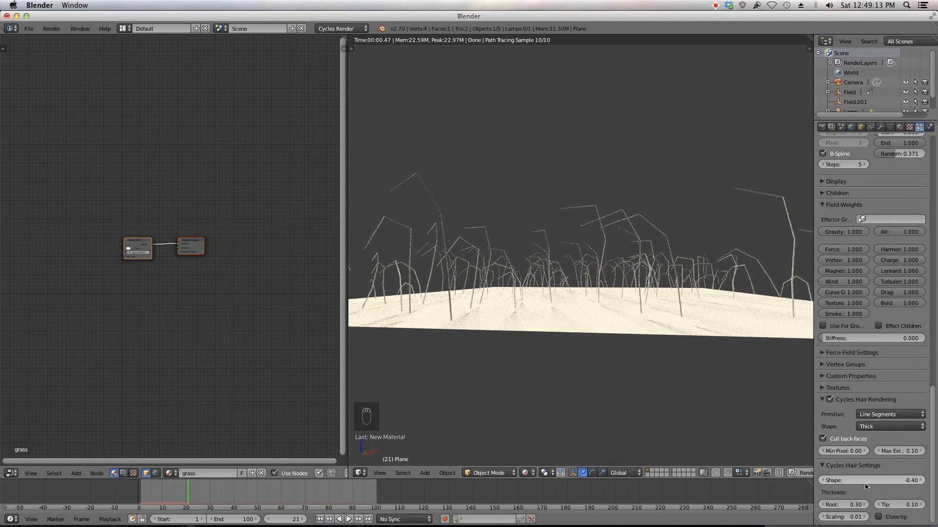
click(904, 505)
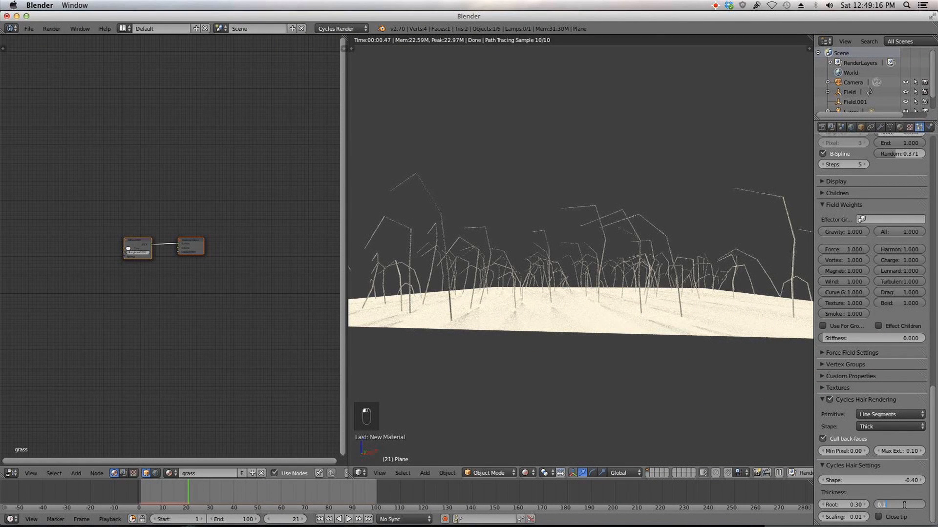
text(0.15)
key(Return)
click(897, 506)
text(0.1)
key(Return)
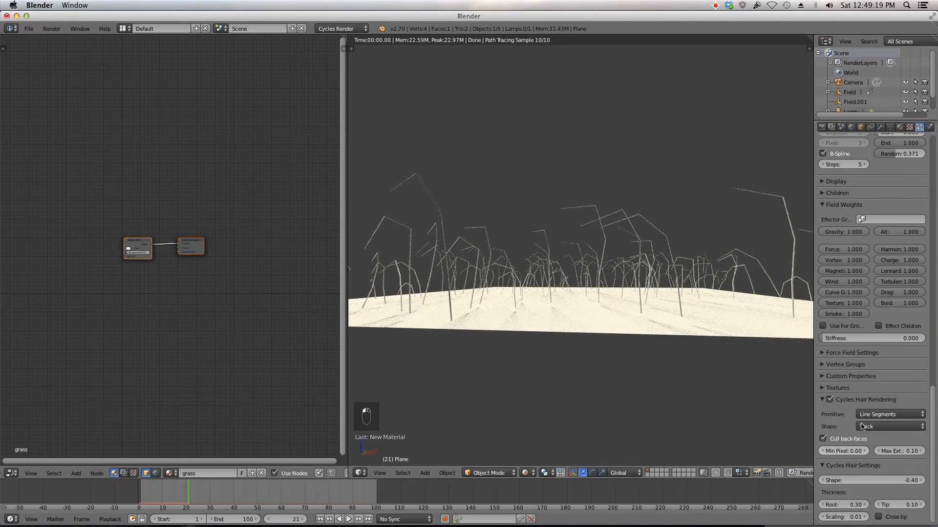
Step: Set the hair thickness Scaling to 0.02
middle_drag(666, 328, 649, 341)
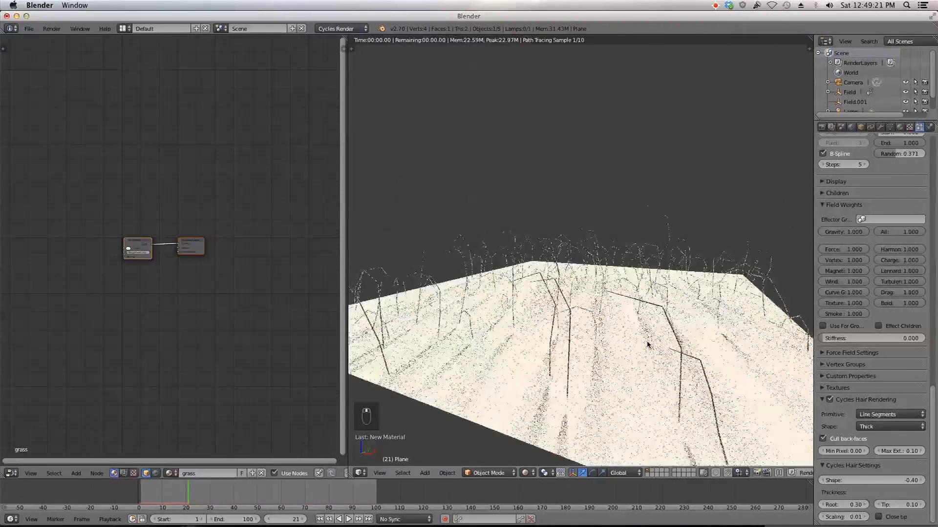
scroll(716, 367, down, 5)
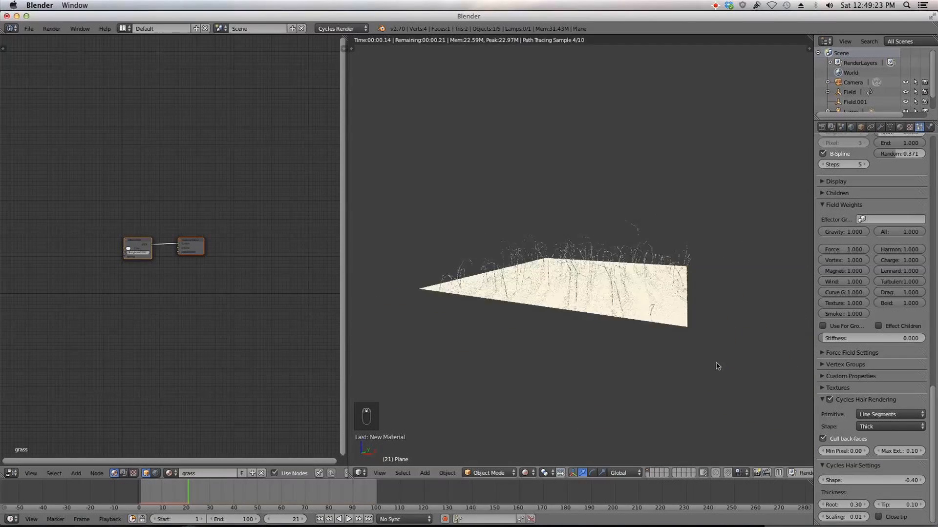
click(852, 517)
text(0.02)
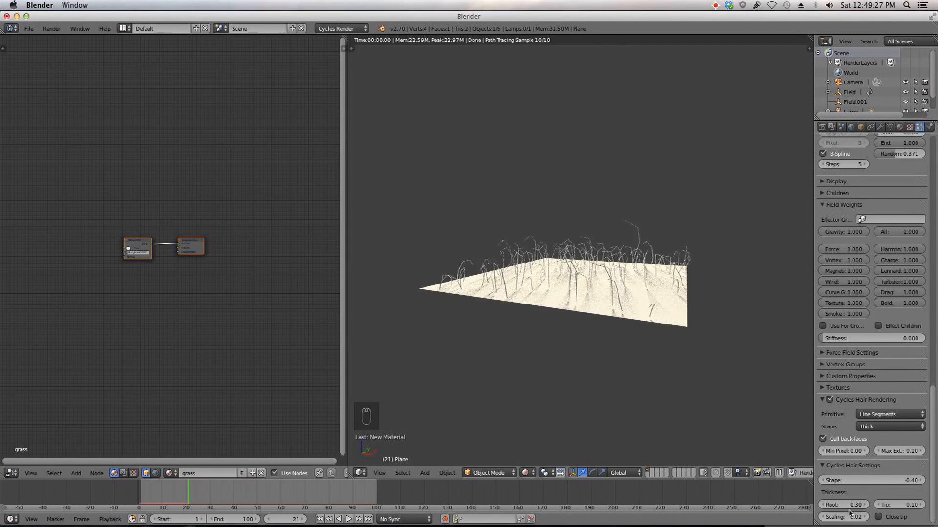
key(Return)
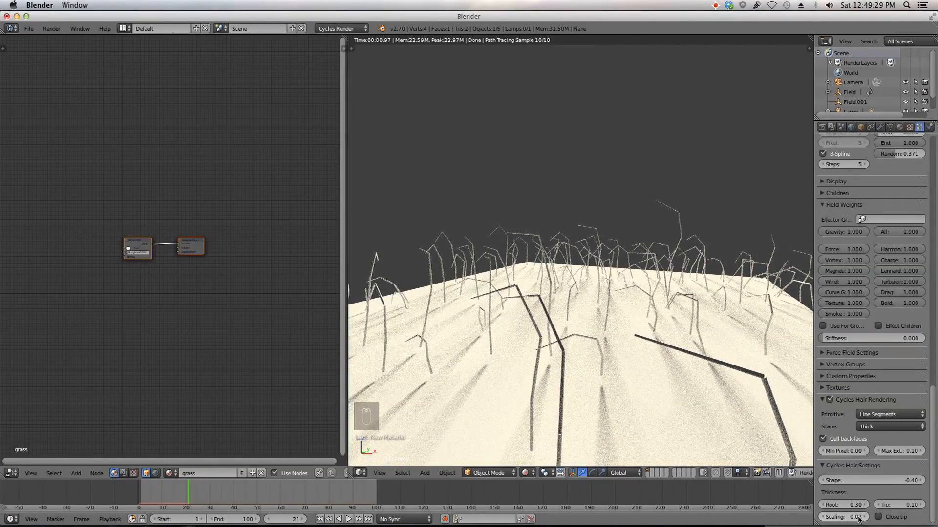
Step: Switch the Cycles hair primitive to Curve Segments
scroll(615, 377, down, 5)
middle_drag(563, 321, 590, 324)
scroll(589, 323, up, 5)
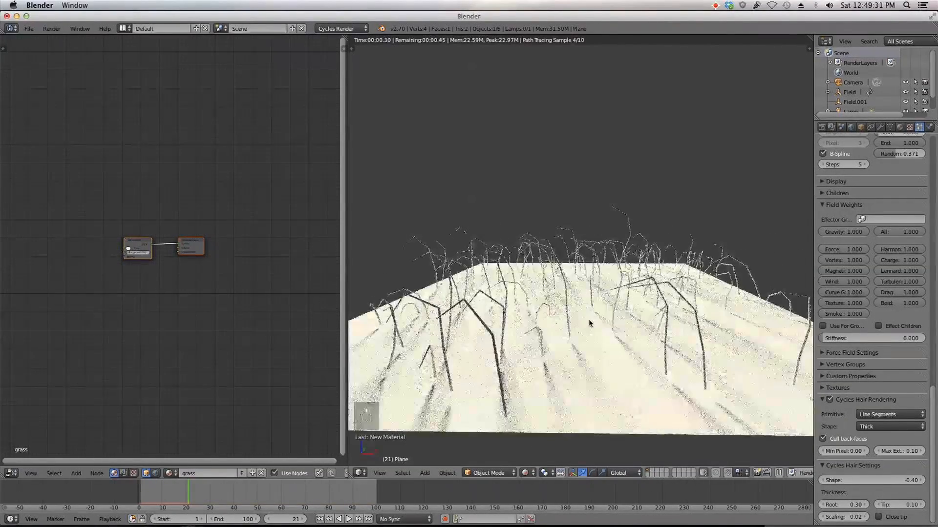
middle_drag(720, 427, 644, 359)
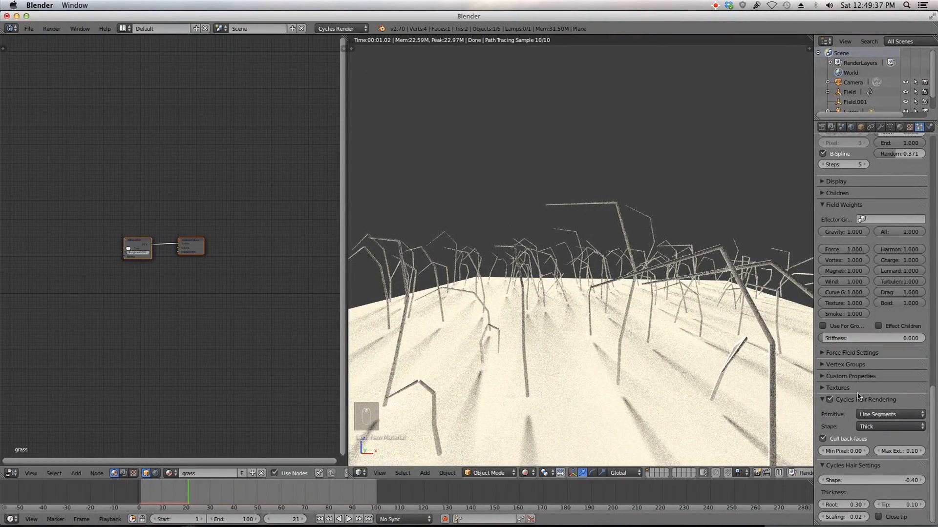
click(885, 414)
click(889, 386)
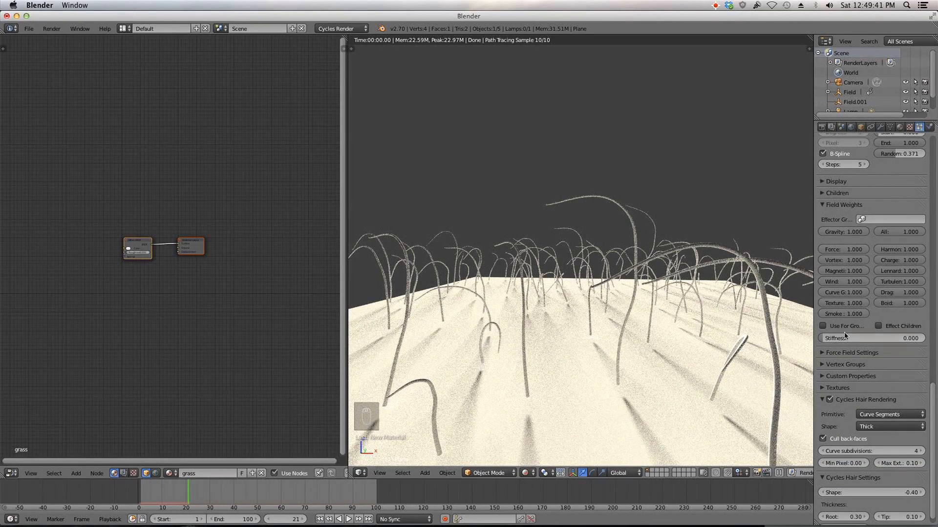
Step: Reduce the particle system's hair segments to 5
scroll(908, 371, up, 15)
scroll(911, 401, up, 15)
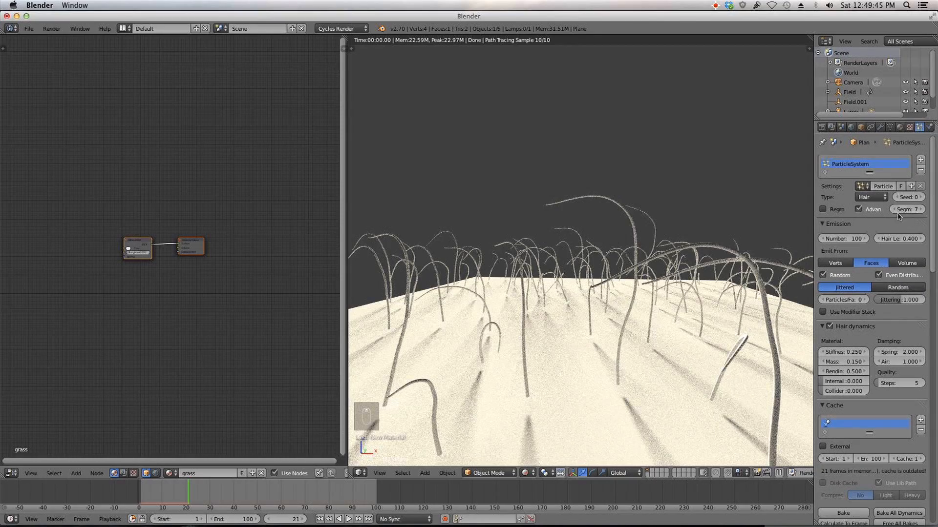
click(897, 212)
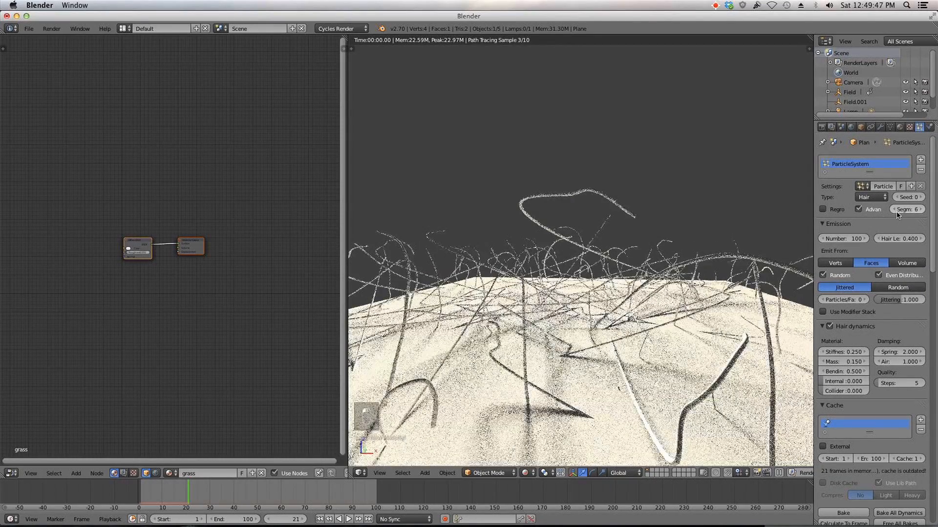
click(896, 212)
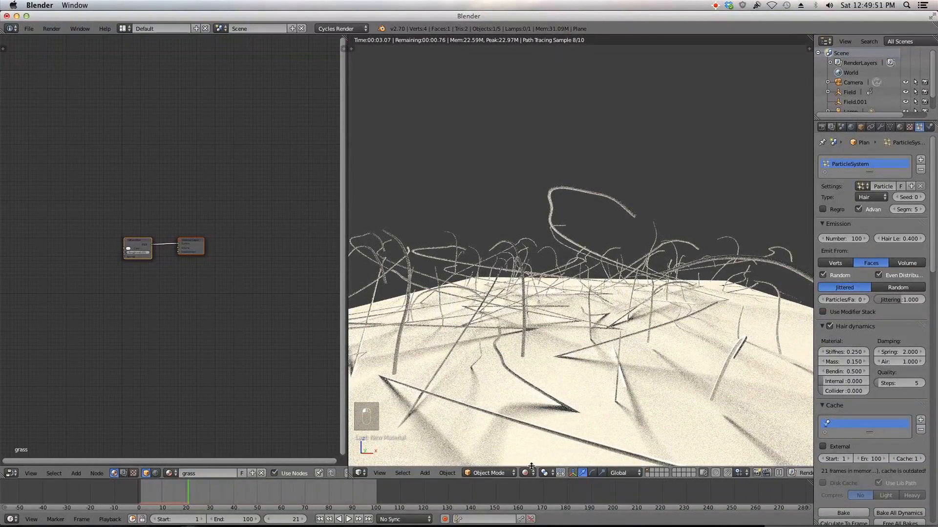
Step: Switch the viewport to Solid shading and return to the first frame
click(529, 474)
click(535, 445)
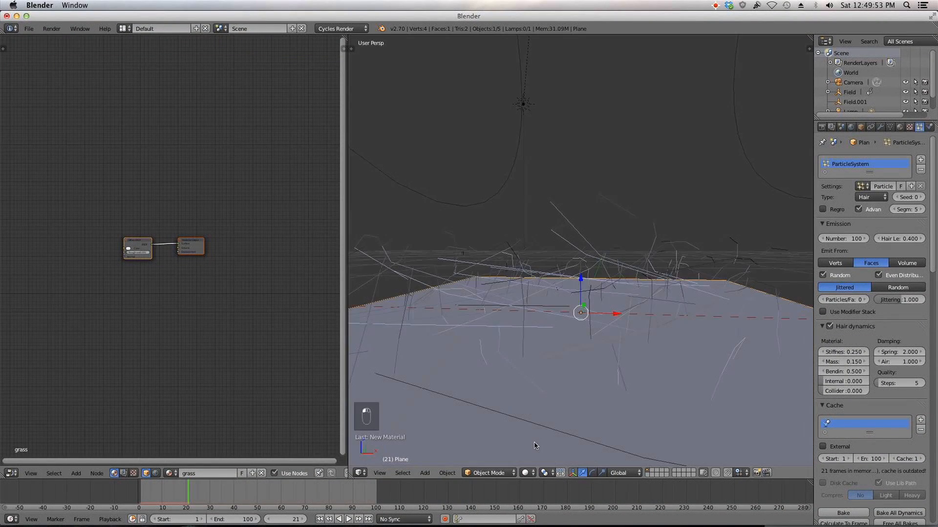
click(320, 520)
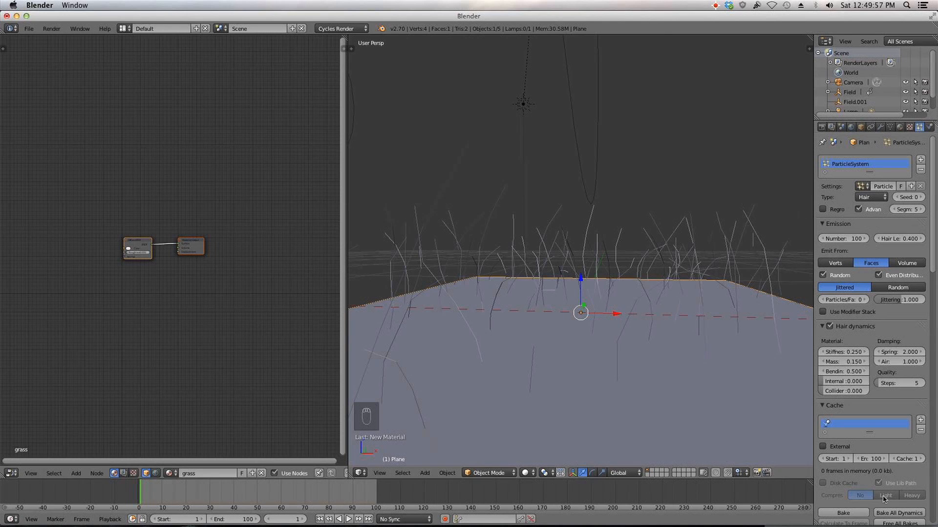
Step: Reduce the hair segments to 4
scroll(912, 148, down, 6)
scroll(911, 162, up, 6)
click(894, 210)
scroll(514, 414, down, 4)
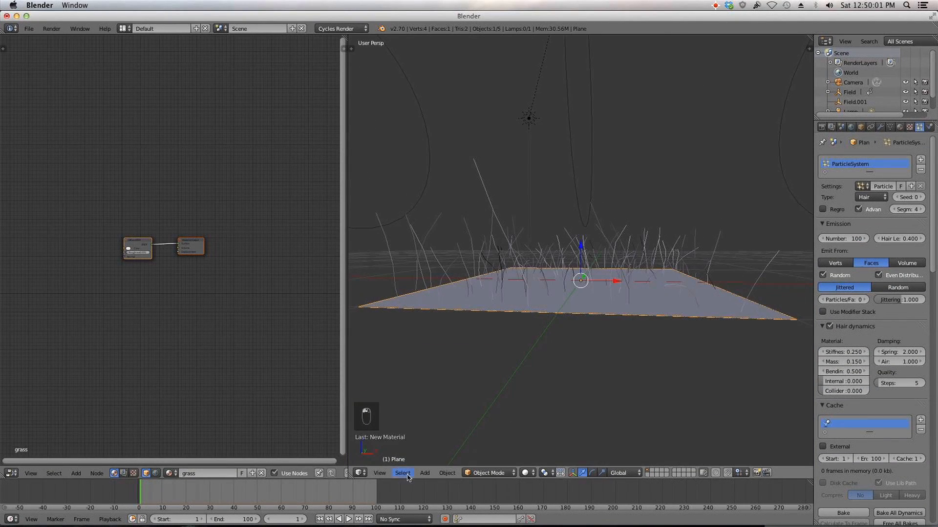
Step: Play the hair simulation, then stop it and set the current frame to 48
click(348, 519)
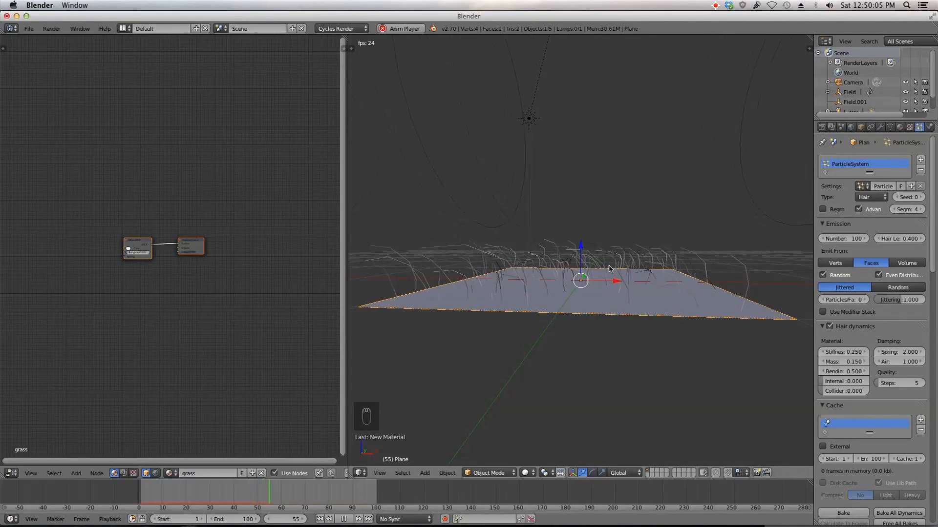
click(343, 520)
click(252, 494)
Step: Preview the grass in Rendered shading, then return the viewport to Solid shading
scroll(896, 441, down, 20)
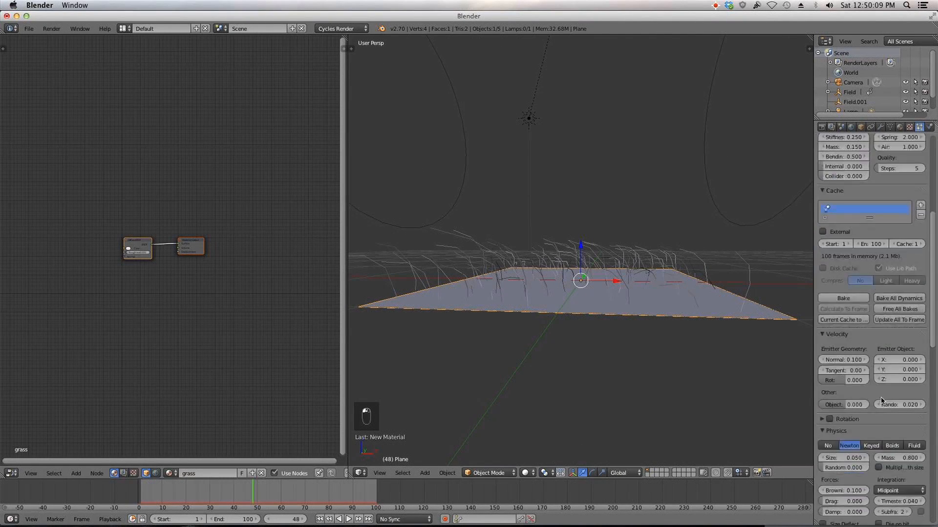
scroll(897, 441, down, 8)
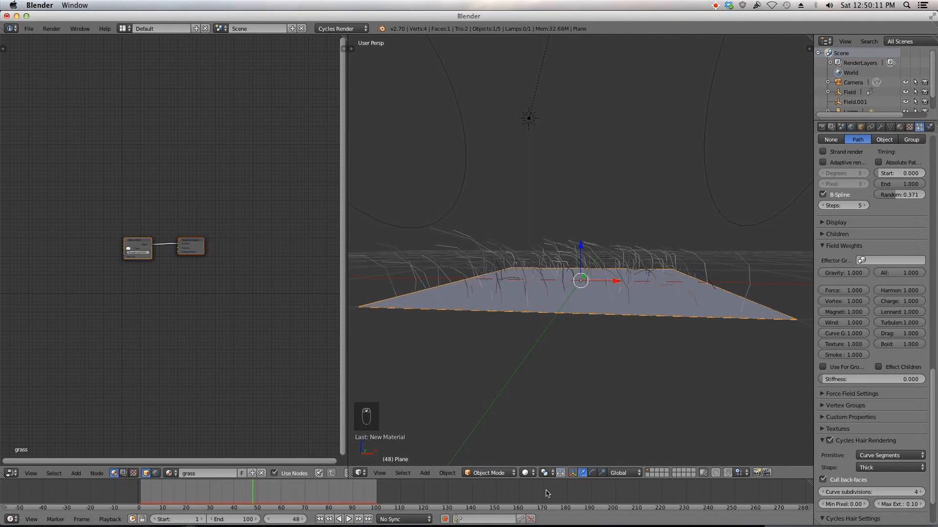
click(525, 472)
click(542, 408)
scroll(561, 377, up, 5)
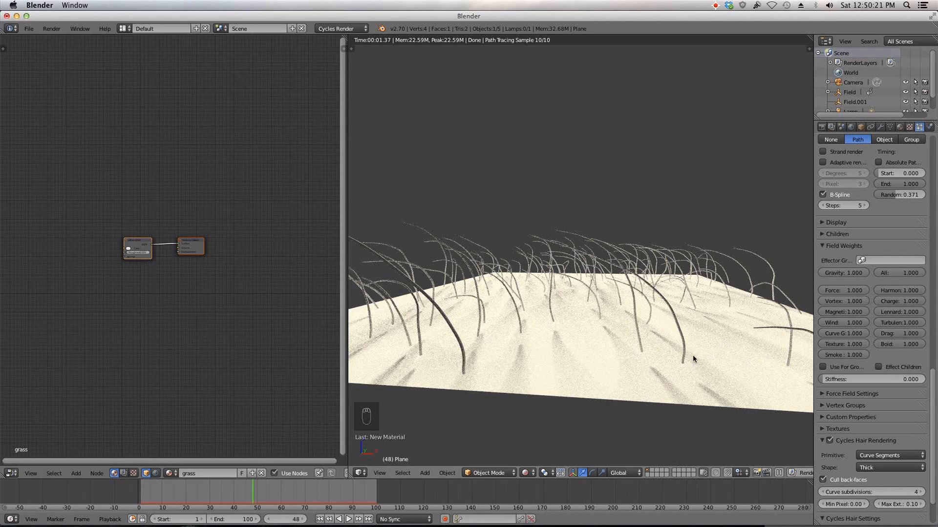
click(525, 473)
click(535, 450)
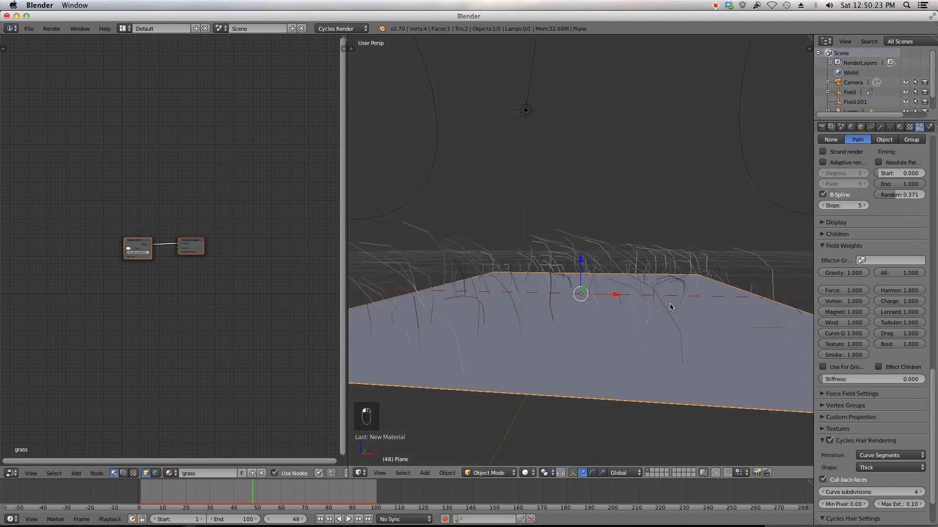
Step: Enable Simple children for the hair particle system
click(845, 238)
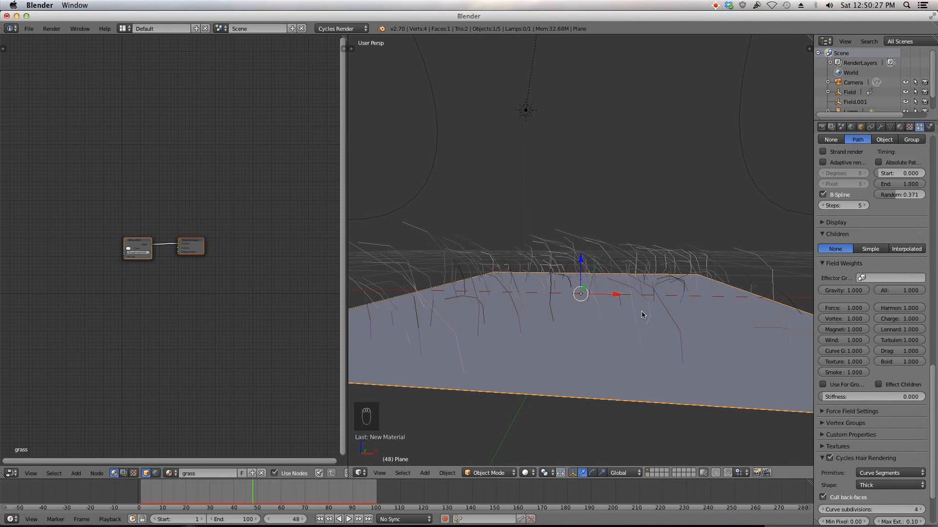
click(870, 249)
middle_drag(791, 259, 570, 297)
scroll(570, 297, up, 4)
scroll(570, 290, down, 4)
scroll(569, 289, up, 2)
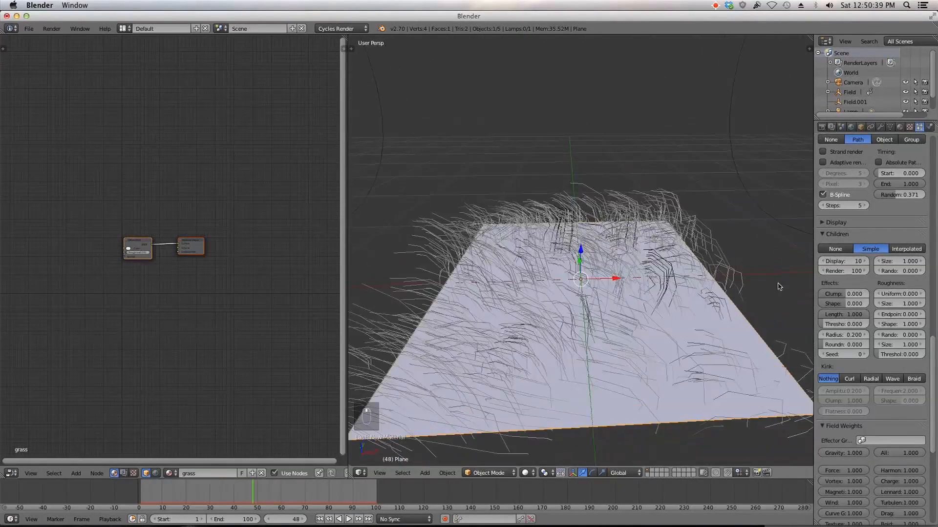
Step: Set the rendered child amount to 35
click(843, 270)
text(1)
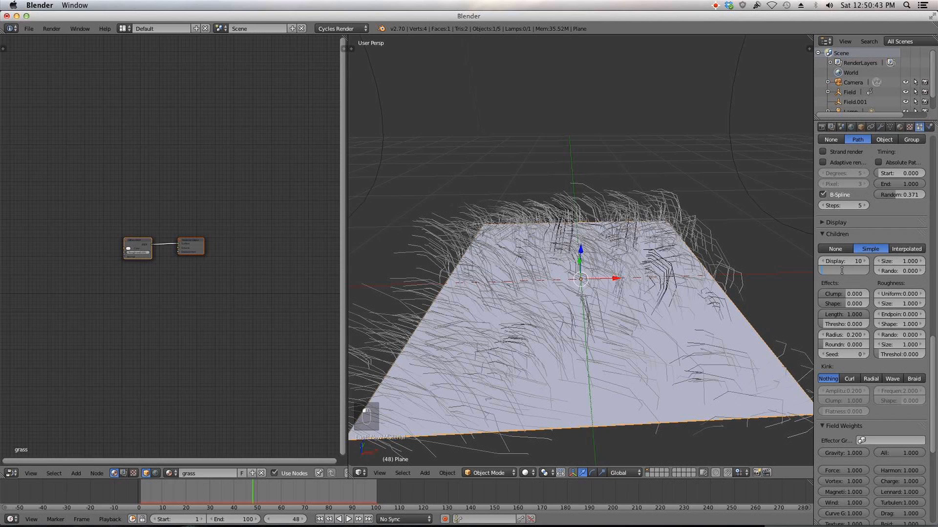
text(5)
key(Return)
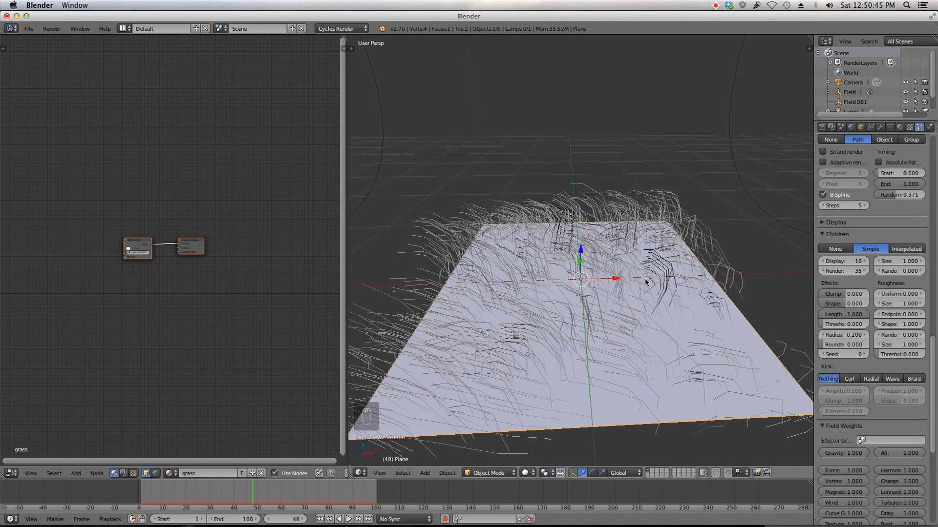
Step: Set the children's Clump effect to -0.958
middle_drag(644, 284, 635, 274)
scroll(635, 273, up, 3)
drag(850, 294, 826, 294)
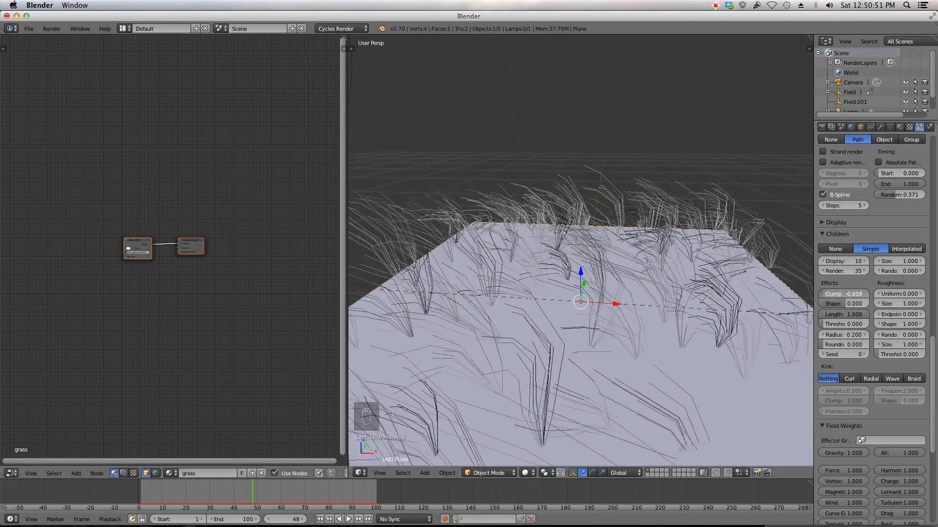
Step: Set the children's Radius effect to 0.300
middle_drag(610, 440, 591, 357)
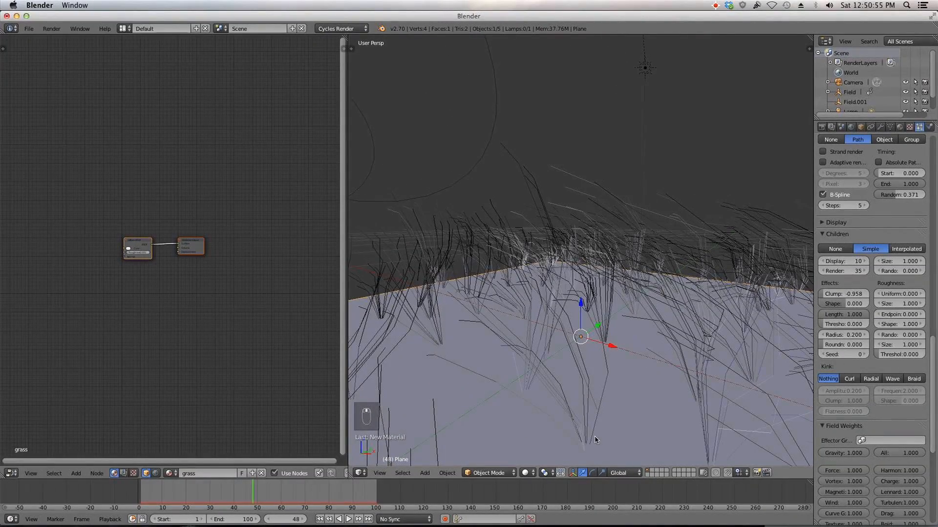
scroll(609, 386, down, 8)
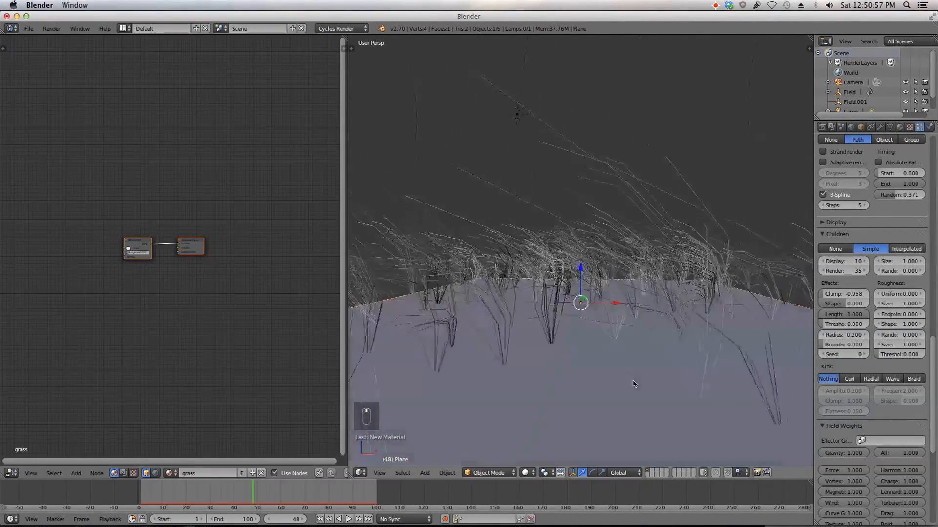
scroll(641, 392, up, 8)
middle_drag(628, 387, 597, 393)
scroll(875, 392, down, 1)
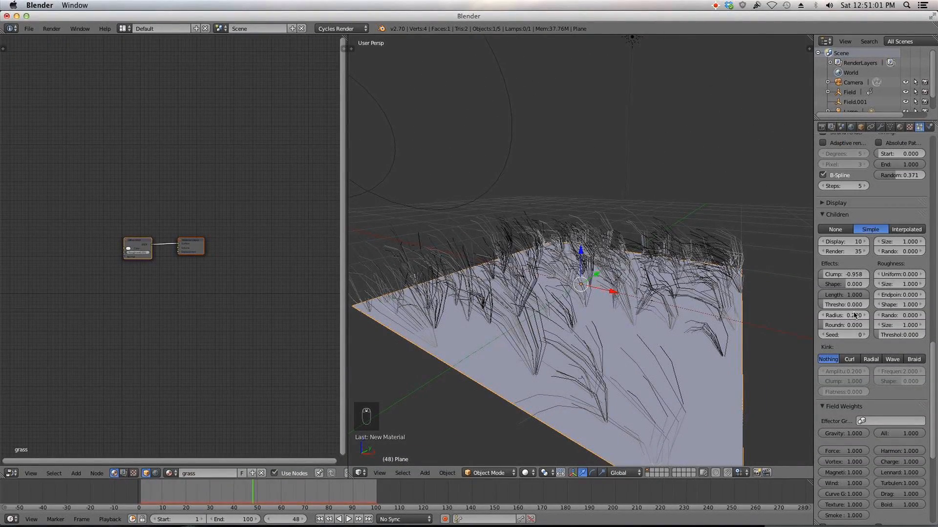
drag(846, 319, 866, 318)
Step: Set the children's Roundness to 0.688
middle_drag(781, 337, 726, 330)
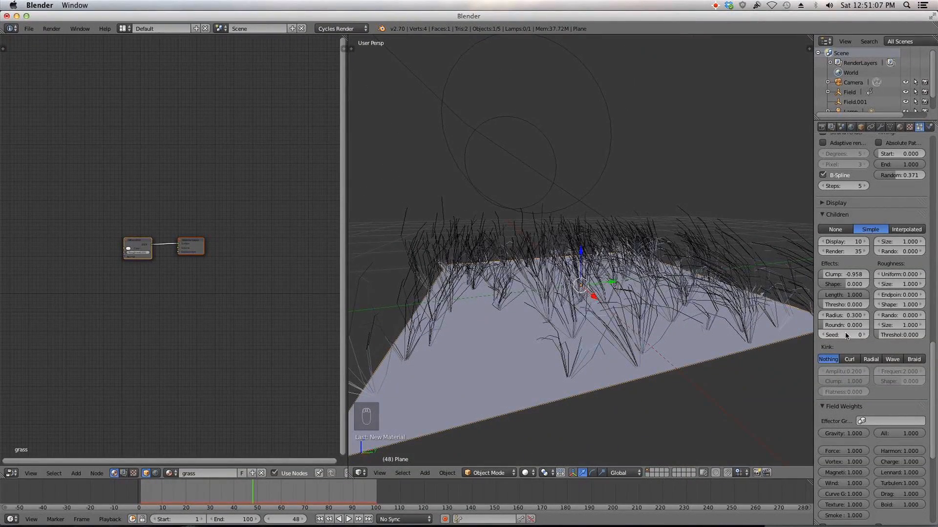
drag(844, 325, 860, 324)
middle_drag(607, 315, 681, 310)
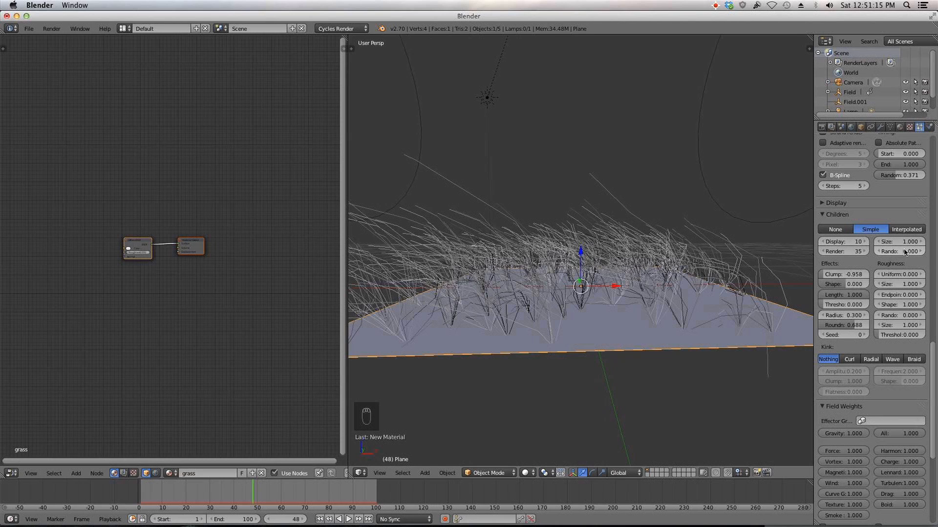
Step: Set the child Size to 1.108, the roughness Size to 1.023 and the Endpoint roughness to 0.001
drag(904, 241, 900, 242)
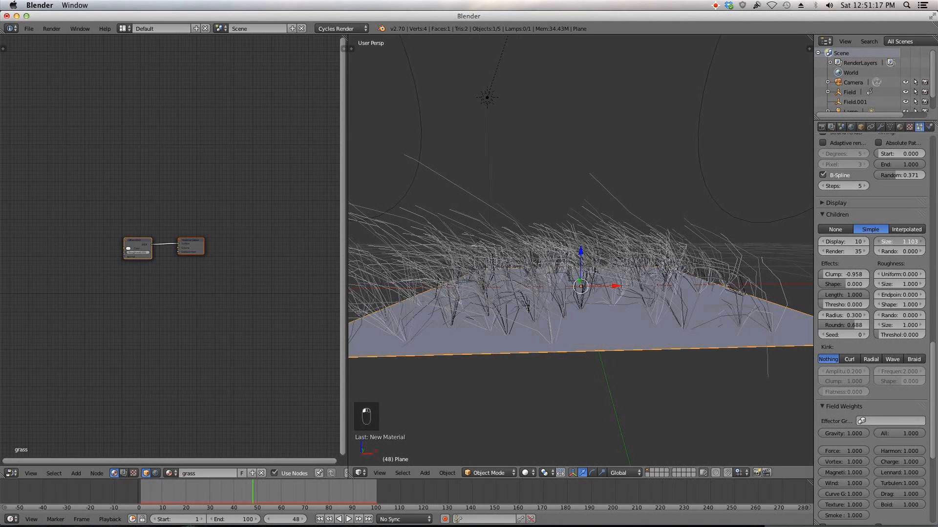
drag(893, 243, 895, 242)
drag(902, 286, 892, 295)
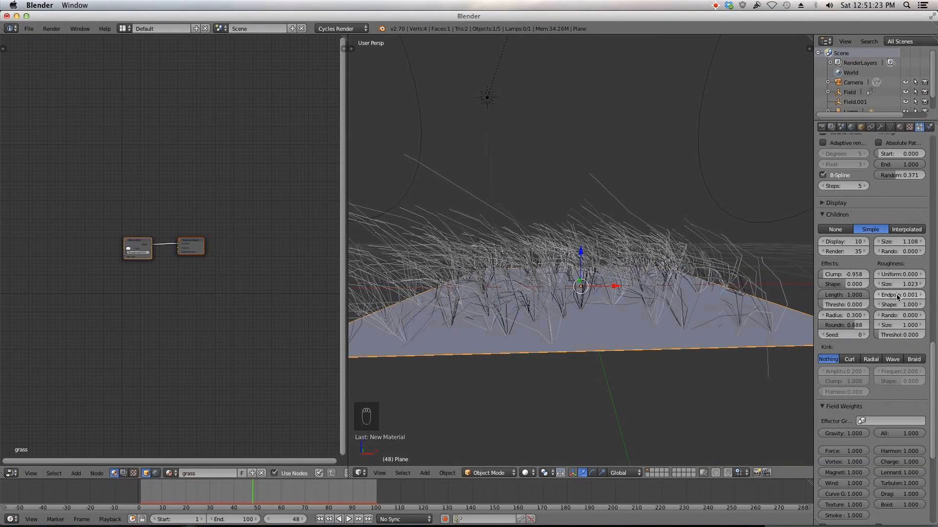
Step: Set the children's clump Shape to -0.229
scroll(699, 295, down, 1)
middle_drag(698, 295, 660, 327)
drag(848, 286, 838, 285)
middle_drag(620, 340, 639, 307)
Step: Set the emitter geometry Normal velocity to 0.05
scroll(877, 300, up, 5)
scroll(877, 300, up, 10)
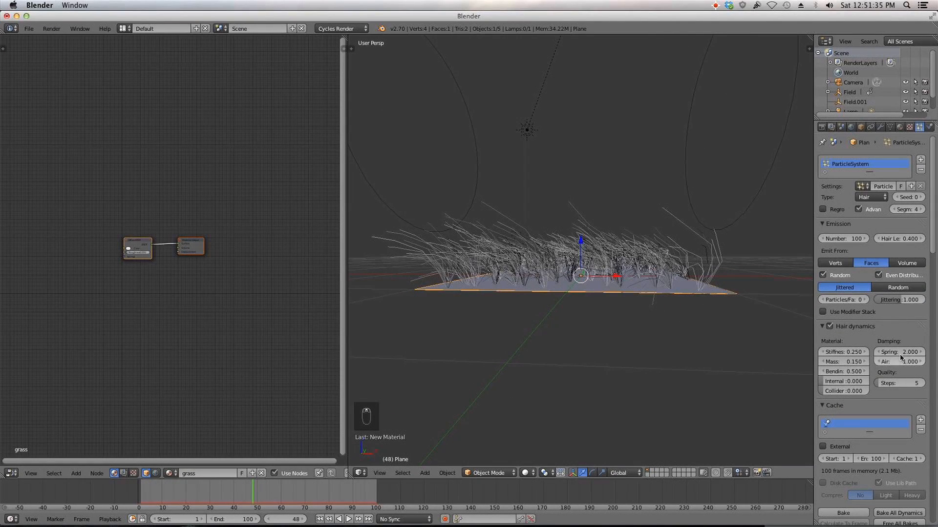
scroll(869, 425, down, 8)
scroll(867, 435, down, 3)
click(847, 360)
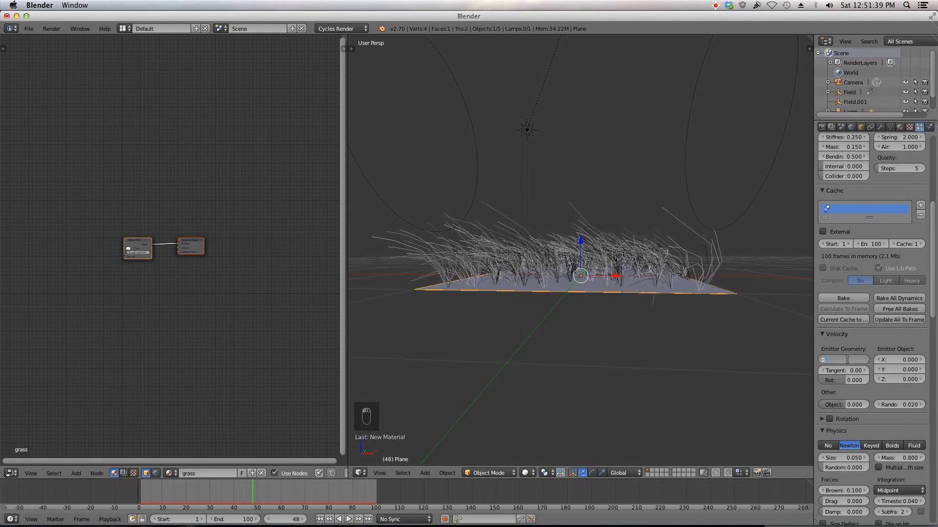
text(0.05)
key(Return)
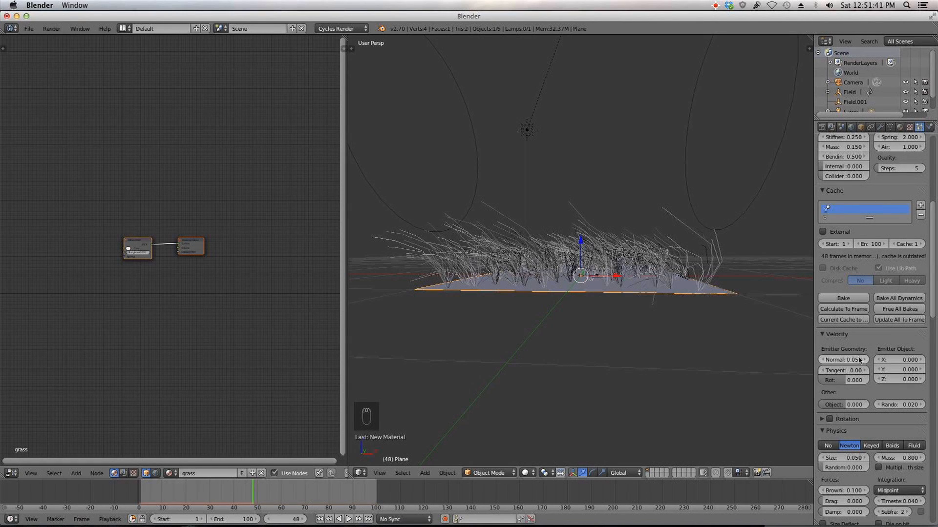
Step: Set the hair length to 0.1
scroll(860, 360, up, 11)
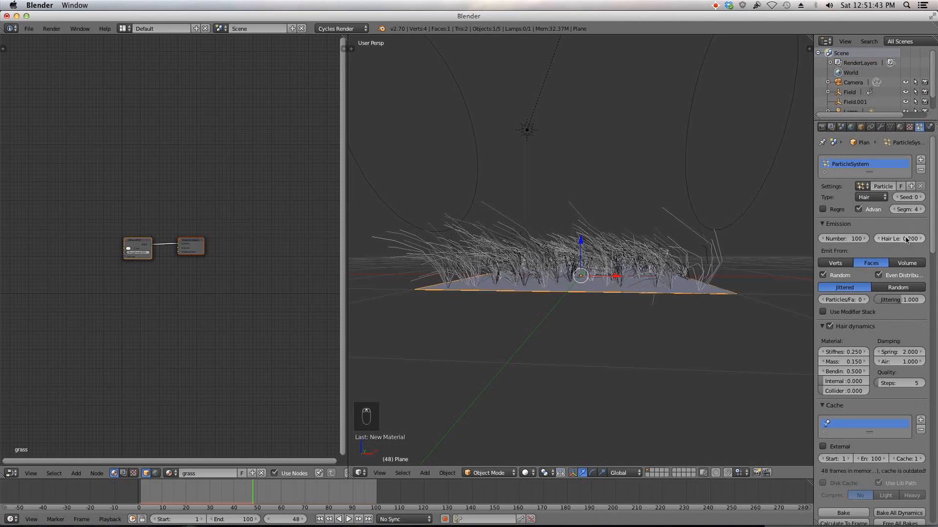
scroll(903, 252, down, 1)
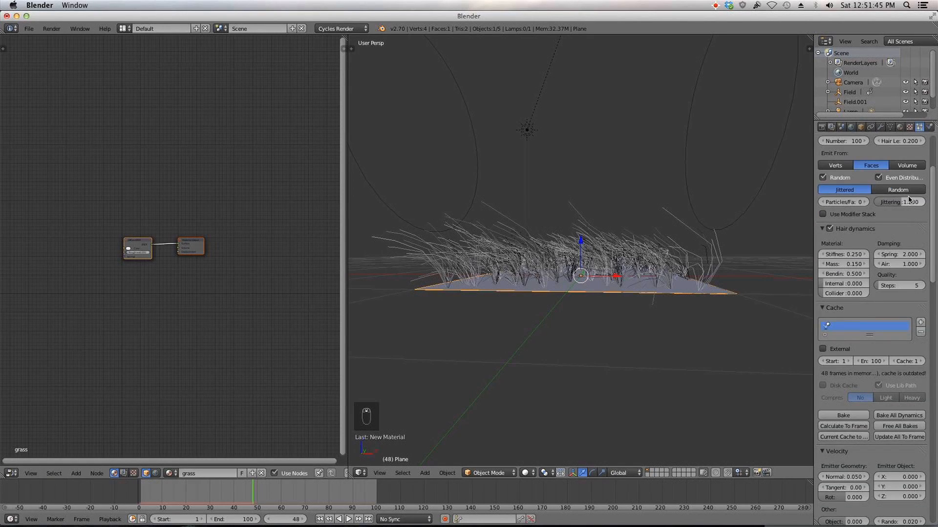
scroll(909, 455, down, 12)
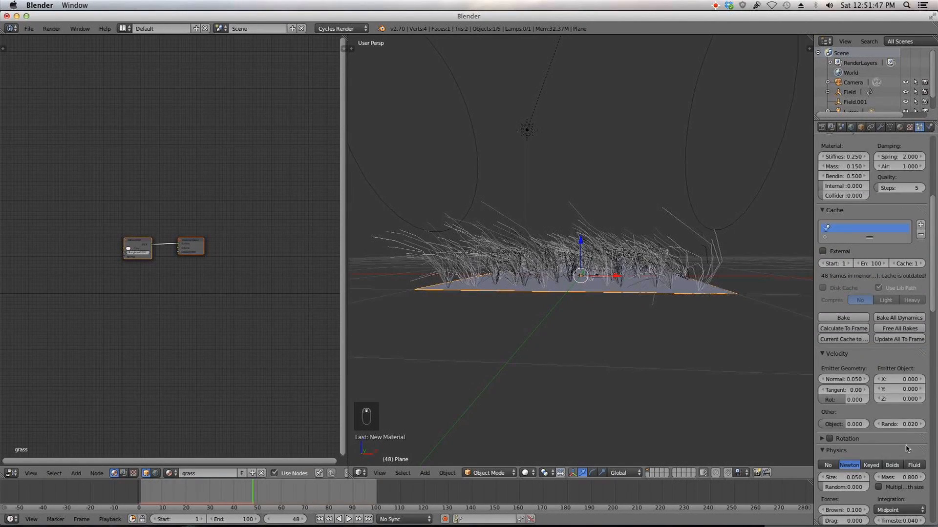
scroll(908, 476, down, 7)
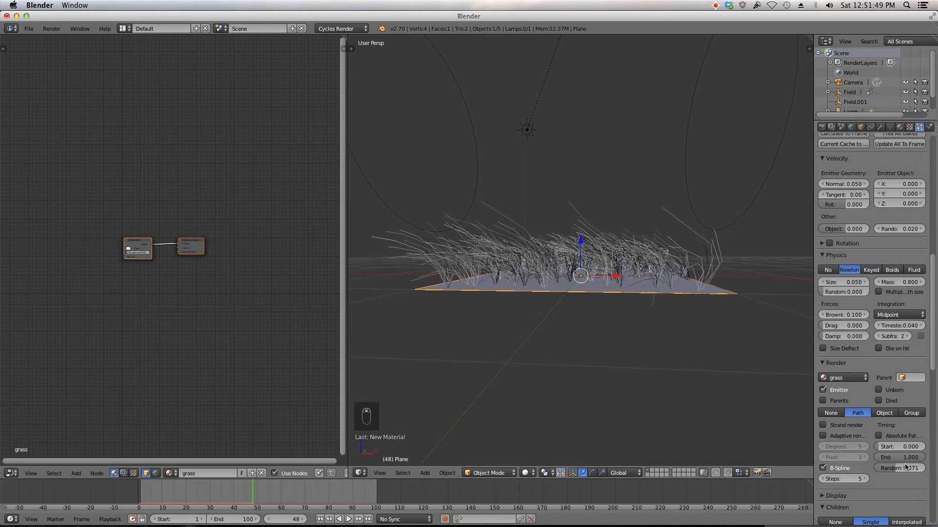
scroll(907, 459, up, 20)
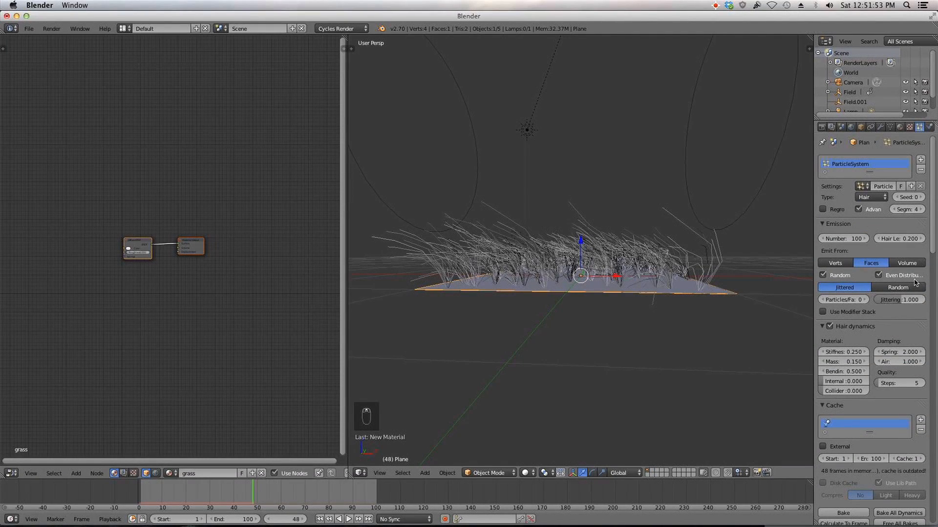
click(899, 238)
text(0.1)
key(Return)
Step: Play the hair simulation from the first frame and return to frame 1
click(320, 519)
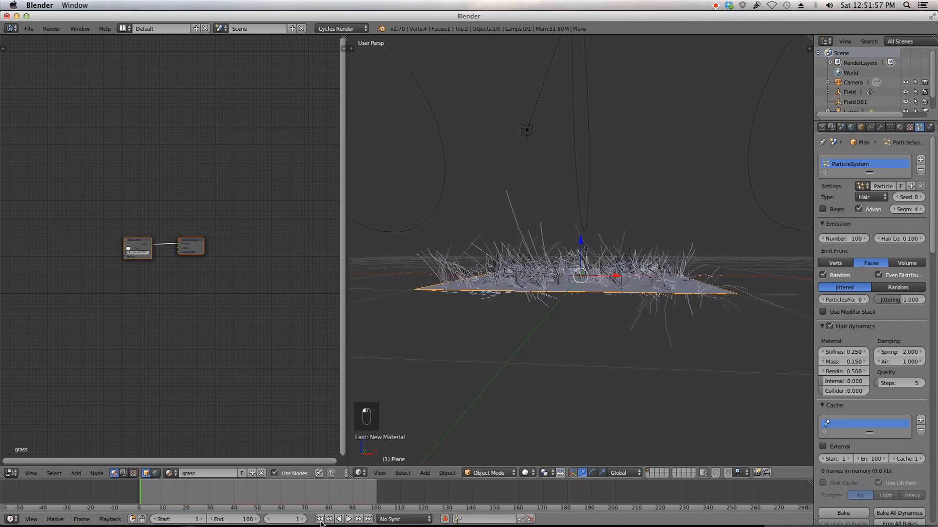
click(349, 519)
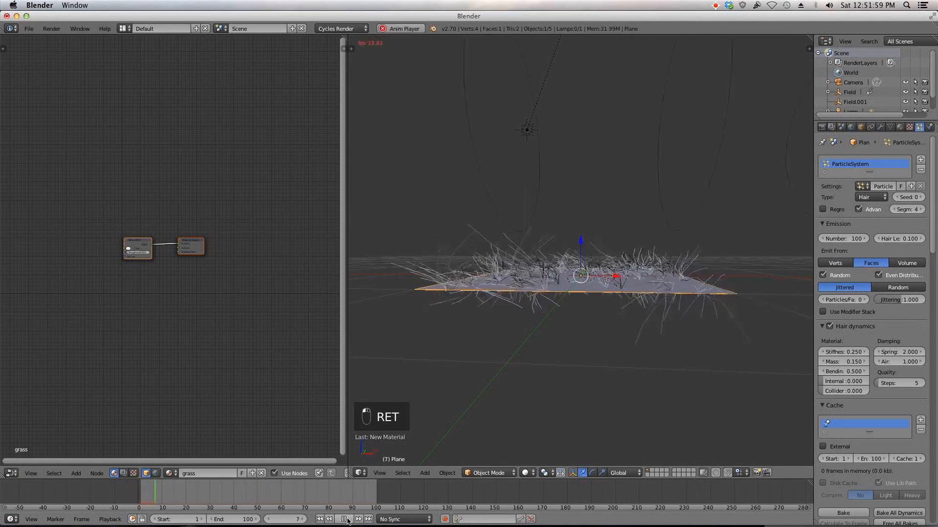
click(321, 519)
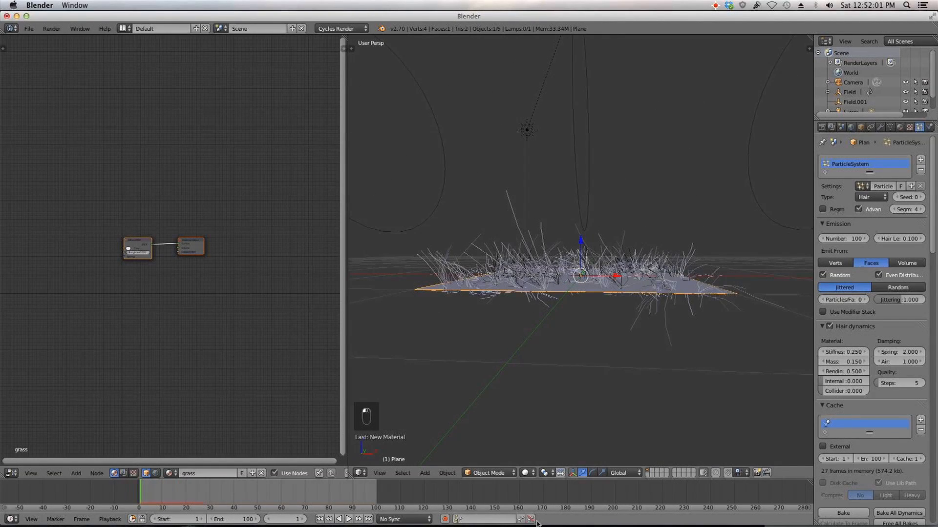
Step: Reset the hair length to 0.400 and the Normal velocity to 0.100
scroll(872, 293, down, 5)
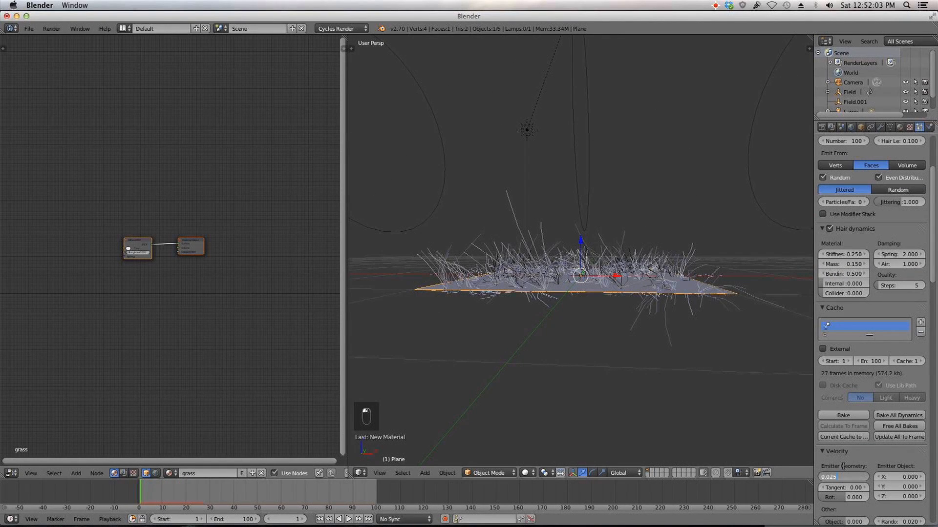
key(BackSpace)
key(BackSpace)
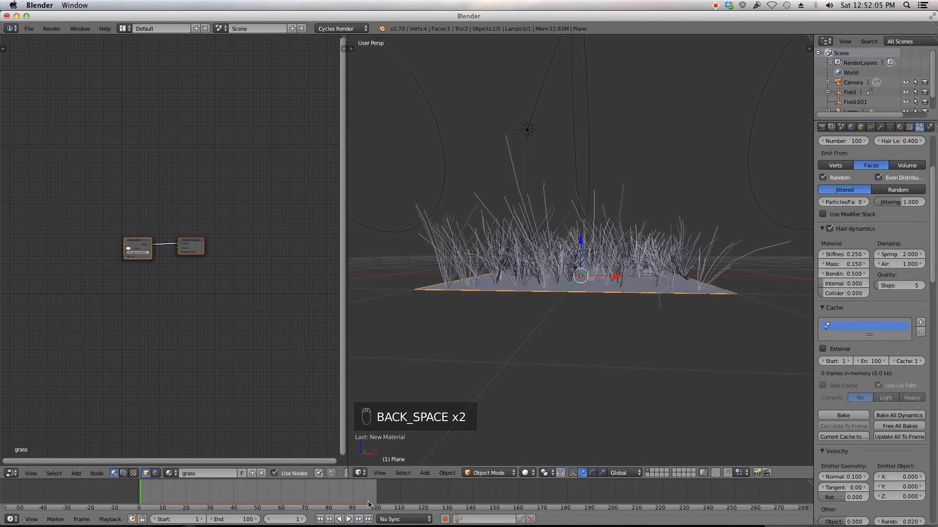
Step: Play the hair animation and stop it at frame 77
click(350, 519)
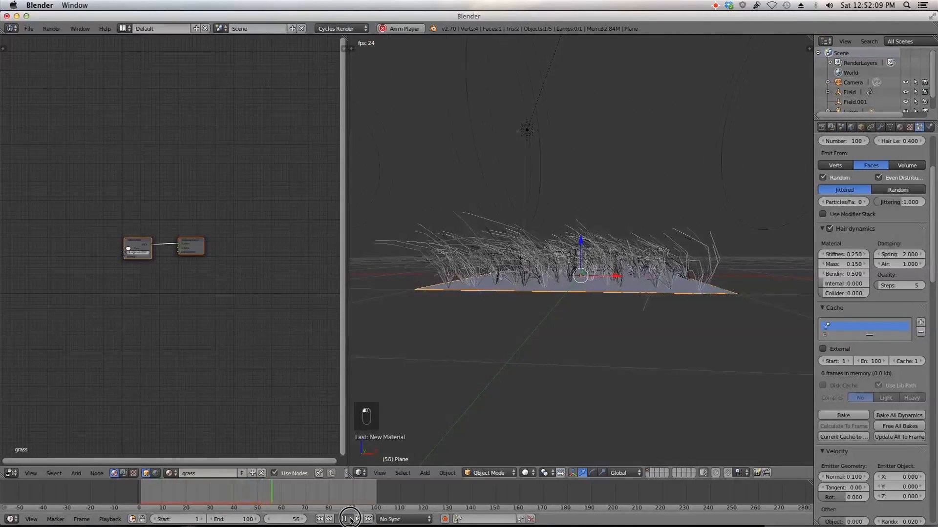
click(350, 520)
Step: Preview the grass through the camera in Rendered shading, then switch the viewport back to Solid shading
mouse_move(630, 323)
middle_down()
mouse_move(633, 351)
mouse_move(617, 324)
middle_up()
scroll(617, 324, up, 5)
scroll(615, 124, down, 7)
scroll(647, 132, down, 3)
scroll(642, 132, up, 4)
middle_drag(638, 169, 650, 157)
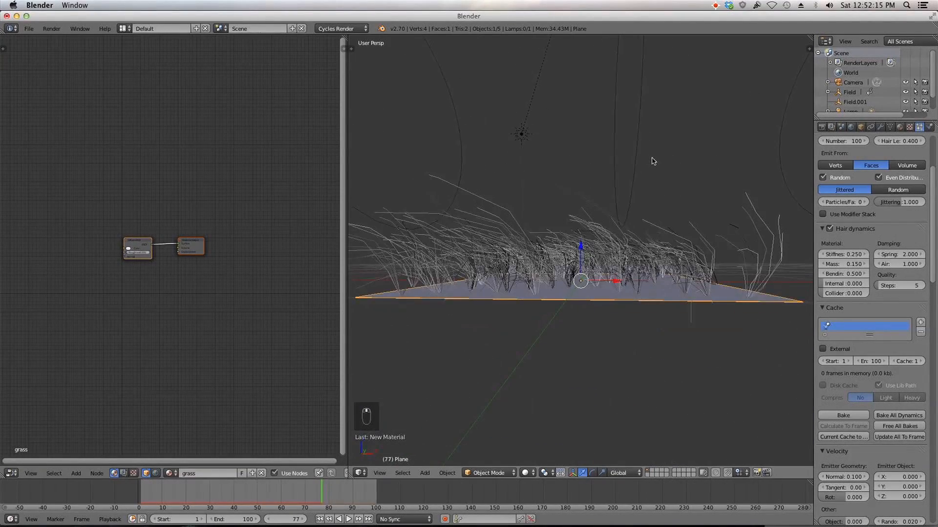
key(KP_0)
key(KP_0)
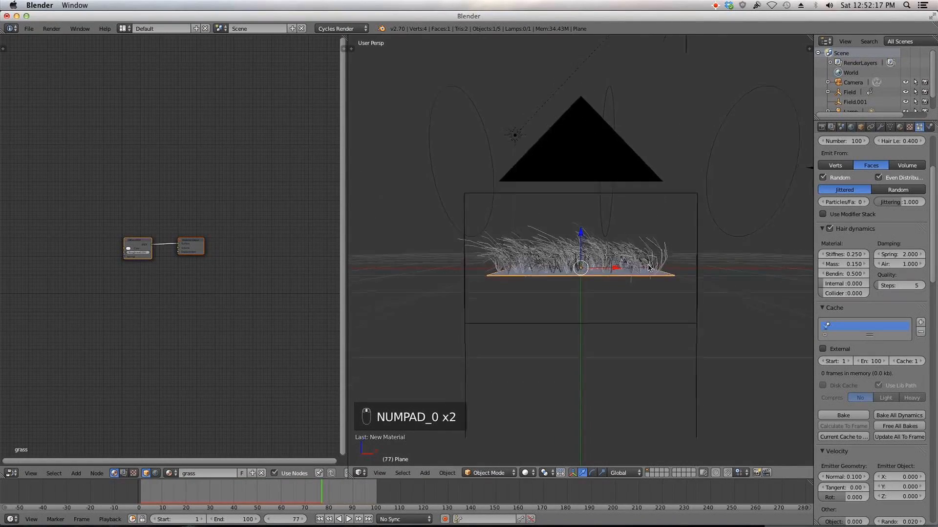
click(527, 473)
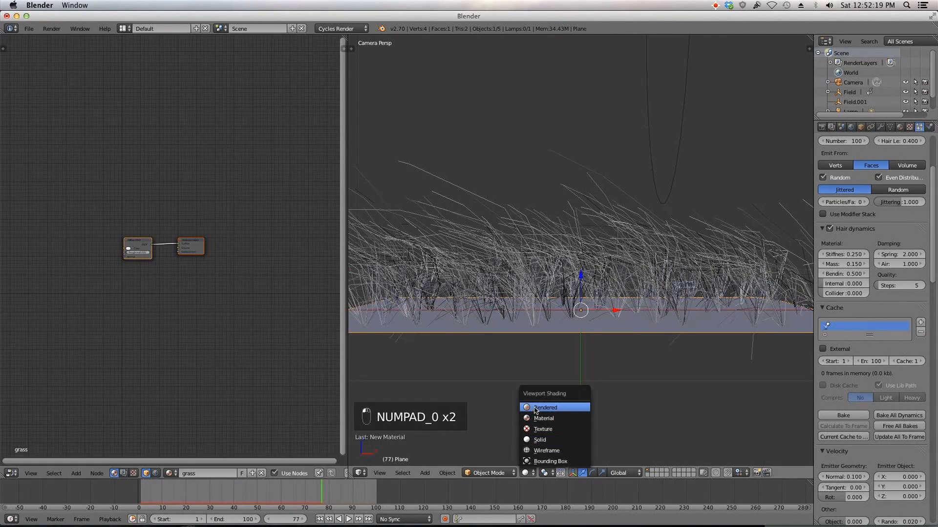
click(536, 408)
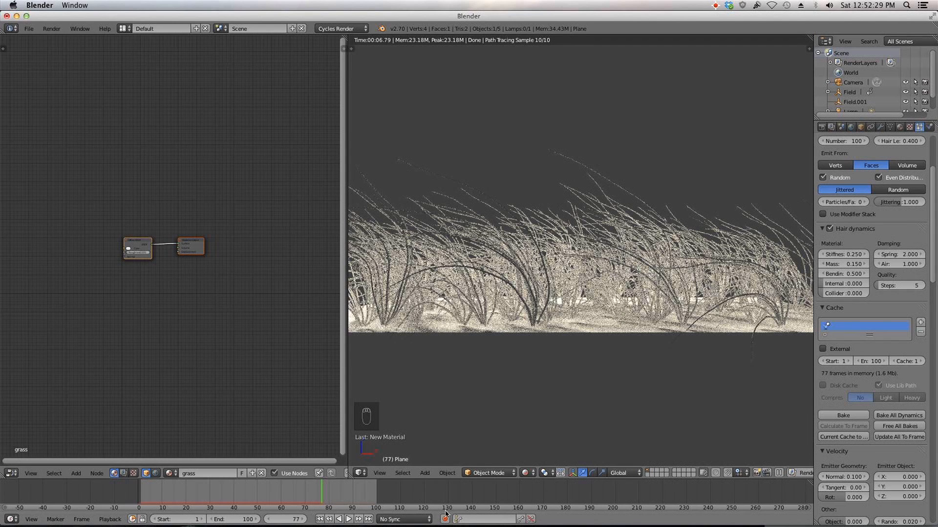
click(525, 473)
click(532, 442)
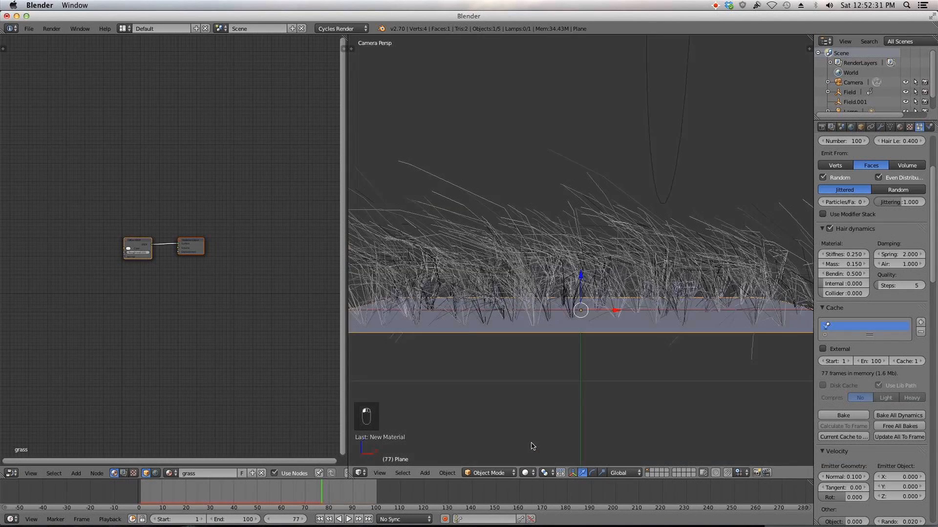
Step: Set the viewport Display amount of children to 0
scroll(878, 497, down, 15)
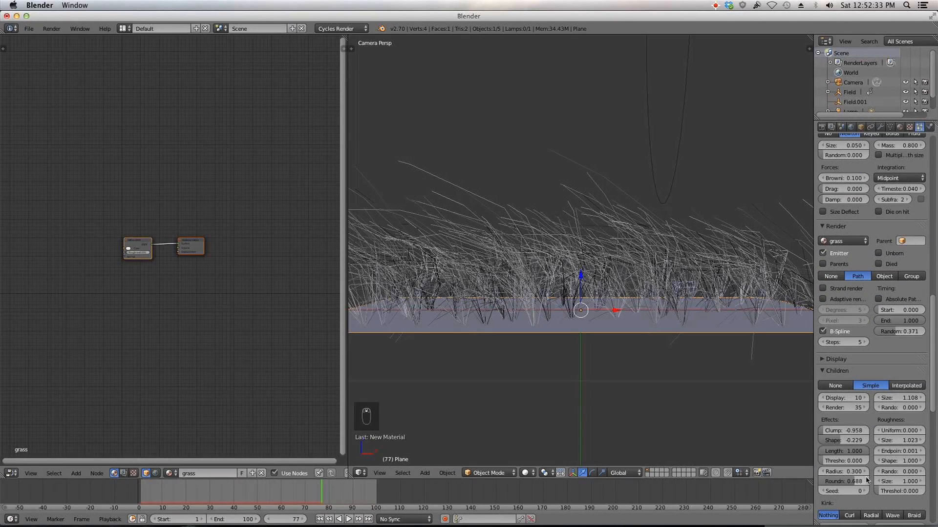
click(850, 398)
text(0)
key(Return)
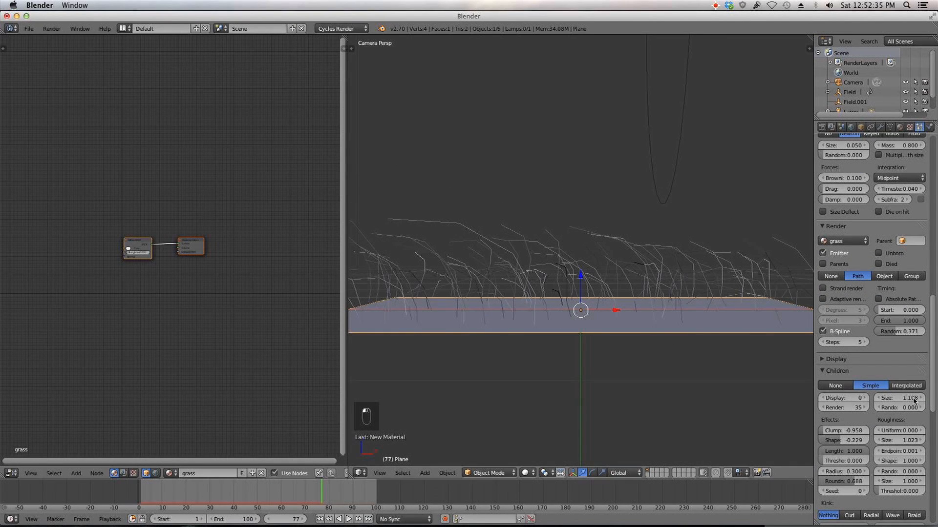
Step: Select the camera, set its focal length to 18 mm and apply the Canon APS-C sensor preset
middle_drag(703, 353, 687, 358)
right_click(661, 361)
scroll(674, 360, down, 8)
middle_drag(639, 358, 693, 295)
click(880, 127)
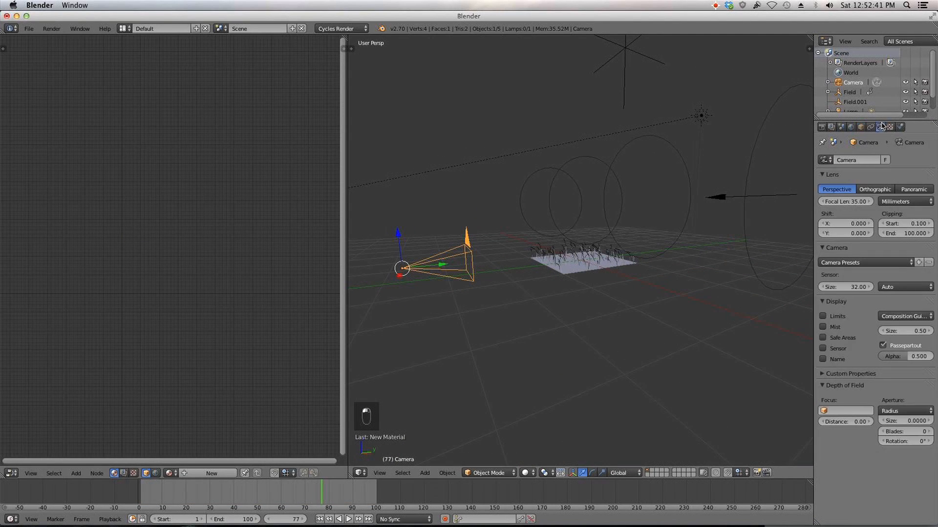
click(852, 202)
text(18)
key(Return)
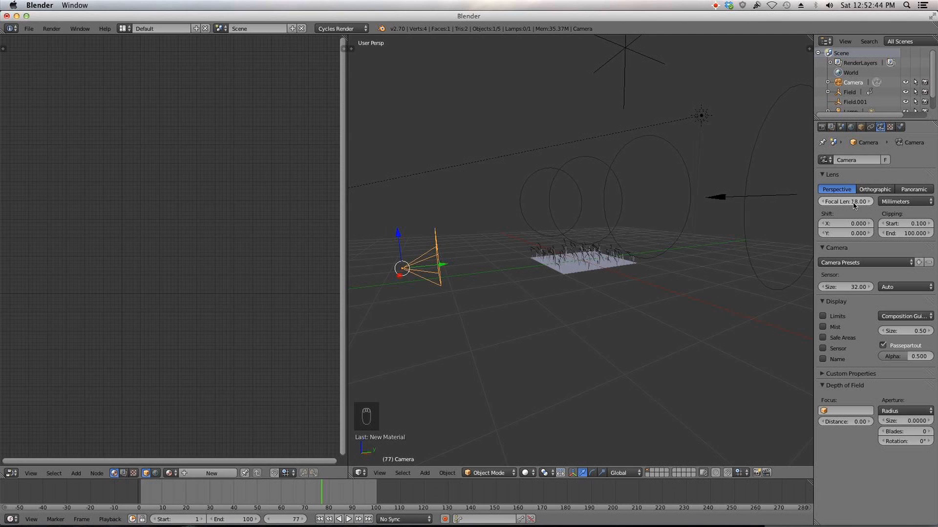
click(850, 262)
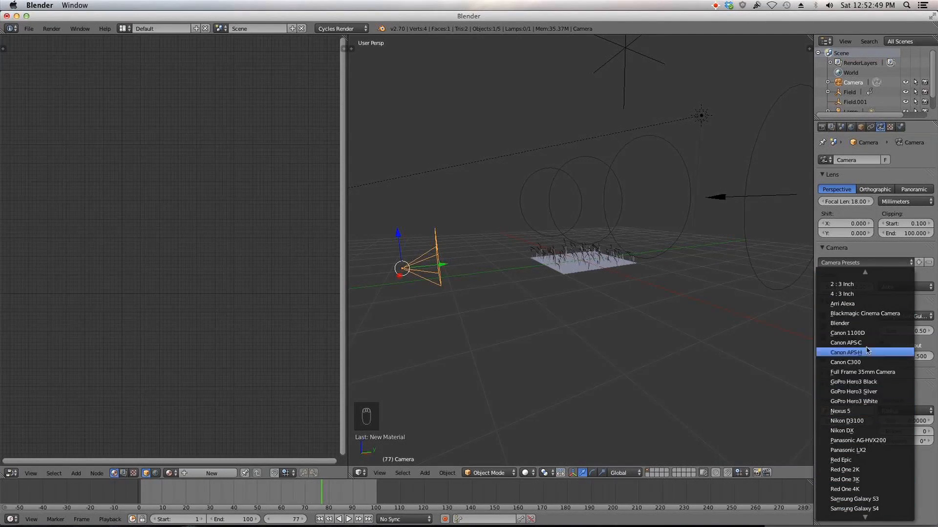
click(869, 344)
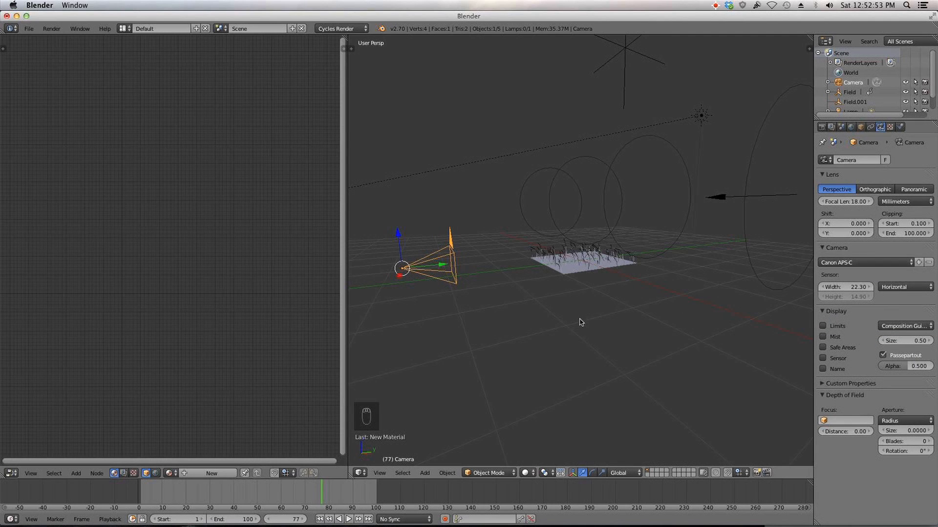
Step: Move the camera closer to the grass plane and look through the camera view
drag(433, 270, 498, 263)
middle_drag(498, 263, 570, 285)
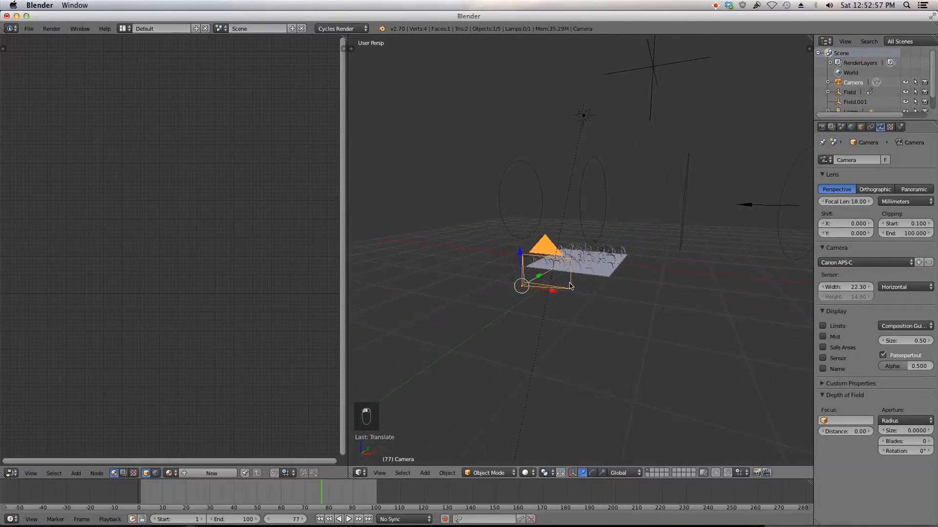
key(KP_0)
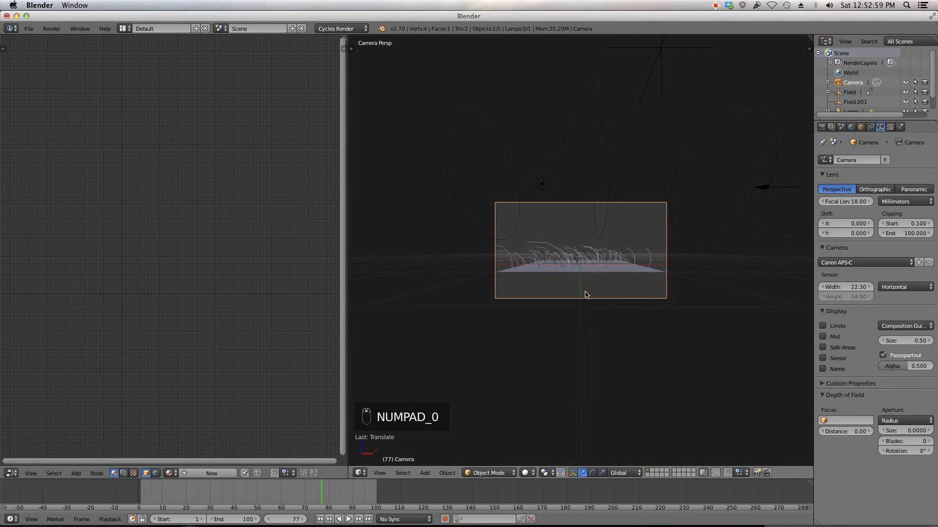
Step: Move the camera forward along its local Z axis toward the grass
scroll(586, 295, up, 3)
key(g)
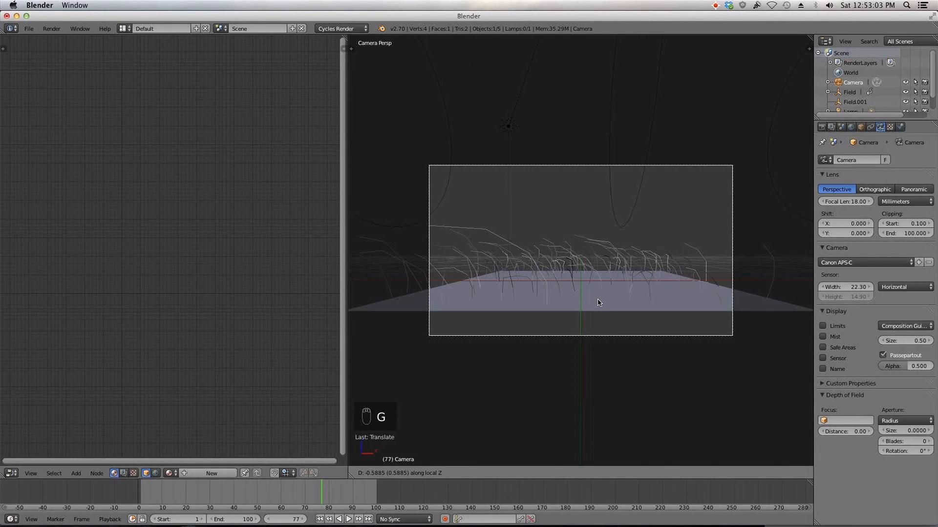
click(597, 304)
Step: Select the plane, open its grass material in the node editor and rearrange the Diffuse BSDF and Material Output nodes
right_click(583, 312)
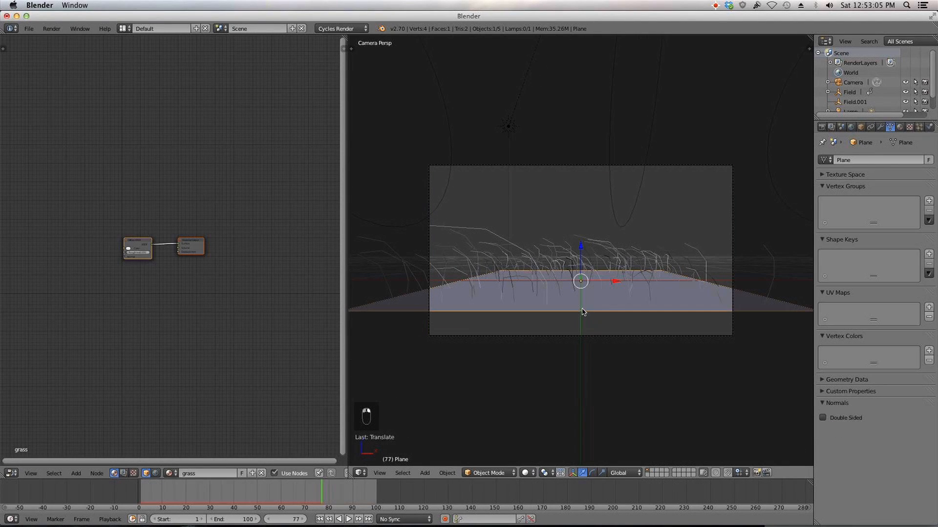
click(903, 127)
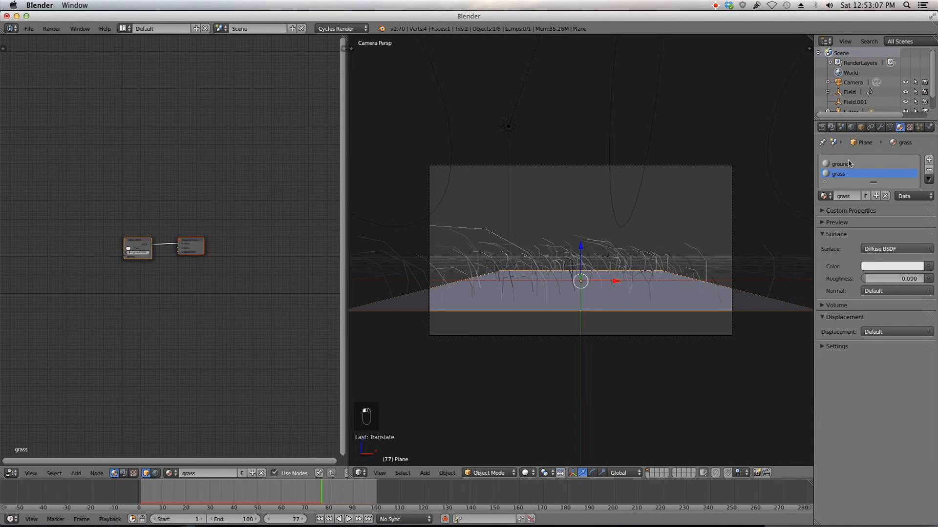
scroll(159, 249, up, 5)
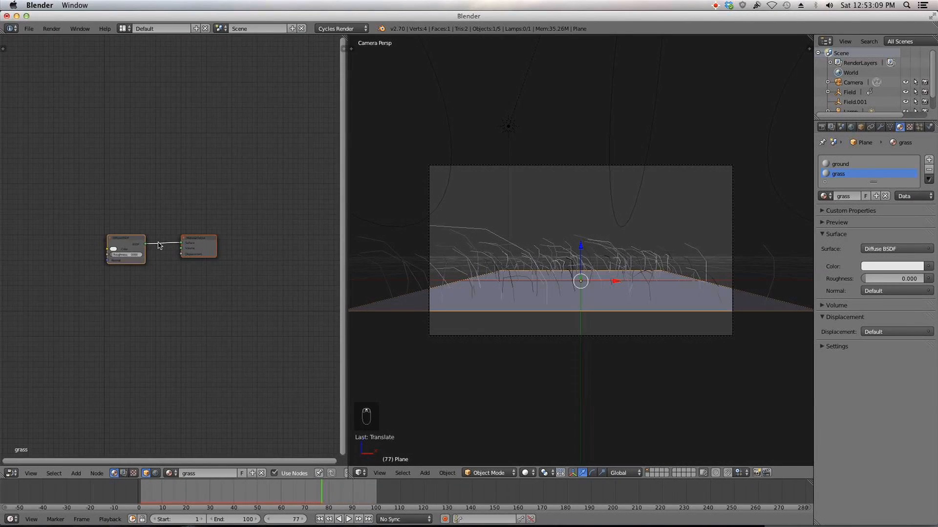
middle_drag(135, 250, 180, 226)
click(111, 205)
drag(125, 205, 149, 195)
scroll(153, 201, down, 3)
middle_drag(152, 200, 223, 206)
scroll(191, 224, down, 2)
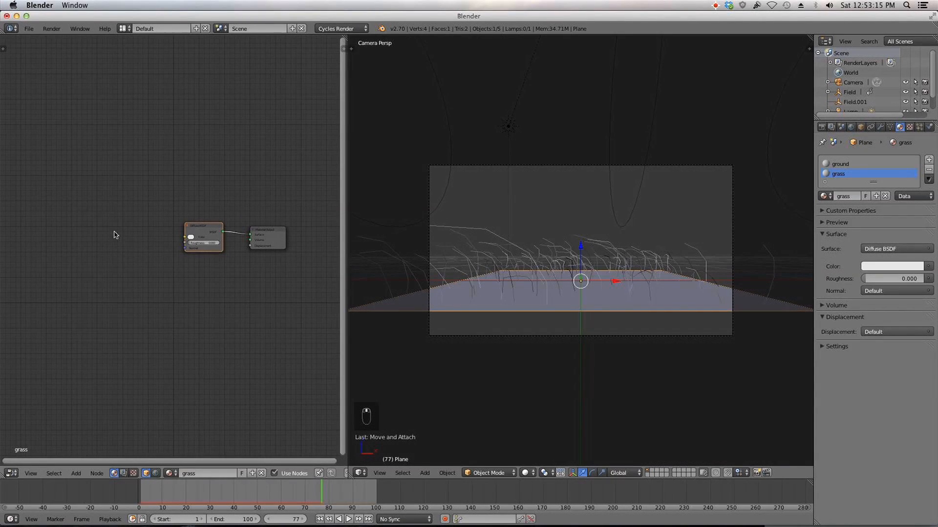
Step: Add a Hair Info input node to the grass material
key(shift+a)
mouse_move(109, 253)
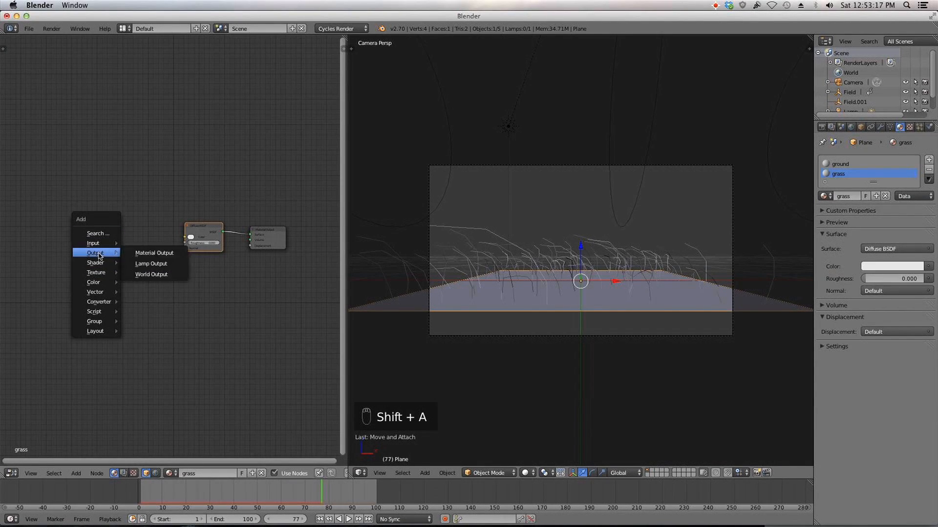
click(178, 360)
click(8, 284)
middle_drag(52, 285, 98, 260)
scroll(99, 260, up, 5)
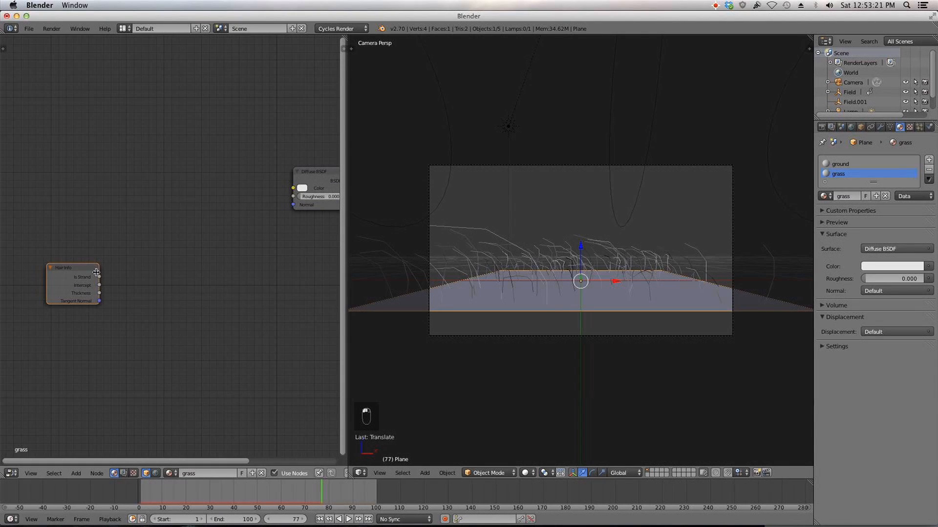
Step: Add a ColorRamp node and connect the Hair Info Intercept output to its Fac input
key(shift+a)
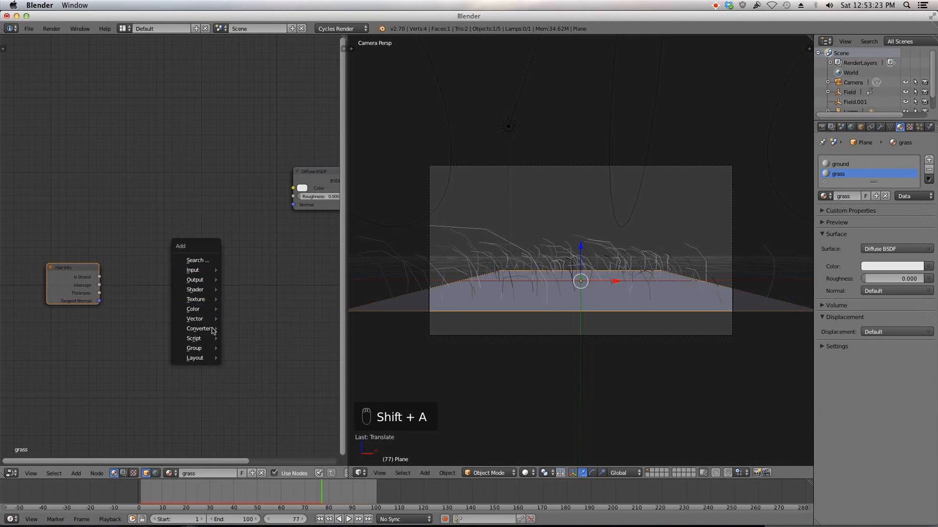
mouse_move(213, 330)
click(248, 339)
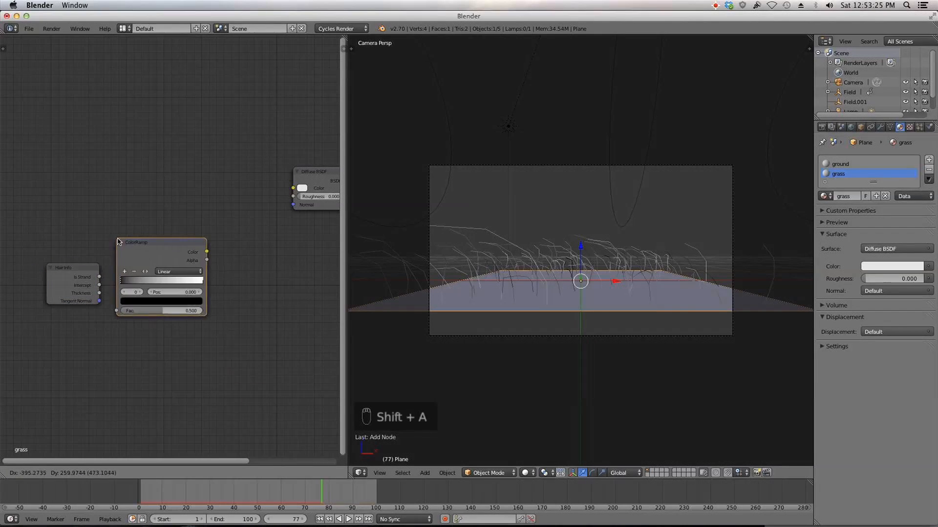
click(119, 243)
drag(99, 286, 119, 315)
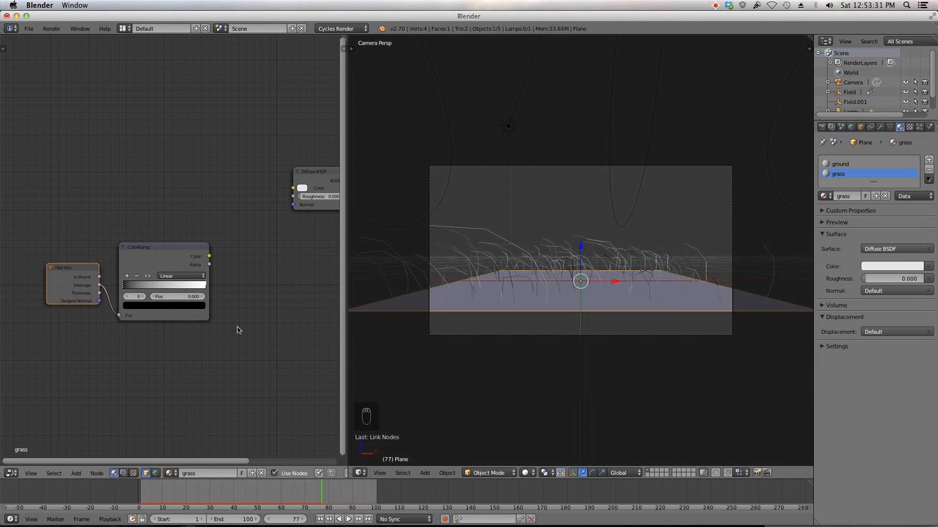
Step: Move the first ColorRamp stop to about 0.08 and colour it dark brown
mouse_move(133, 289)
mouse_down()
mouse_move(151, 292)
mouse_move(130, 287)
mouse_up()
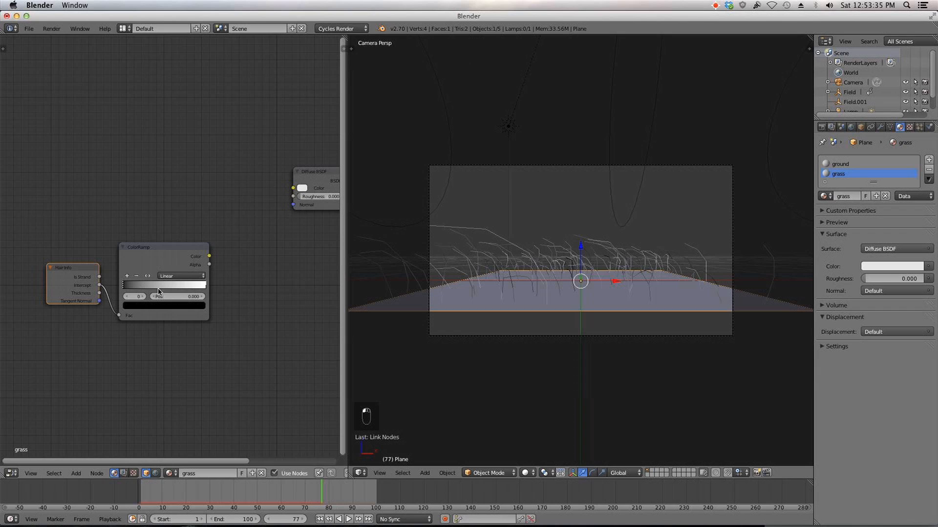
click(205, 288)
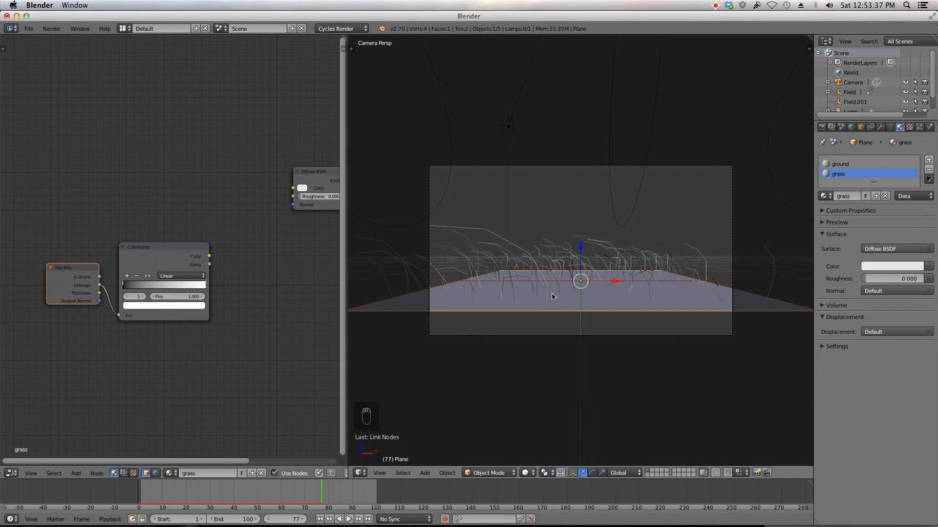
scroll(210, 296, up, 3)
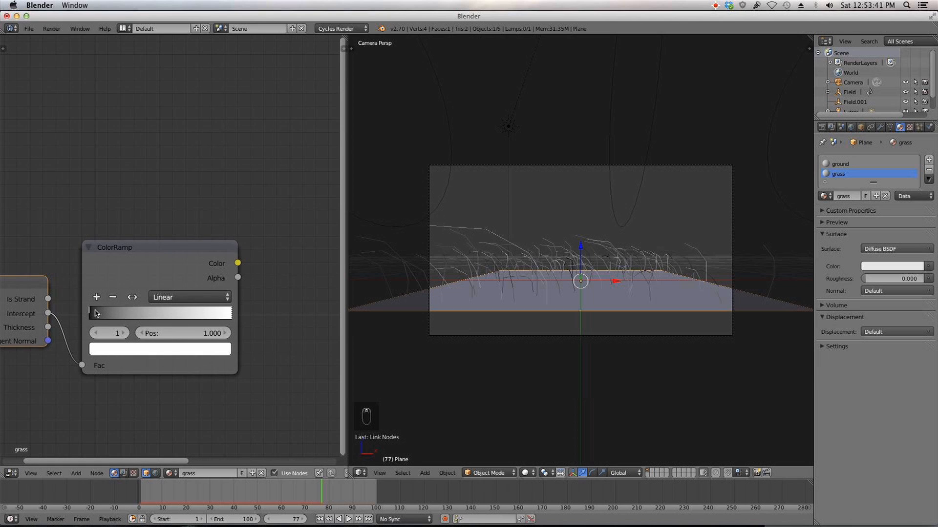
click(90, 313)
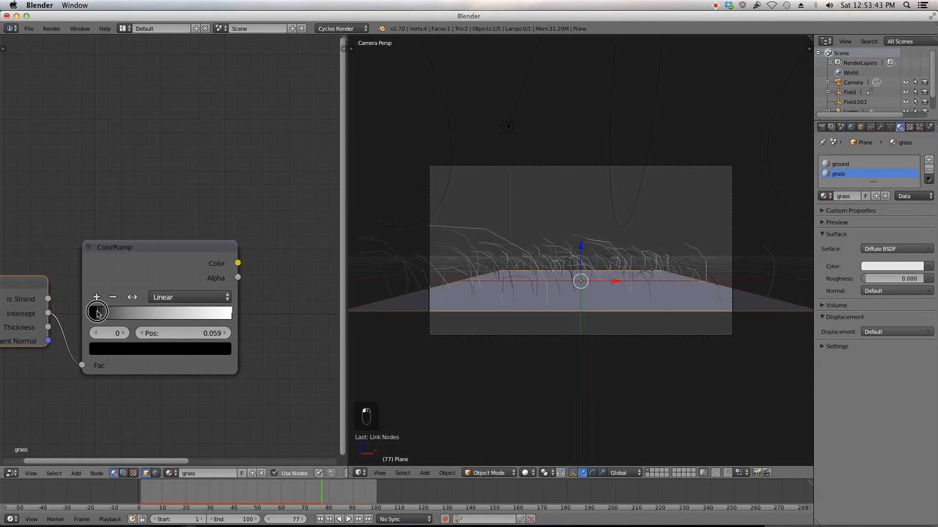
click(231, 314)
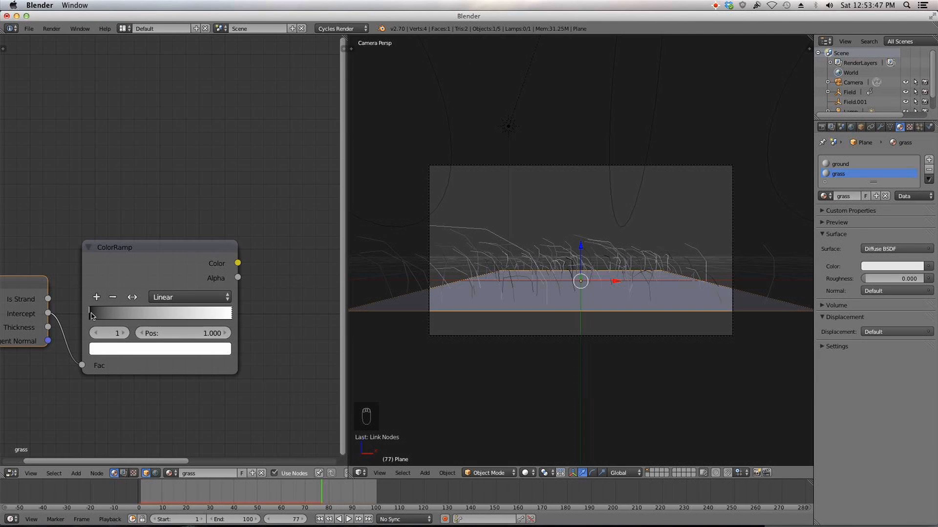
drag(91, 316, 101, 315)
click(128, 350)
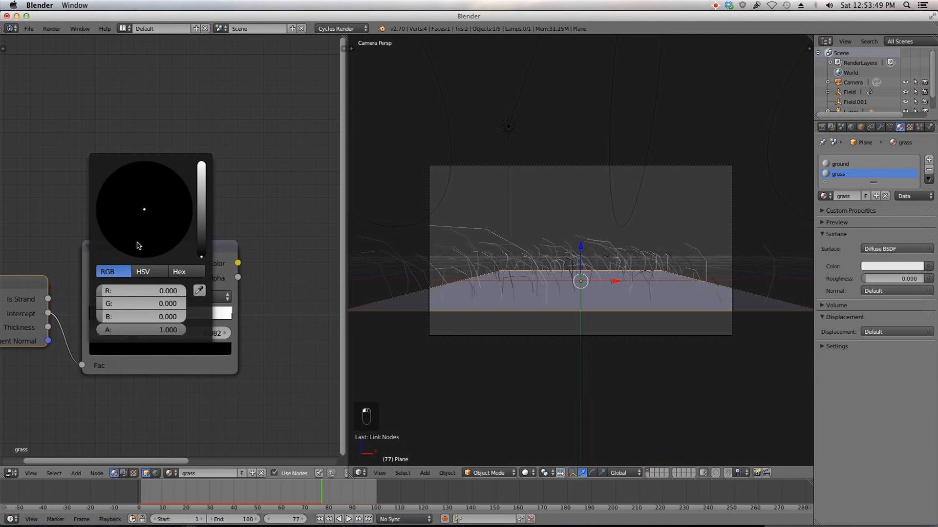
click(201, 225)
drag(130, 227, 122, 233)
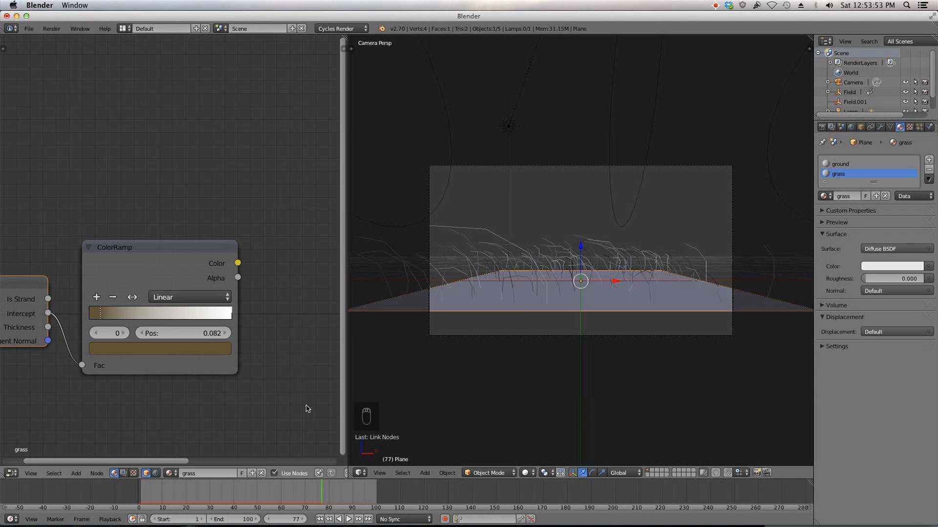
Step: Add a second ColorRamp stop at about 0.18 and colour it dark green
ctrl+click(125, 315)
drag(126, 315, 115, 315)
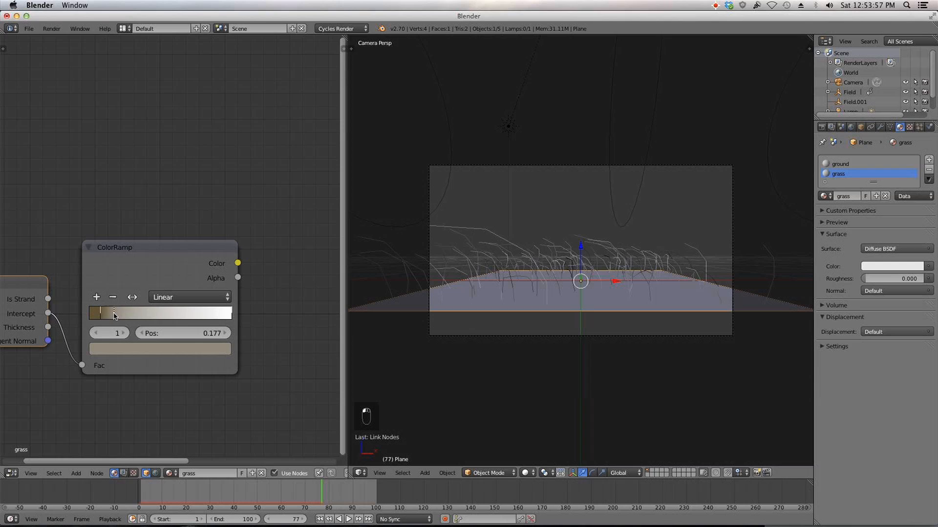
click(133, 352)
click(115, 207)
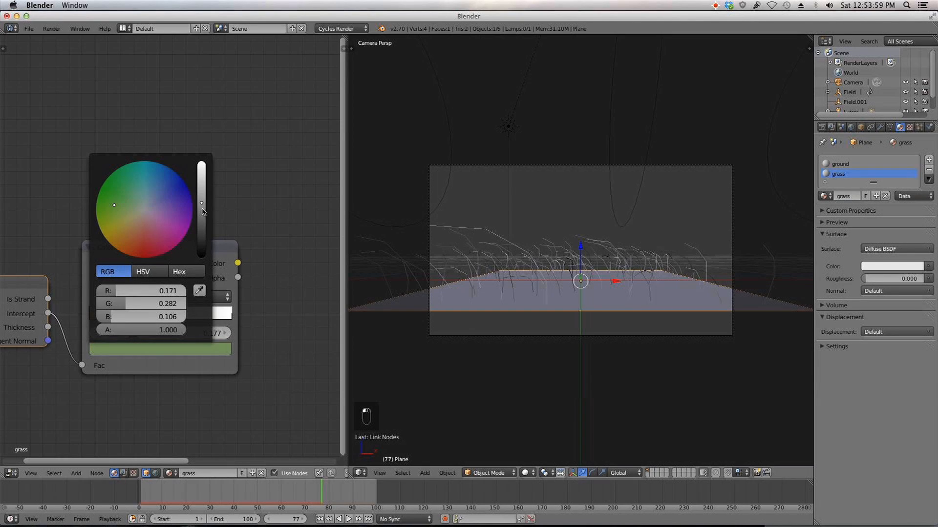
drag(203, 211, 201, 226)
drag(112, 192, 107, 194)
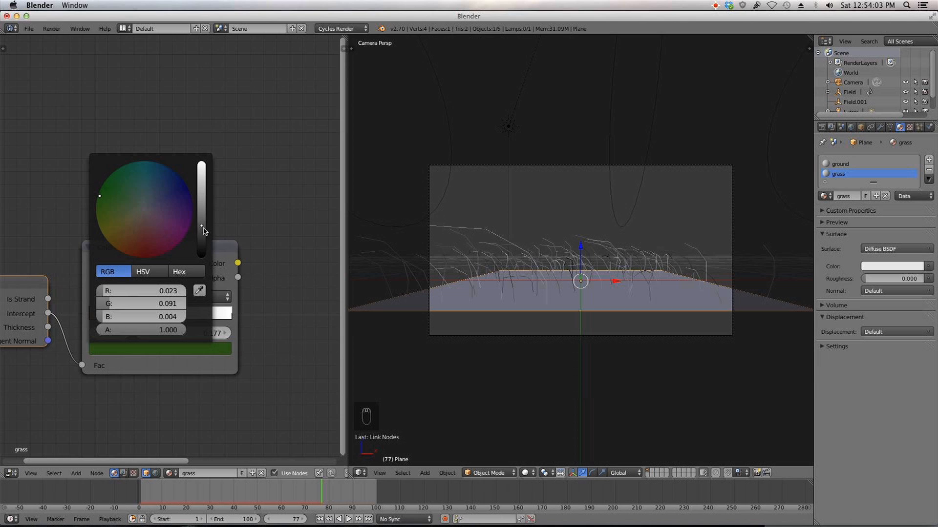
drag(110, 205, 106, 206)
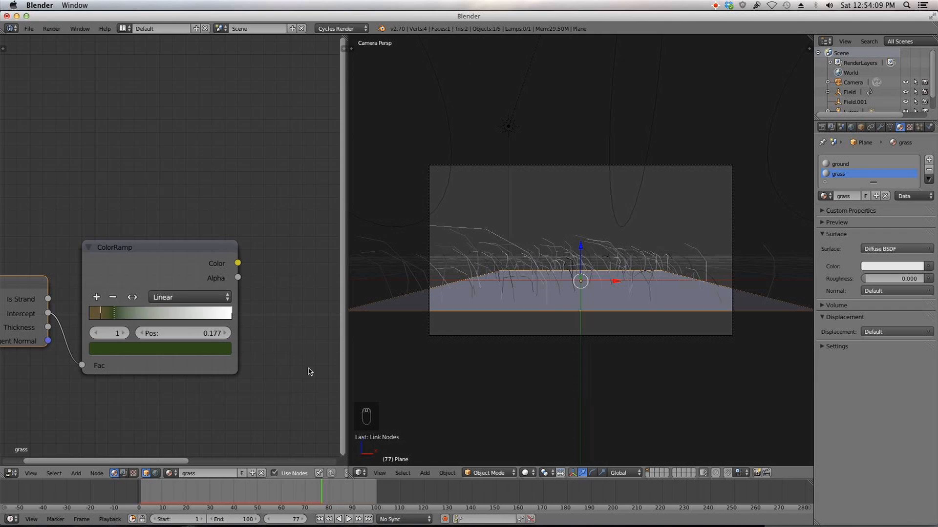
click(151, 353)
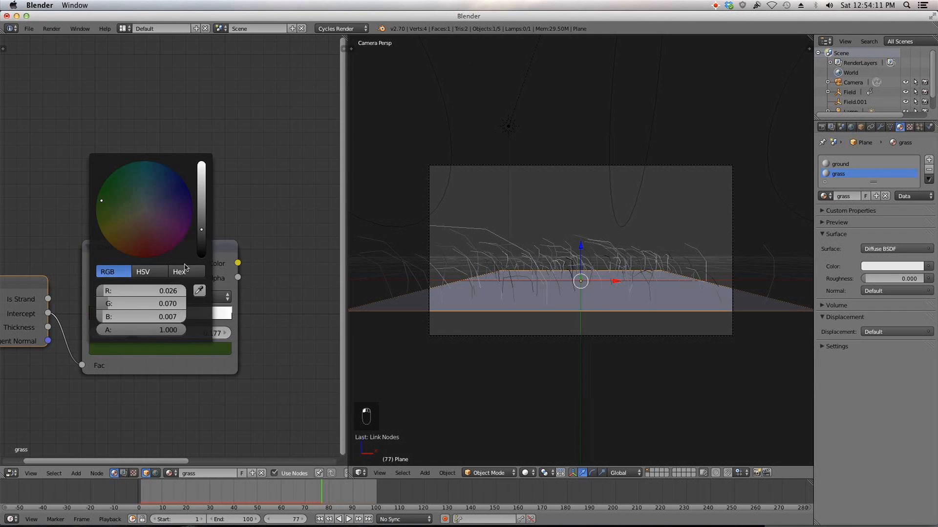
drag(200, 229, 201, 234)
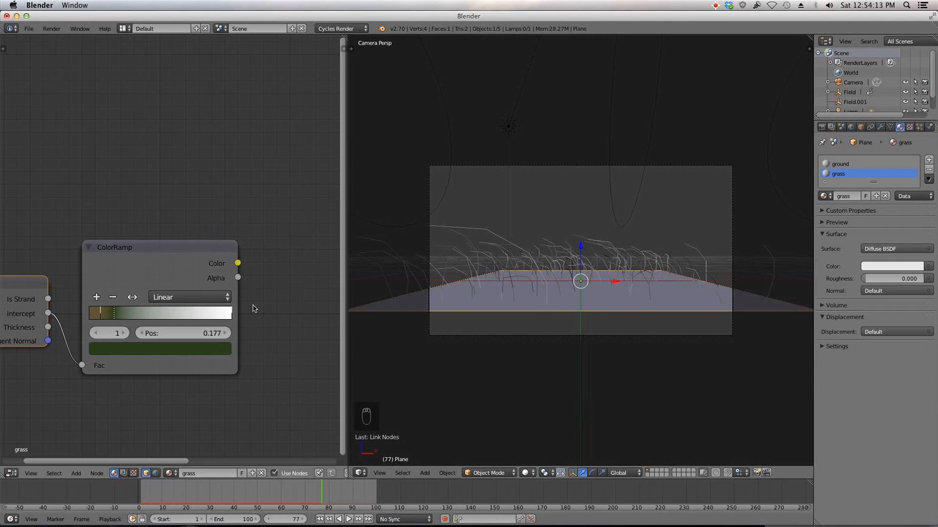
Step: Add a third ColorRamp stop near the end, colour it green and move it to about 0.97
click(223, 314)
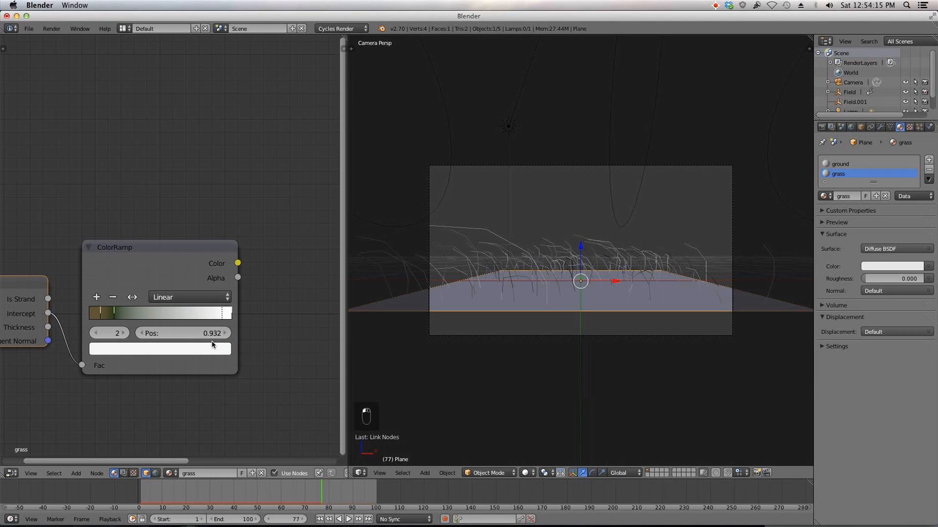
click(211, 350)
click(104, 201)
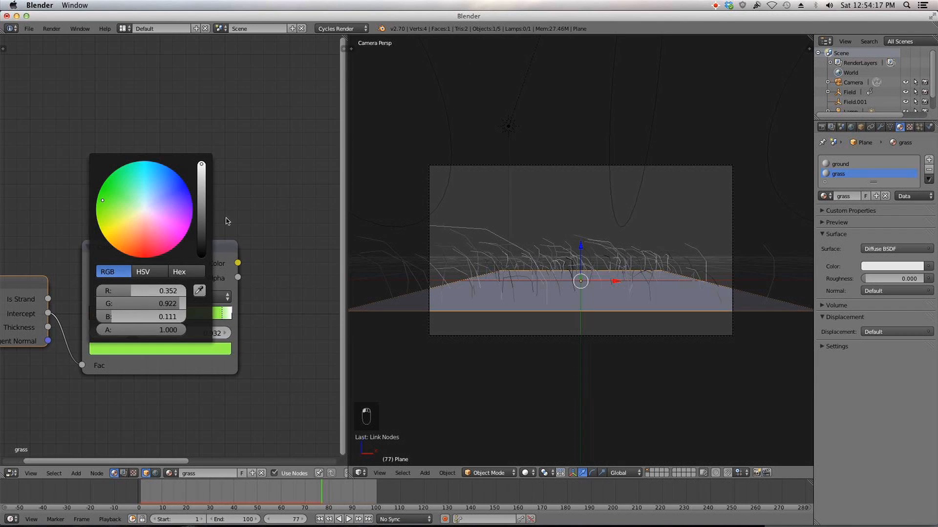
drag(205, 205, 201, 218)
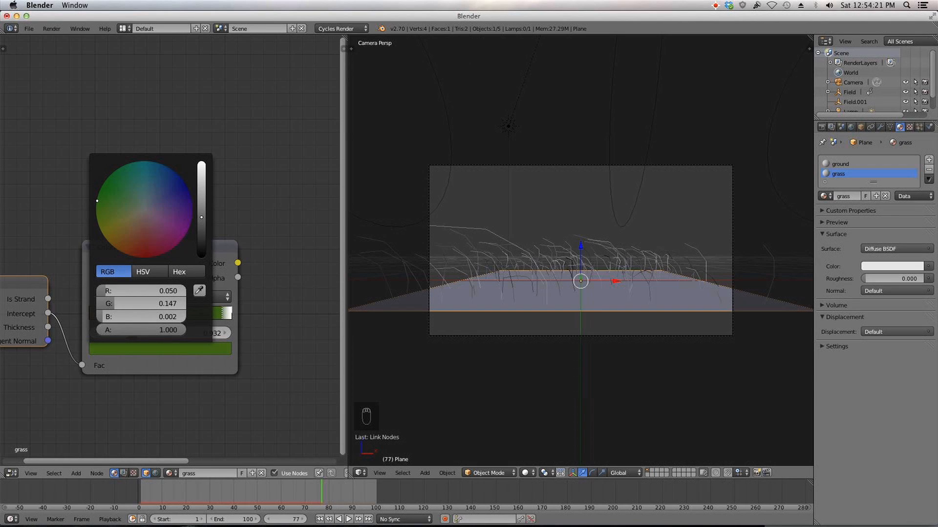
click(202, 347)
drag(230, 316, 229, 312)
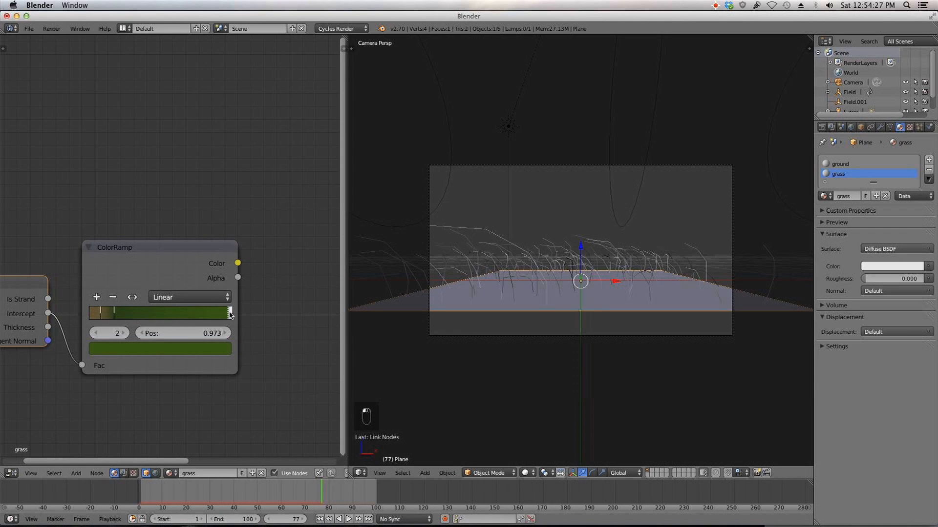
Step: Colour the last ColorRamp stop at 1.0 a pale yellow-green
click(230, 315)
click(215, 350)
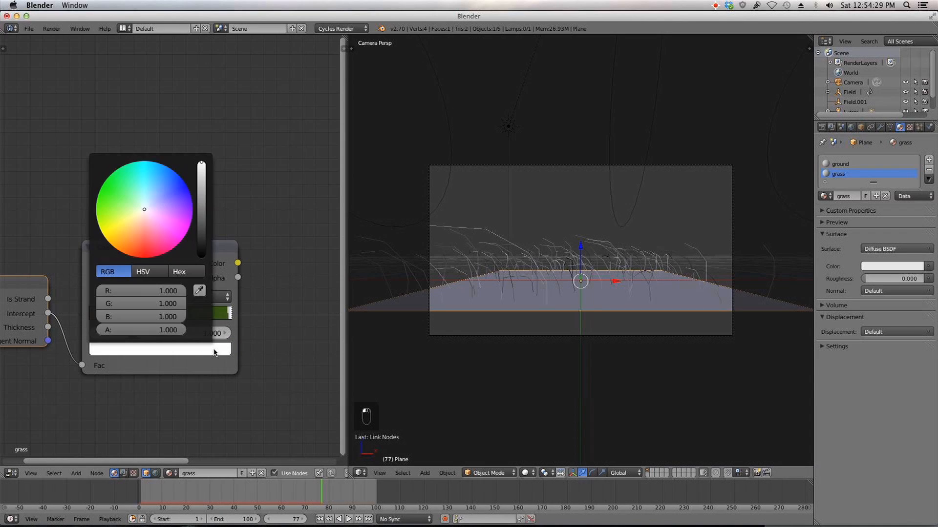
click(114, 225)
drag(113, 222, 105, 223)
drag(201, 197, 202, 202)
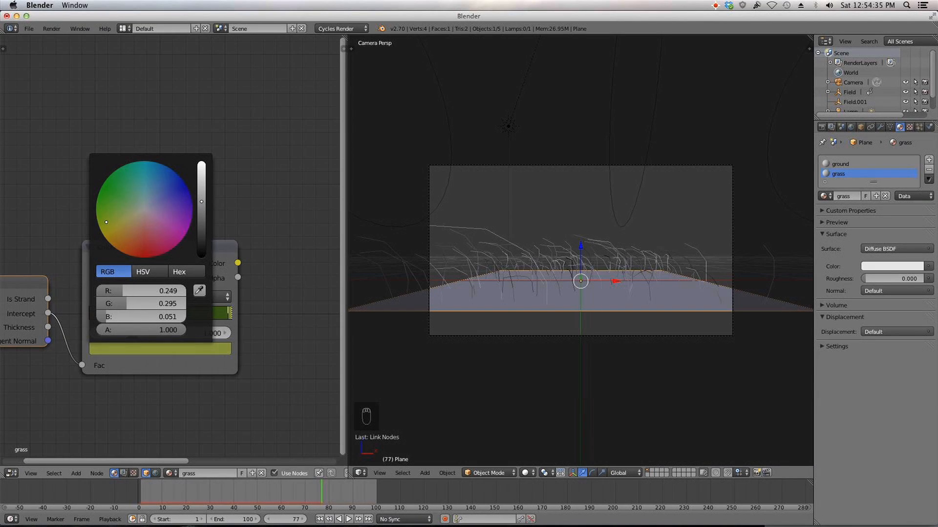
click(206, 345)
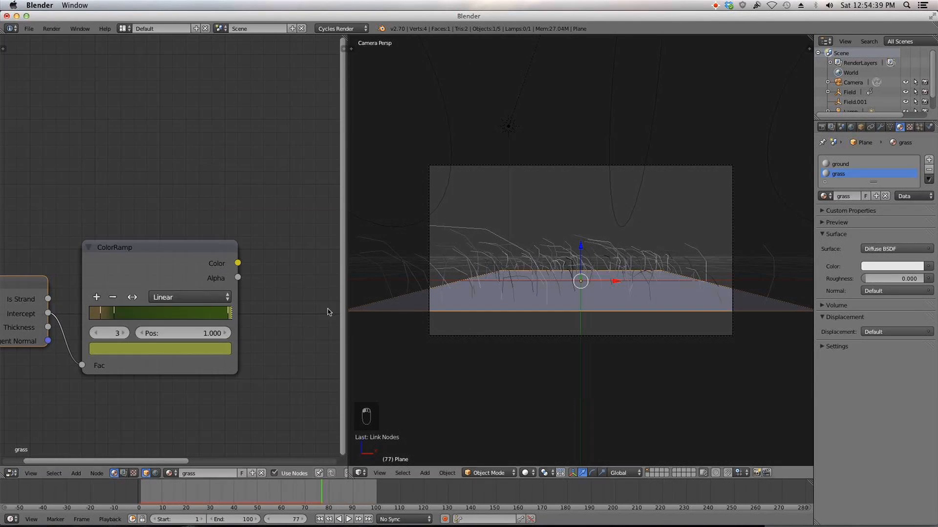
Step: Rearrange the nodes and connect the ColorRamp Color output to the Diffuse BSDF Color input
scroll(122, 304, down, 2)
drag(117, 295, 124, 294)
scroll(253, 310, down, 3)
middle_drag(225, 299, 177, 307)
scroll(176, 307, down, 2)
middle_drag(102, 274, 142, 271)
drag(82, 276, 1, 267)
drag(156, 255, 76, 237)
scroll(225, 255, down, 2)
middle_drag(199, 249, 235, 246)
scroll(181, 241, up, 1)
drag(165, 240, 307, 201)
scroll(253, 211, up, 1)
middle_drag(253, 210, 161, 226)
drag(239, 205, 198, 206)
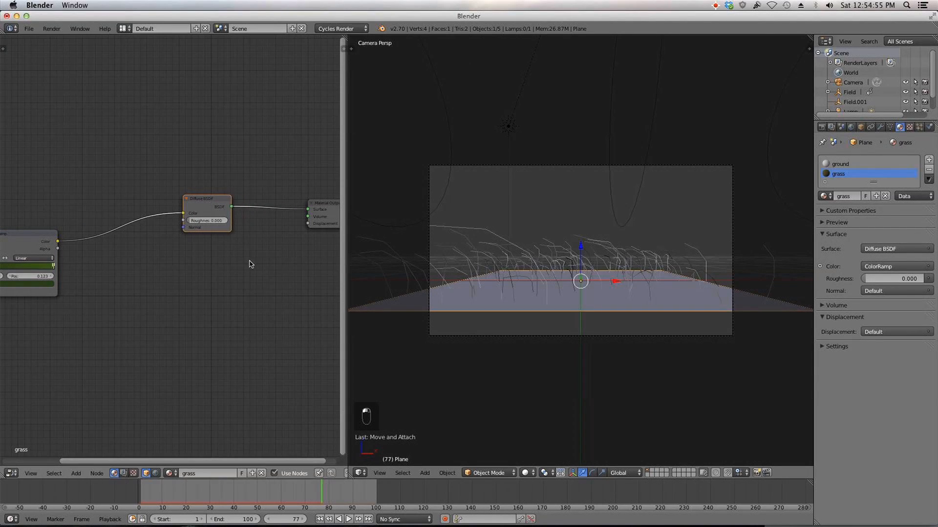
Step: Add a Translucent BSDF node and an Add Shader node to the grass material
key(shift+a)
mouse_move(254, 267)
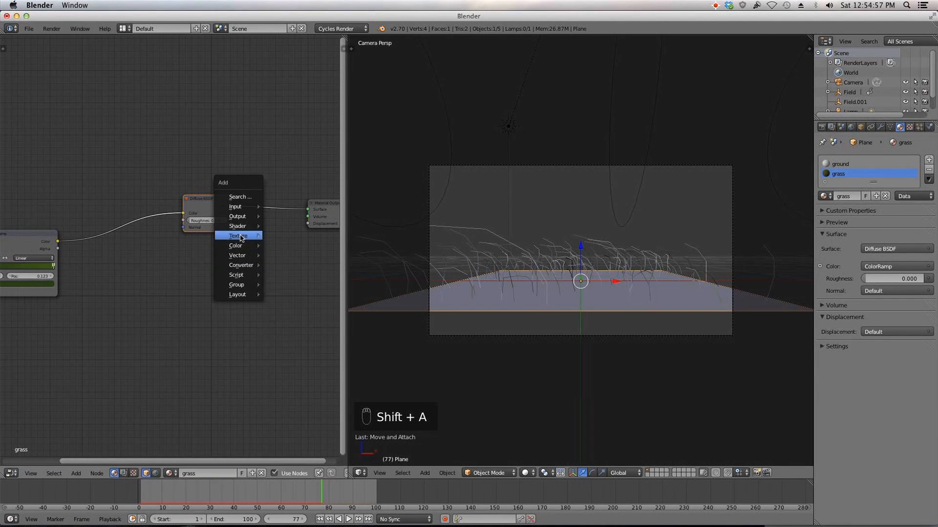
mouse_move(239, 228)
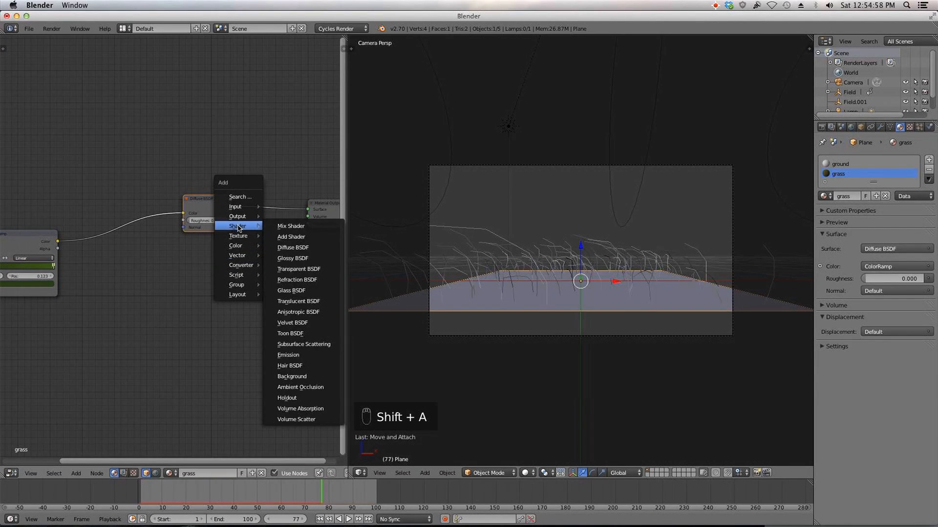
click(306, 301)
click(225, 257)
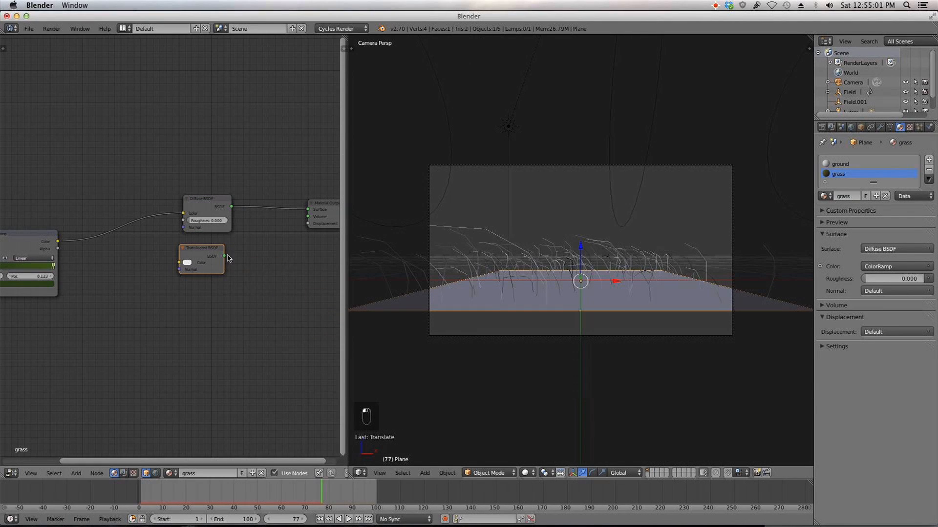
key(shift+a)
mouse_move(237, 276)
click(282, 288)
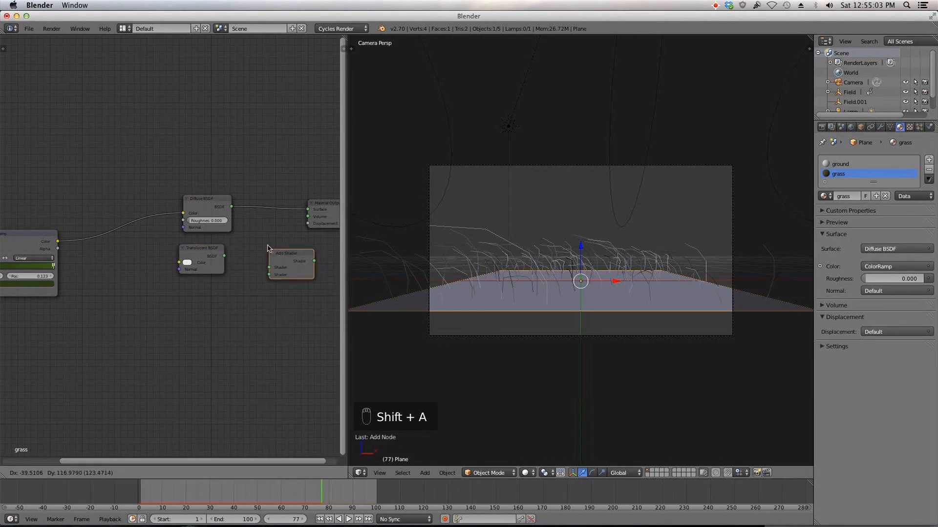
Step: Insert the Add Shader between the Diffuse BSDF and Material Output, and move the Translucent BSDF below the Diffuse node
click(244, 199)
middle_drag(243, 237, 118, 234)
drag(198, 211, 296, 211)
drag(148, 204, 249, 203)
drag(85, 246, 146, 254)
middle_drag(124, 257, 219, 243)
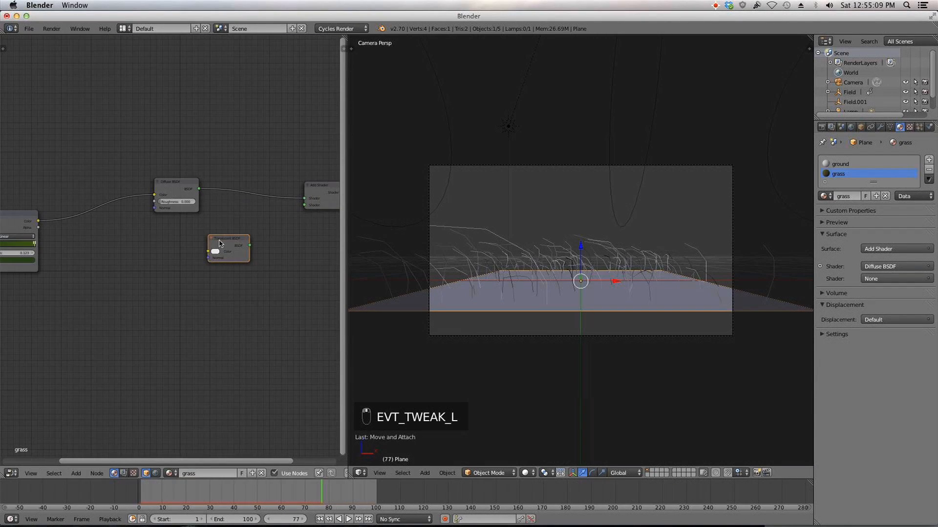
Step: Connect the ColorRamp Color output to the Translucent BSDF Color and the Translucent output to the Add Shader's second input
drag(39, 222, 305, 205)
middle_drag(304, 205, 206, 200)
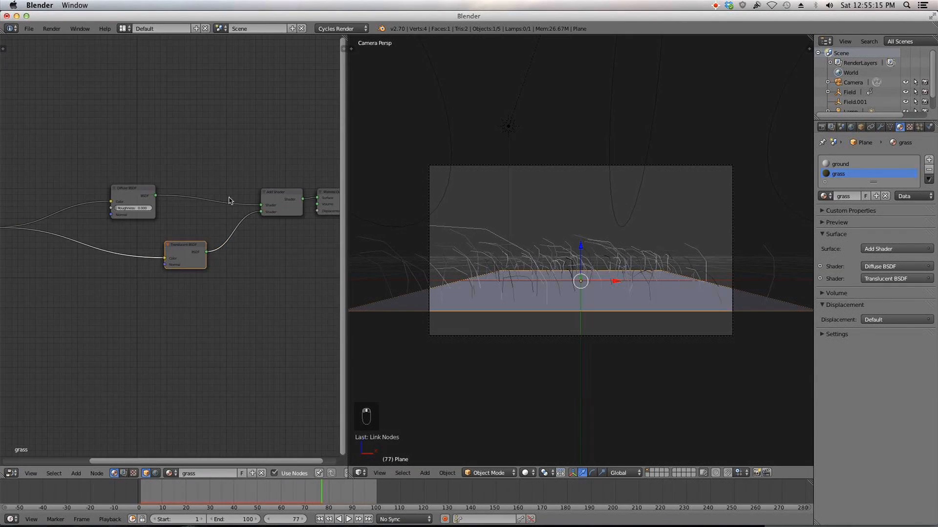
Step: Add a Mix Shader node and insert it between the Diffuse BSDF and the Add Shader
key(shift+a)
mouse_move(218, 230)
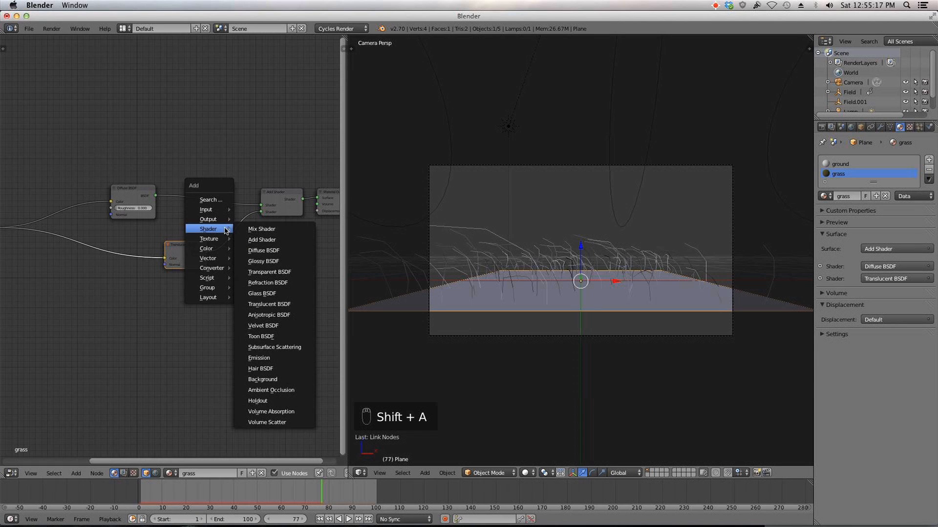
click(273, 230)
click(185, 184)
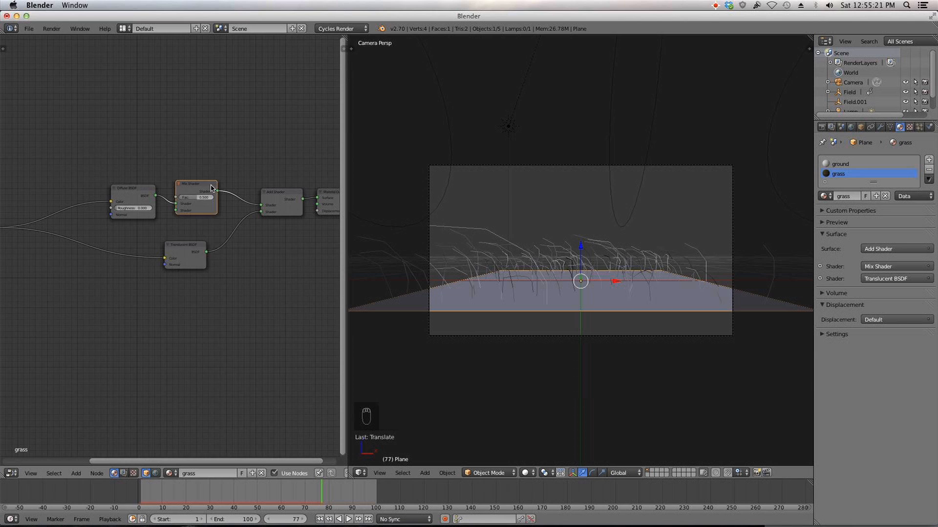
Step: Add a Glossy BSDF node above the Diffuse node and connect it to the Mix Shader's second shader input
key(shift+a)
mouse_move(205, 186)
click(267, 215)
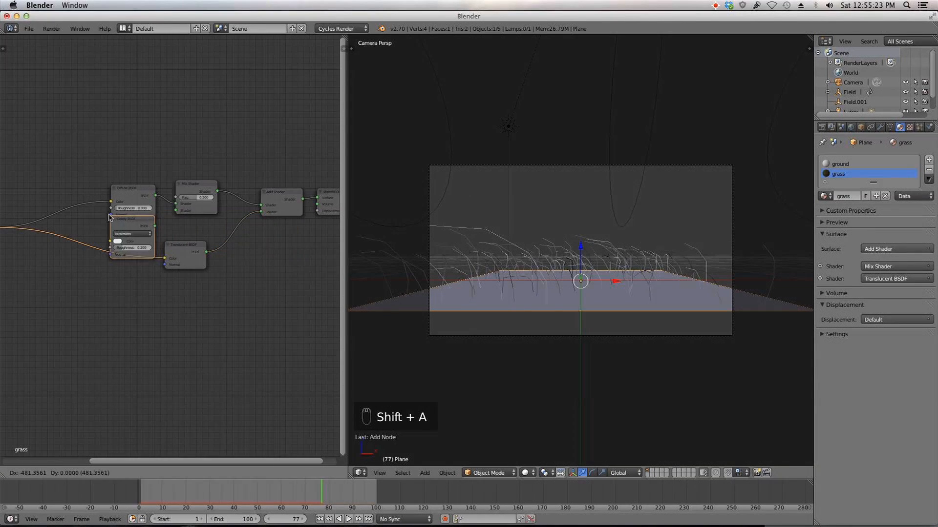
click(103, 138)
drag(148, 147, 200, 197)
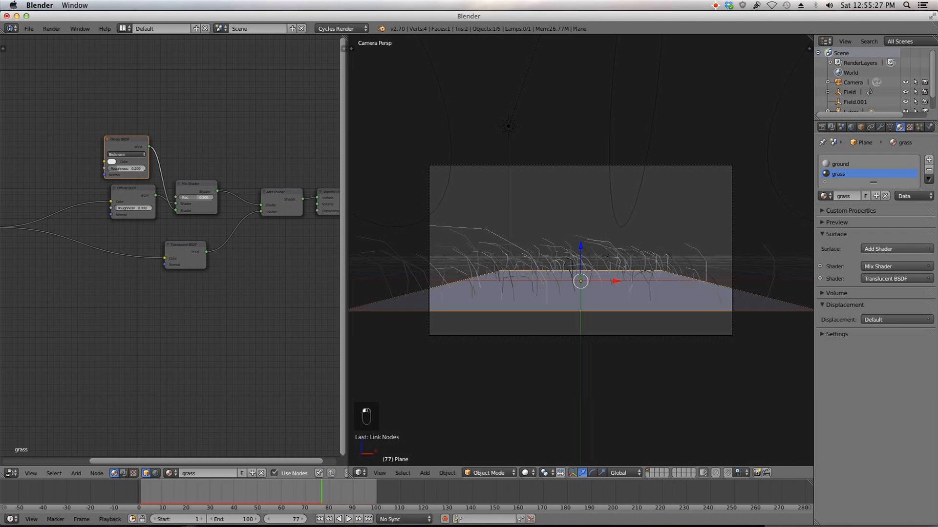
Step: Set the Mix Shader factor to 0.1 and the Glossy BSDF roughness to 0.1
text(0.1)
key(Return)
click(129, 169)
text(0.1)
key(Return)
Step: Rearrange the Glossy BSDF node so it sits neatly above the Diffuse BSDF in the node tree
scroll(180, 180, down, 3)
middle_drag(193, 175, 242, 166)
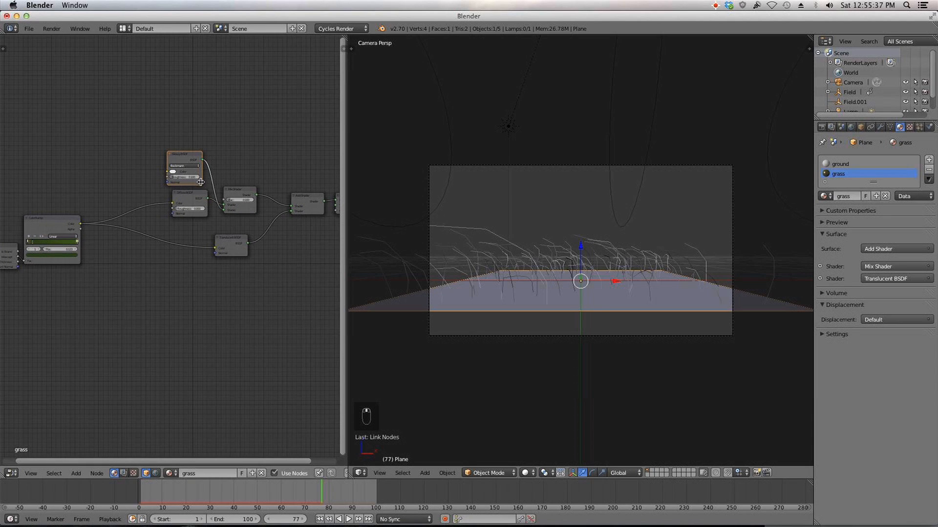
drag(182, 155, 187, 155)
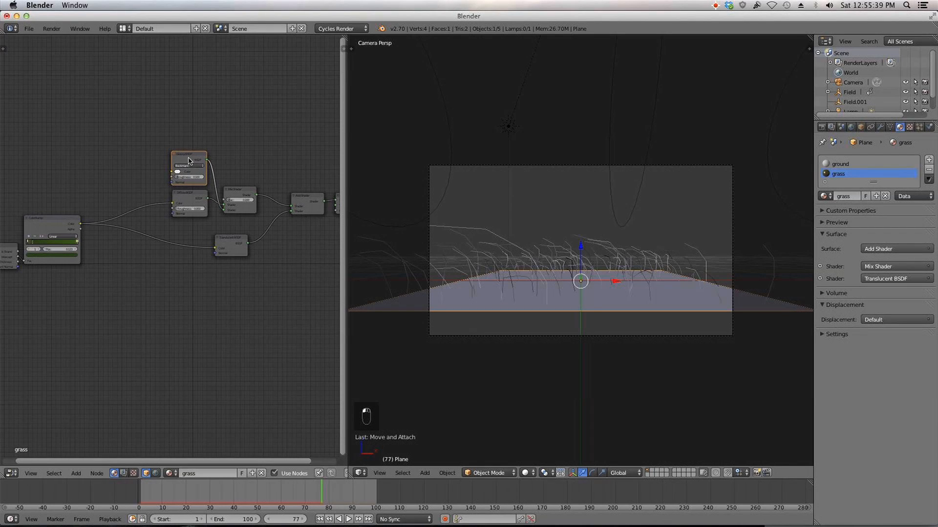
scroll(189, 207, down, 2)
middle_drag(179, 203, 135, 182)
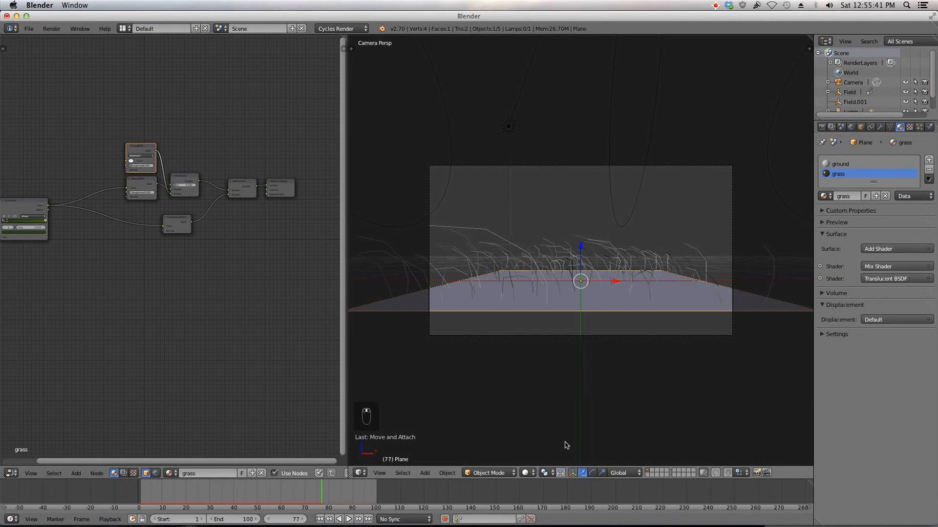
Step: Preview the grass in Rendered viewport shading and switch back to Solid shading
click(527, 473)
click(542, 408)
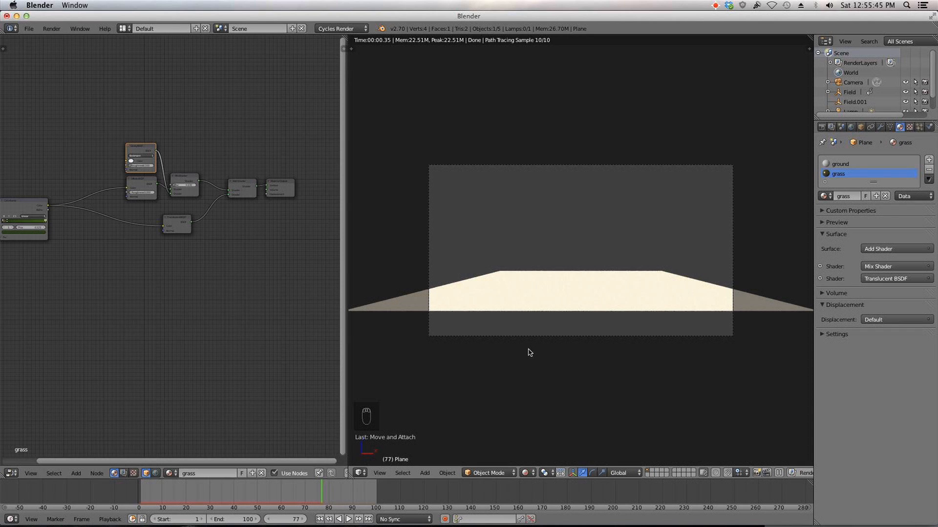
middle_drag(63, 283, 144, 272)
scroll(70, 223, up, 1)
drag(70, 222, 56, 223)
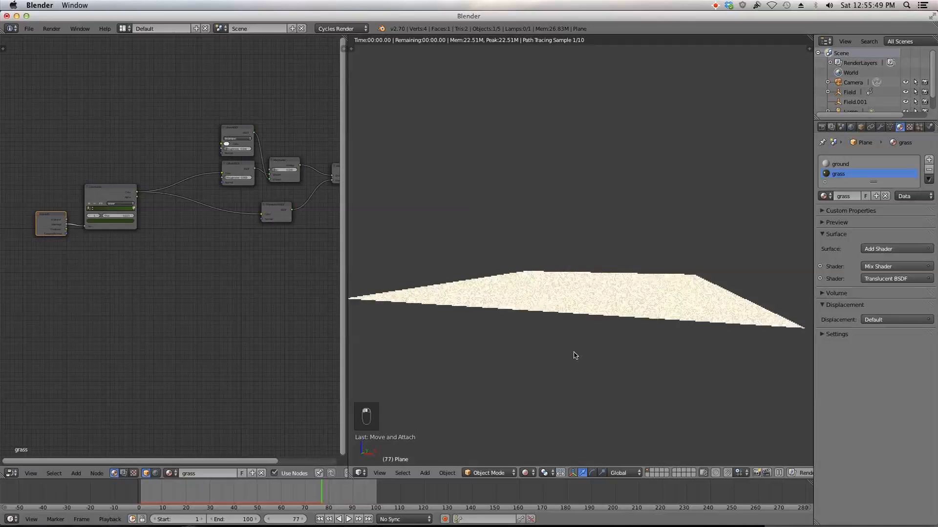
click(526, 473)
click(552, 418)
scroll(552, 417, down, 2)
middle_drag(550, 385, 476, 377)
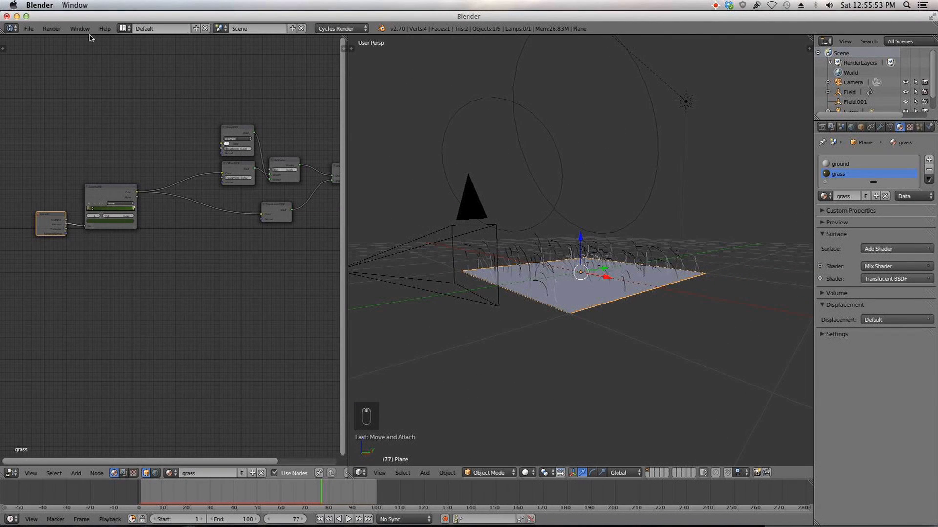
Step: Save the file as tutorial.blend in the Grass tutorial folder on the Desktop
scroll(159, 103, down, 1)
middle_drag(159, 103, 72, 92)
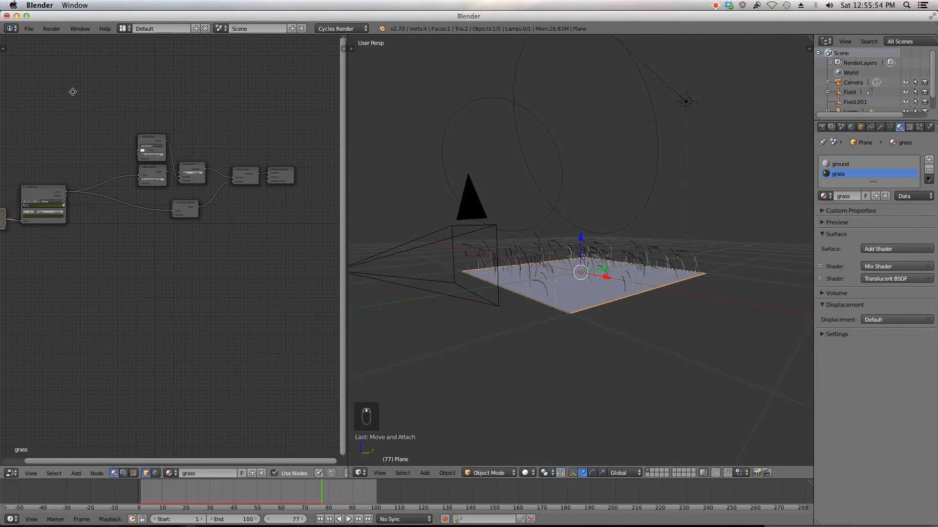
click(29, 28)
click(51, 113)
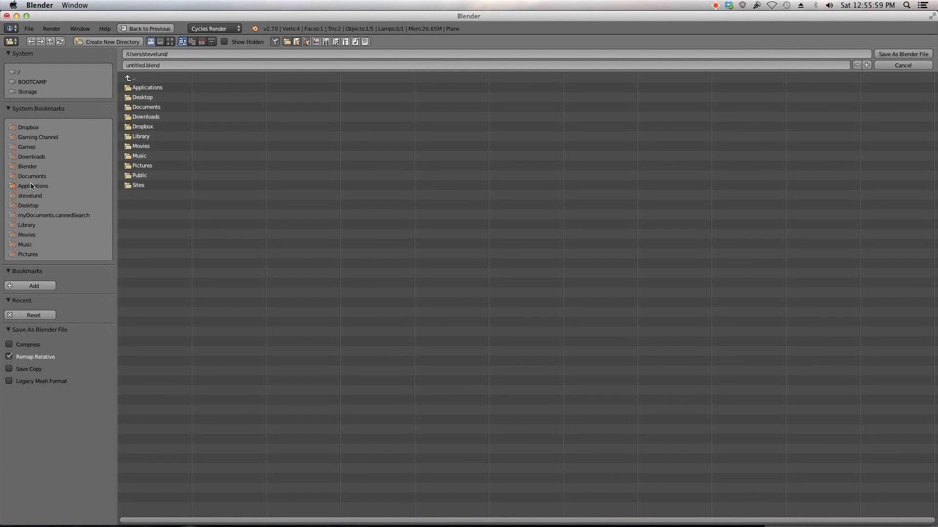
click(33, 205)
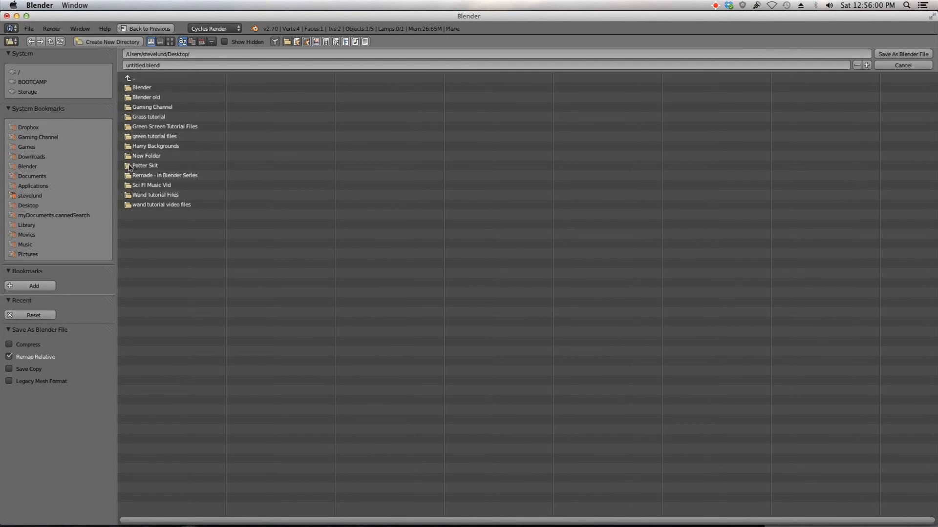
click(147, 117)
click(146, 65)
drag(144, 65, 116, 65)
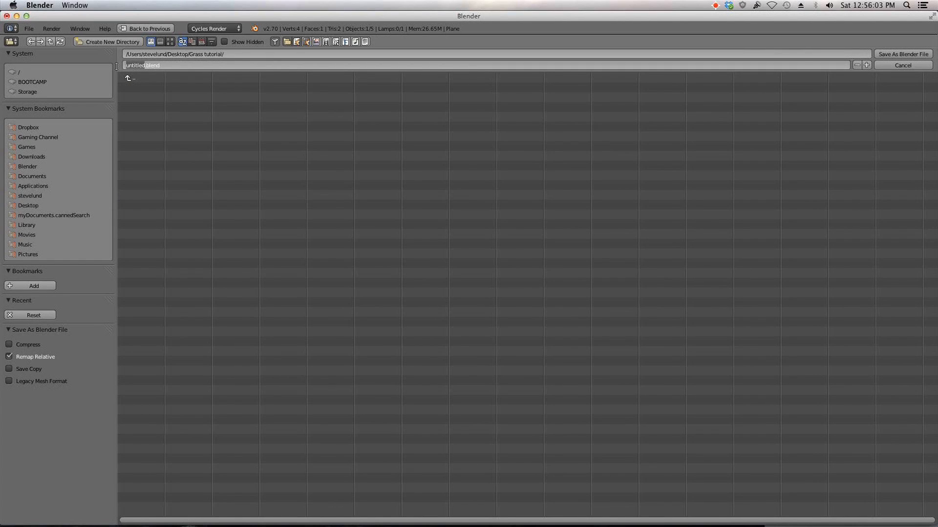
text(tutorial)
key(Return)
key(Return)
Step: Inspect the shader node tree and the grass plane from a new angle
scroll(515, 245, down, 2)
middle_drag(515, 245, 498, 259)
middle_drag(155, 193, 175, 195)
scroll(529, 268, up, 2)
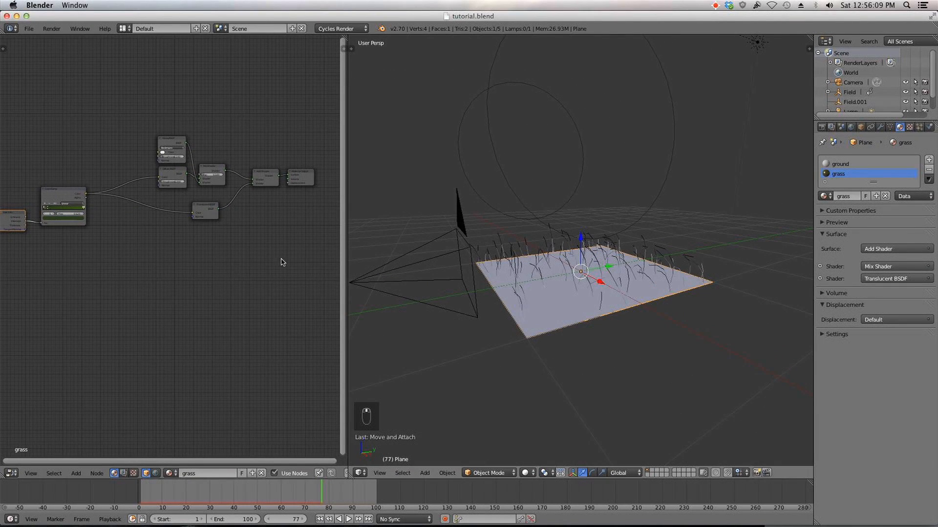
scroll(153, 234, down, 1)
middle_drag(124, 219, 155, 211)
scroll(155, 210, up, 4)
drag(90, 165, 151, 153)
drag(26, 200, 80, 182)
scroll(79, 182, up, 2)
middle_drag(174, 160, 111, 222)
middle_drag(268, 233, 76, 244)
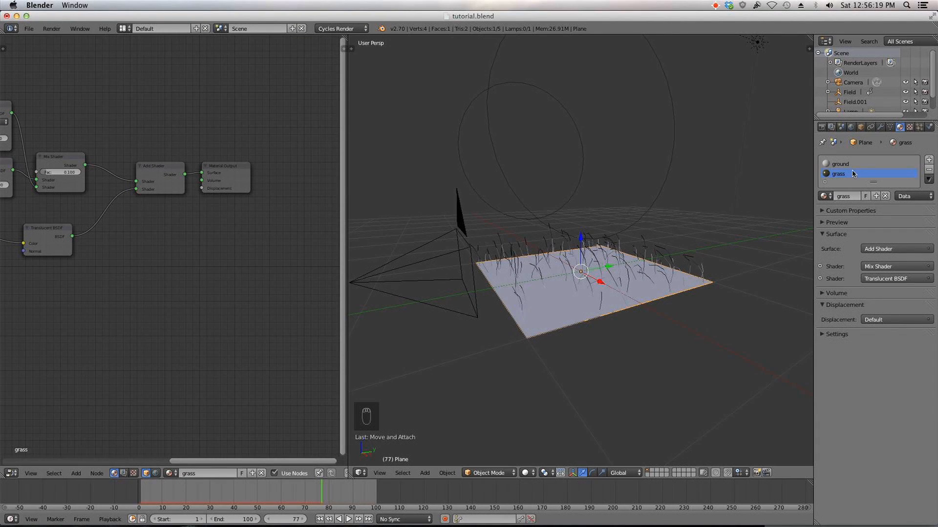
Step: Open the particle settings and preview the plane in Rendered viewport shading
click(919, 127)
scroll(632, 301, up, 2)
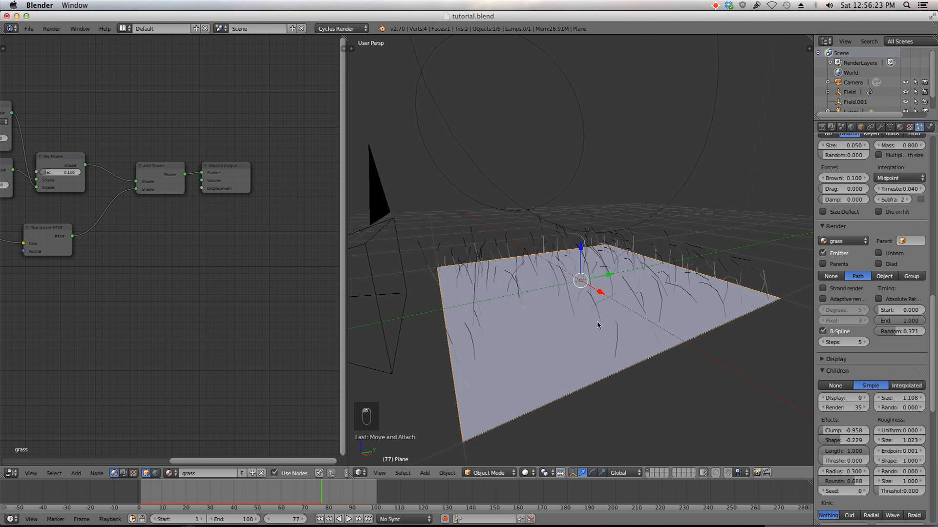
click(525, 473)
click(562, 407)
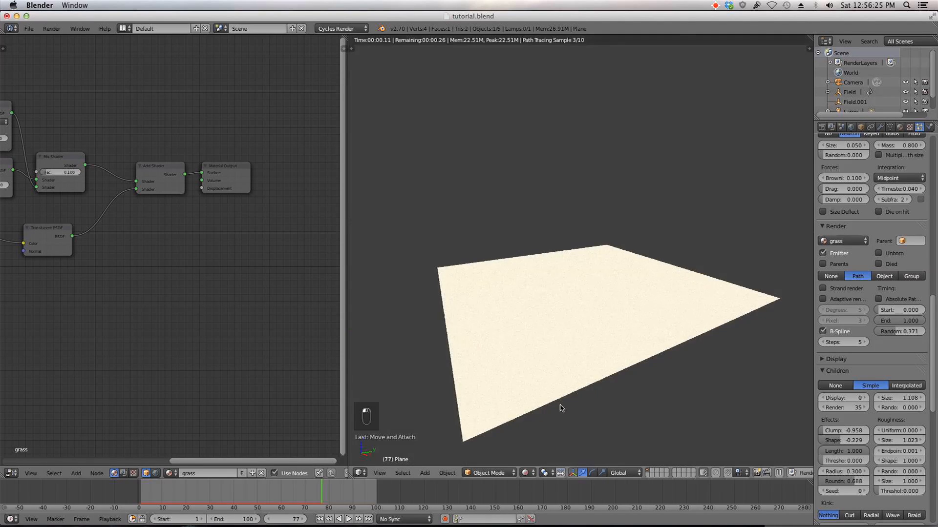
middle_drag(611, 352, 622, 336)
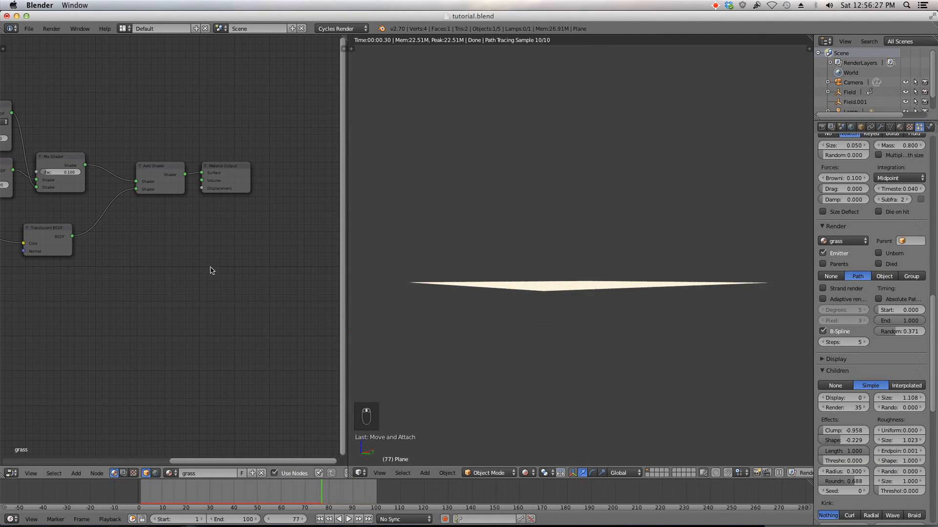
middle_drag(152, 231, 238, 229)
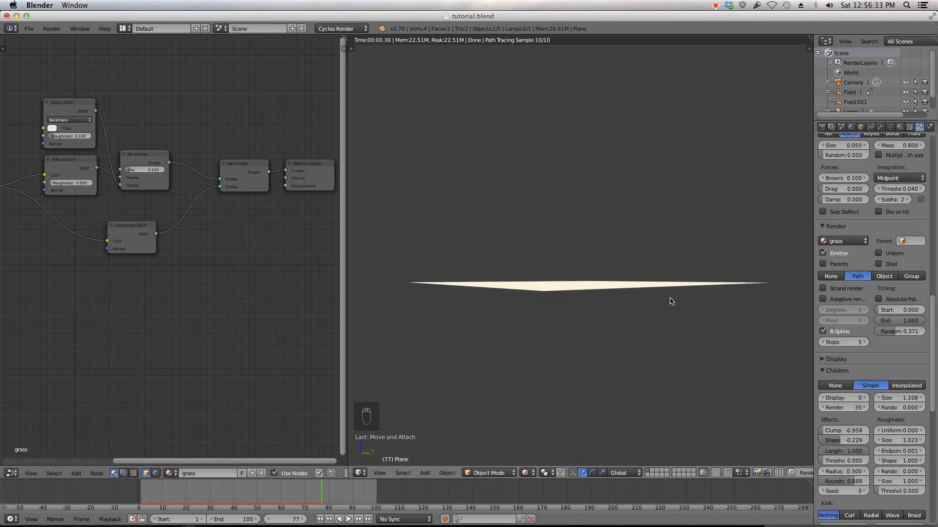
Step: Review the particle Field Weights and Cycles Hair Rendering settings
scroll(870, 352, down, 15)
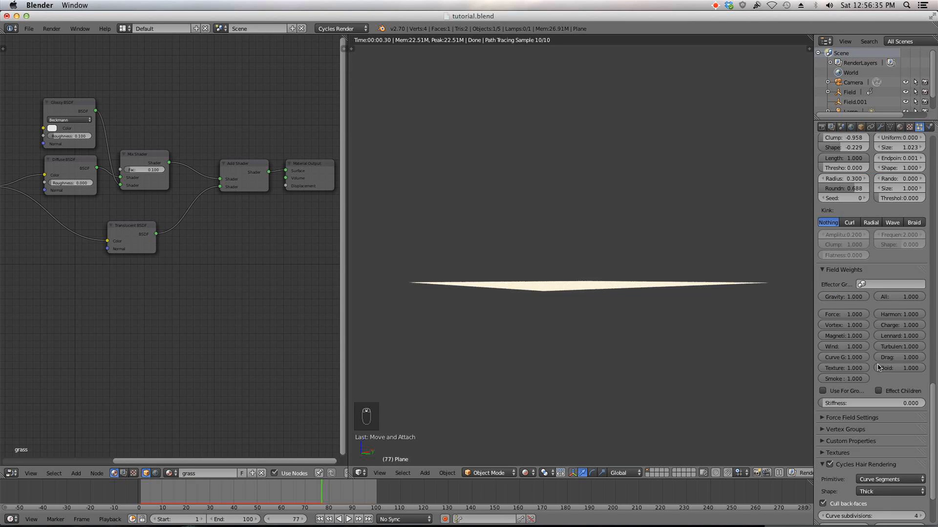
scroll(878, 367, down, 4)
drag(850, 517, 831, 517)
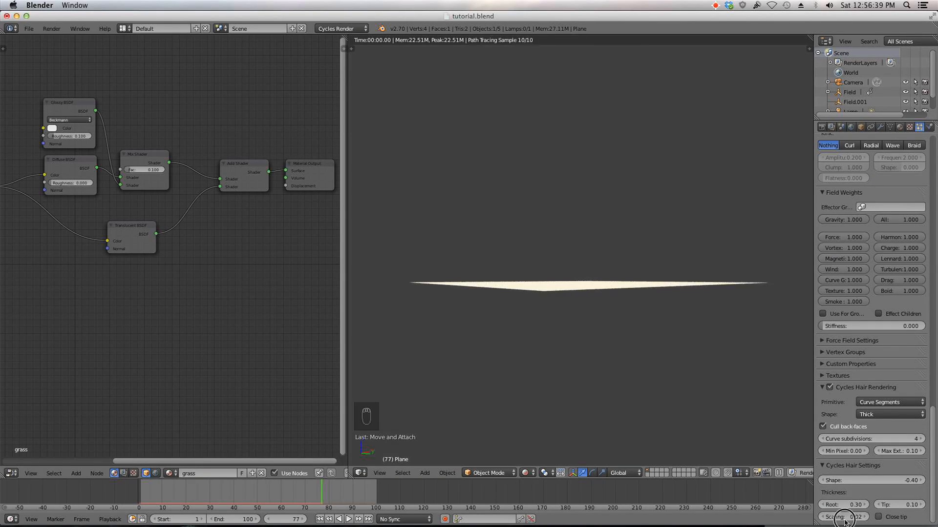
middle_drag(704, 298, 637, 336)
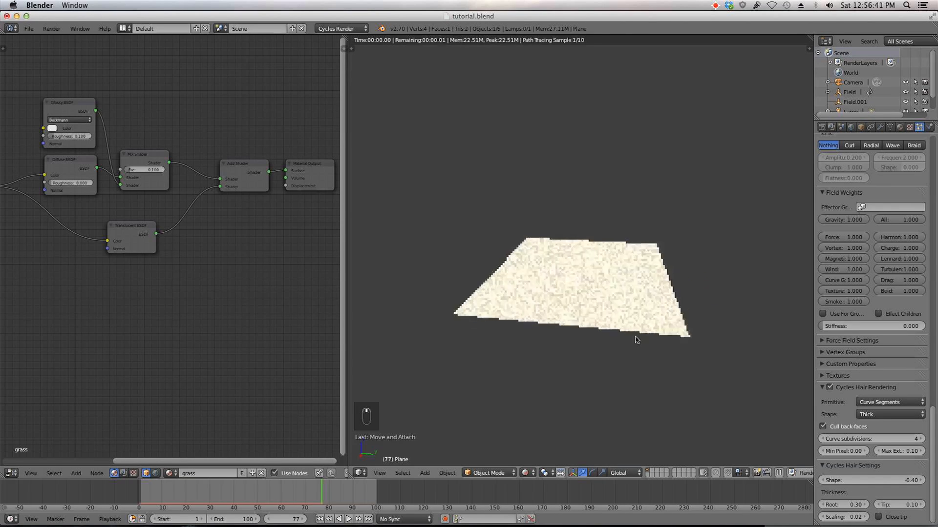
click(857, 375)
click(856, 374)
click(853, 355)
click(853, 354)
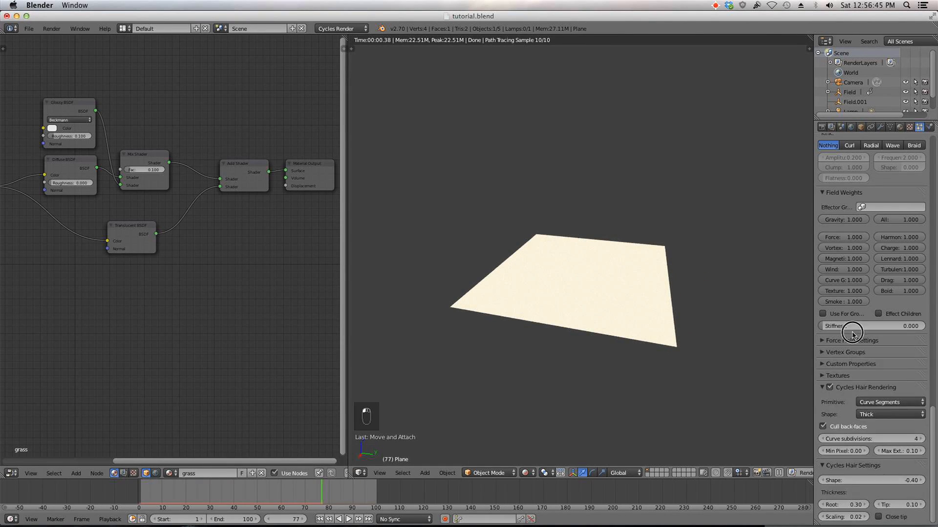
Step: Return to Solid shading, look through the camera and render a test frame
click(527, 473)
click(547, 441)
key(KP_0)
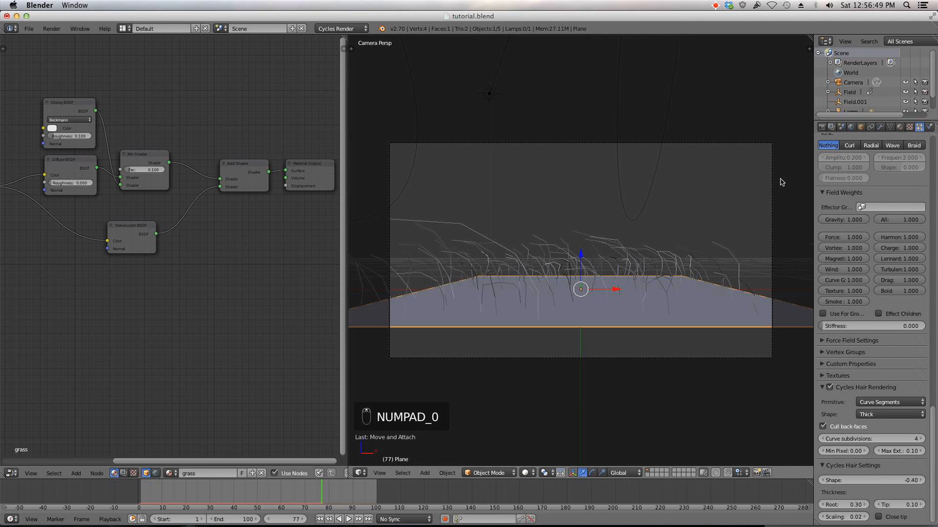
key(F12)
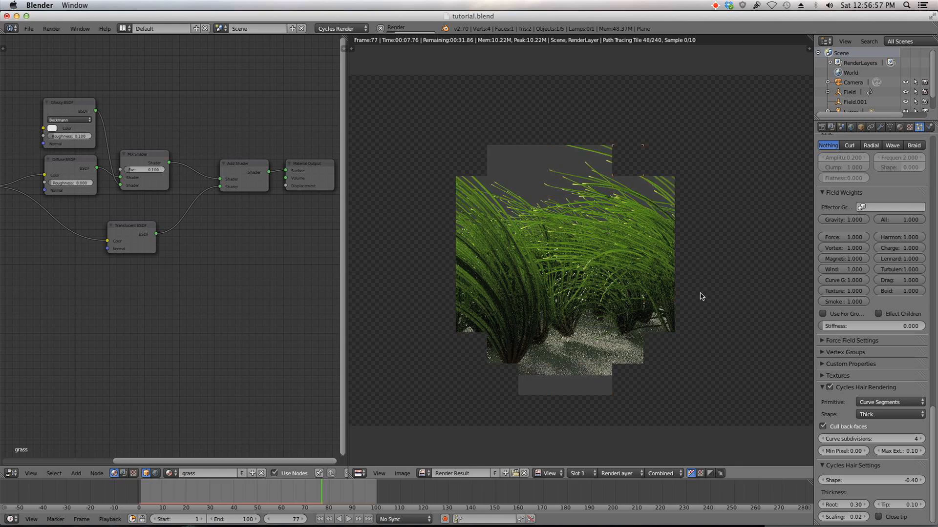
key(Escape)
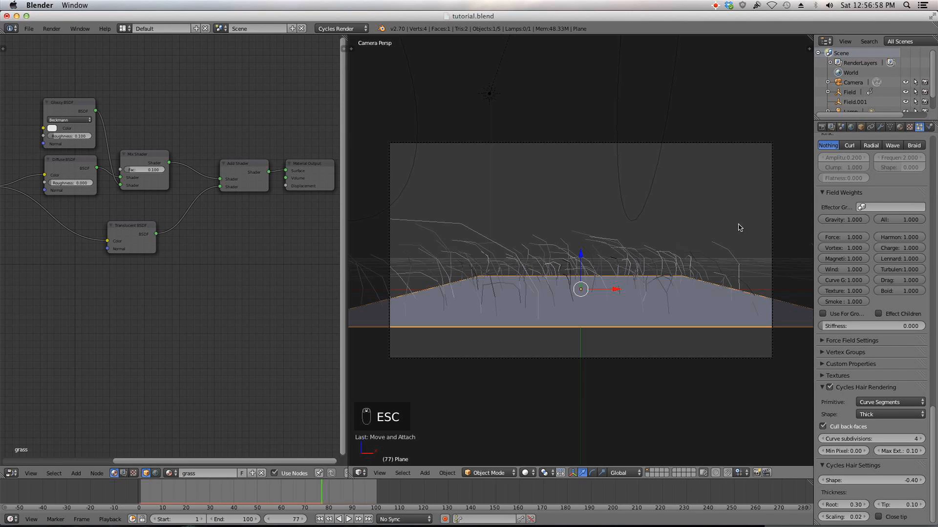
Step: Set the render tile size to 256 by 256 in the Performance settings
click(823, 126)
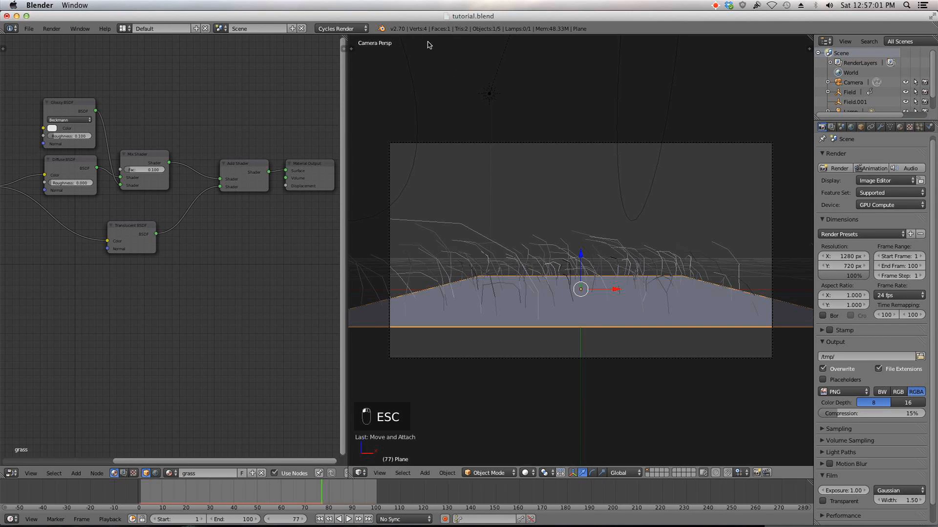
scroll(854, 251, down, 1)
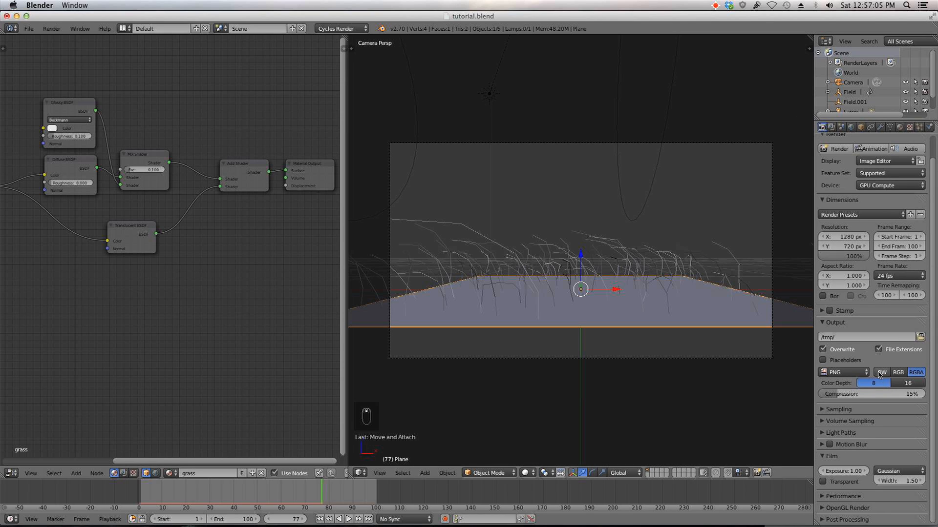
click(841, 496)
scroll(850, 488, down, 5)
click(845, 465)
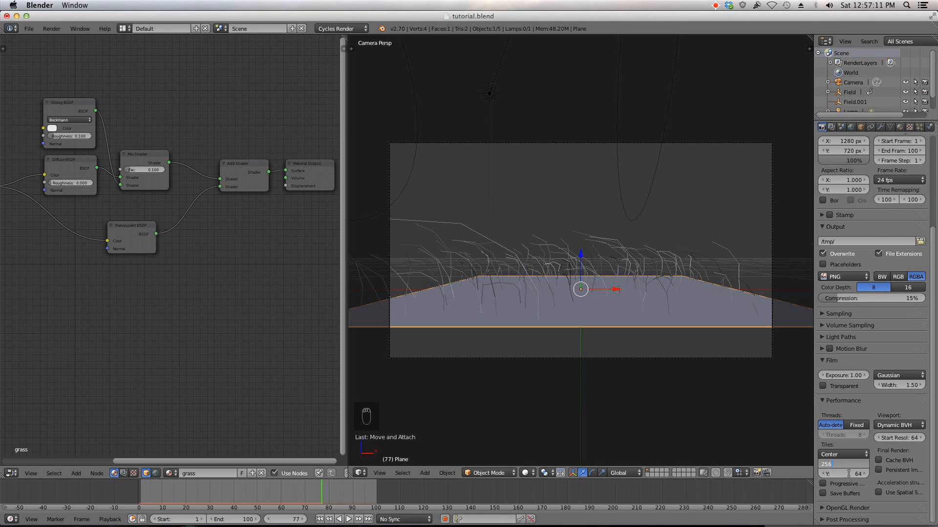
text(256)
key(Tab)
text(256)
key(Return)
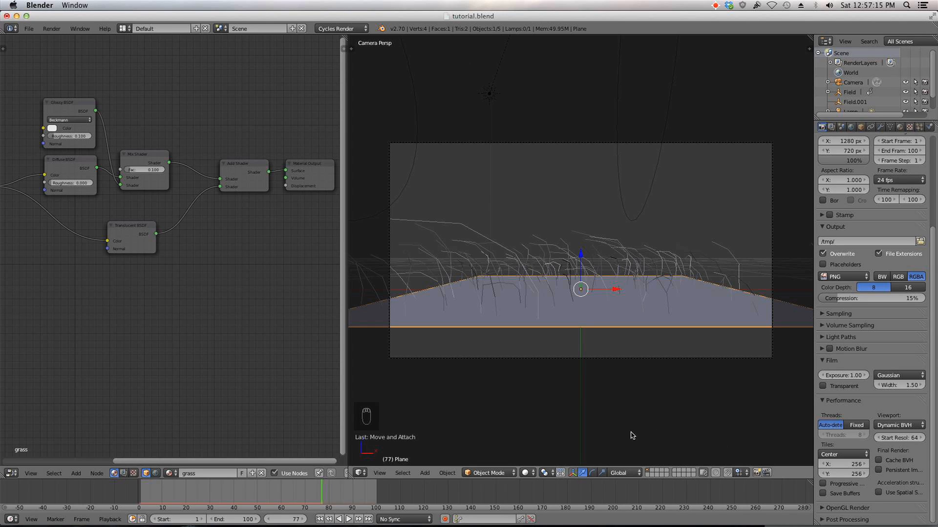
Step: Preview the scene in Rendered viewport shading, then return to Solid shading
click(532, 473)
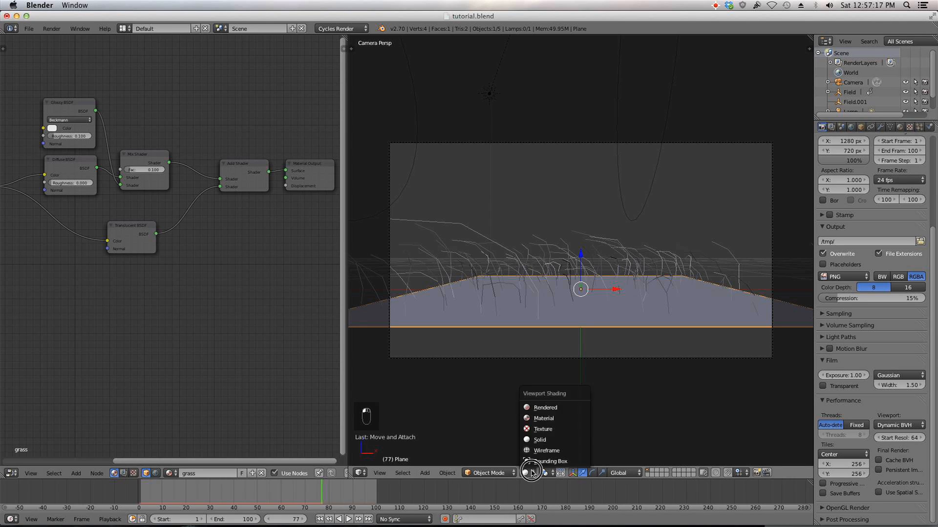
click(543, 407)
click(530, 473)
click(539, 440)
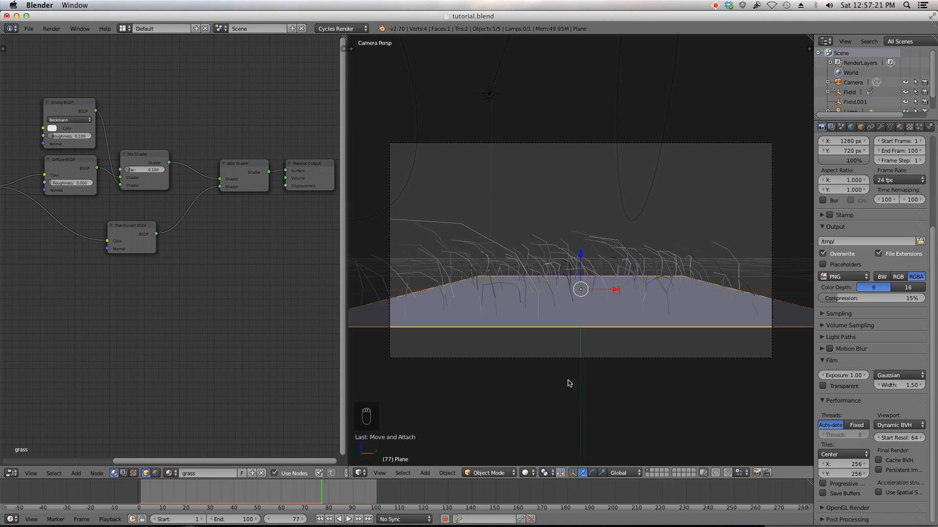
Step: Render the current frame and zoom in and out to inspect the rendered grass
key(F12)
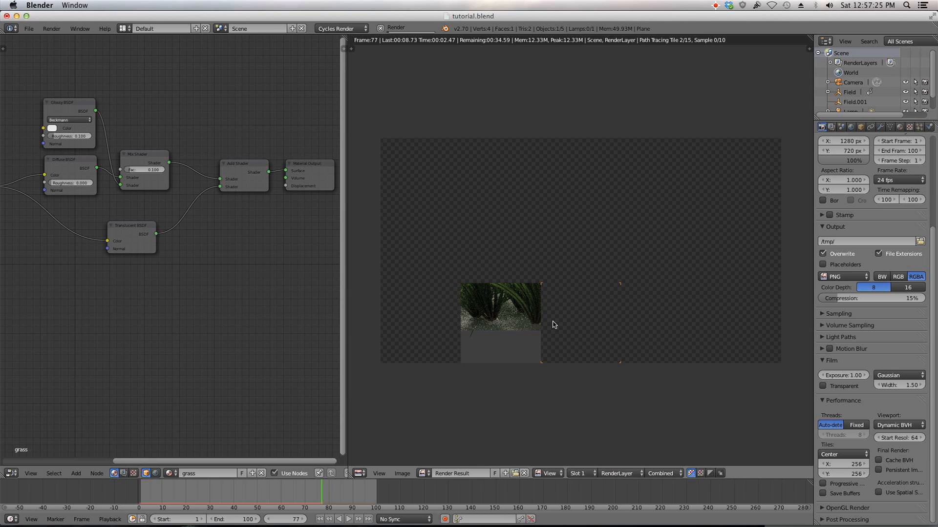
scroll(555, 325, up, 1)
scroll(543, 332, up, 1)
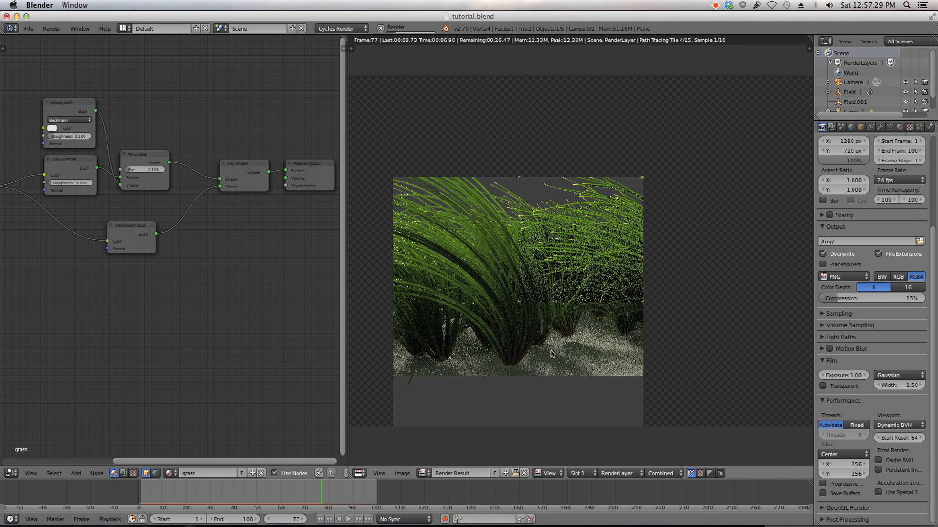
scroll(551, 354, down, 1)
scroll(551, 354, down, 2)
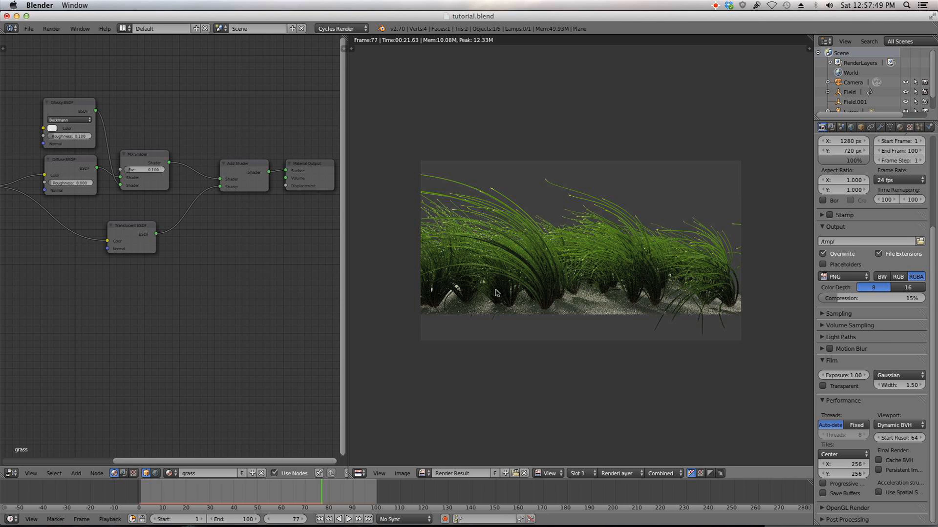
scroll(485, 404, down, 2)
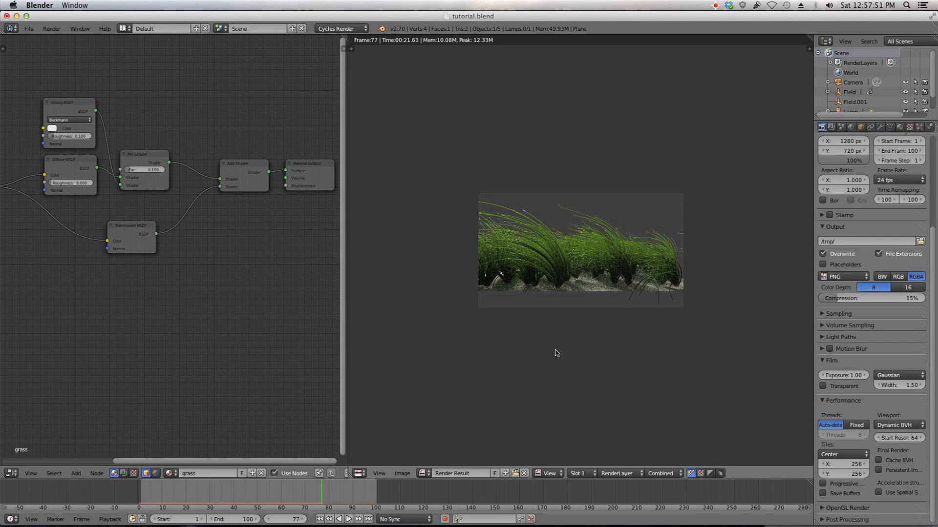
scroll(562, 332, up, 1)
key(Escape)
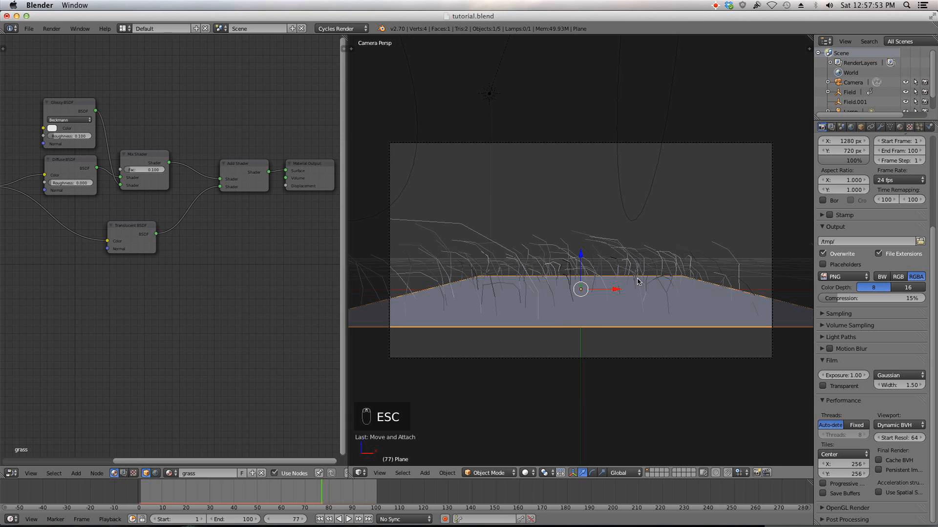
Step: Select the camera and move it upward along its Z axis
right_click(669, 357)
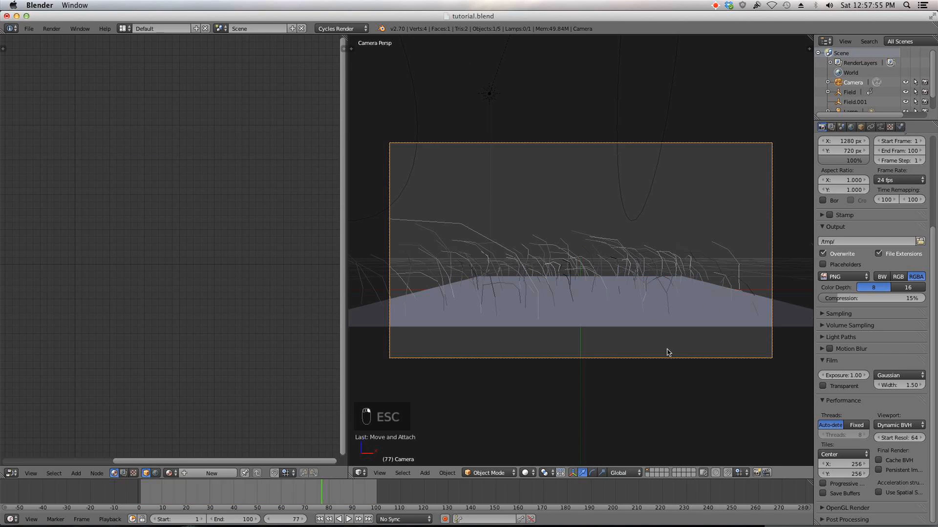
click(636, 350)
key(g)
key(z)
click(634, 326)
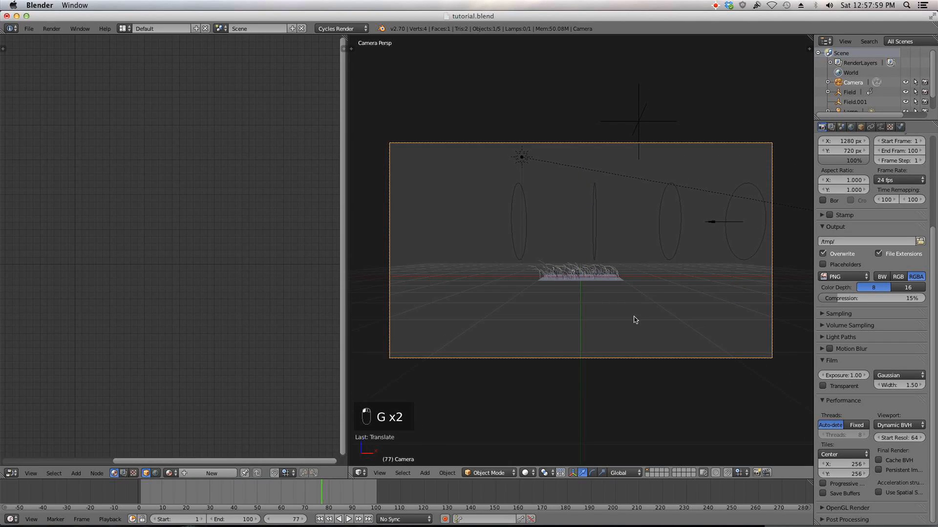
Step: Select the plane, open its modifiers and hide the particle system's hair in the viewport
right_click(623, 286)
key(KP_7)
middle_drag(628, 293, 594, 272)
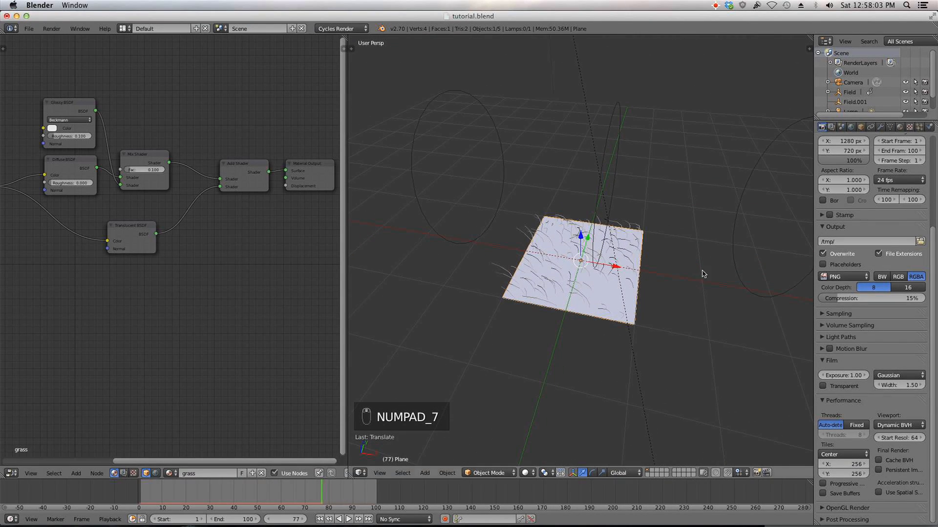
scroll(684, 276, down, 6)
scroll(687, 248, up, 4)
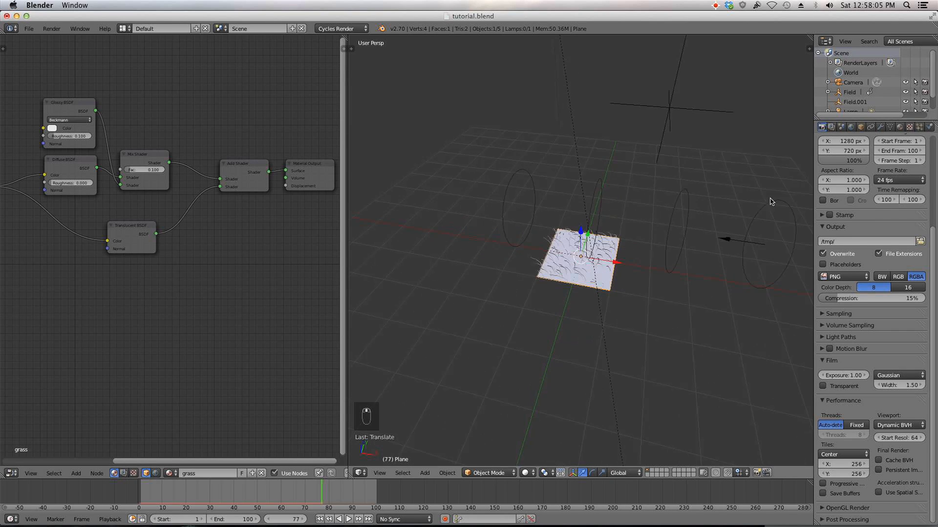
click(882, 127)
click(886, 176)
middle_drag(644, 274, 627, 254)
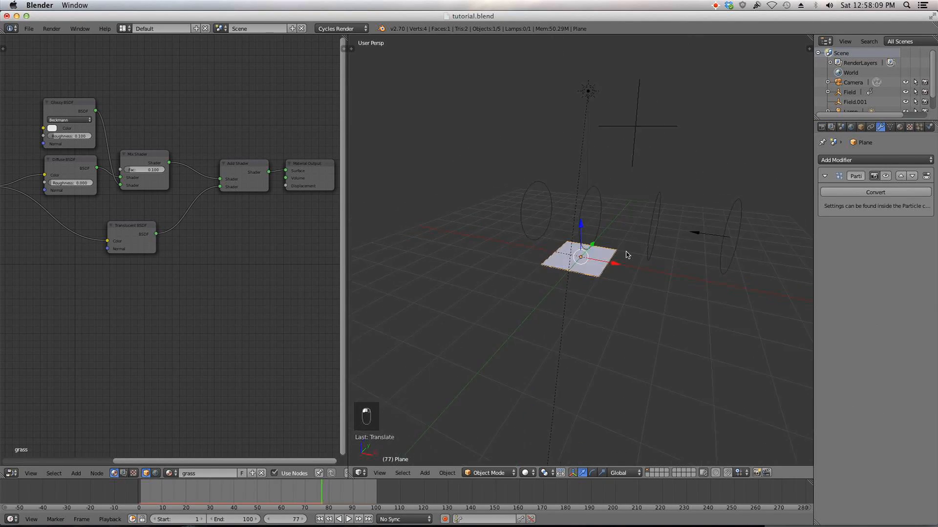
Step: Scale the plane up by a factor of 7
key(s)
right_click(627, 255)
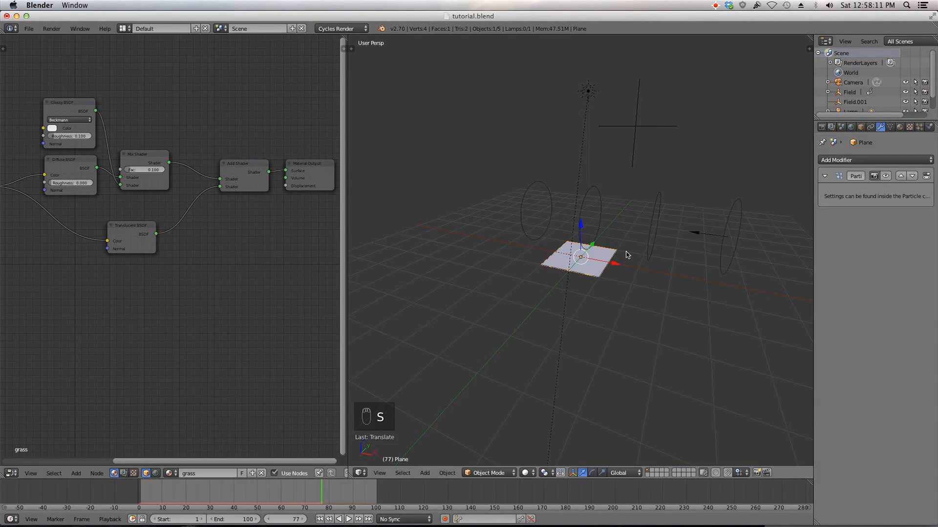
key(s)
key(8)
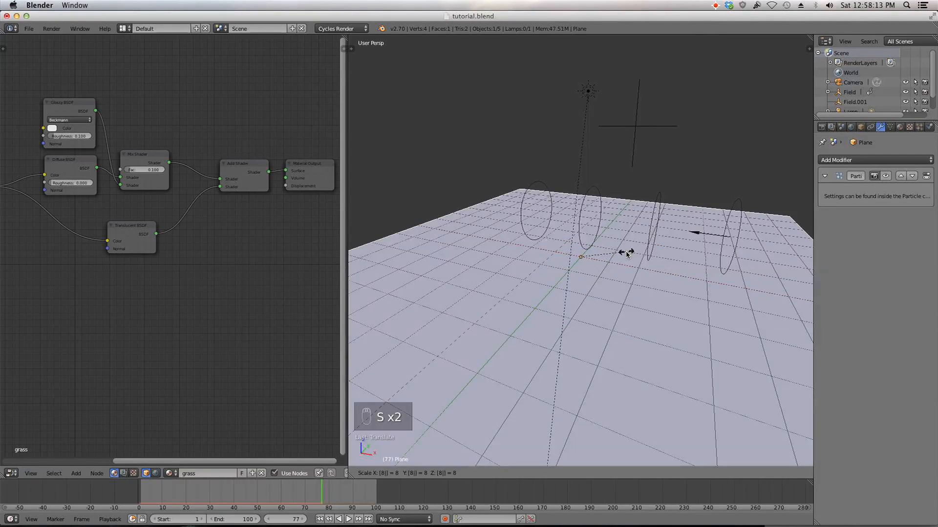
right_click(628, 255)
key(s)
key(7)
click(627, 254)
scroll(627, 254, down, 3)
middle_drag(628, 254, 580, 254)
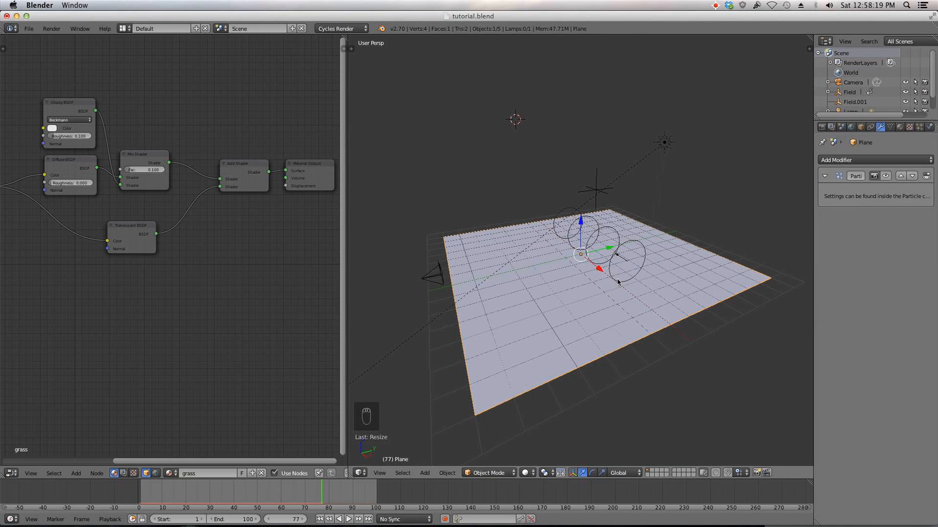
Step: In Edit Mode, subdivide the plane's mesh four times and return to Object Mode
key(Tab)
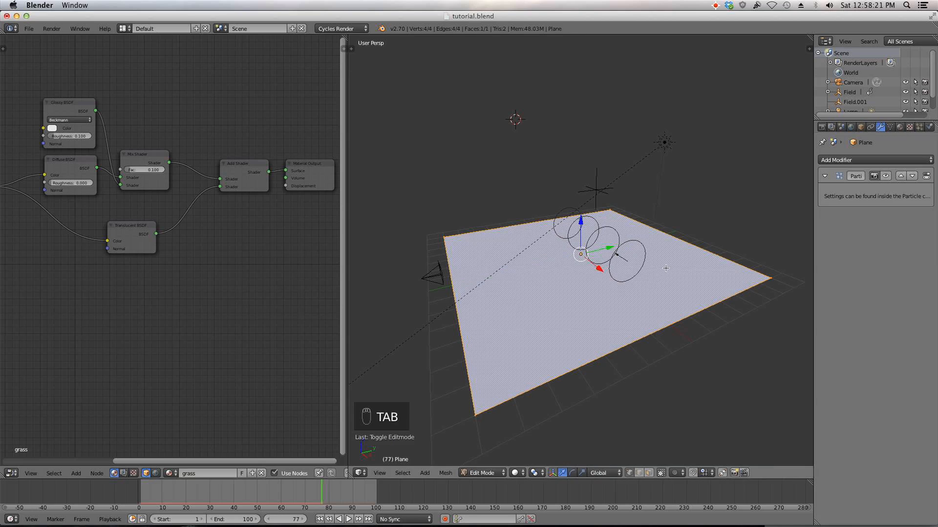
key(w)
click(645, 276)
key(w)
click(644, 276)
key(w)
click(645, 276)
key(w)
click(645, 276)
key(Tab)
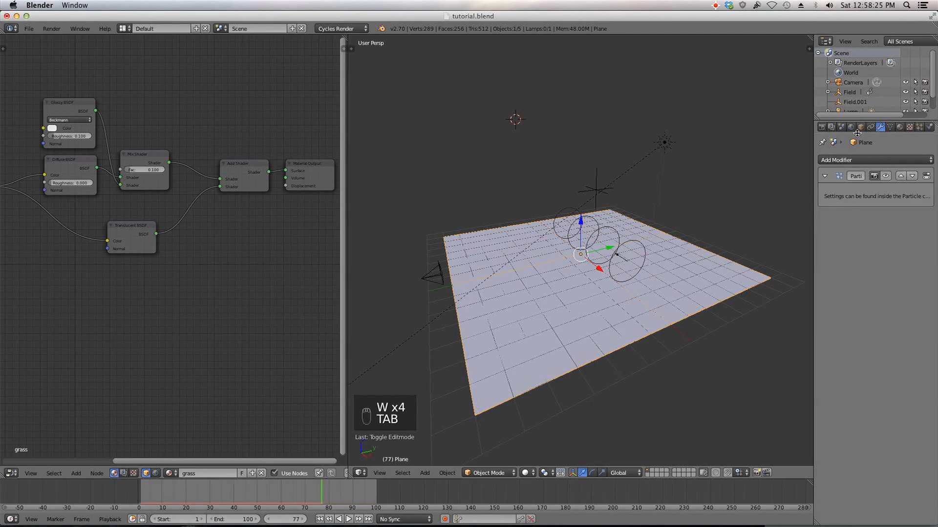
Step: Add a Subdivision Surface modifier and two Displace modifiers to the plane
click(874, 160)
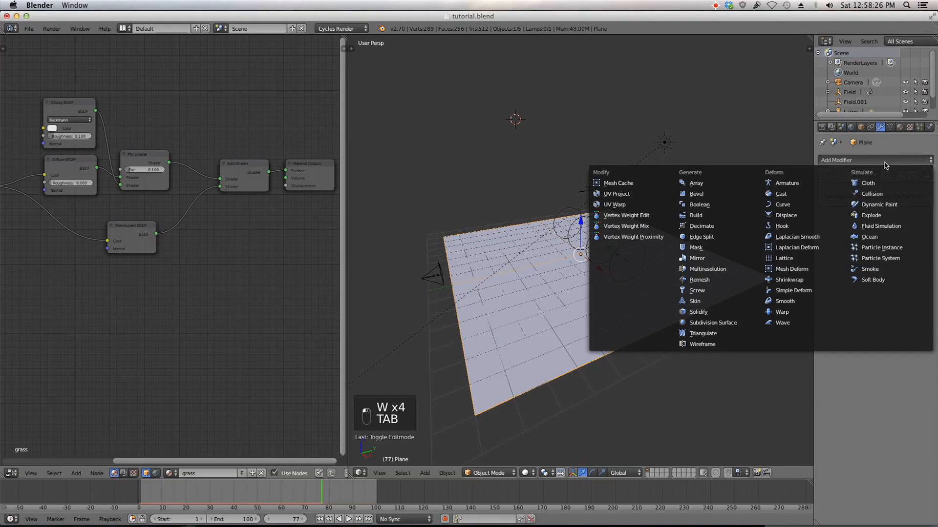
click(738, 322)
click(877, 162)
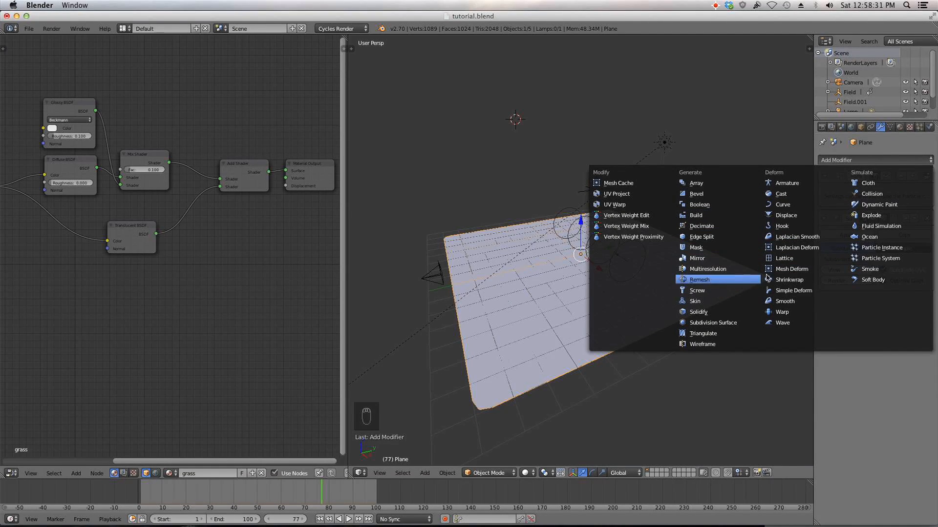
click(806, 215)
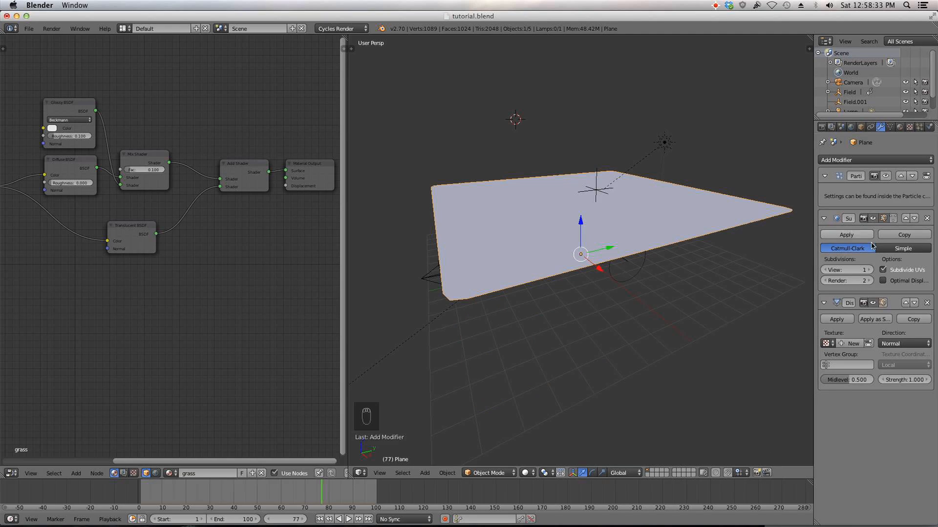
click(879, 161)
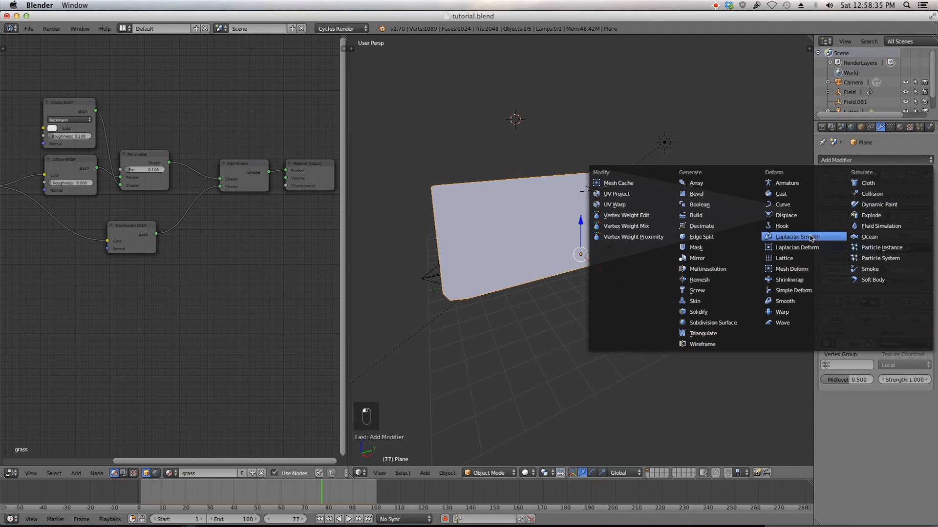
click(804, 216)
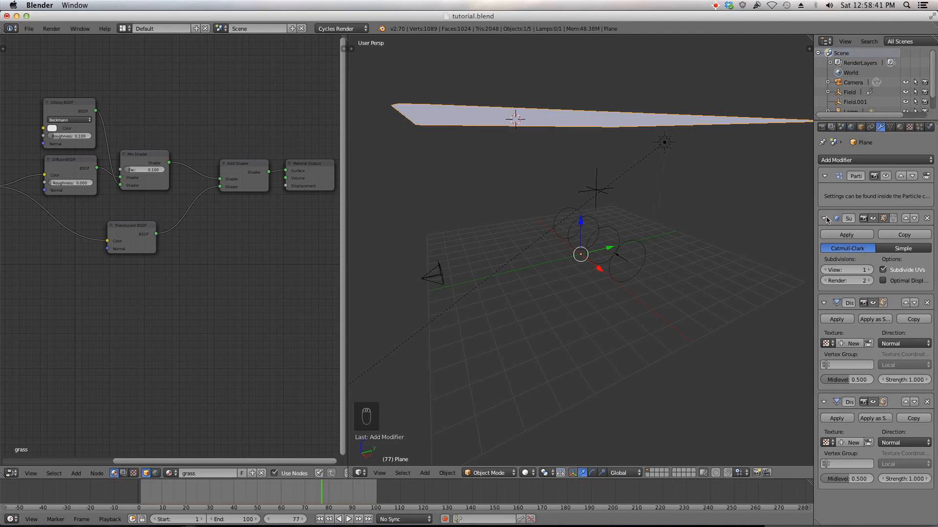
Step: Set the Subdivision Surface view level to 3 and render level to 4, then collapse its panel and the particle panel
click(867, 271)
click(867, 271)
click(867, 281)
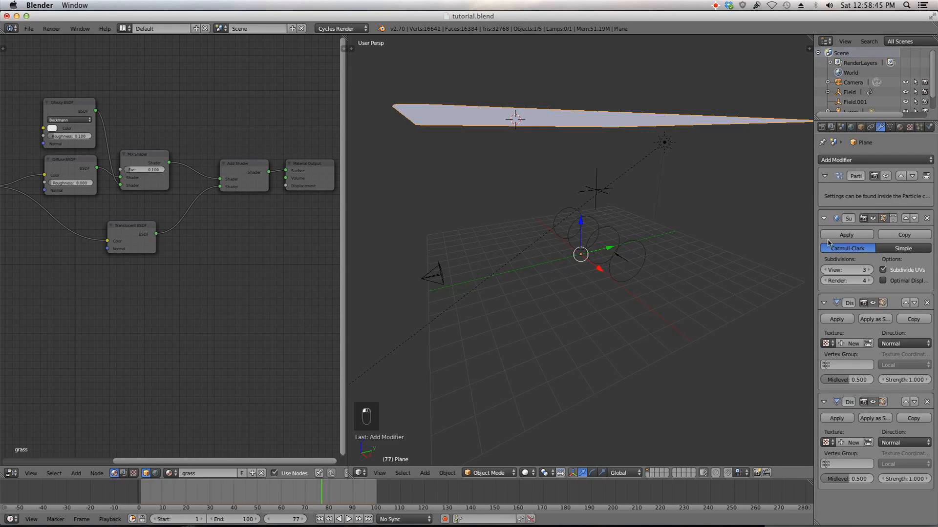
click(823, 218)
click(824, 176)
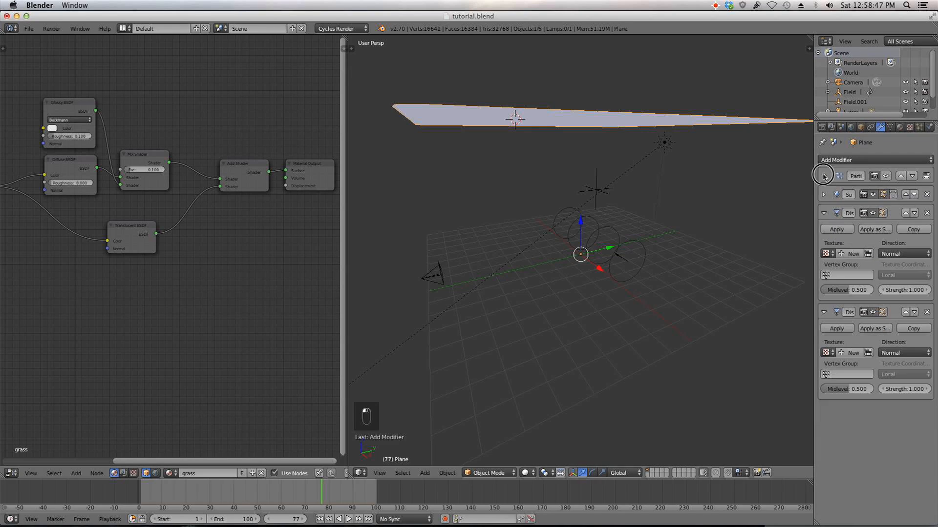
Step: Give the first Displace modifier a new texture and set its strength to 0.1
click(853, 254)
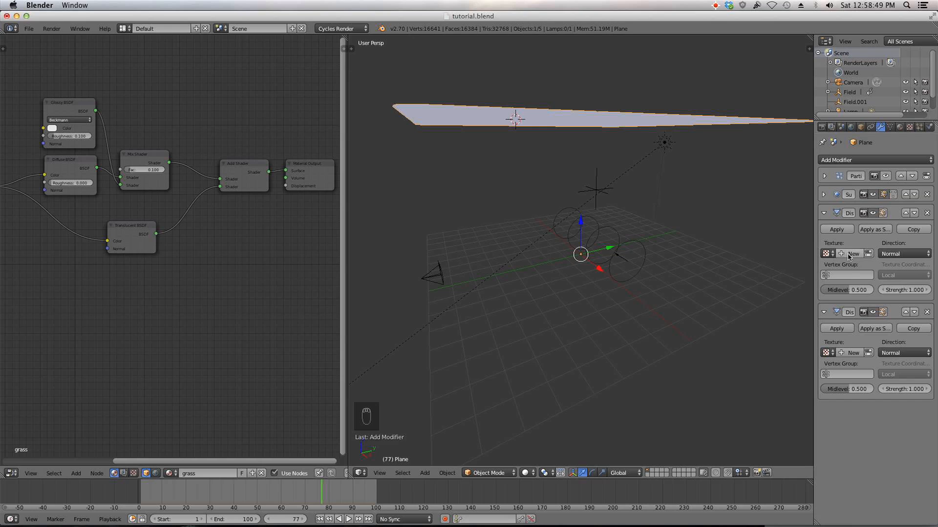
scroll(609, 257, down, 6)
middle_drag(609, 258, 617, 245)
scroll(617, 245, up, 6)
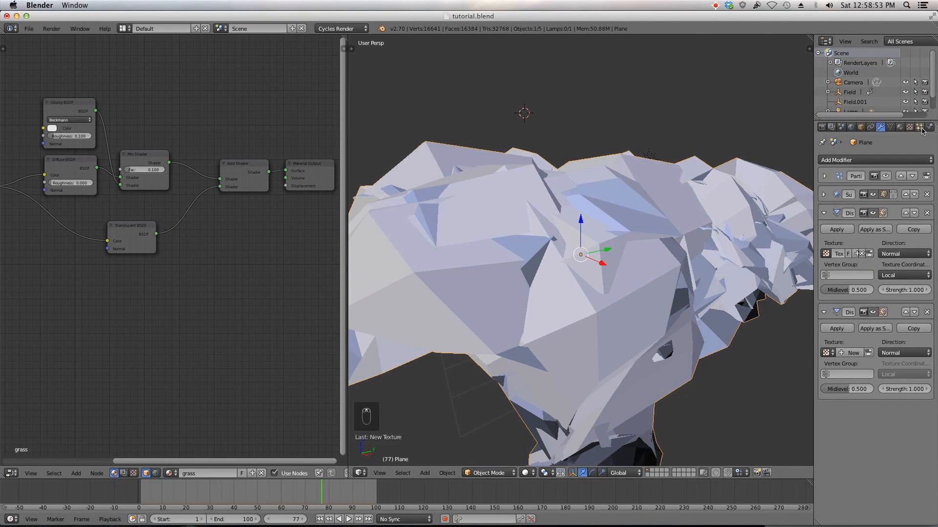
click(911, 289)
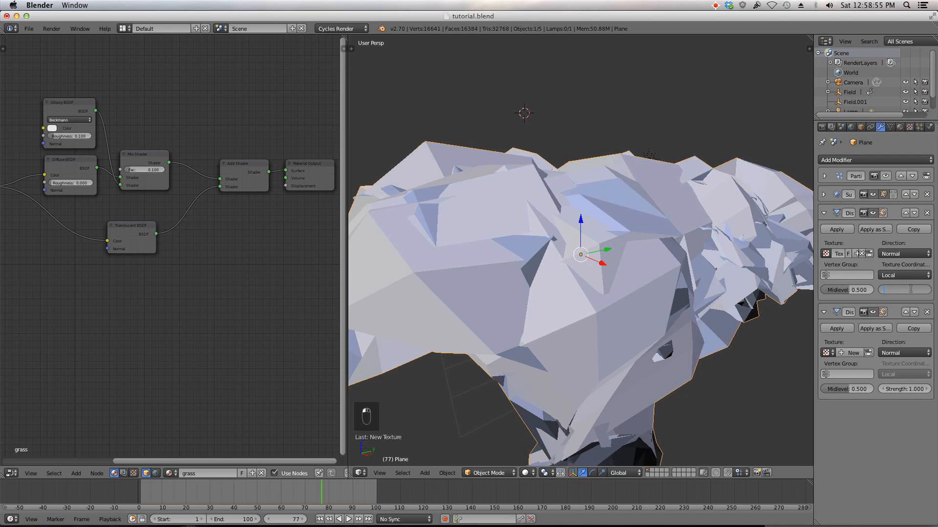
text(0.1)
key(Return)
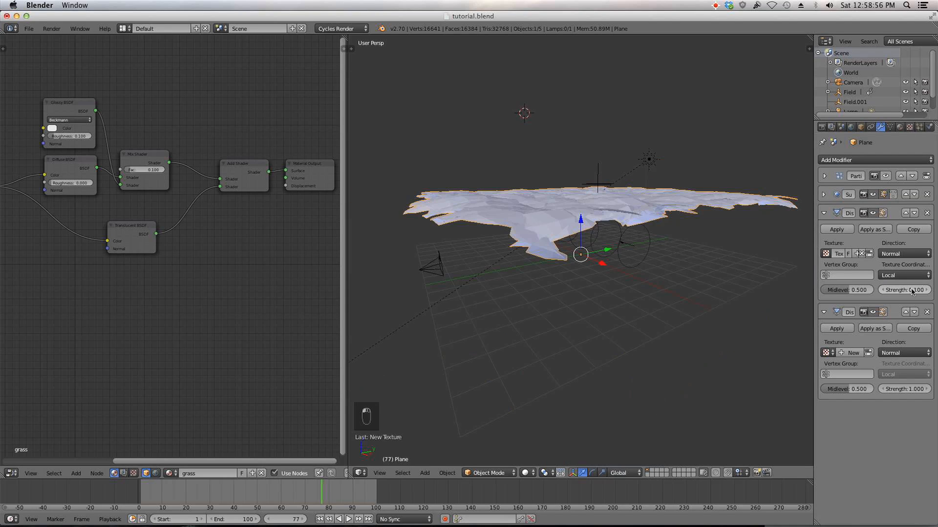
Step: Inspect the Displace texture's Clouds settings in the texture properties, then return to the modifiers
click(909, 128)
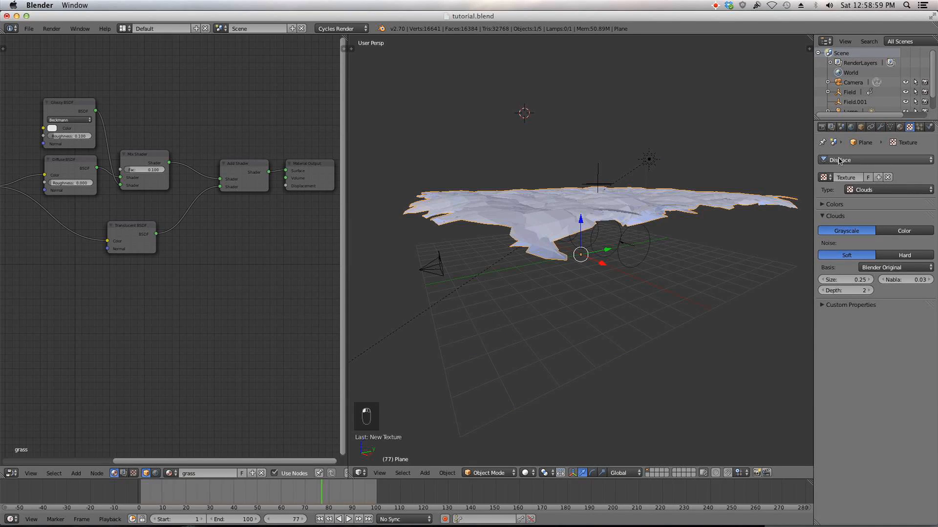
click(836, 160)
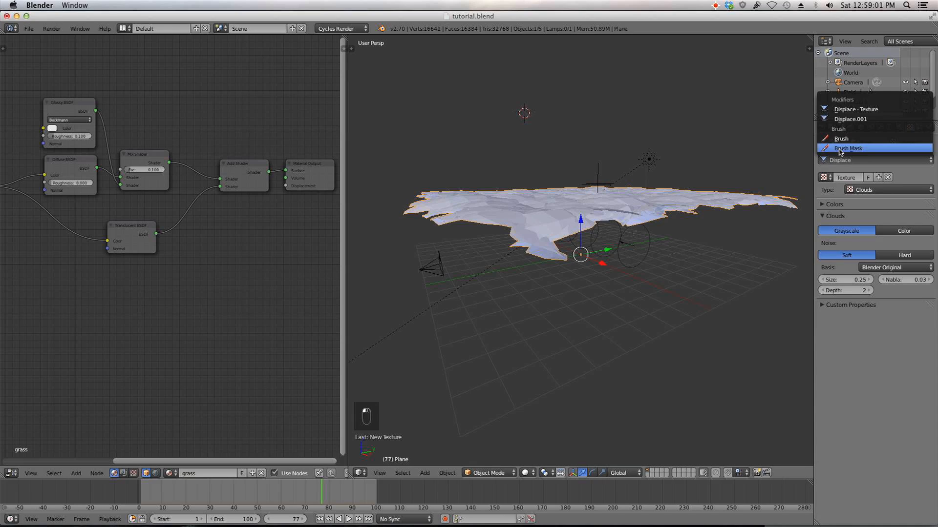
click(874, 111)
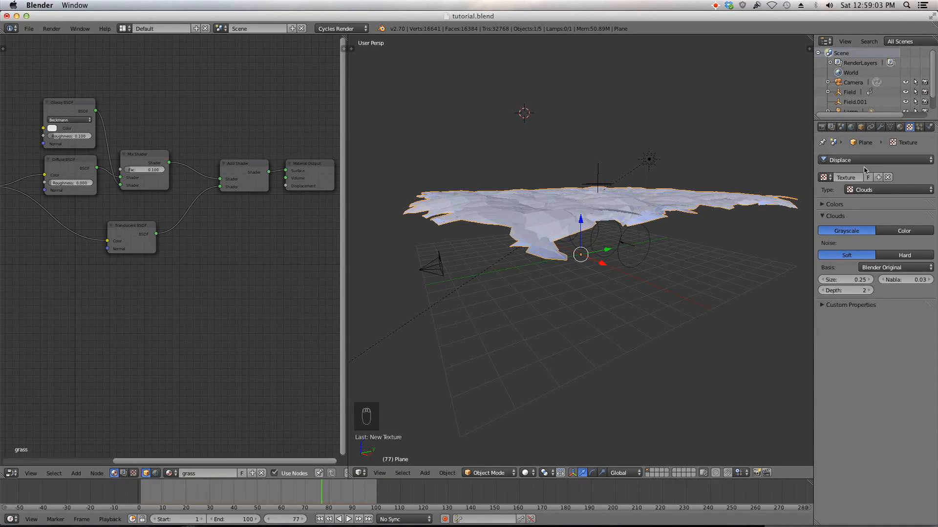
click(836, 204)
click(837, 204)
mouse_move(846, 279)
mouse_down()
mouse_move(860, 280)
mouse_move(825, 280)
mouse_move(858, 280)
mouse_move(847, 280)
mouse_up()
click(881, 128)
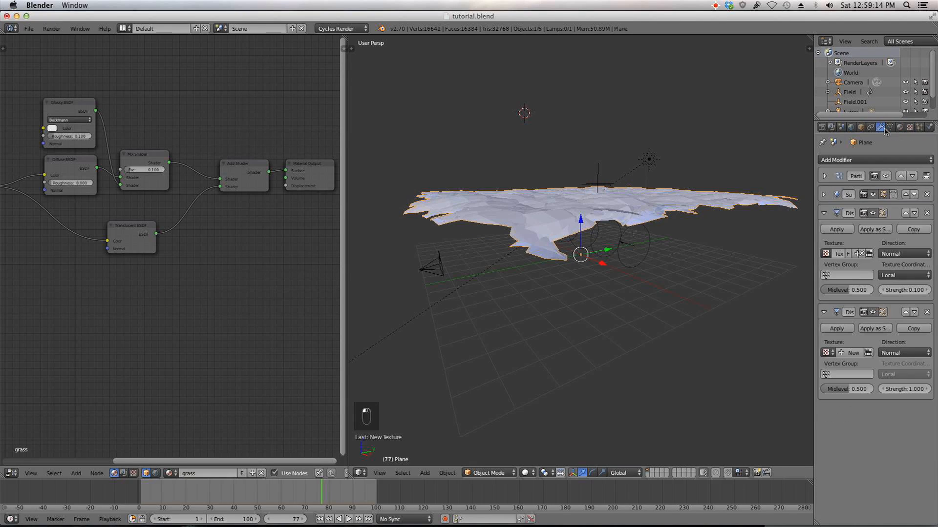
Step: Toggle the second Displace modifier's display in the viewport
click(873, 312)
scroll(680, 324, up, 5)
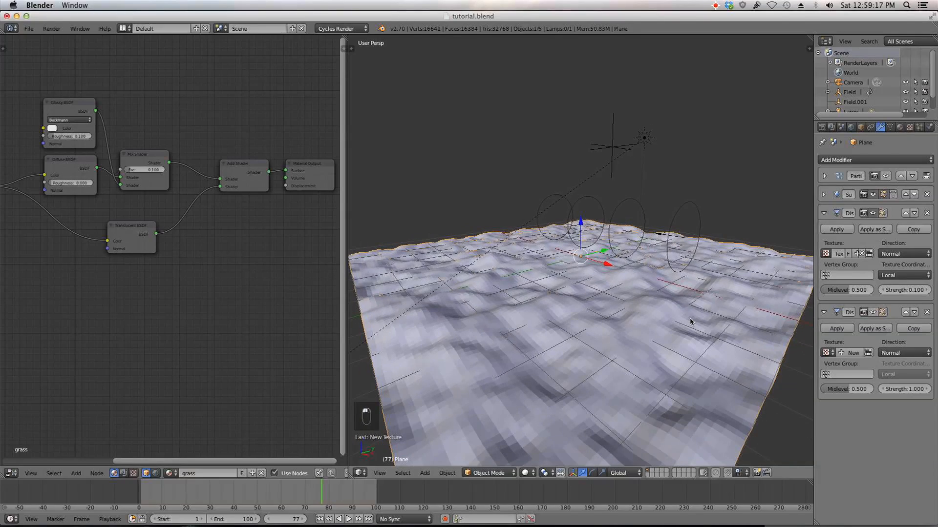
Step: Set the plane's shading to Smooth
key(t)
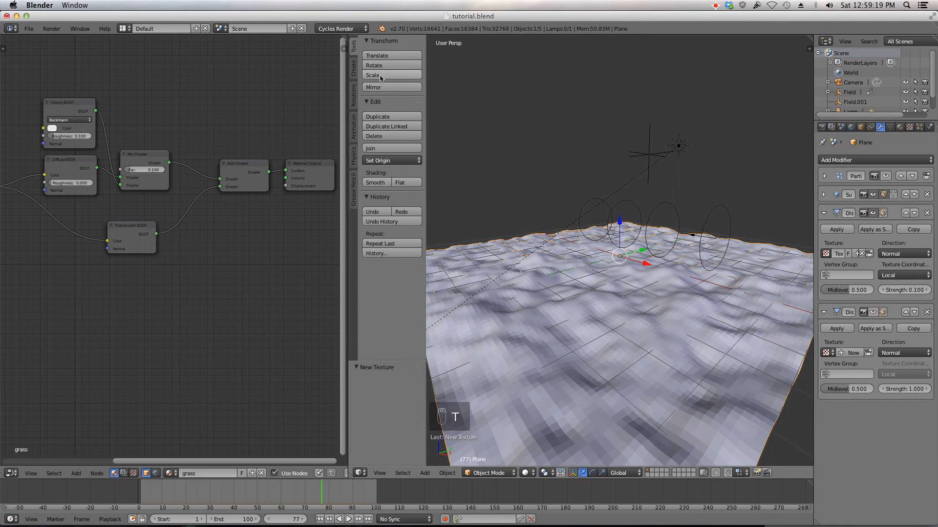
click(375, 182)
key(t)
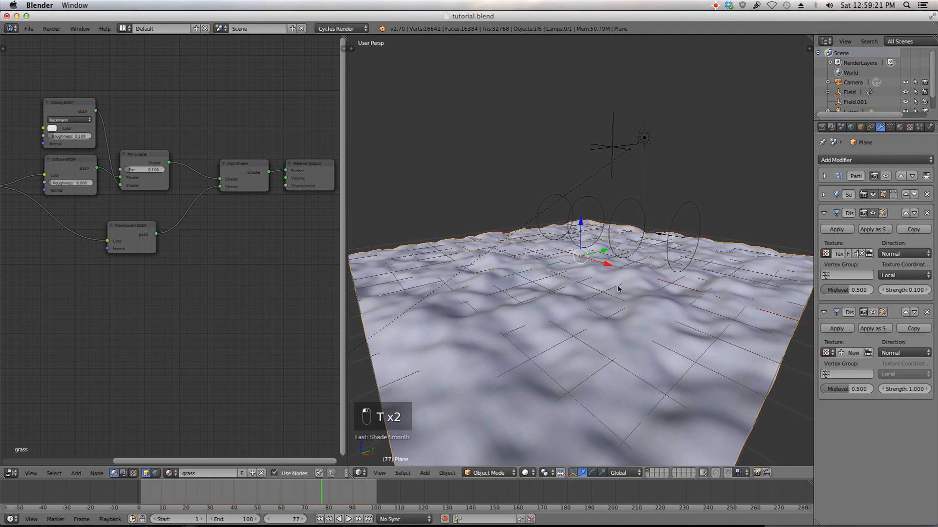
Step: Rename the Displace texture to large bumps
middle_drag(658, 281, 702, 290)
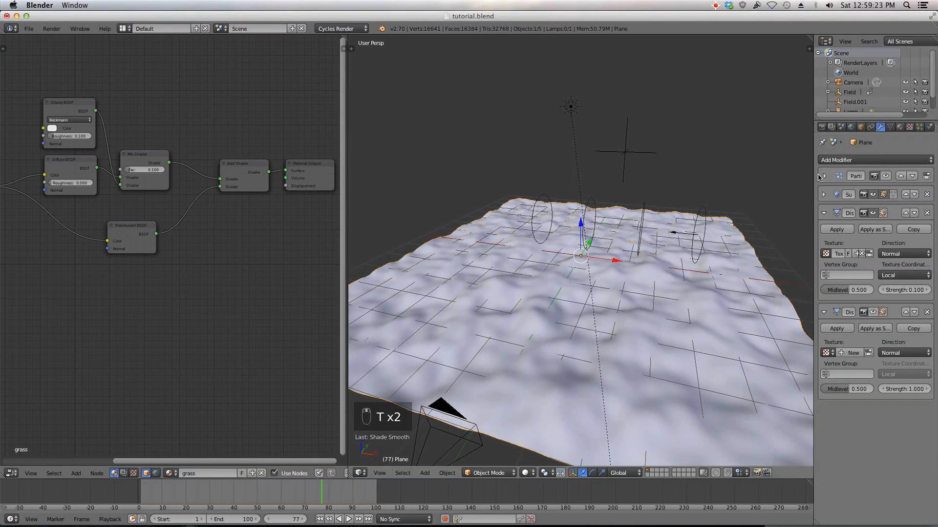
click(910, 127)
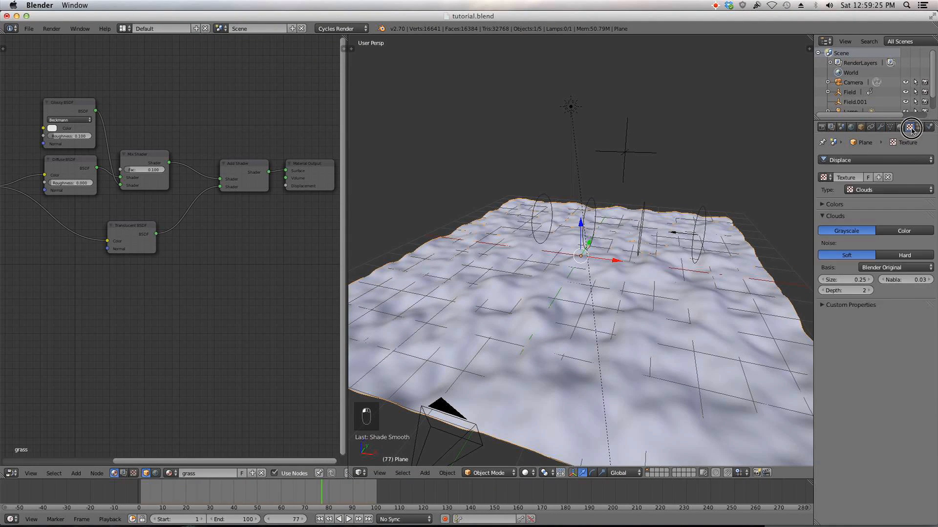
click(844, 179)
text(large bumps)
key(Return)
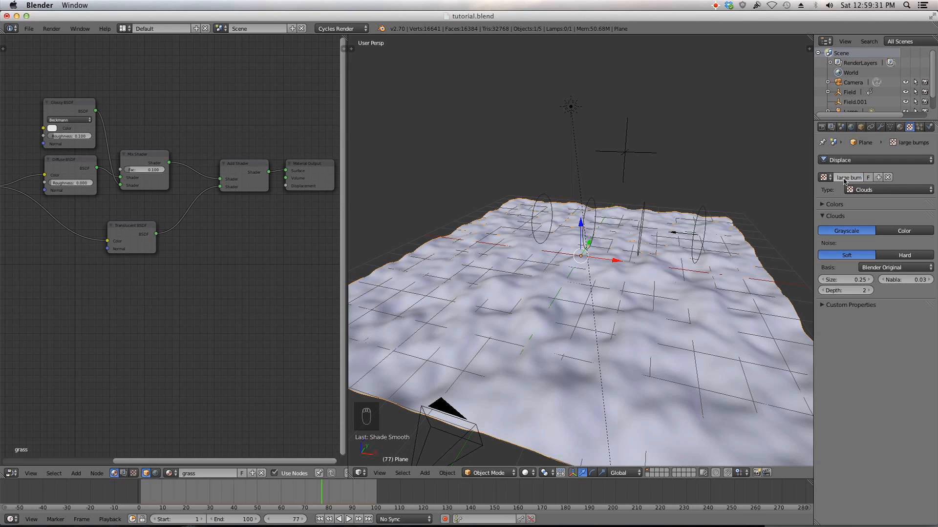
Step: Set the large bumps cloud size to 0.45
middle_drag(785, 308, 729, 295)
mouse_move(852, 279)
mouse_down()
mouse_move(867, 280)
mouse_move(860, 280)
mouse_up()
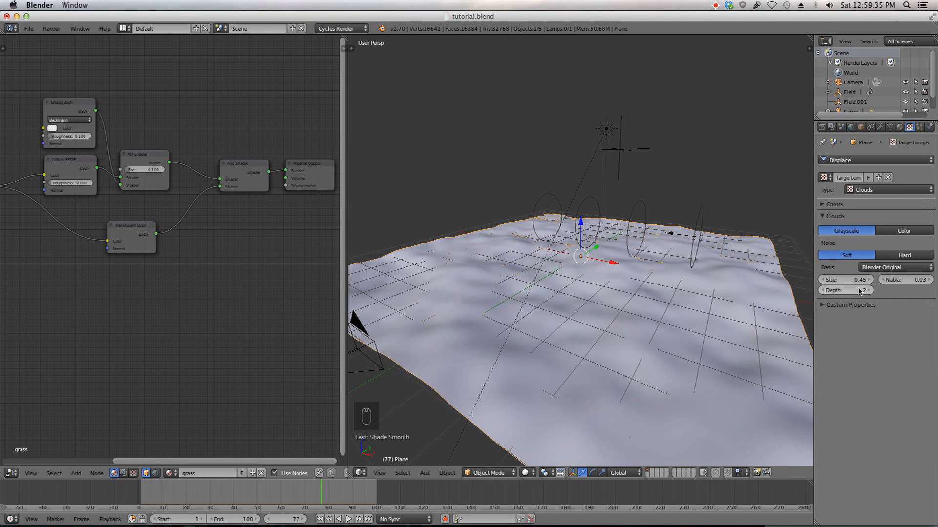
Step: Set the first Displace modifier's strength to 0.2
middle_drag(701, 320, 659, 317)
click(880, 127)
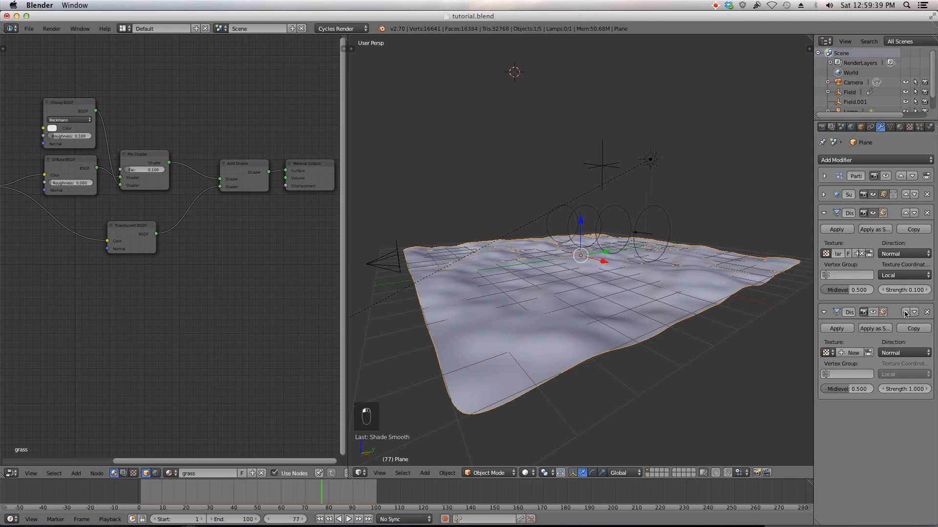
drag(905, 290, 921, 289)
click(909, 290)
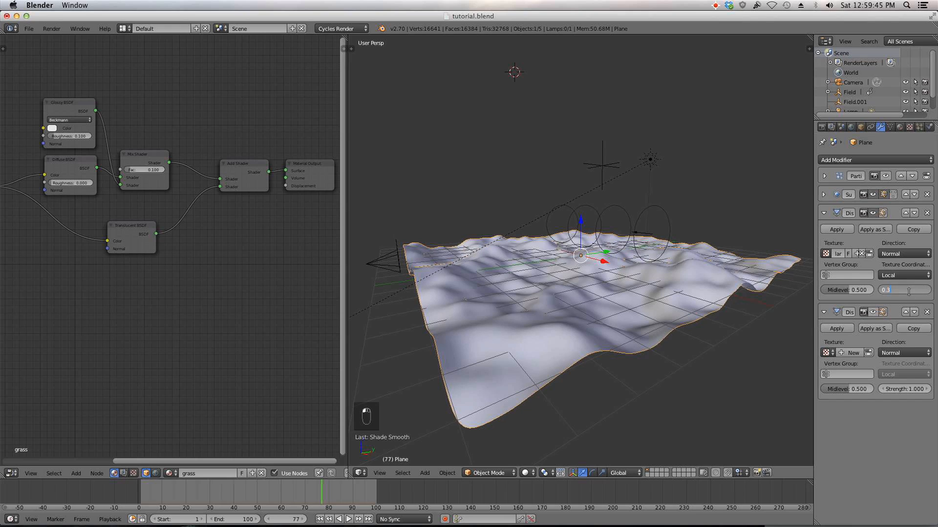
text(0.2)
key(Return)
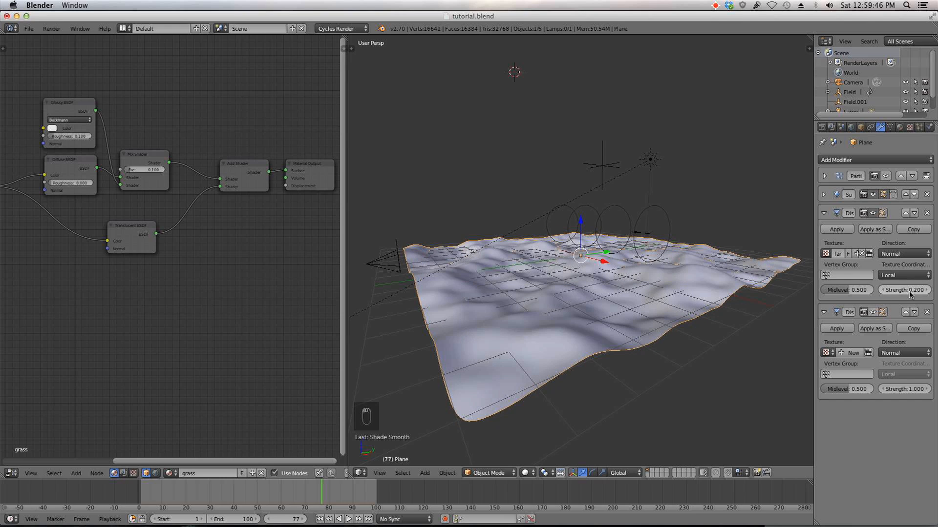
Step: Set the large bumps cloud size to 0.65
click(919, 127)
click(913, 127)
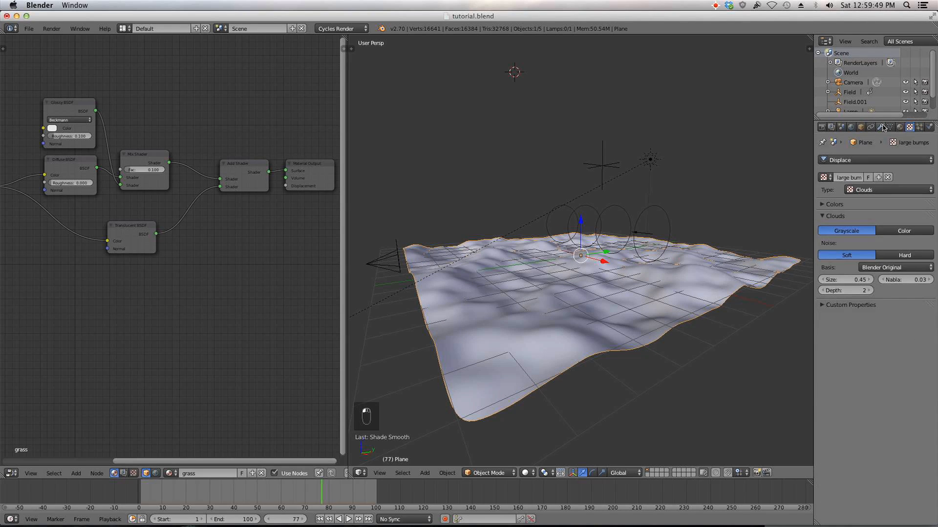
click(850, 280)
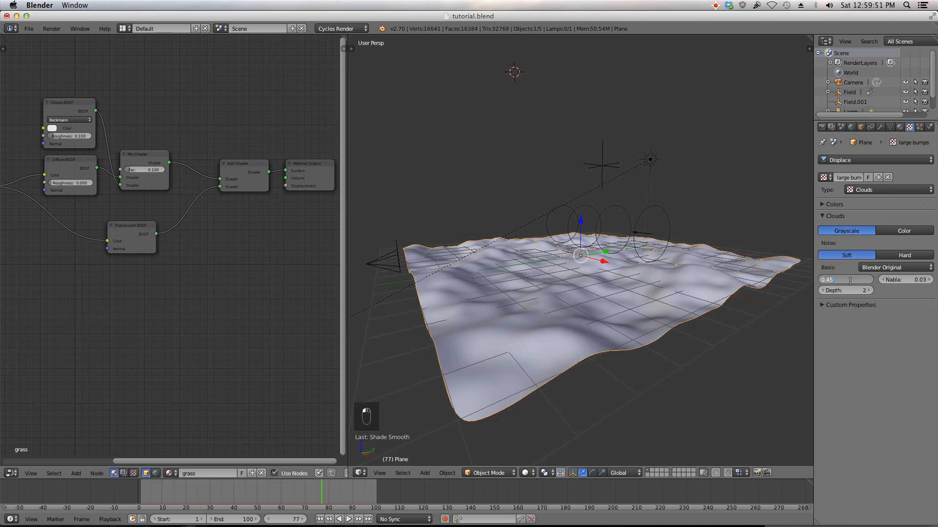
key(BackSpace)
key(BackSpace)
key(Return)
Step: Give the second Displace modifier a new texture
middle_drag(686, 314, 758, 322)
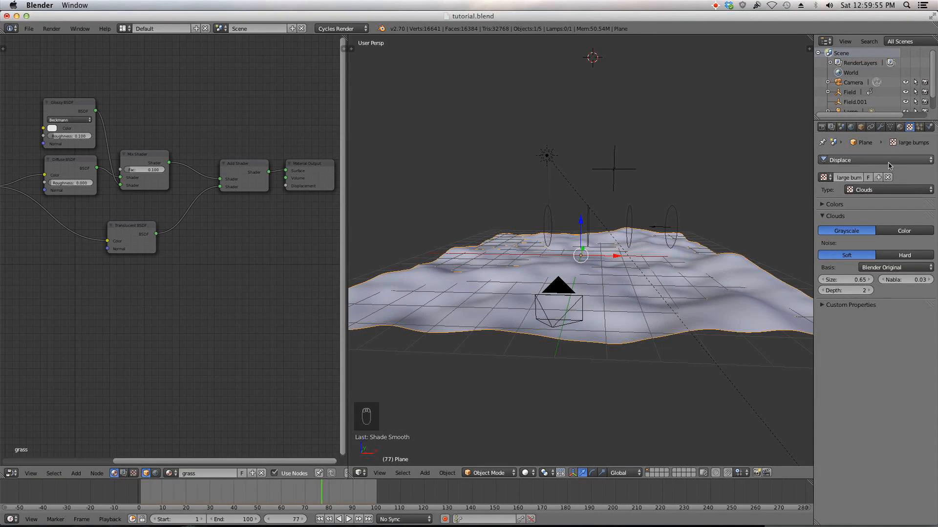
click(901, 127)
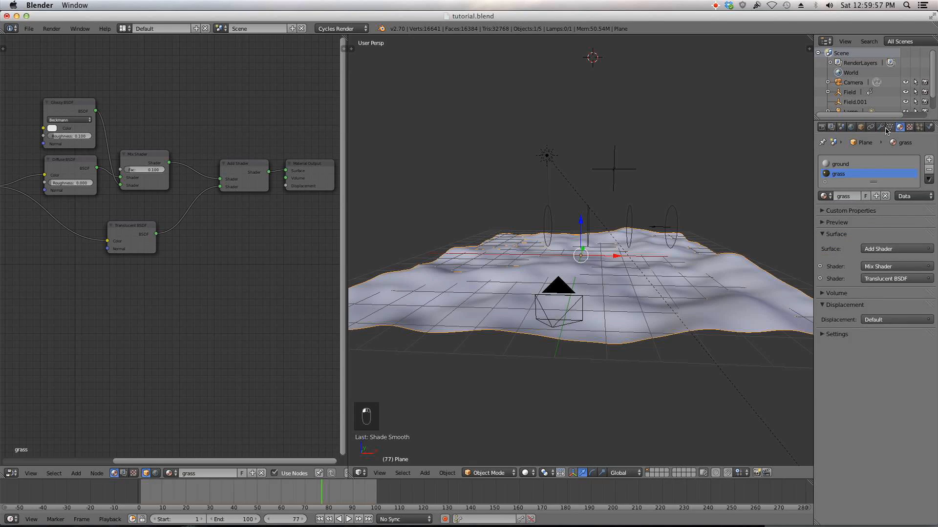
click(881, 127)
click(853, 353)
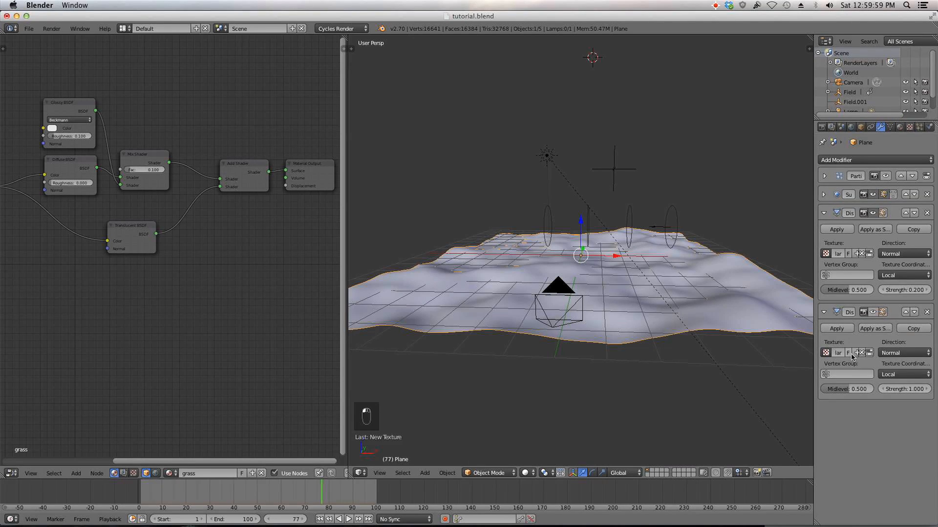
Step: Browse to the duplicated large bumps texture and rename it small bumps
click(910, 127)
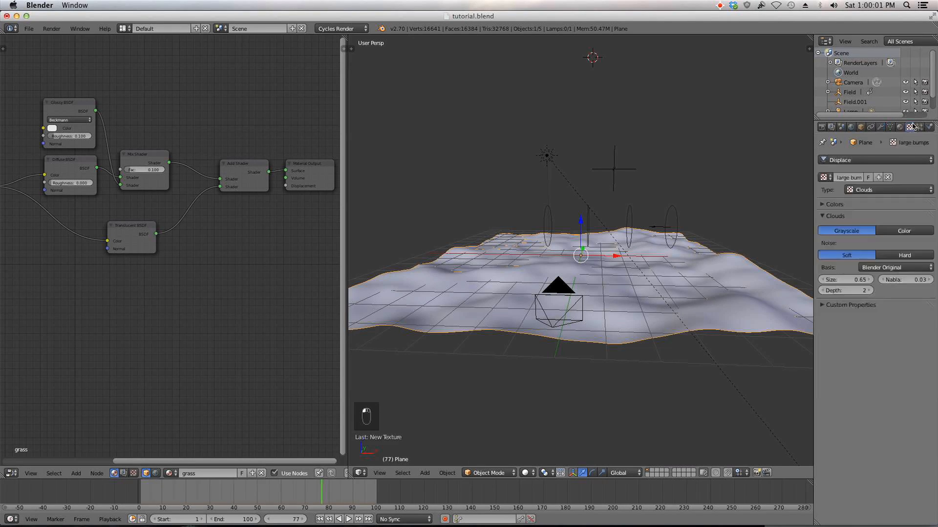
click(825, 178)
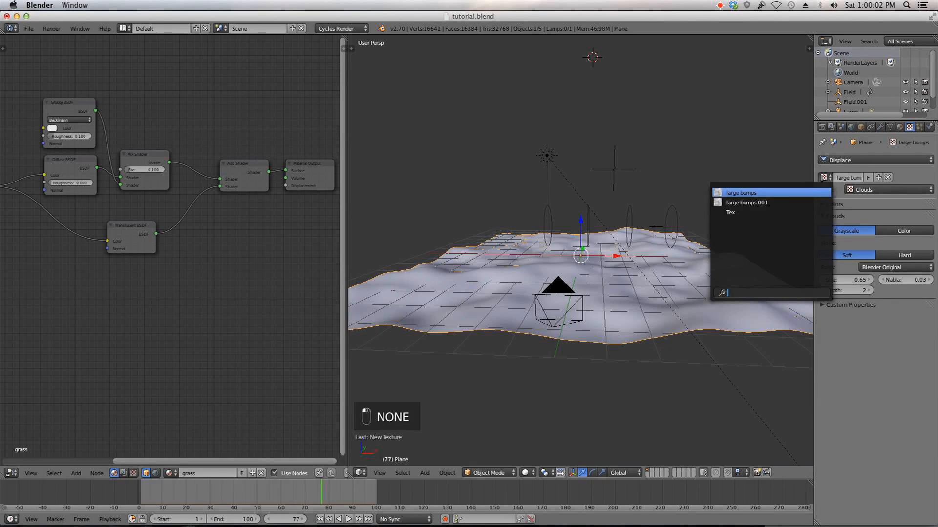
click(810, 203)
click(859, 177)
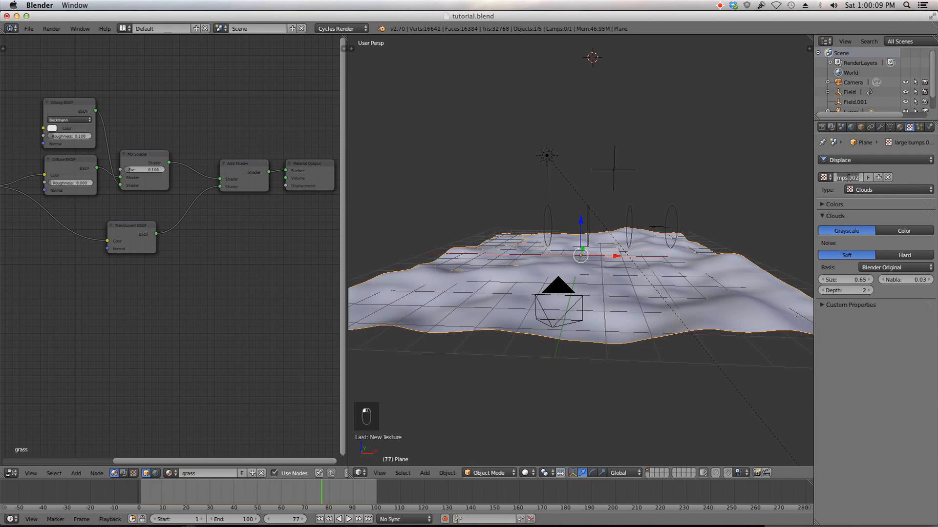
key(Left)
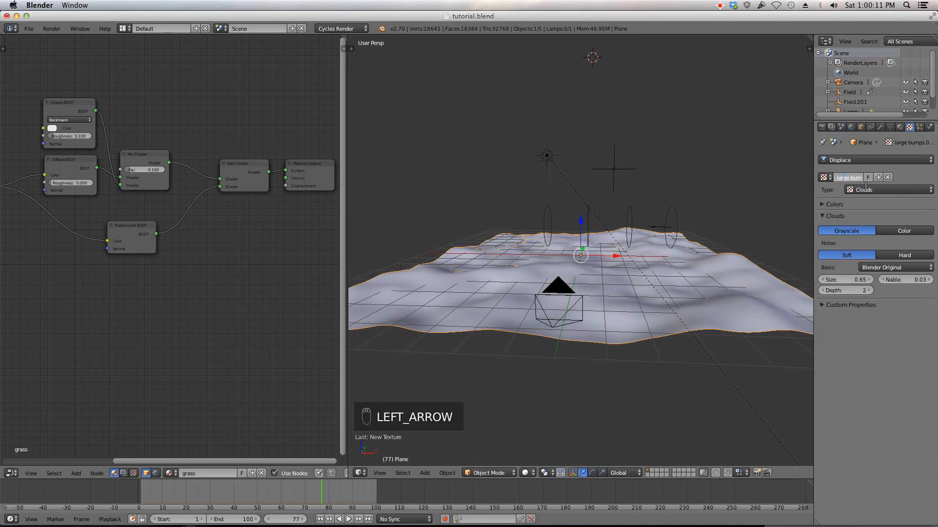
key(Right)
key(Right)
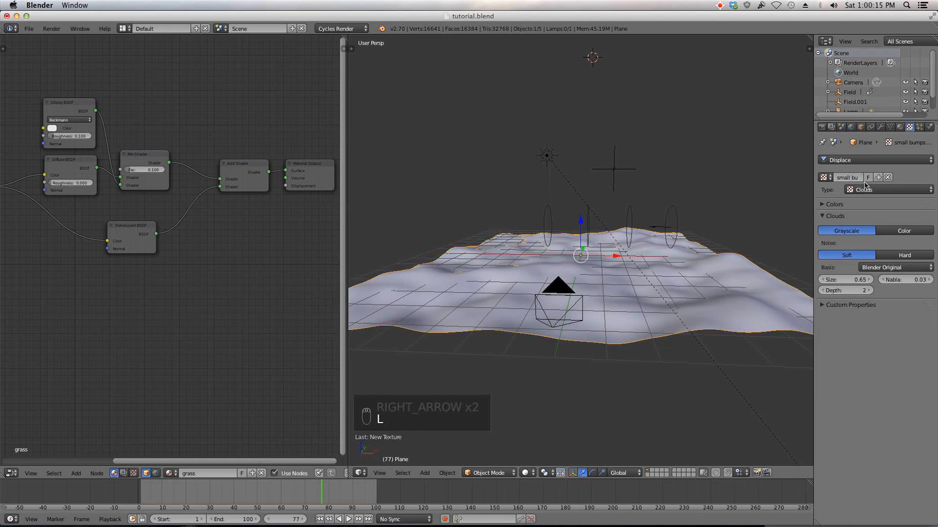
Step: Set the small bumps cloud size to 0.15
click(865, 186)
click(858, 282)
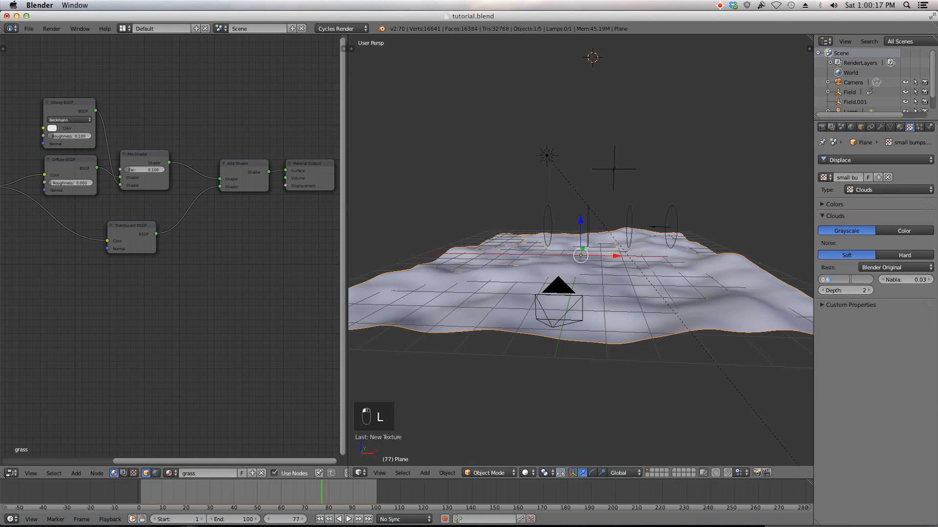
key(BackSpace)
text(0.15)
key(Return)
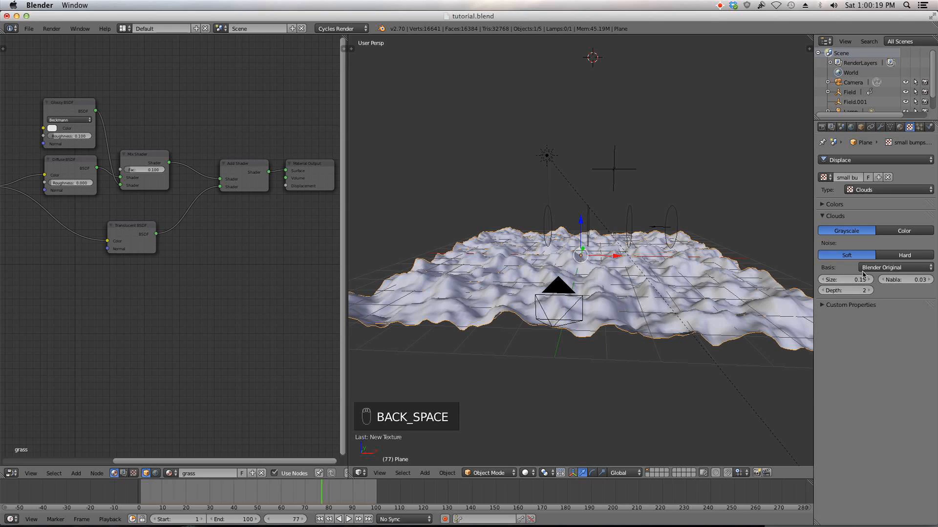
Step: Set the small bumps cloud size to 0.1 and its depth to 6
mouse_move(850, 281)
mouse_down()
mouse_move(831, 281)
mouse_move(862, 281)
mouse_move(849, 281)
mouse_up()
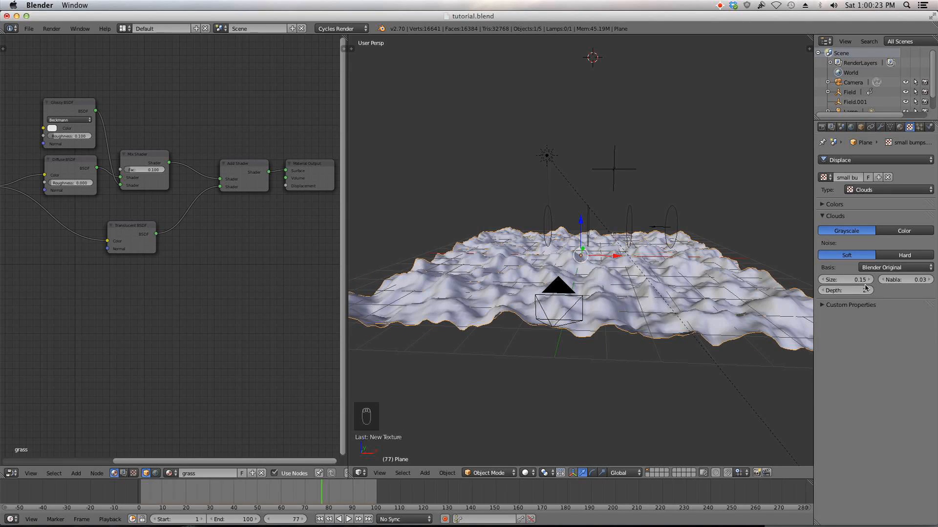
click(823, 280)
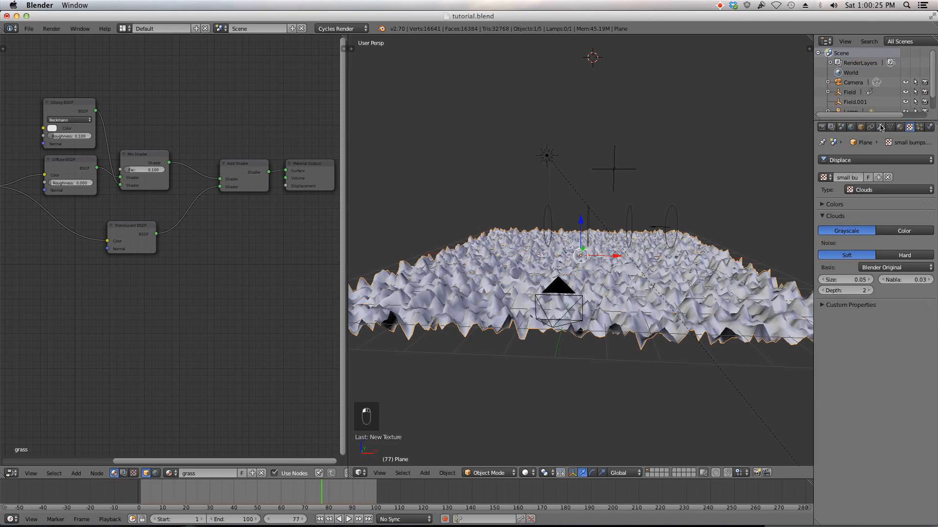
click(853, 281)
key(BackSpace)
text(.1)
key(Return)
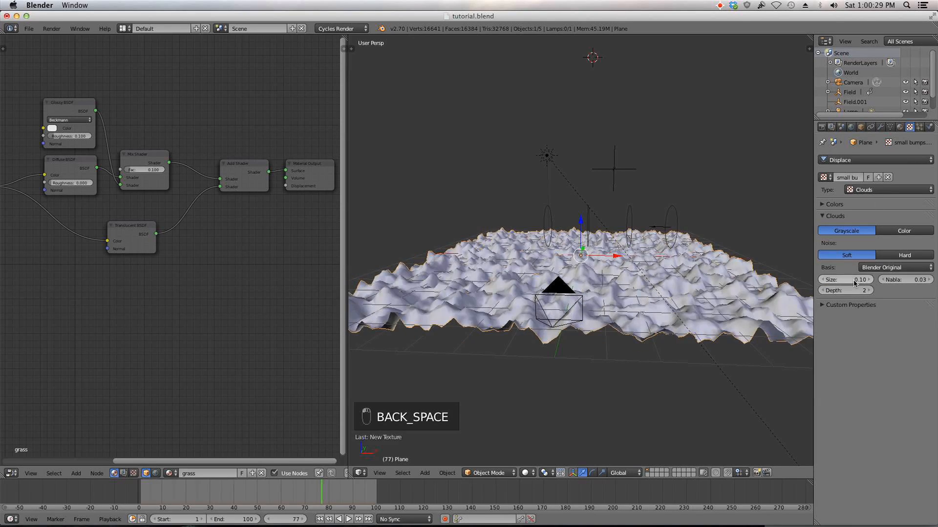
click(872, 291)
click(871, 291)
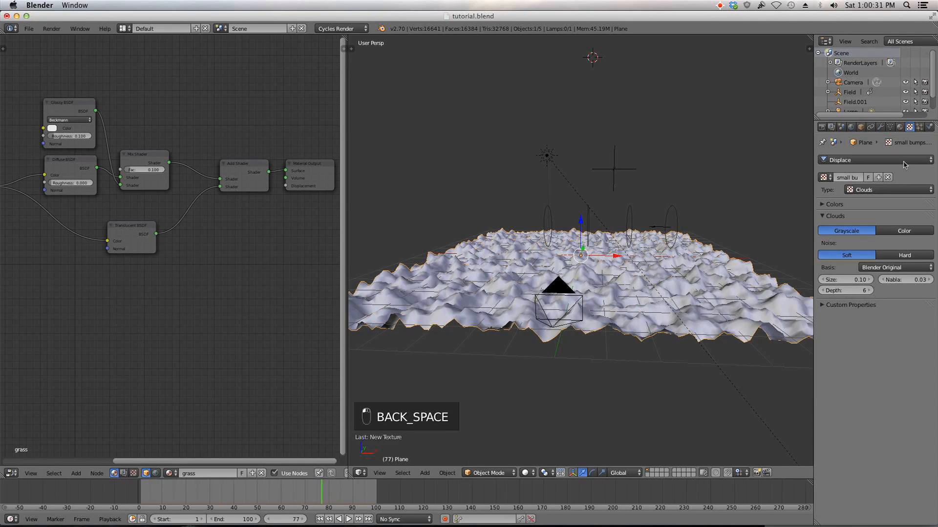
Step: Assign large bumps.001 to the first Displace modifier and small bumps.002 to the second
click(882, 127)
click(826, 254)
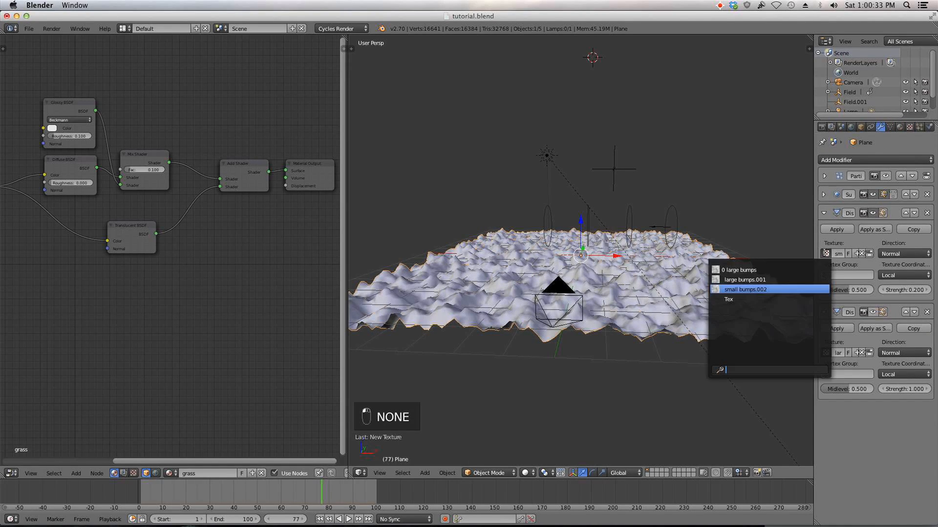
click(799, 282)
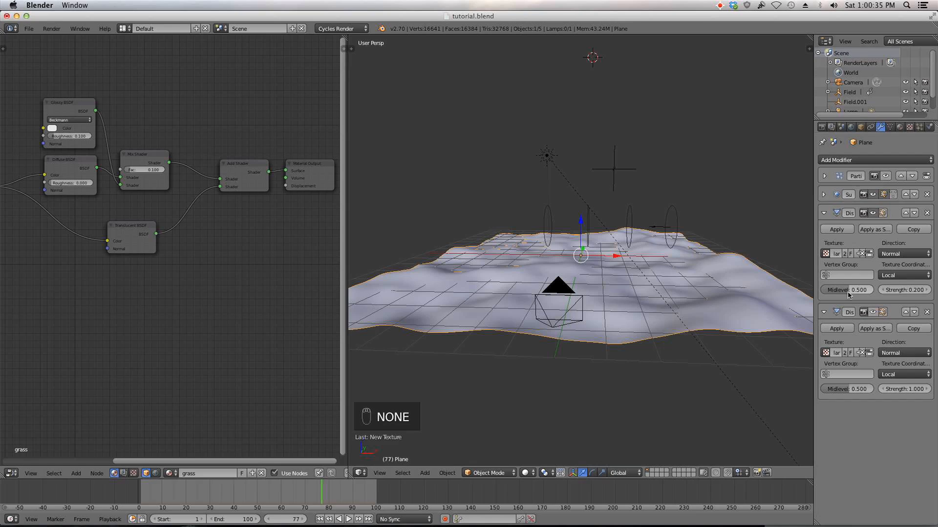
click(826, 353)
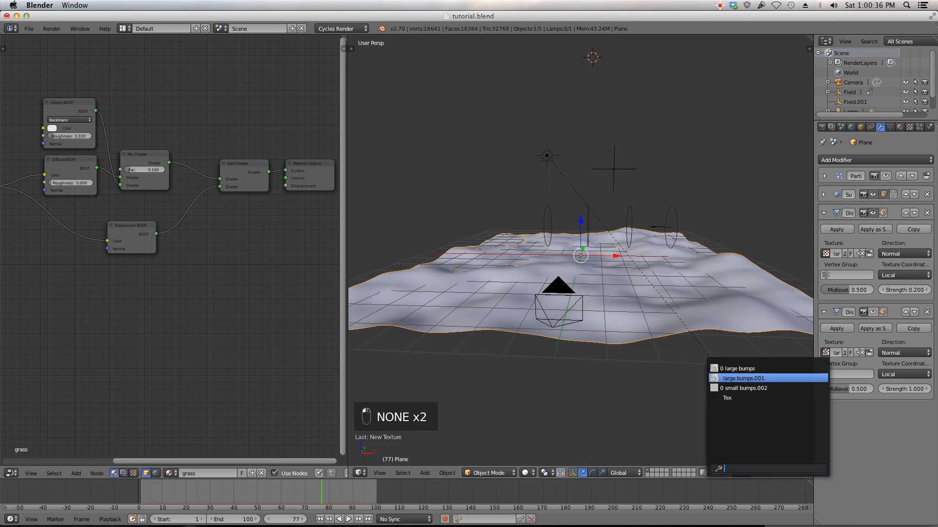
click(803, 388)
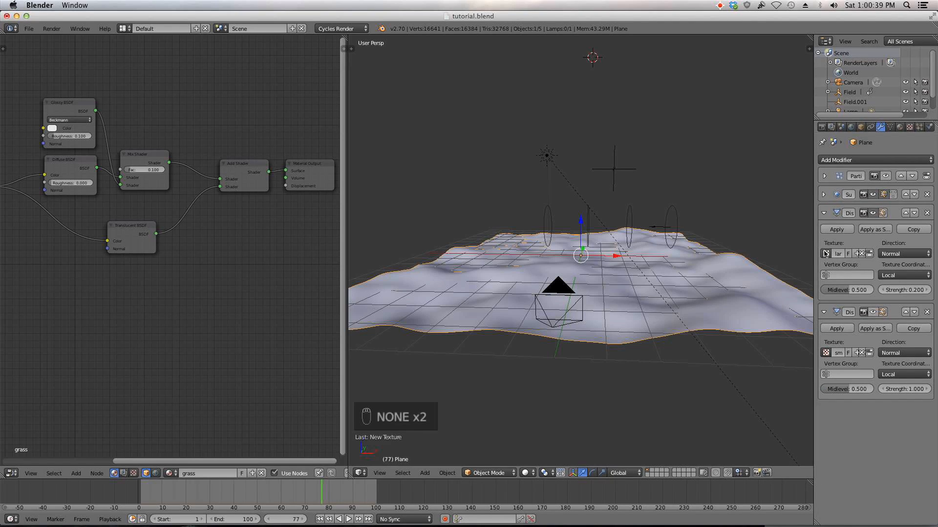
Step: Widen the properties area, enable the second Displace in the viewport, and set its strength to 0.01
drag(812, 257, 653, 257)
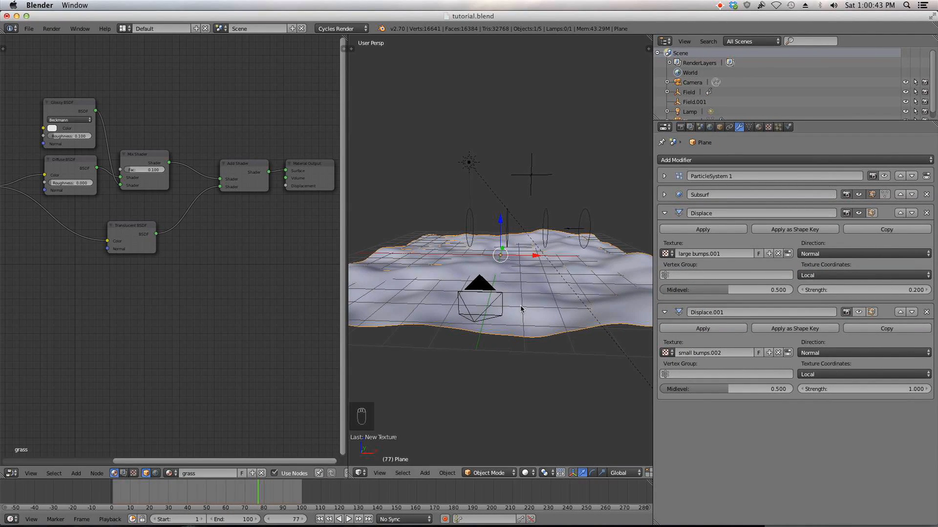
click(860, 313)
mouse_move(862, 389)
mouse_down()
mouse_move(811, 389)
mouse_move(871, 389)
mouse_up()
click(871, 389)
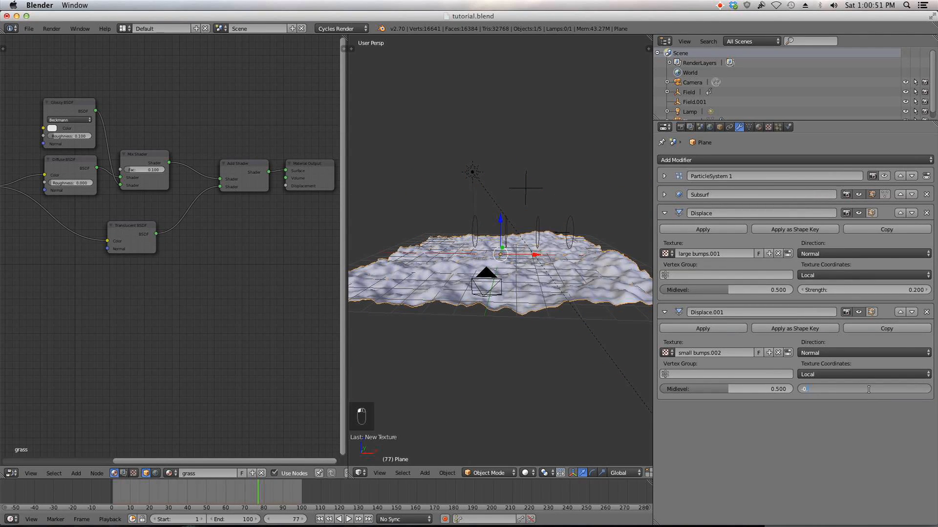
key(BackSpace)
key(BackSpace)
text(0.01)
key(Return)
scroll(481, 271, up, 3)
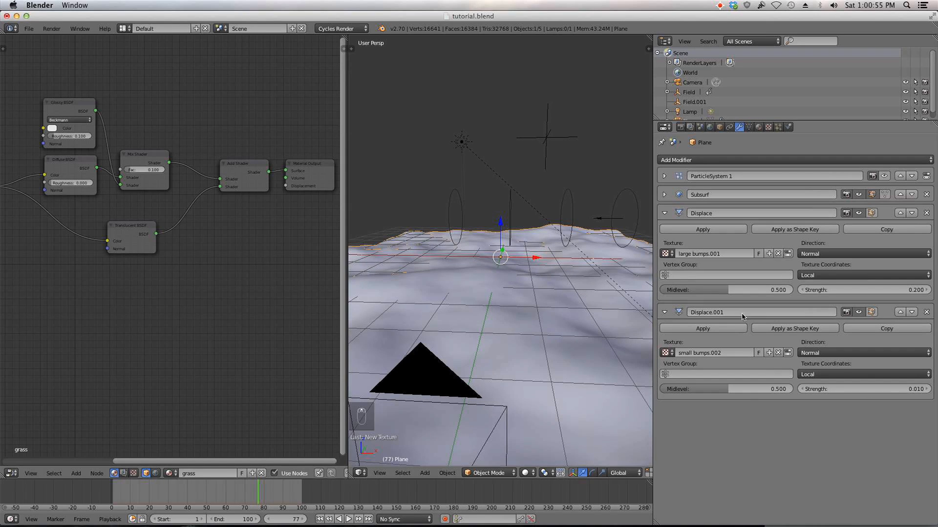
Step: Set the second Displace modifier's strength to 0.04
click(887, 391)
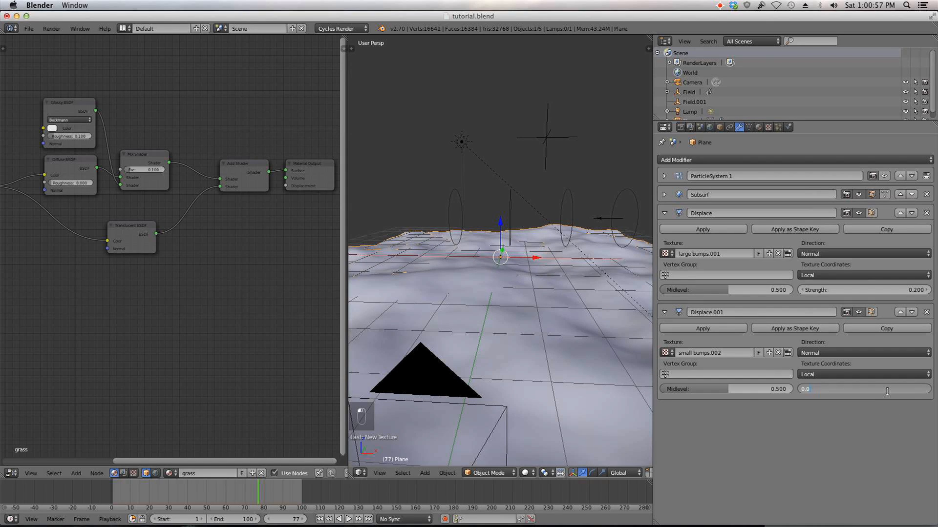
text(3)
key(Return)
scroll(513, 337, down, 5)
scroll(513, 337, up, 3)
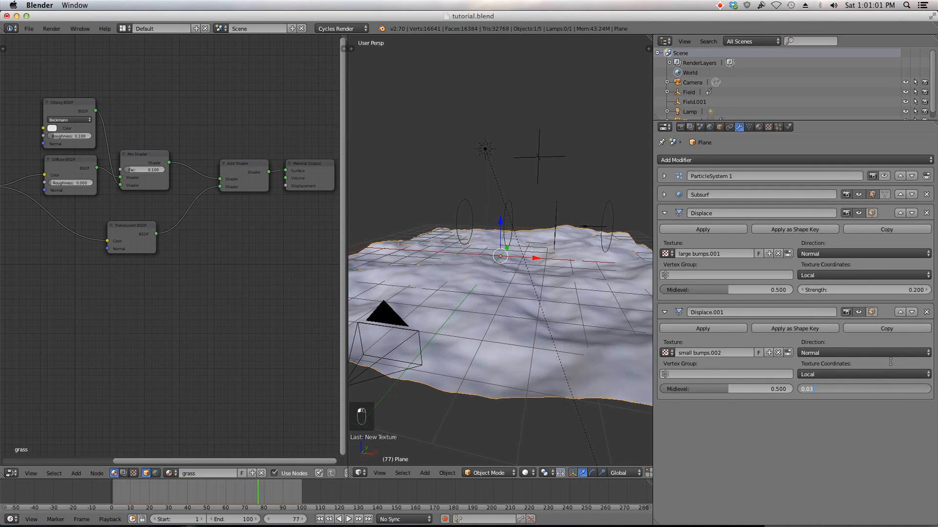
key(BackSpace)
text(4)
key(Return)
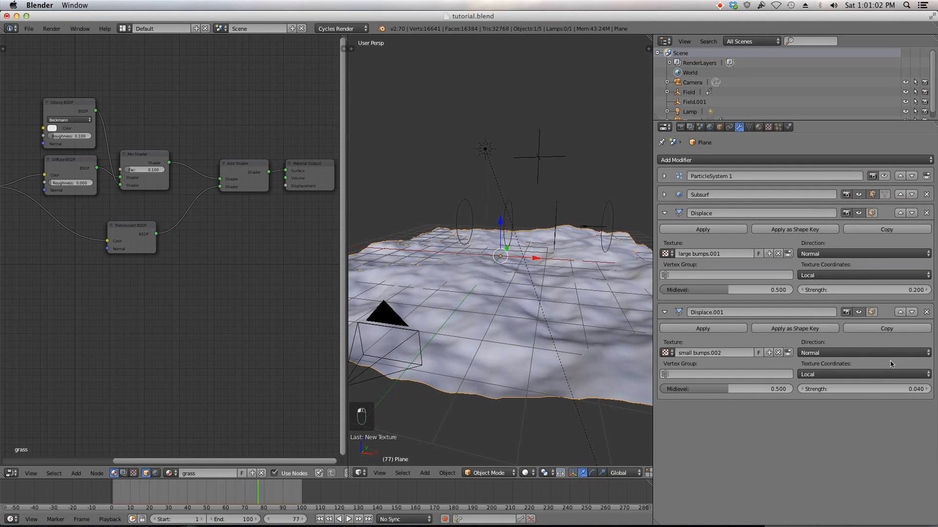
Step: Switch the texture shown to small bumps.002 and set its cloud size to 0.04
click(768, 127)
click(664, 177)
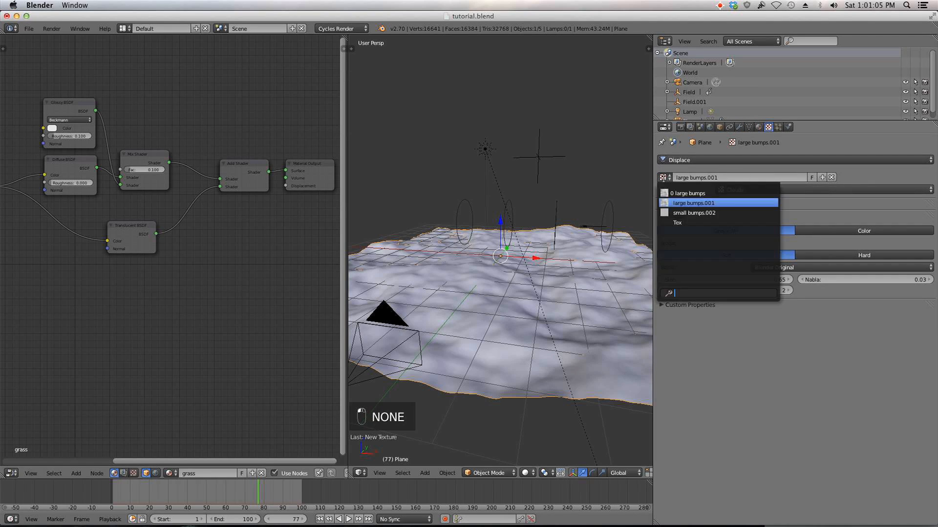
click(684, 215)
click(736, 279)
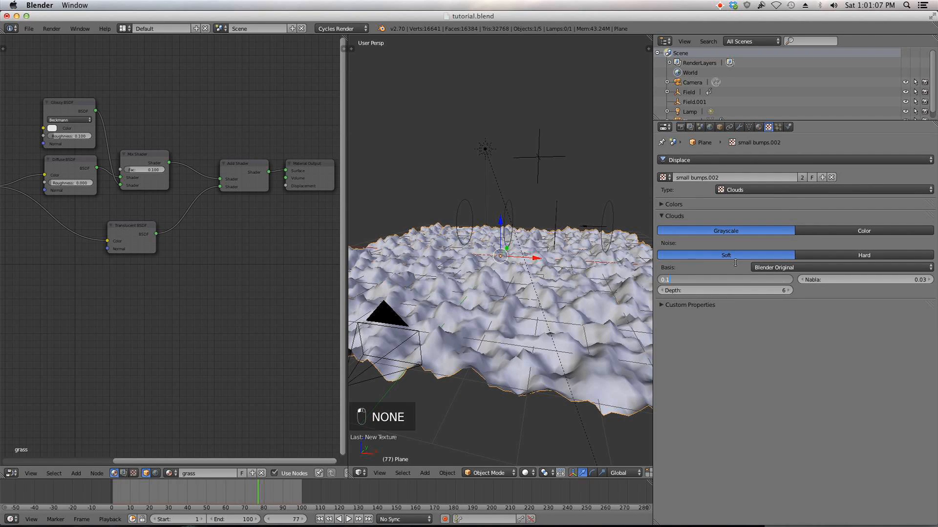
text(0.04)
key(Return)
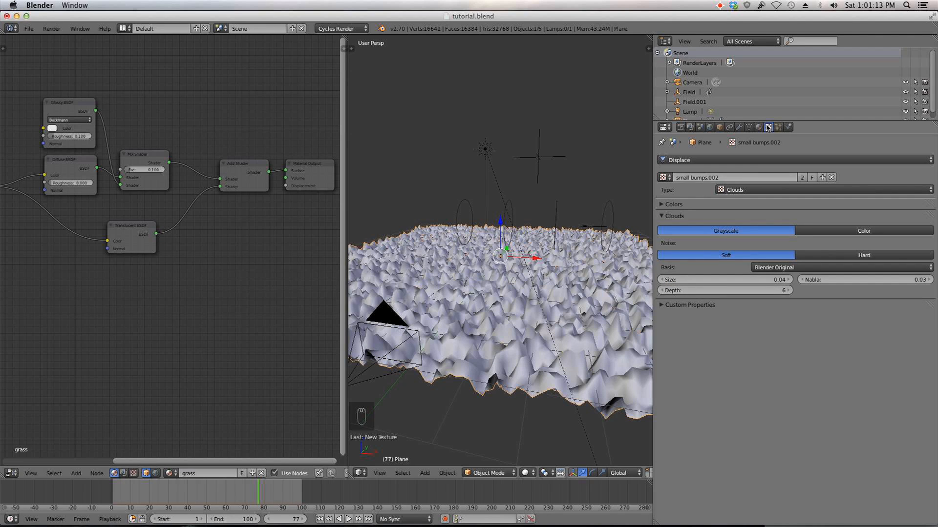
Step: Reassign large bumps.001 as the texture of the first Displace modifier
click(739, 126)
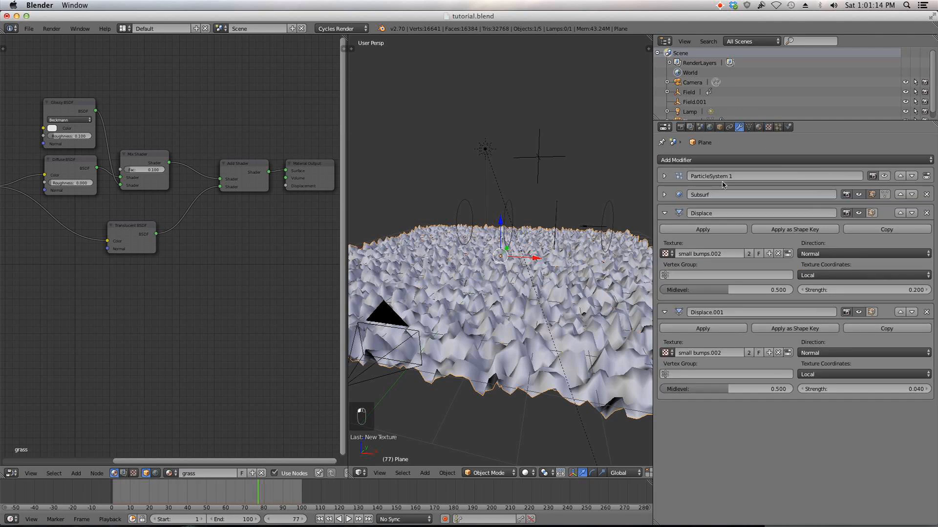
click(672, 254)
click(678, 280)
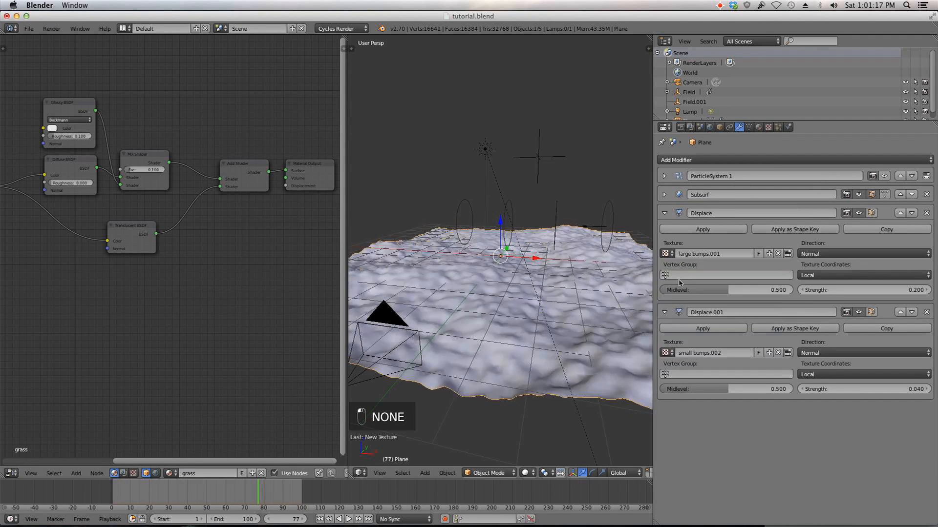
Step: Set the second Displace modifier's strength to 0.02
click(857, 386)
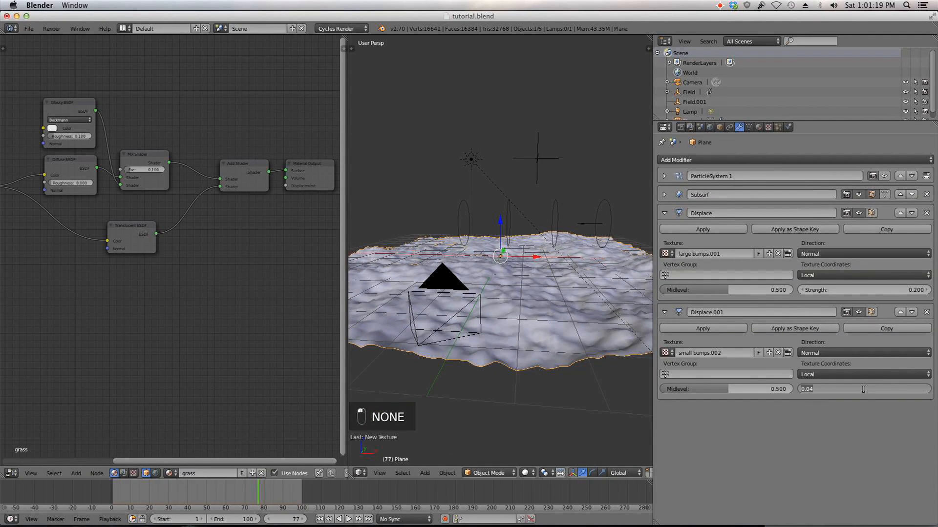
text(0.0)
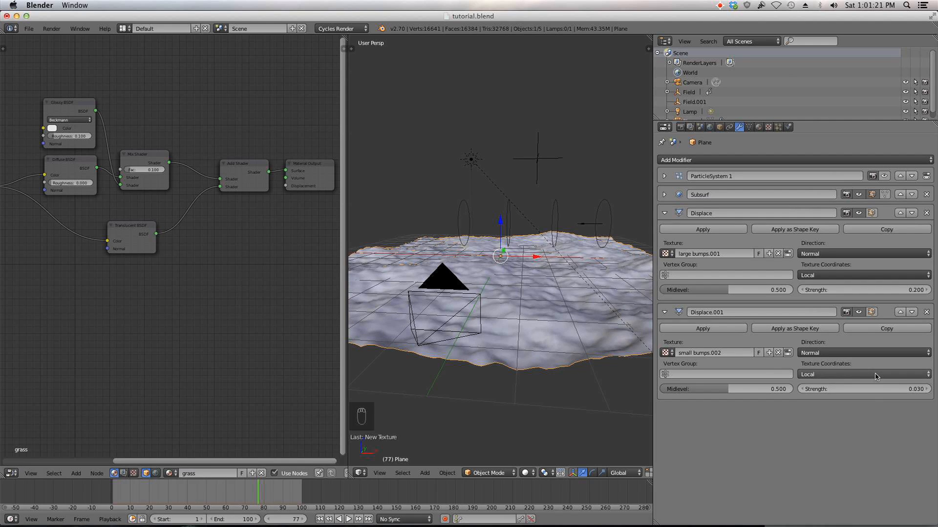
key(Return)
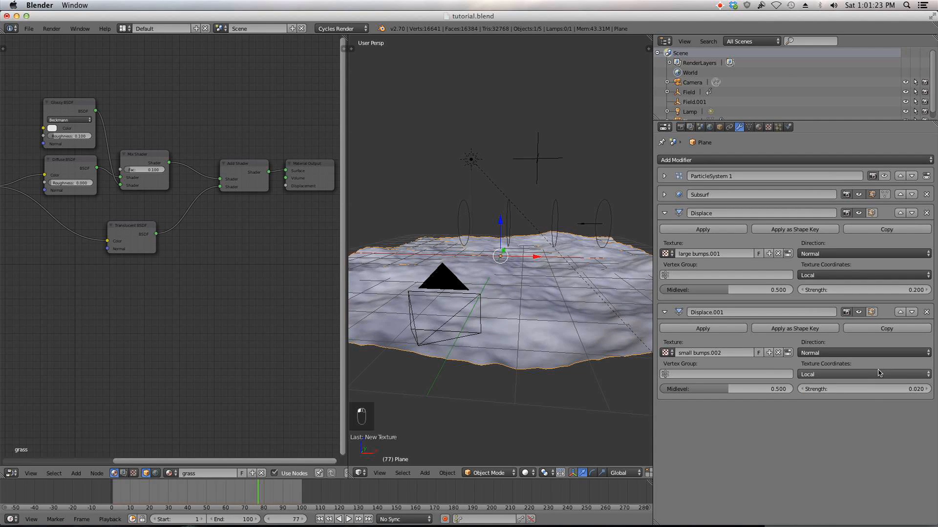
Step: Select the camera in camera view and move it slightly backward along its viewing axis
middle_drag(628, 335, 533, 334)
key(KP_0)
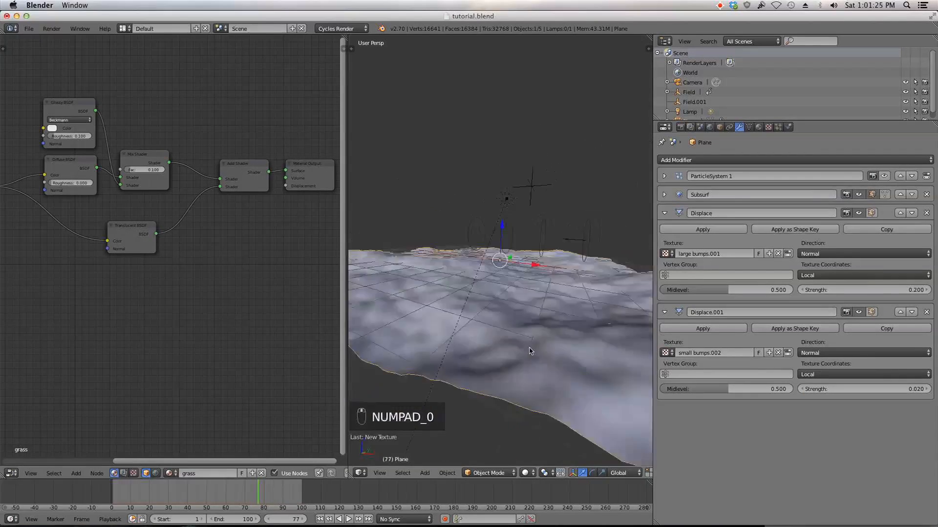
right_click(532, 306)
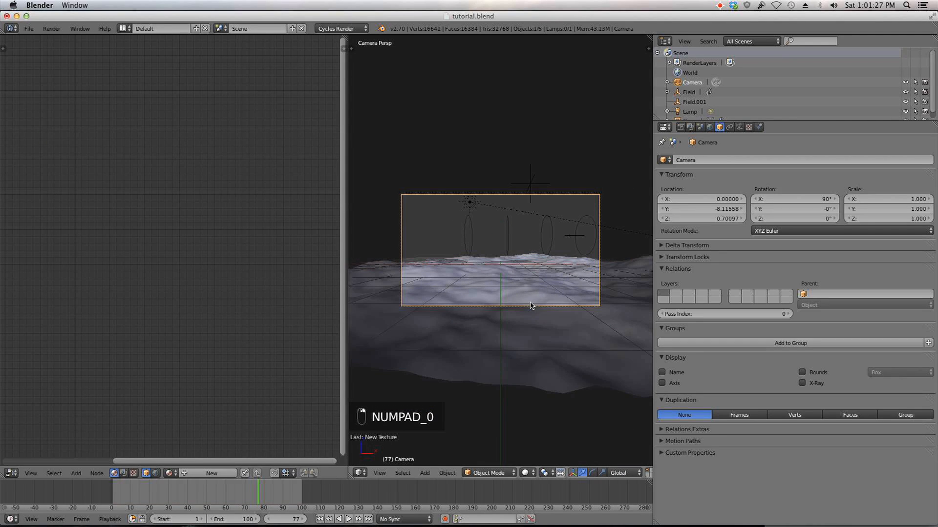
key(g)
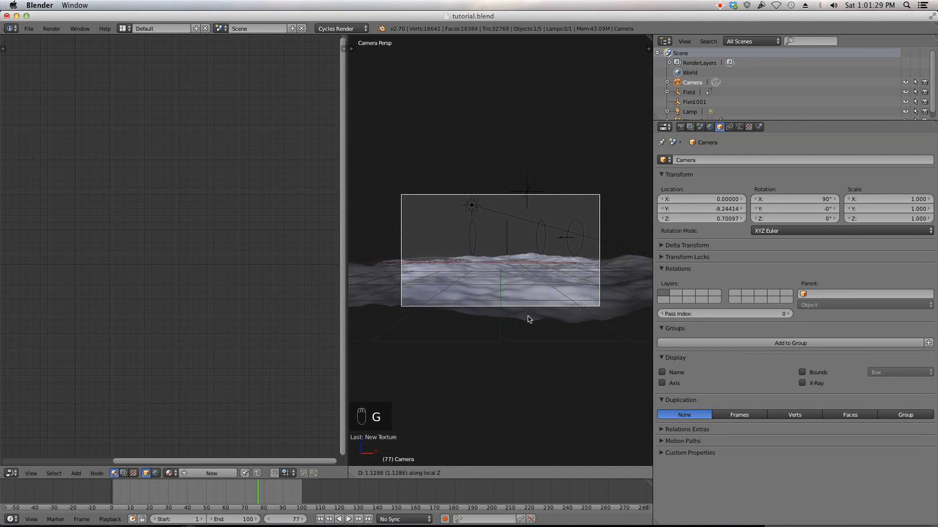
click(527, 318)
Step: Widen the 3D viewport by narrowing the properties area
middle_drag(558, 326, 558, 371)
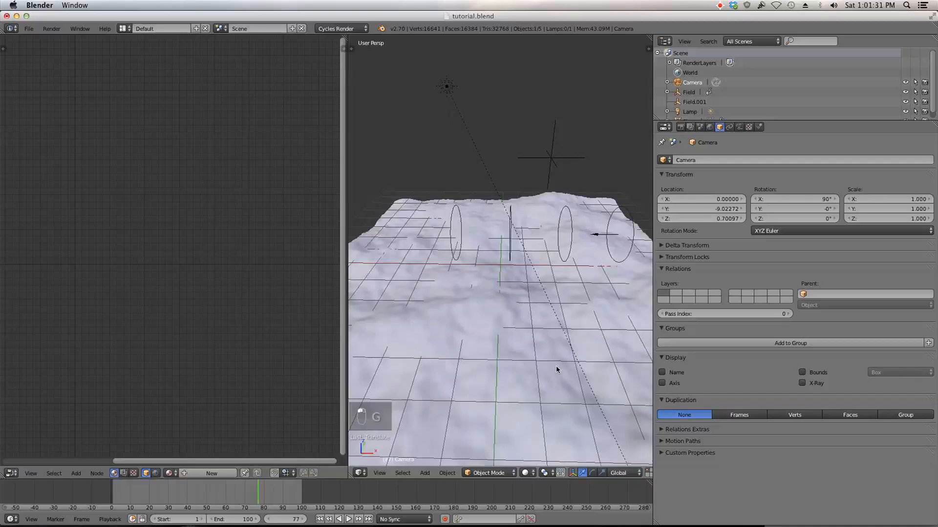
scroll(562, 353, down, 4)
key(n)
key(n)
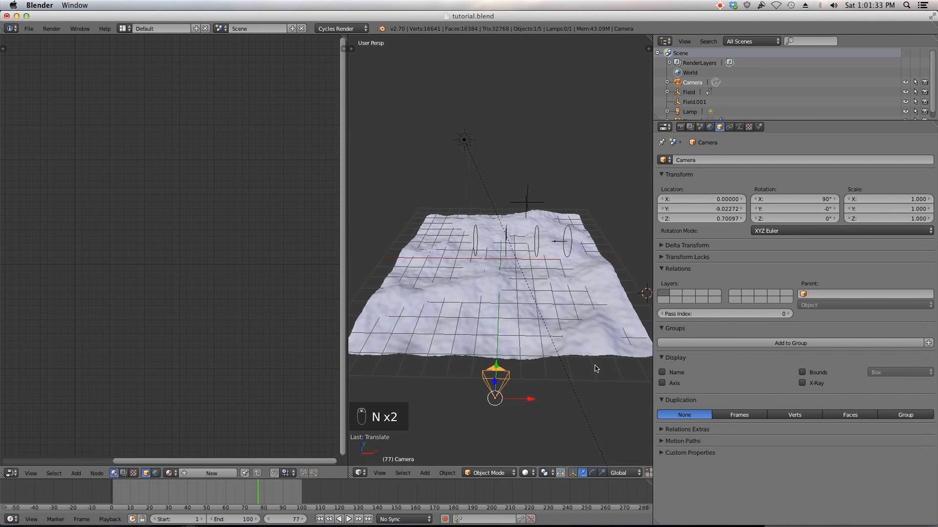
drag(653, 303, 845, 301)
Step: Select the terrain plane and scale it up by about 1.09
middle_drag(693, 300, 637, 336)
right_click(637, 336)
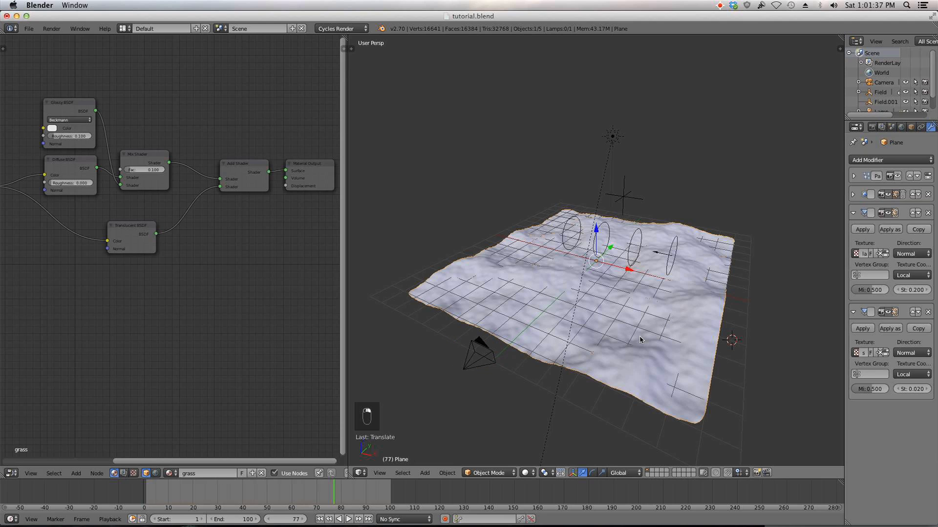
key(s)
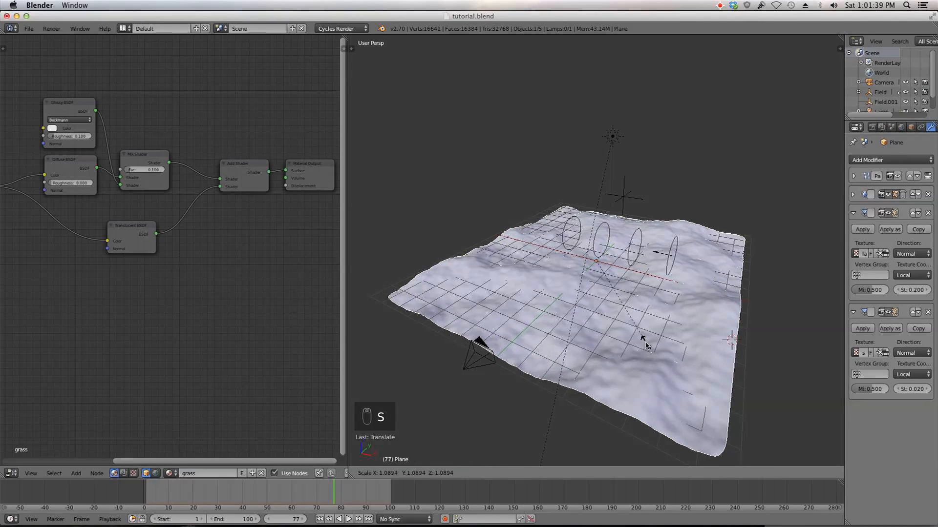
click(652, 342)
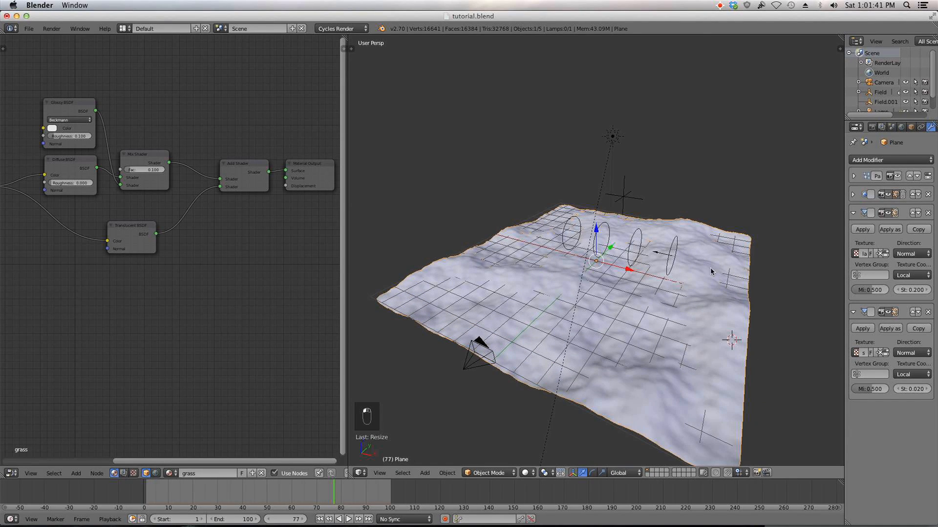
Step: Orbit and zoom around the terrain to inspect the displaced surface from several angles
middle_drag(731, 274, 752, 268)
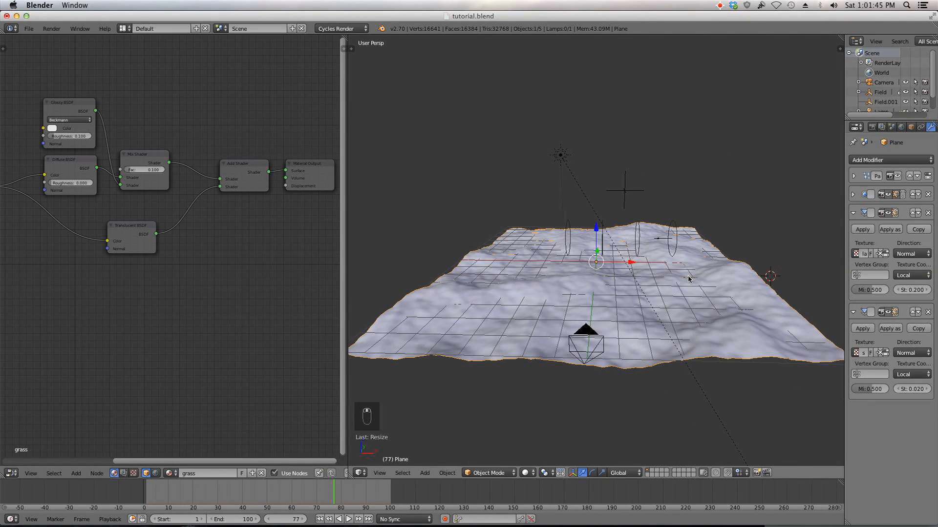
key(KP_7)
middle_drag(610, 259, 610, 153)
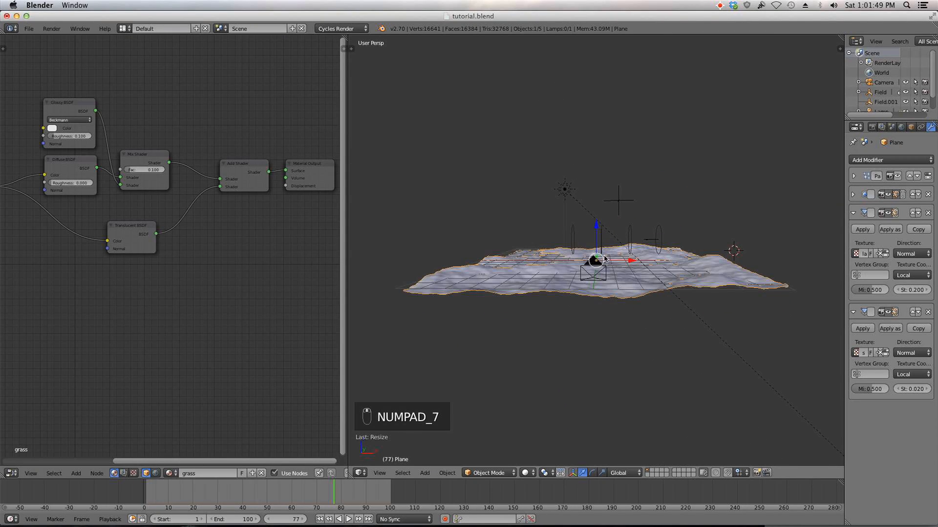
middle_drag(604, 259, 600, 278)
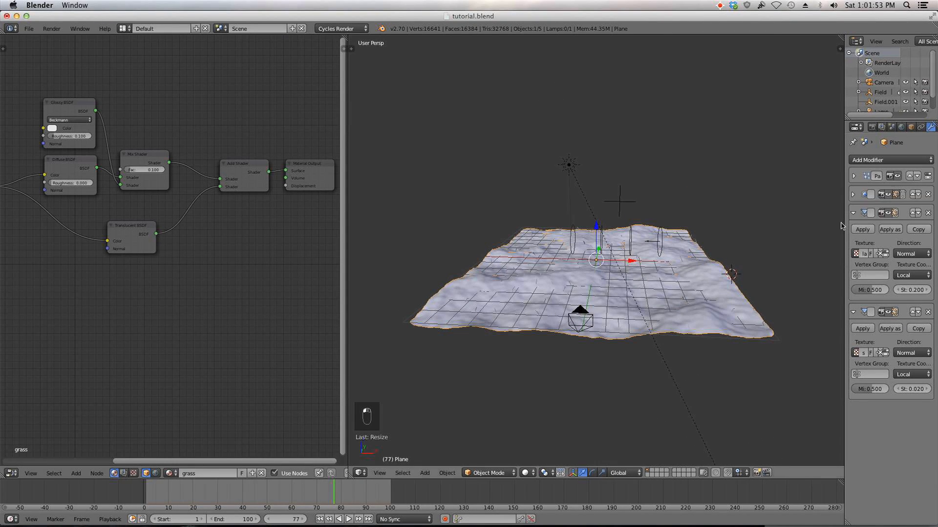
middle_drag(611, 271, 583, 256)
scroll(582, 256, up, 3)
scroll(593, 293, down, 5)
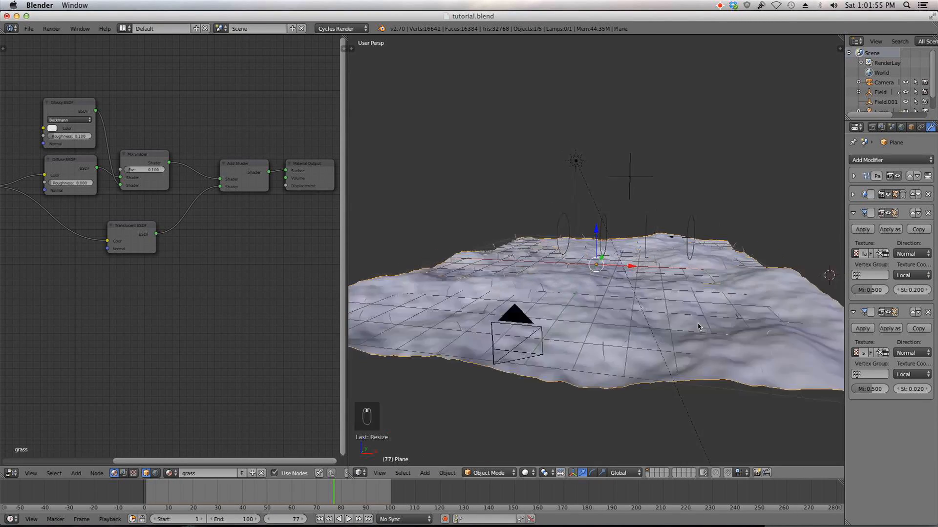
middle_drag(605, 318, 617, 333)
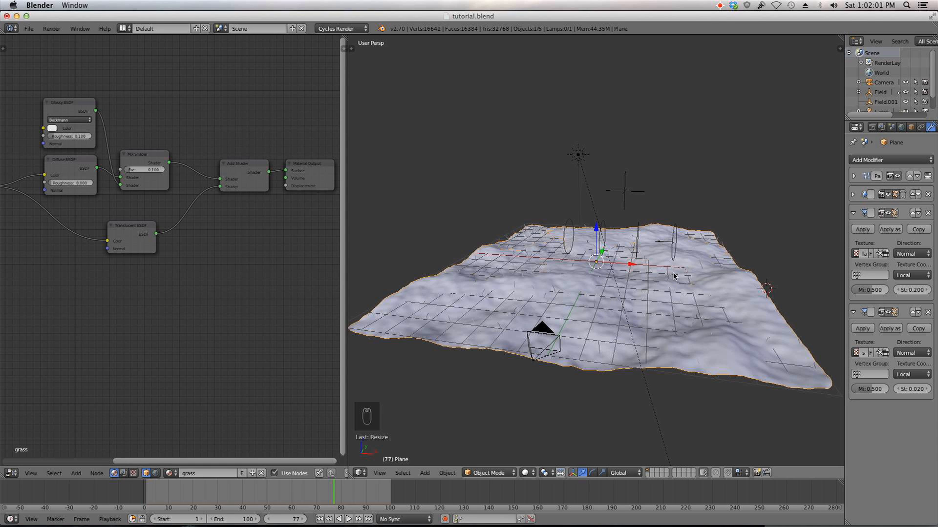
middle_drag(647, 287, 636, 315)
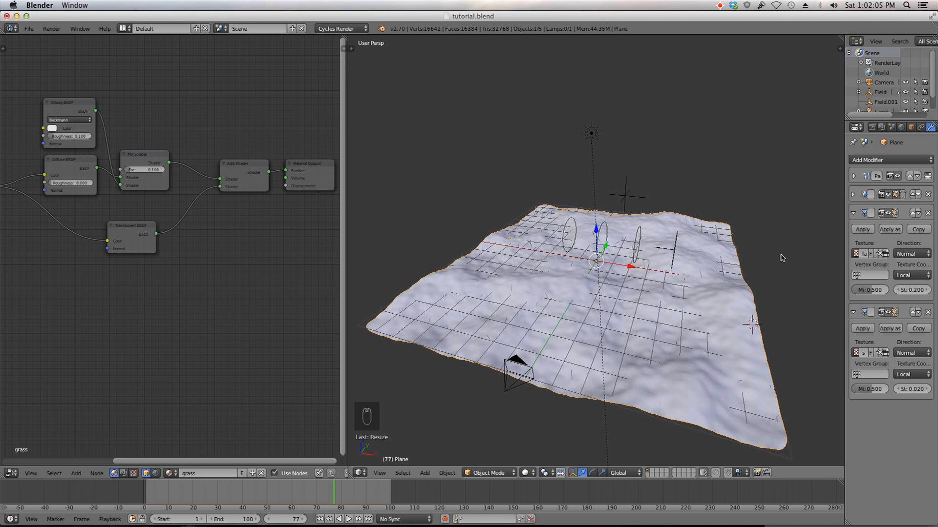
Step: Widen the properties area and set the grass particle system's emission number to 20000
drag(846, 149, 797, 149)
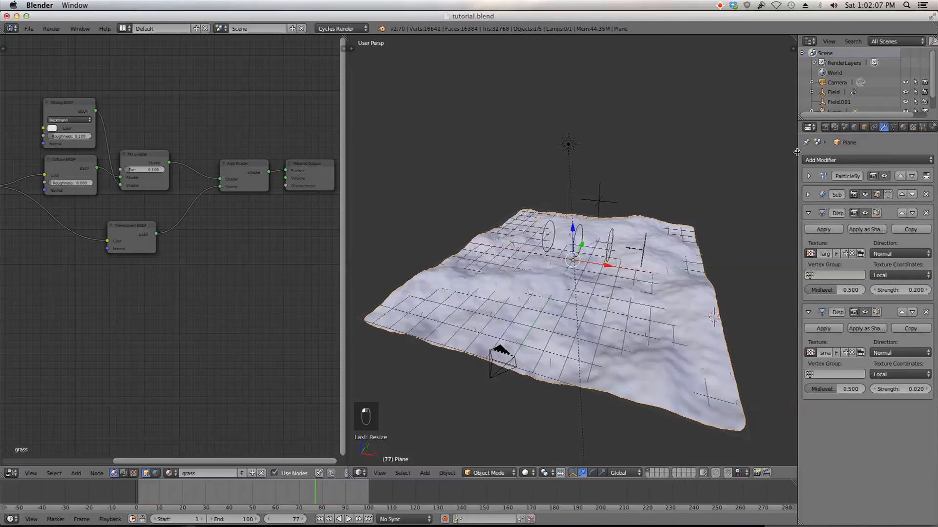
click(912, 127)
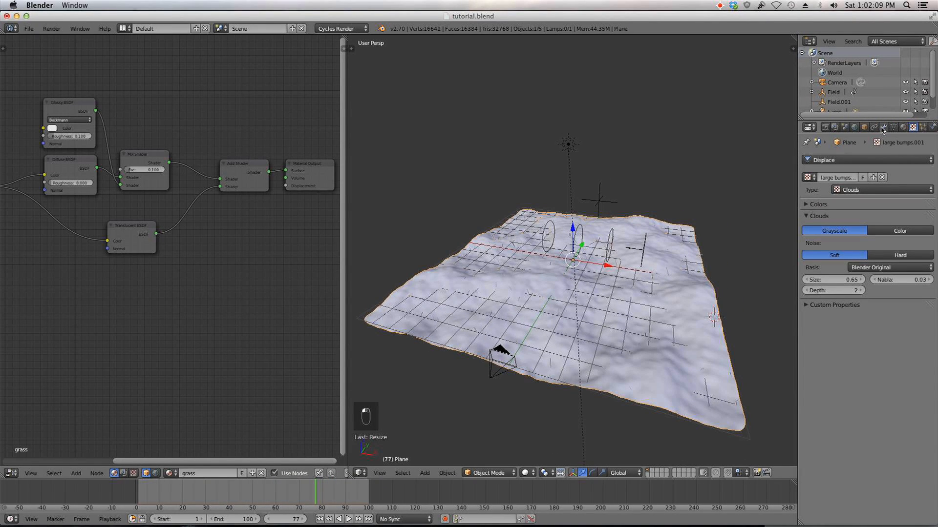
click(923, 127)
click(883, 127)
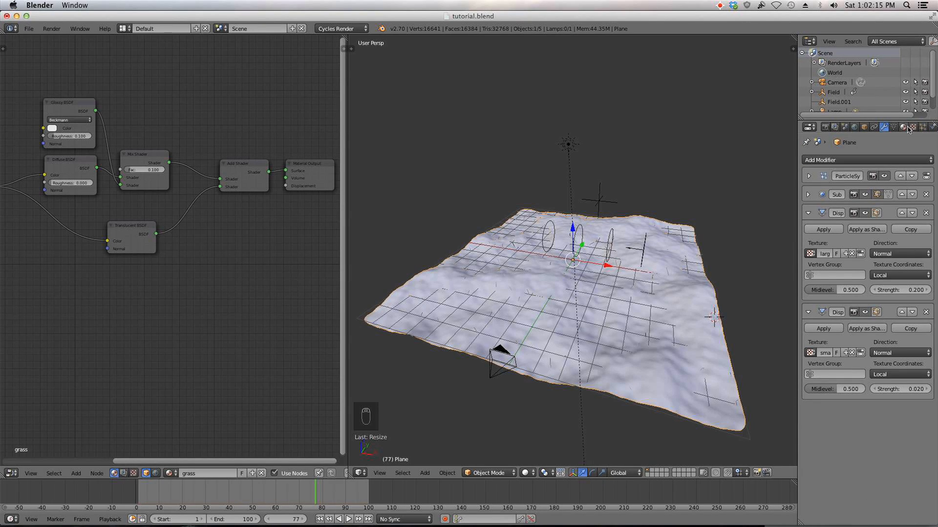
click(922, 127)
scroll(933, 321, down, 15)
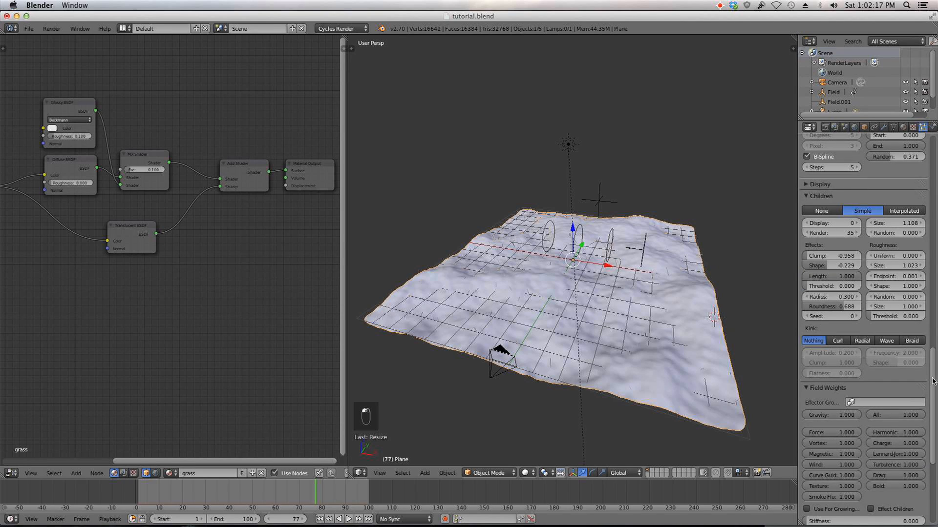
scroll(933, 381, up, 15)
click(831, 238)
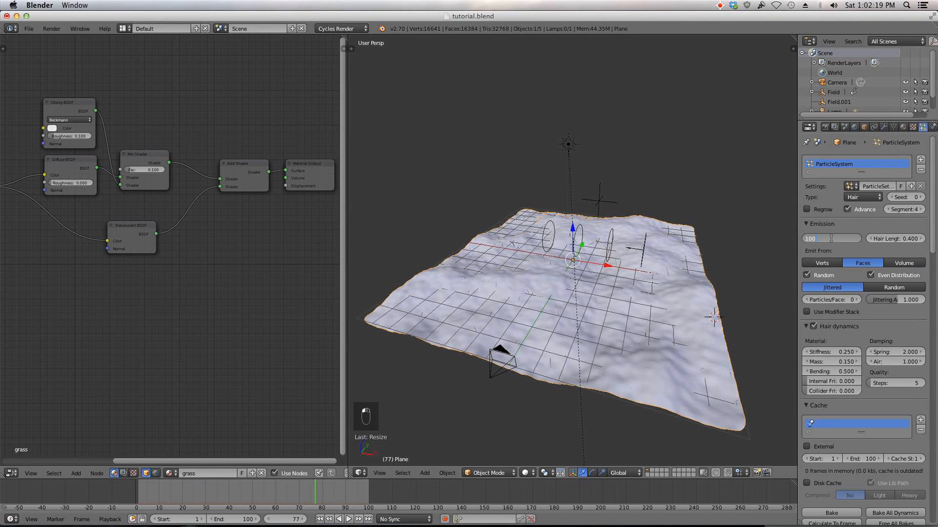
key(BackSpace)
key(BackSpace)
text(2)
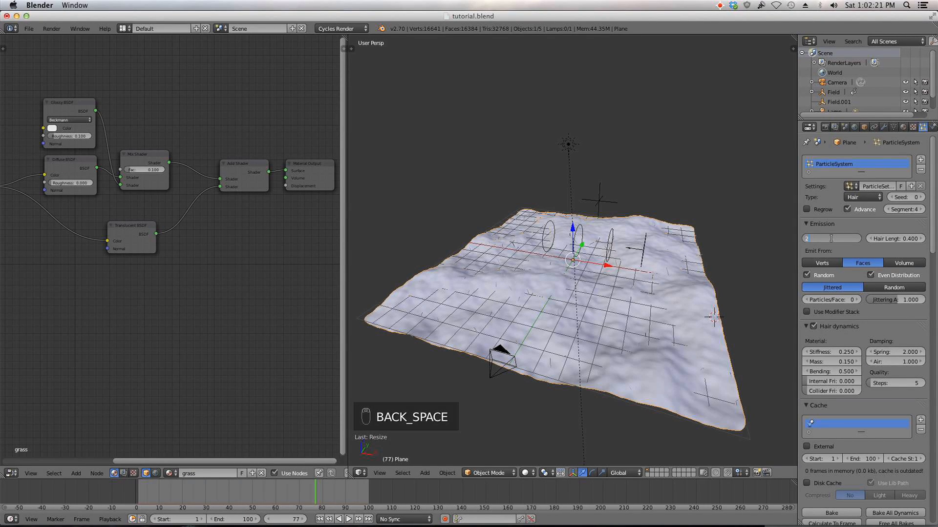
text(0000)
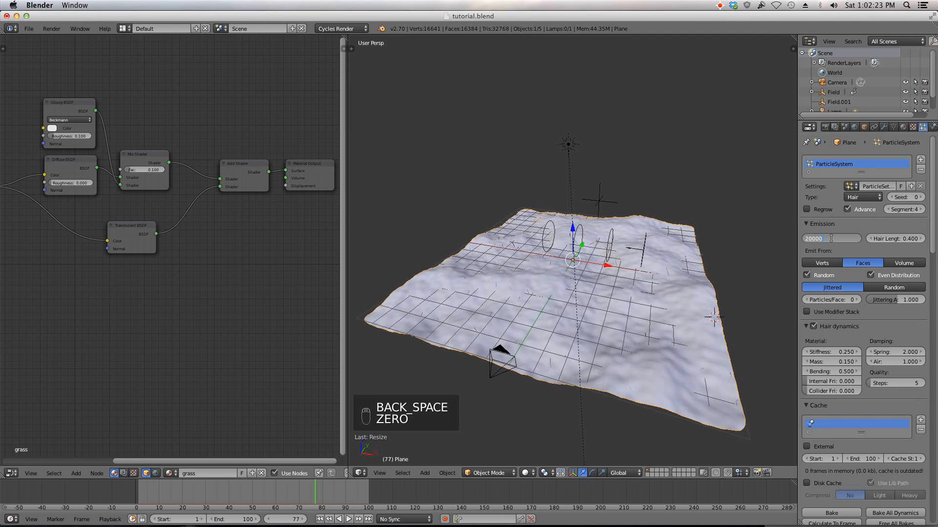
key(Return)
Step: Save the blend file
middle_drag(704, 326, 710, 293)
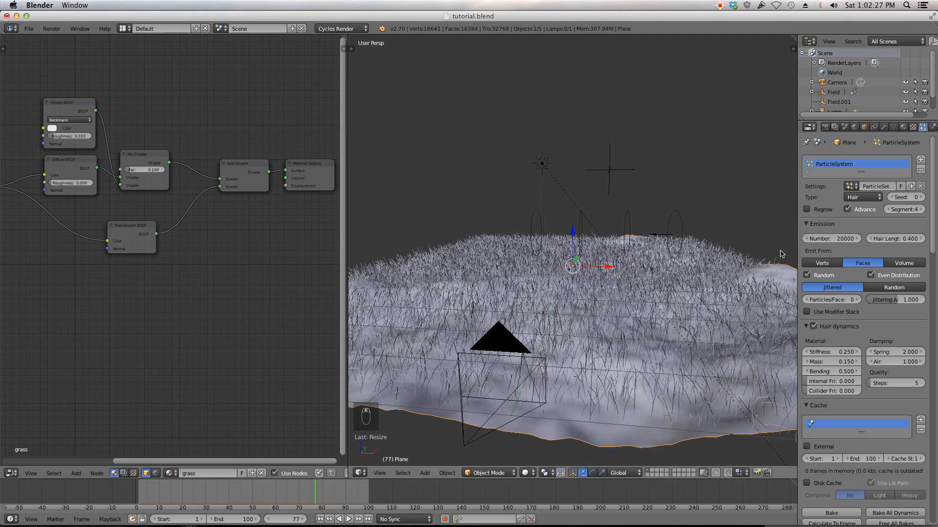
scroll(687, 249, down, 5)
middle_drag(670, 249, 623, 275)
scroll(621, 286, up, 6)
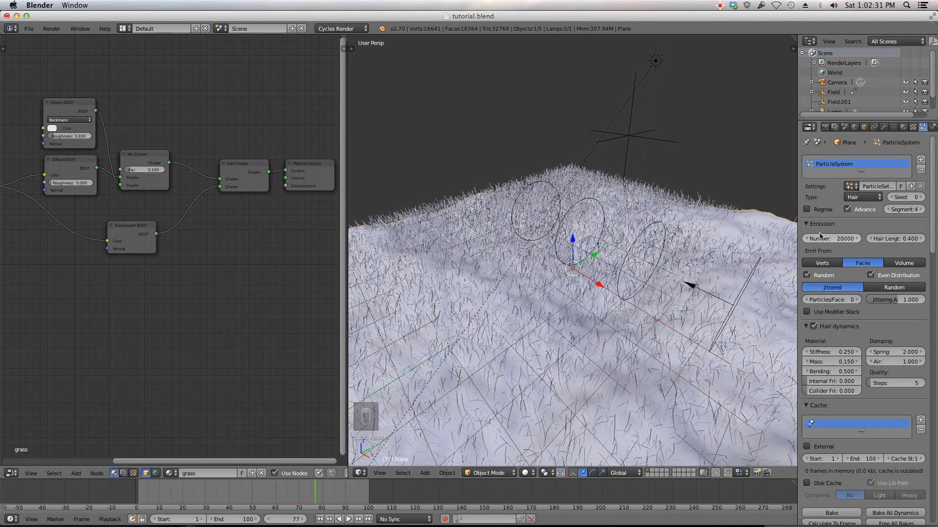
click(28, 28)
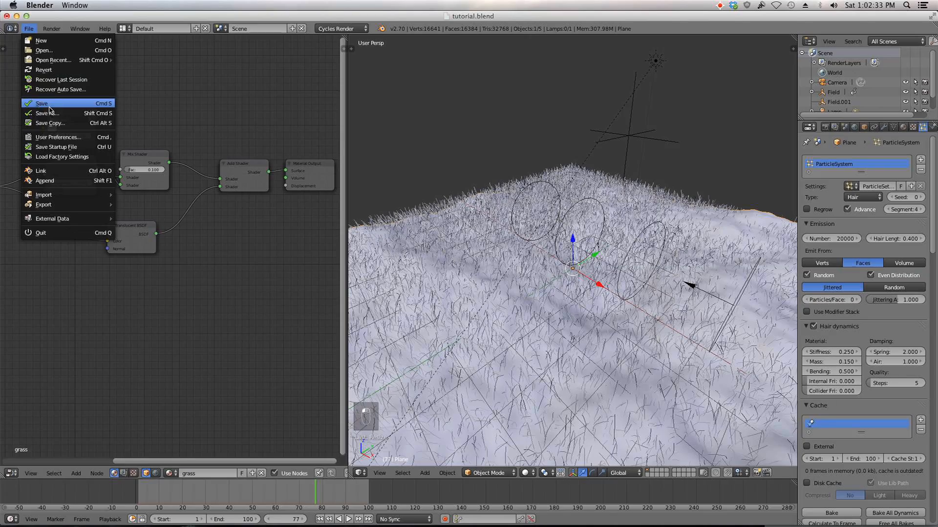
click(49, 107)
Step: Look through the camera, select the camera and turn on the Thirds composition guide
key(KP_0)
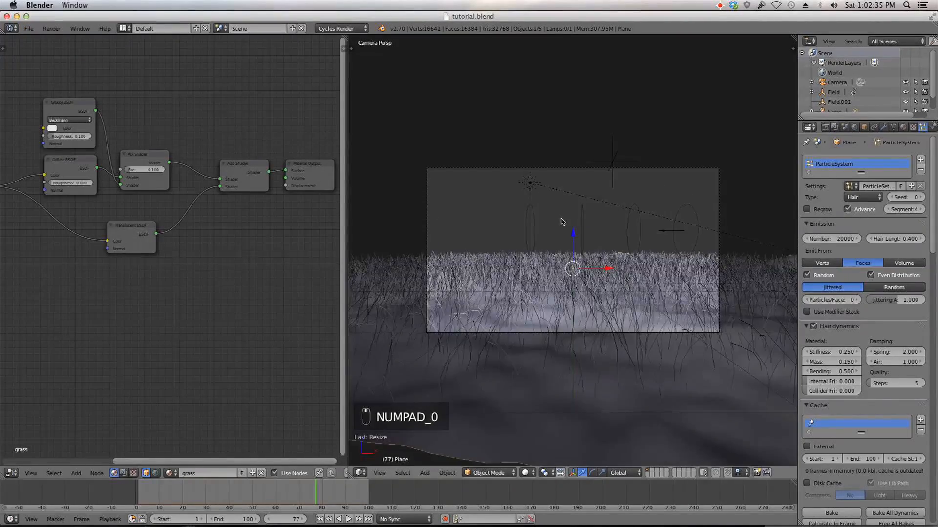
scroll(562, 221, up, 1)
scroll(560, 229, down, 2)
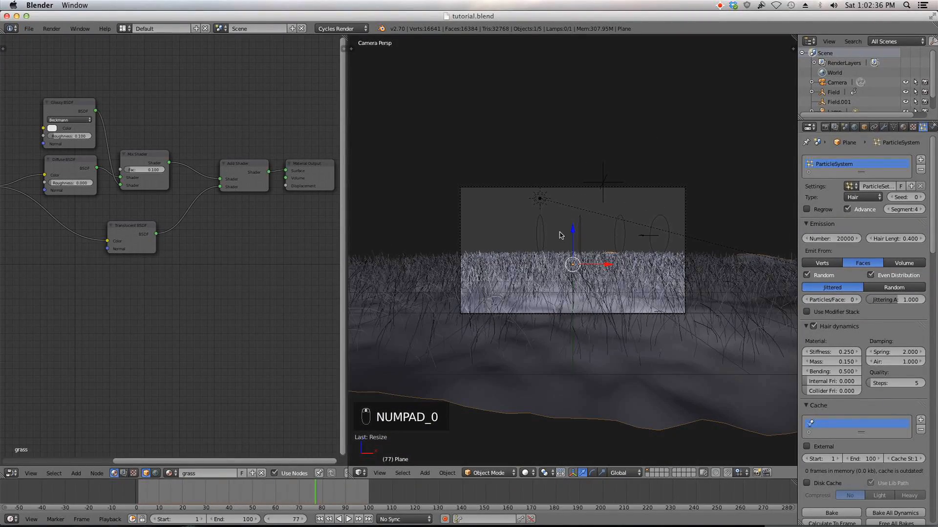
right_click(591, 313)
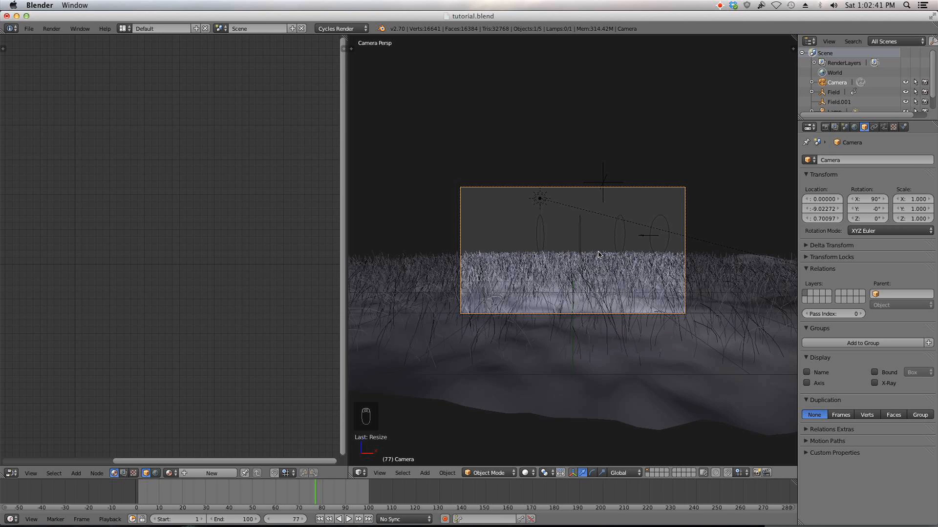
click(883, 127)
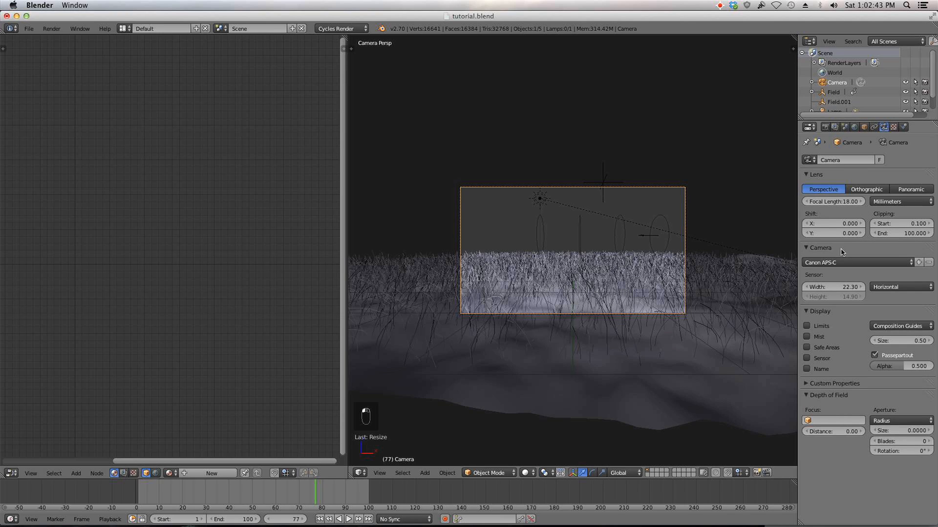
click(910, 325)
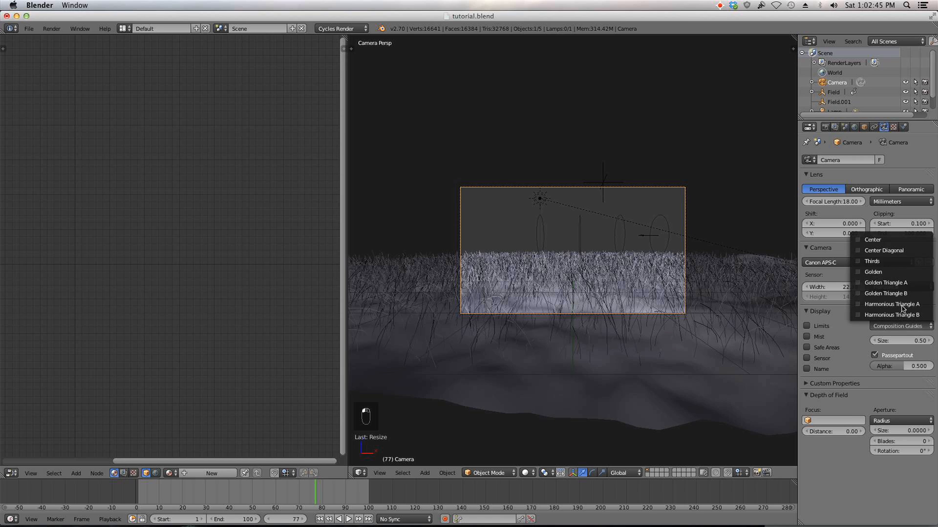
click(874, 262)
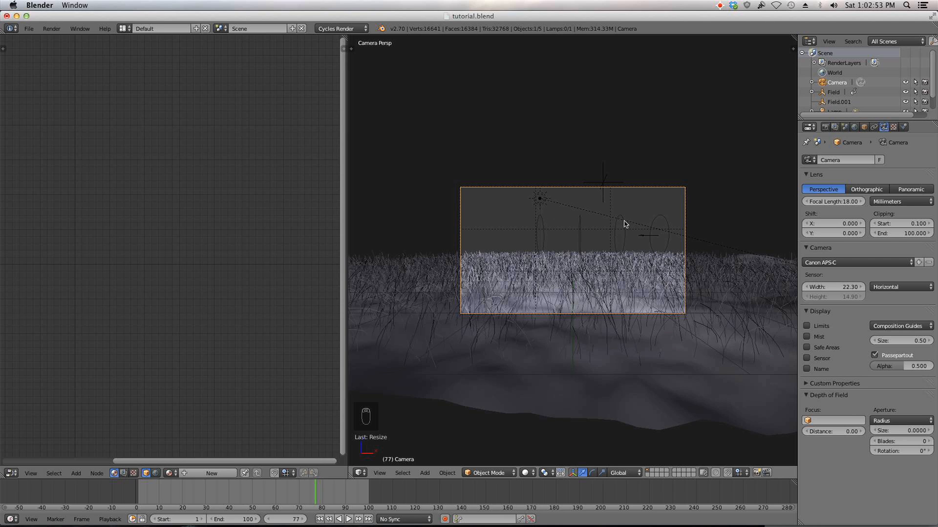
Step: Tilt the camera about its X axis to about 81.7 degrees to frame the grass
key(r)
key(x)
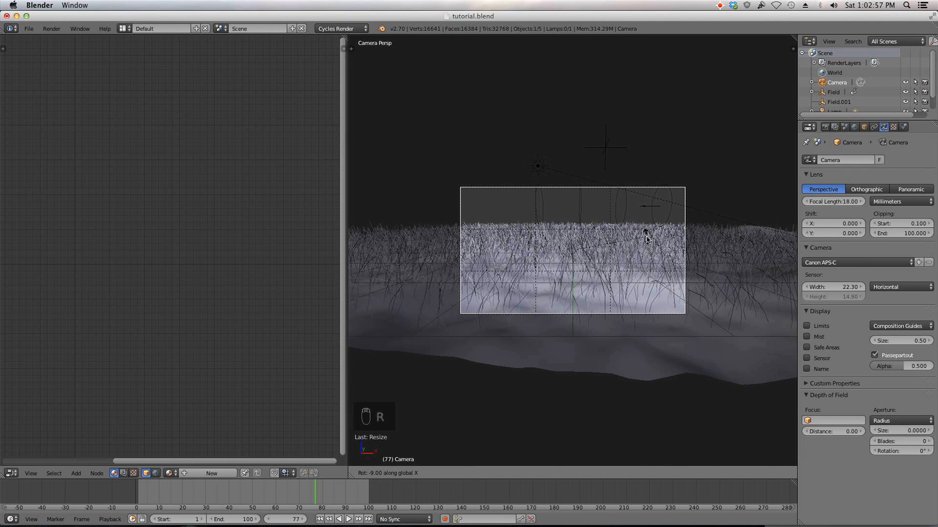
click(646, 239)
key(r)
key(x)
click(653, 249)
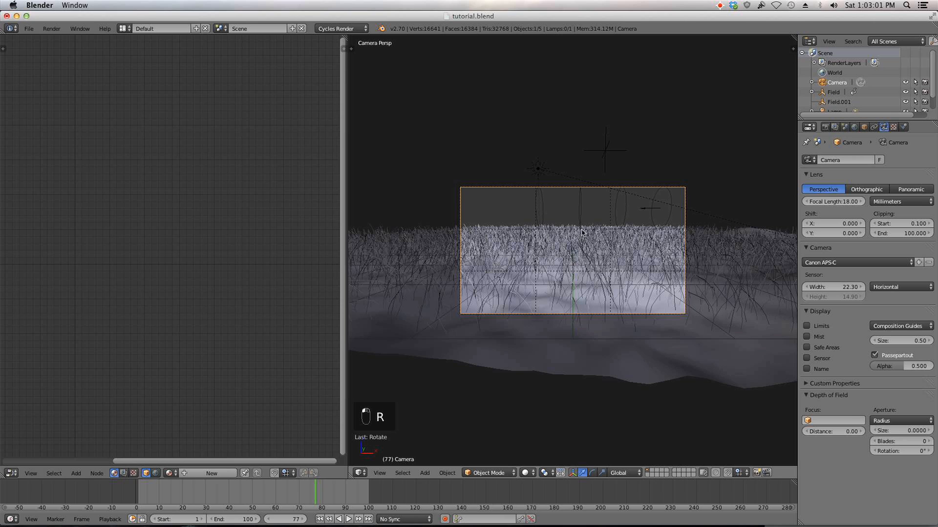
key(r)
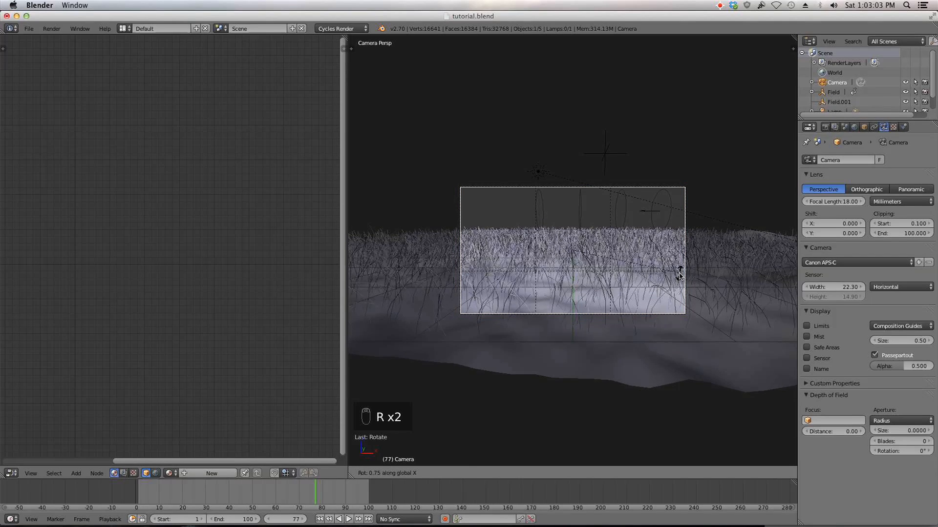
click(676, 269)
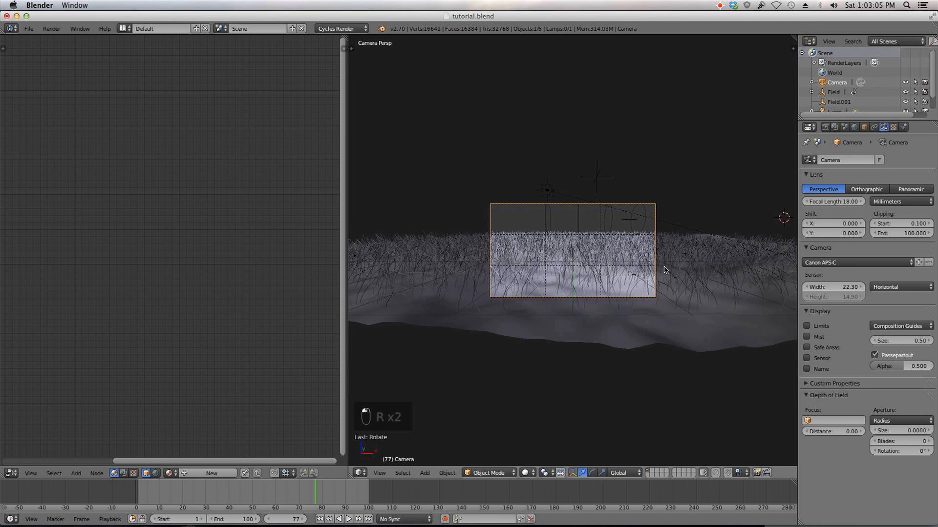
Step: Select the terrain plane and set the grass particle children to 30 for render and 5 for display
scroll(664, 270, up, 2)
right_click(714, 362)
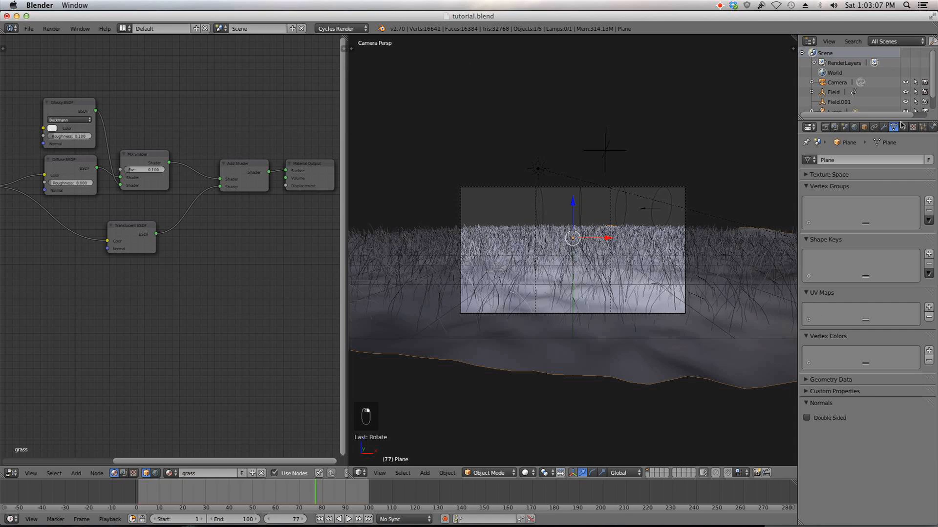
click(923, 126)
scroll(898, 377, down, 10)
scroll(898, 377, down, 15)
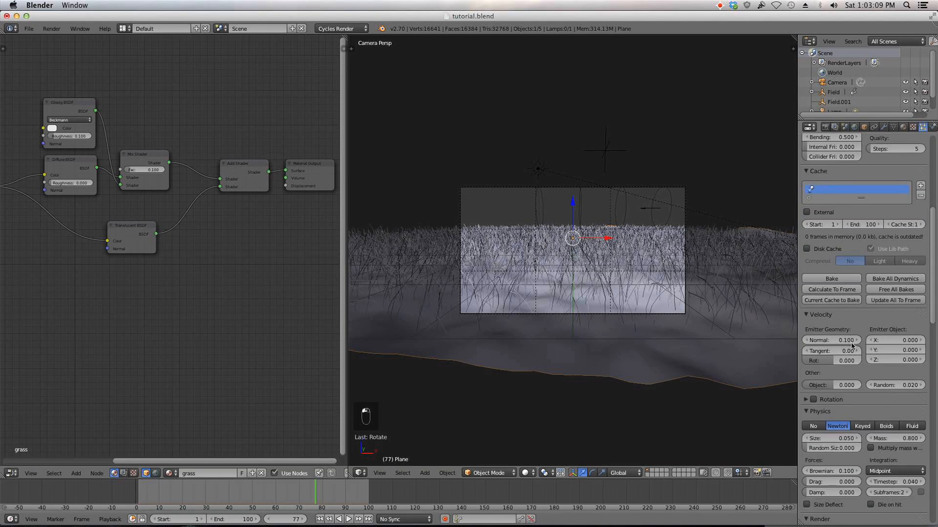
mouse_move(850, 344)
mouse_down()
mouse_move(860, 345)
mouse_move(846, 344)
mouse_up()
click(832, 348)
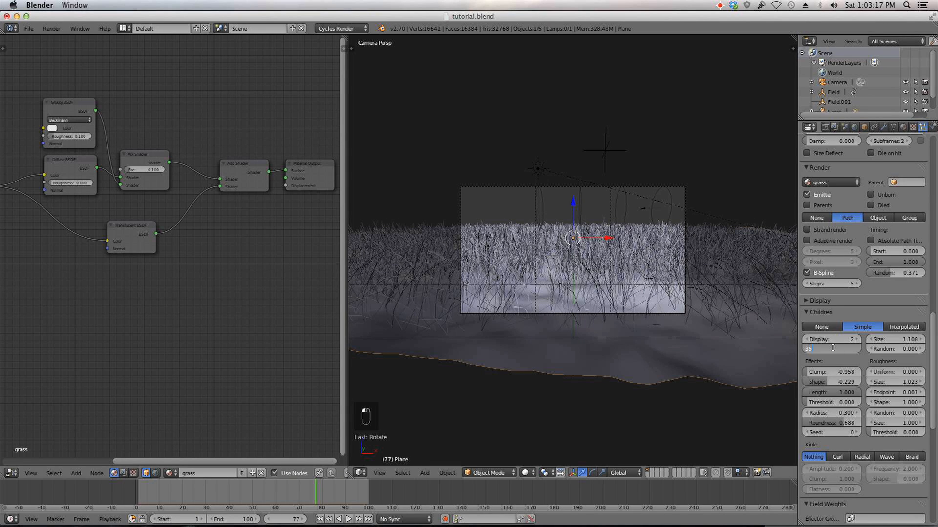
text(30)
key(Return)
click(833, 337)
text(5)
key(Return)
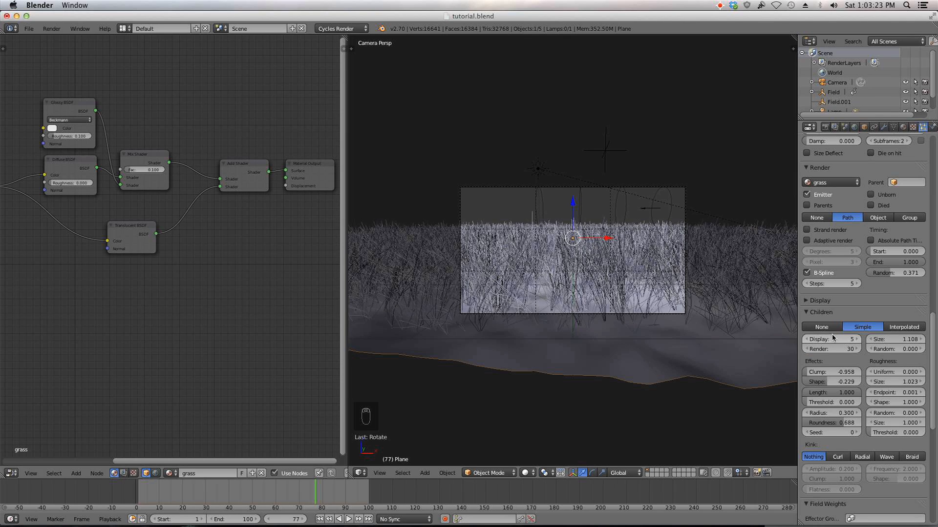
Step: Set the grass hair length to 0.2
scroll(703, 335, up, 3)
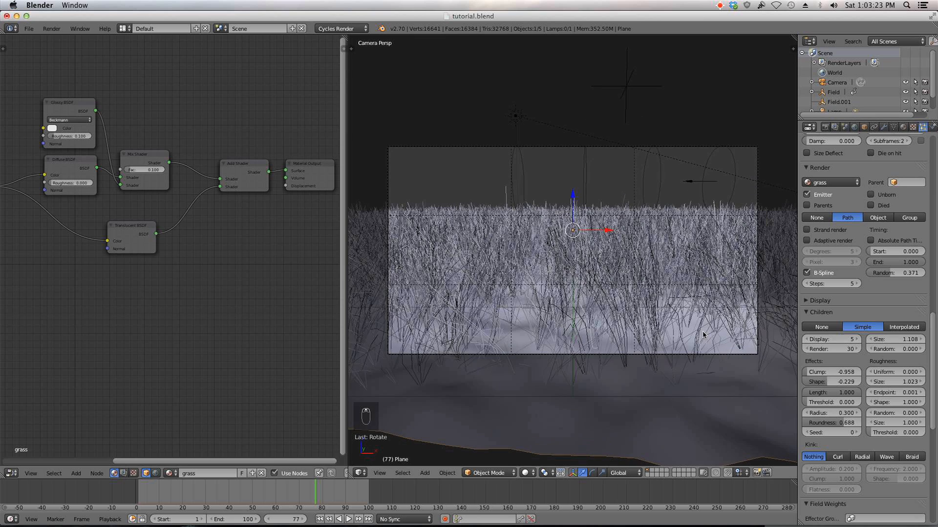
right_click(642, 355)
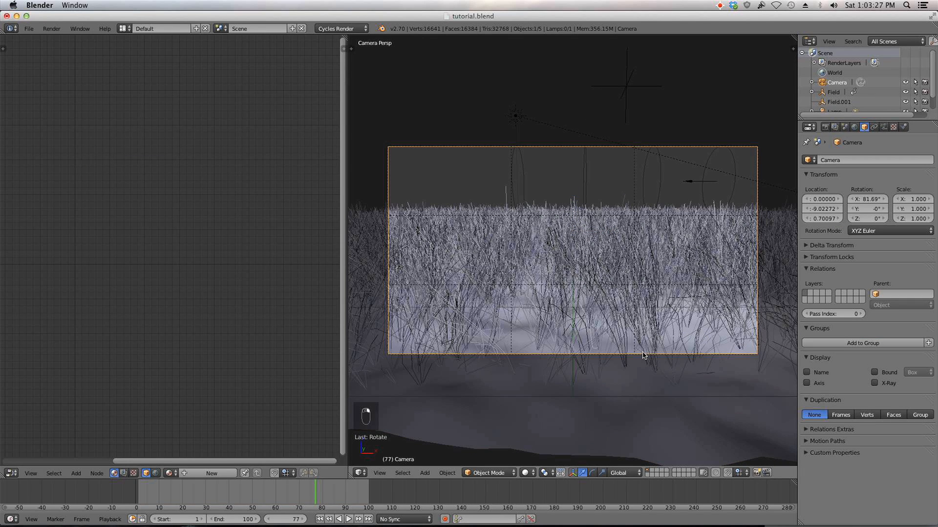
right_click(657, 405)
scroll(824, 400, up, 13)
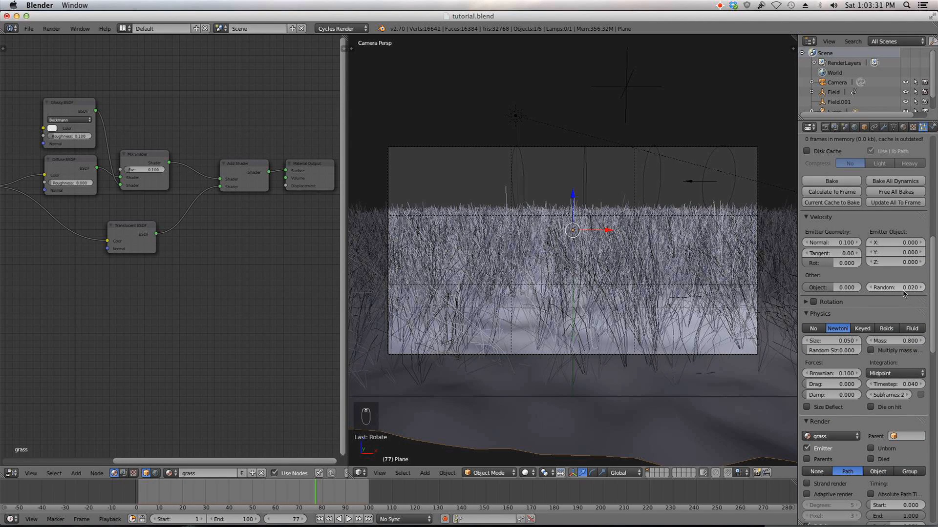
scroll(903, 293, up, 11)
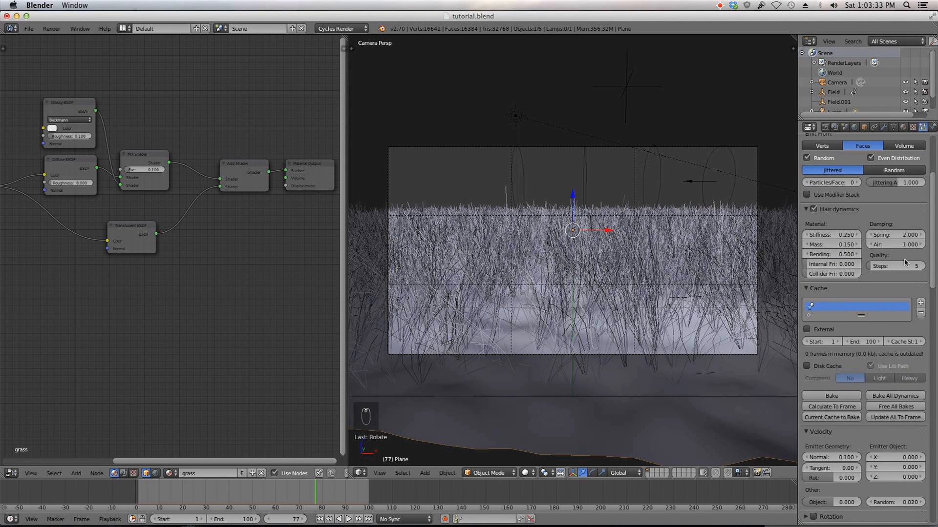
scroll(906, 205, up, 6)
click(900, 239)
text(0.4)
key(BackSpace)
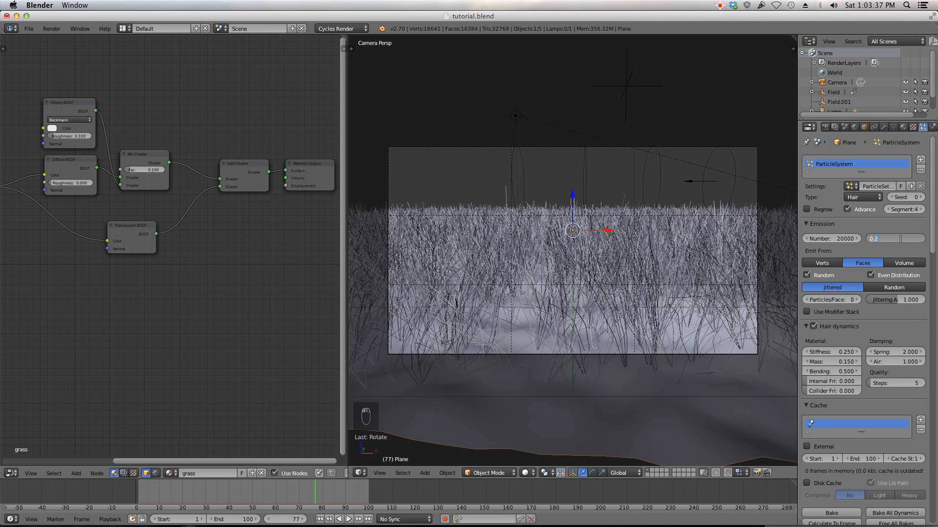
text(2)
key(Return)
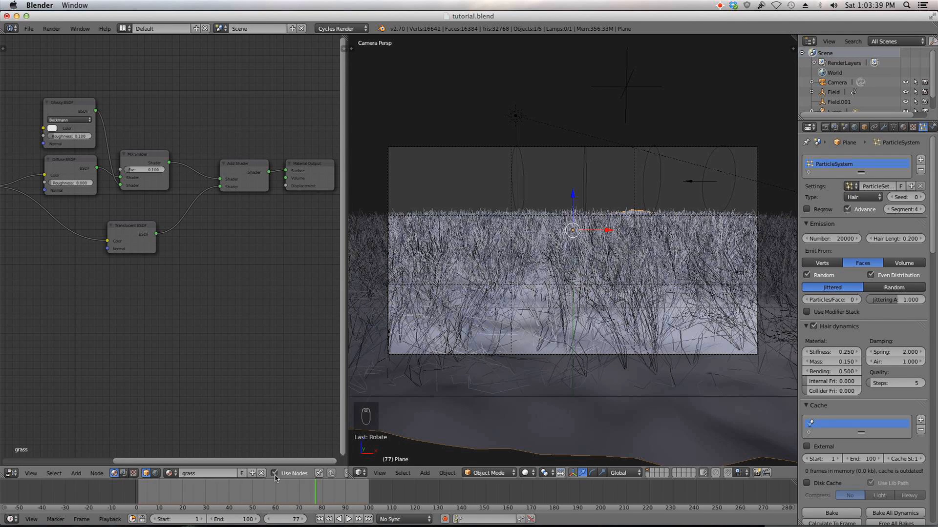
Step: Jump to the first frame and set the emitter normal velocity to 0.1
key(shift+Left)
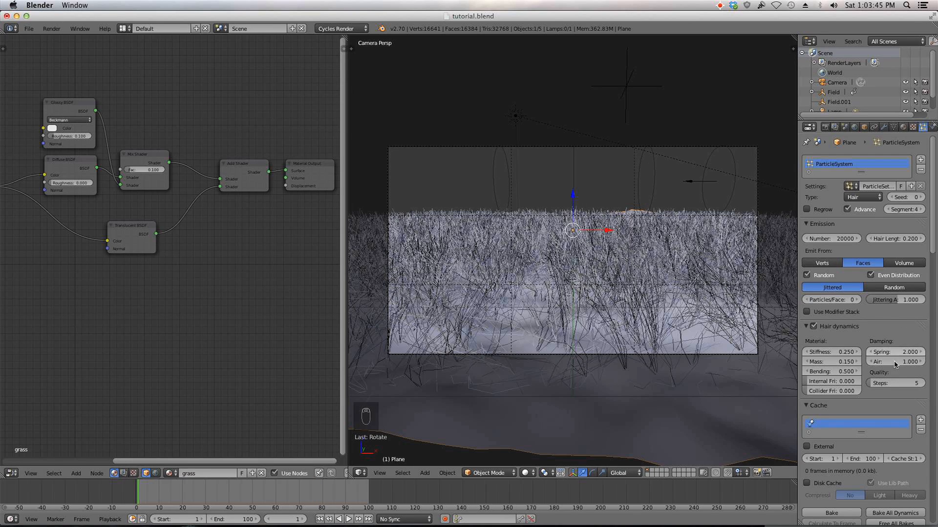
scroll(860, 400, down, 5)
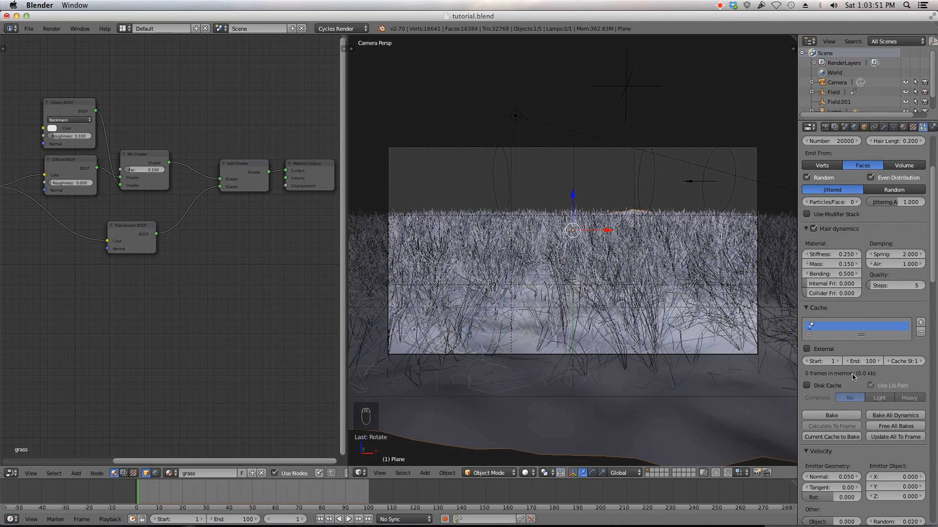
scroll(889, 371, down, 1)
click(843, 457)
key(BackSpace)
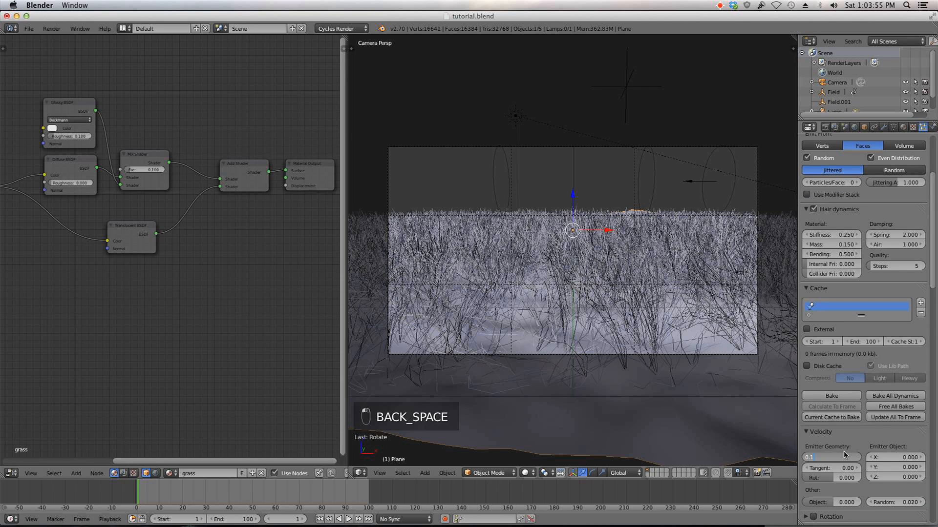
key(Return)
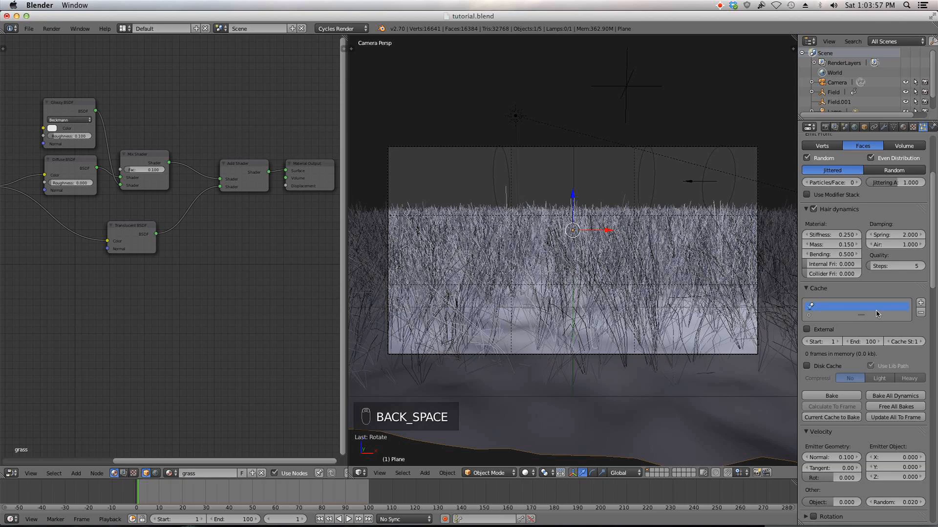
Step: Set the grass hair length back to 0.2
scroll(877, 314, up, 2)
scroll(878, 314, up, 4)
click(905, 239)
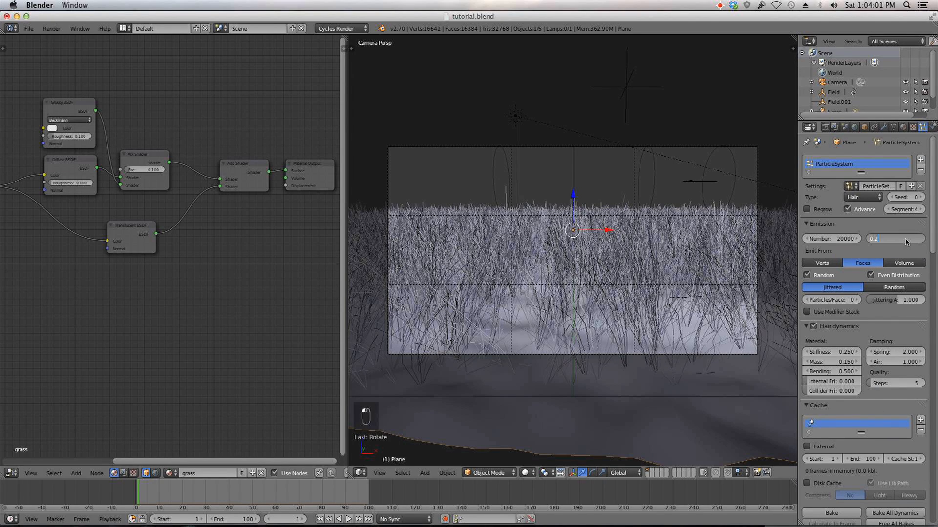
text(0.2)
key(Return)
Step: Play the grass animation briefly, then stop it and return to the first frame
scroll(869, 326, down, 4)
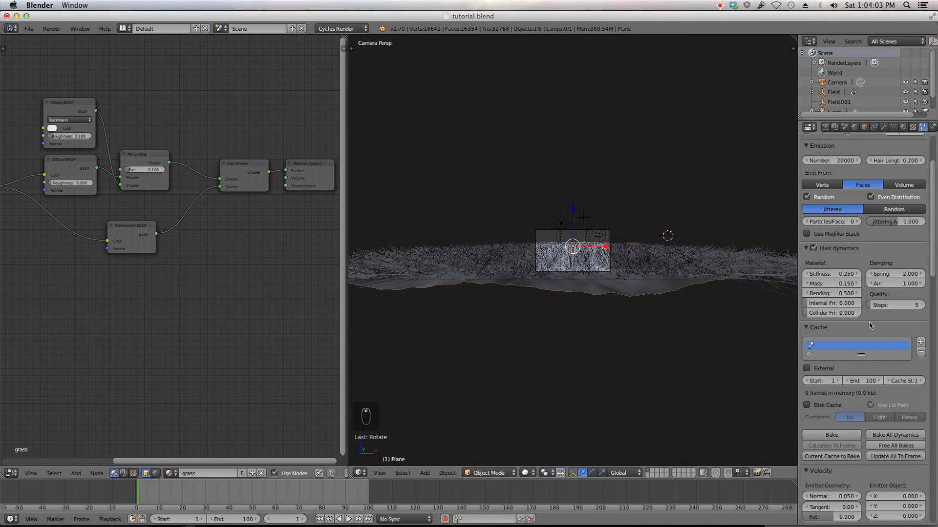
scroll(874, 376, down, 2)
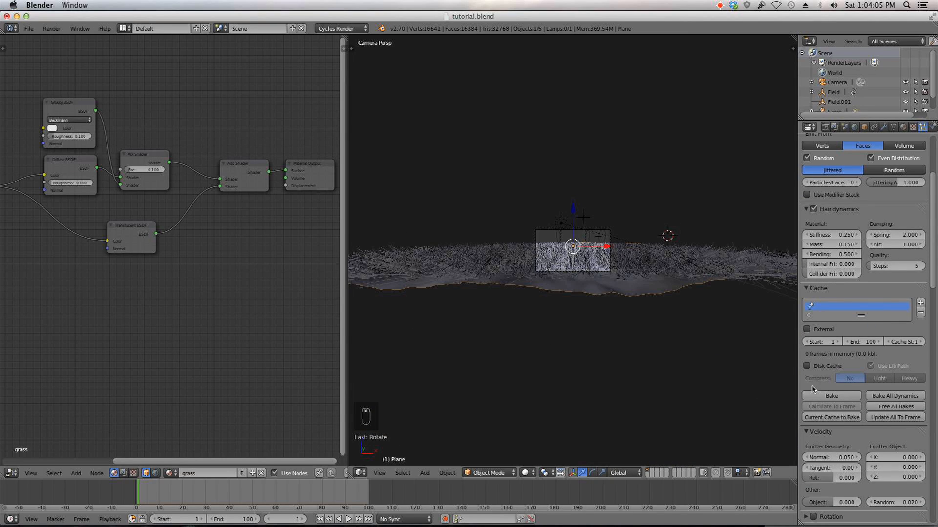
scroll(860, 342, up, 4)
scroll(635, 322, up, 6)
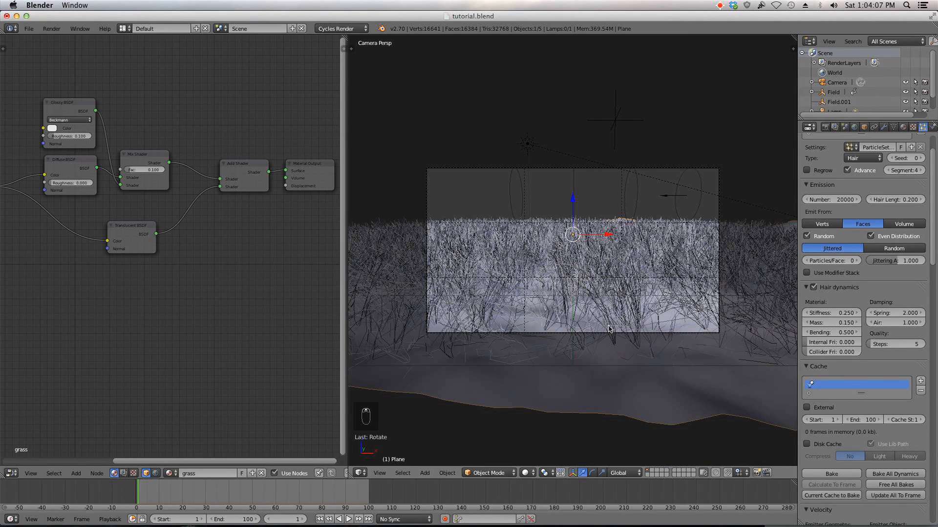
click(348, 520)
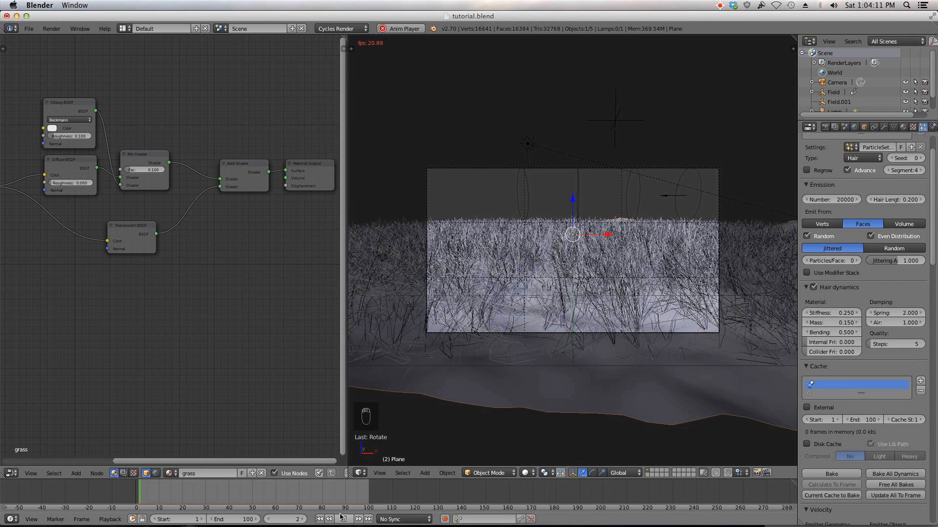
click(342, 518)
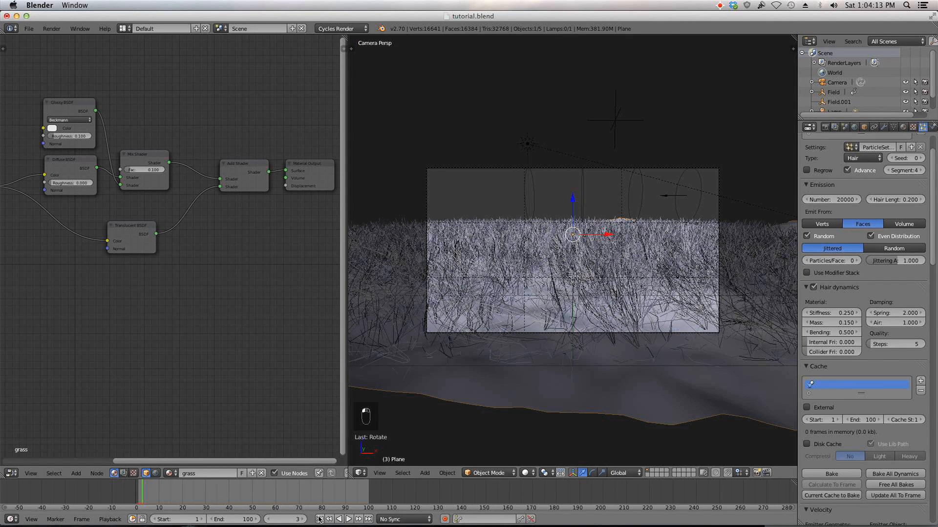
click(319, 519)
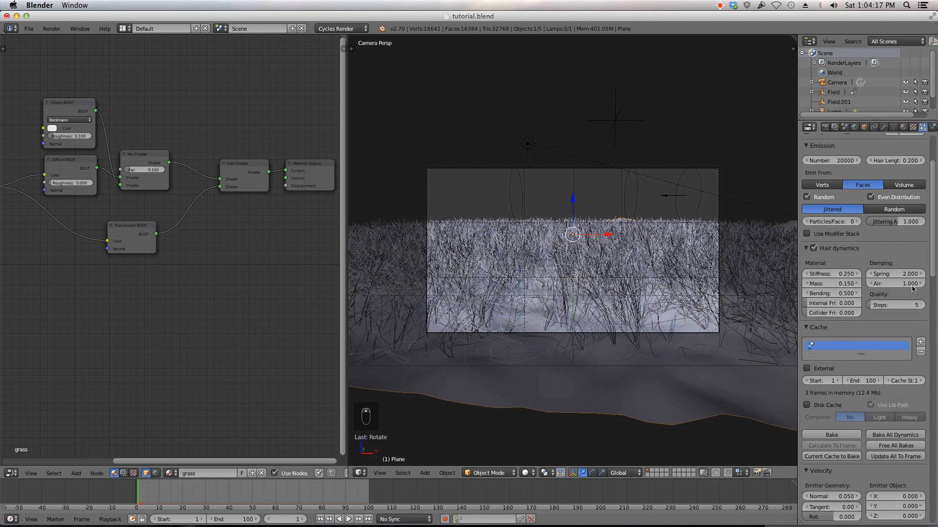
Step: Set the emitter normal velocity to 0.1
scroll(912, 250, up, 2)
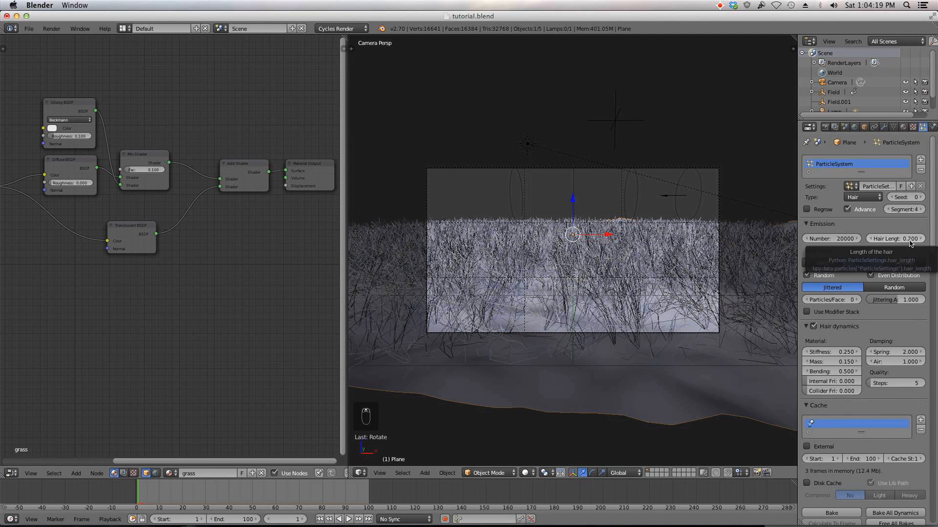
scroll(909, 253, down, 5)
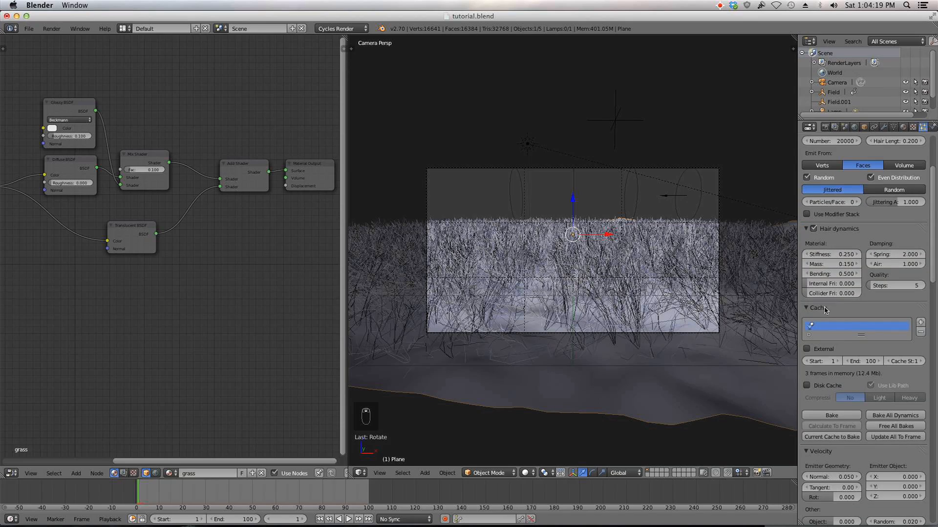
click(840, 478)
text(0.0)
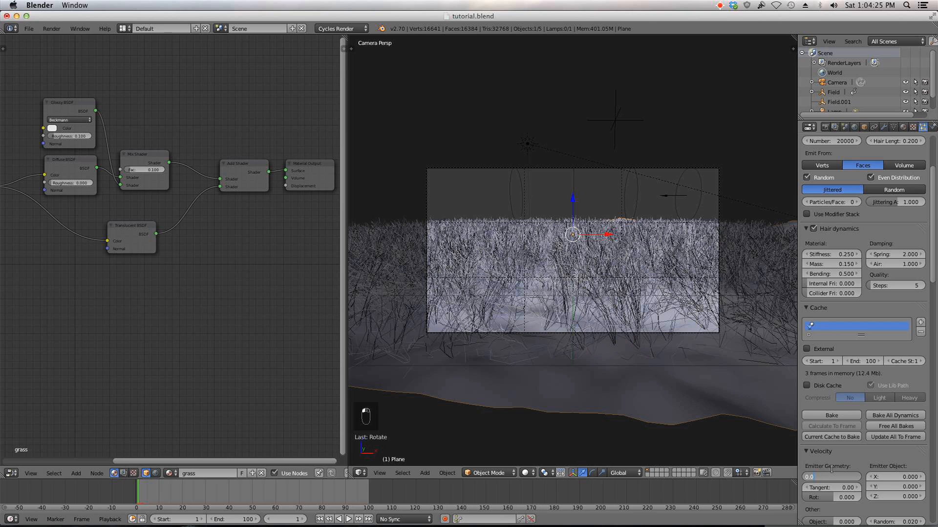
key(BackSpace)
text(1)
key(Return)
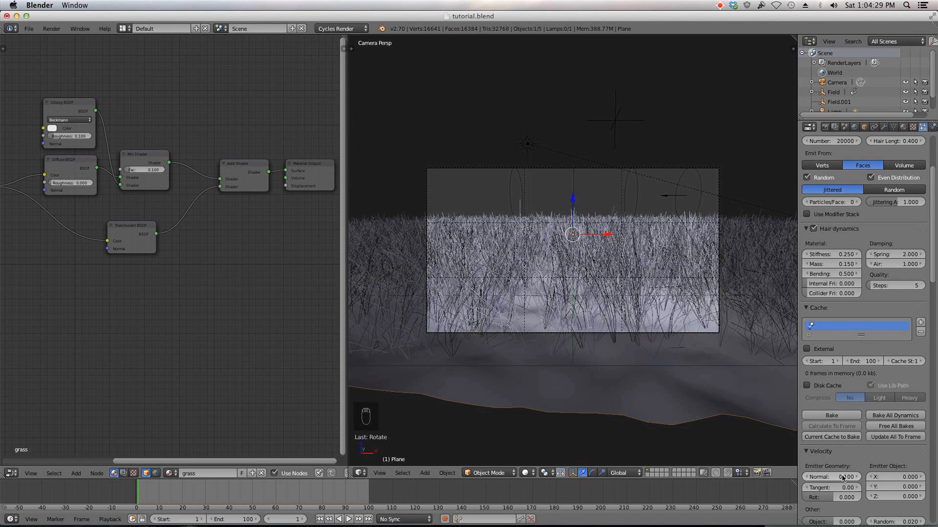
Step: Bake the hair dynamics simulation
click(842, 416)
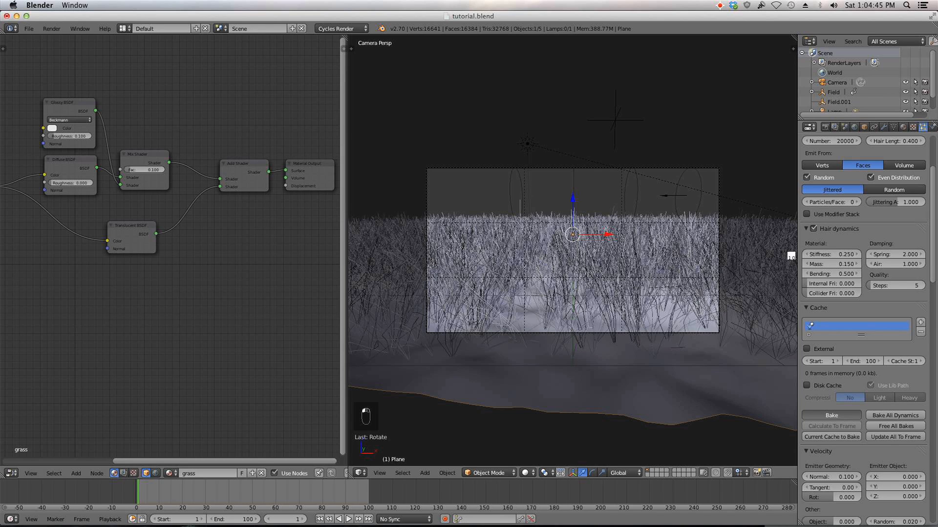
click(719, 5)
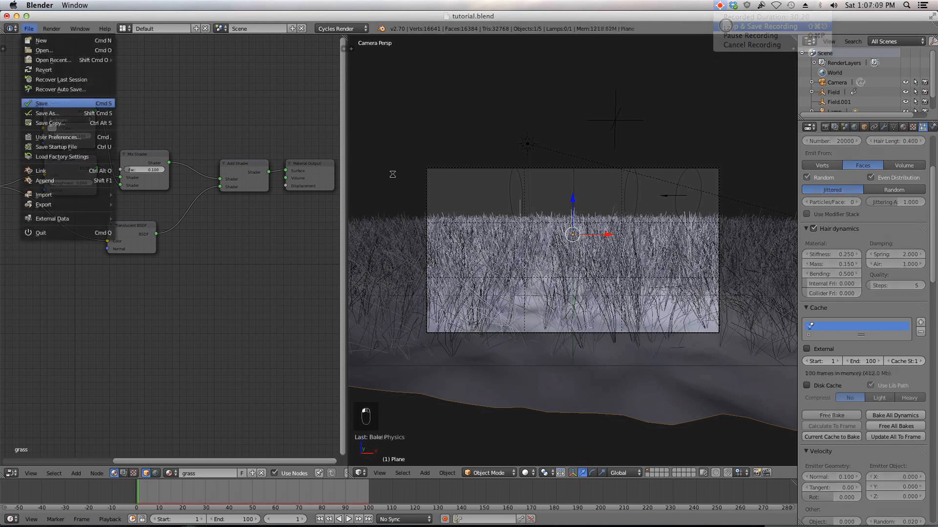
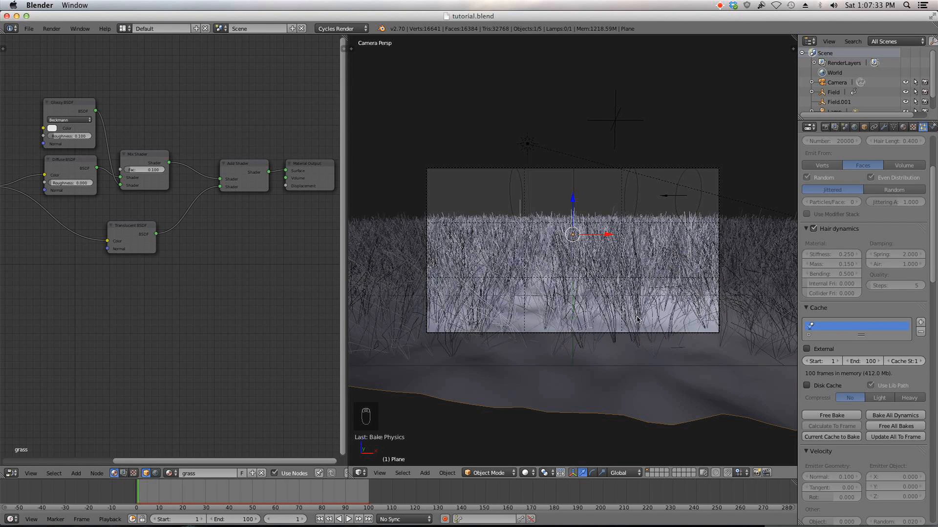
Step: Scrub the timeline to frame 60
scroll(880, 254, up, 5)
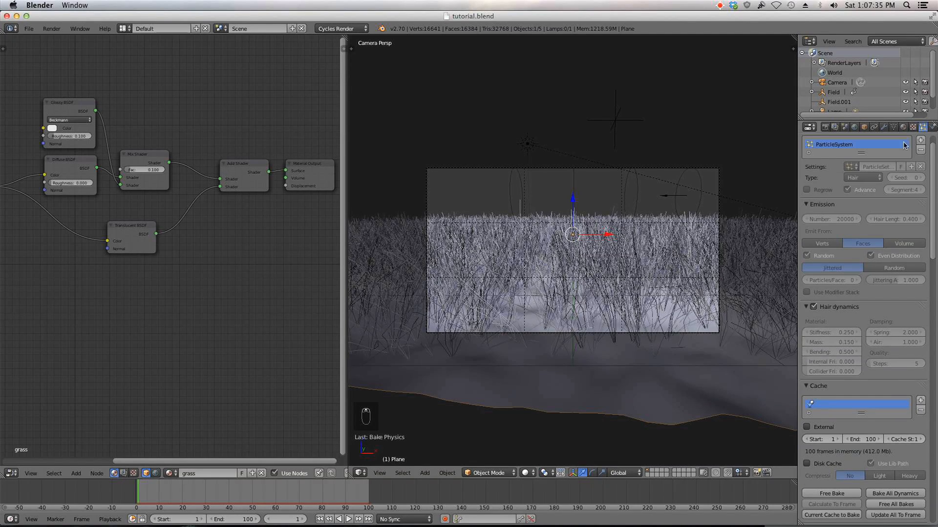
click(206, 496)
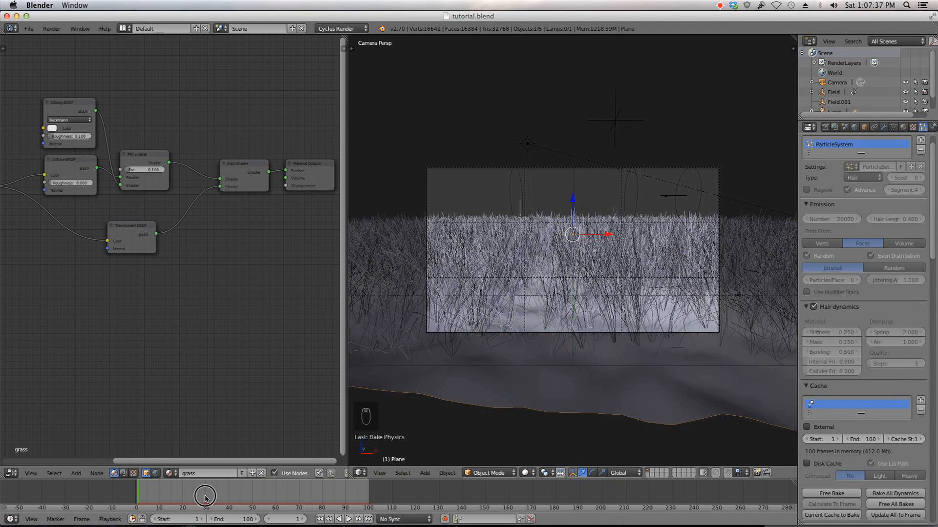
drag(206, 496, 275, 495)
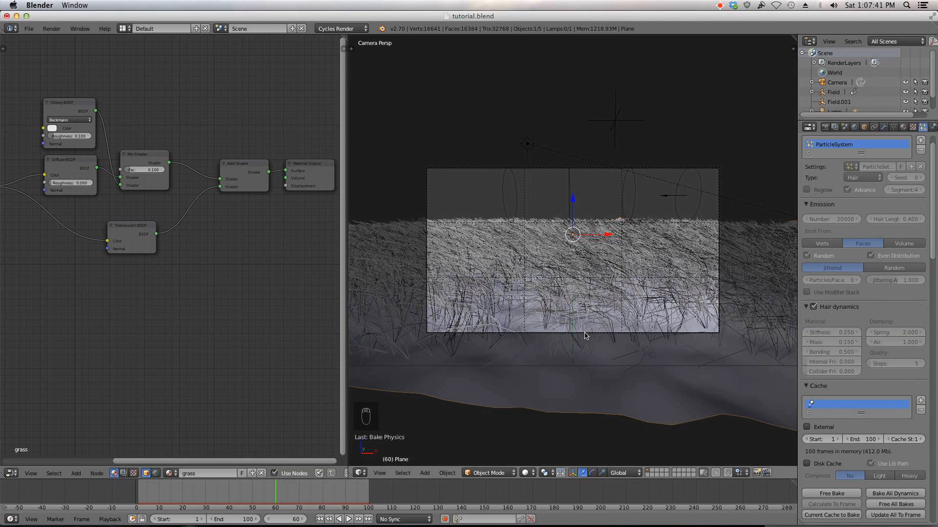
Step: Select the camera and move it slightly up along Z
right_click(585, 336)
key(g)
key(z)
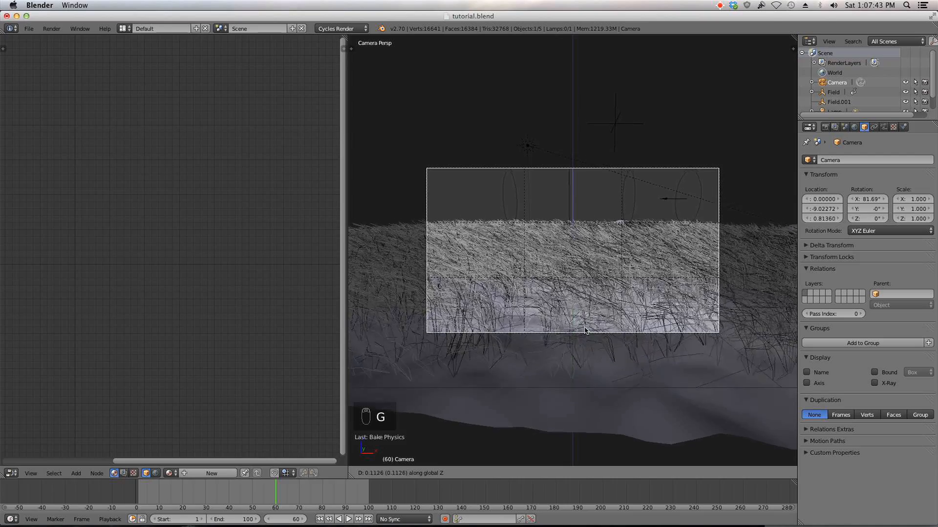
click(586, 328)
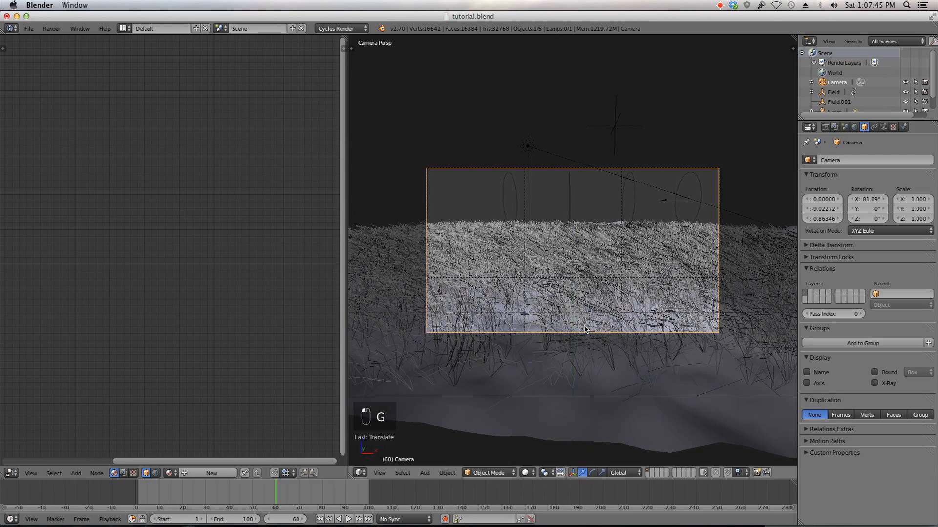
Step: Orbit and zoom around the scene to inspect the grass, returning to the camera view
middle_drag(584, 337, 628, 337)
scroll(597, 337, down, 3)
scroll(615, 334, up, 3)
scroll(614, 333, down, 6)
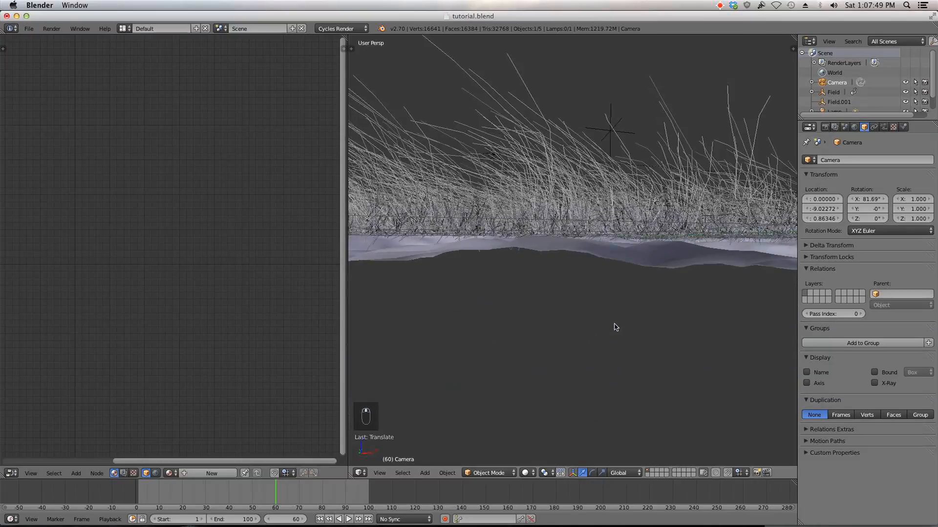
middle_drag(613, 328, 593, 350)
scroll(592, 351, up, 5)
scroll(593, 350, down, 5)
key(KP_0)
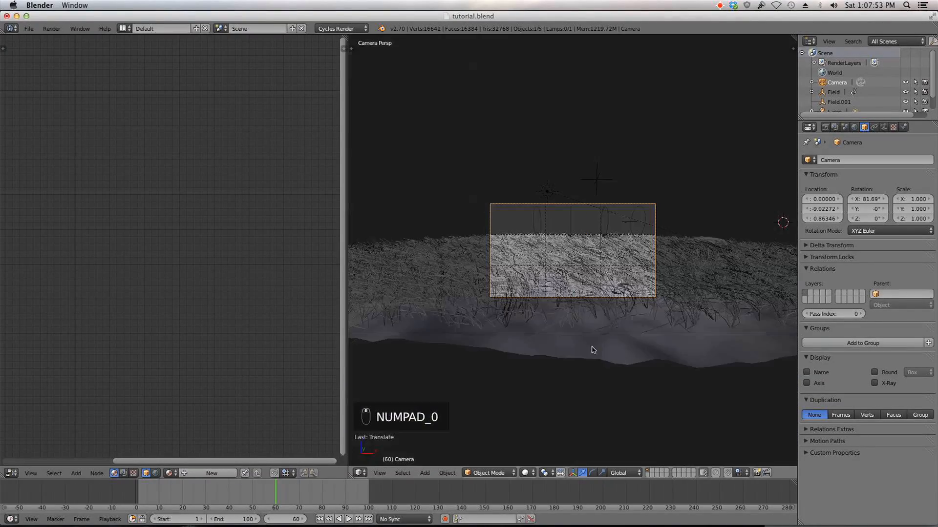
Step: Select the grass plane and set the hair render timing End to about 0.673
right_click(756, 358)
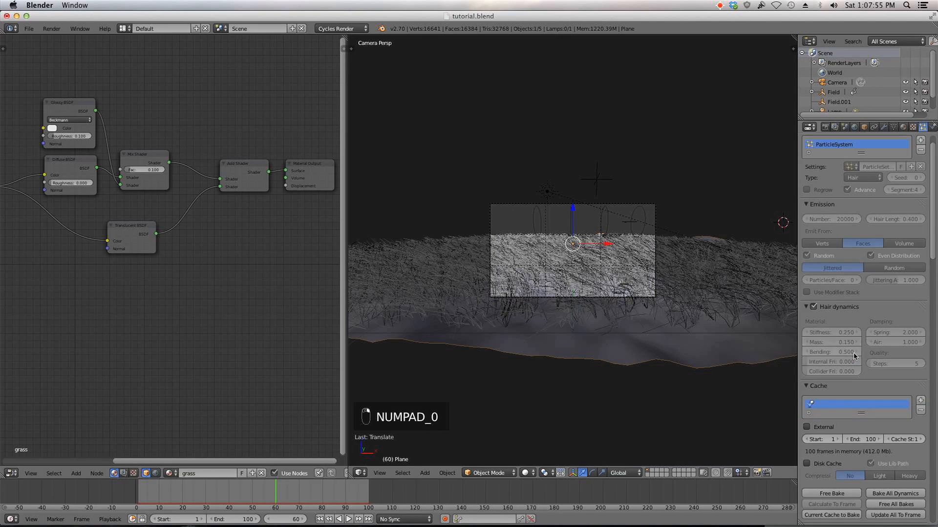
scroll(820, 344, down, 10)
scroll(872, 354, down, 12)
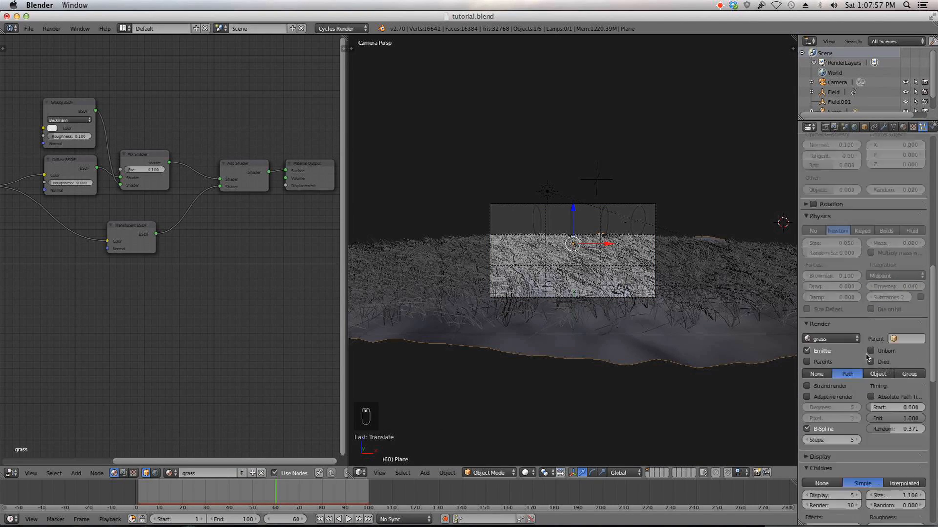
drag(911, 360, 888, 359)
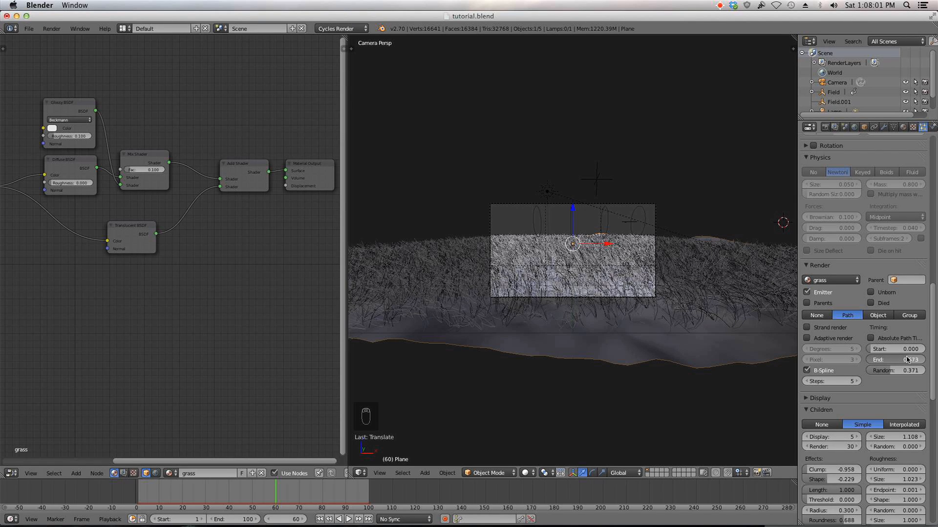
scroll(695, 345, up, 4)
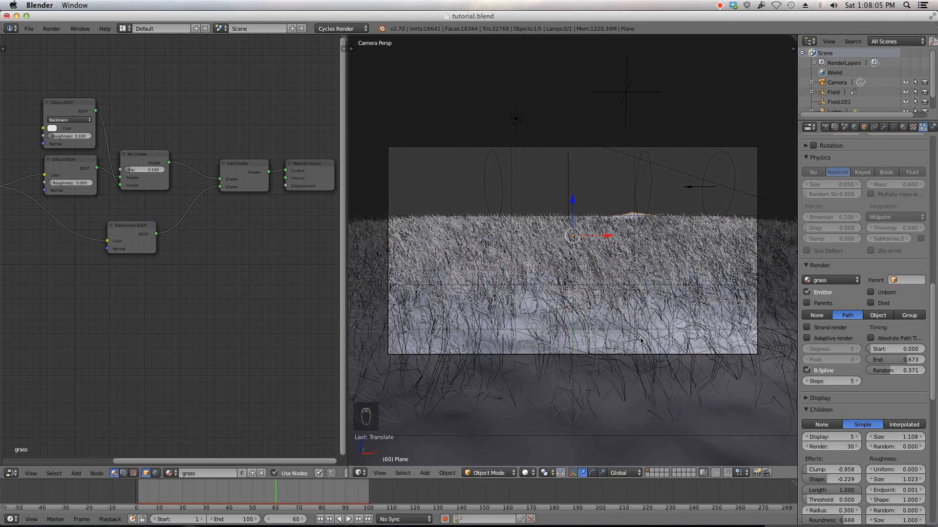
scroll(698, 290, down, 3)
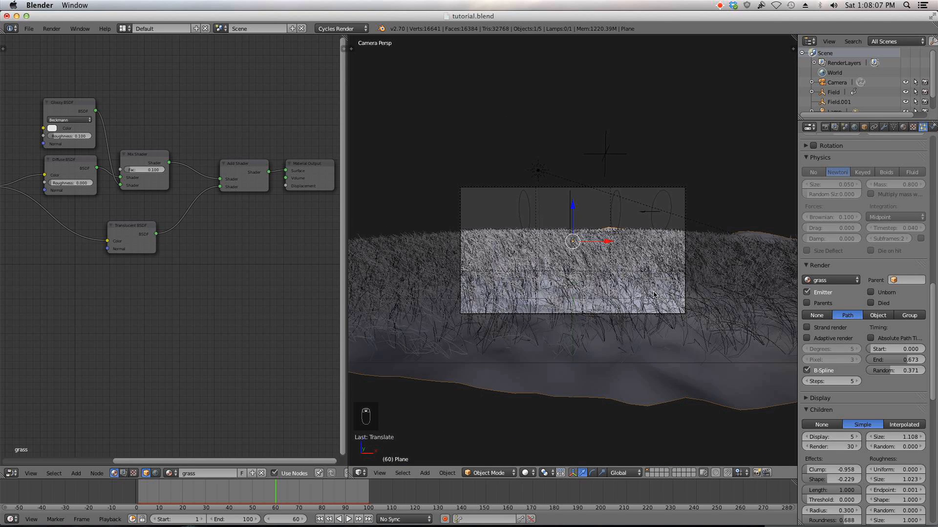
key(r)
key(x)
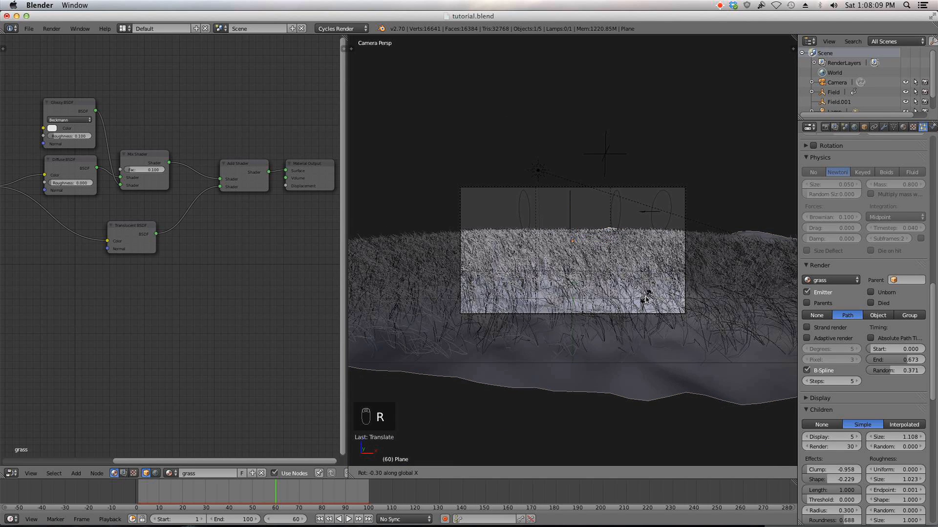
right_click(647, 305)
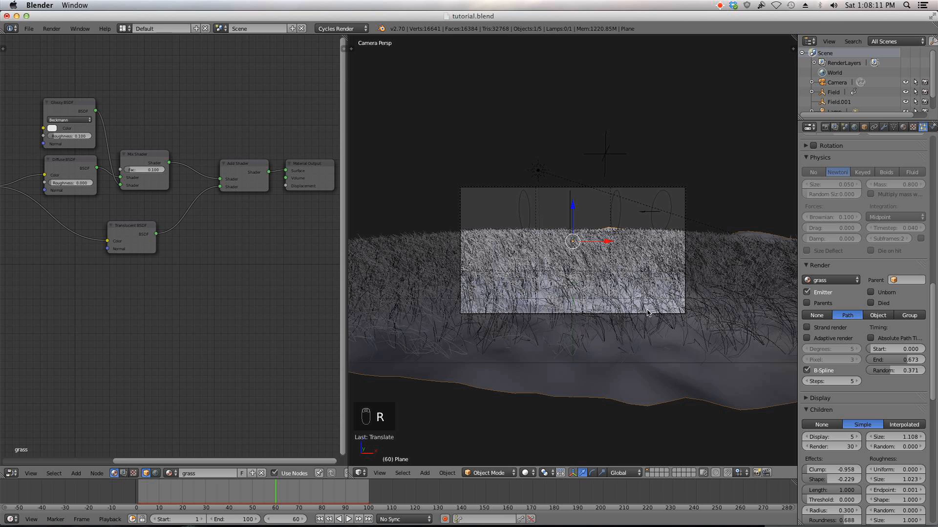
Step: Select the camera and tilt it down around X to about 81°
right_click(647, 313)
key(KP_3)
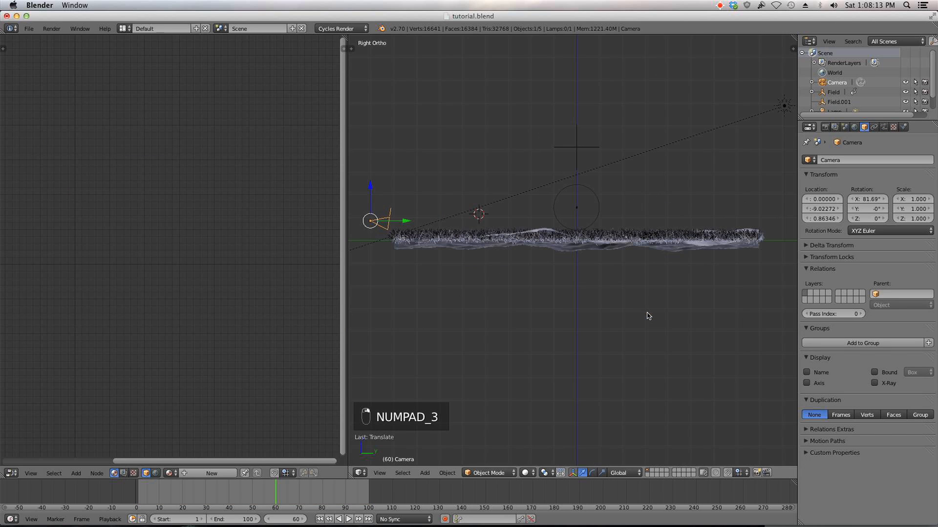
key(KP_0)
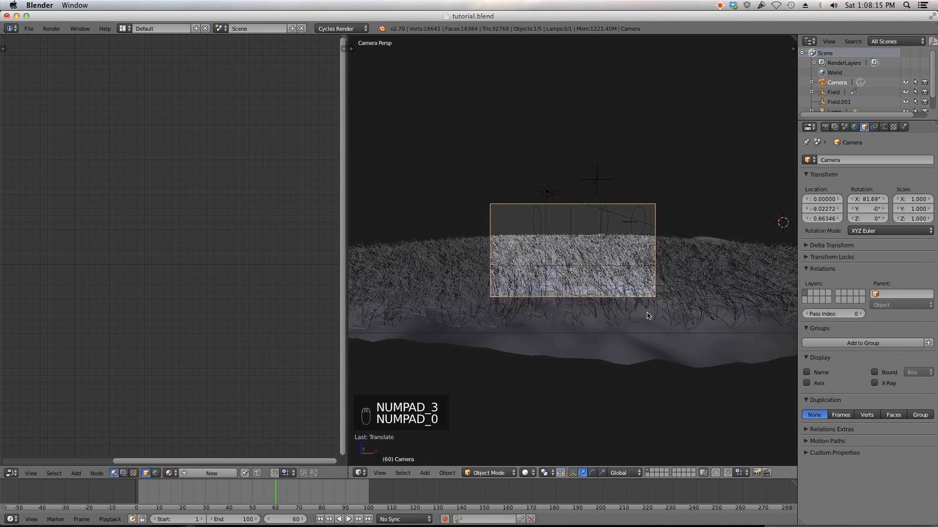
key(r)
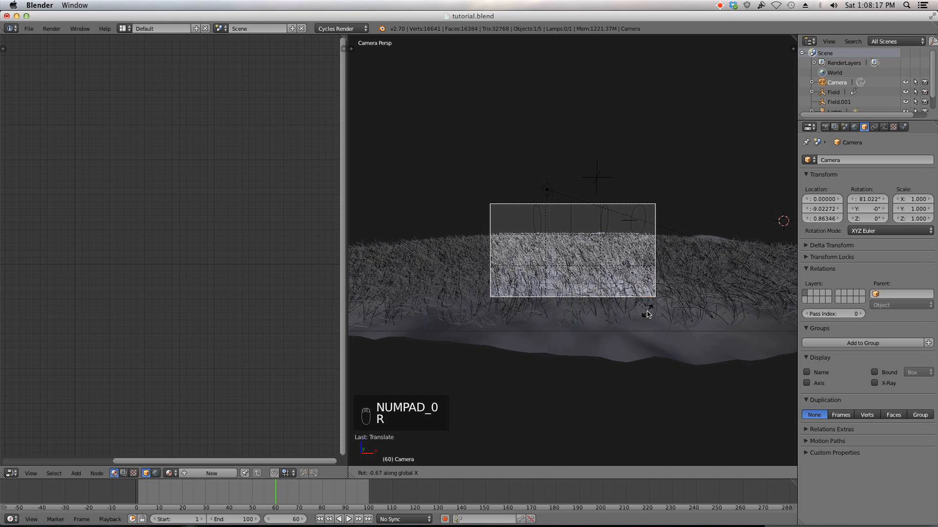
click(647, 312)
Step: Select the terrain plane and UV-unwrap its whole mesh from the top view in Edit Mode
scroll(667, 302, up, 3)
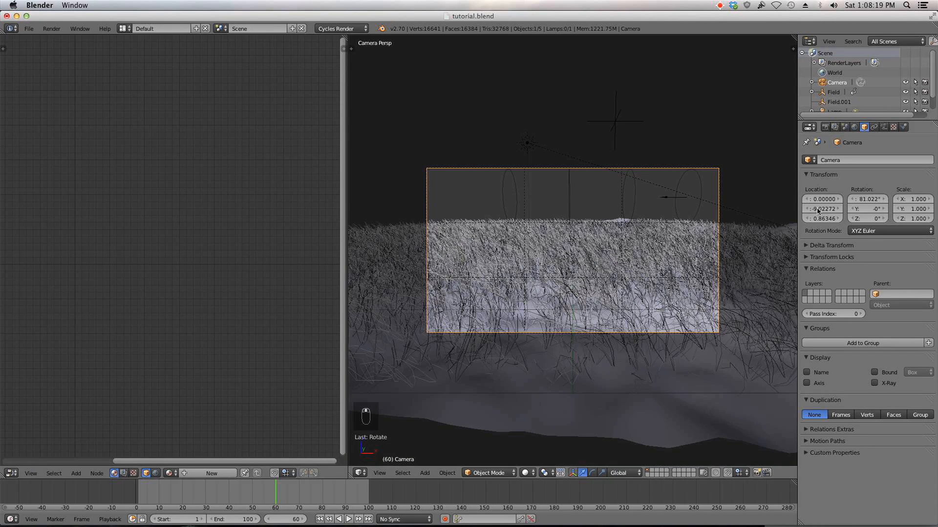
right_click(680, 411)
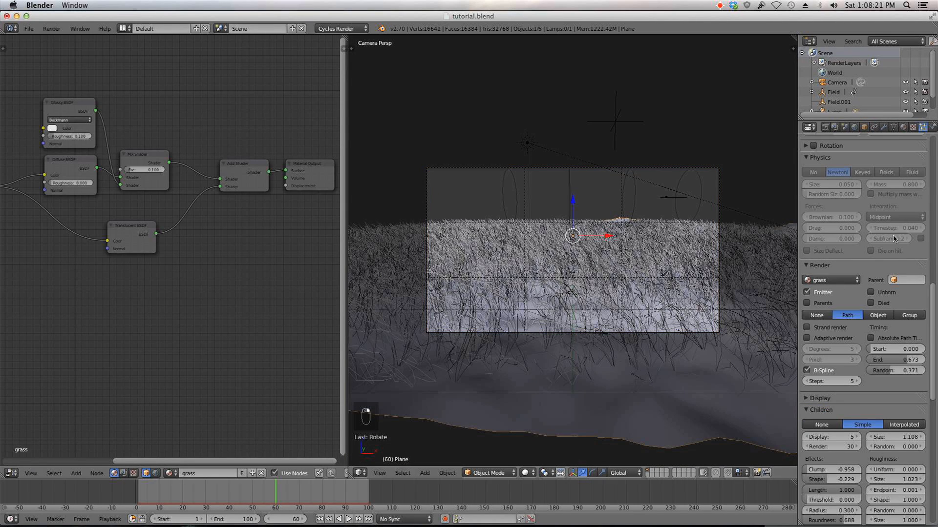
click(883, 127)
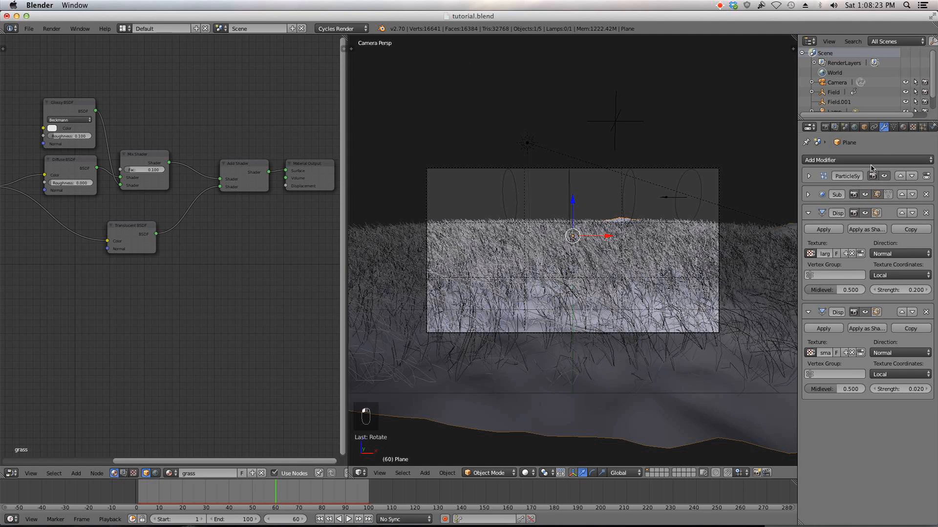
click(884, 177)
key(KP_7)
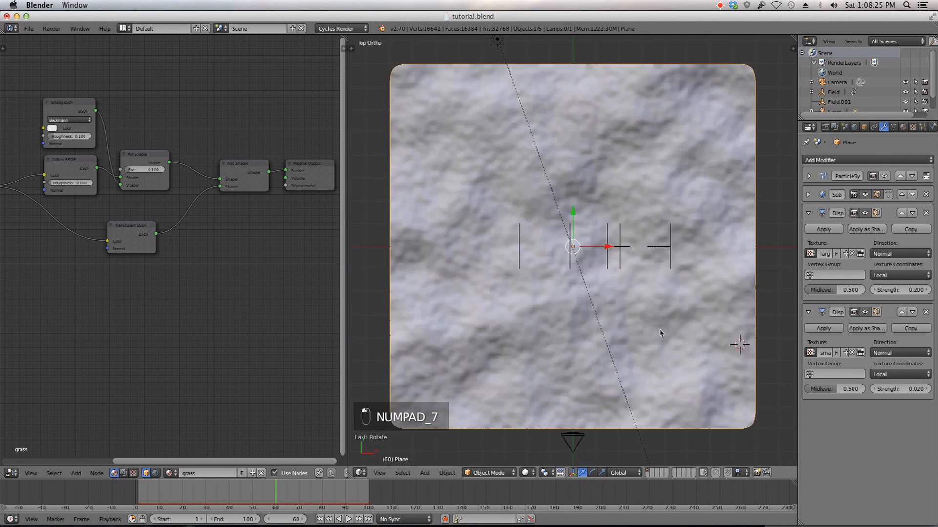
key(Tab)
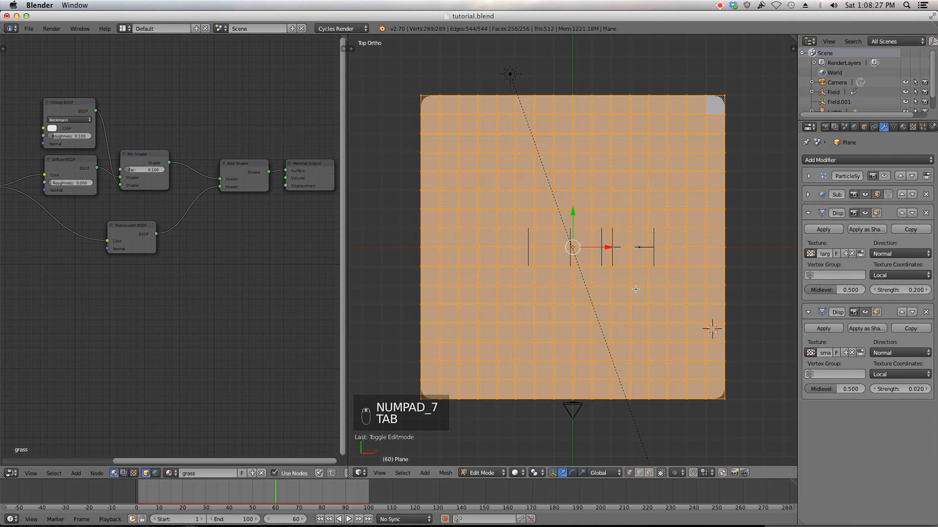
key(u)
click(635, 289)
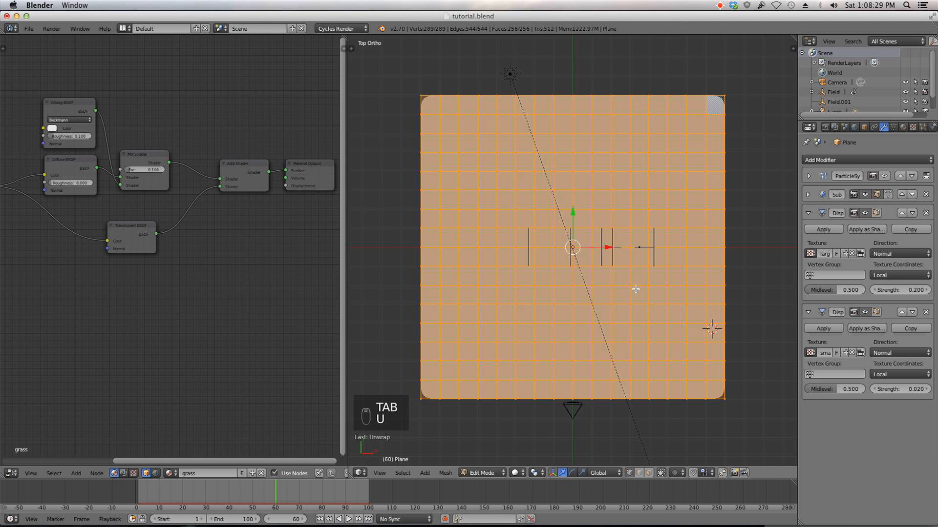
key(a)
key(Tab)
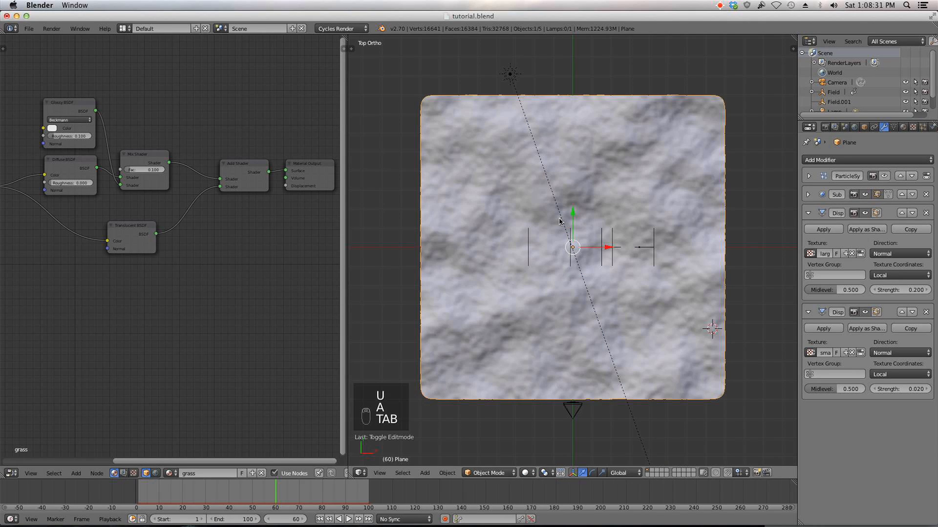
Step: Open the plane's ground material and add an Image Texture node to its node tree
click(902, 128)
click(841, 160)
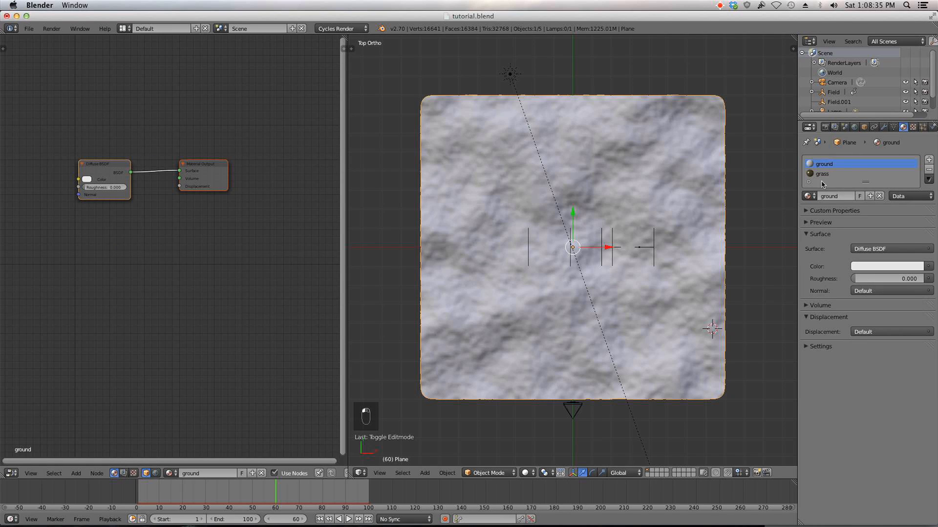
scroll(86, 225, down, 1)
middle_drag(86, 224, 156, 243)
key(shift+a)
mouse_move(68, 217)
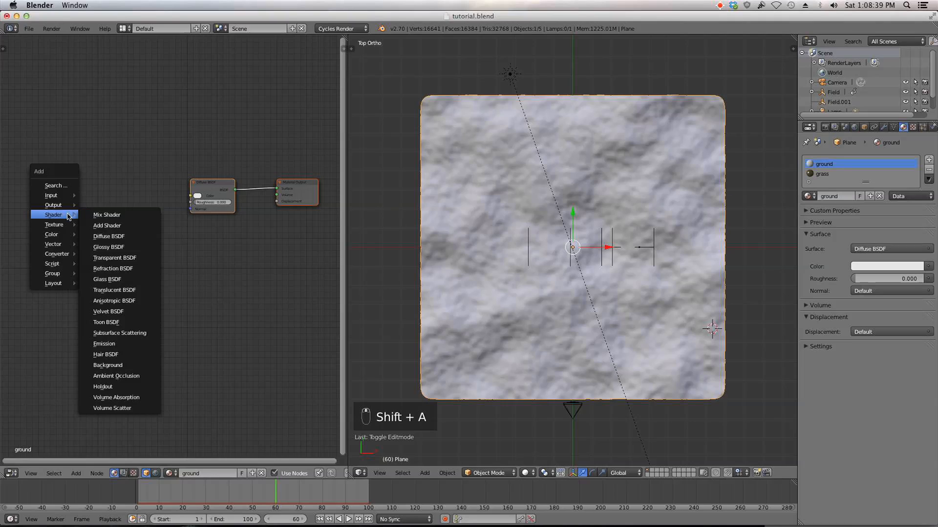
click(109, 224)
click(116, 177)
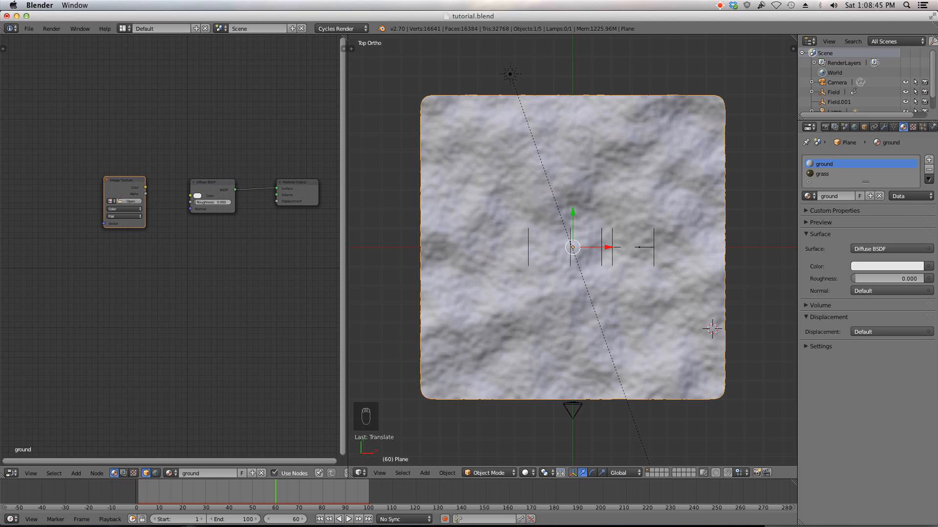
Step: Switch to Firefox and search CG Textures for dead leaves
key(super+Tab)
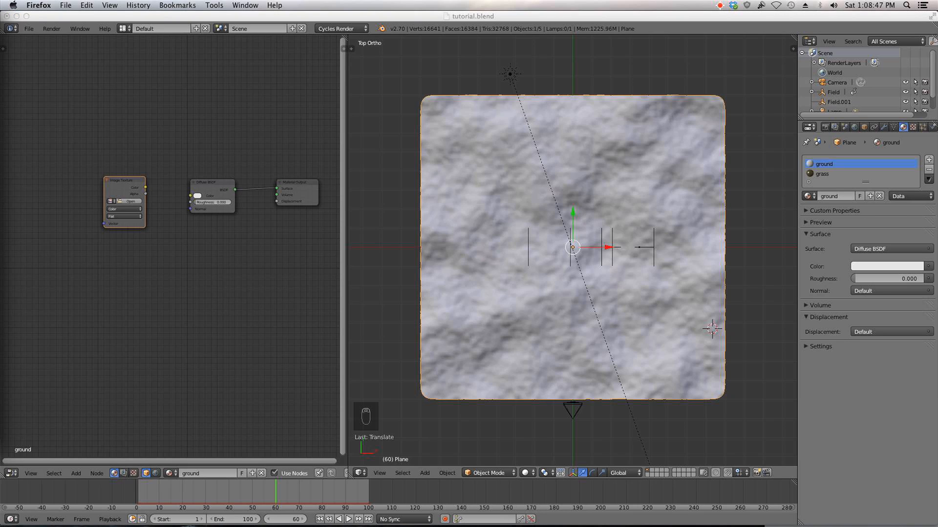
drag(0, 17, 500, 42)
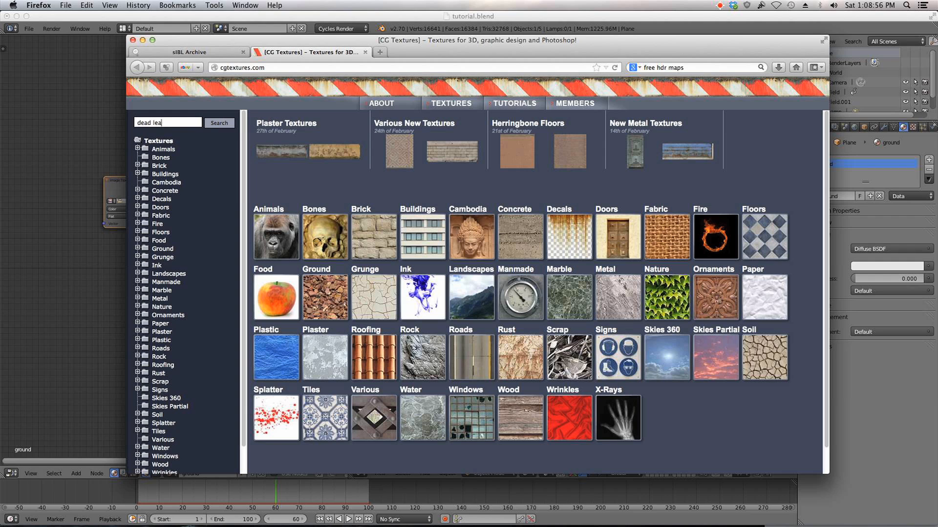
key(Return)
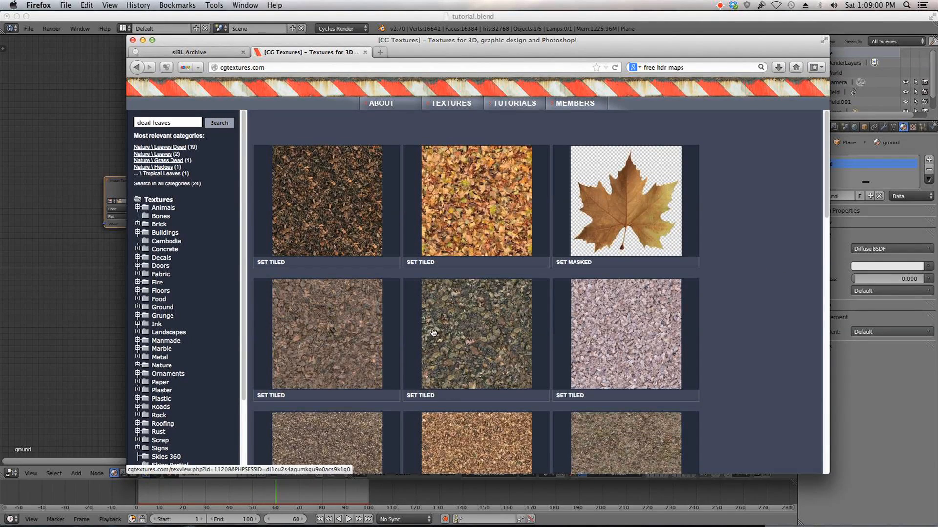
Step: Browse the dead-leaves texture results on CG Textures
scroll(316, 319, down, 1)
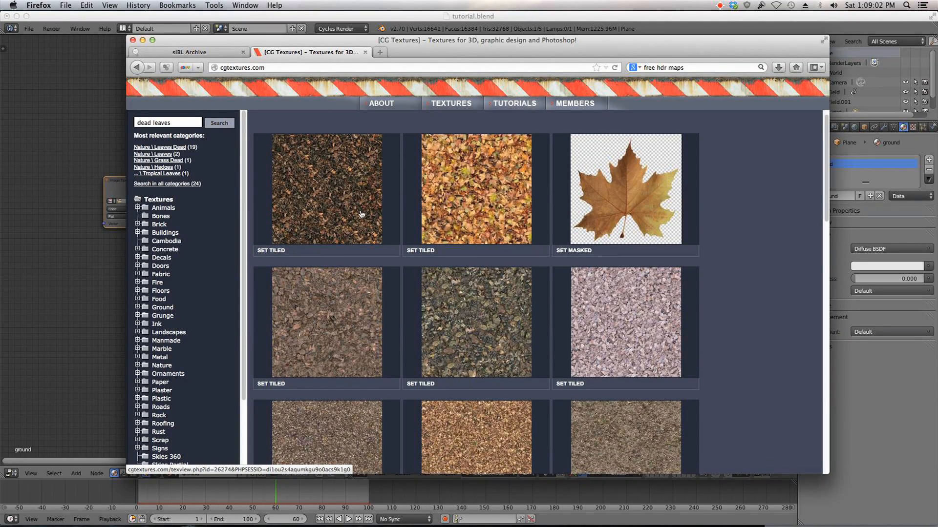
scroll(530, 310, down, 3)
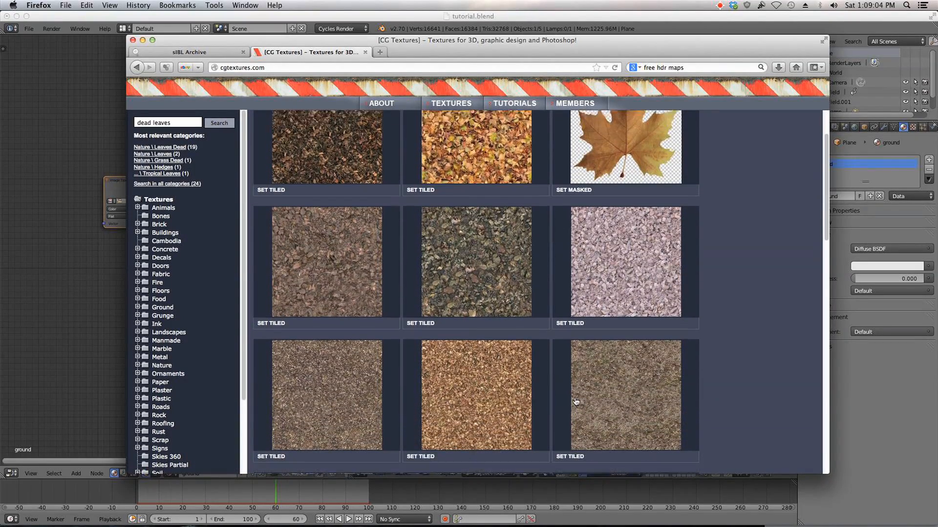
scroll(419, 399, up, 3)
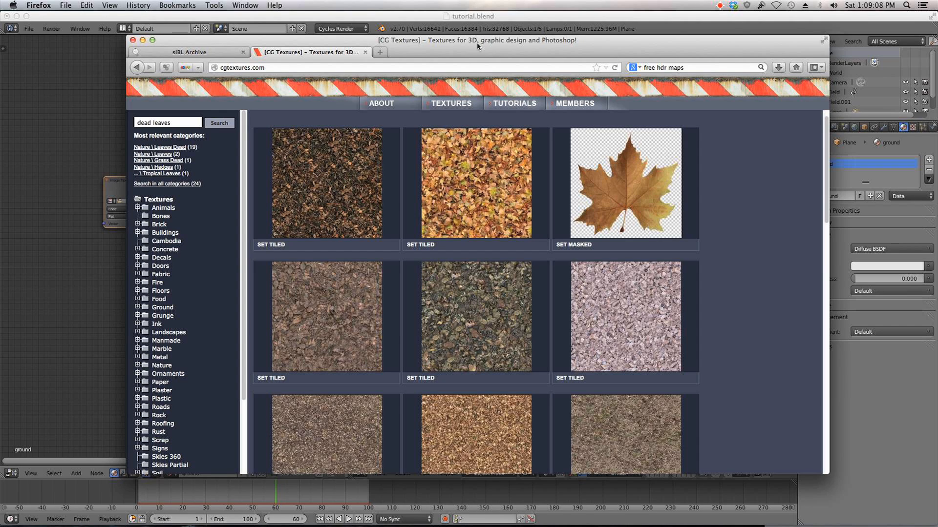
Step: Browse the sIBL Archive of free HDRI sets on hdrlabs.com
click(229, 53)
triple_click(655, 68)
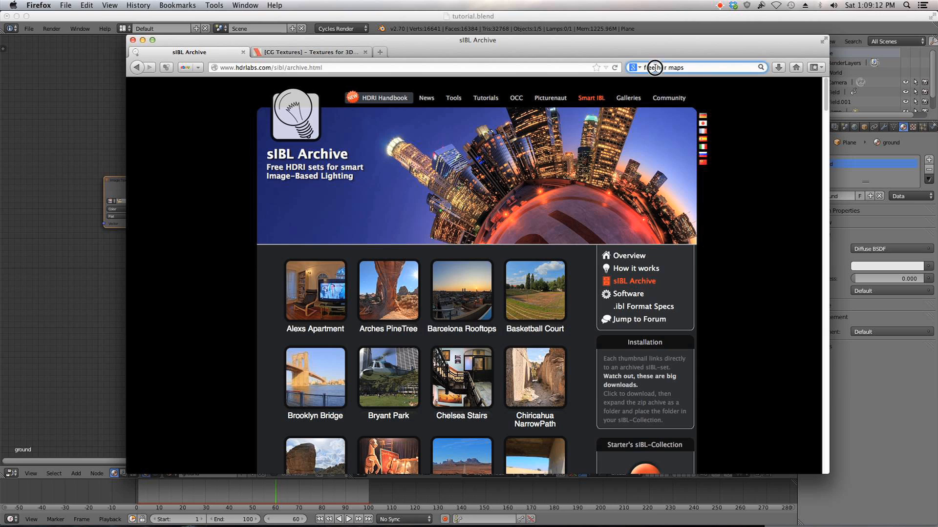
click(769, 143)
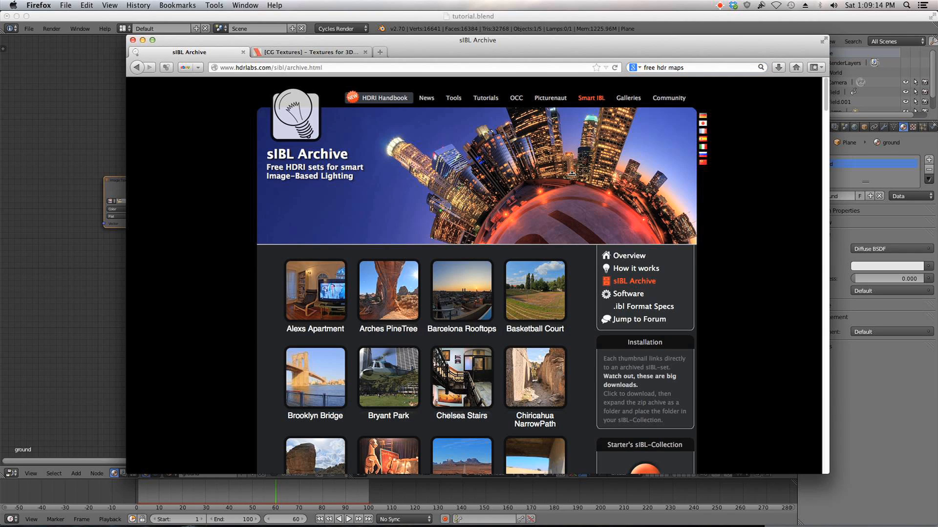
scroll(613, 179, down, 3)
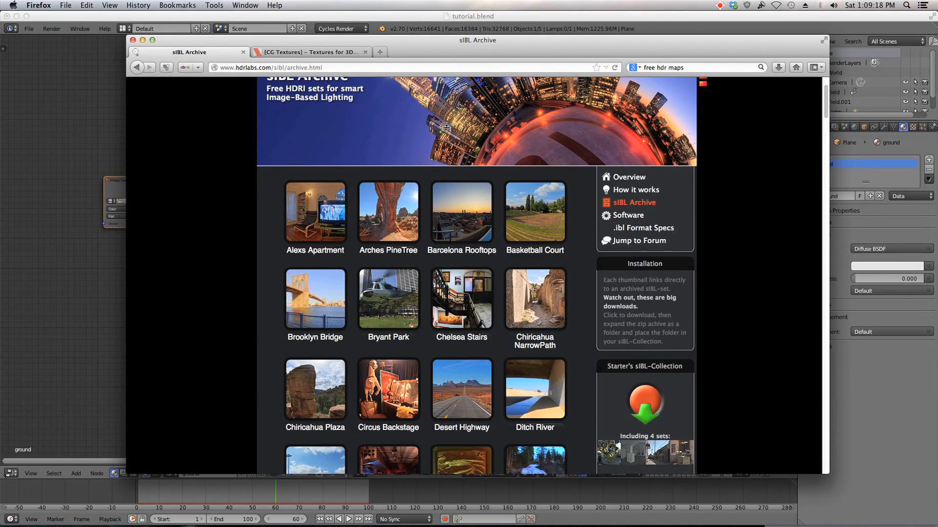
scroll(383, 144, up, 2)
scroll(351, 155, down, 1)
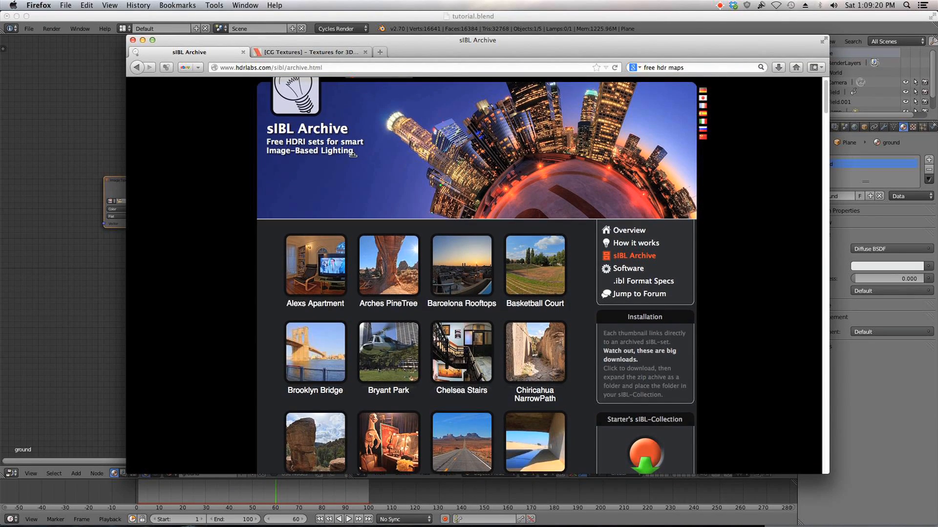
scroll(317, 138, down, 7)
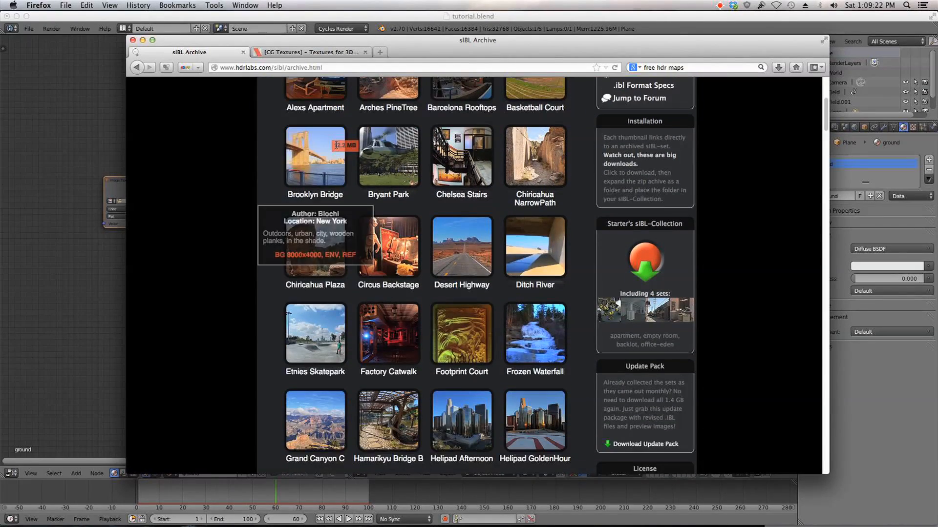
scroll(220, 254, down, 5)
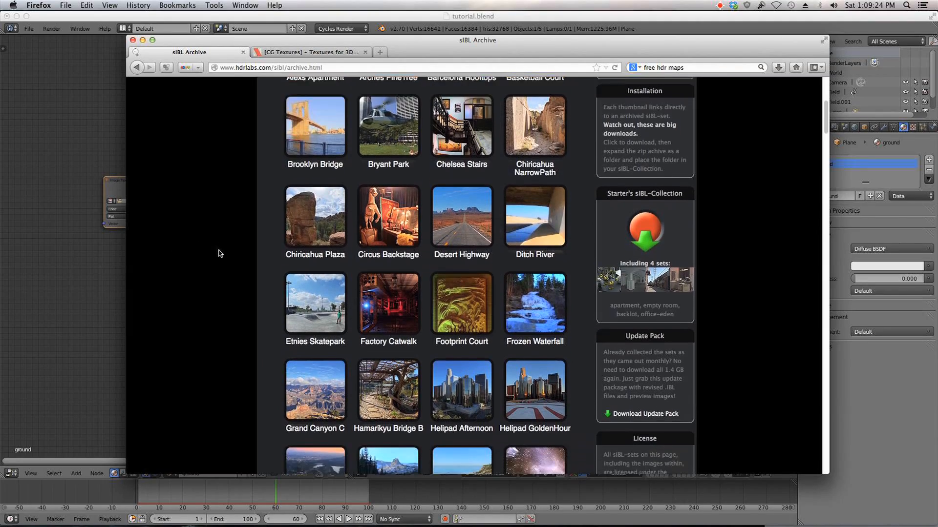
scroll(251, 226, down, 12)
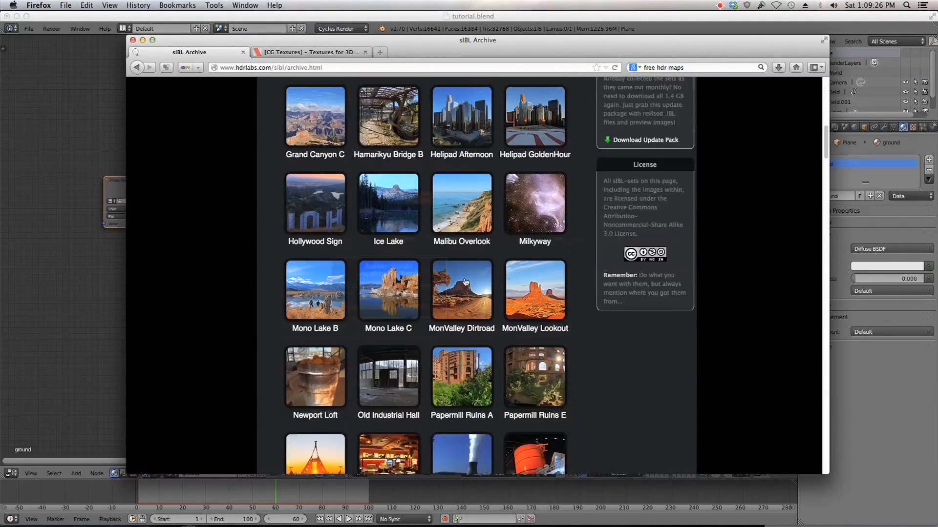
scroll(484, 303, down, 3)
scroll(309, 318, down, 4)
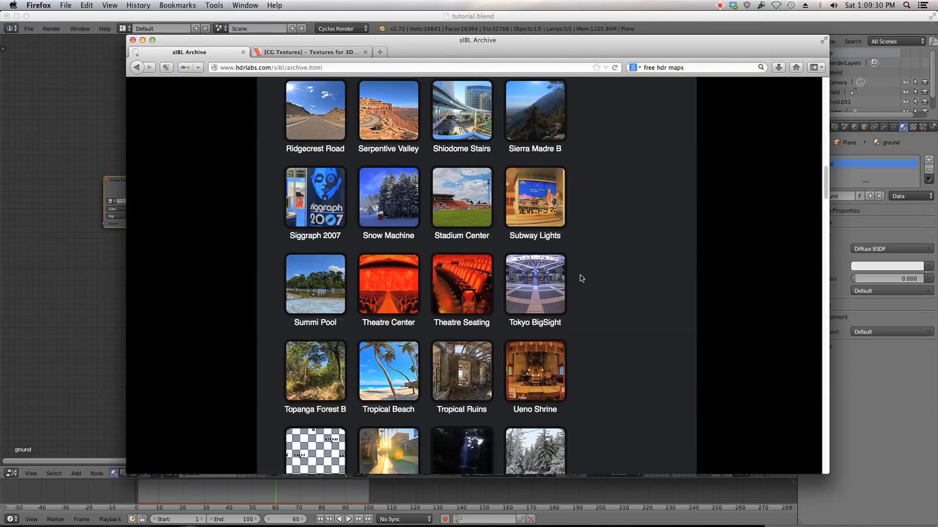
scroll(585, 263, down, 20)
middle_click(631, 321)
middle_click(557, 186)
scroll(556, 198, up, 6)
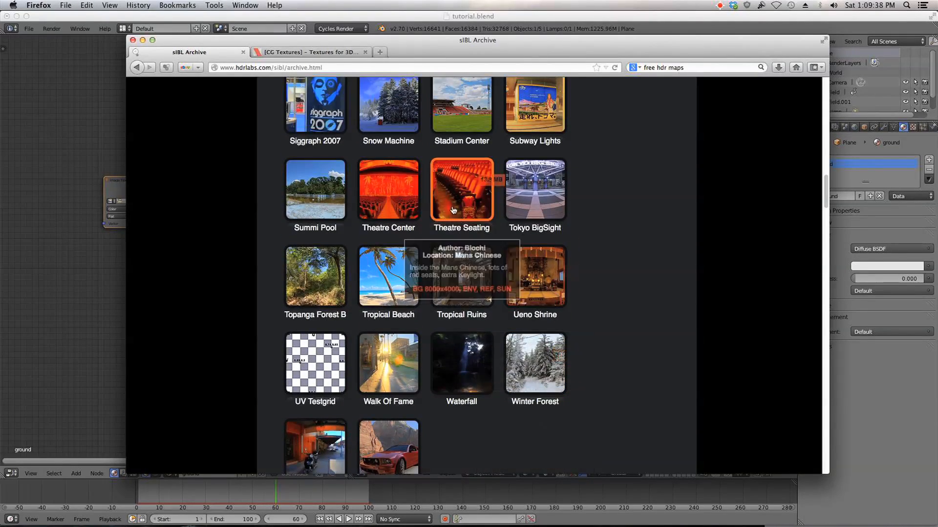
scroll(618, 227, up, 1)
scroll(604, 224, up, 10)
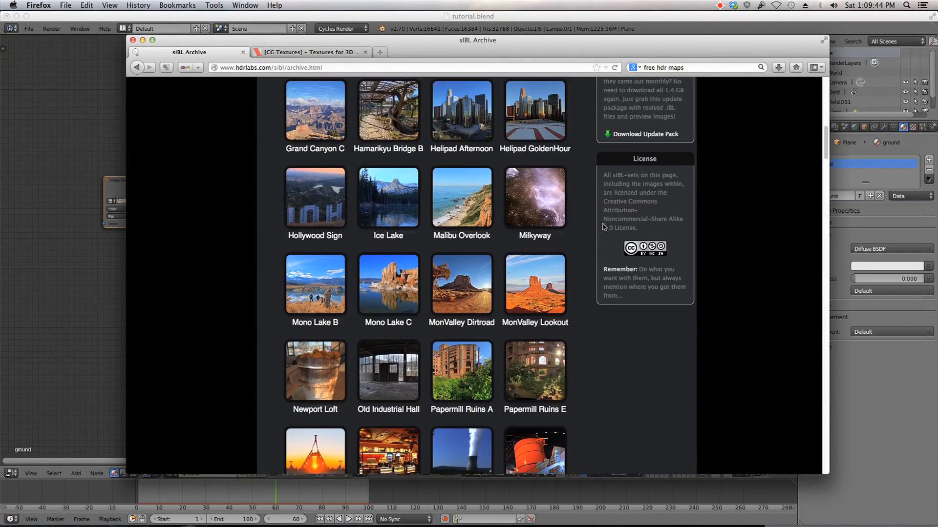
scroll(388, 147, up, 5)
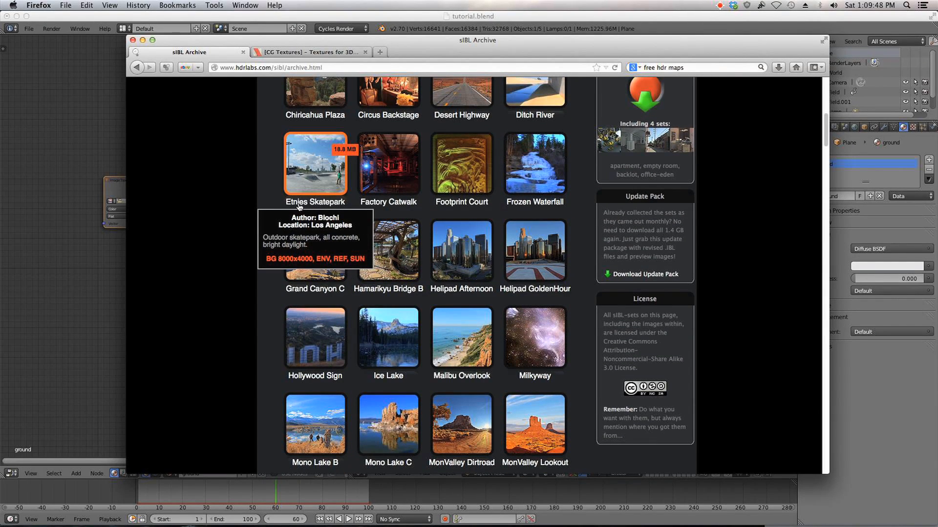
scroll(323, 162, up, 1)
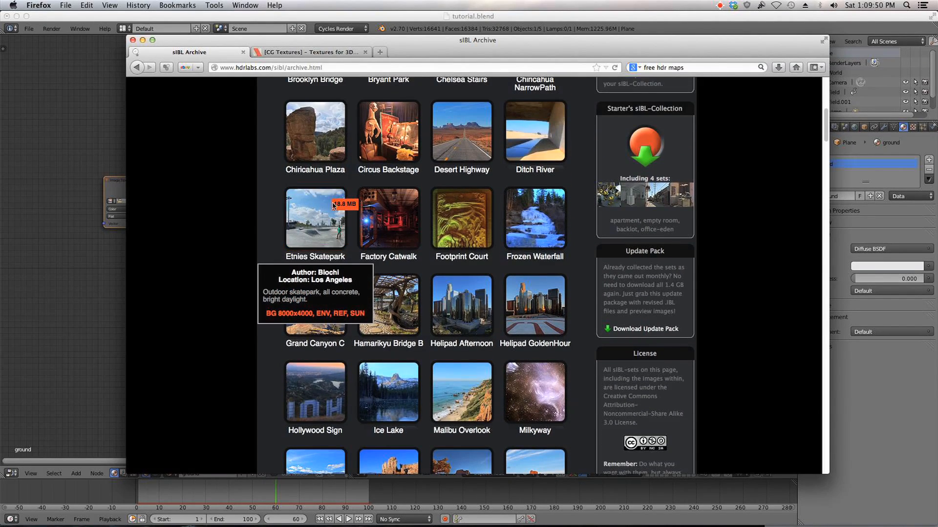
scroll(329, 205, up, 3)
scroll(336, 276, up, 2)
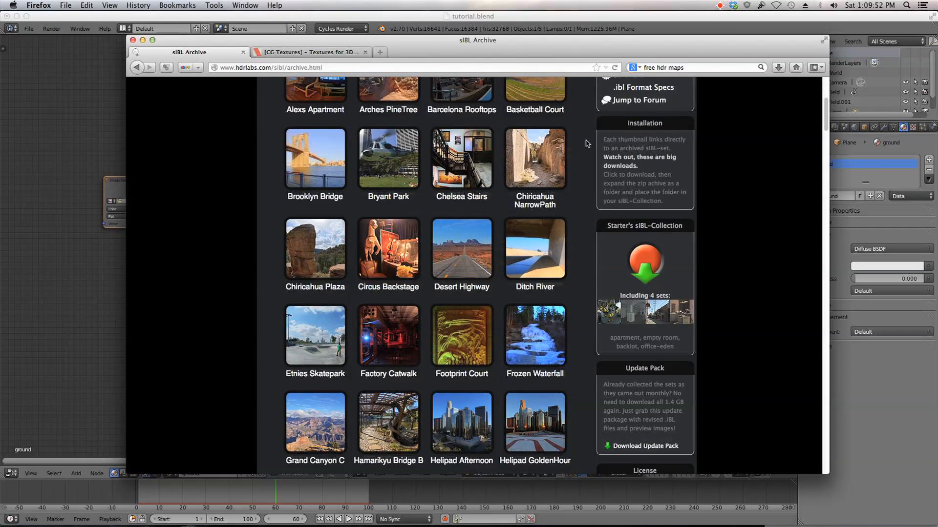
Step: Switch back to Blender and open a dry grass image from the Blender/CGtextures folder in the Image Texture node
click(136, 19)
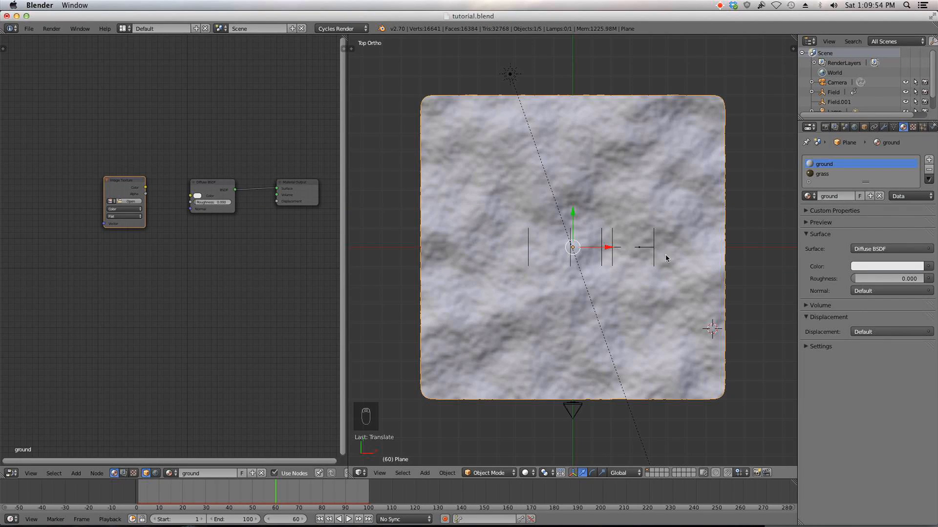
click(129, 201)
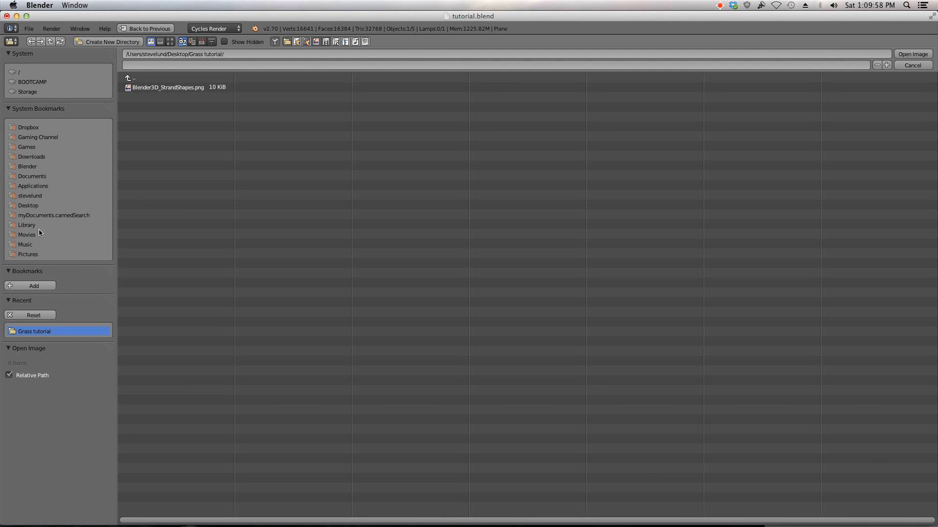
click(27, 167)
click(142, 128)
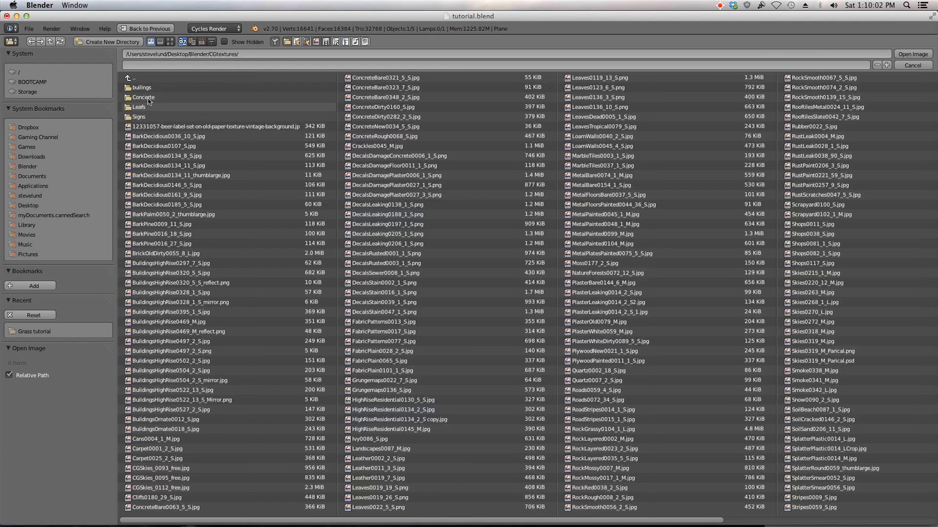
click(169, 42)
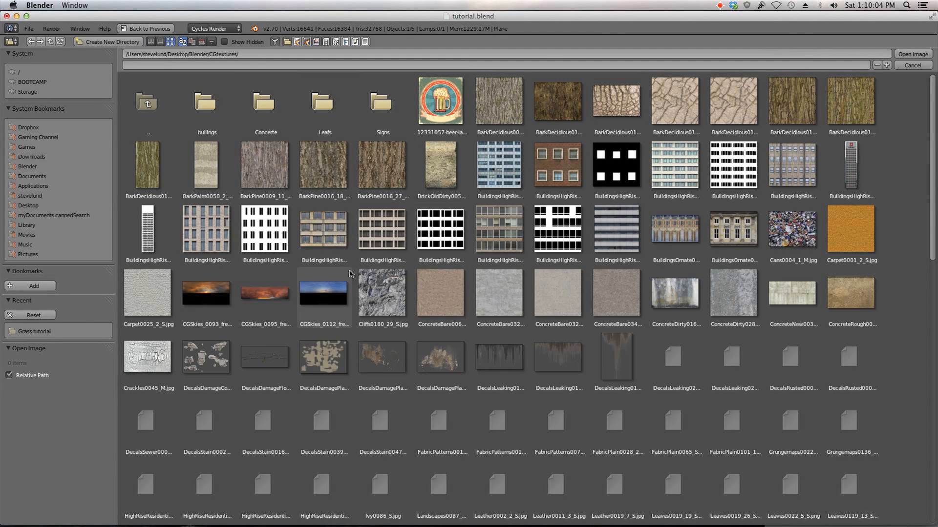
scroll(488, 230, down, 2)
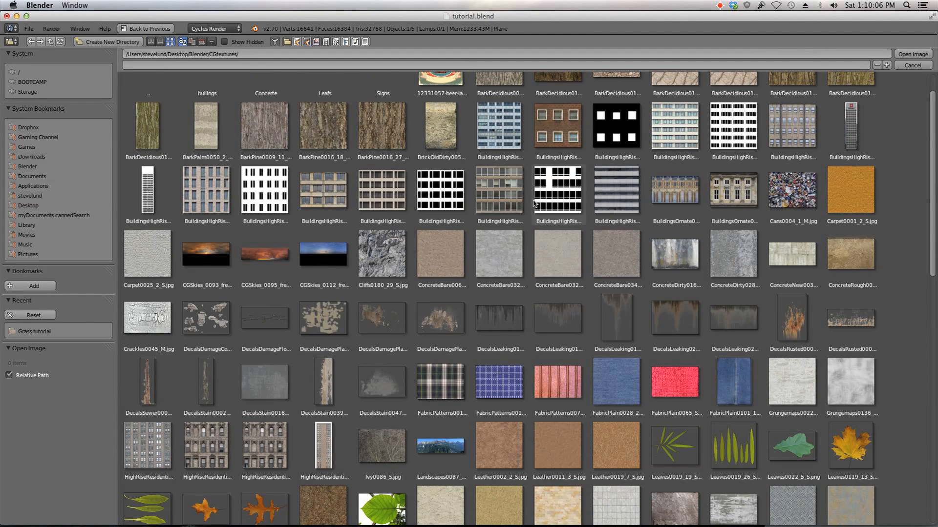
scroll(534, 204, down, 4)
double_click(323, 435)
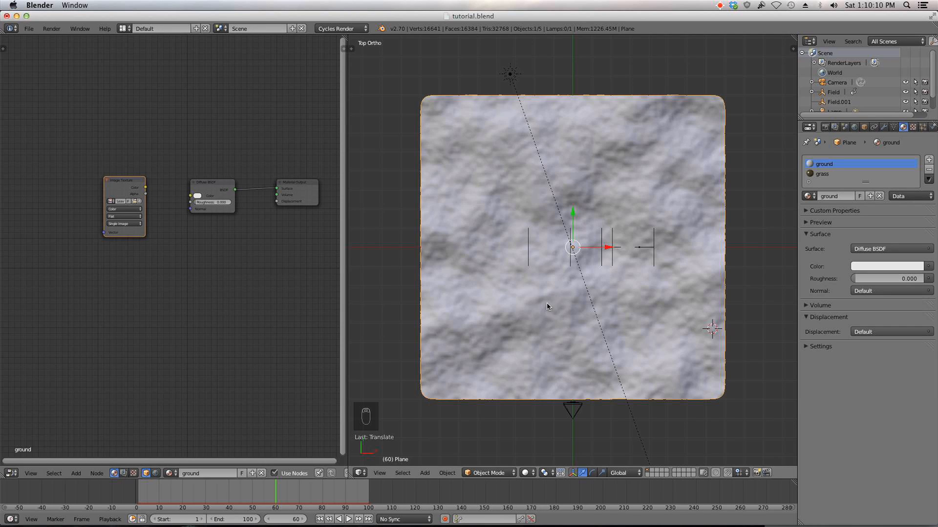
Step: Connect the Image Texture color into the Diffuse BSDF color and rearrange the nodes
drag(144, 188, 190, 196)
middle_drag(148, 252, 183, 247)
middle_drag(84, 232, 129, 239)
Step: Add a Texture Coordinate node to the ground material's node tree
key(shift+a)
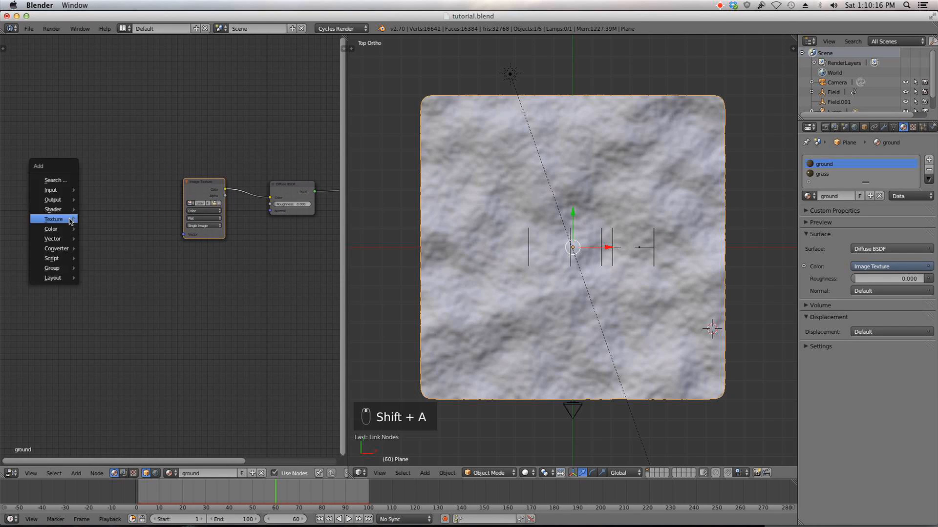
mouse_move(65, 195)
click(12, 168)
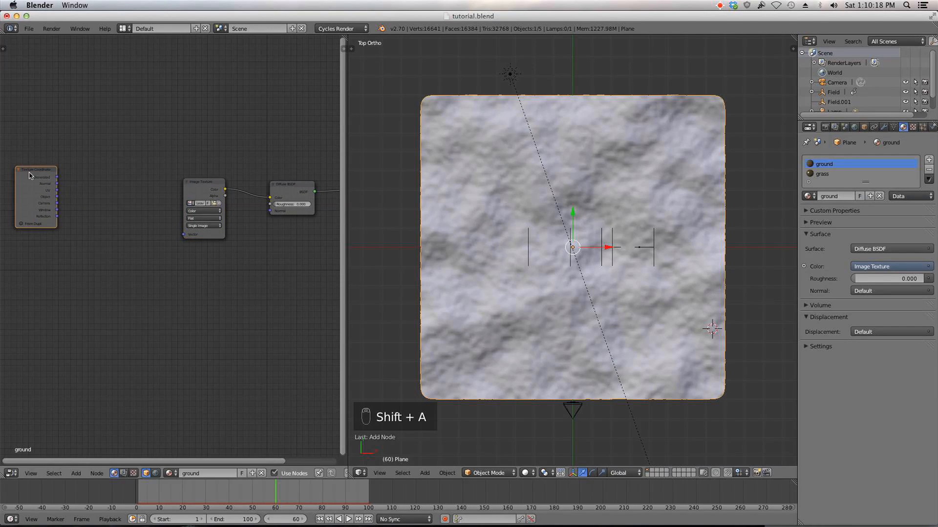
Step: Add a Mapping node and wire the texture coordinates through it into the Image Texture vector
key(shift+a)
mouse_move(72, 200)
mouse_move(65, 257)
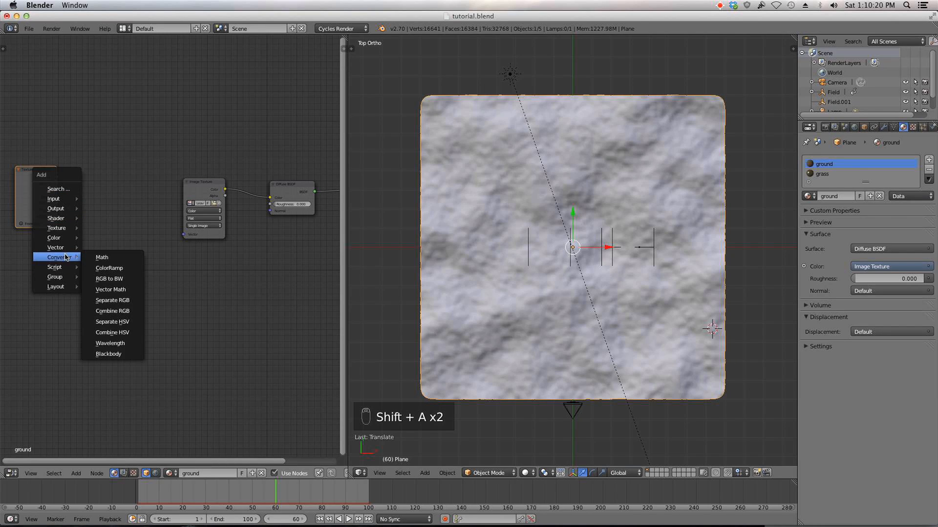
click(117, 249)
click(58, 175)
drag(57, 178, 68, 243)
drag(164, 181, 188, 235)
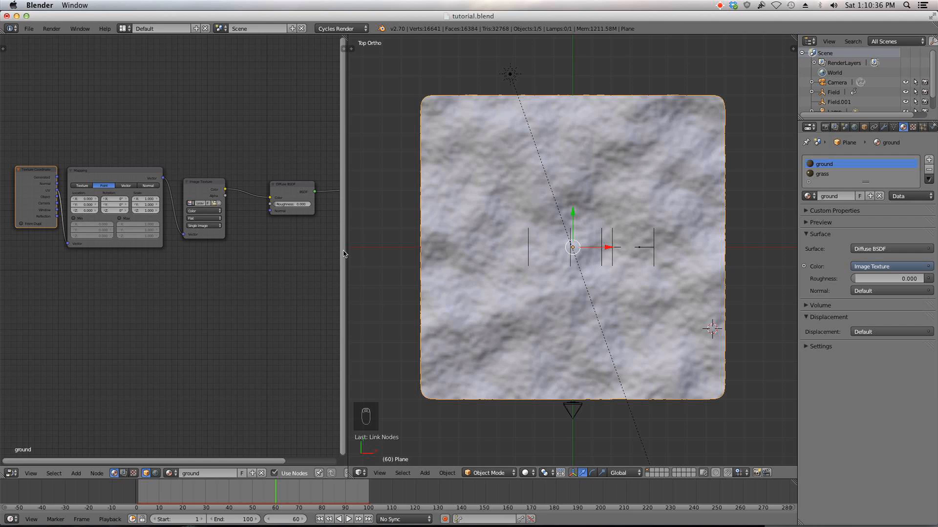
Step: Switch the 3D viewport to Rendered shading
click(527, 472)
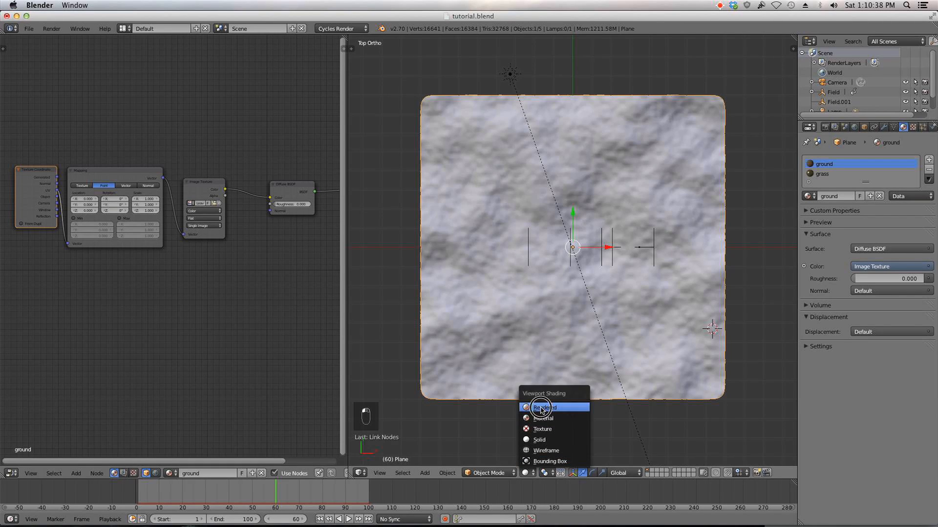
click(541, 408)
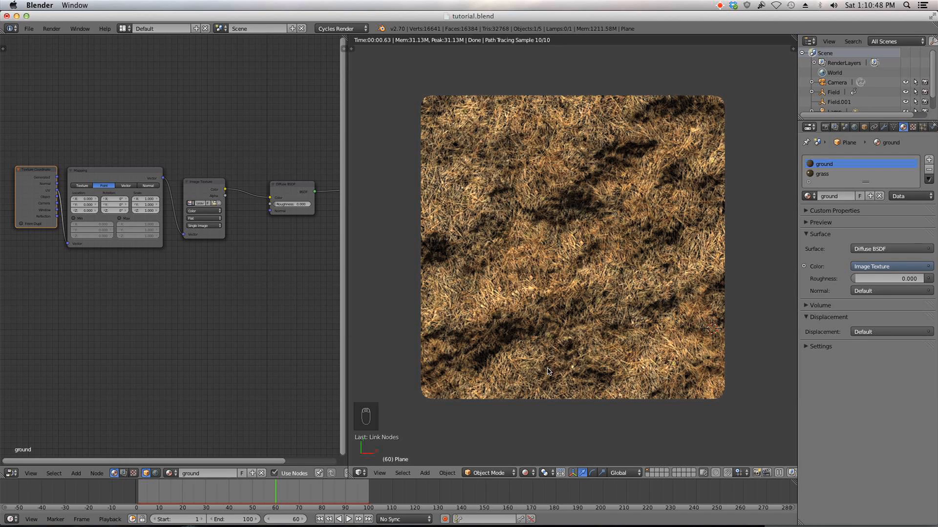
Step: Set the Mapping node's X, Y and Z scale to 20
click(148, 199)
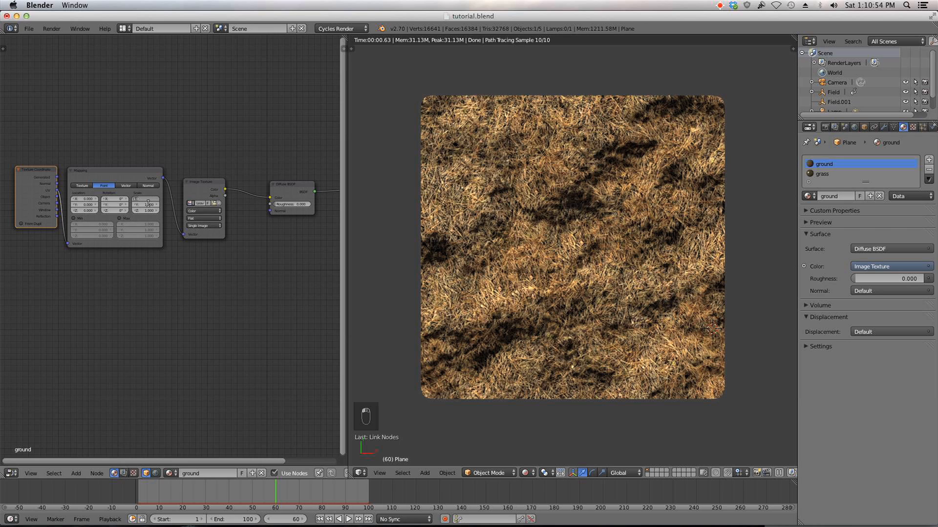
text(20)
key(Tab)
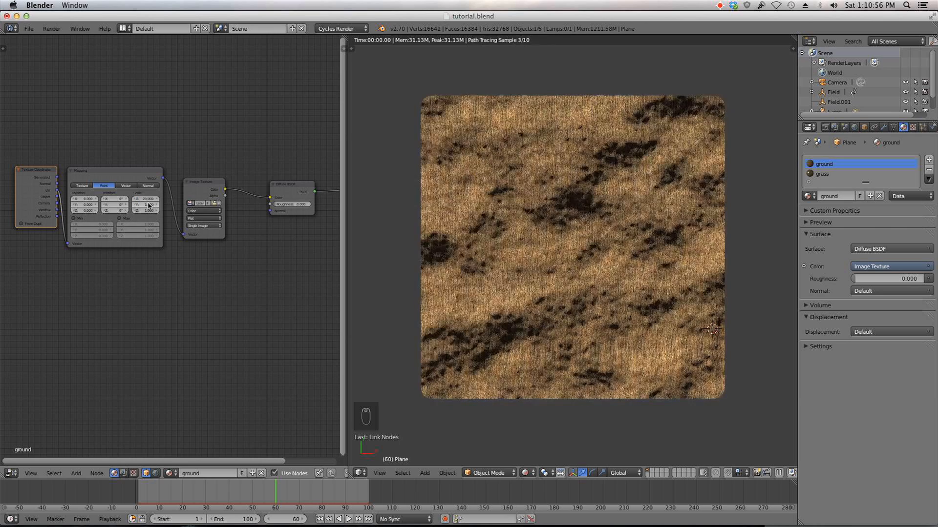
text(20)
key(Tab)
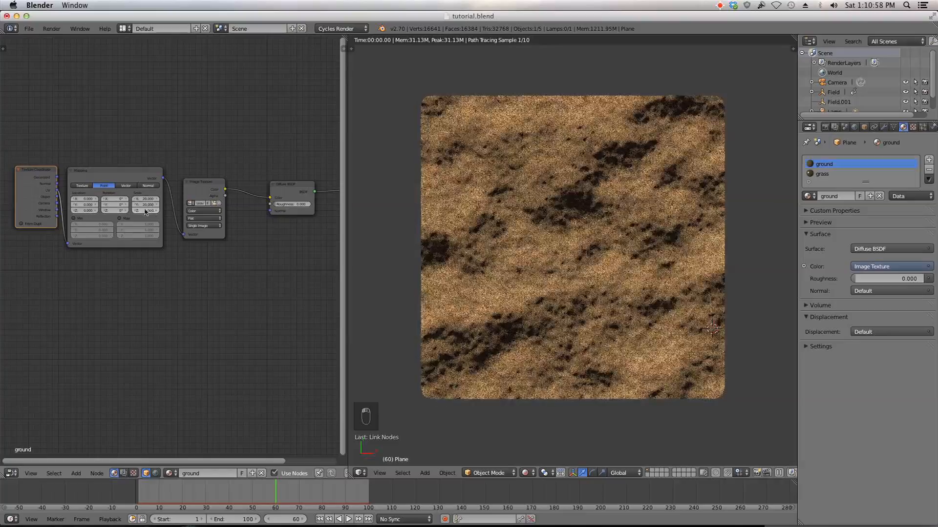
key(Return)
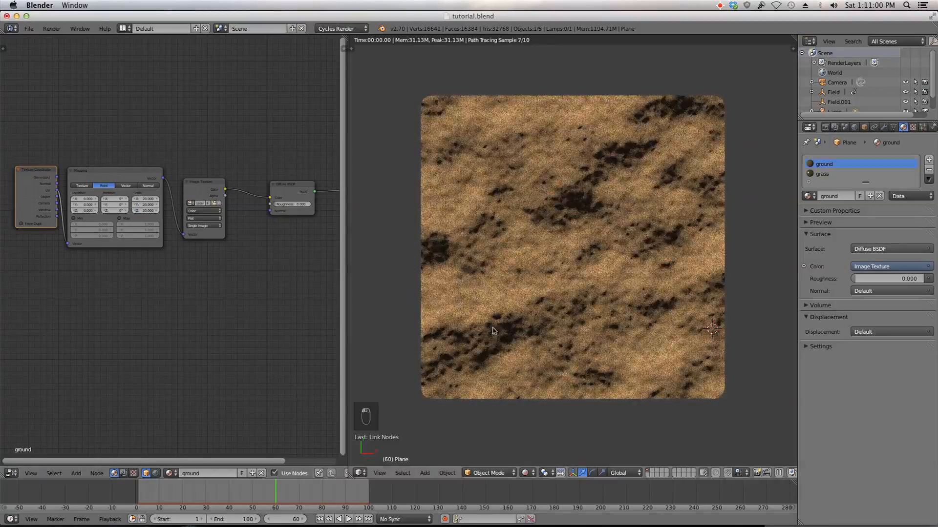
Step: Inspect the textured ground up close and through the camera view
scroll(525, 344, up, 7)
scroll(525, 344, up, 5)
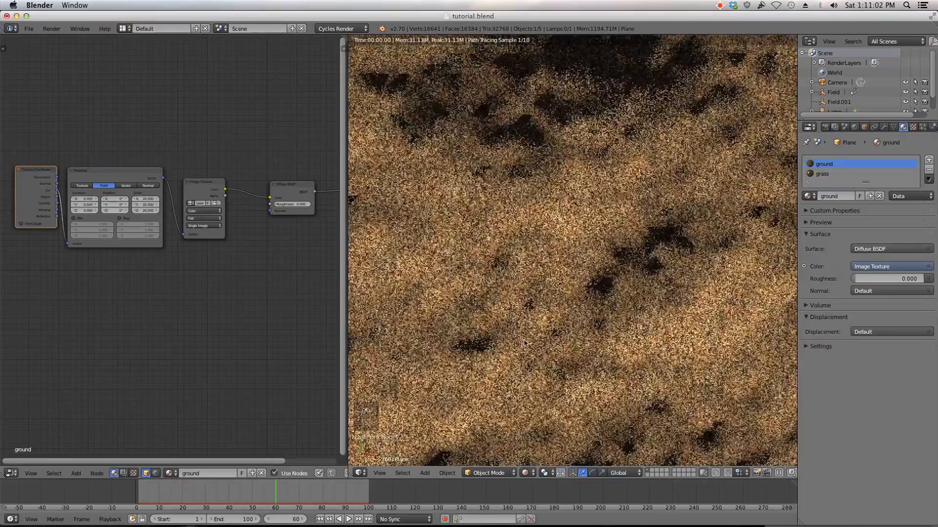
scroll(537, 309, down, 6)
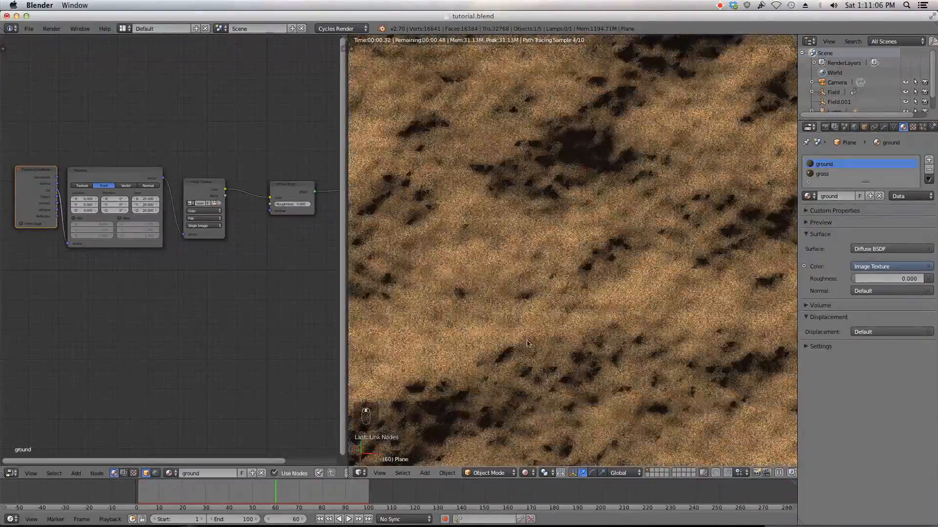
middle_drag(526, 344, 528, 261)
key(KP_0)
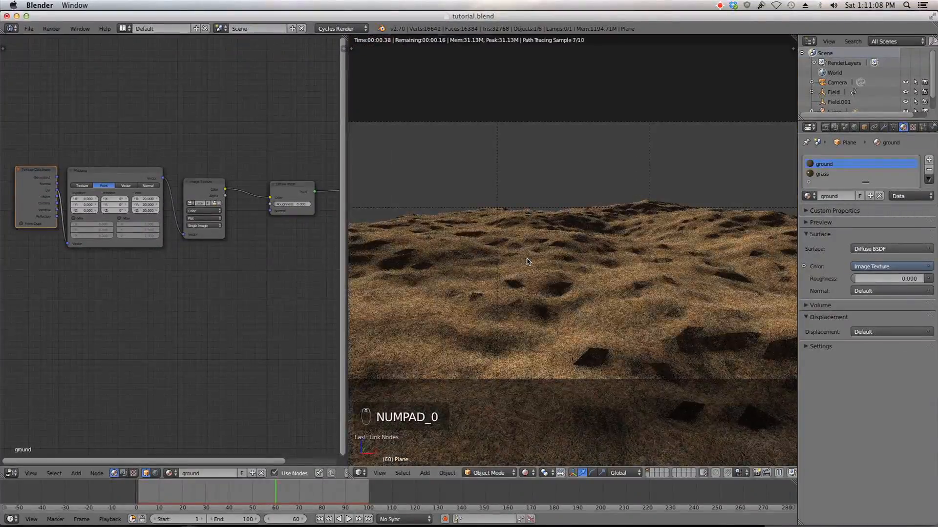
Step: Select the Texture Coordinate, Mapping and Image Texture nodes of the ground material and copy them to the clipboard
scroll(510, 313, up, 3)
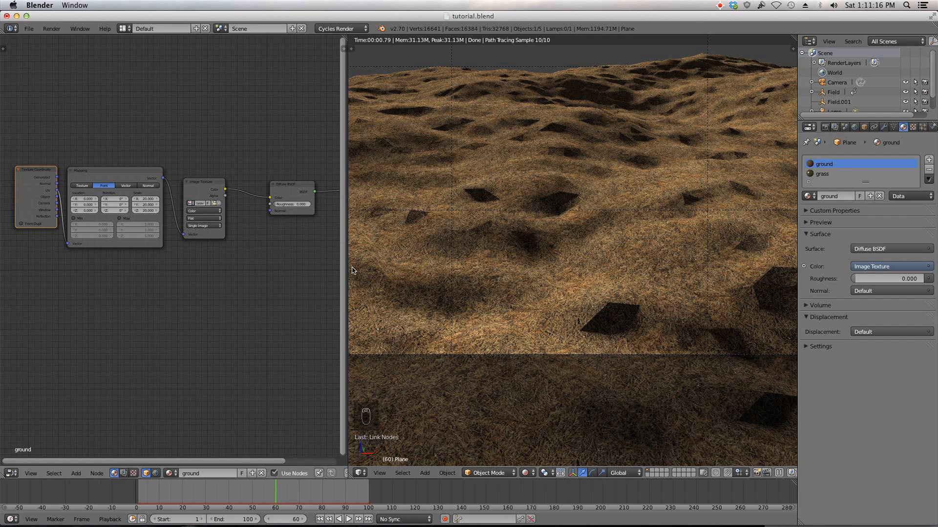
scroll(274, 338, down, 4)
middle_drag(275, 341, 210, 322)
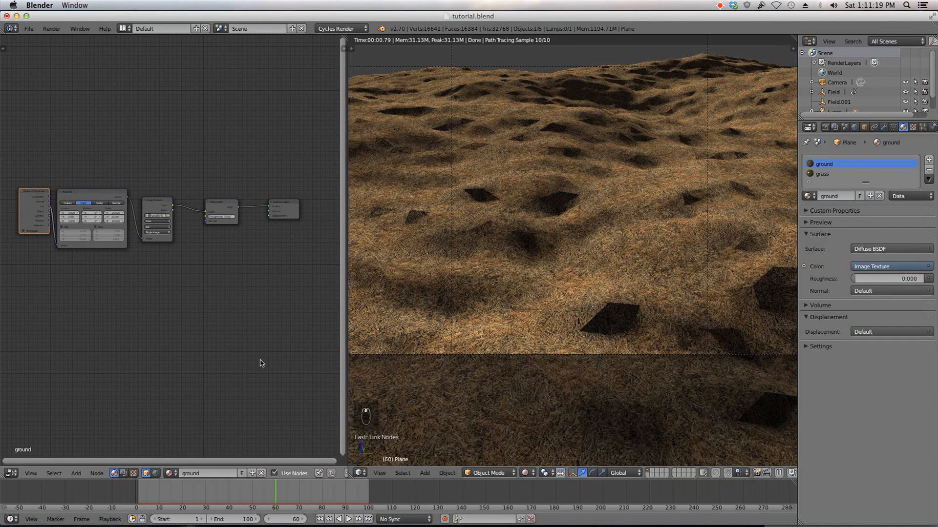
click(525, 473)
drag(171, 213, 178, 210)
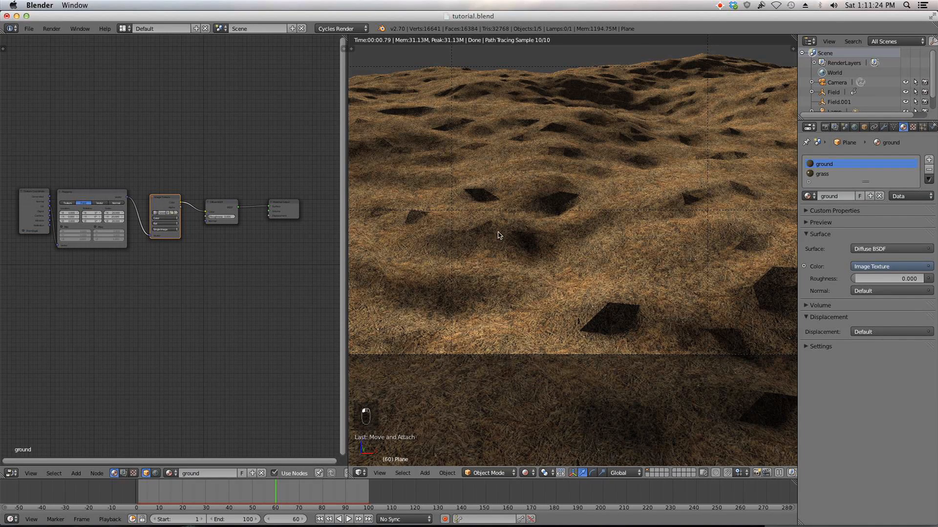
click(169, 206)
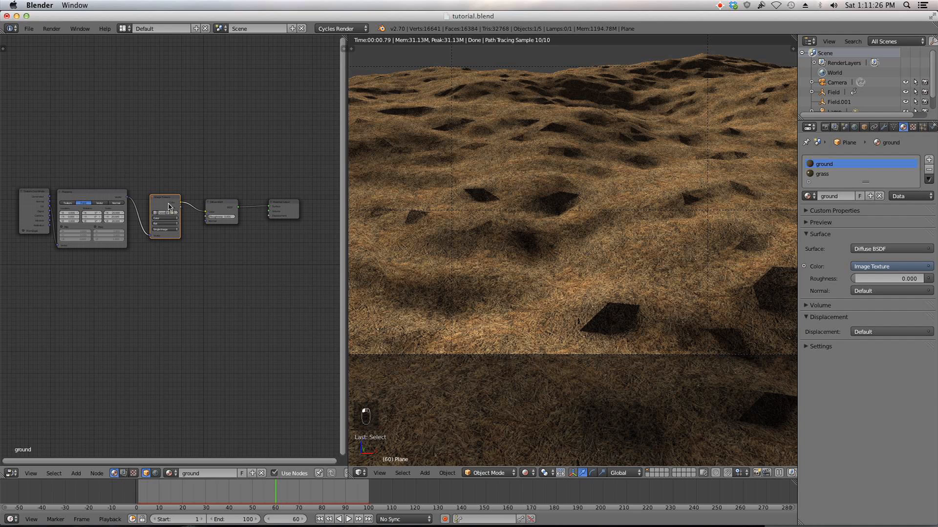
shift+click(36, 196)
shift+click(103, 194)
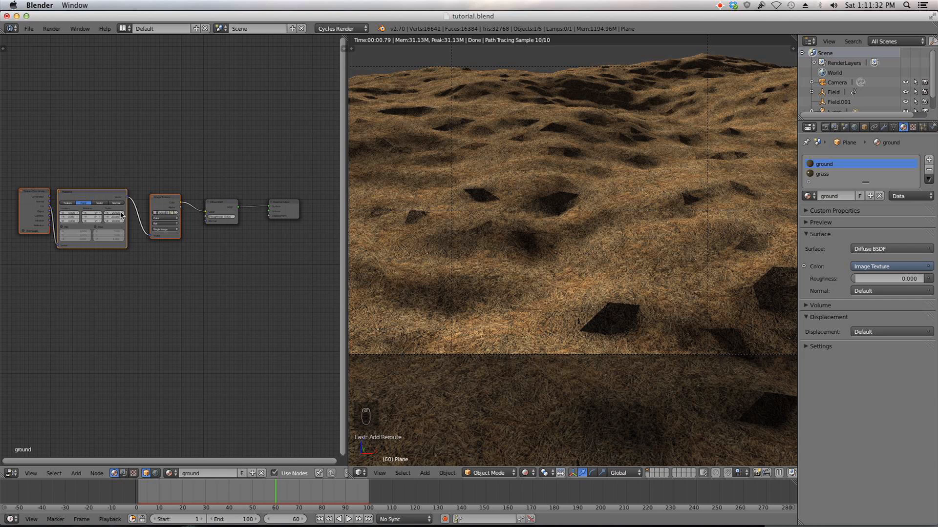
scroll(294, 474, down, 5)
scroll(264, 440, down, 4)
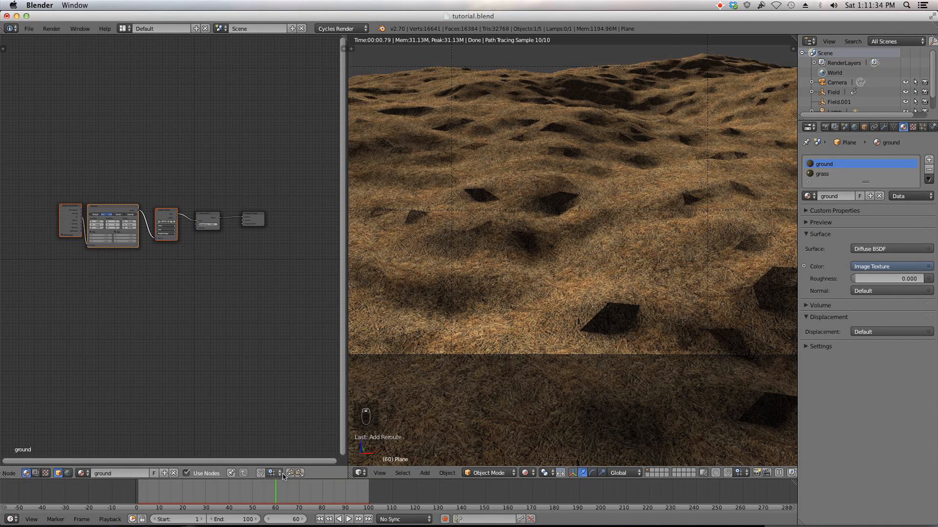
click(294, 475)
Step: Switch to the grass material and paste the copied texture nodes into its node tree
click(822, 173)
scroll(143, 333, up, 2)
scroll(144, 333, up, 2)
scroll(83, 174, down, 1)
middle_drag(88, 183, 148, 204)
click(300, 473)
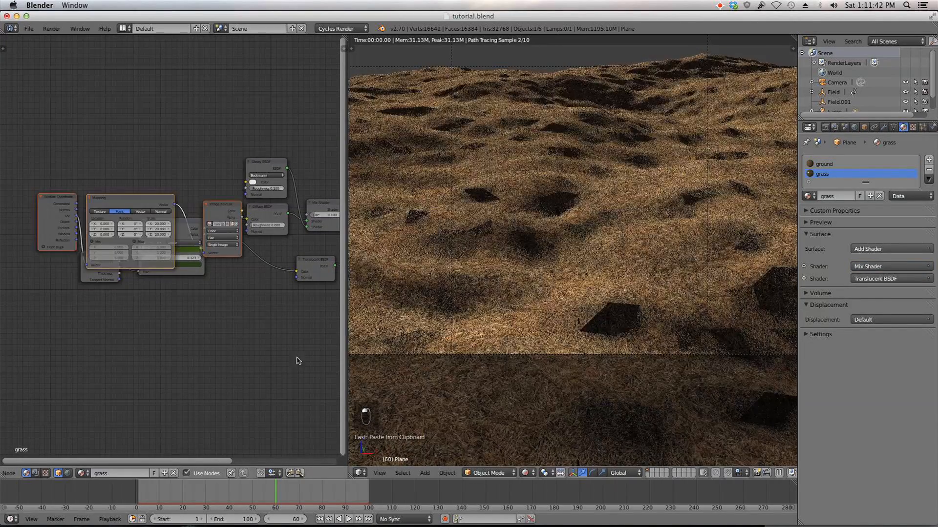
Step: Reposition the pasted nodes and move the ColorRamp and Geometry nodes aside to make room
key(g)
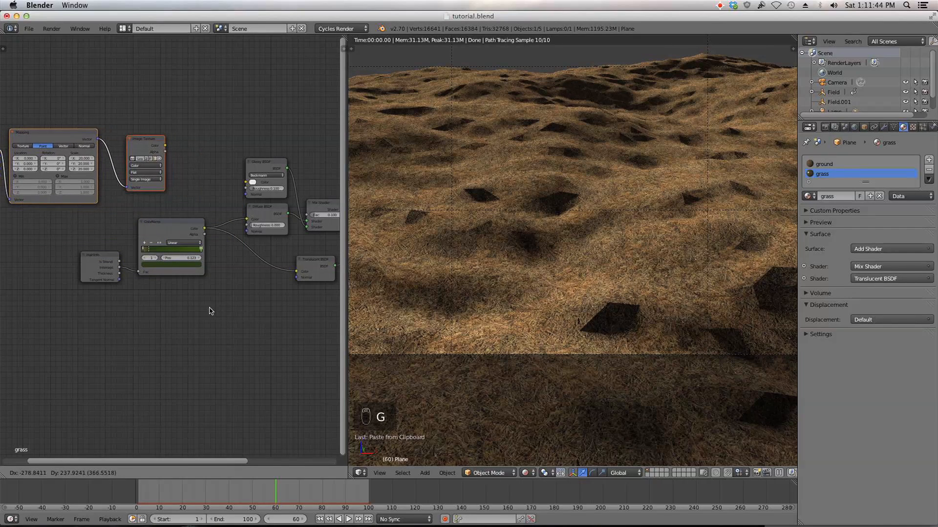
click(162, 211)
key(a)
key(b)
drag(184, 314, 76, 230)
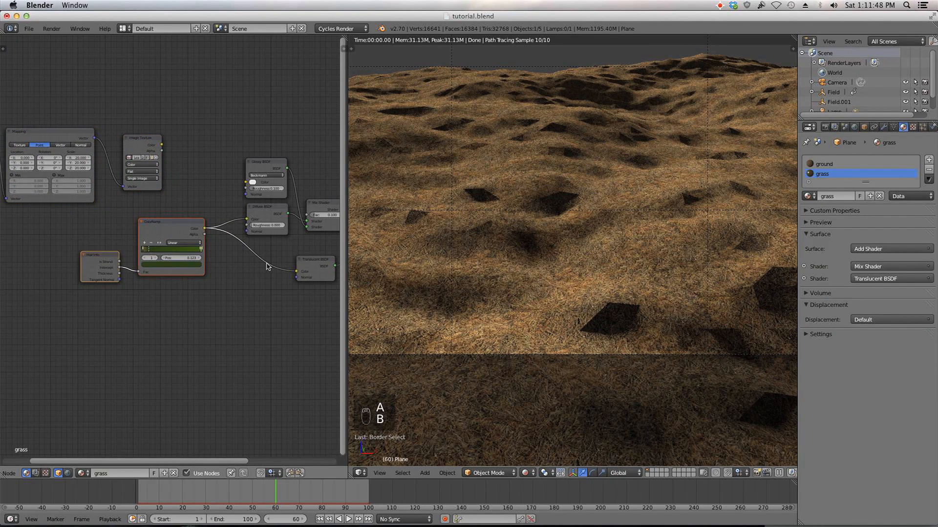
key(g)
click(175, 295)
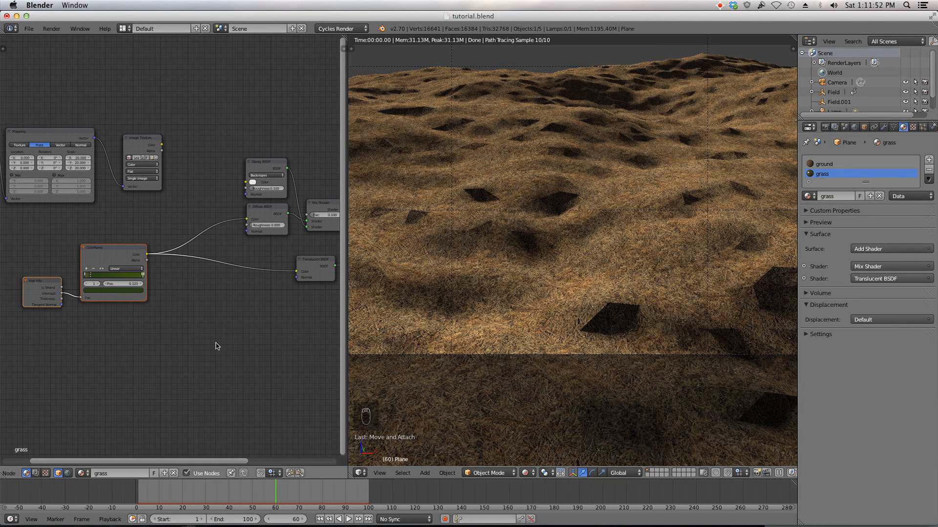
Step: Add a MixRGB node after the ColorRamp, plug the image texture color into it and route its output to the Translucent BSDF
click(202, 187)
key(shift+a)
mouse_move(186, 185)
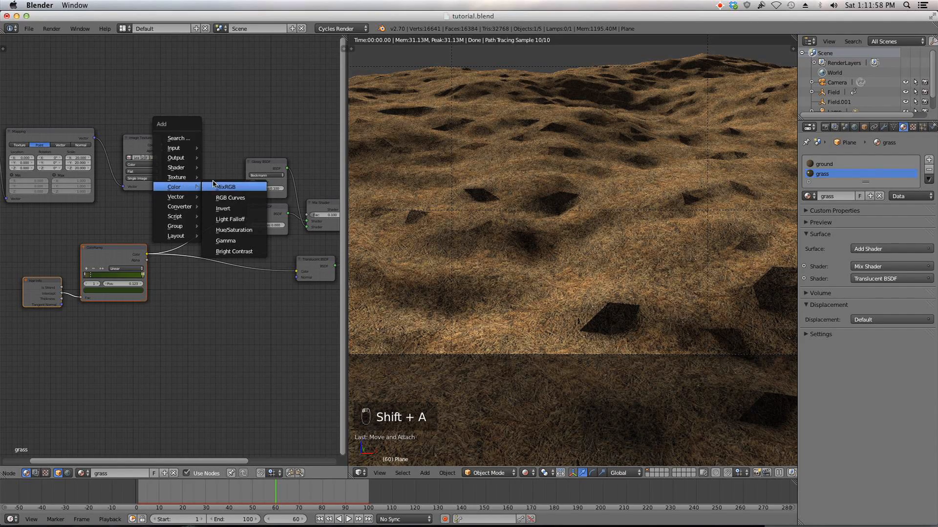
click(215, 185)
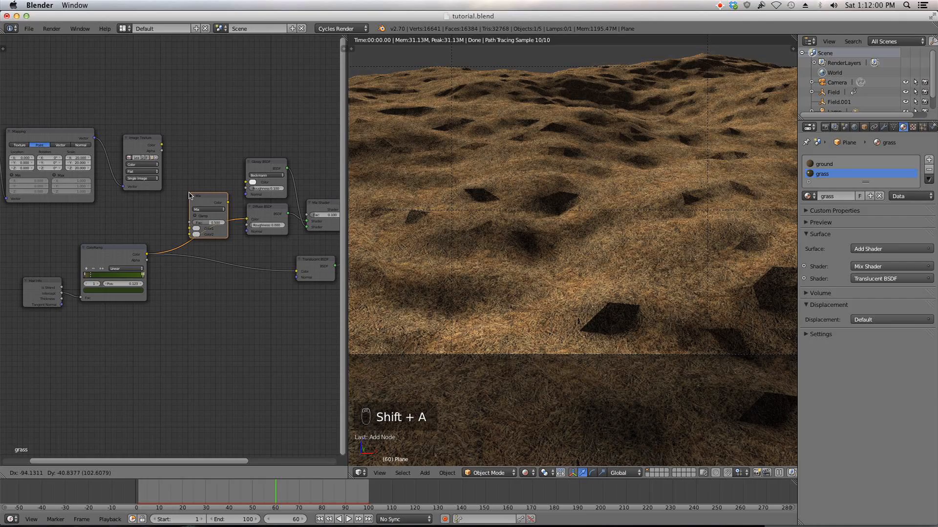
click(189, 195)
mouse_move(227, 203)
mouse_down()
mouse_move(244, 264)
mouse_move(299, 271)
mouse_up()
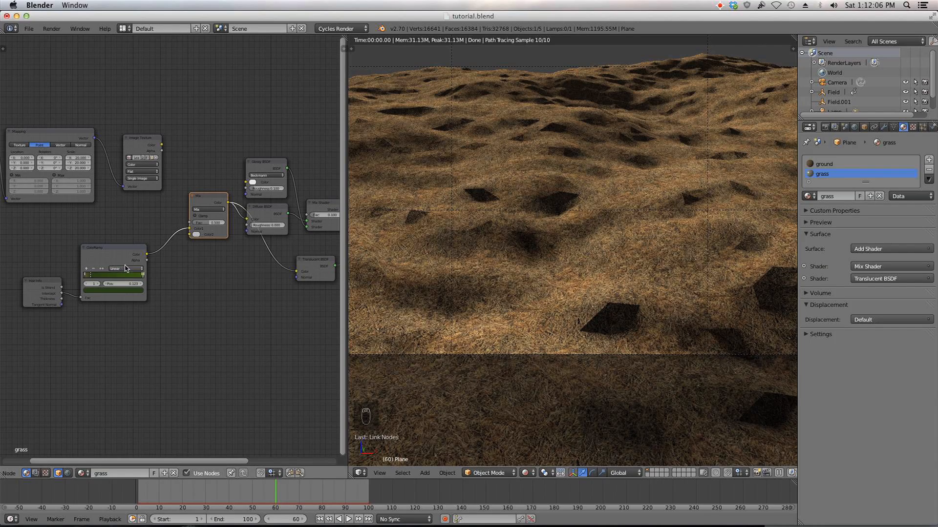
drag(160, 145, 190, 229)
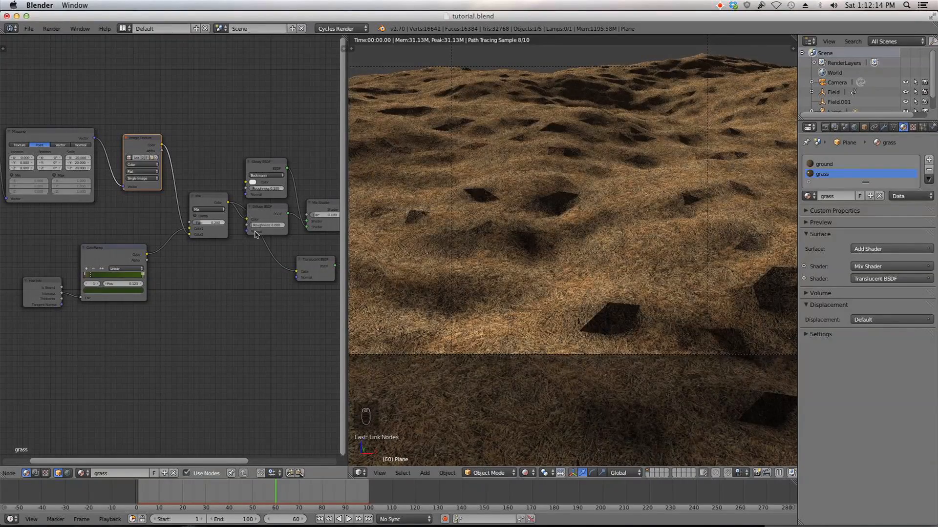
Step: Switch the 3D viewport back to Solid shading
click(525, 472)
click(537, 440)
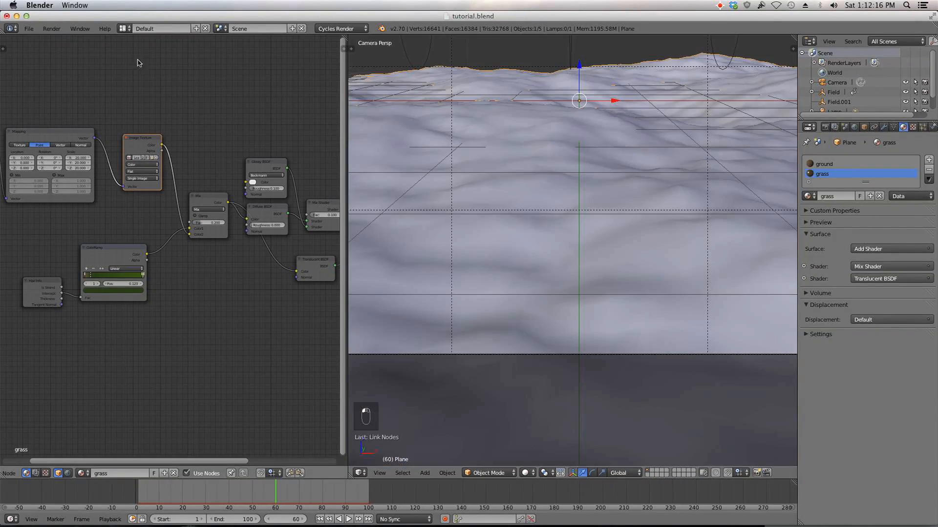
click(29, 29)
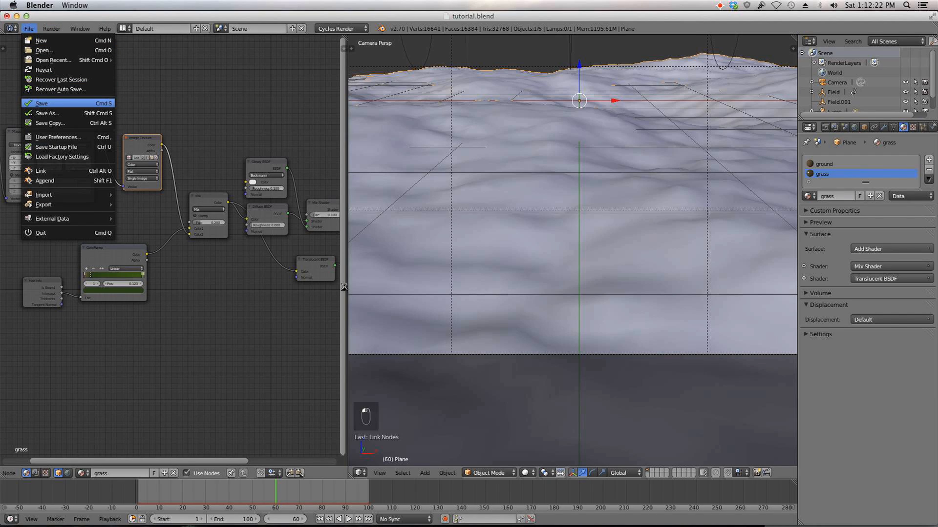
Step: Tidy the grass node tree by nudging the shader nodes into place
scroll(312, 292, down, 3)
middle_drag(306, 291, 271, 296)
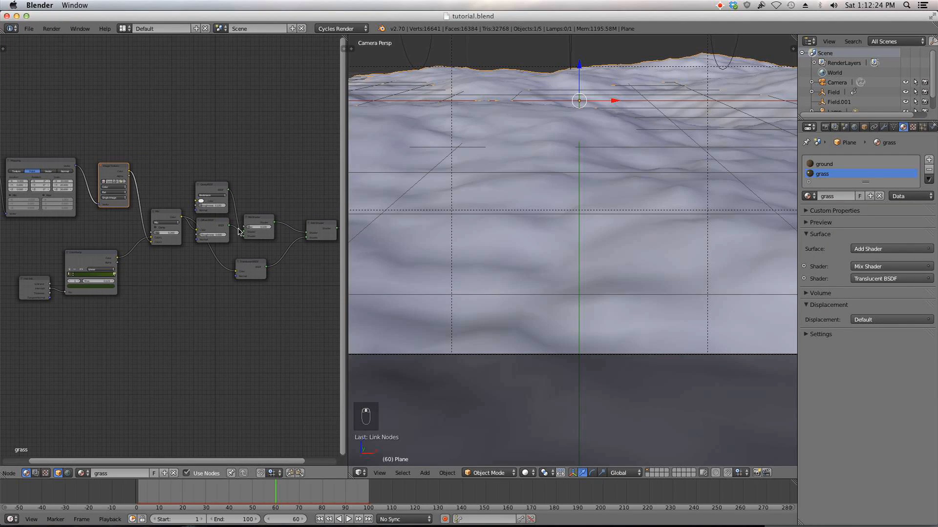
drag(214, 185, 219, 181)
drag(260, 220, 278, 219)
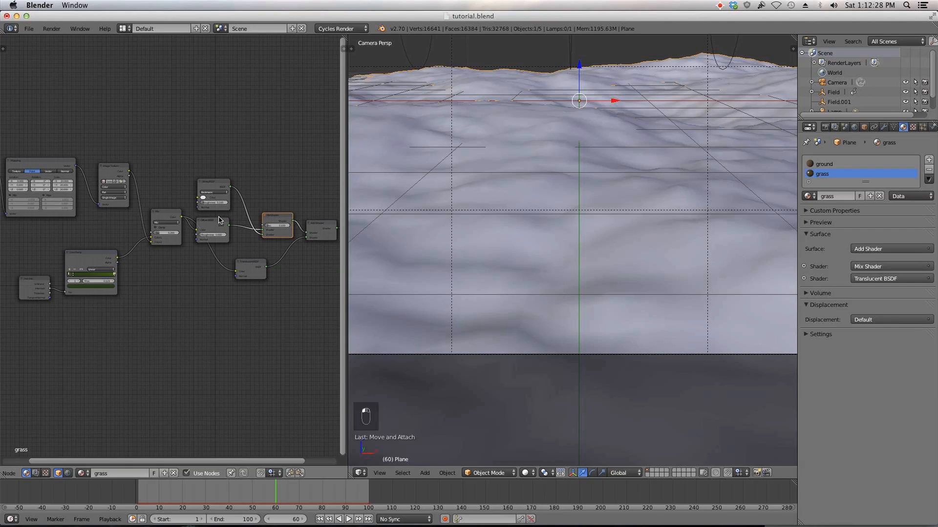
Step: Enable the particle system modifier's display in the viewport
click(882, 127)
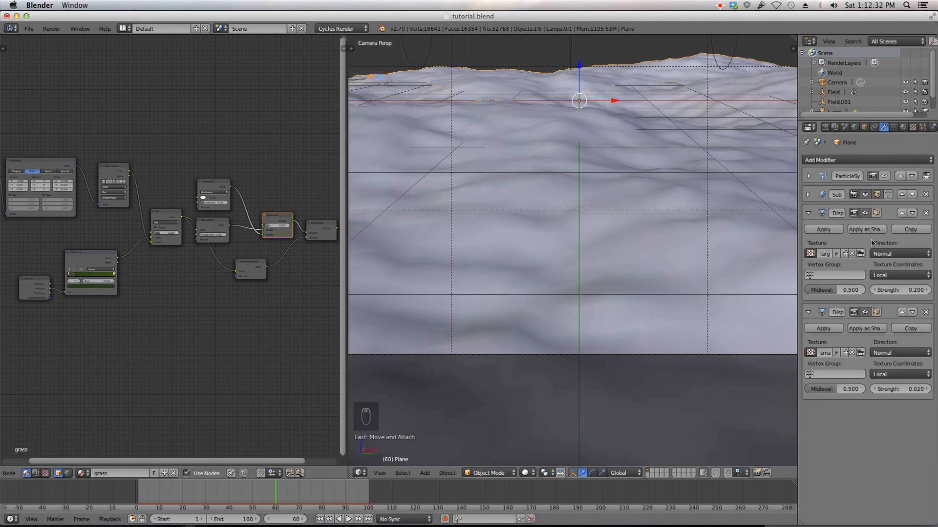
click(884, 176)
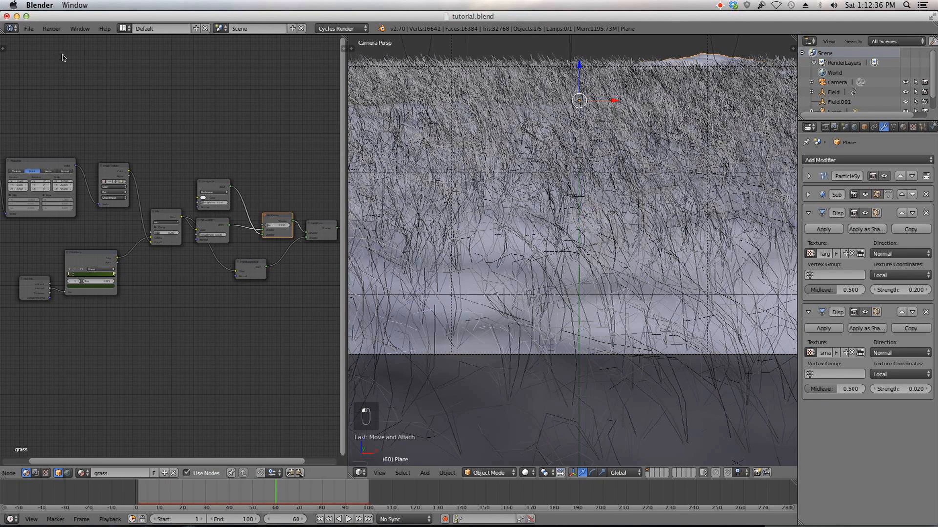
click(29, 29)
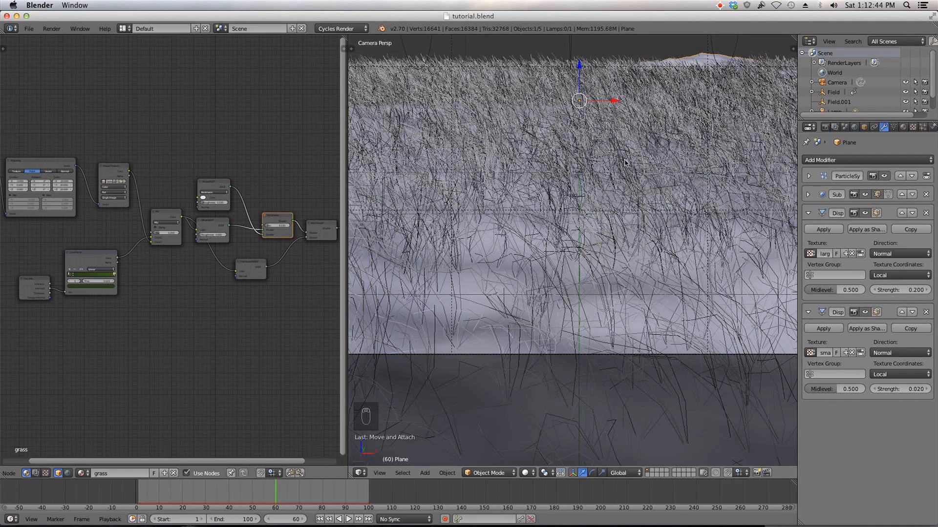
Step: Orbit and zoom around the terrain to examine the grass distribution
scroll(605, 314, down, 3)
middle_drag(605, 314, 559, 383)
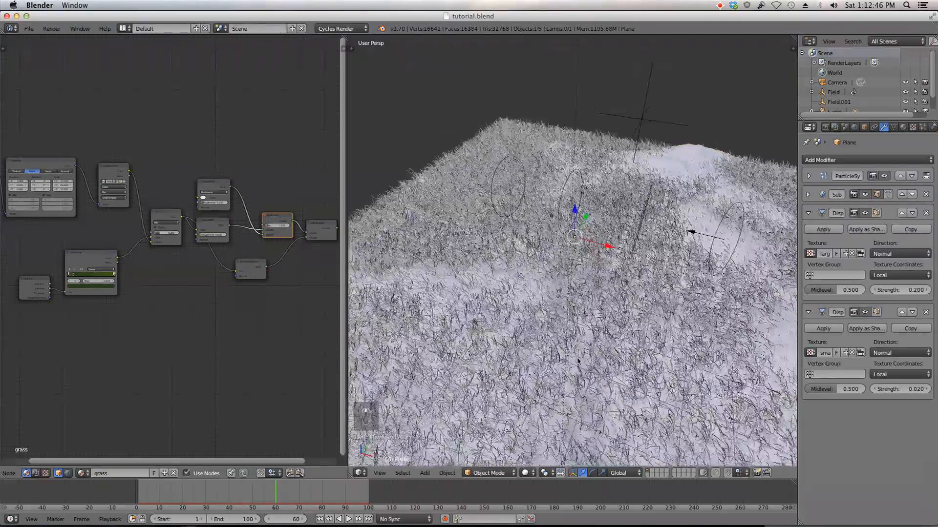
scroll(776, 203, down, 6)
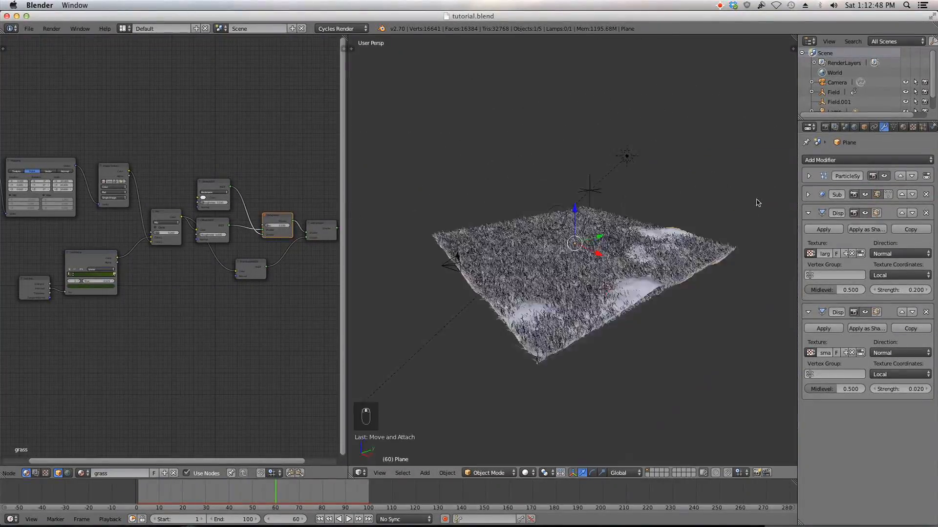
middle_drag(684, 208, 683, 195)
scroll(520, 296, up, 2)
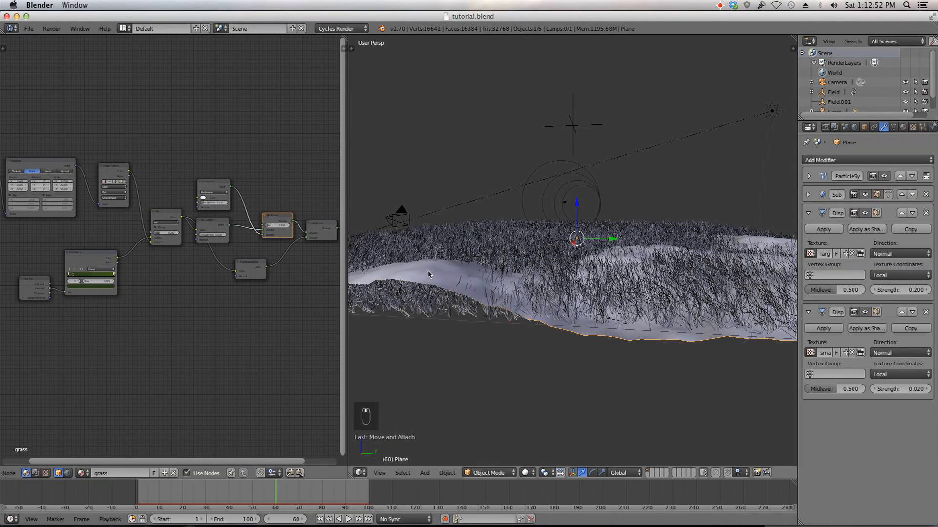
scroll(492, 304, down, 2)
middle_drag(492, 304, 425, 307)
scroll(473, 310, up, 3)
scroll(473, 310, down, 3)
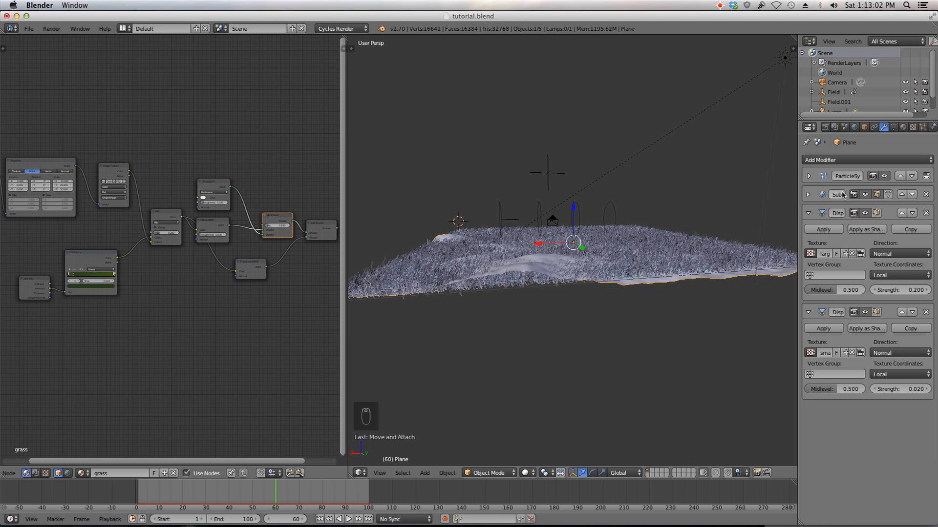
Step: Move the particle system modifier down to the bottom of the modifier stack
click(912, 177)
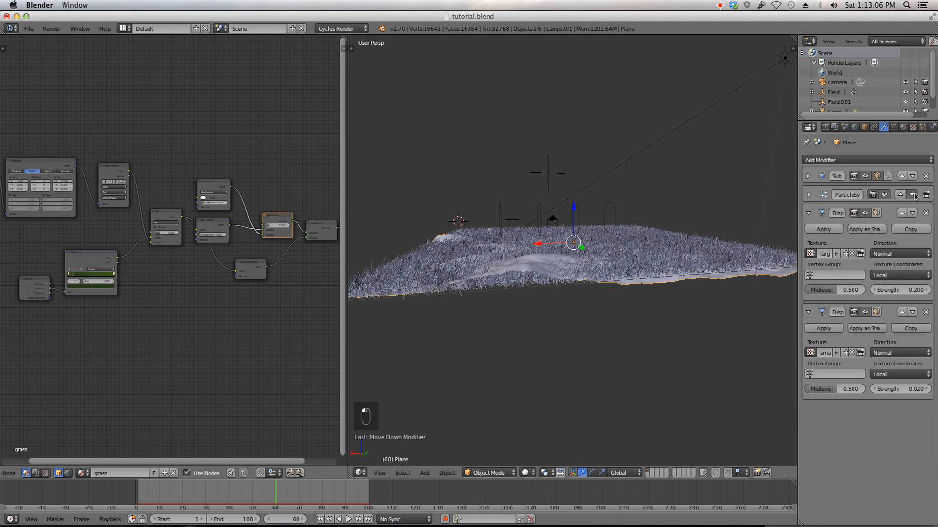
click(912, 194)
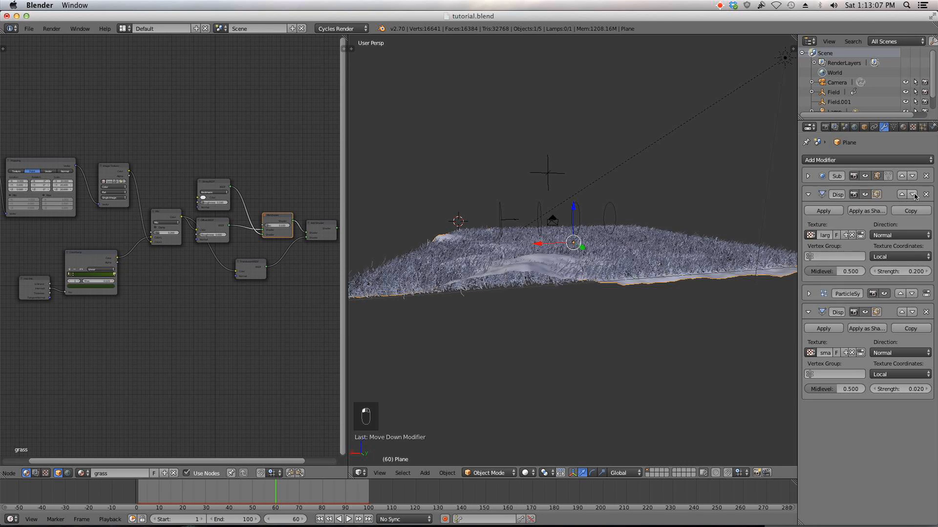
click(912, 293)
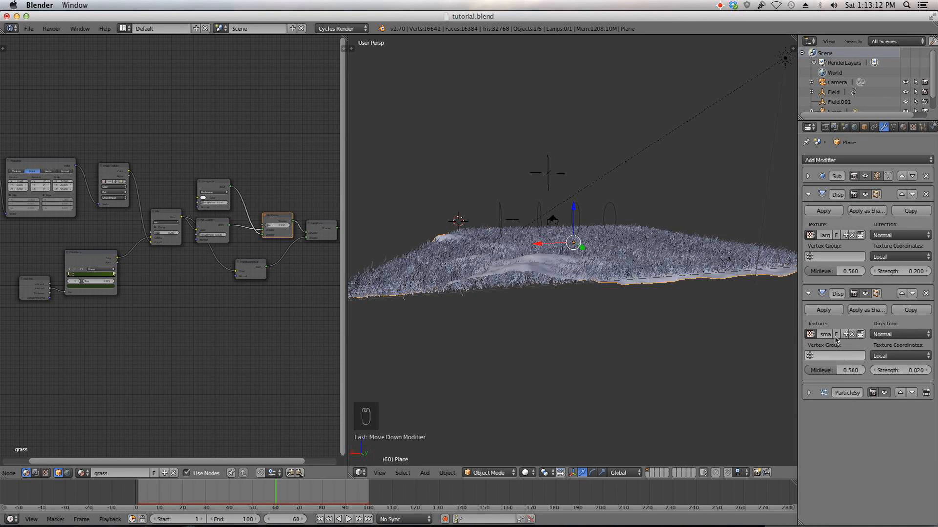
Step: Collapse both Displace modifier panels in the stack
click(808, 294)
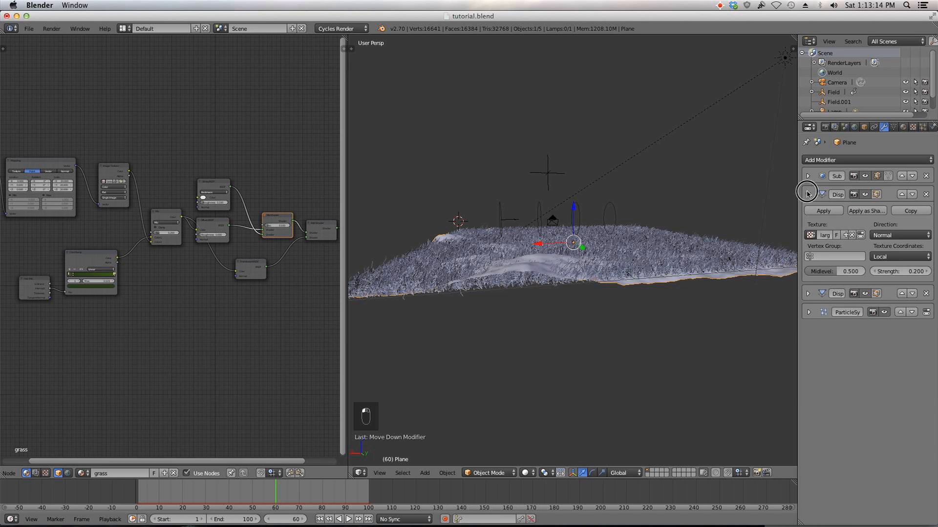
click(808, 195)
middle_drag(491, 263, 541, 267)
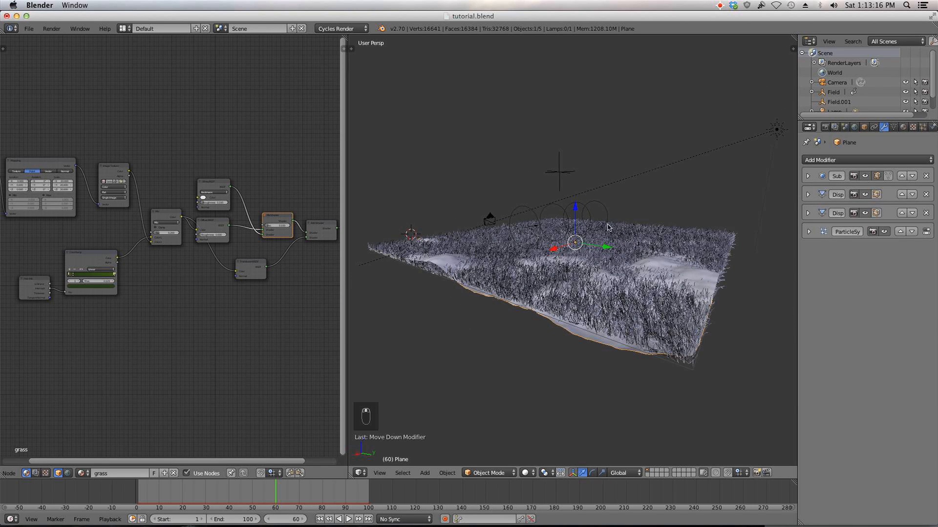
Step: Open the particle settings and scrub the timeline from frame 1 to preview the grass animation
click(922, 127)
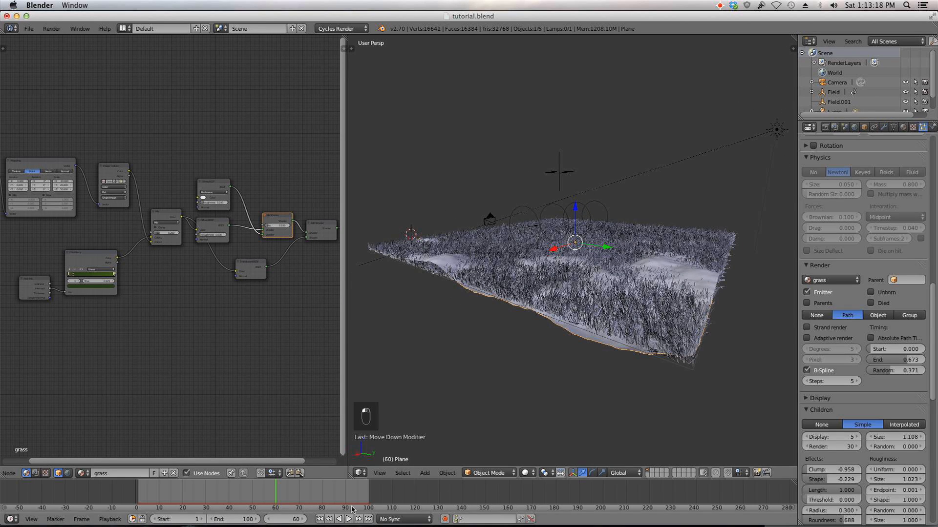
click(320, 519)
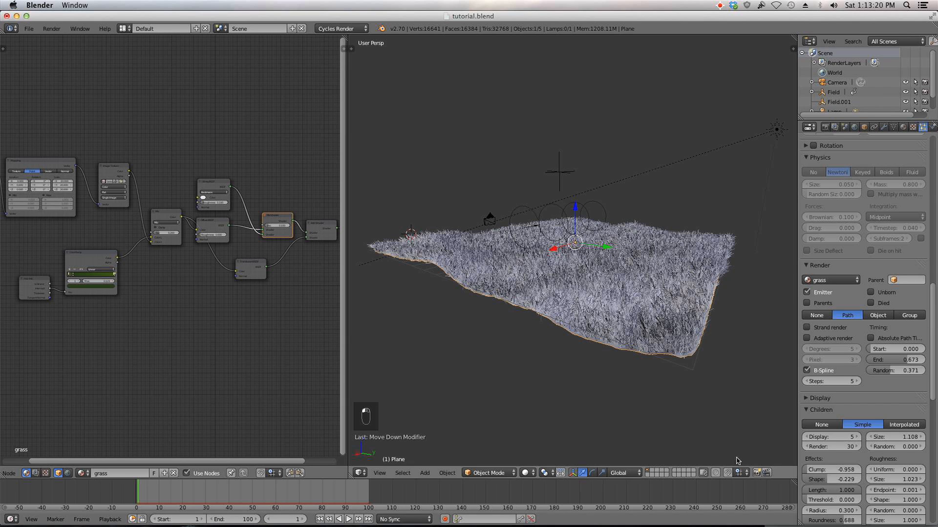
middle_drag(674, 322, 645, 311)
drag(212, 490, 157, 492)
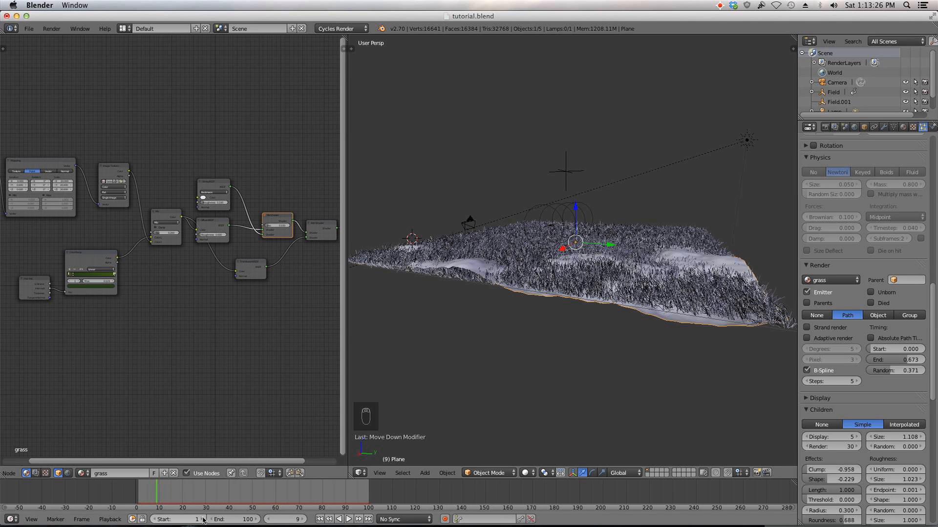
click(320, 519)
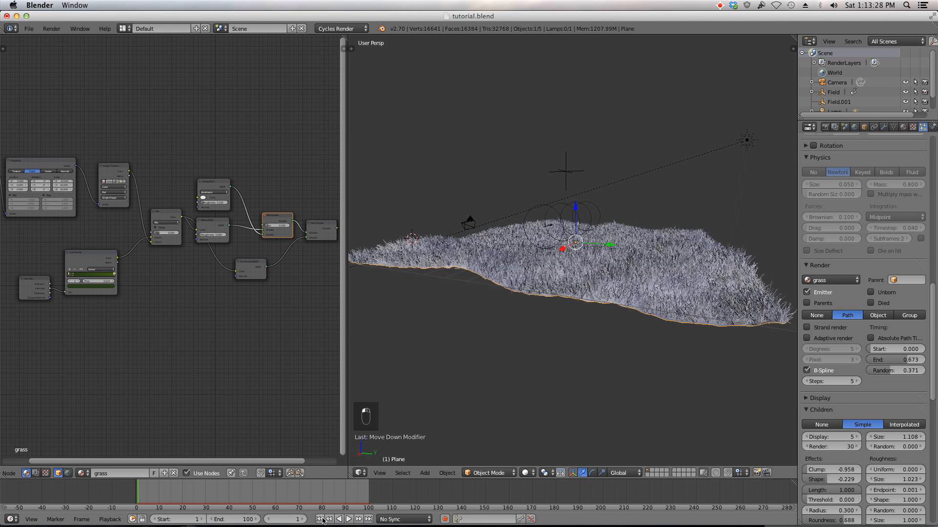
Step: Free the existing hair dynamics bakes from the particle system's cache
scroll(869, 293, down, 3)
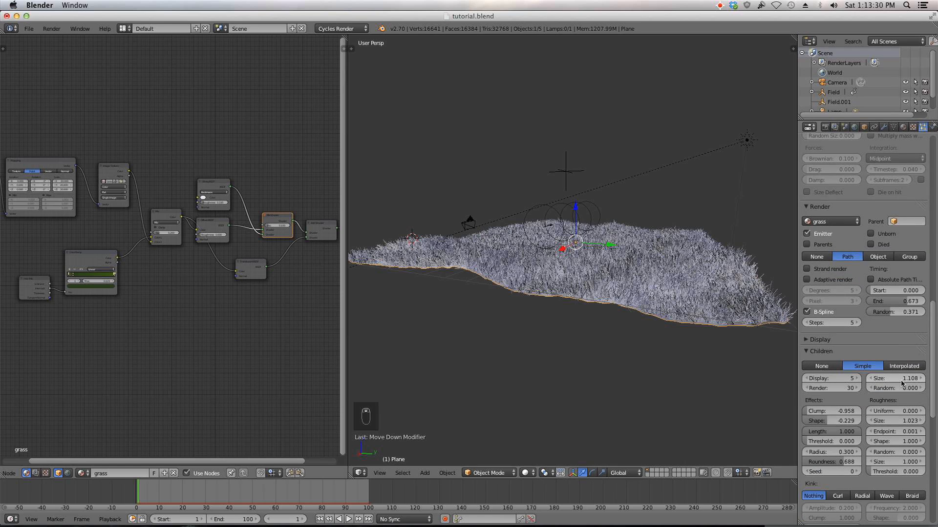
scroll(869, 239, up, 11)
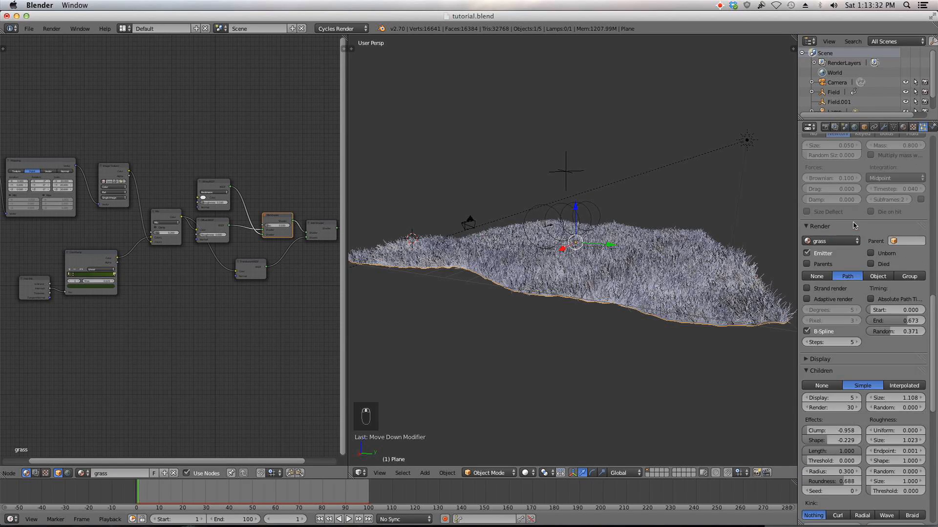
scroll(855, 226, up, 3)
click(845, 240)
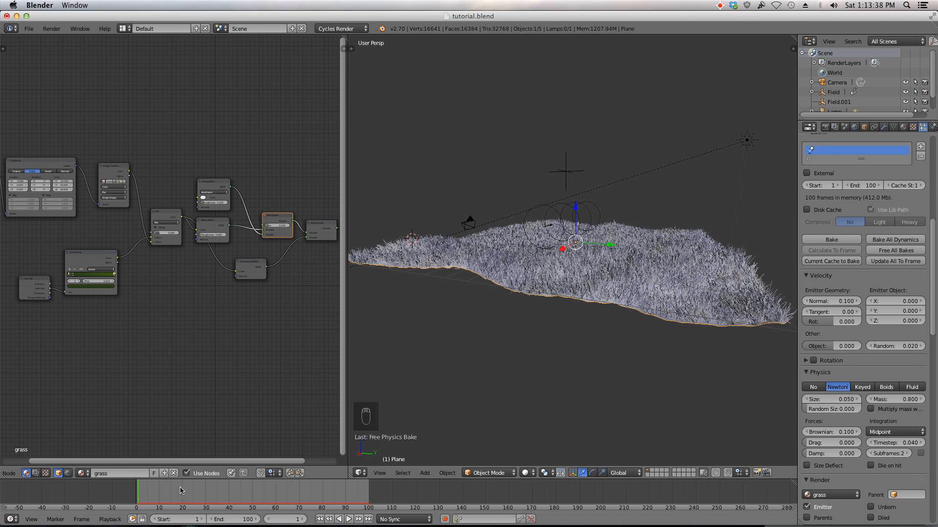
scroll(181, 493, up, 2)
scroll(508, 386, up, 6)
scroll(864, 265, down, 1)
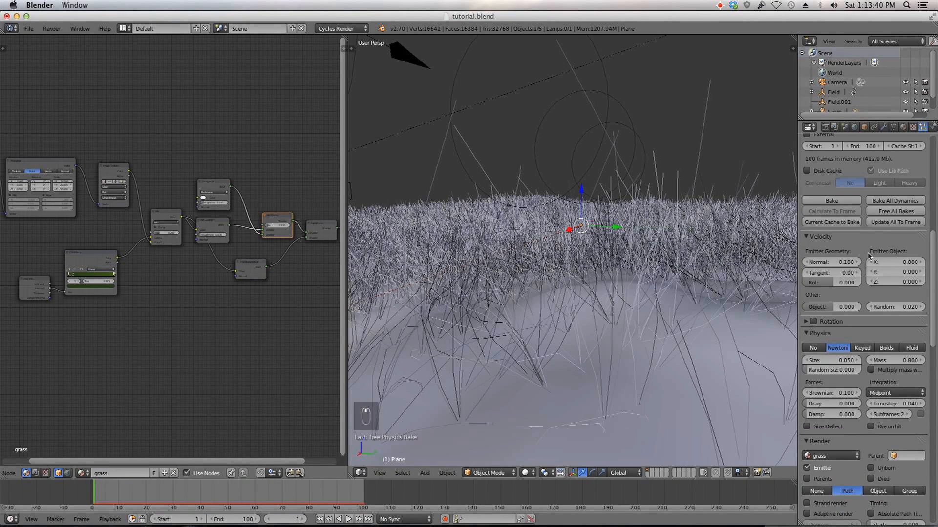
scroll(894, 234, up, 2)
click(904, 205)
key(Return)
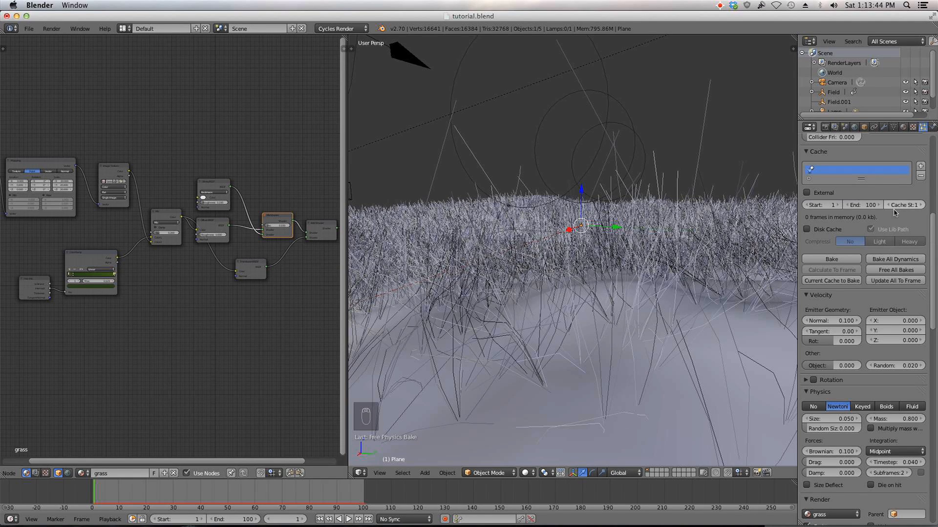
Step: Bake the hair dynamics simulation for the grass particles
scroll(896, 208, up, 5)
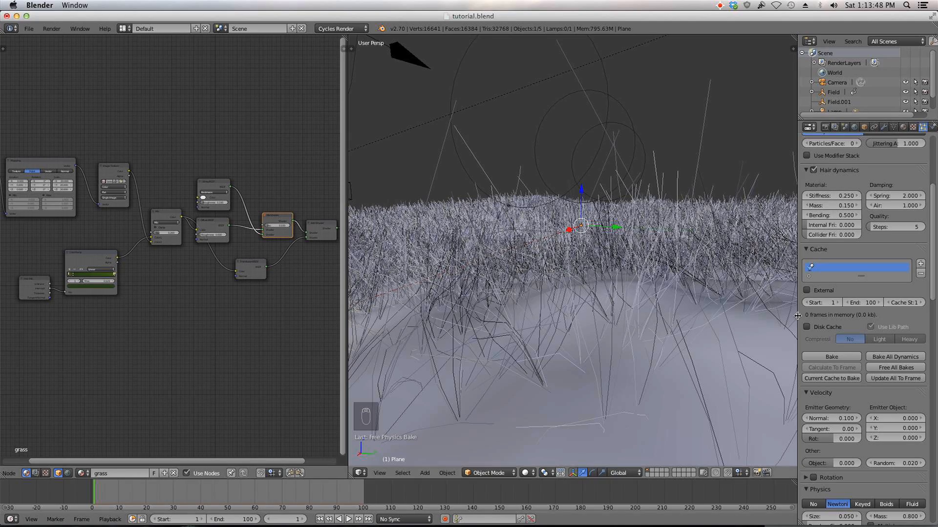
key(KP_0)
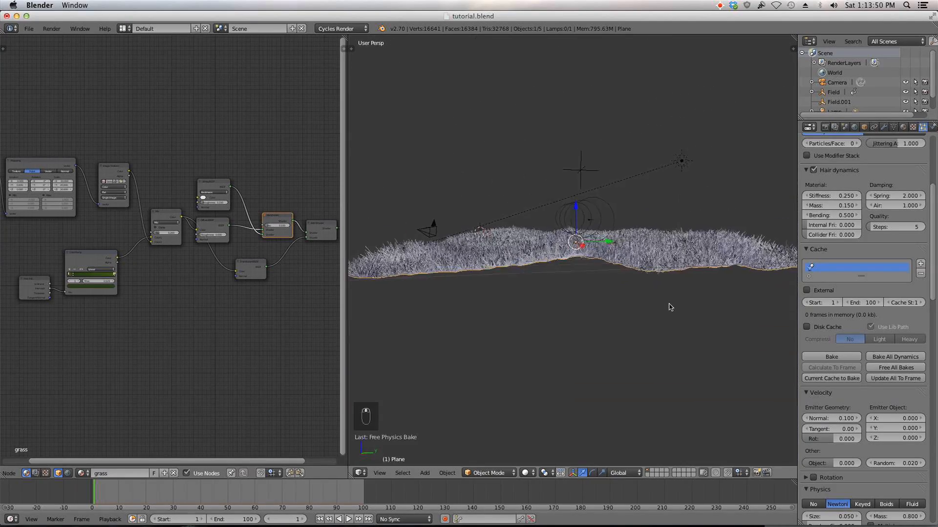
click(832, 357)
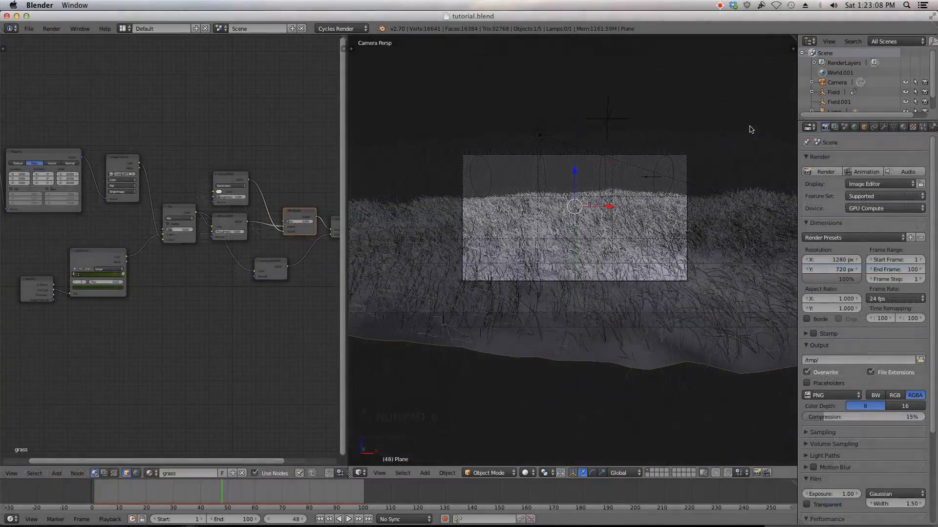
Step: Switch the viewport to an empty scene layer in camera view
scroll(653, 263, down, 2)
middle_drag(658, 238, 455, 365)
scroll(564, 254, down, 2)
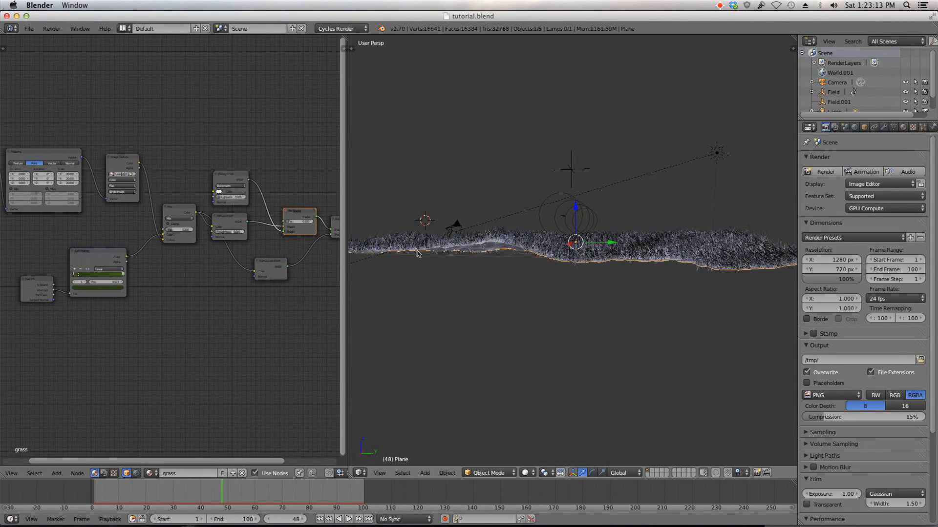
middle_drag(697, 249, 575, 212)
key(KP_0)
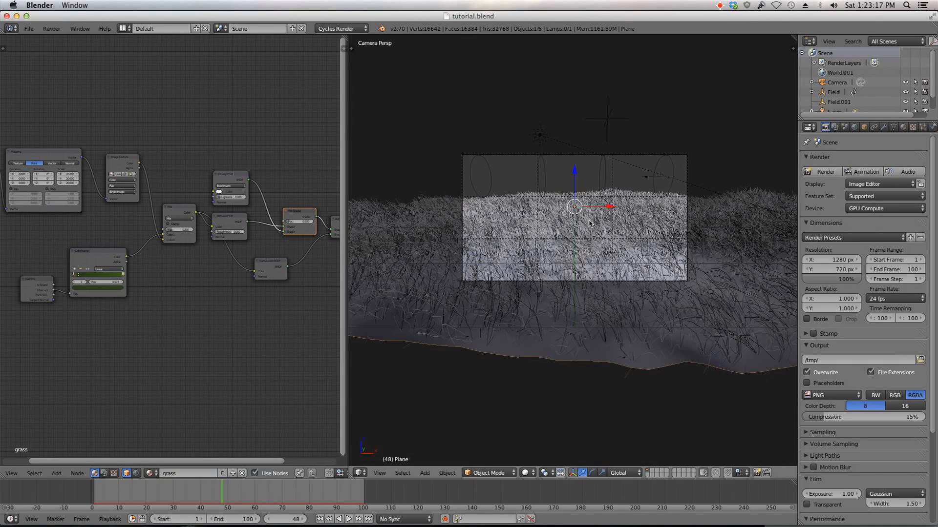
scroll(594, 223, up, 3)
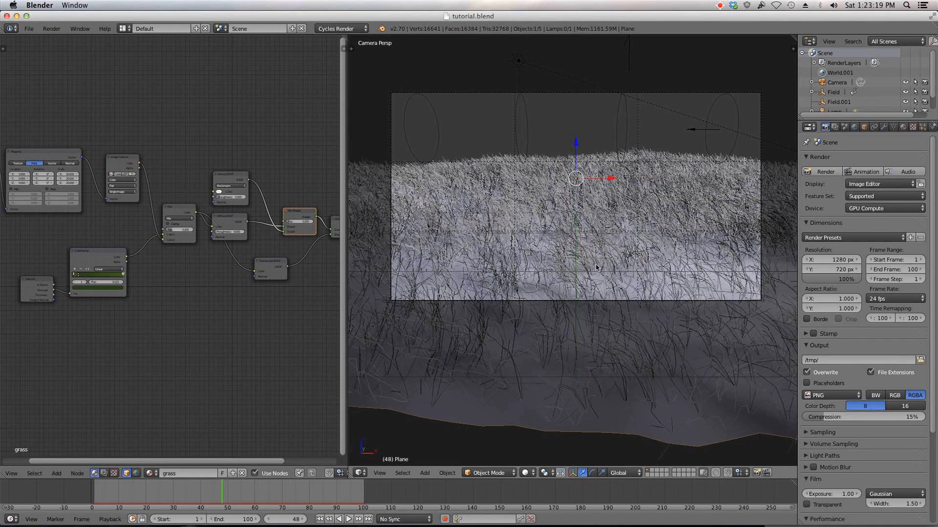
click(646, 475)
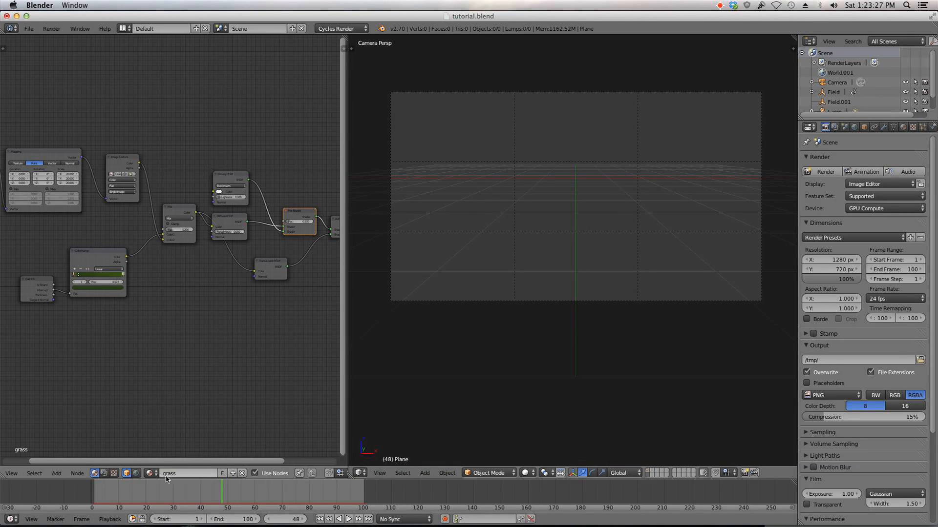
Step: Show the world shader nodes in the node editor and open the World properties
click(136, 473)
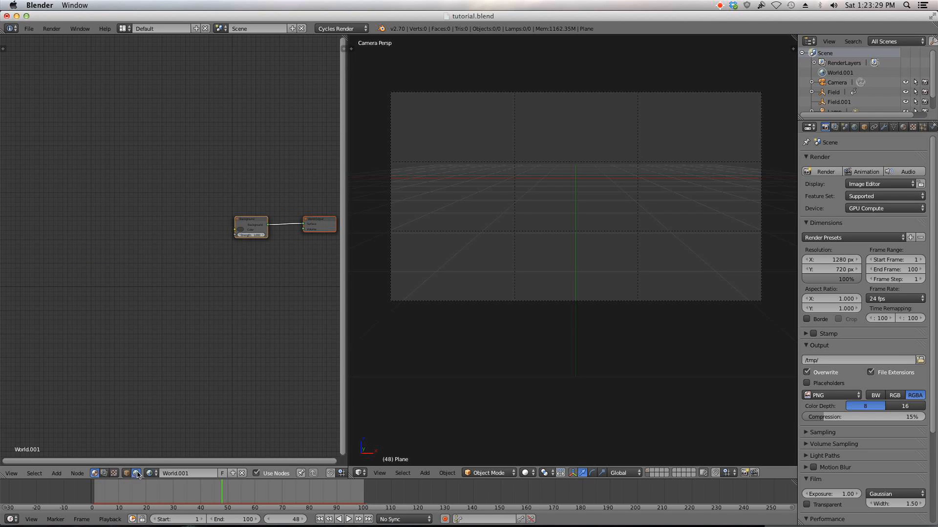
key(Home)
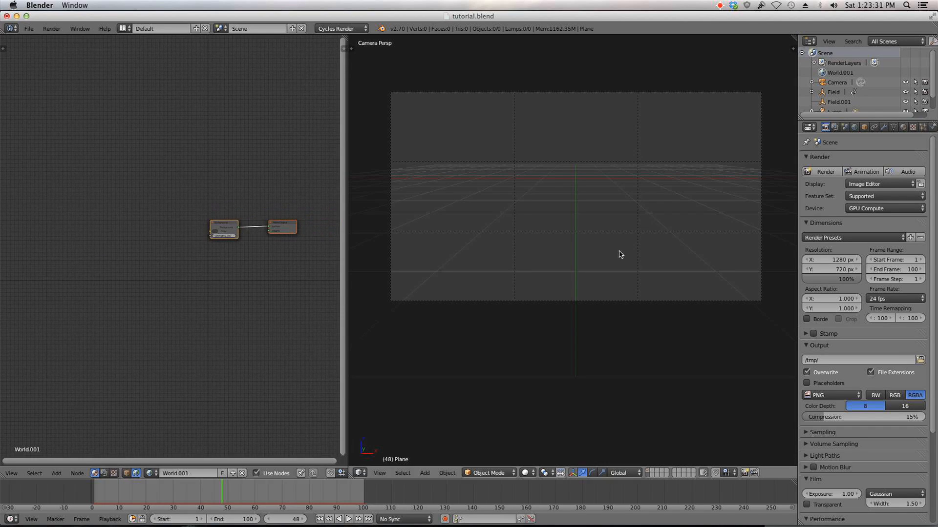
click(854, 127)
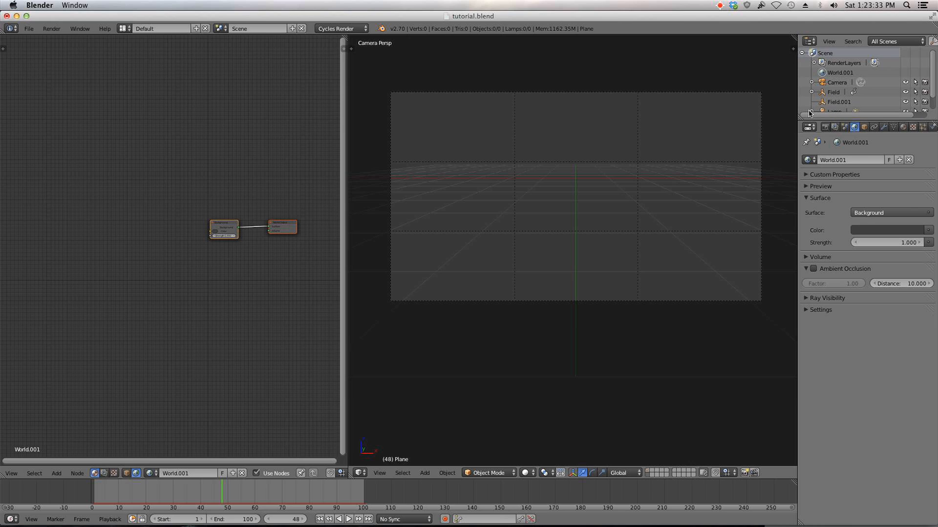
Step: Plug an Environment Texture into the world background's color input
click(921, 230)
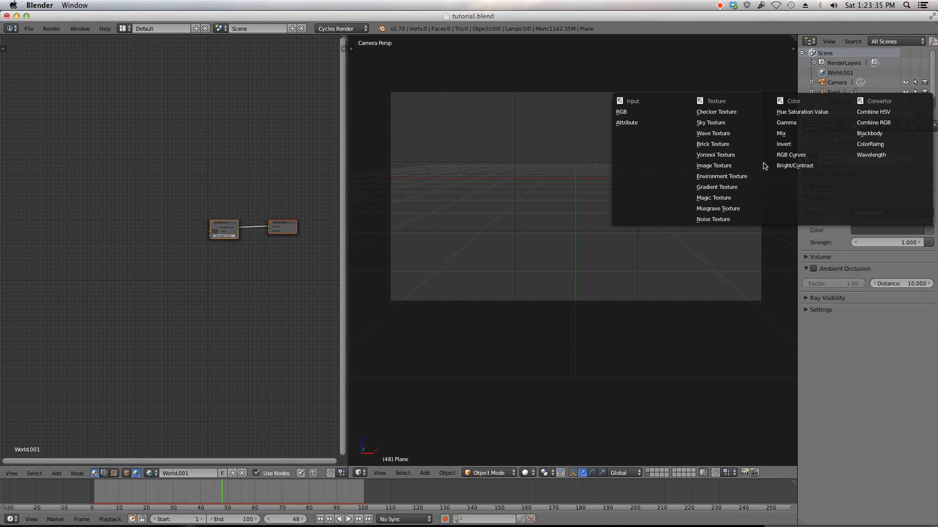
click(731, 166)
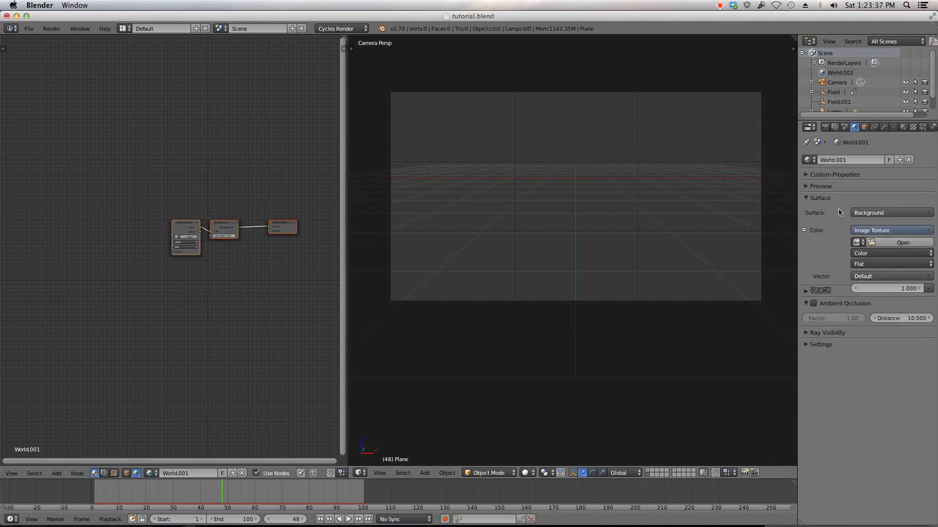
click(864, 232)
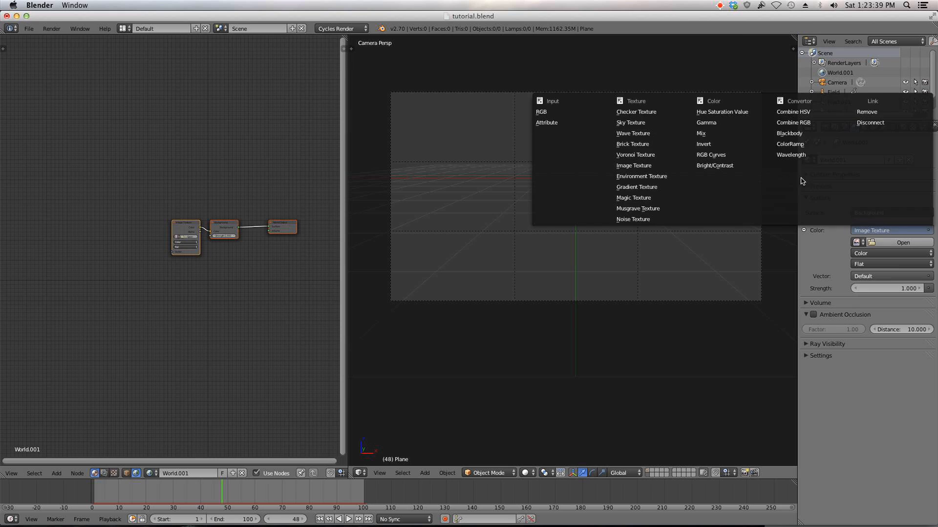
click(678, 179)
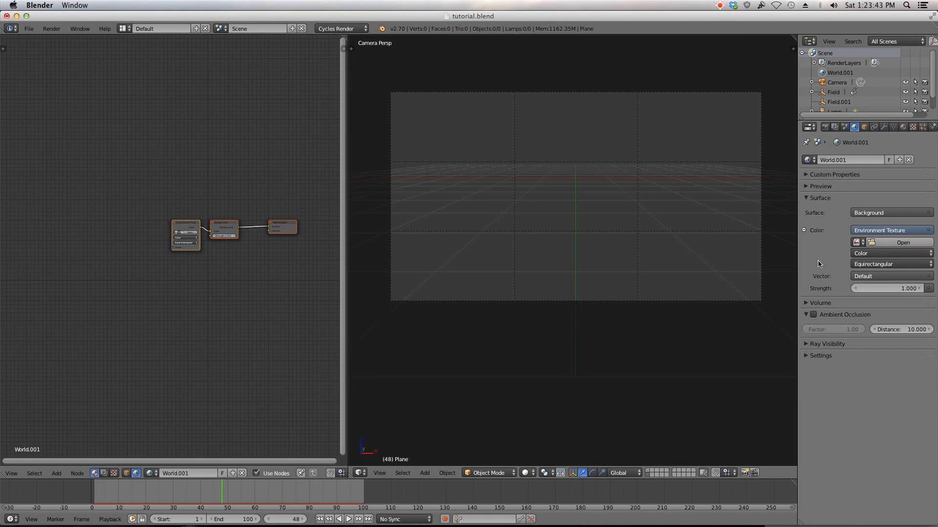
Step: Switch to Firefox and browse the sIBL Archive of free HDRI sets on hdrlabs.com
mouse_move(449, 520)
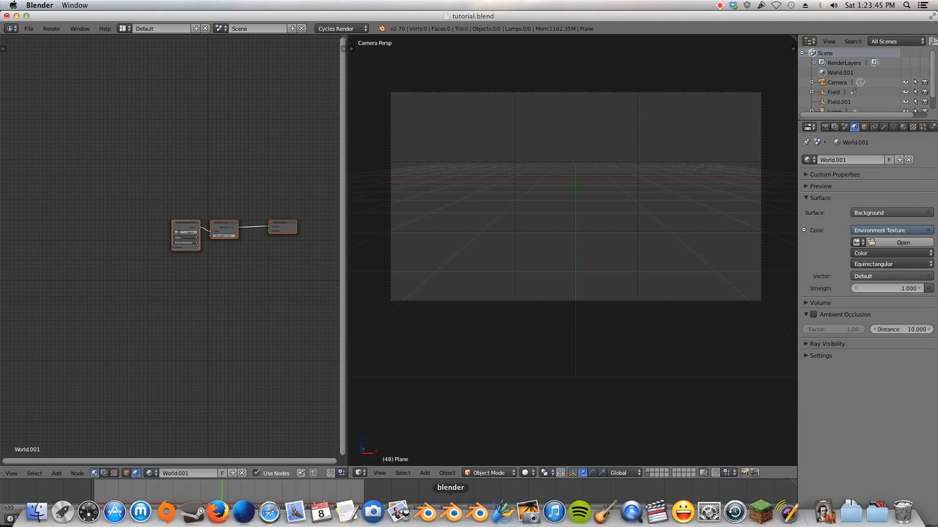
click(210, 508)
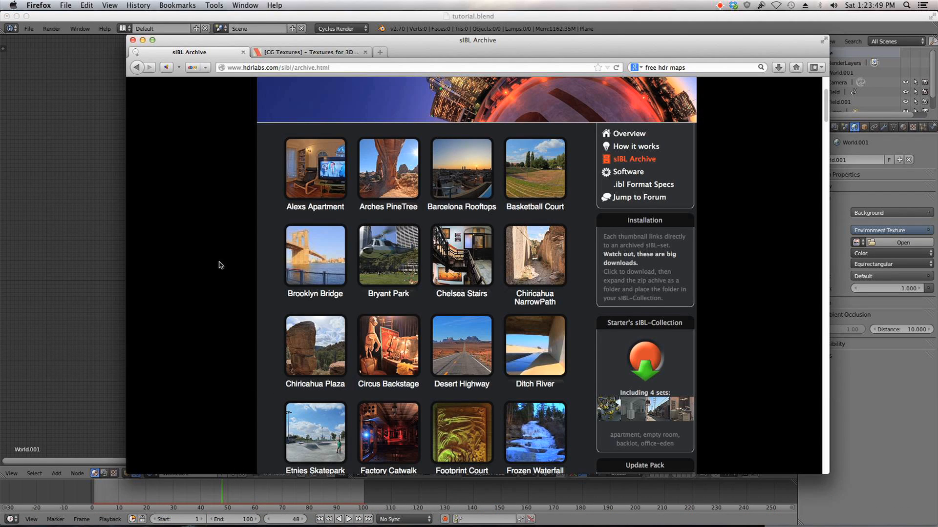
scroll(221, 265, down, 1)
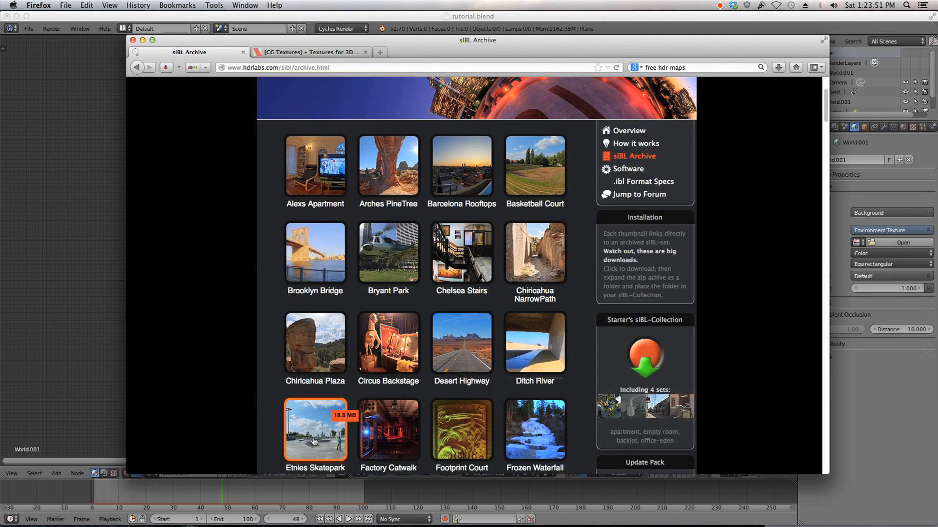
scroll(335, 434, down, 2)
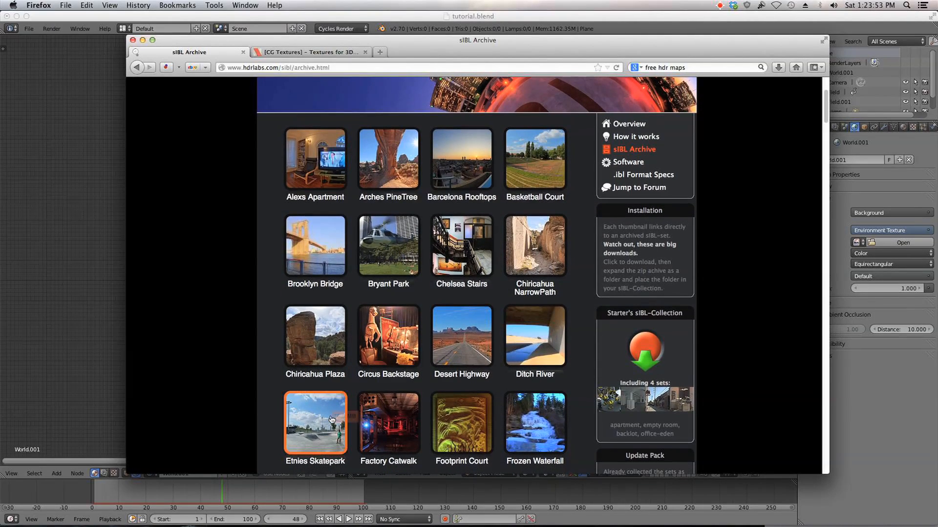
scroll(335, 400, down, 5)
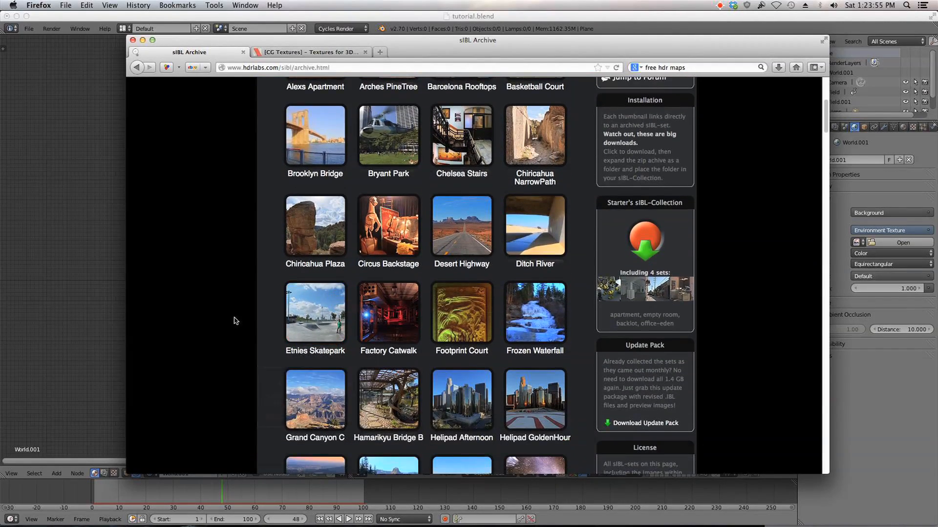
scroll(235, 320, down, 7)
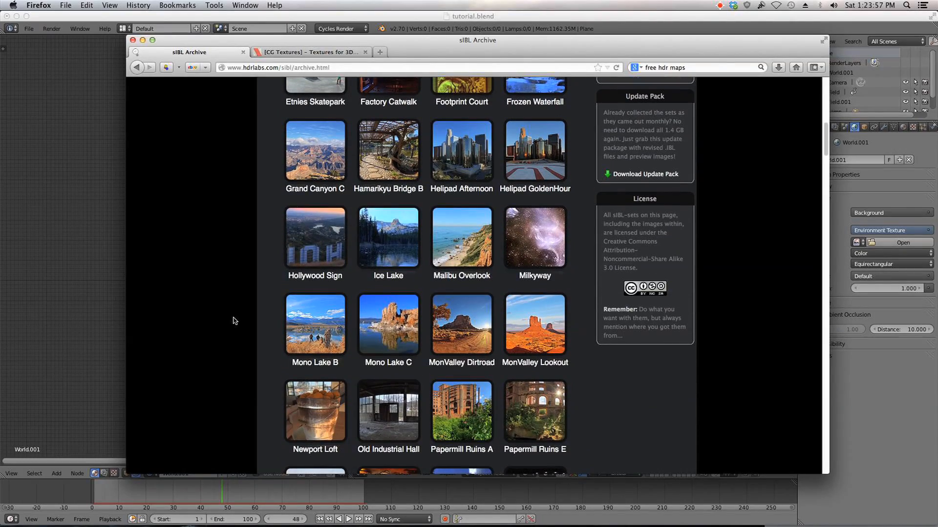
scroll(235, 321, down, 9)
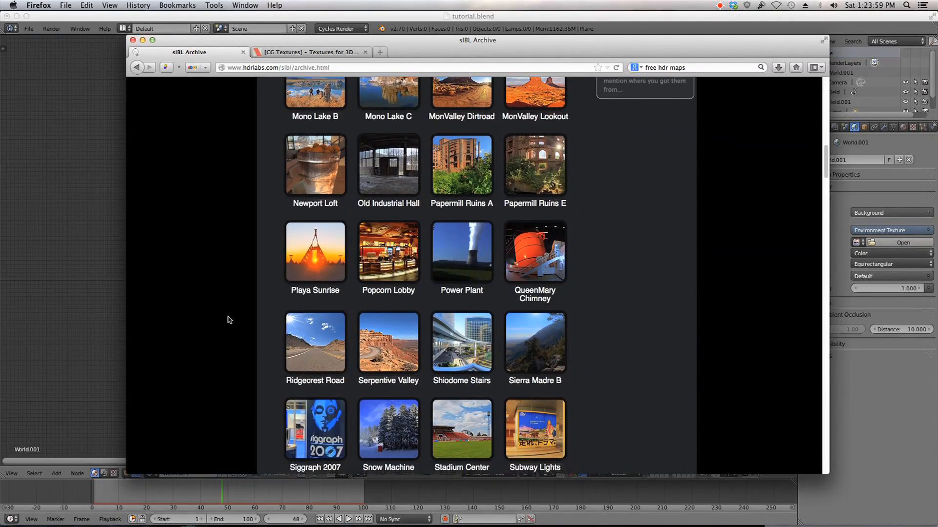
scroll(230, 320, down, 2)
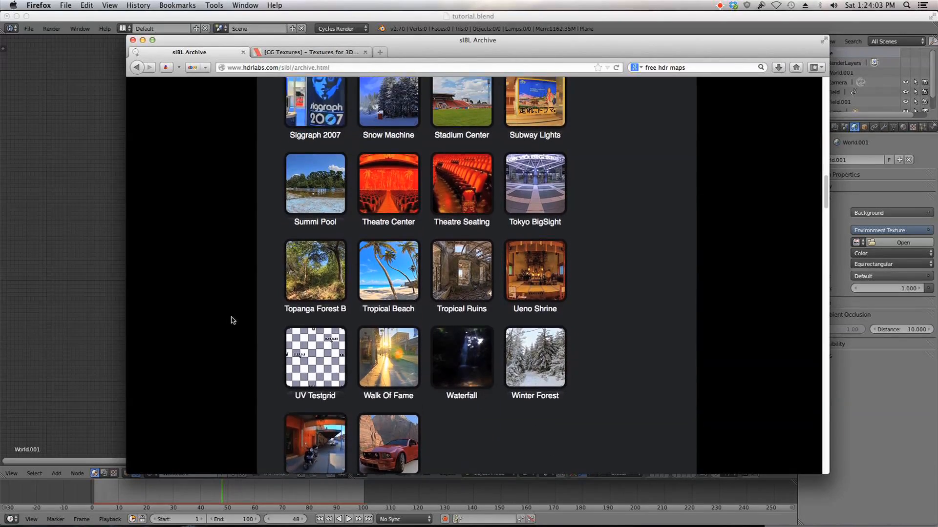
scroll(234, 325, up, 5)
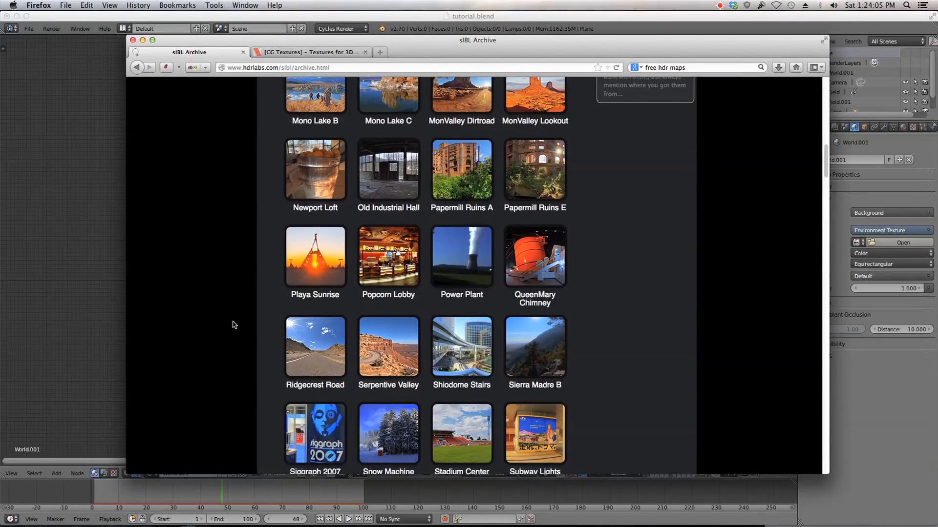
scroll(235, 324, up, 2)
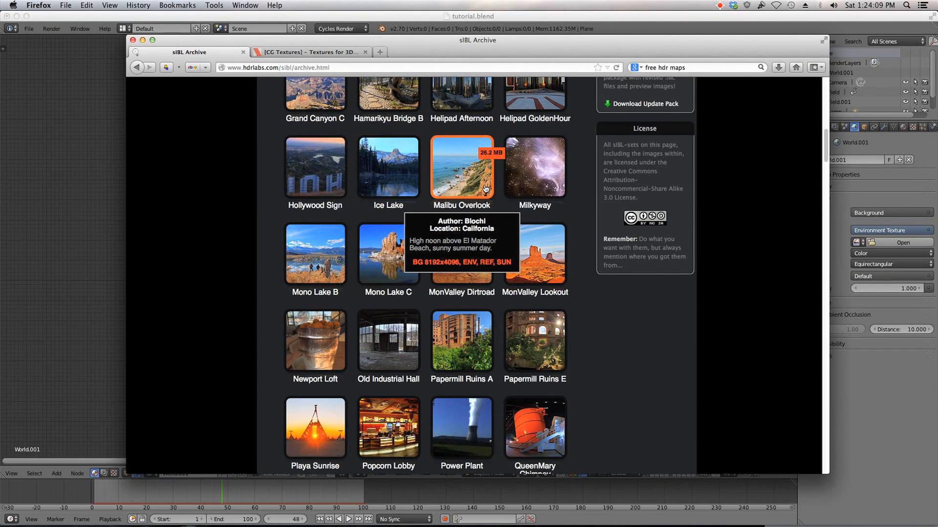
scroll(486, 189, up, 9)
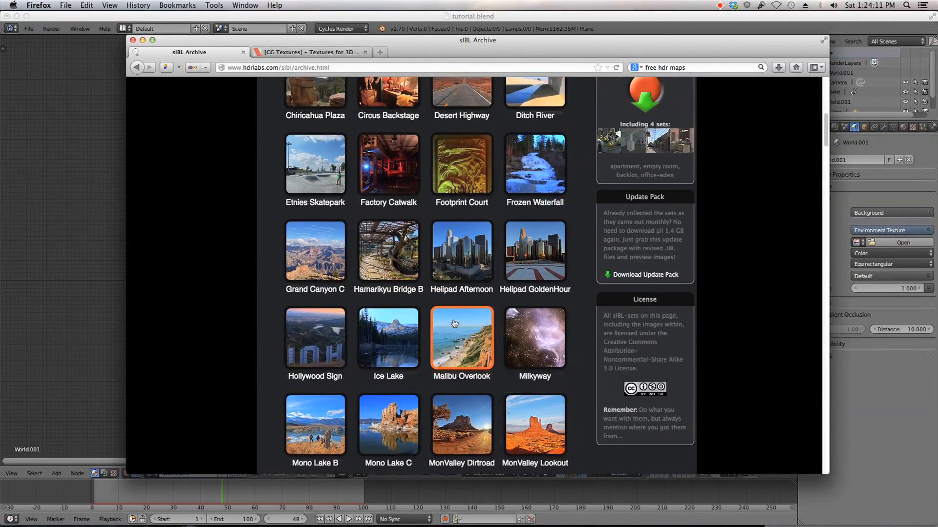
scroll(476, 342, up, 9)
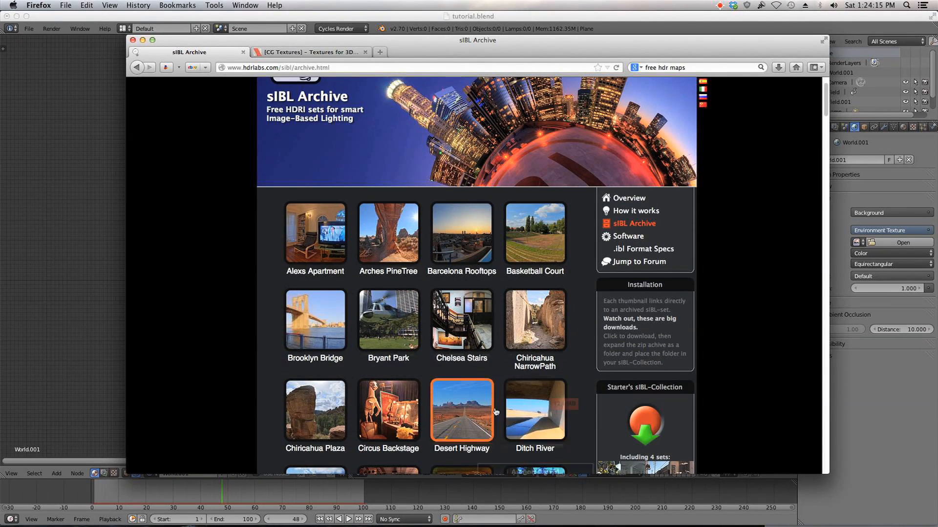
Step: Load hdrvfx_nyany_1_n2_v101_Ref.hdr from the HDR's folder into the Environment Texture and preview the viewport in Rendered shading
click(891, 412)
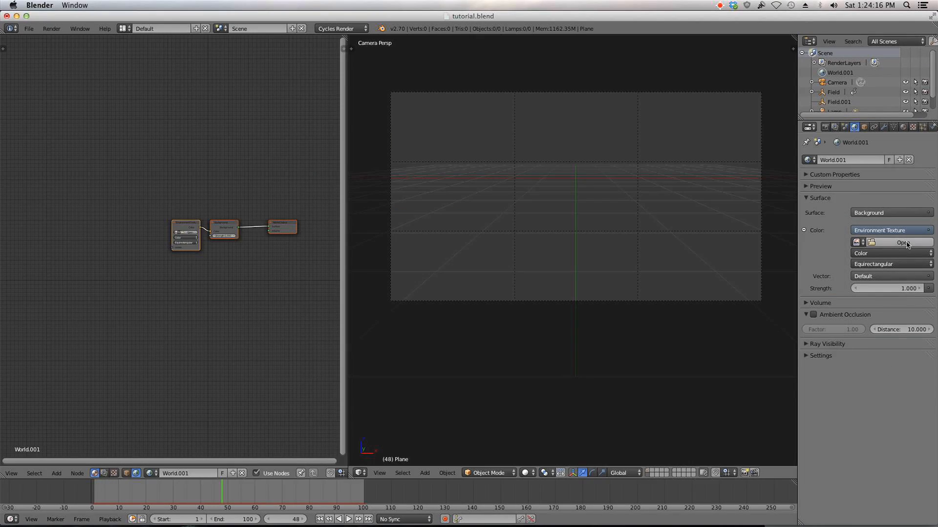
click(903, 243)
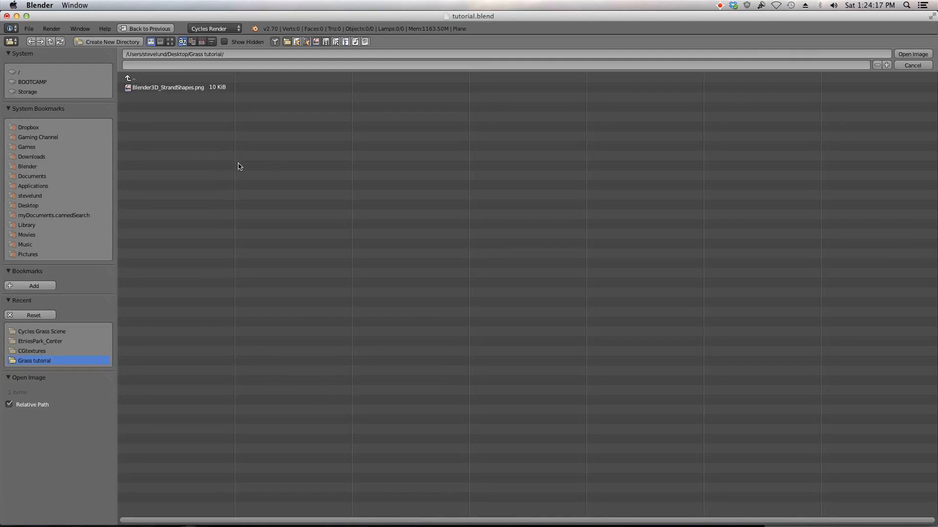
click(28, 167)
click(152, 205)
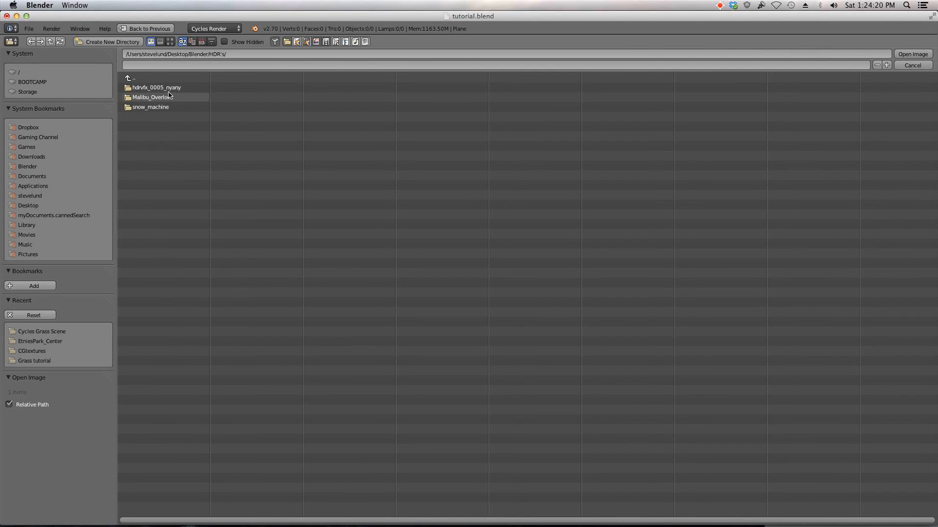
click(169, 89)
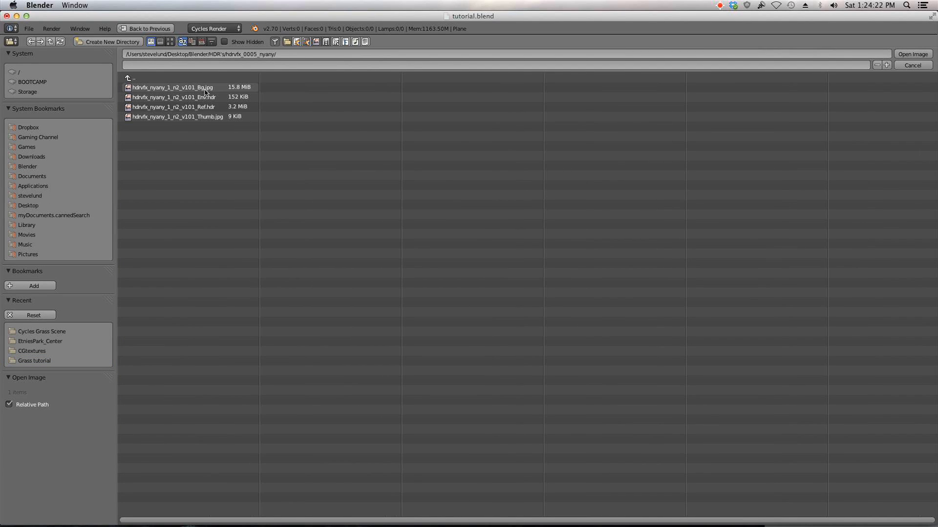
double_click(221, 107)
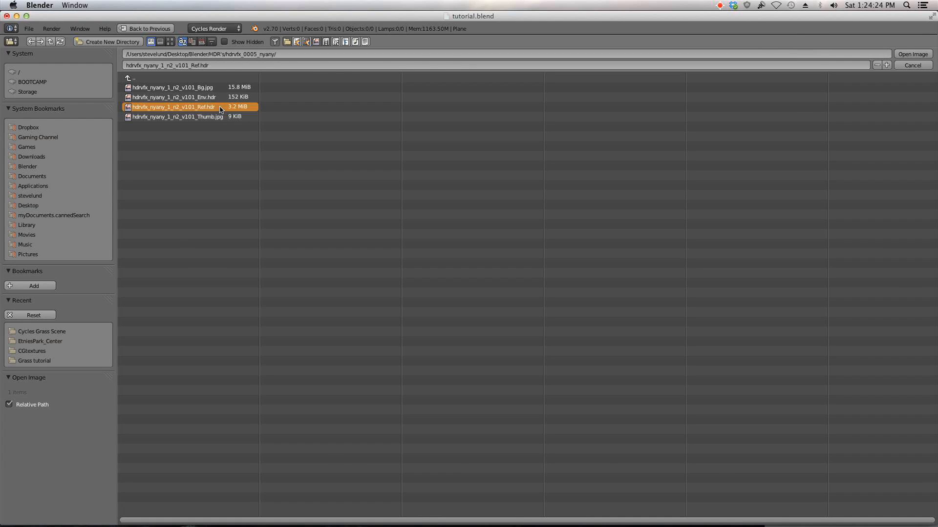
click(526, 474)
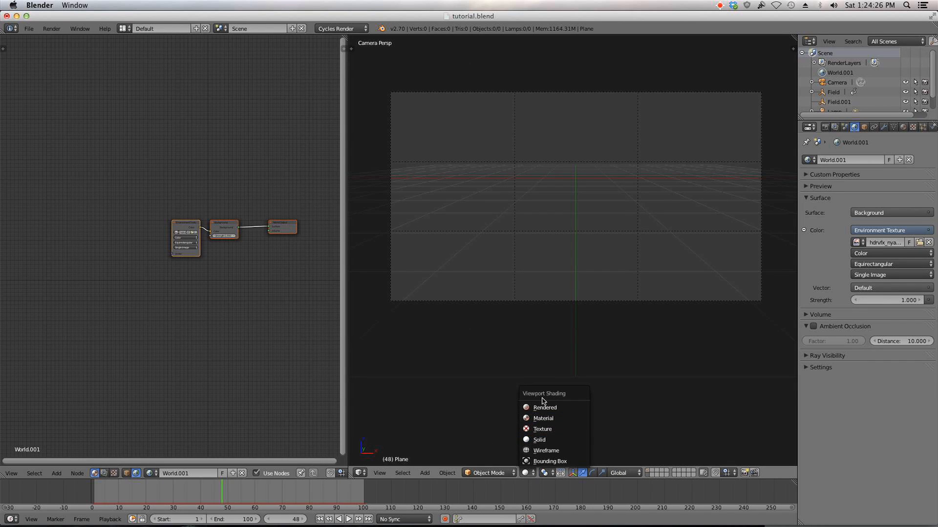
click(541, 407)
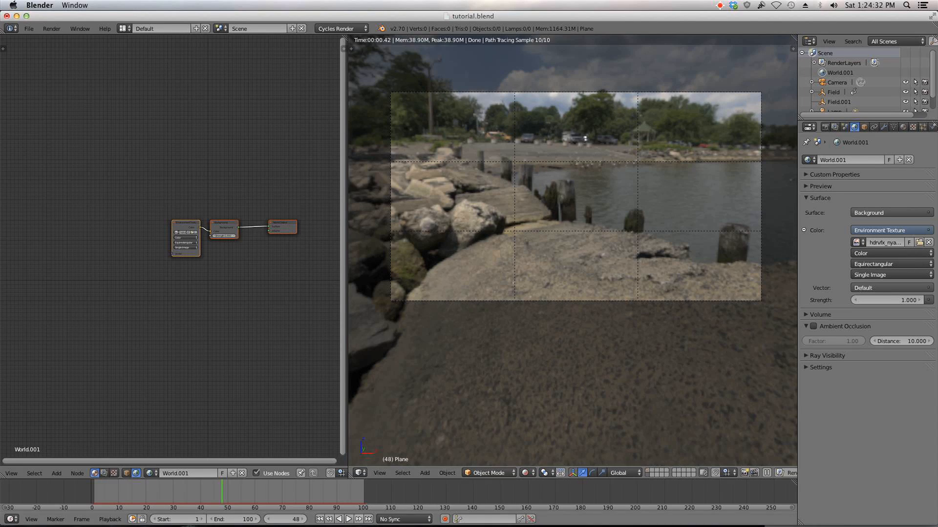
Step: Browse through the sIBL Archive's HDRI sets in Firefox, then return to Blender
mouse_move(268, 523)
click(218, 509)
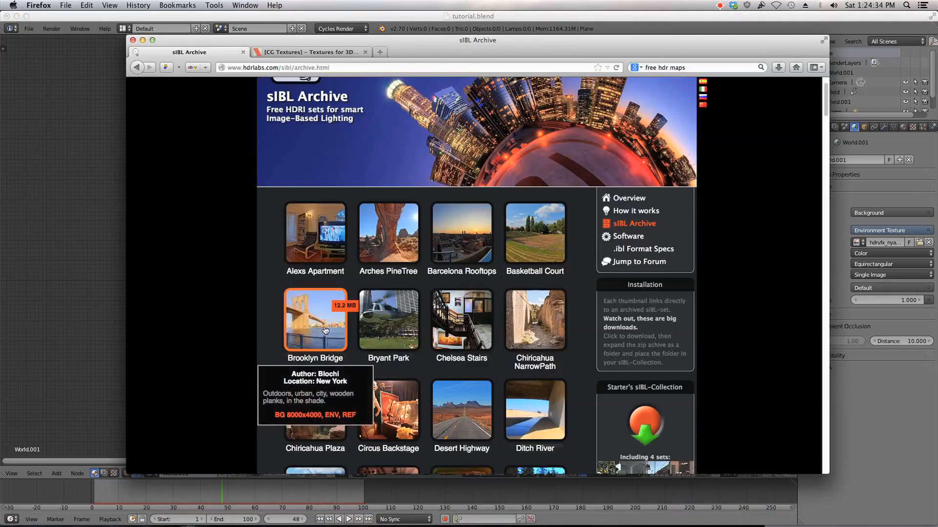
scroll(235, 330, down, 1)
scroll(235, 330, down, 6)
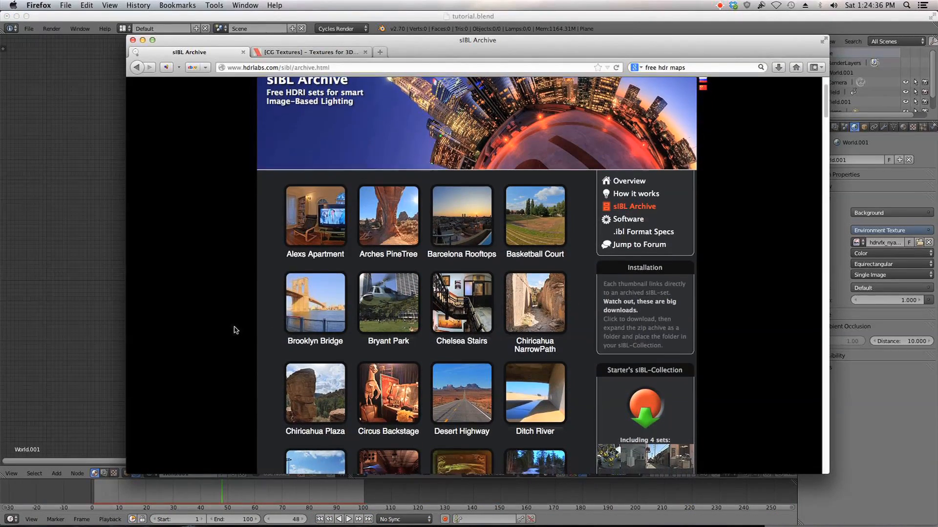
scroll(238, 327, down, 8)
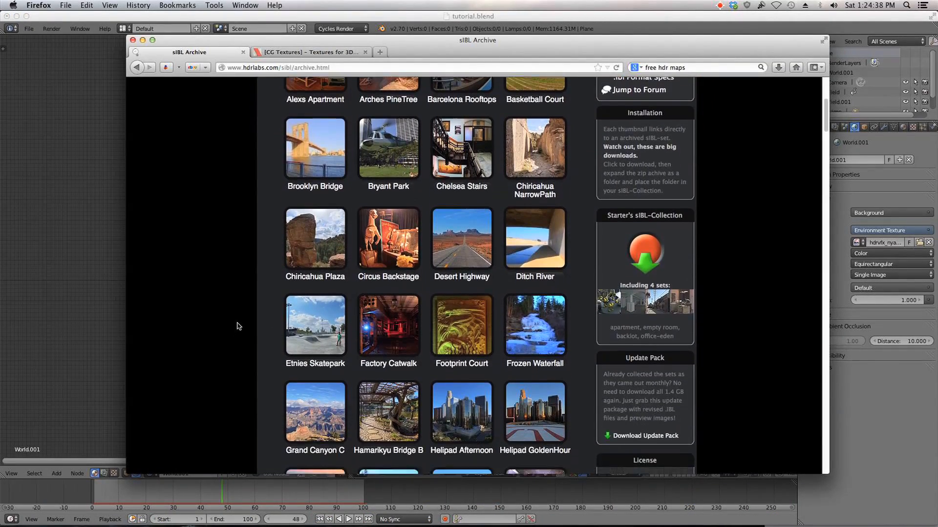
scroll(238, 326, down, 8)
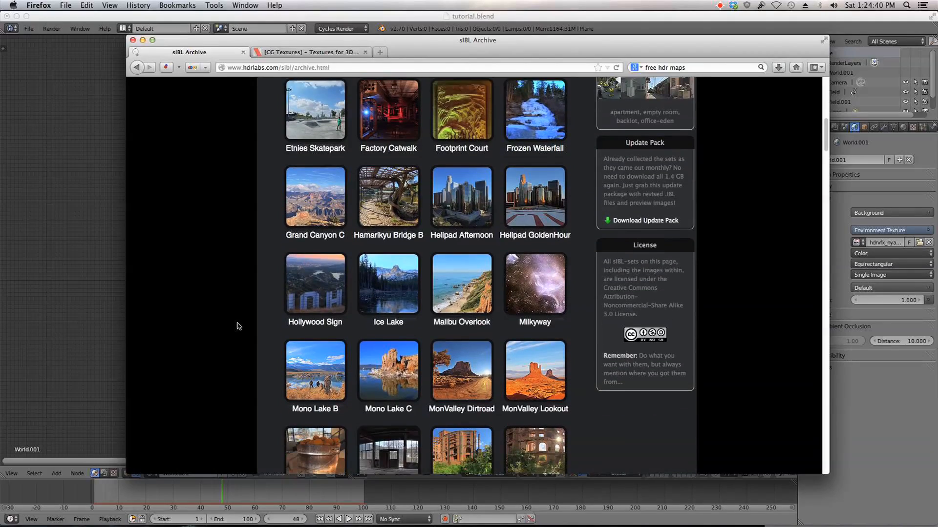
scroll(239, 326, down, 6)
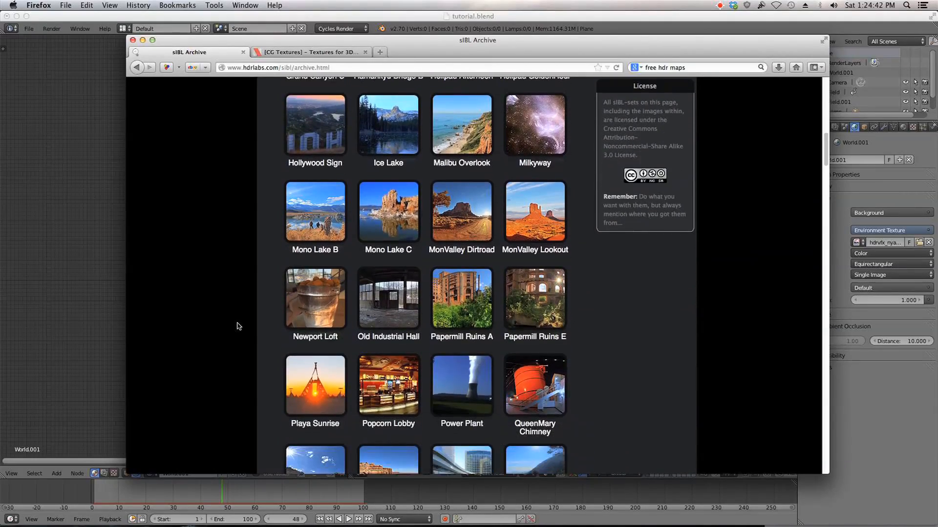
scroll(239, 327, down, 5)
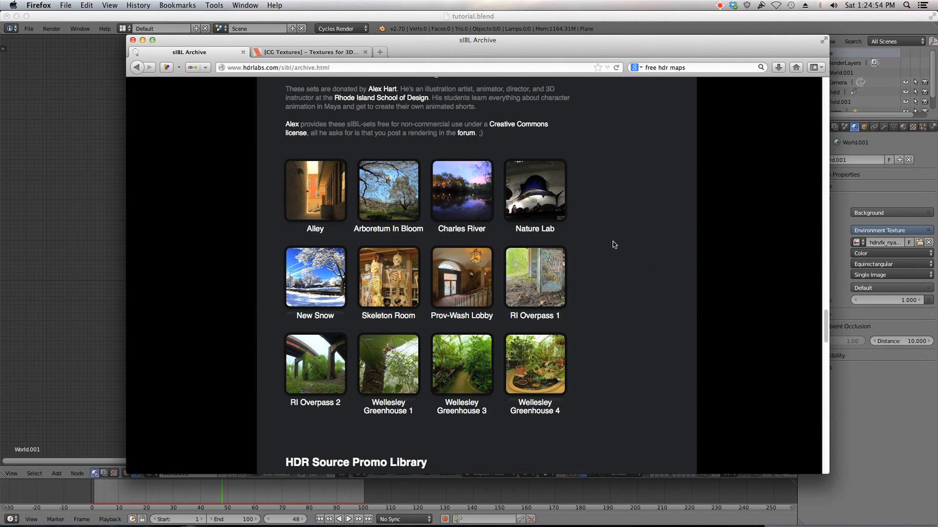
scroll(592, 232, down, 8)
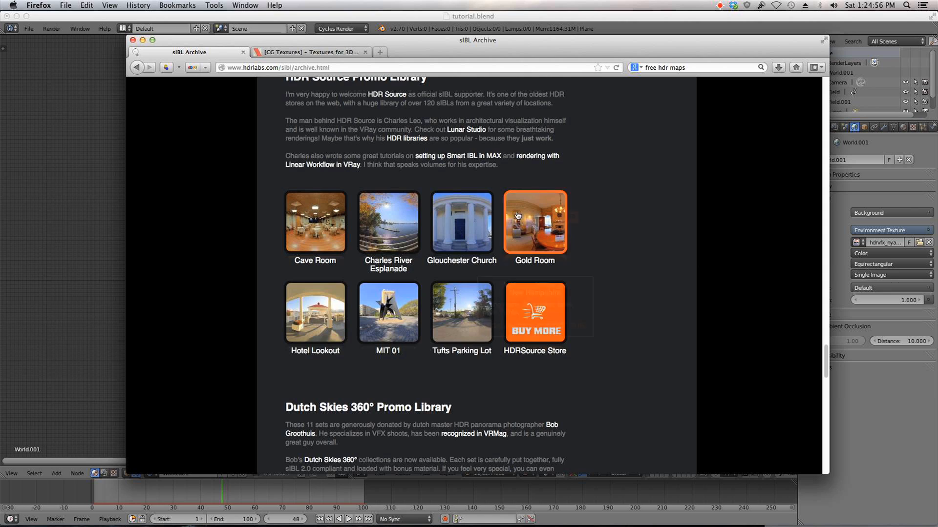
scroll(701, 225, down, 10)
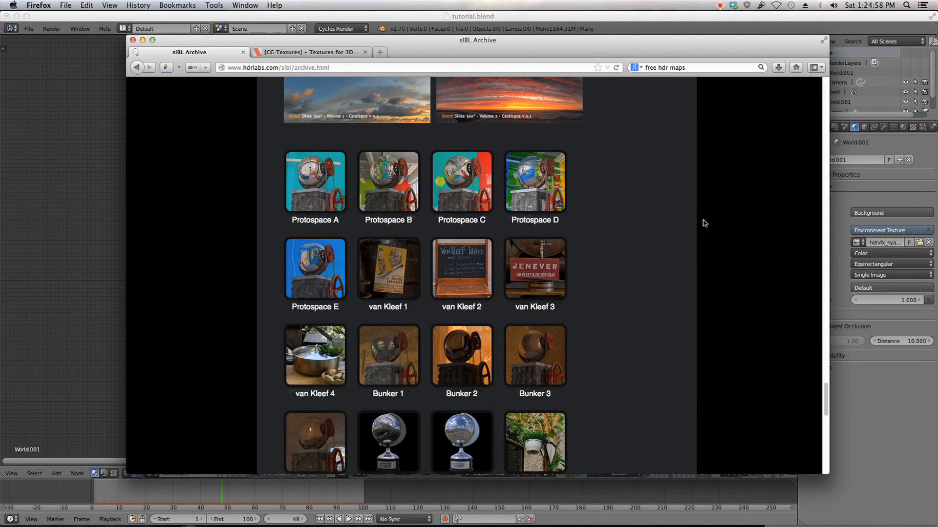
scroll(705, 223, down, 11)
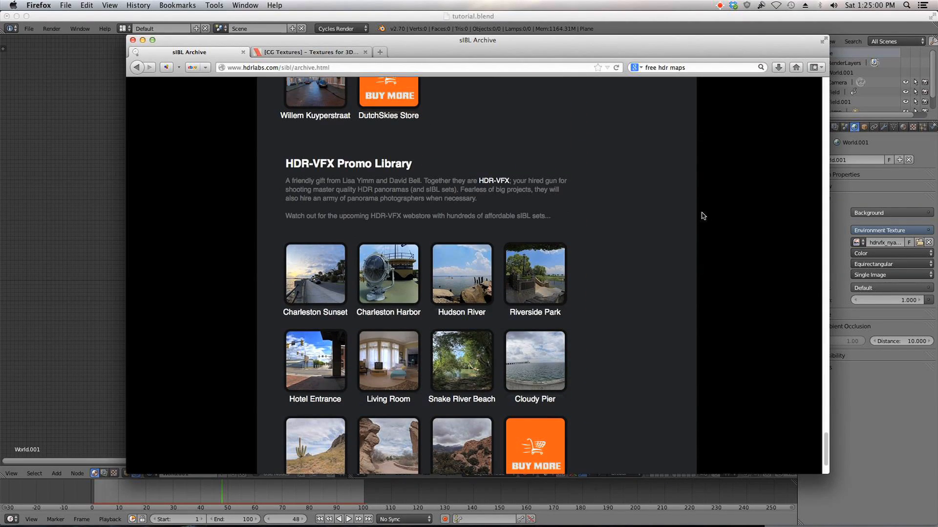
mouse_move(466, 290)
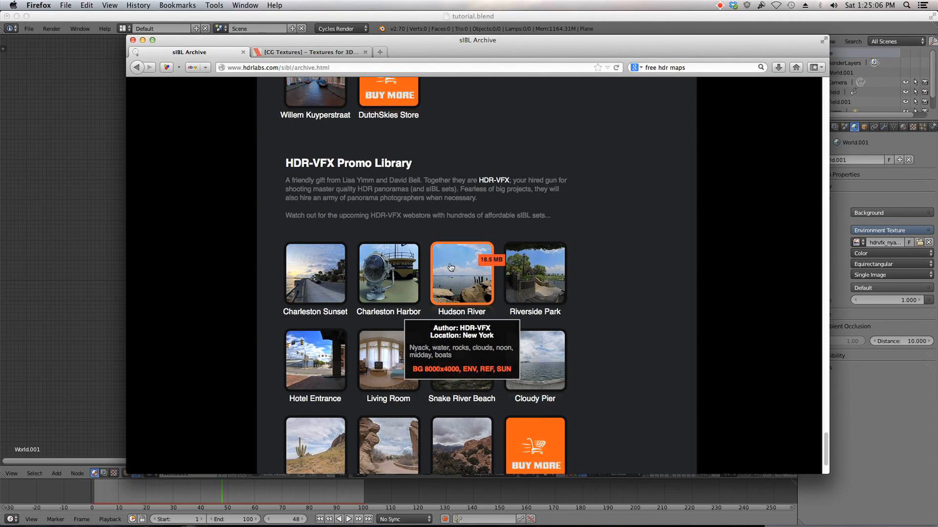
click(169, 24)
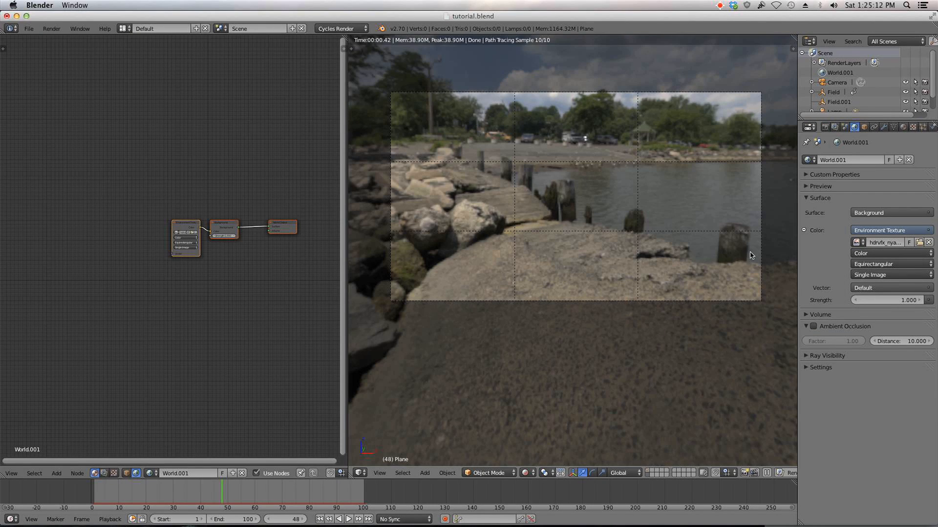
Step: Add a Texture Coordinate node to the world node tree
scroll(211, 214, up, 1)
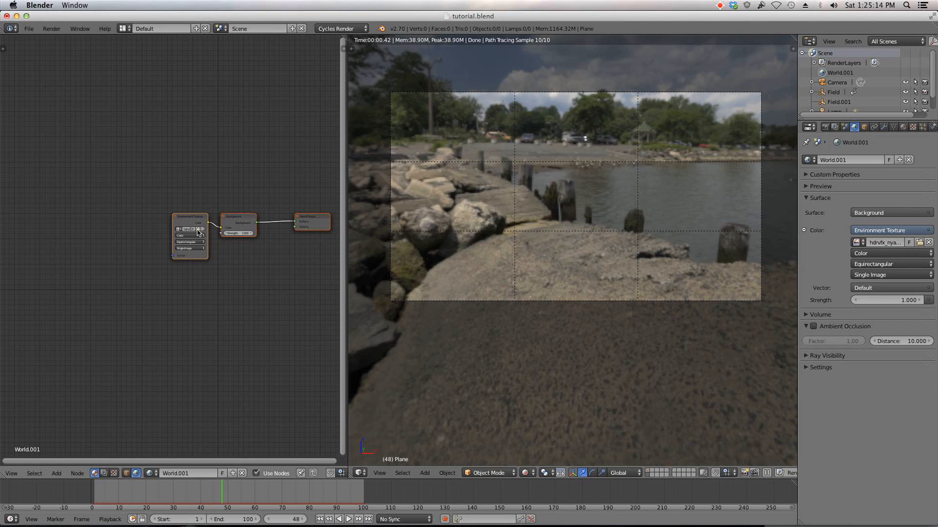
click(198, 230)
double_click(212, 88)
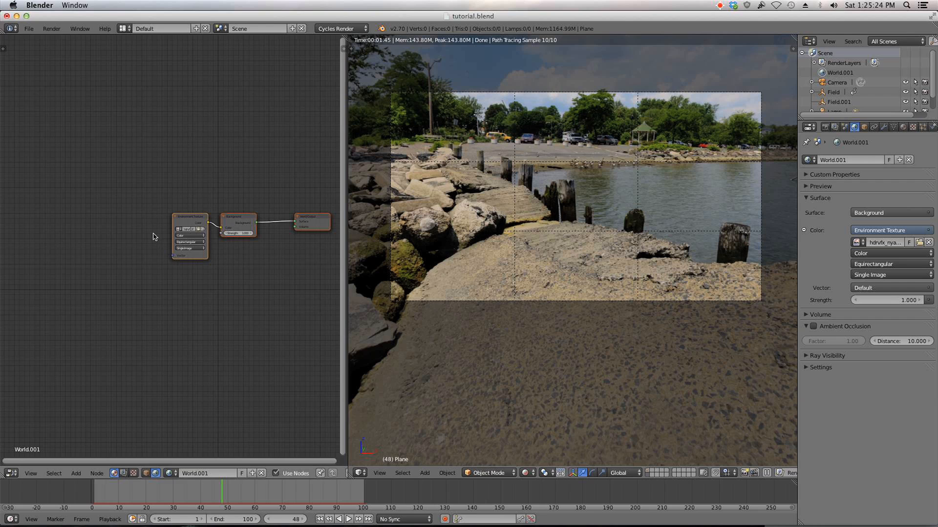
key(shift+a)
mouse_move(100, 183)
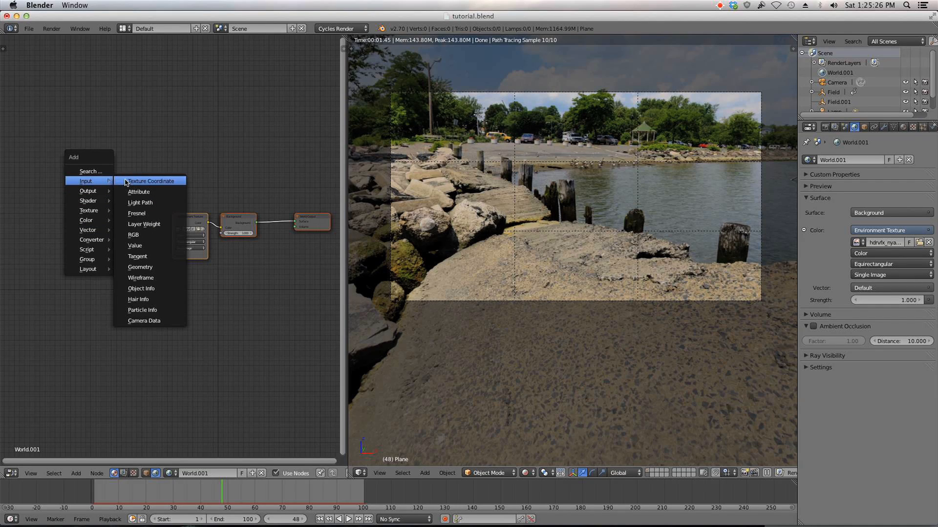
click(142, 181)
click(19, 142)
Step: Add a Mapping node and connect the Texture Coordinate's Generated output to its Vector input
key(shift+a)
mouse_move(78, 234)
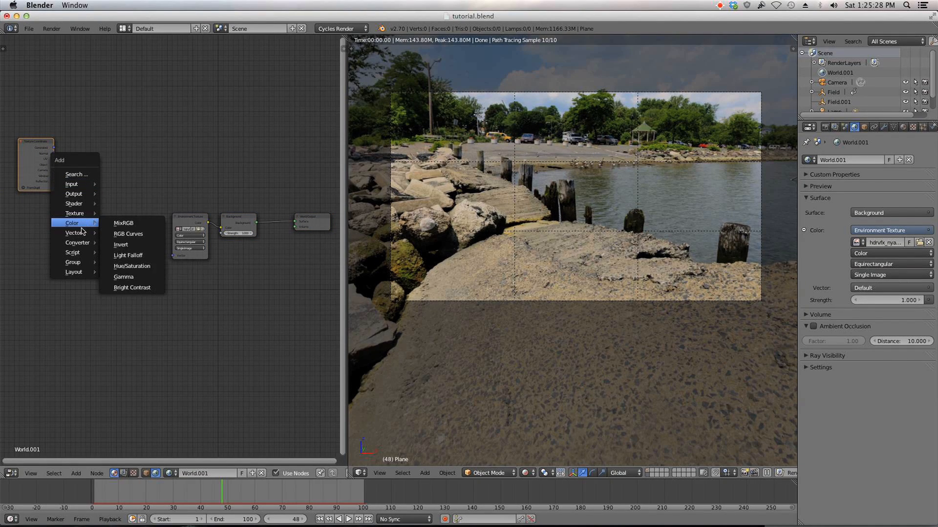
click(124, 233)
click(116, 228)
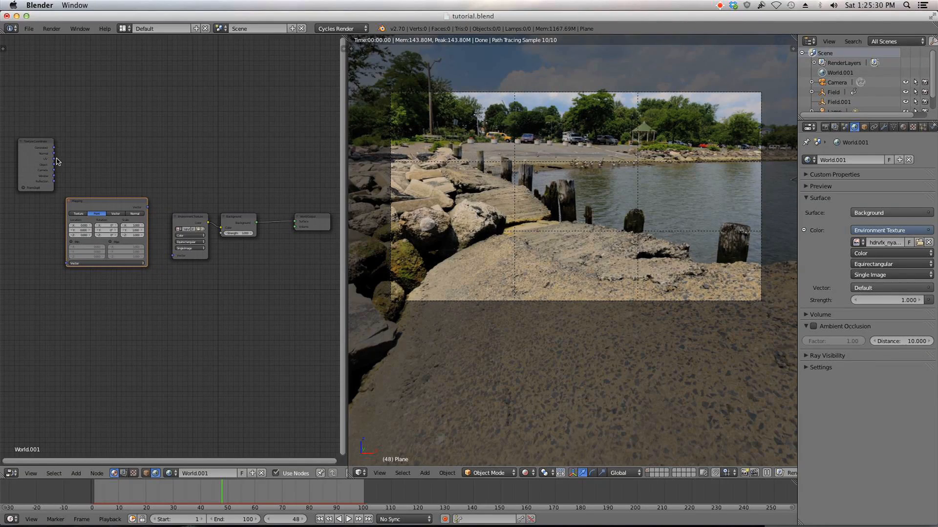
drag(54, 148, 67, 263)
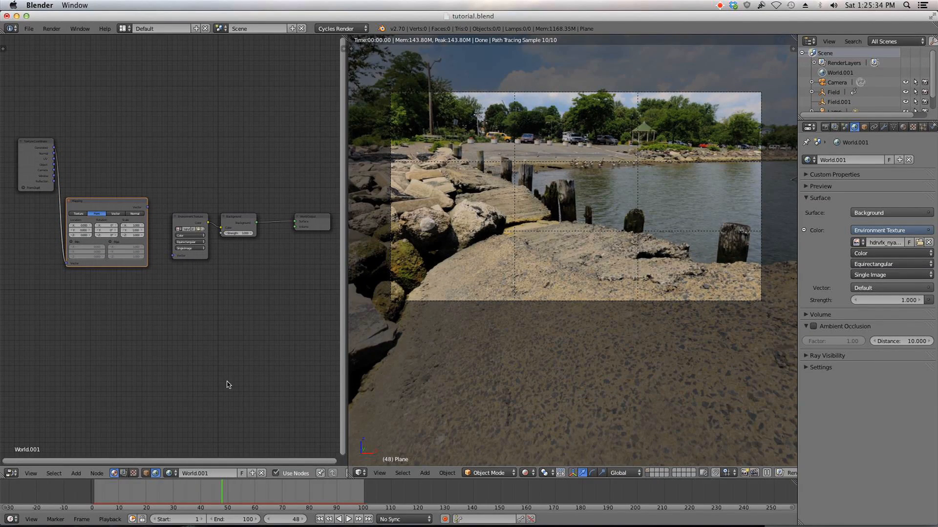
click(29, 29)
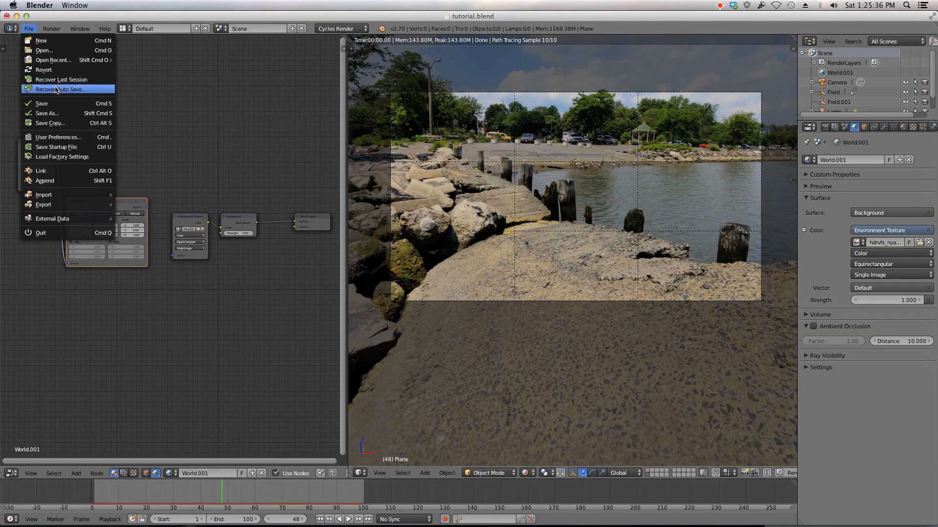
click(58, 137)
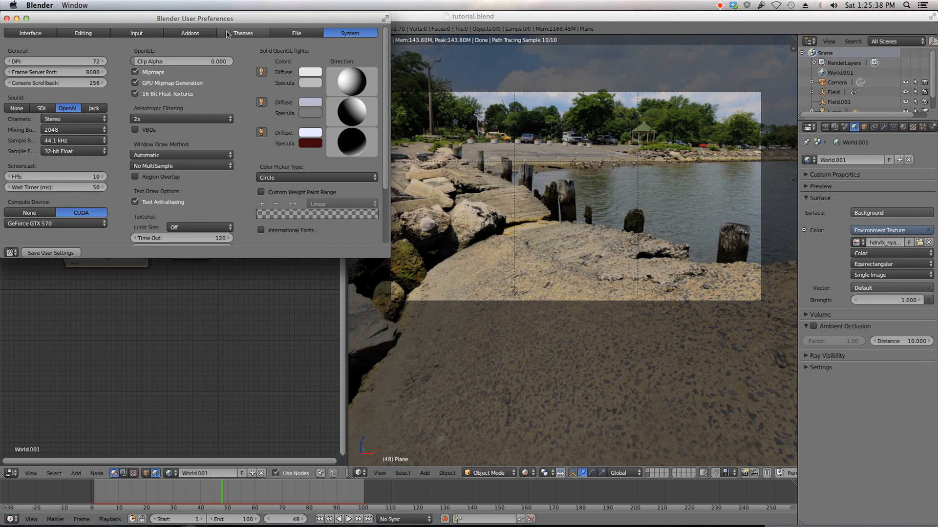
click(187, 34)
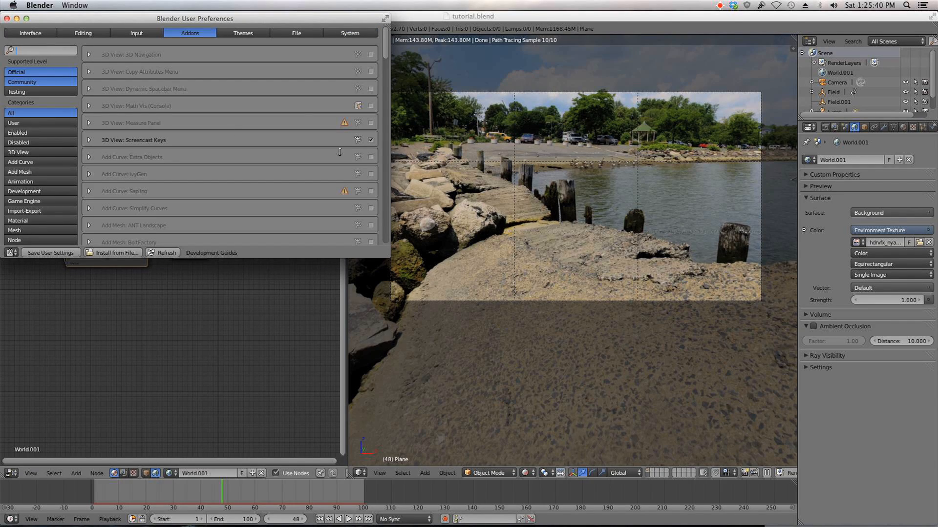
click(7, 18)
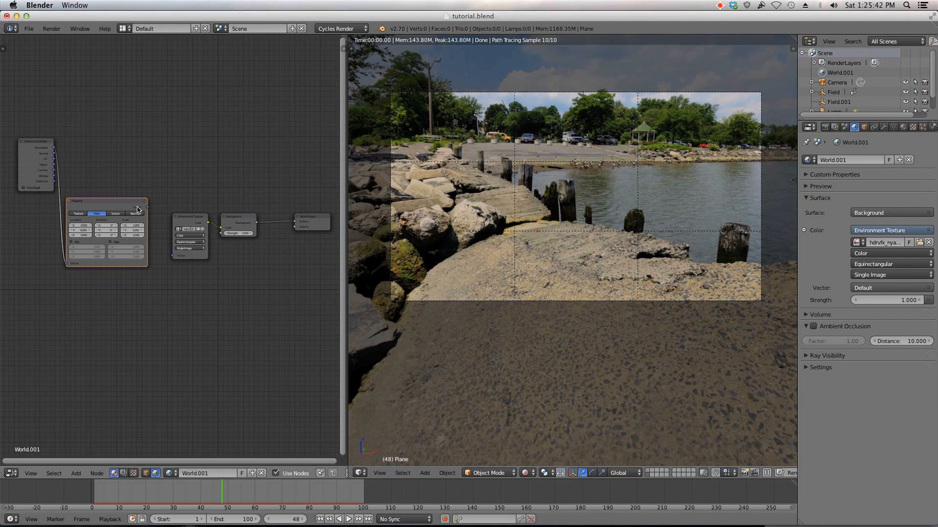
Step: Connect the Mapping node's Vector output to the Environment Texture's Vector input
drag(147, 209, 173, 256)
scroll(265, 275, up, 2)
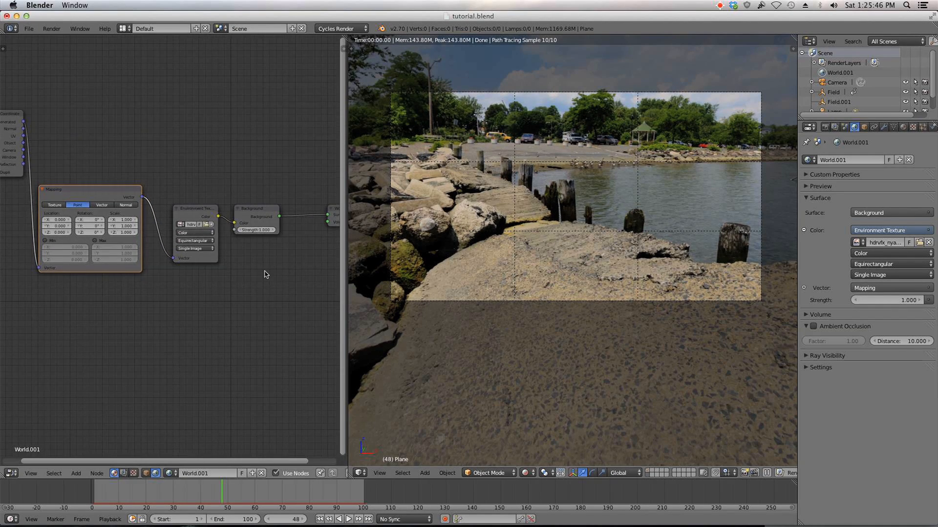
mouse_move(59, 233)
mouse_down()
mouse_move(68, 233)
mouse_move(40, 233)
mouse_up()
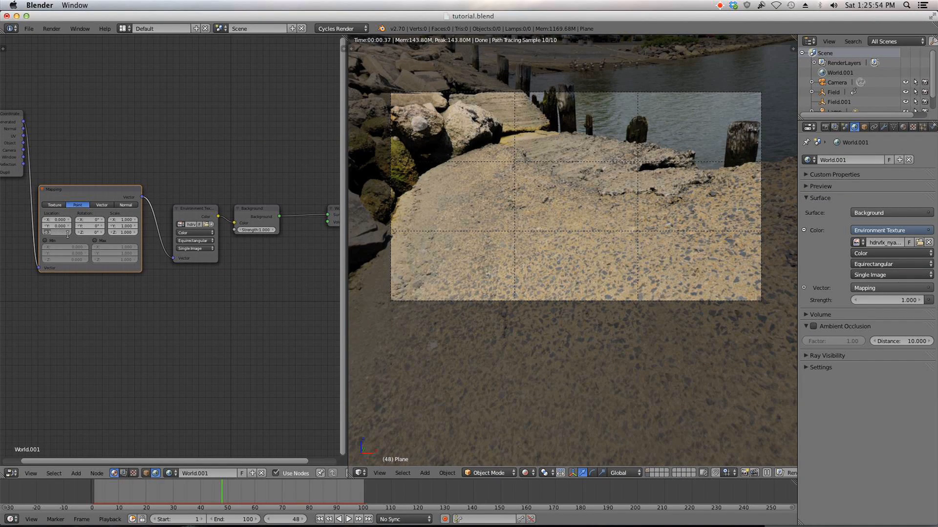
text(0)
key(Tab)
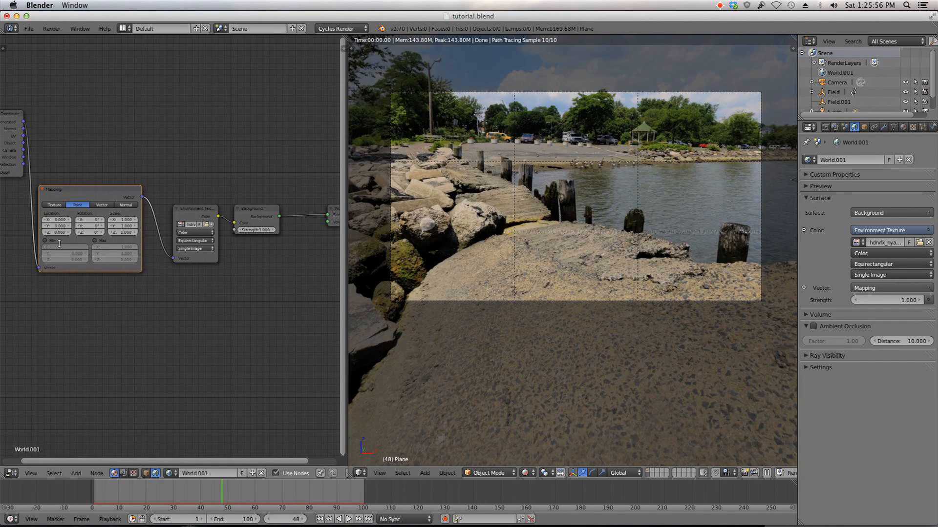
Step: Rotate the environment through the Mapping node to 11° on X and 18° on Z
click(86, 234)
drag(86, 234, 103, 233)
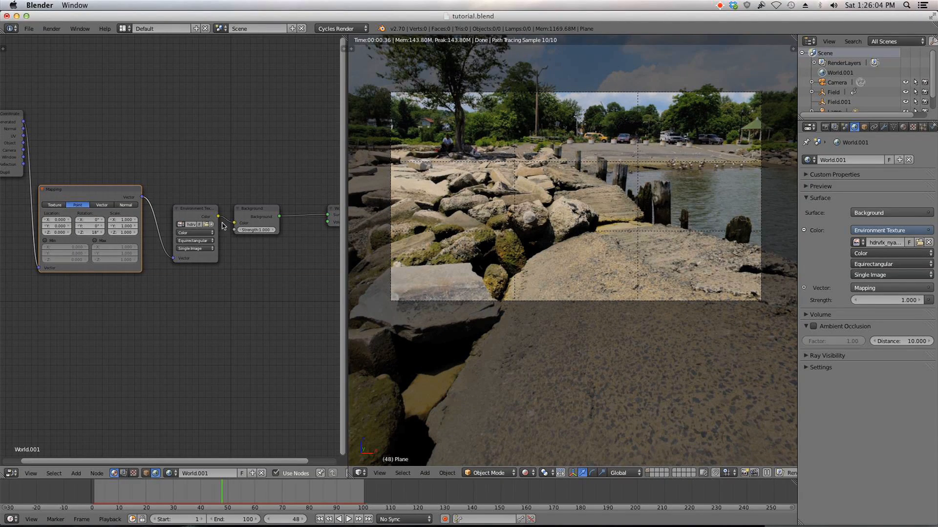
click(104, 227)
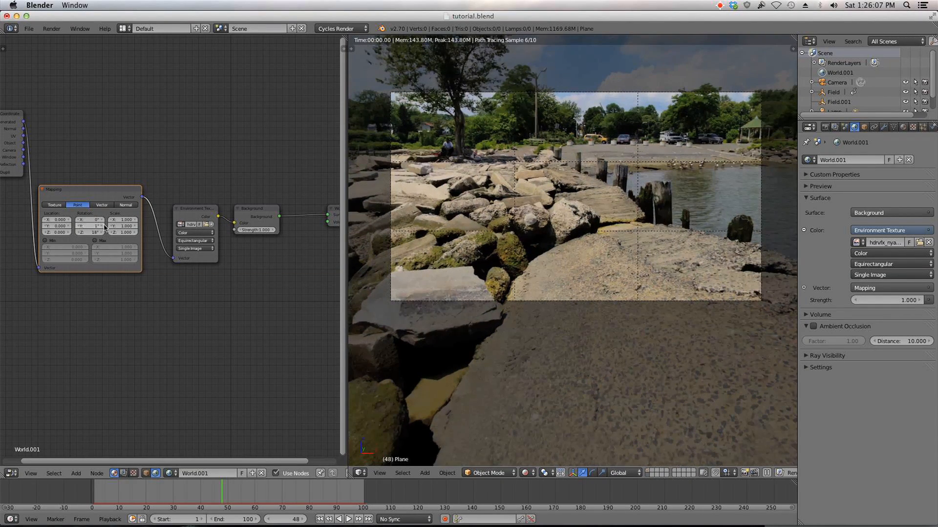
click(78, 227)
click(102, 222)
click(101, 221)
click(102, 221)
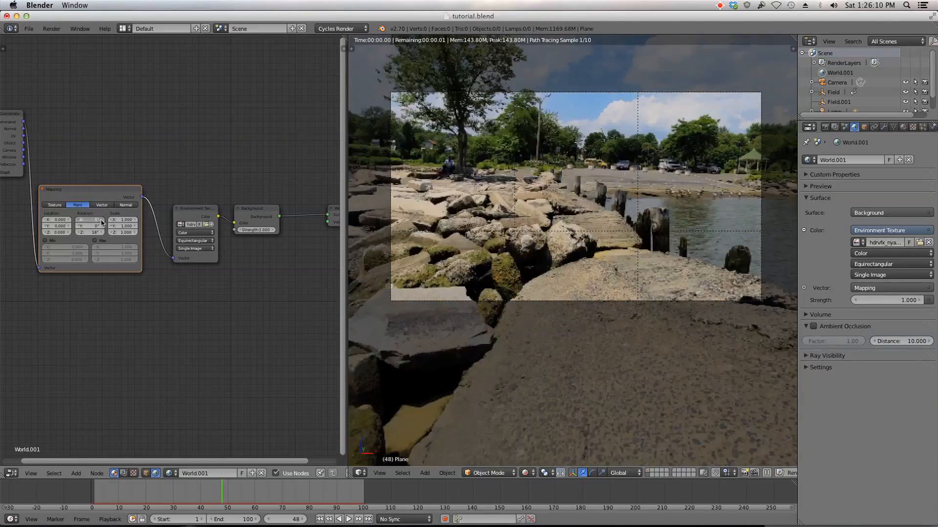
click(102, 221)
click(101, 221)
click(102, 221)
click(101, 222)
click(101, 221)
click(102, 221)
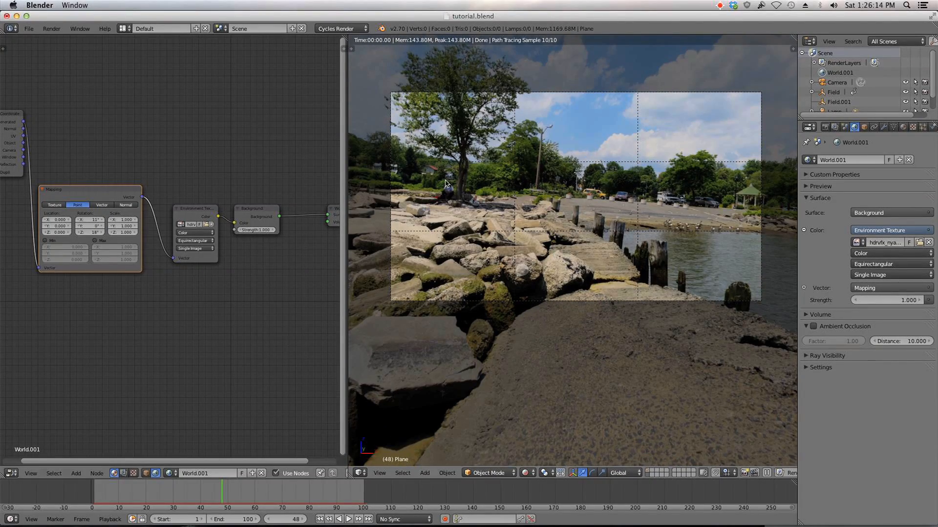
Step: Adjust the environment's Y rotation to 5° in the Mapping node, keeping Z at 18°
click(103, 226)
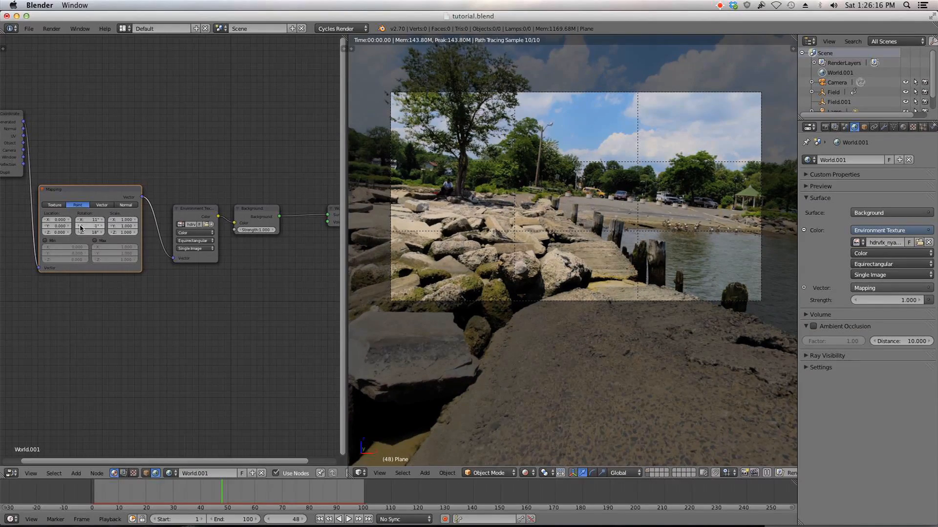
click(102, 226)
click(102, 226)
click(102, 226)
click(103, 226)
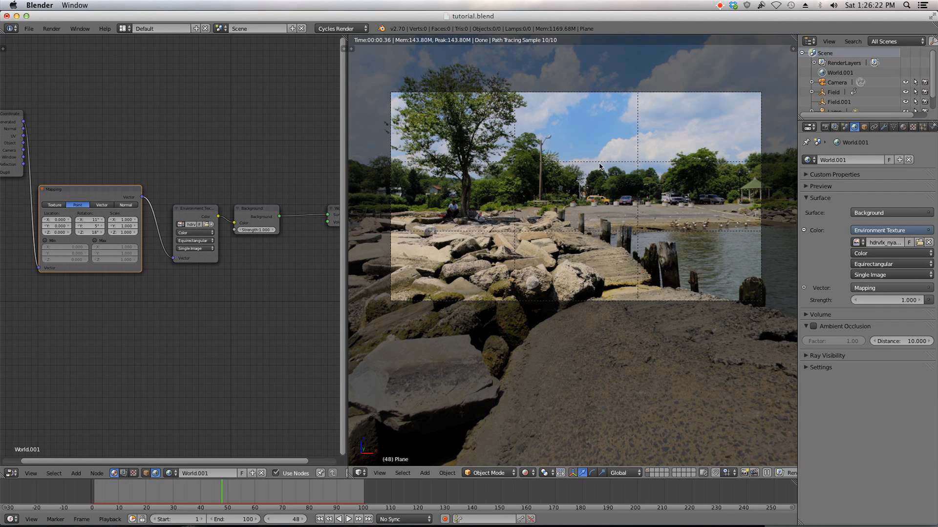
click(100, 233)
click(100, 232)
click(100, 232)
click(78, 232)
click(77, 232)
click(78, 233)
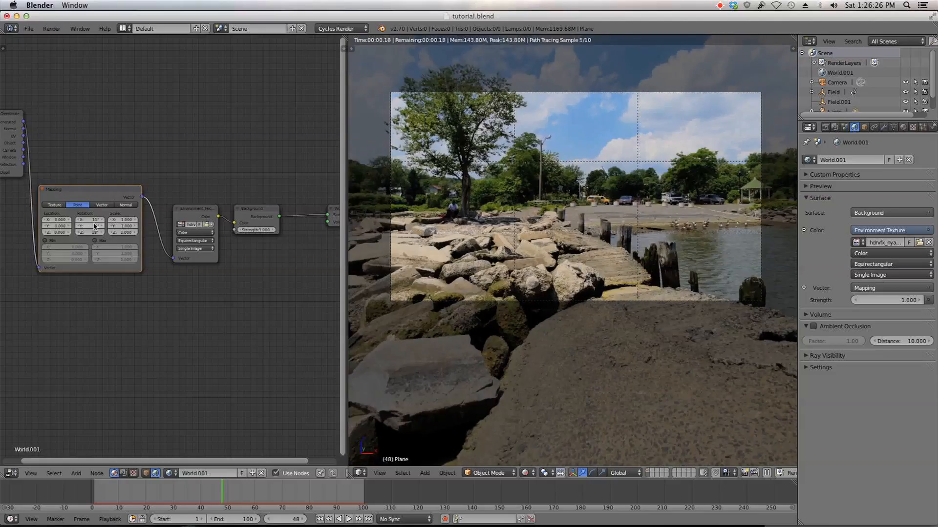
Step: Set the Mapping node's rotation to 5° on X and 2° on Y
click(79, 221)
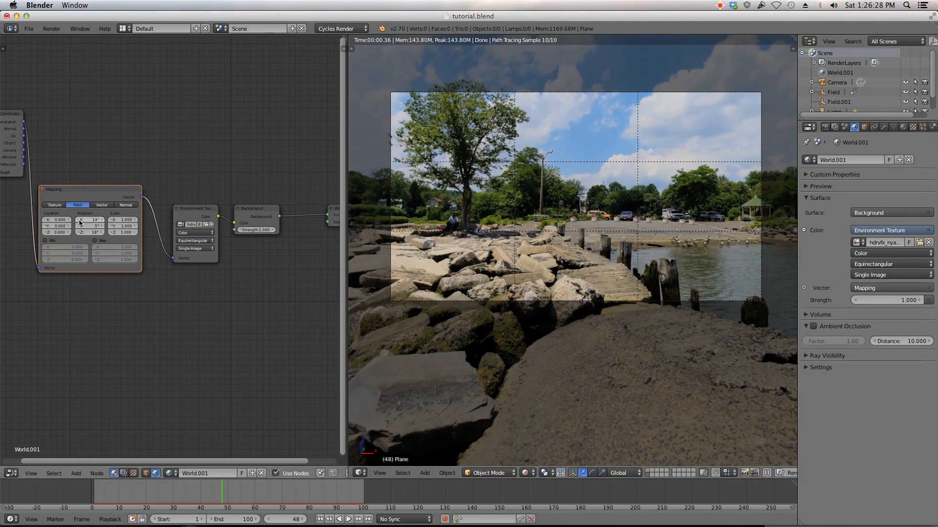
click(80, 221)
click(80, 220)
click(80, 220)
click(80, 221)
click(80, 221)
click(79, 220)
click(80, 221)
click(80, 221)
click(79, 220)
click(79, 221)
click(101, 226)
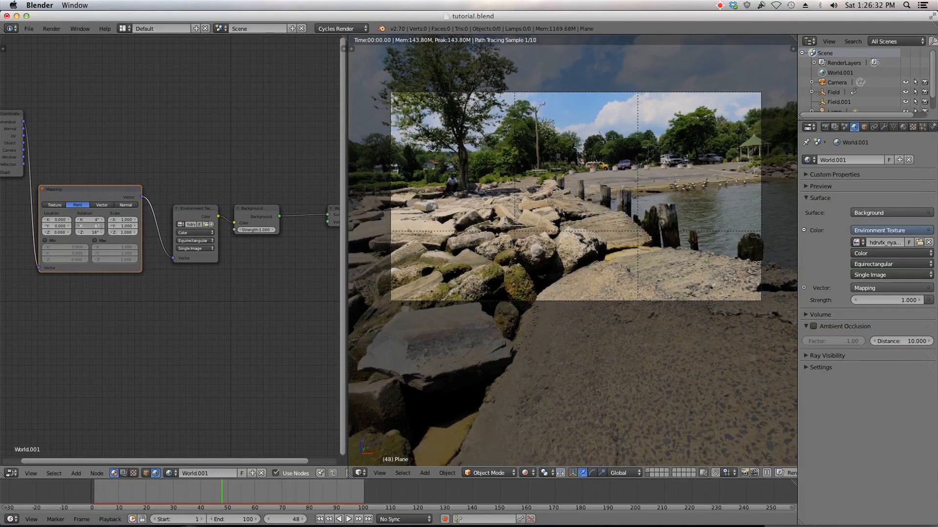
click(102, 226)
click(77, 227)
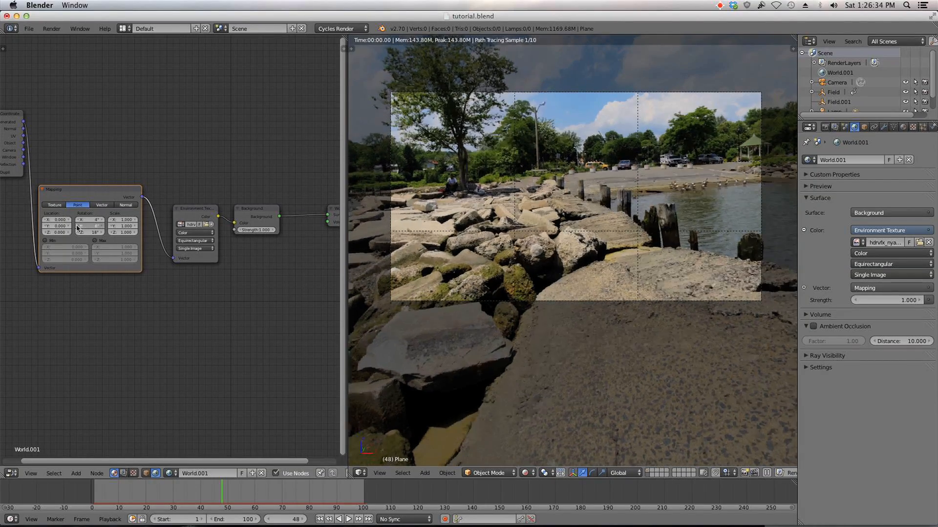
click(77, 227)
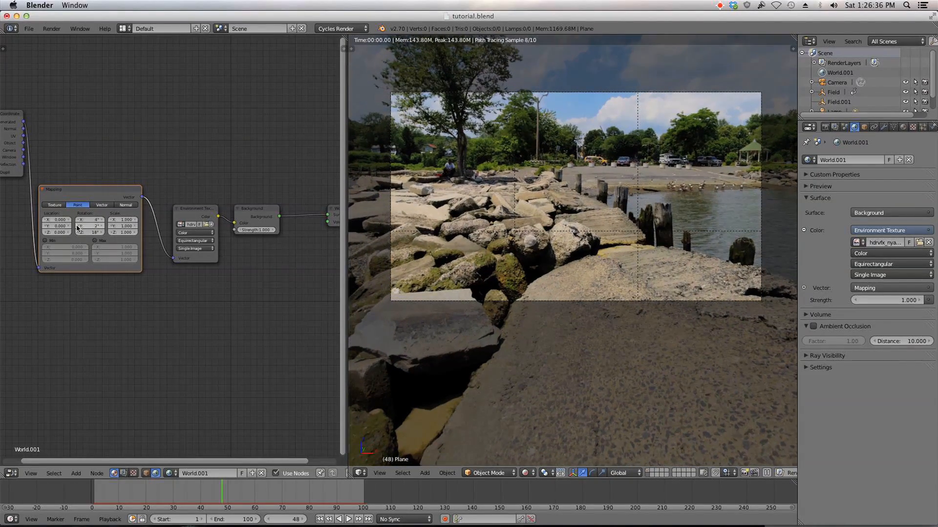
click(102, 221)
click(102, 221)
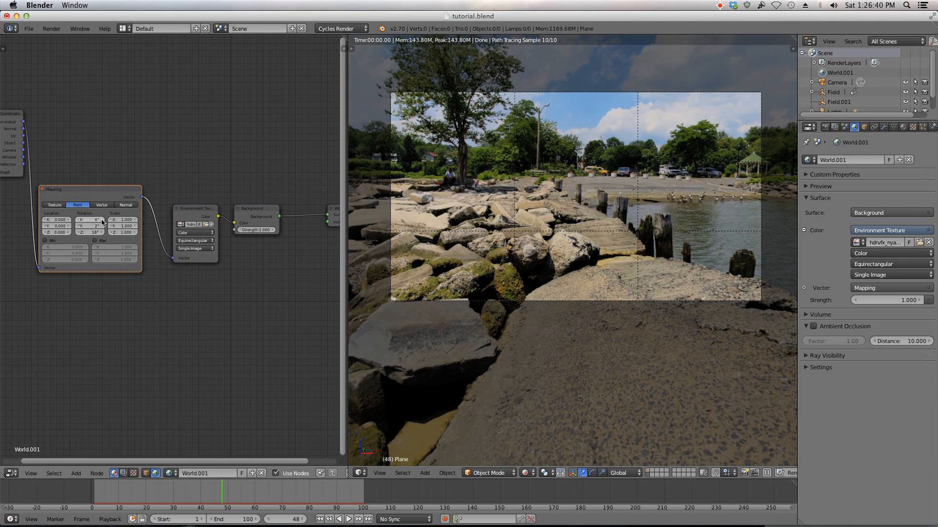
Step: Shift the environment by setting the Mapping node's Y location to -0.3
click(135, 233)
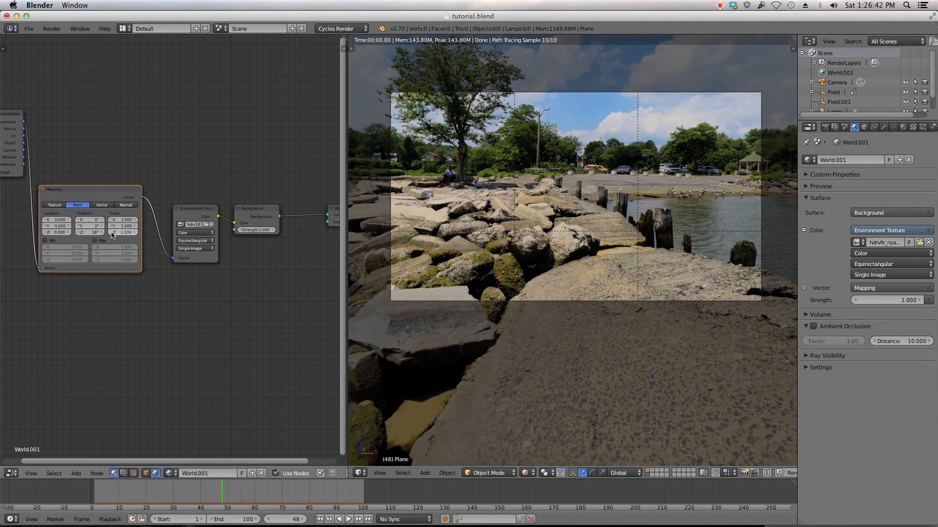
click(112, 232)
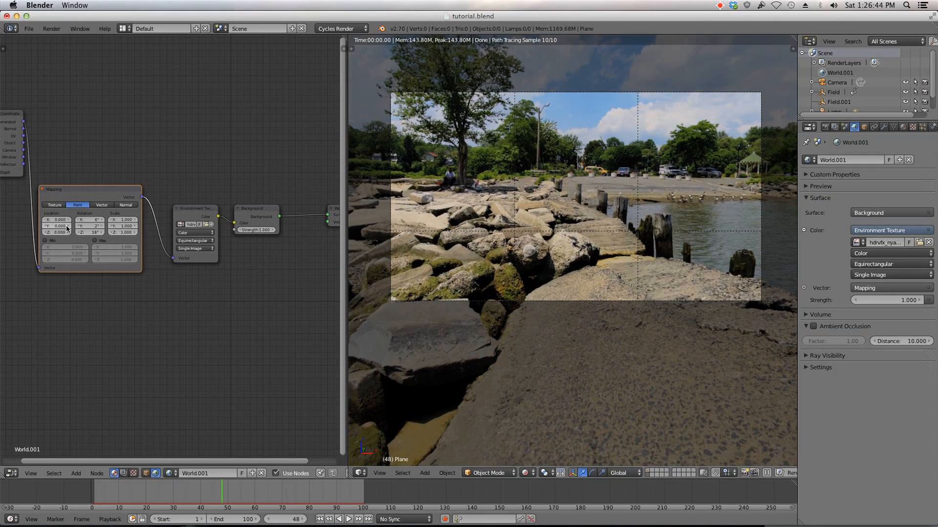
click(69, 226)
click(47, 226)
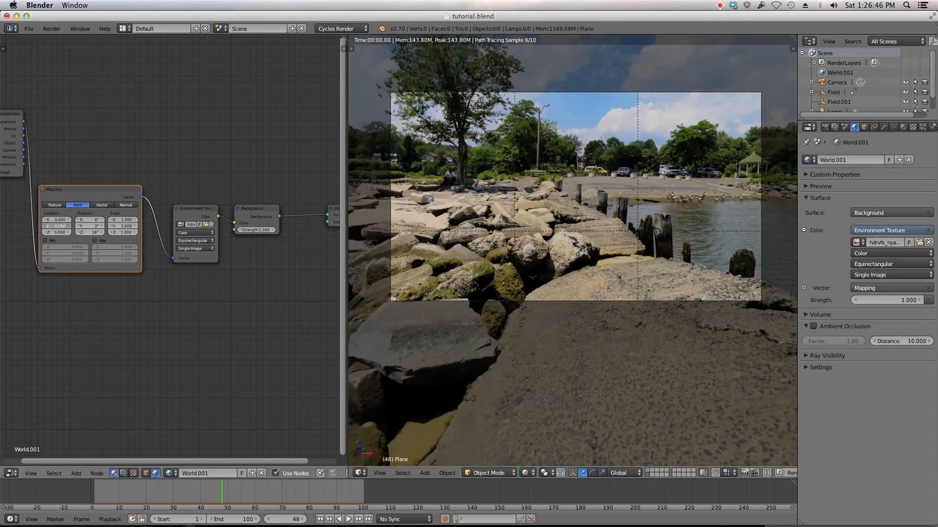
click(47, 226)
click(46, 226)
click(47, 226)
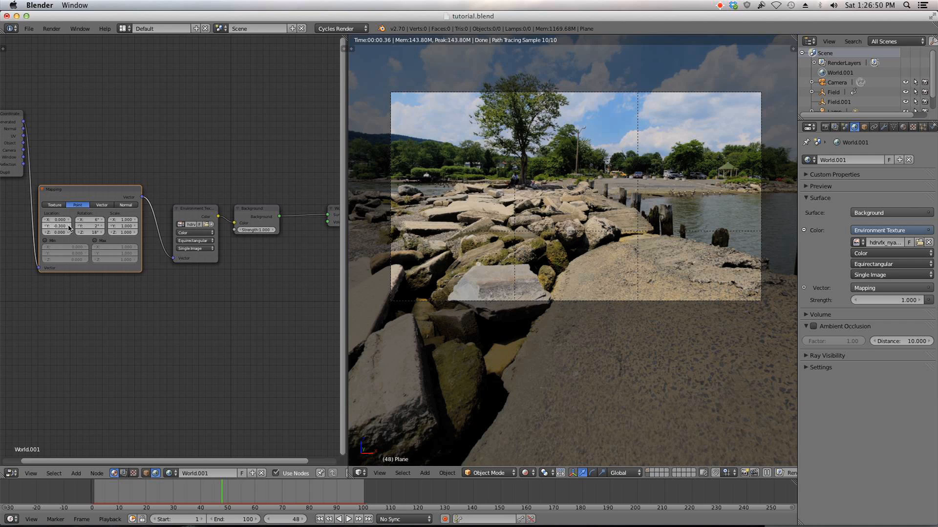
click(70, 226)
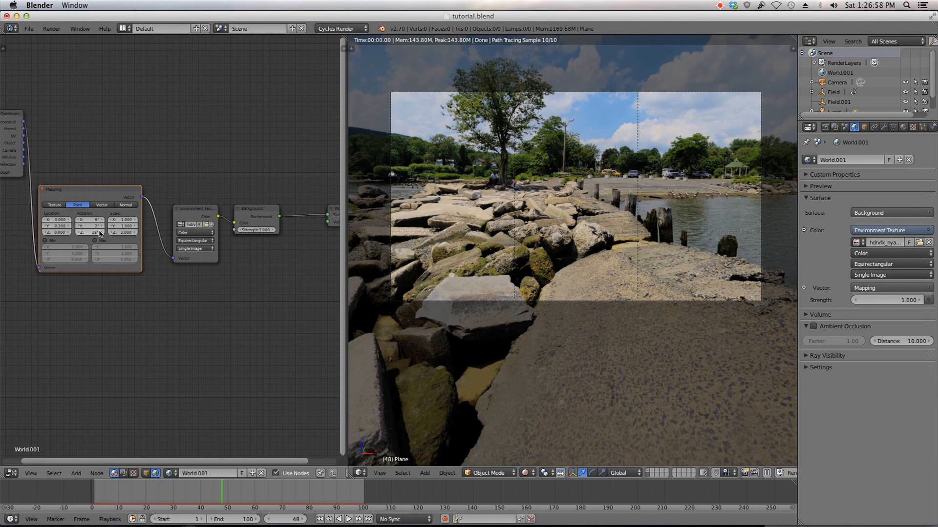
Step: Rotate the environment to 8° on Z through the Mapping node, keeping X at 5°
drag(100, 234, 77, 234)
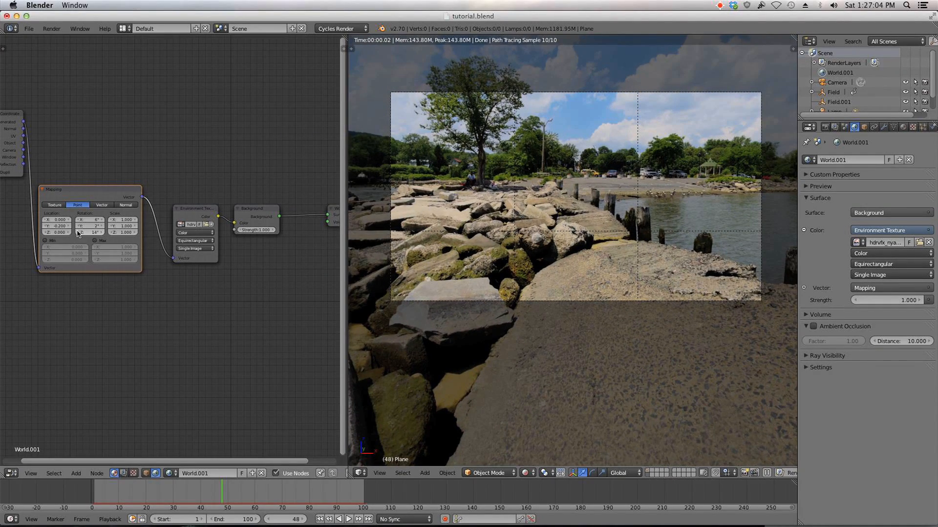
click(44, 227)
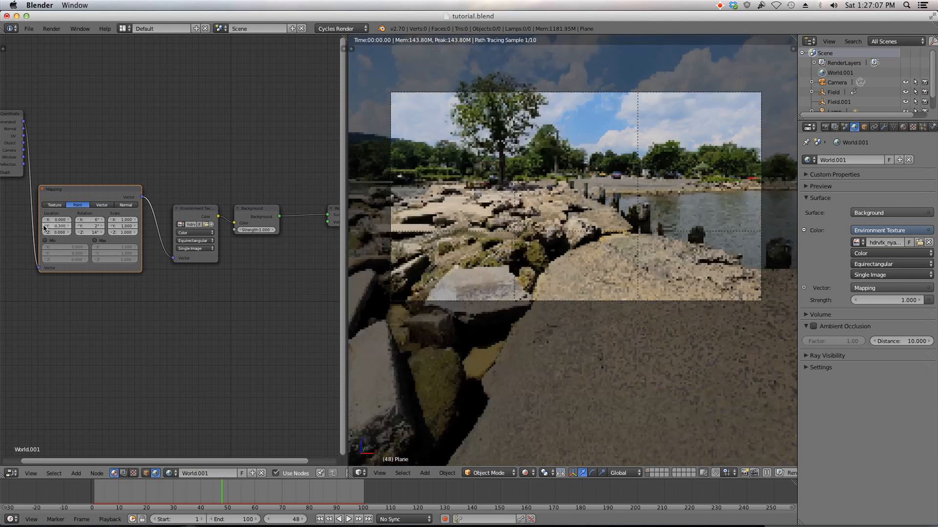
click(102, 233)
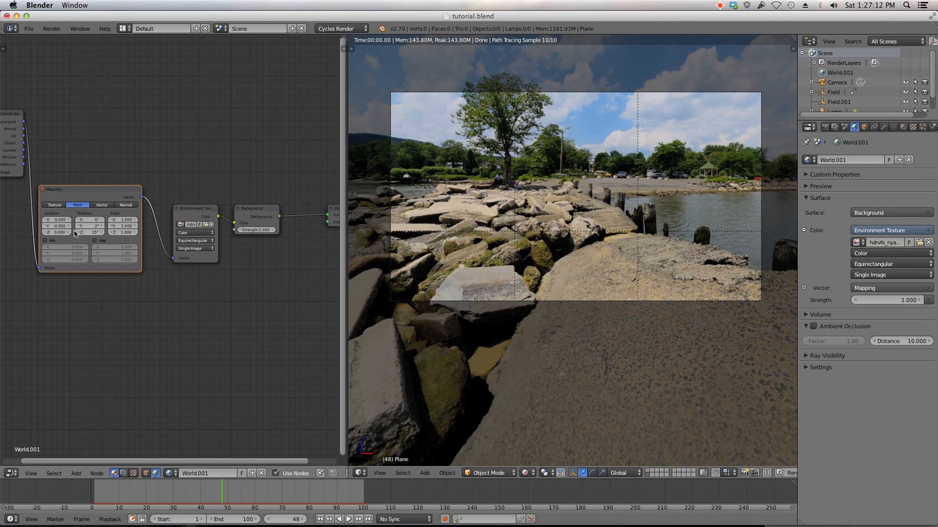
click(77, 232)
click(78, 232)
click(78, 232)
click(77, 232)
click(77, 232)
click(78, 232)
click(77, 232)
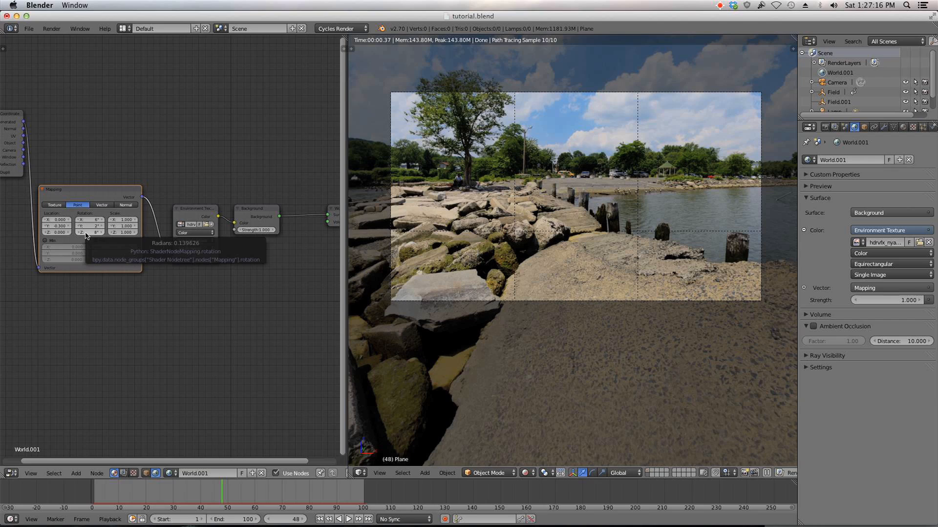
click(103, 220)
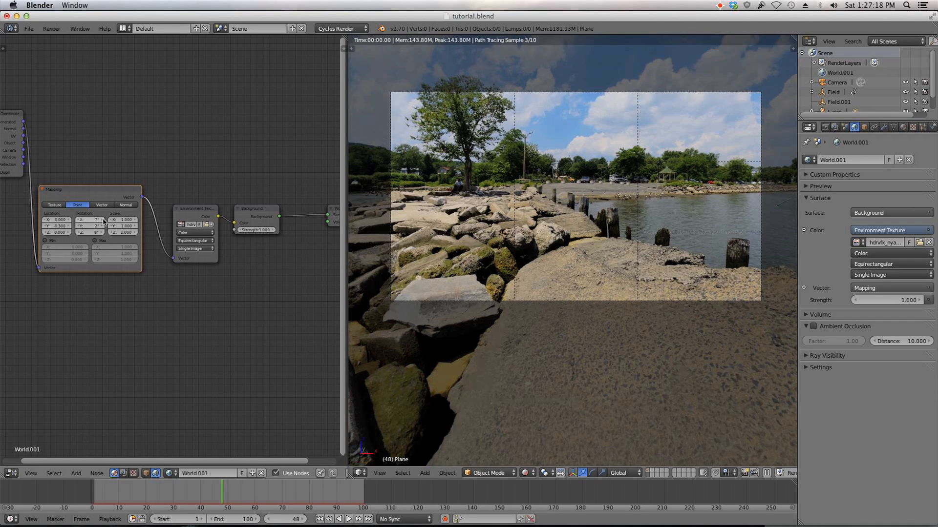
click(78, 220)
click(79, 220)
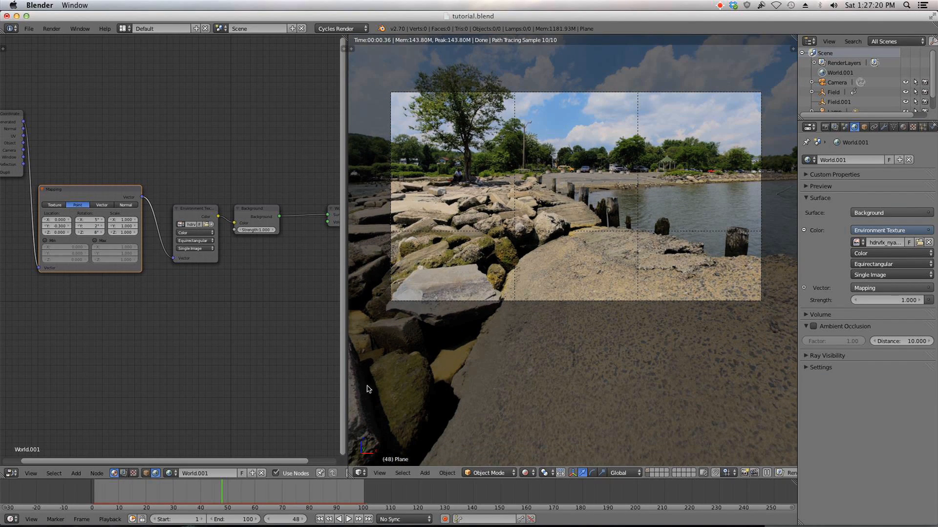
Step: Rename the existing render layer to Grass
click(835, 127)
click(834, 164)
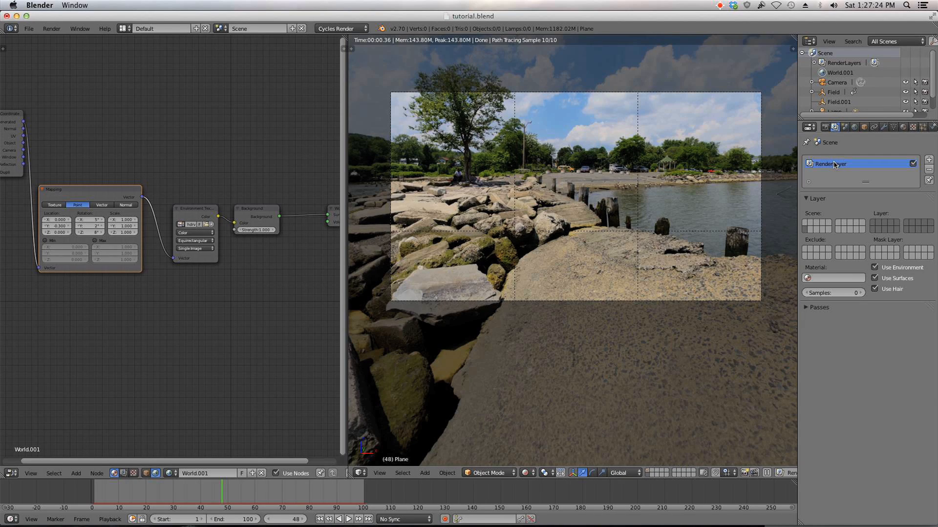
double_click(833, 165)
text(Grass)
Step: Add a second render layer and name it Background
click(929, 160)
click(835, 174)
click(836, 175)
double_click(836, 175)
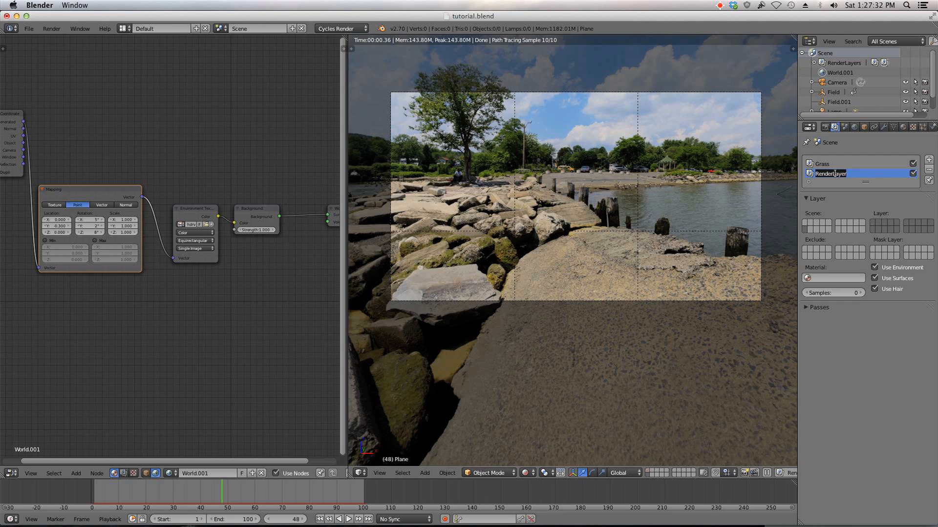
text(Background)
click(845, 166)
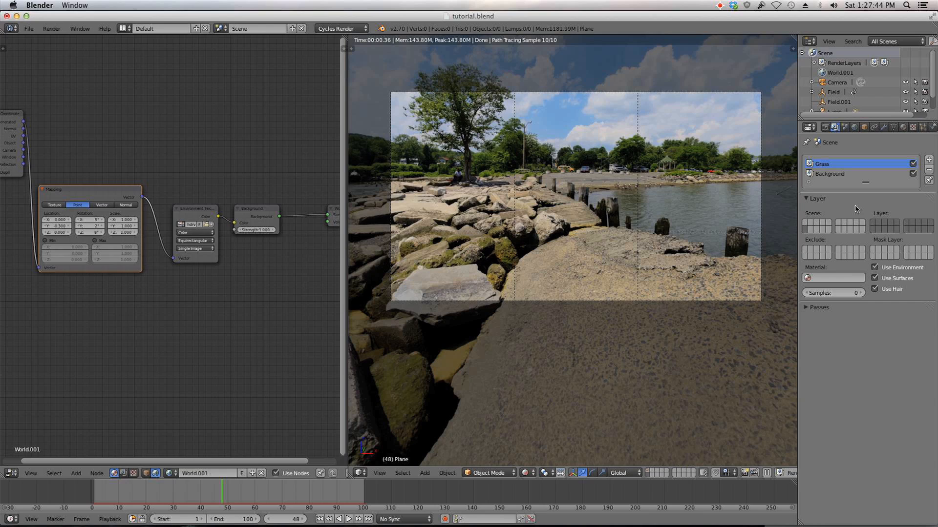
click(849, 174)
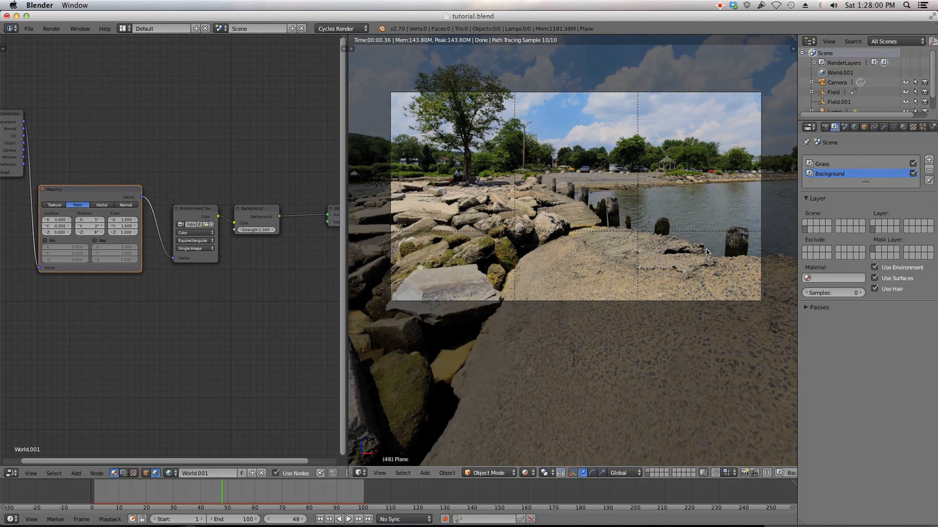
Step: Set the Cycles render samples to 100 and save the file
click(825, 127)
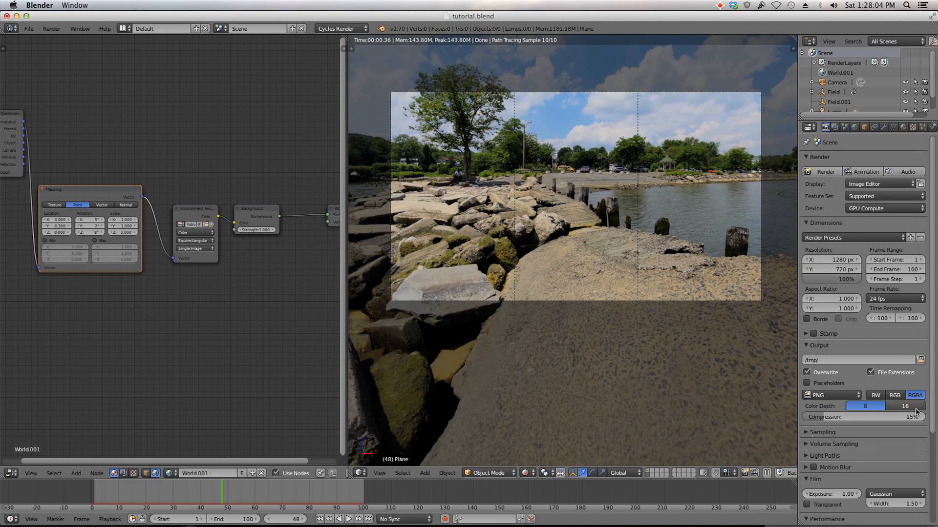
scroll(915, 399, down, 5)
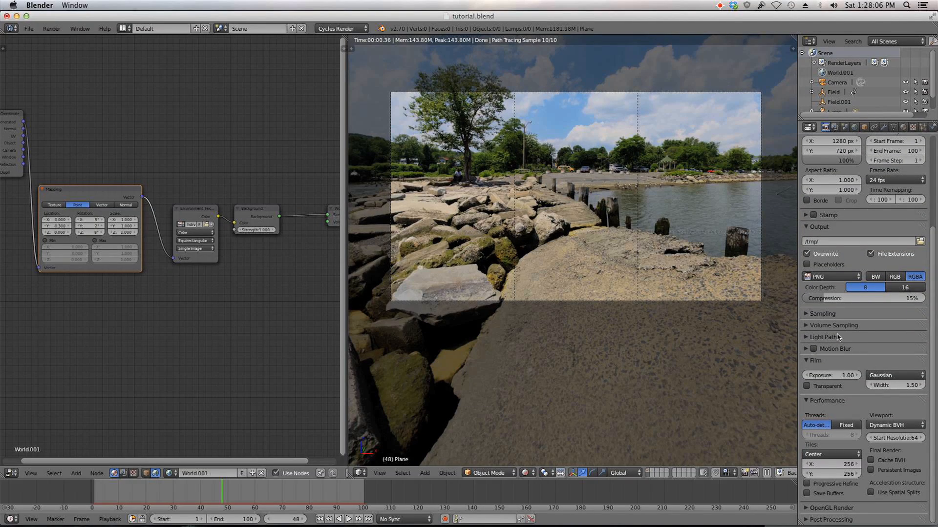
click(833, 316)
click(900, 361)
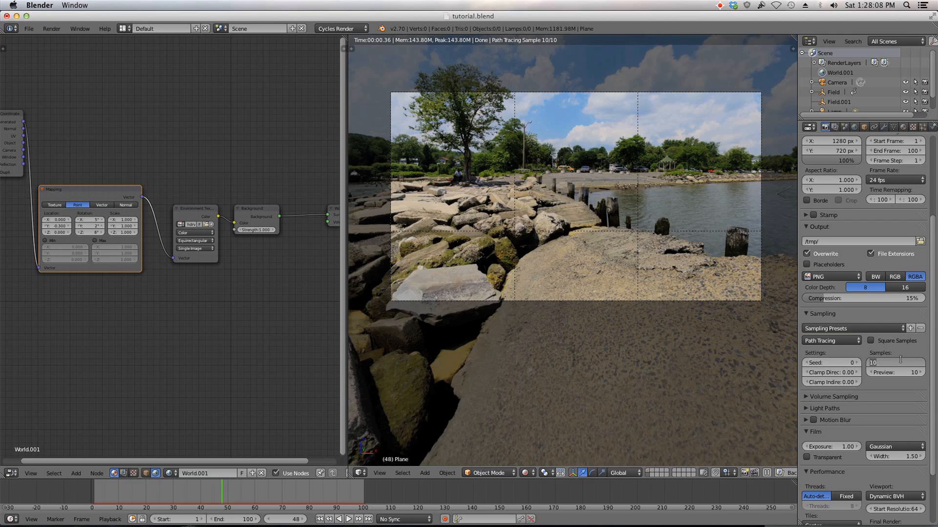
key(Return)
click(30, 30)
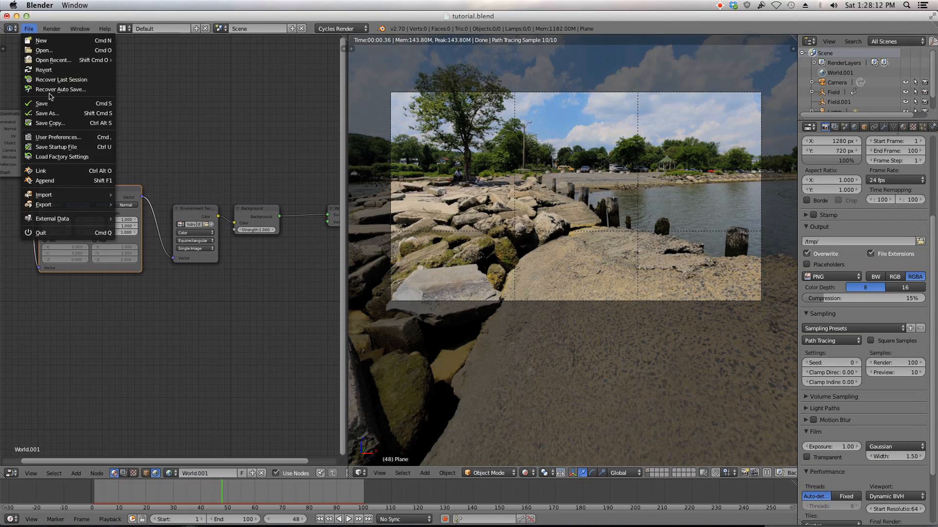
click(52, 103)
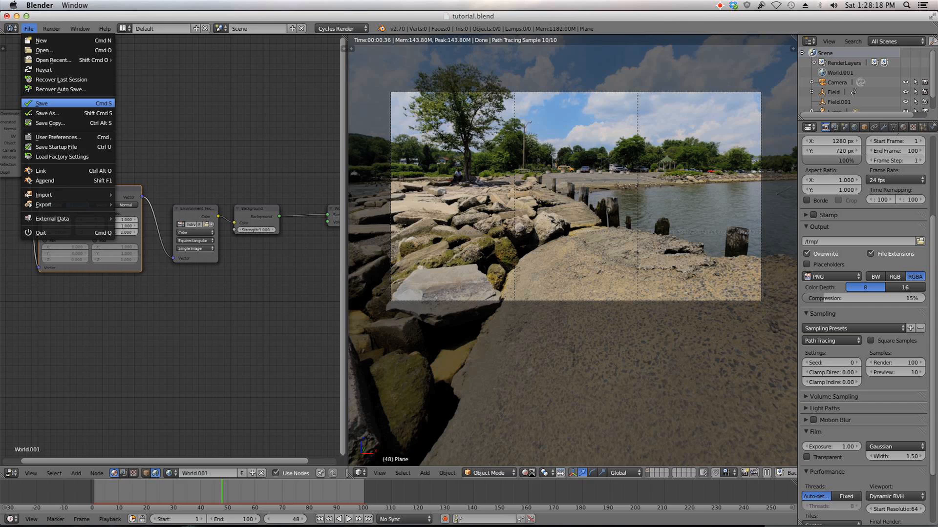
Step: Switch the viewport to Solid shading and show the scene layer containing the grass
click(527, 473)
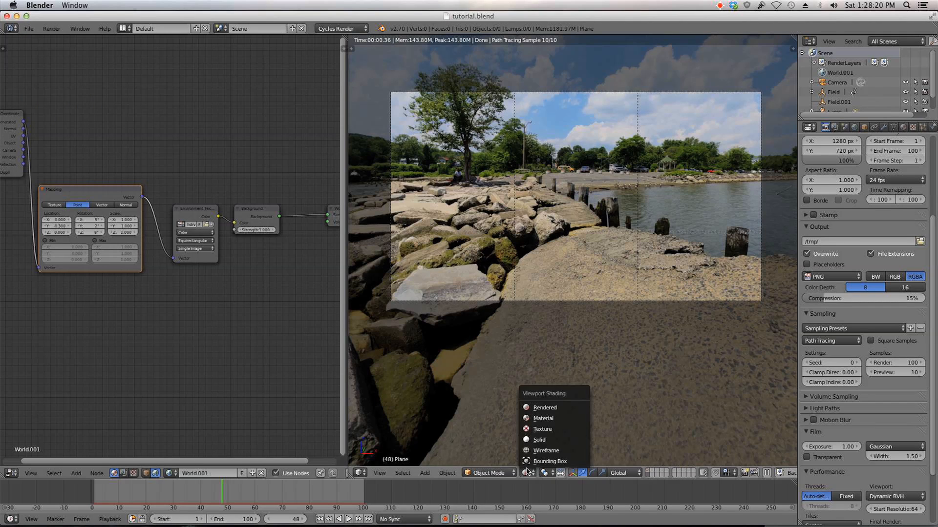
click(531, 440)
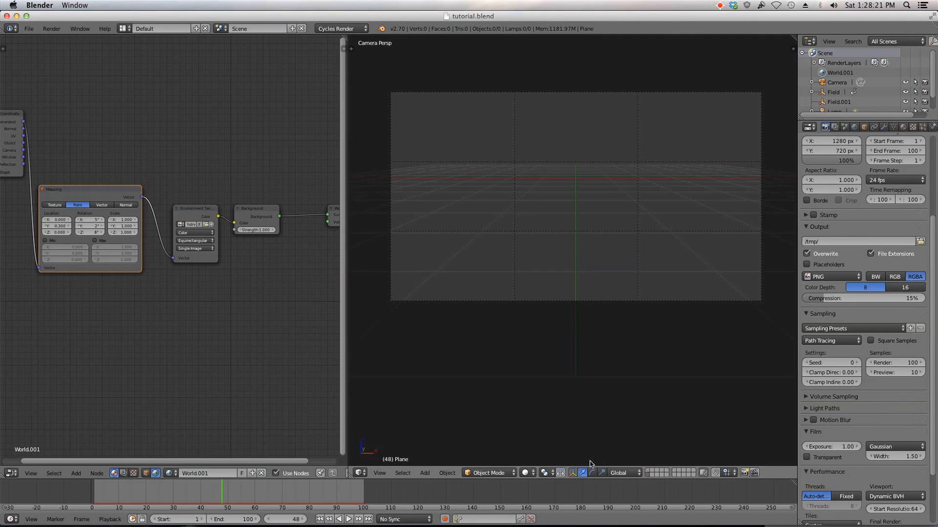
click(649, 472)
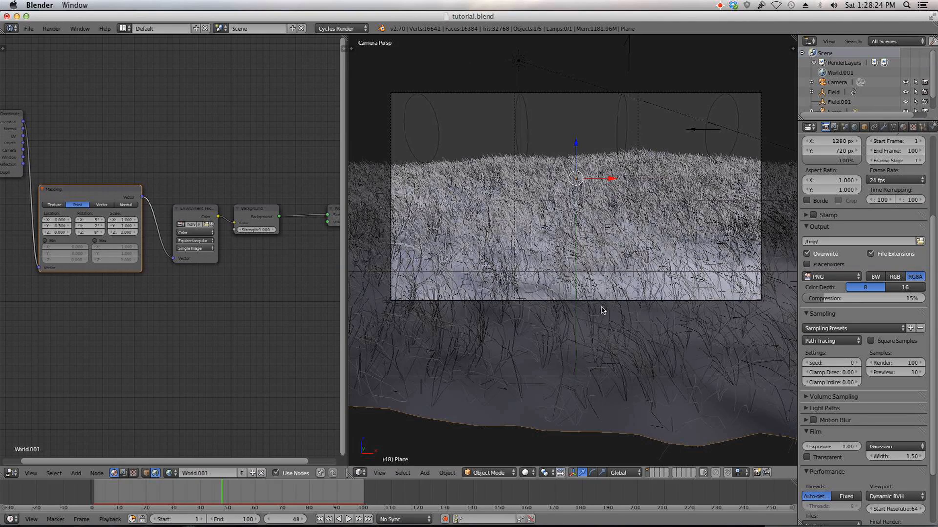
Step: Render the current frame and zoom the render result in and out
key(F12)
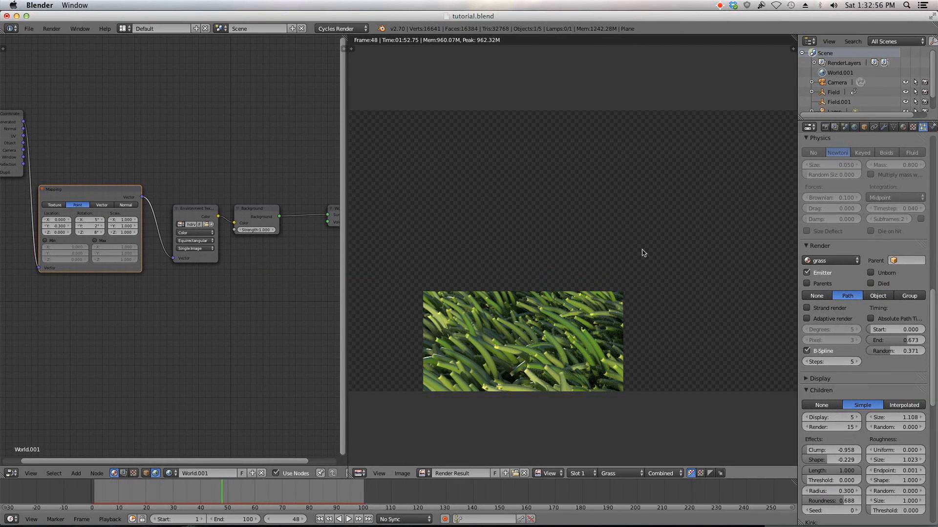
scroll(635, 328, down, 2)
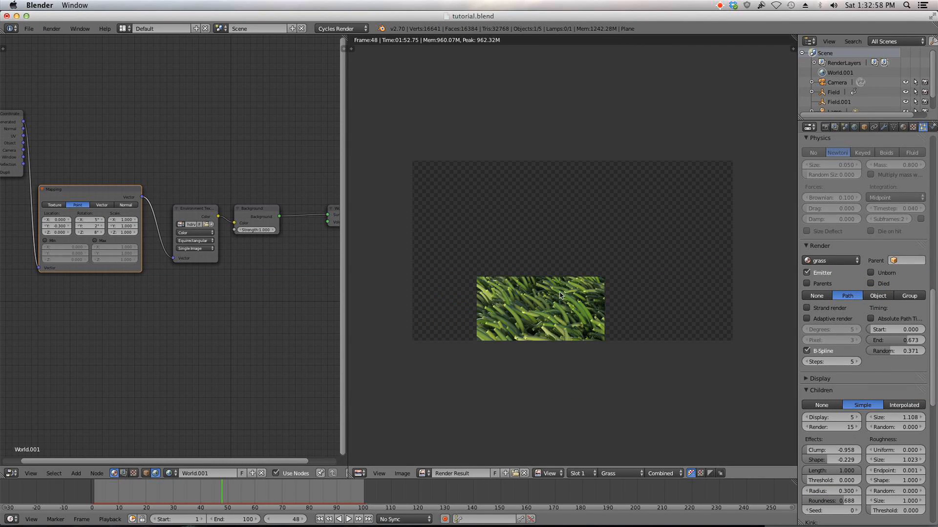
scroll(460, 314, down, 3)
scroll(608, 270, up, 4)
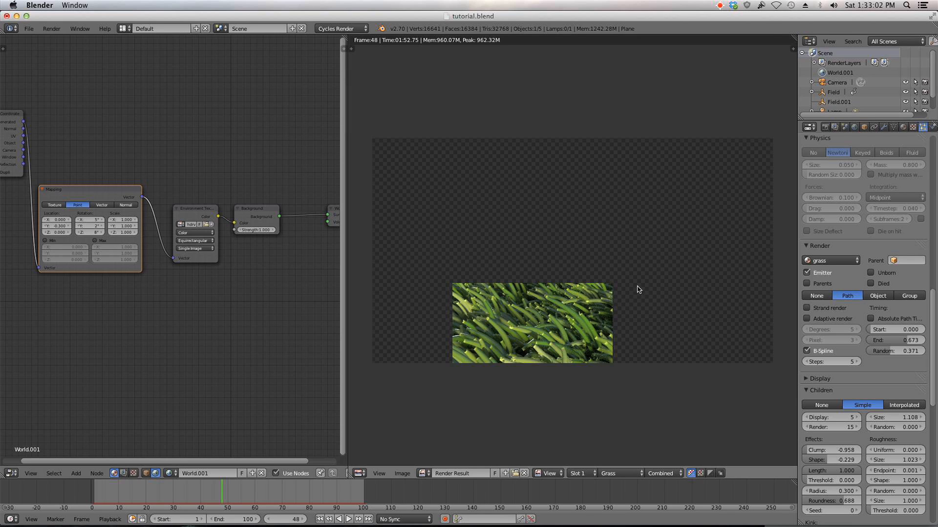
scroll(638, 288, down, 1)
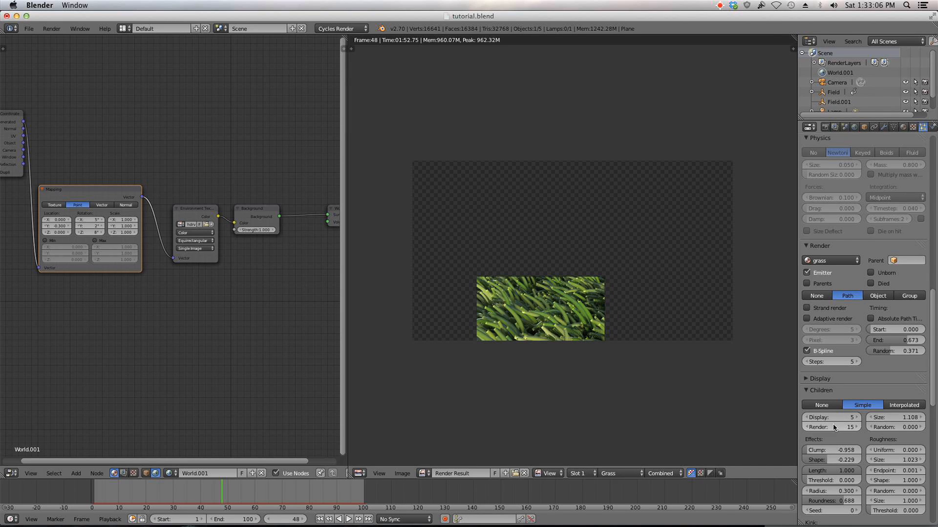
scroll(633, 318, down, 1)
scroll(633, 318, up, 2)
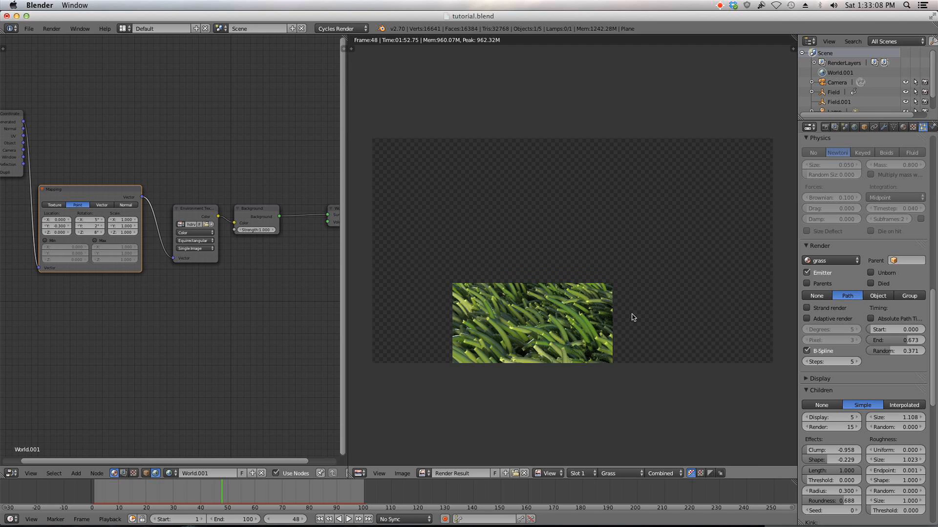
Step: Switch the render result area back to the 3D viewport showing the camera view of the grass
middle_drag(630, 318, 623, 289)
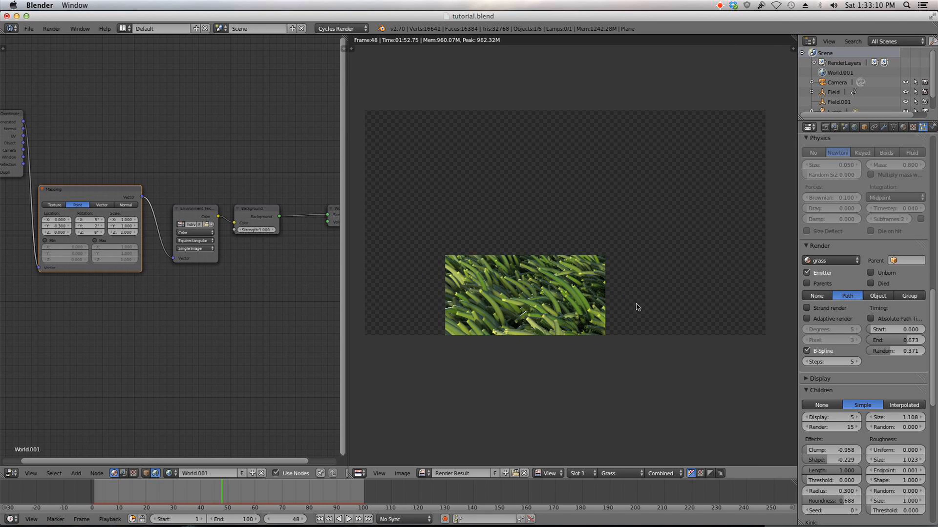
scroll(910, 396, down, 12)
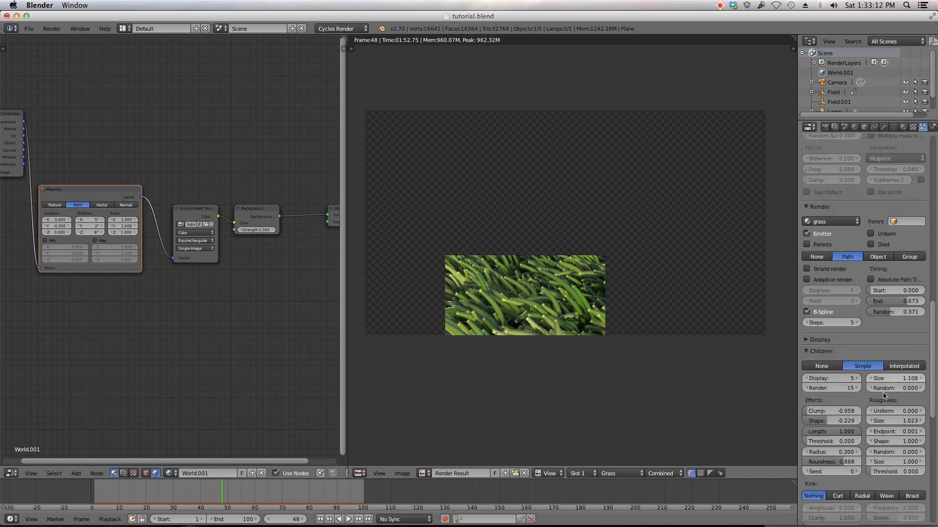
scroll(800, 454, down, 4)
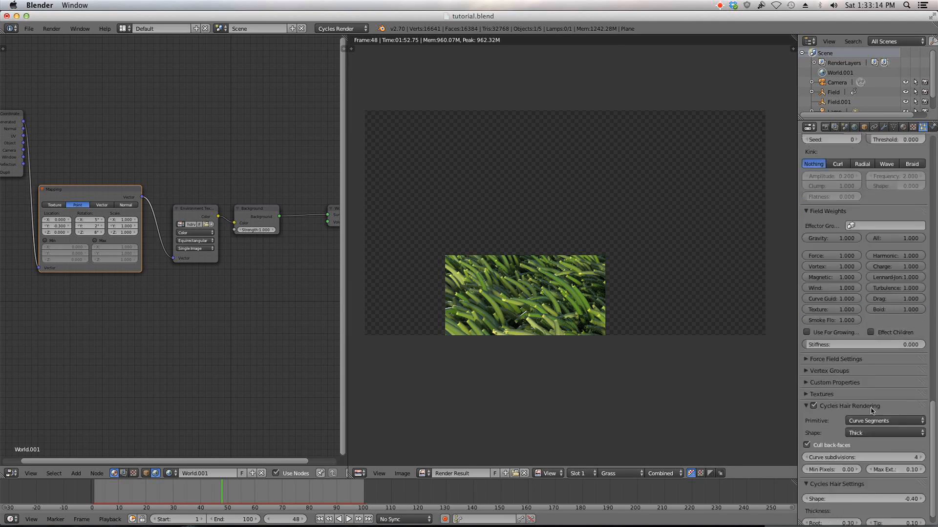
key(shift+F5)
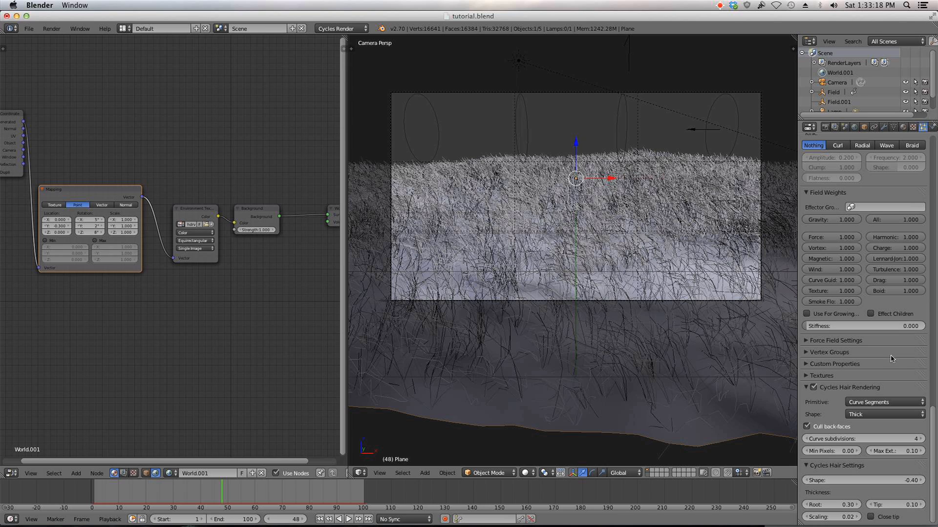
click(523, 473)
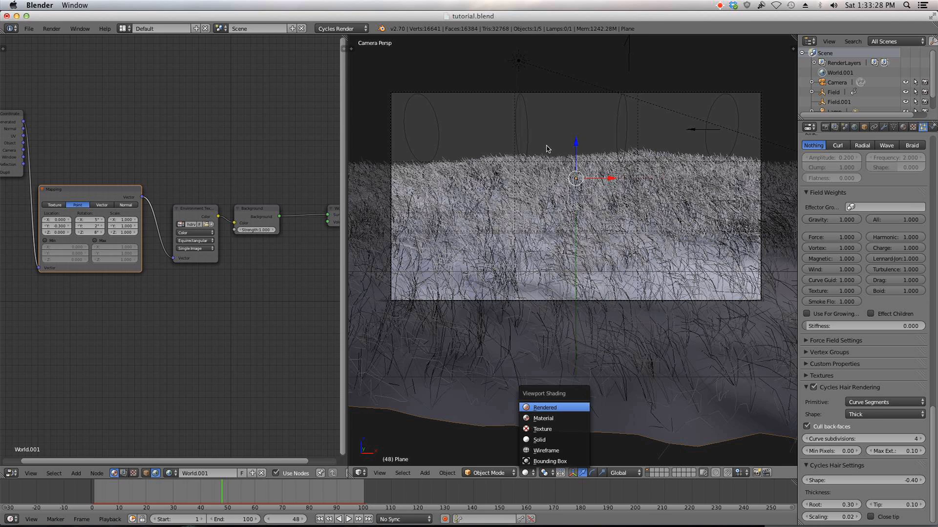
key(super+h)
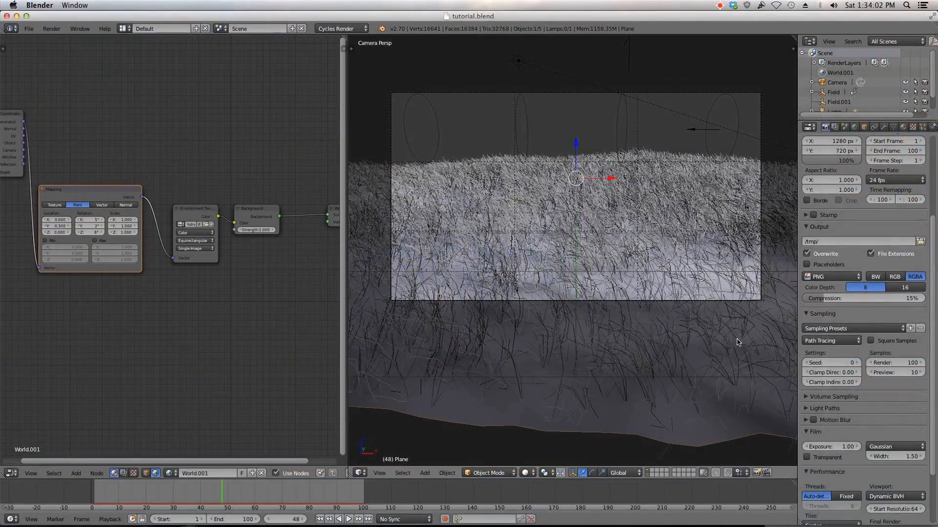
Step: Open the grass particle settings and set the Cycles hair rendering primitive to Line Segments
click(922, 127)
scroll(858, 265, down, 5)
scroll(857, 266, down, 15)
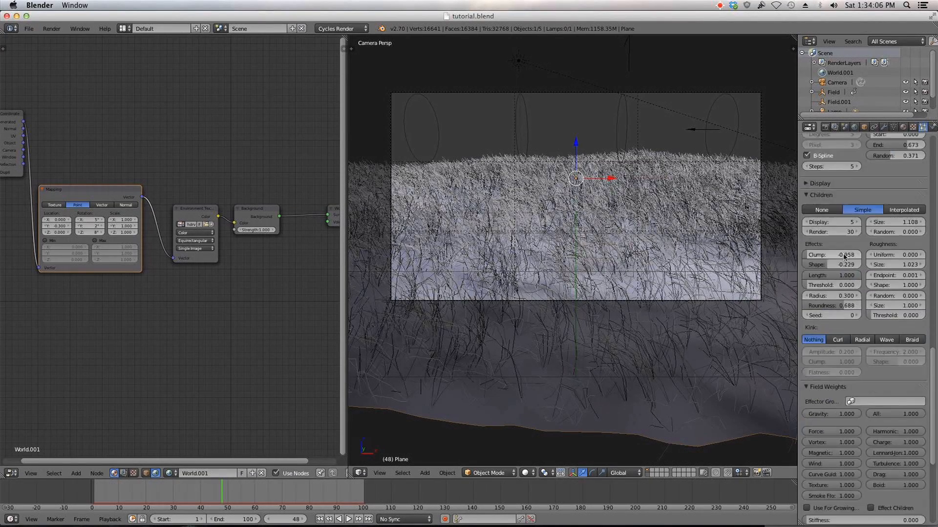
scroll(847, 259, down, 4)
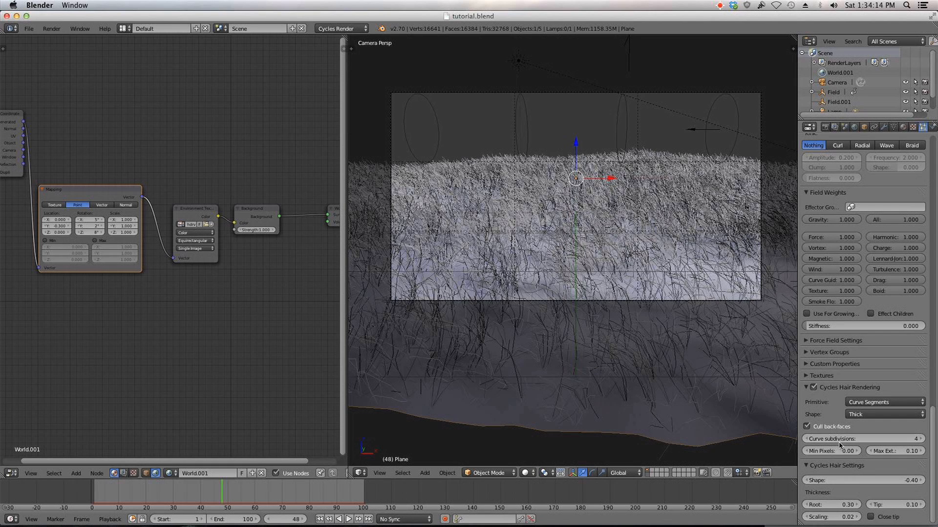
click(874, 403)
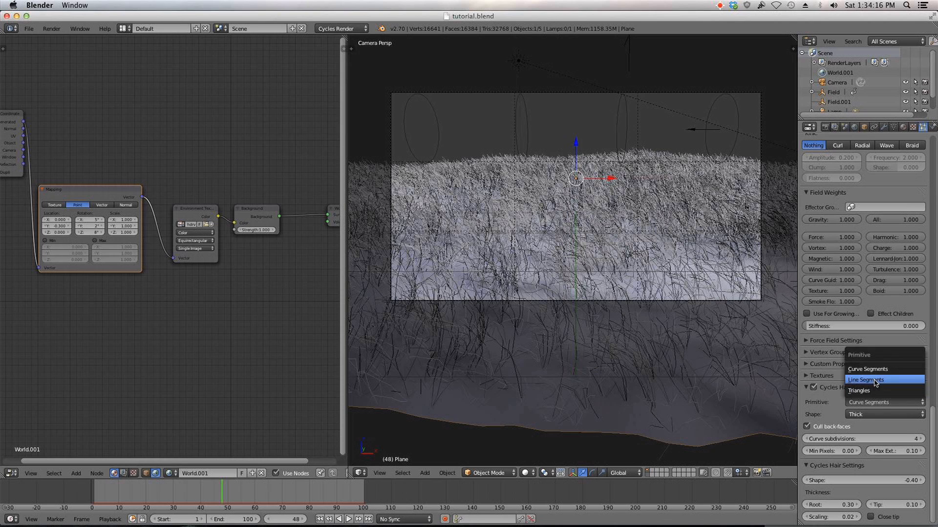
click(875, 381)
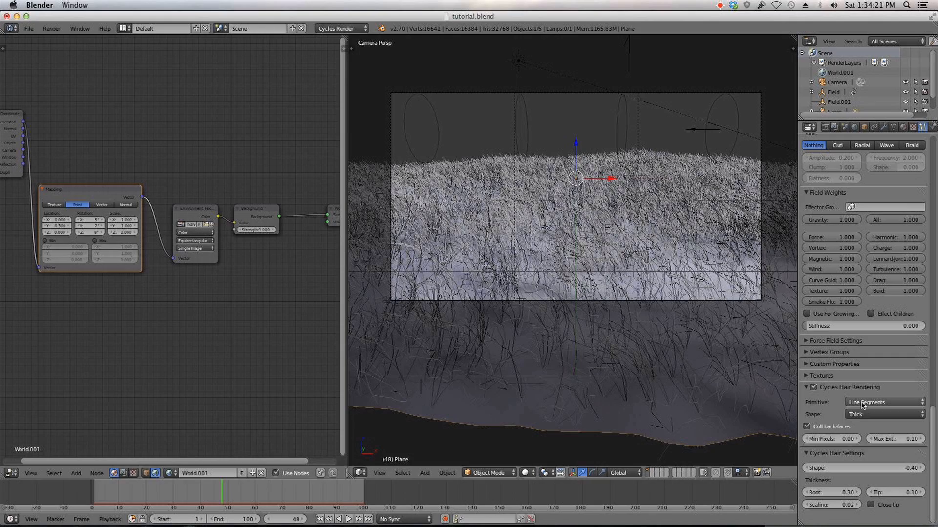
scroll(630, 285, up, 2)
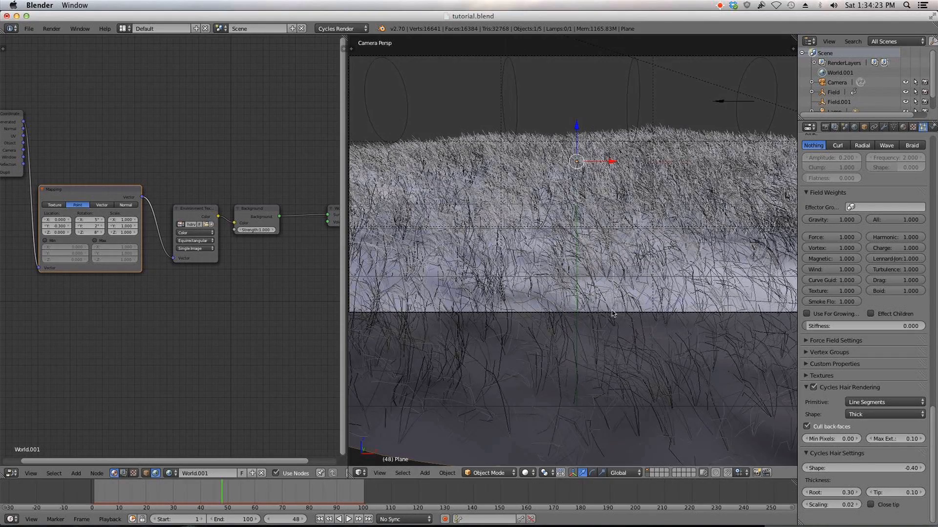
scroll(613, 314, up, 2)
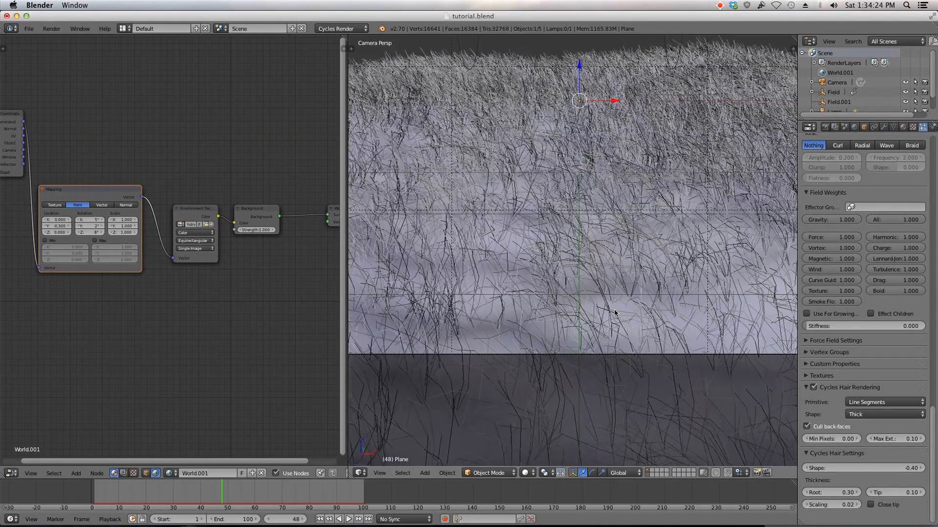
Step: Set the hair primitive back to Curve Segments and lower the curve subdivisions to 2
click(867, 404)
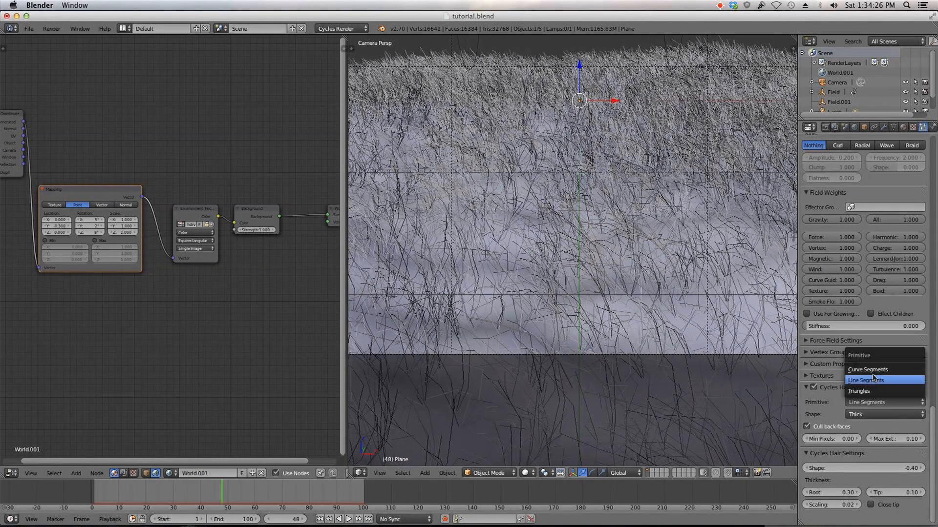
click(874, 367)
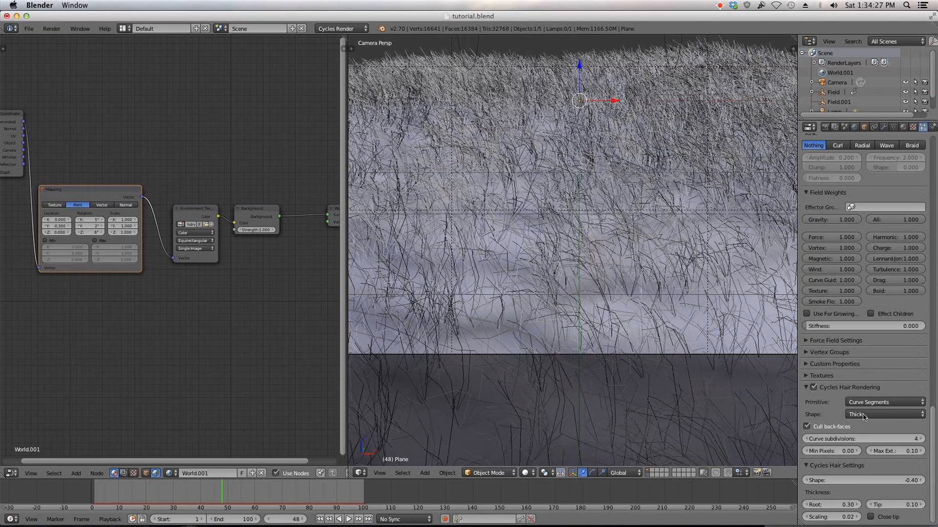
click(805, 438)
click(805, 439)
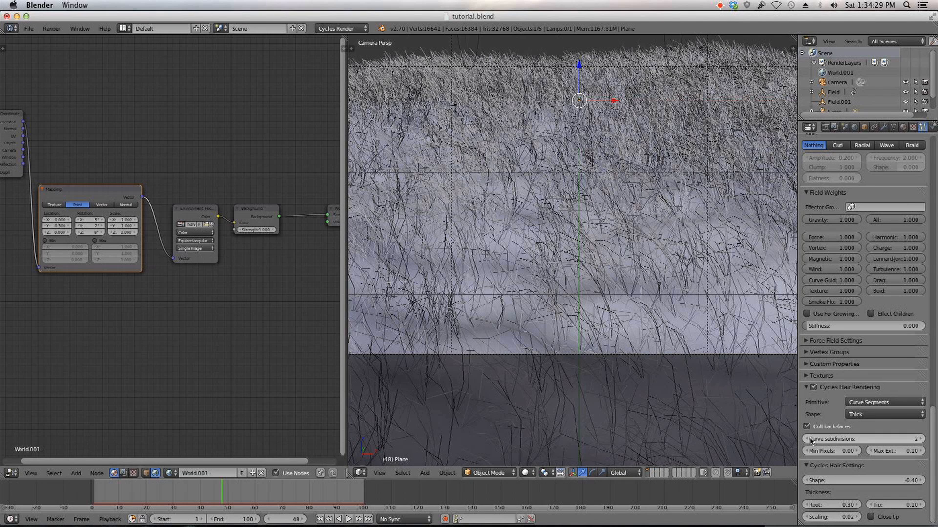
Step: Set the hair primitive to Line Segments and the hair thickness scaling to 0.005
click(874, 402)
click(874, 384)
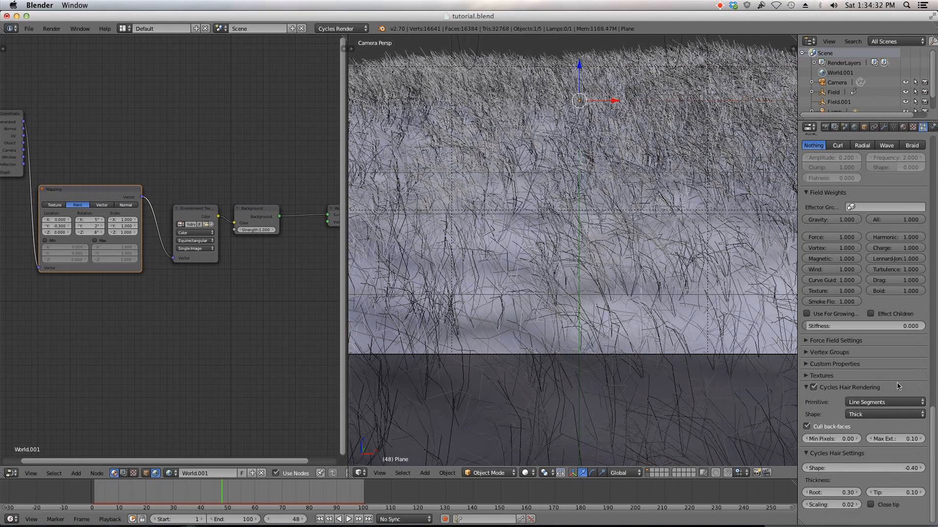
click(835, 505)
text(0.01)
key(BackSpace)
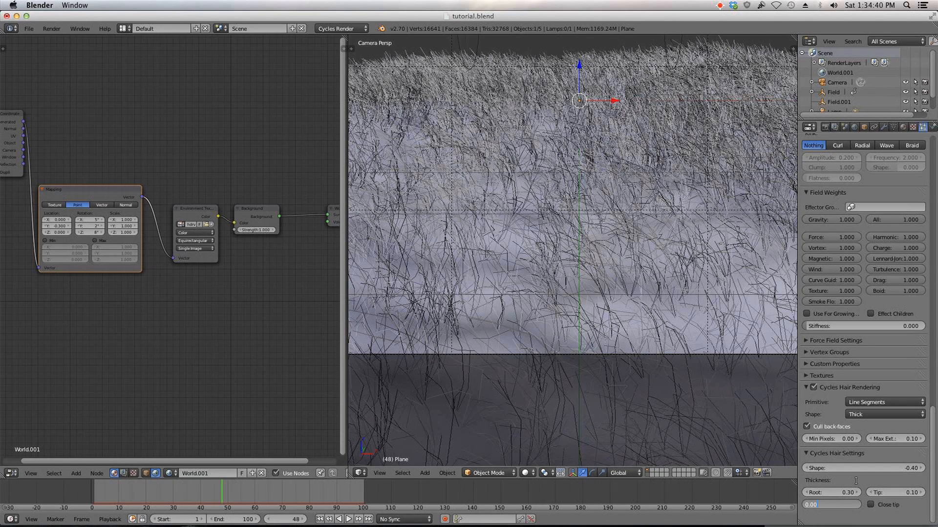
key(Return)
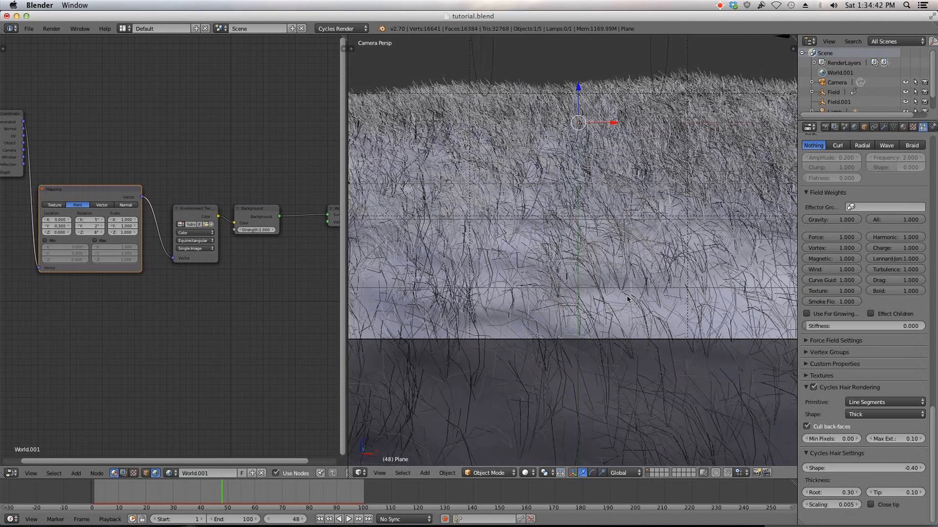
Step: Render the current frame and zoom and pan the render result
scroll(732, 317, down, 3)
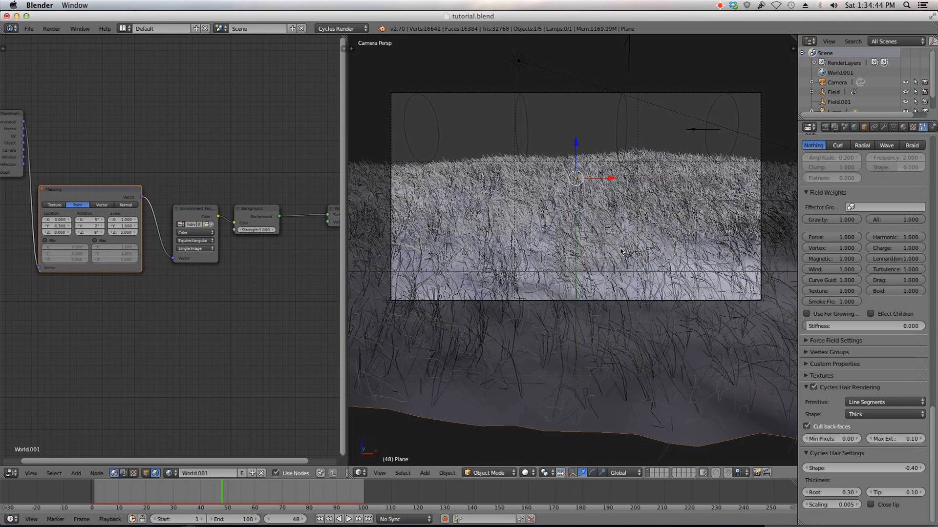
key(F12)
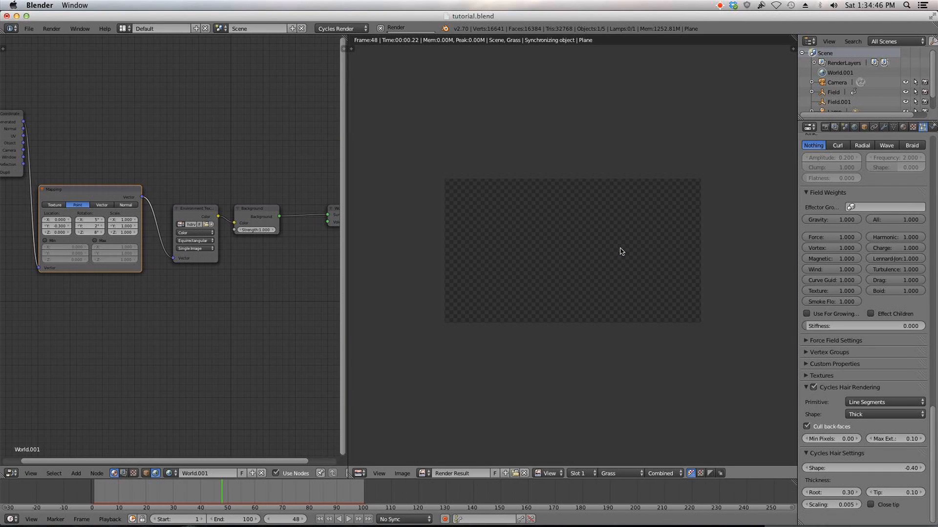
scroll(668, 251, up, 1)
middle_drag(668, 251, 666, 244)
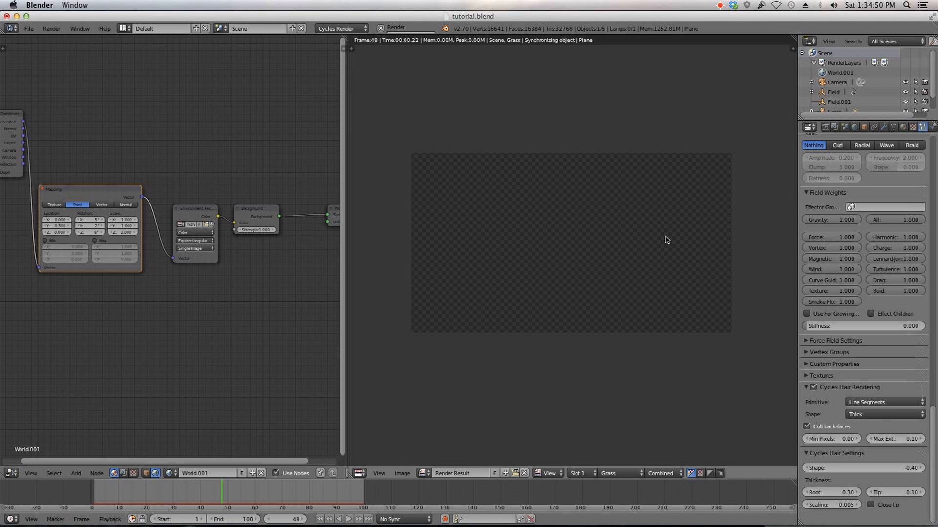
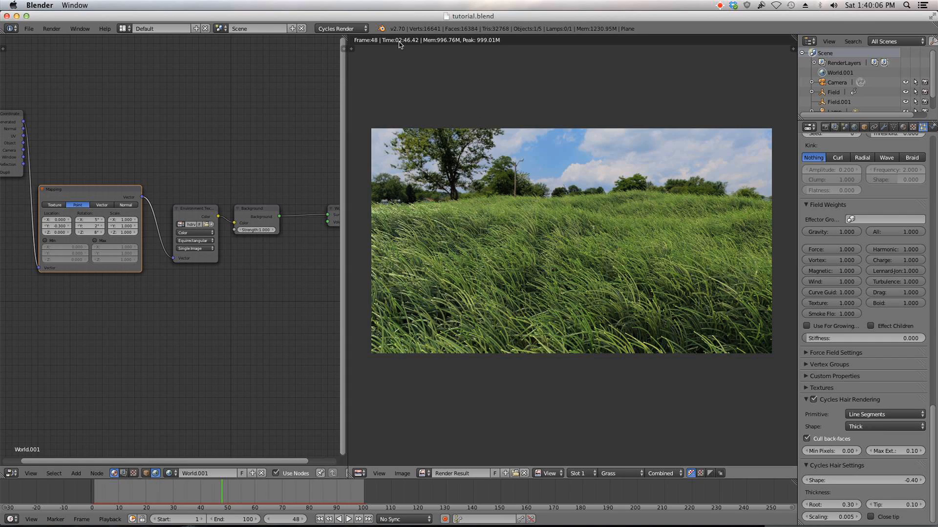
Step: Zoom and pan around the render result to inspect the grass closely
scroll(558, 230, up, 1)
scroll(562, 235, down, 1)
middle_drag(570, 247, 582, 208)
scroll(539, 218, up, 1)
scroll(604, 217, down, 1)
scroll(596, 249, up, 2)
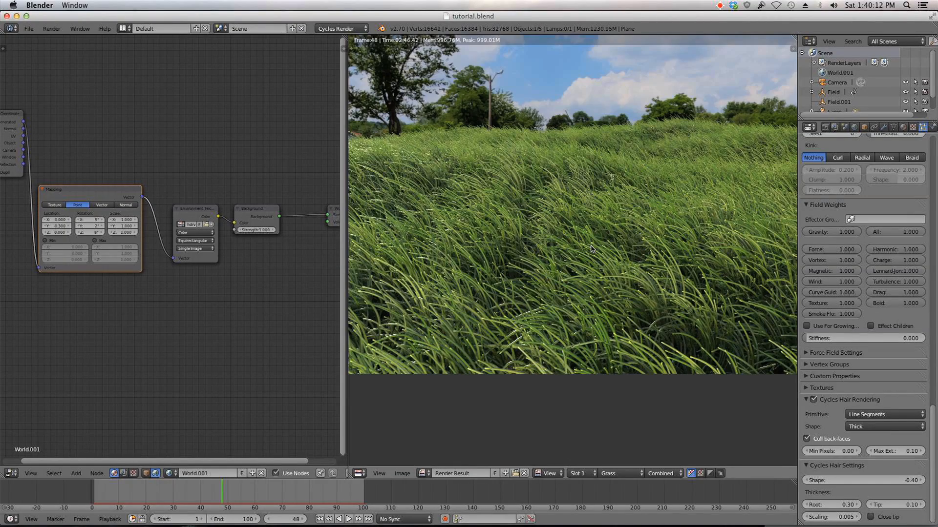
scroll(592, 243, up, 2)
scroll(536, 340, down, 4)
scroll(528, 341, down, 1)
scroll(550, 307, up, 1)
scroll(550, 307, up, 1)
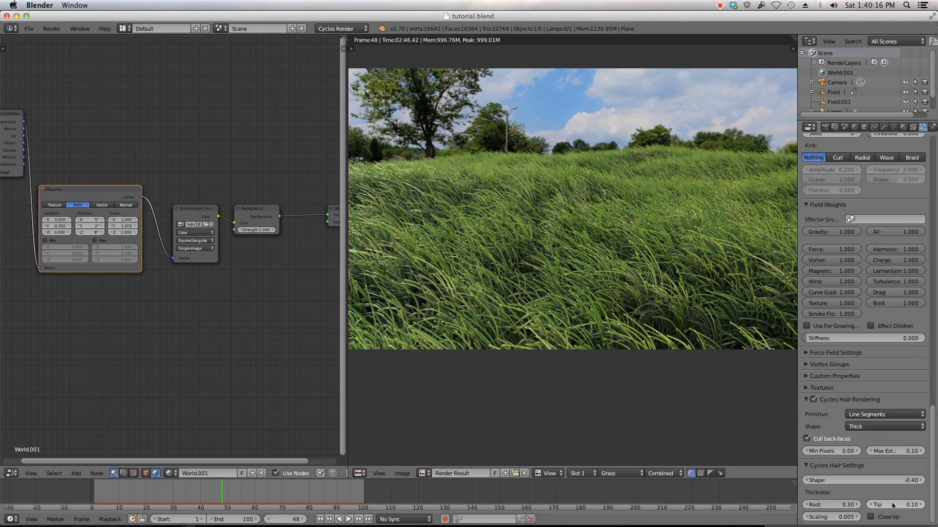
Step: Set the Cycles hair thickness scaling to 0.004 and the hair shape to -0.50
click(842, 517)
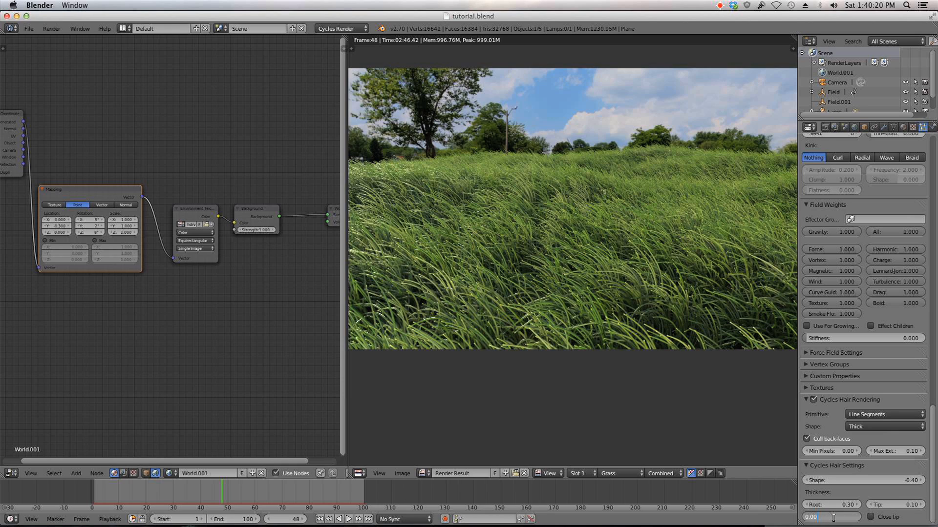
key(Return)
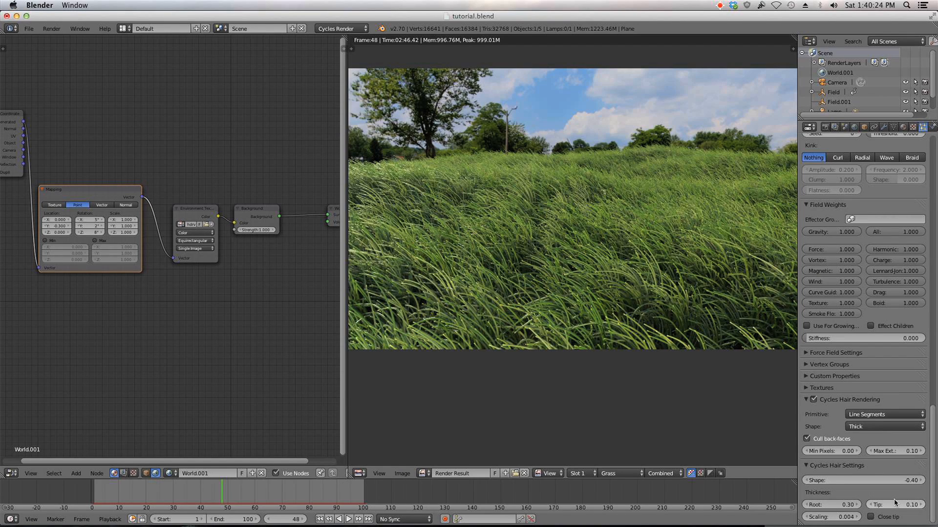
click(890, 478)
text(-0.5)
key(Return)
Step: Set the hair tip thickness to 0.08
click(896, 505)
text(0.1)
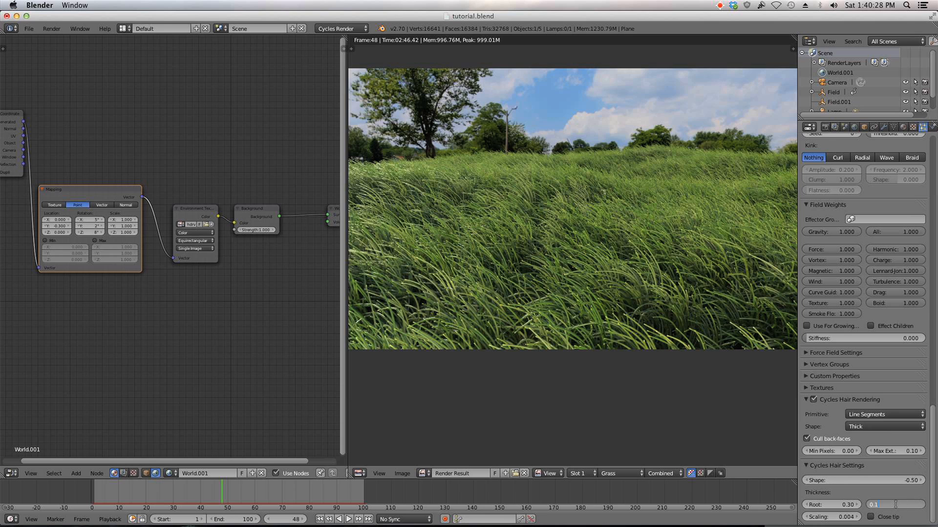
key(Return)
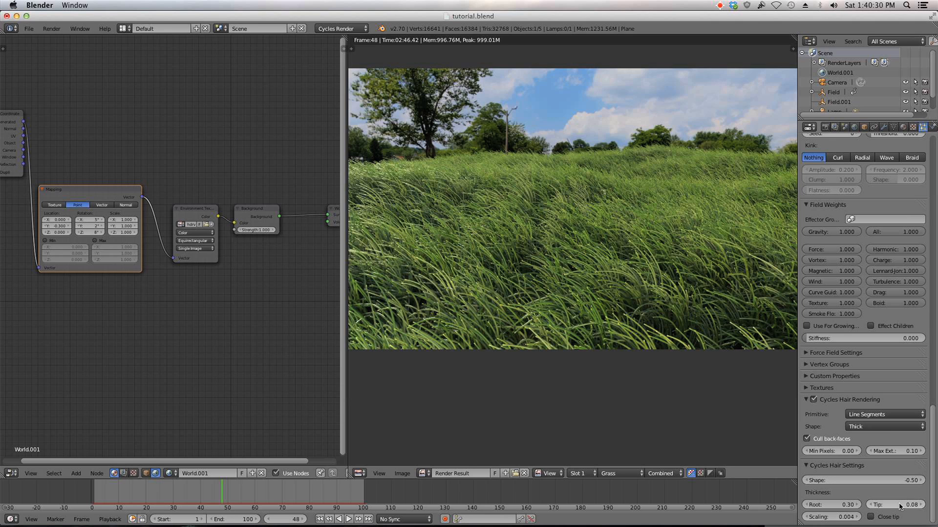
scroll(617, 244, down, 3)
scroll(617, 244, up, 2)
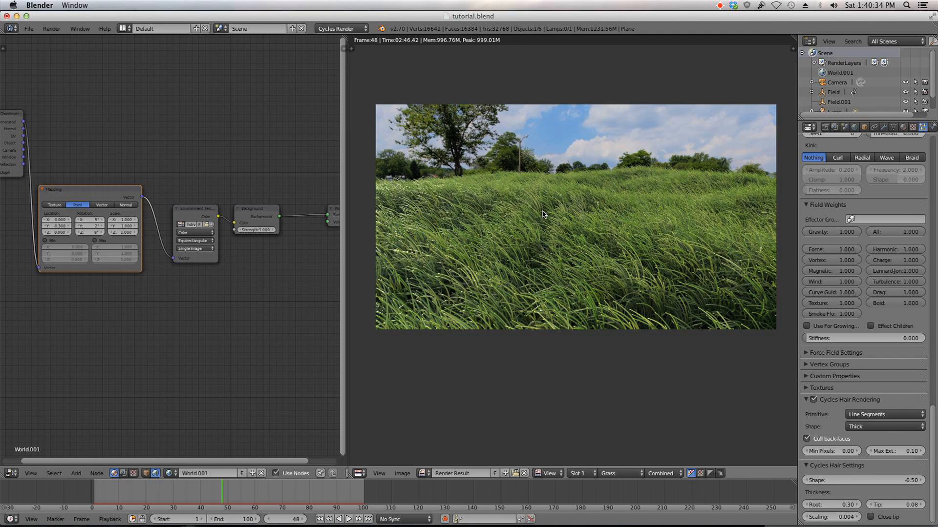
click(126, 28)
click(152, 65)
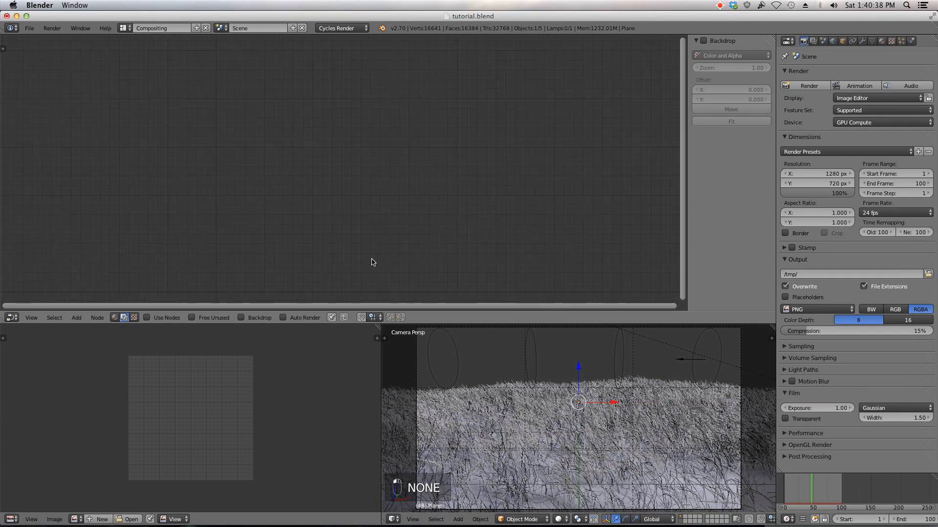
click(125, 28)
click(140, 73)
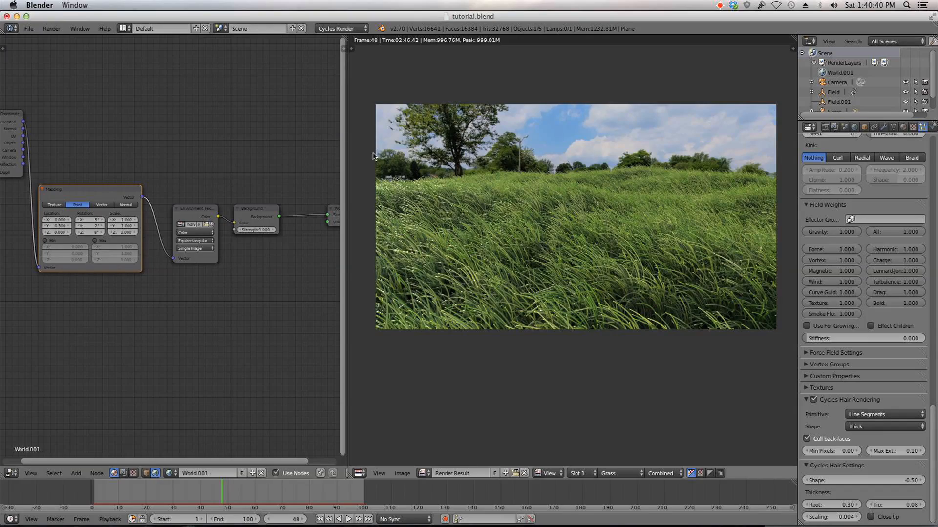
Step: Return to the 3D viewport, select the camera and enable its Limits and Mist display options
key(Escape)
middle_drag(568, 224, 478, 250)
right_click(491, 249)
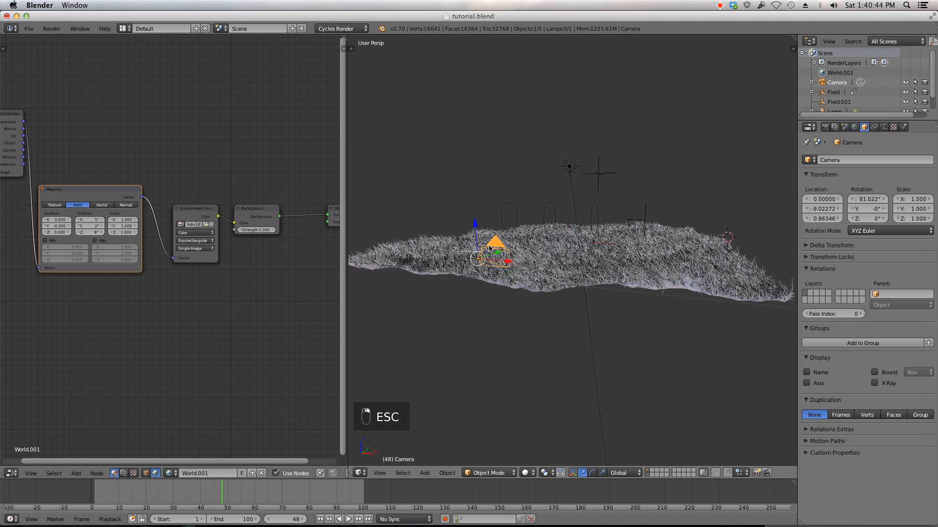
middle_drag(594, 244, 481, 247)
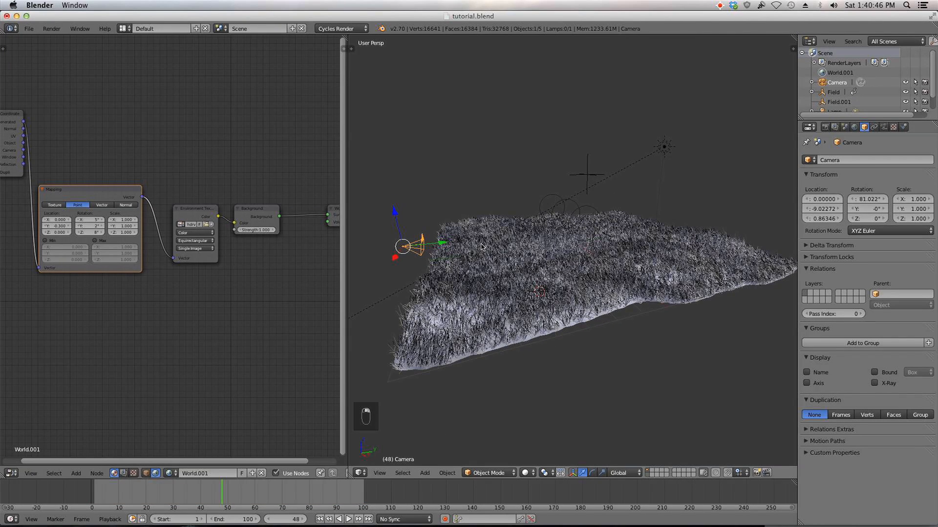
click(883, 127)
click(811, 325)
click(814, 336)
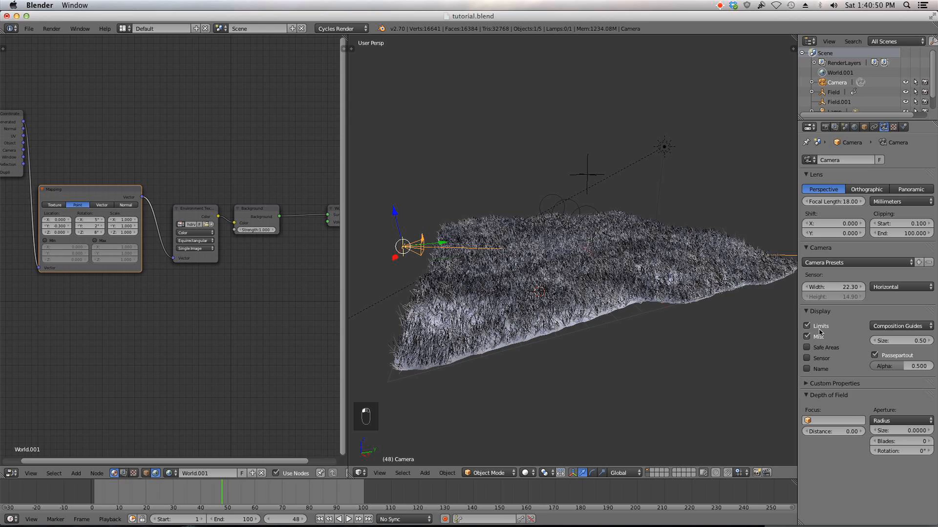
Step: Set the camera's depth of field focus distance to about 2.25
scroll(464, 298, up, 2)
key(shift+Return)
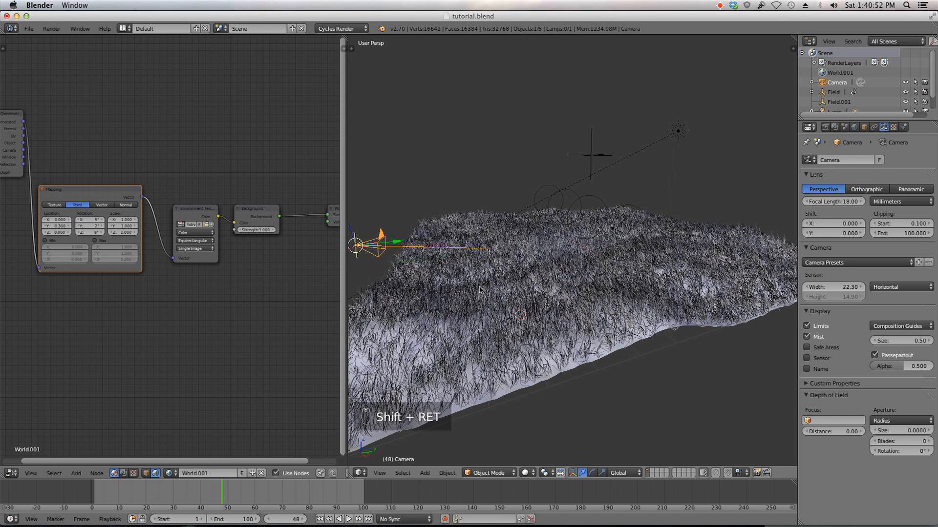
middle_drag(482, 289, 541, 270)
scroll(540, 269, up, 4)
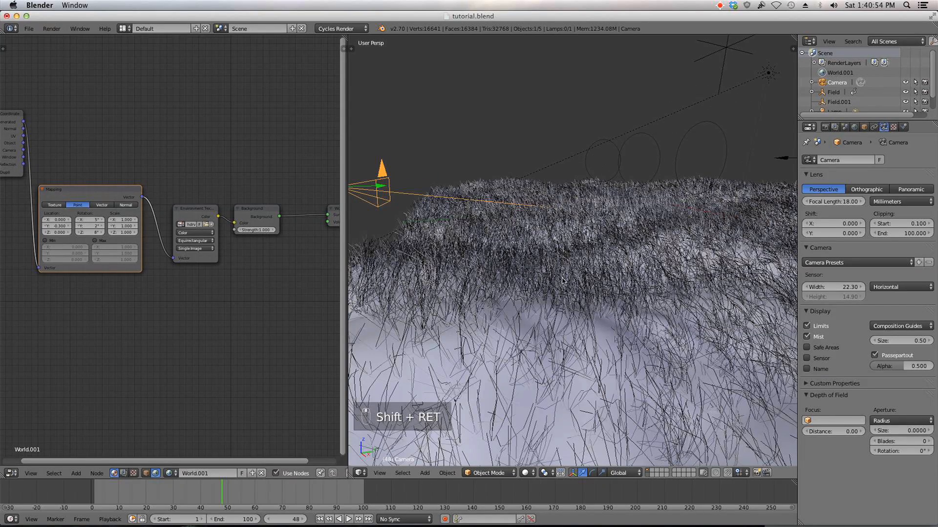
click(827, 431)
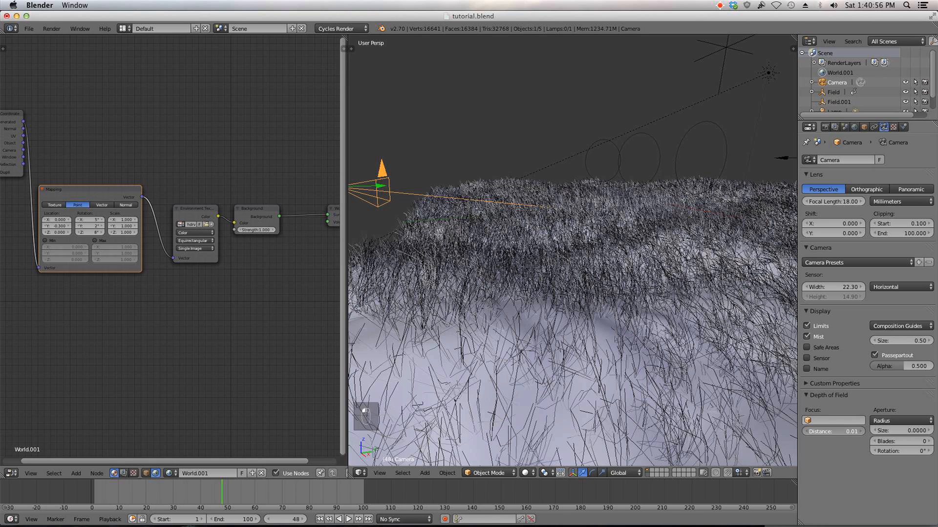
drag(827, 431, 876, 432)
mouse_move(544, 295)
middle_down()
mouse_move(562, 296)
mouse_move(560, 281)
middle_up()
drag(835, 432, 870, 431)
middle_drag(410, 274, 435, 248)
scroll(408, 241, down, 5)
scroll(408, 249, up, 5)
scroll(434, 245, down, 6)
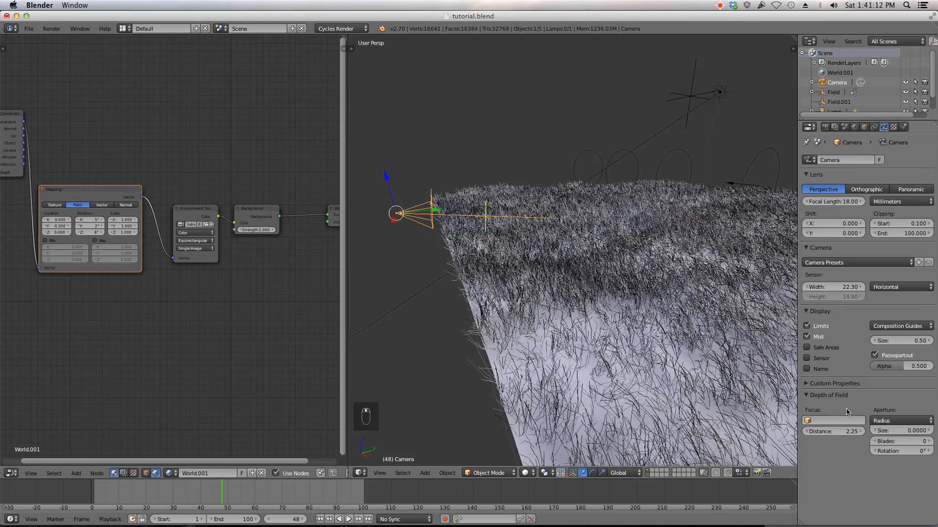
Step: Switch the depth of field aperture type to F-stop with number 2.0
click(891, 421)
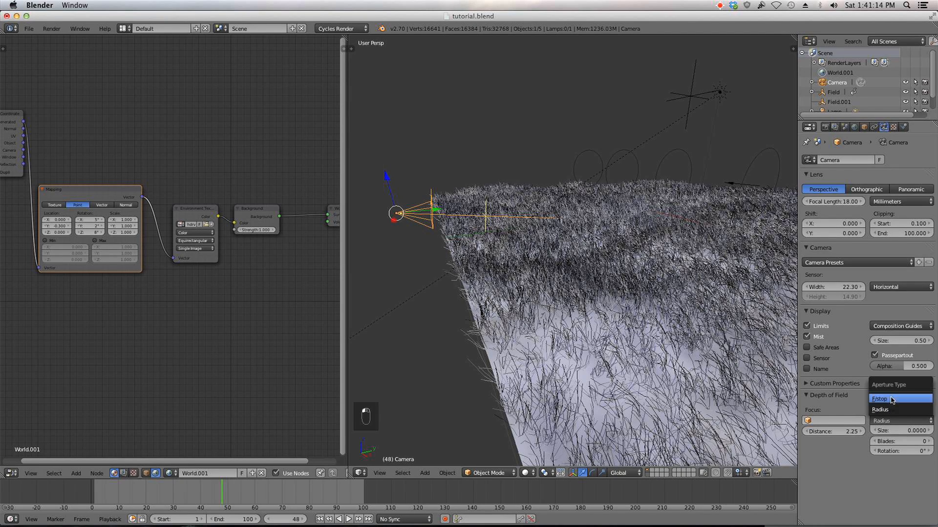
click(890, 399)
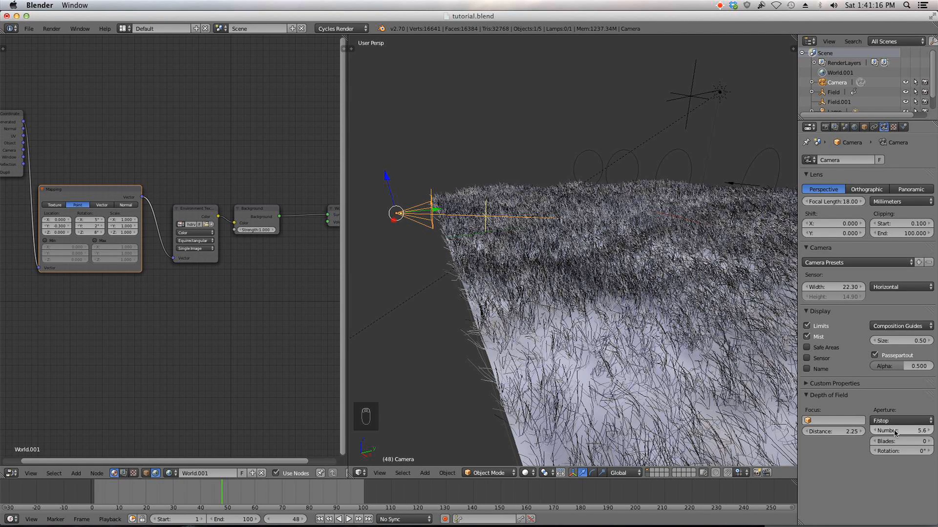
click(902, 431)
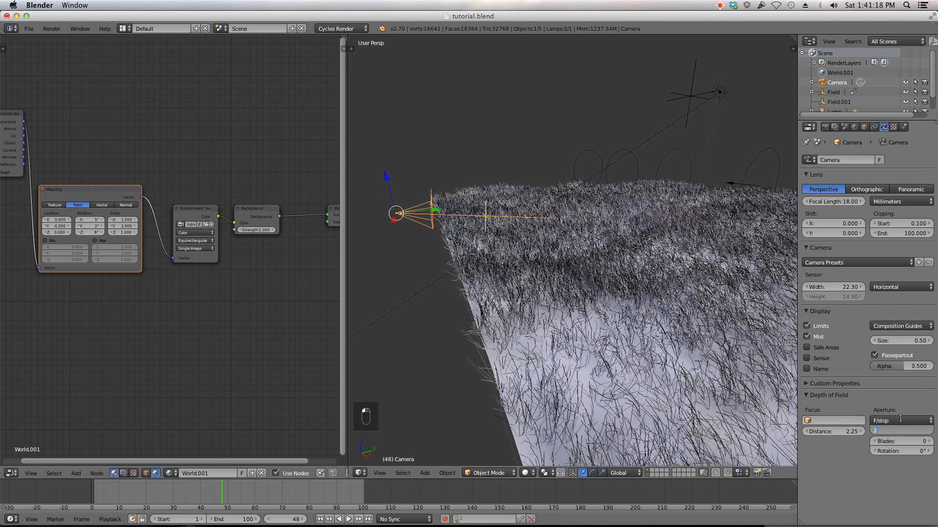
key(Return)
Step: Set the aperture blades to 9 and the aperture rotation to 15°
click(900, 441)
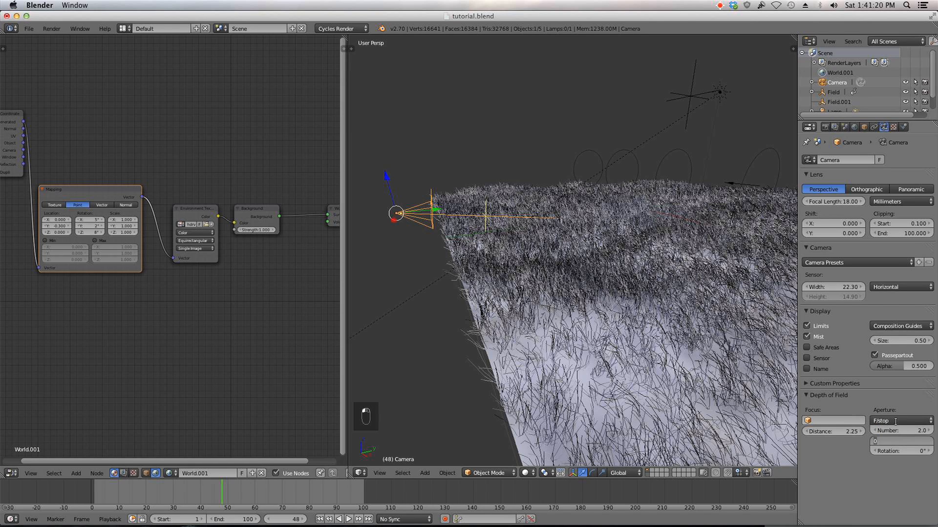
key(Return)
click(894, 451)
text(15)
key(Return)
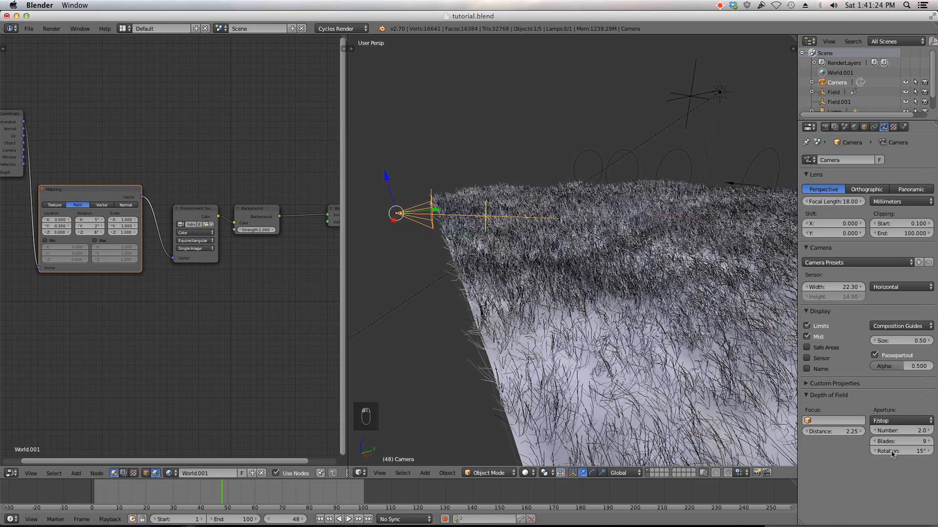
Step: Open the passes settings of the Grass render layer
middle_drag(481, 199, 467, 201)
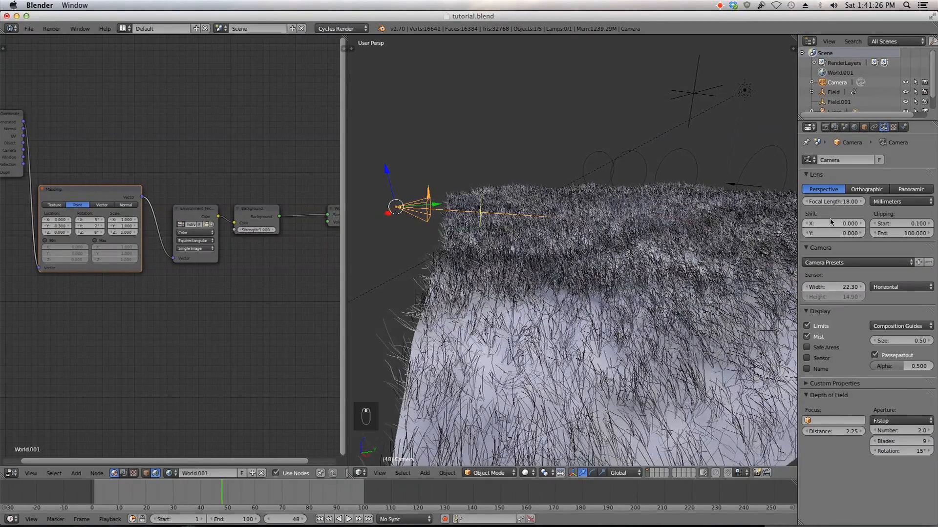
click(854, 128)
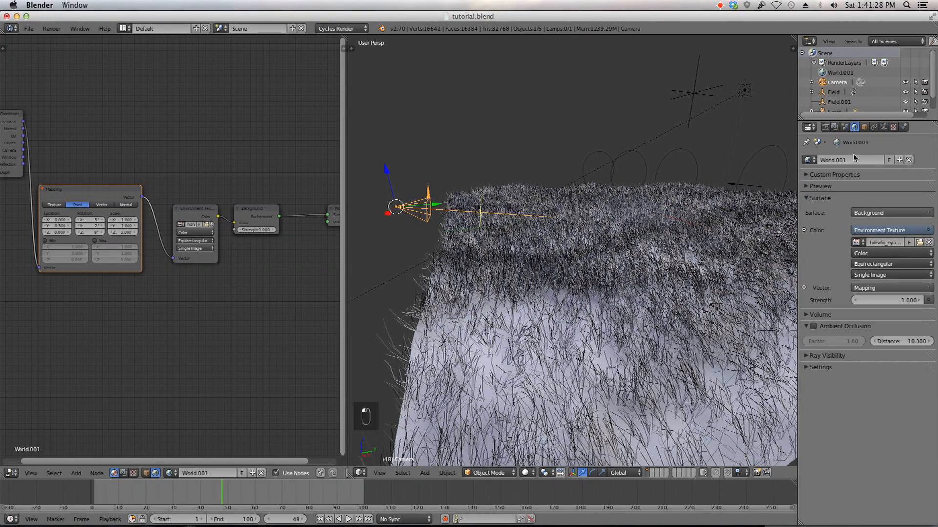
click(819, 368)
click(823, 367)
click(824, 127)
click(835, 127)
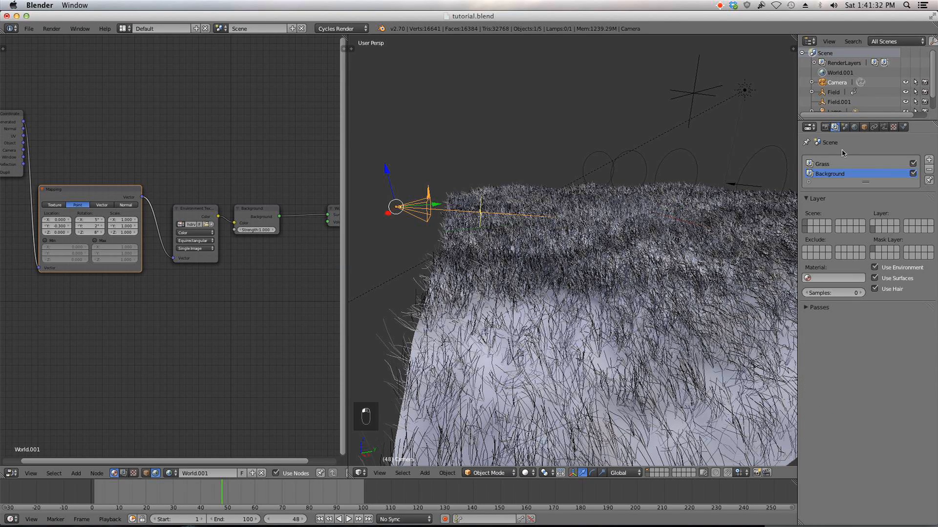
click(821, 307)
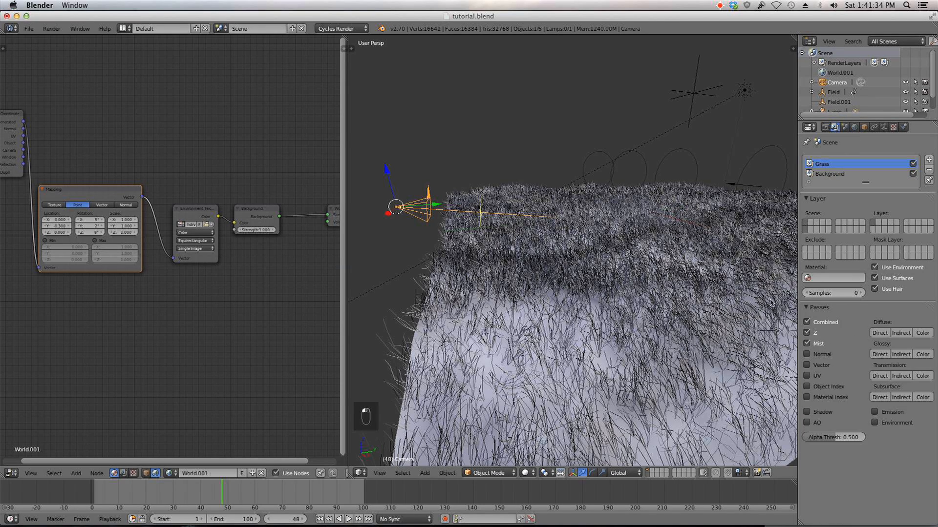
Step: Expand the world's Mist Pass settings and set the mist start to 2
click(845, 127)
click(855, 127)
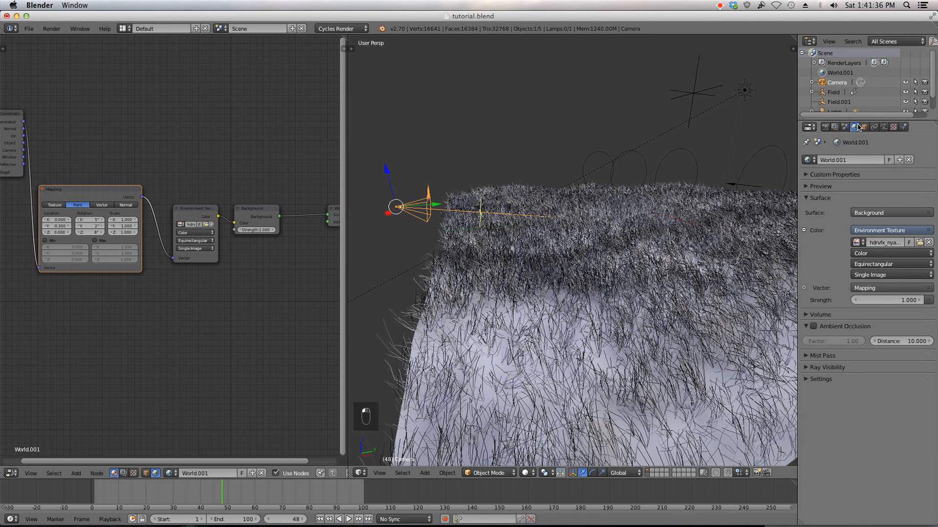
scroll(600, 226, down, 3)
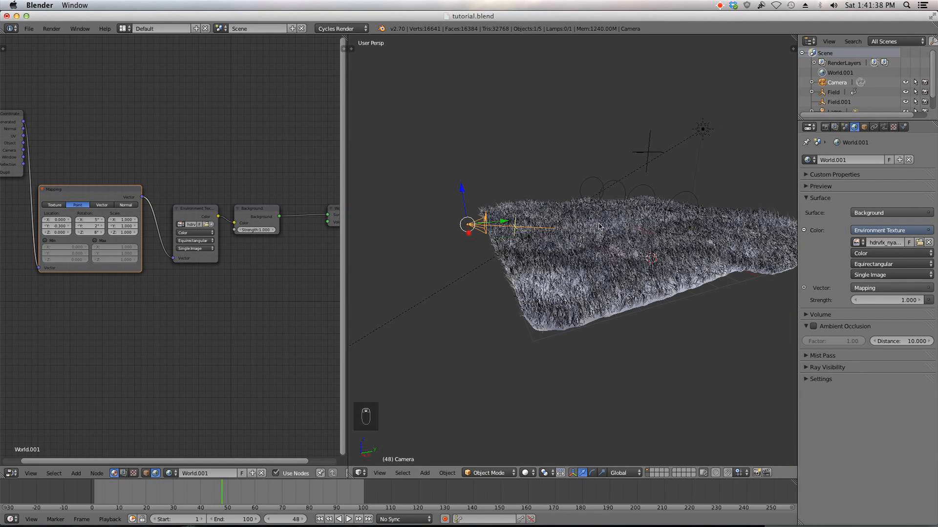
click(828, 357)
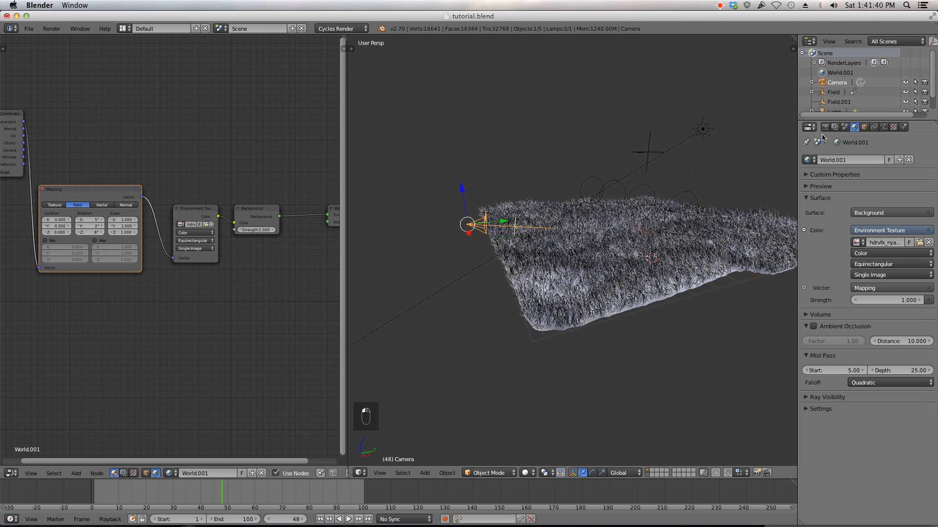
scroll(584, 182, down, 2)
middle_drag(584, 182, 564, 179)
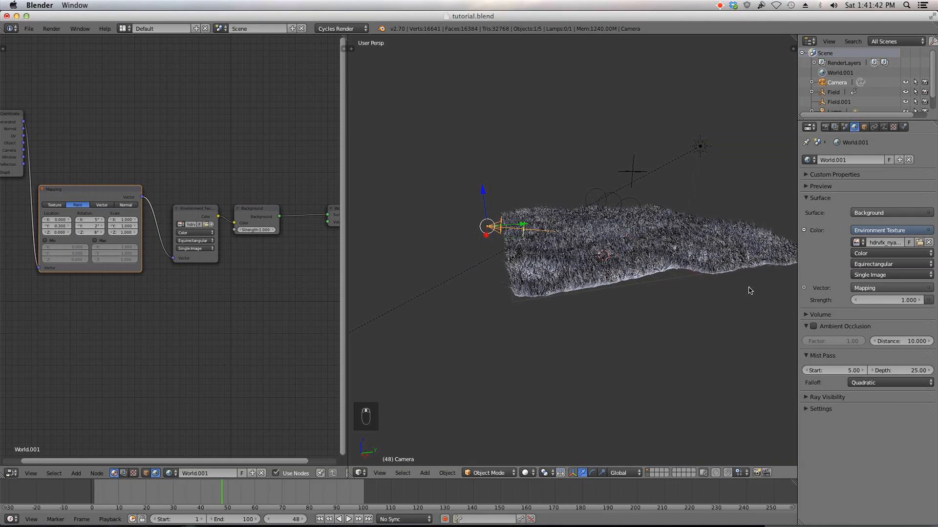
middle_drag(636, 246, 606, 228)
scroll(606, 228, down, 3)
key(KP_3)
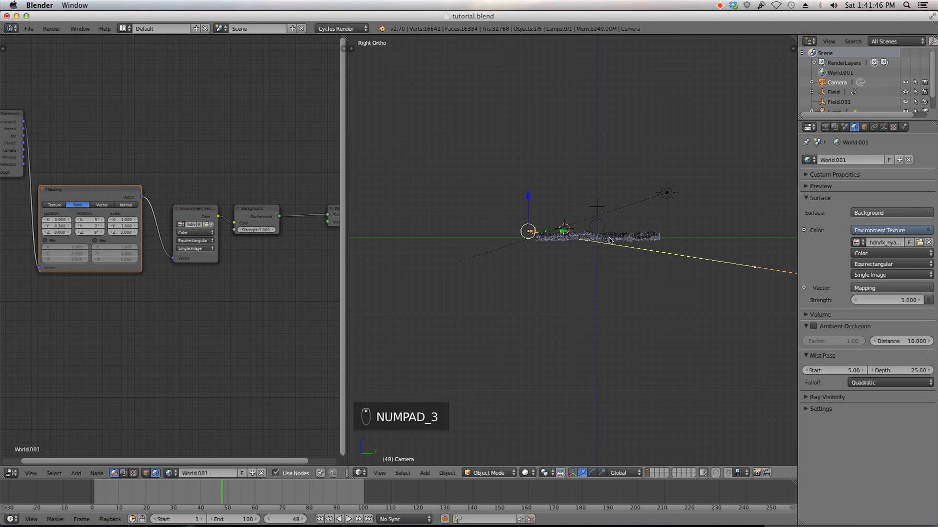
scroll(609, 239, up, 6)
scroll(579, 227, up, 1)
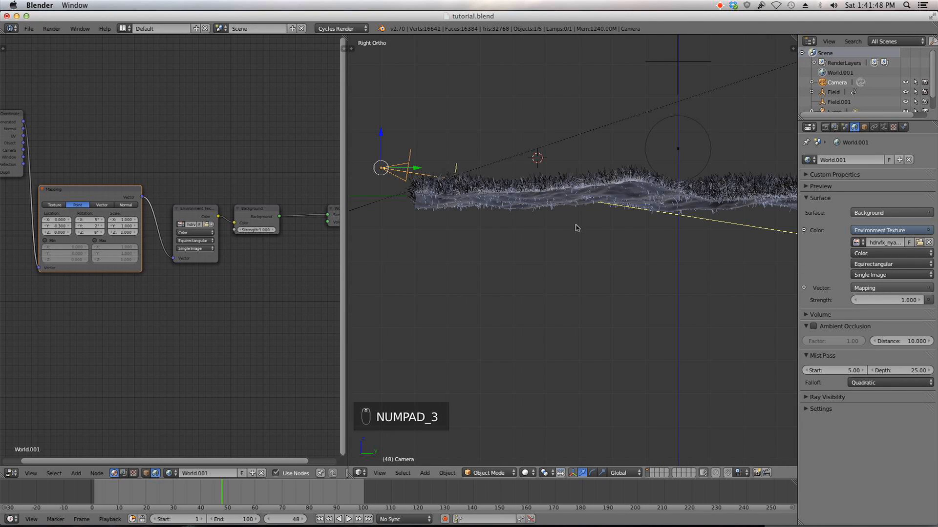
key(z)
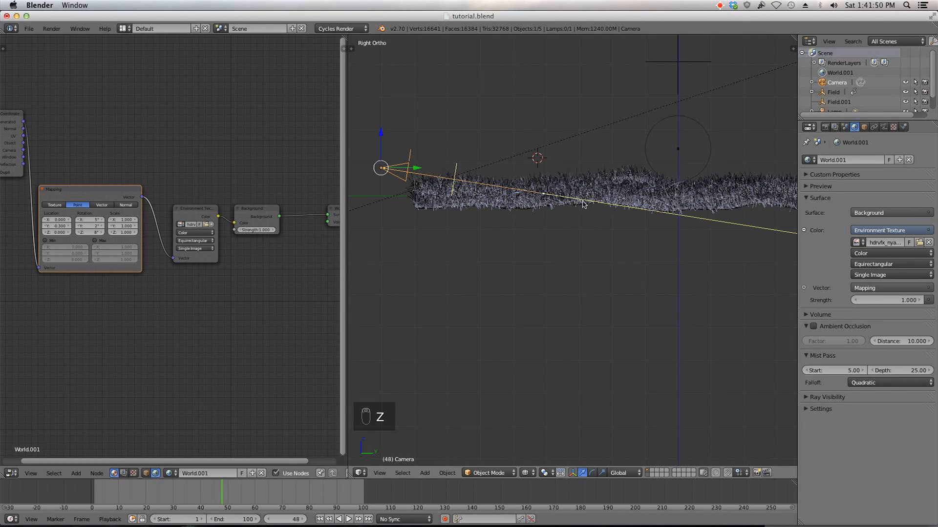
scroll(583, 204, down, 6)
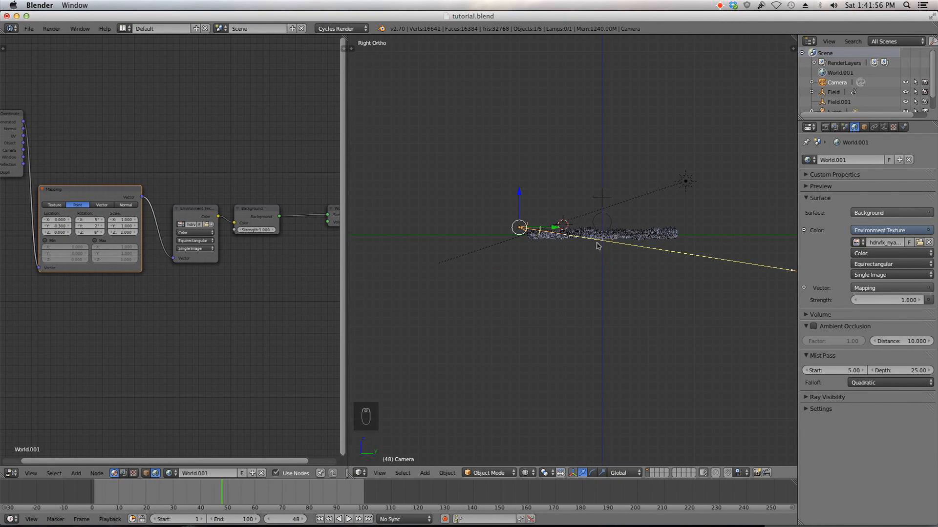
scroll(602, 248, up, 2)
click(833, 370)
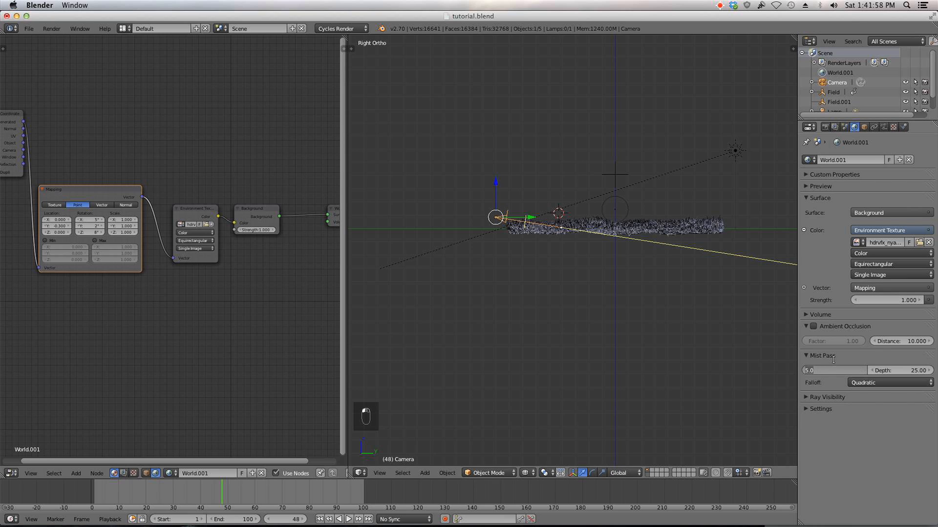
text(2)
key(Return)
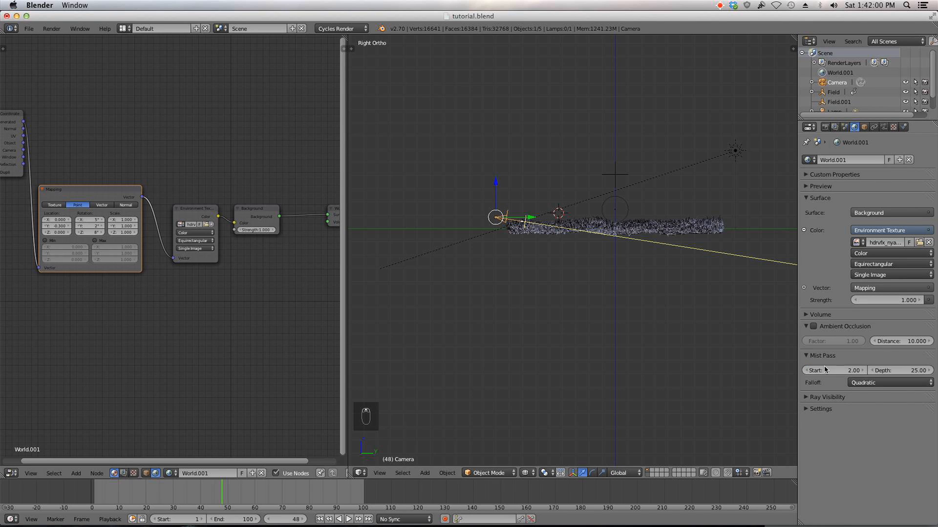
Step: Set the world's mist pass depth to 15.60
scroll(648, 292, up, 2)
scroll(667, 268, down, 2)
shift+middle_drag(661, 264, 571, 239)
drag(904, 373, 900, 372)
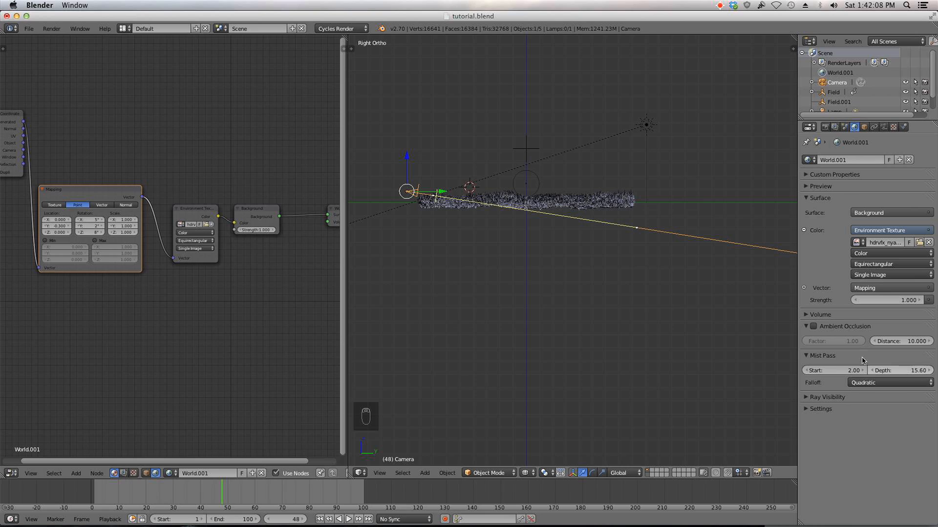
Step: Switch to the camera view and render the frame
middle_drag(552, 251, 568, 196)
key(KP_0)
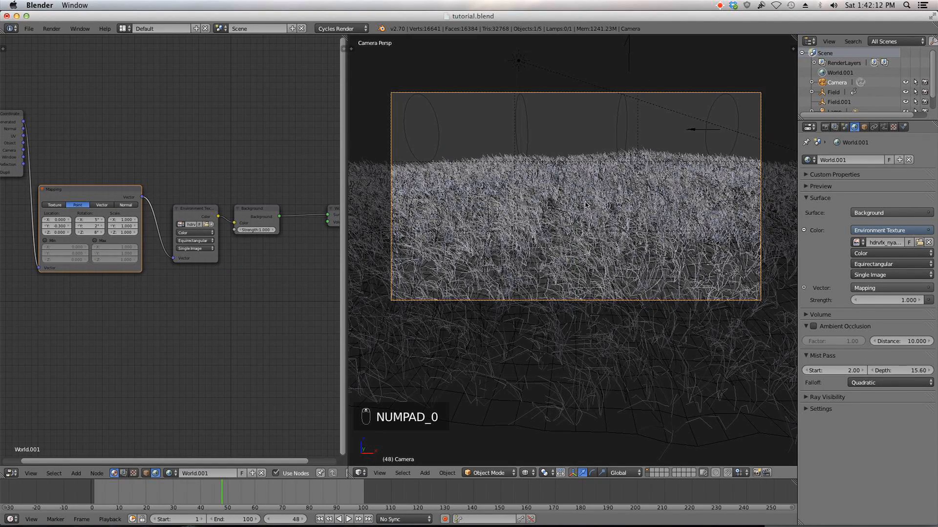
key(z)
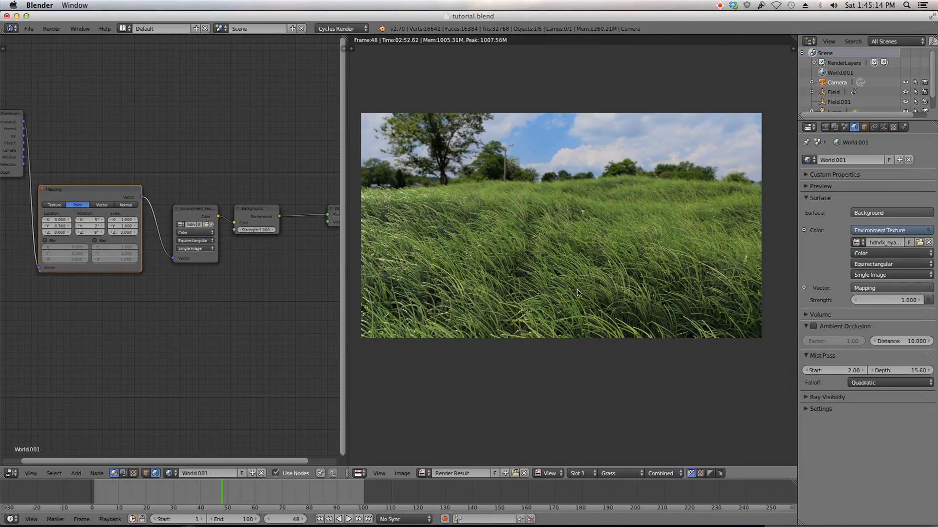
Step: Examine the rendered image up close
middle_drag(653, 249, 626, 277)
scroll(630, 245, up, 3)
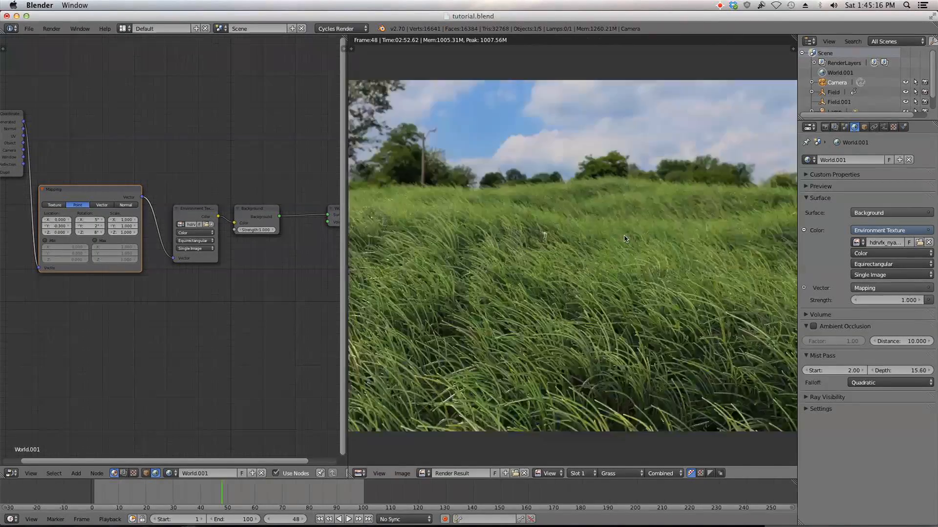
middle_drag(642, 181, 614, 208)
scroll(640, 152, up, 2)
scroll(635, 164, down, 4)
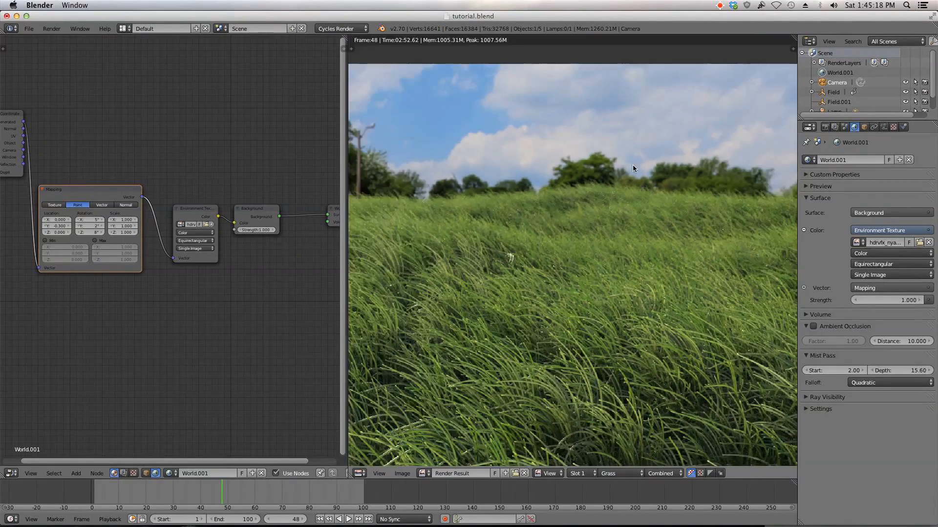
scroll(579, 190, down, 1)
scroll(578, 190, down, 2)
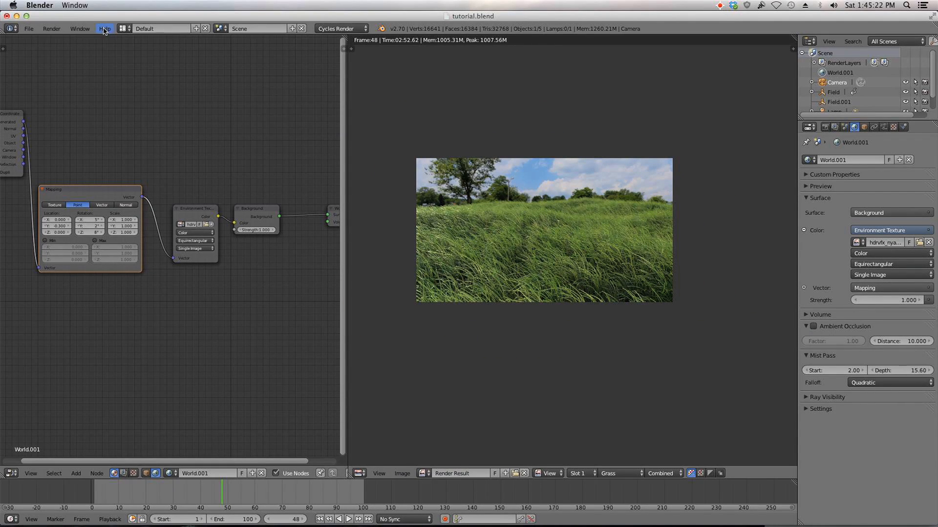
Step: Switch to the Compositing layout and enable Use Nodes and Backdrop in the node editor
click(123, 29)
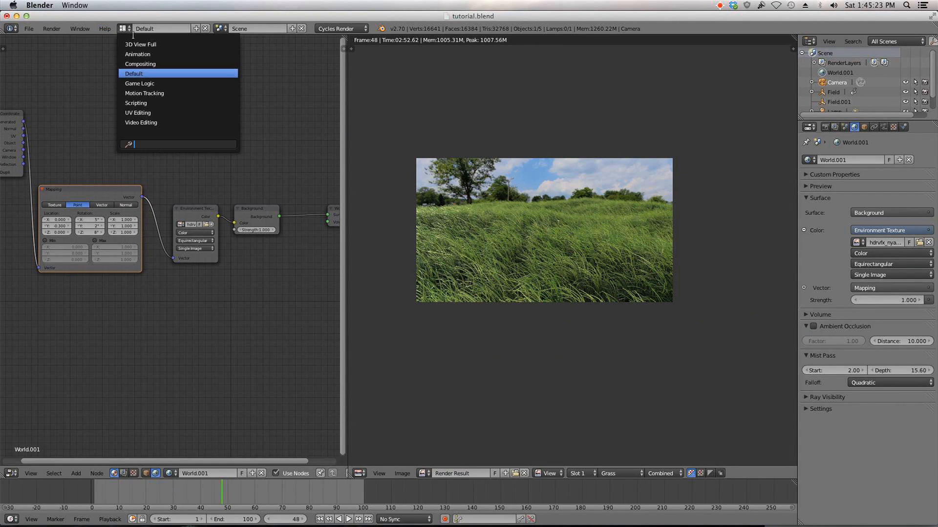
click(172, 65)
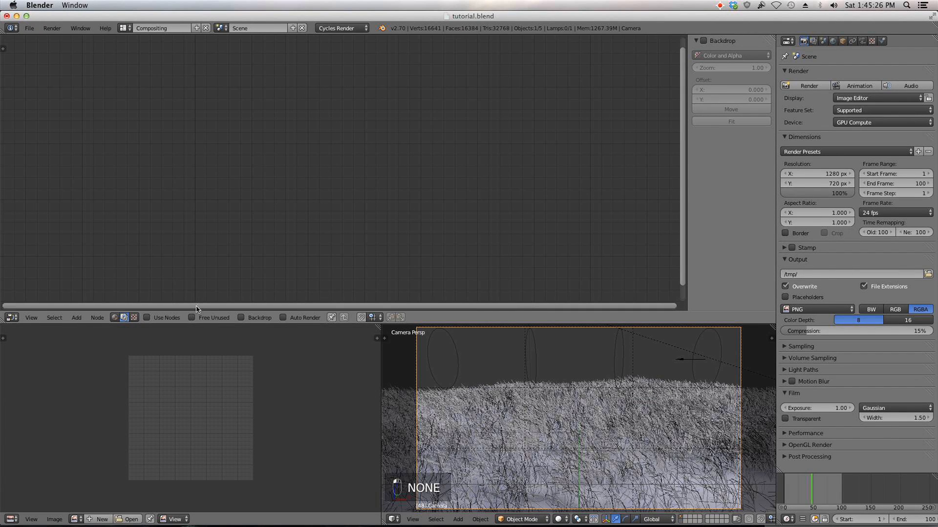
click(165, 318)
click(260, 320)
scroll(320, 244, down, 4)
Step: Spread out the Render Layers and Composite nodes and hide the sidebar
middle_drag(322, 245, 370, 264)
drag(304, 141, 127, 101)
drag(443, 154, 691, 118)
key(n)
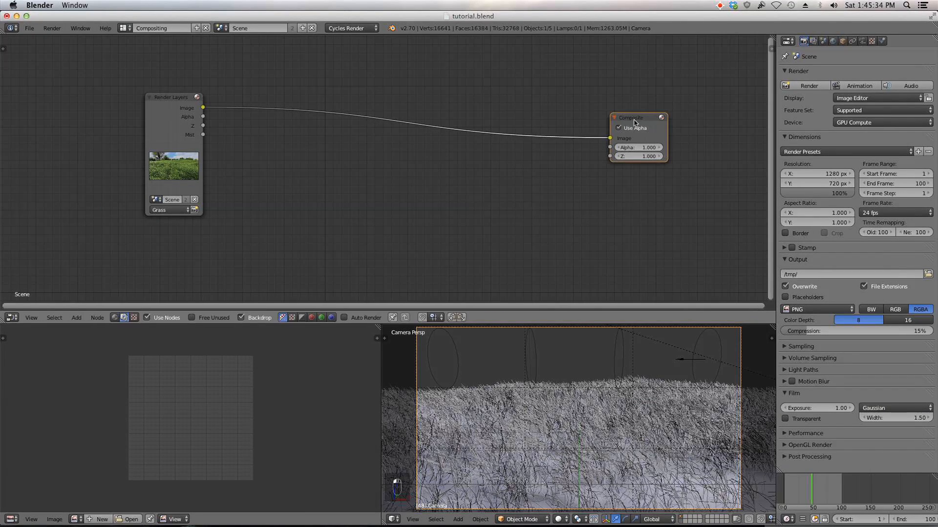
Step: Add a Viewer node fed by the Render Layers image output
key(shift+a)
ctrl+shift+click(188, 107)
drag(280, 96, 656, 59)
key(shift+a)
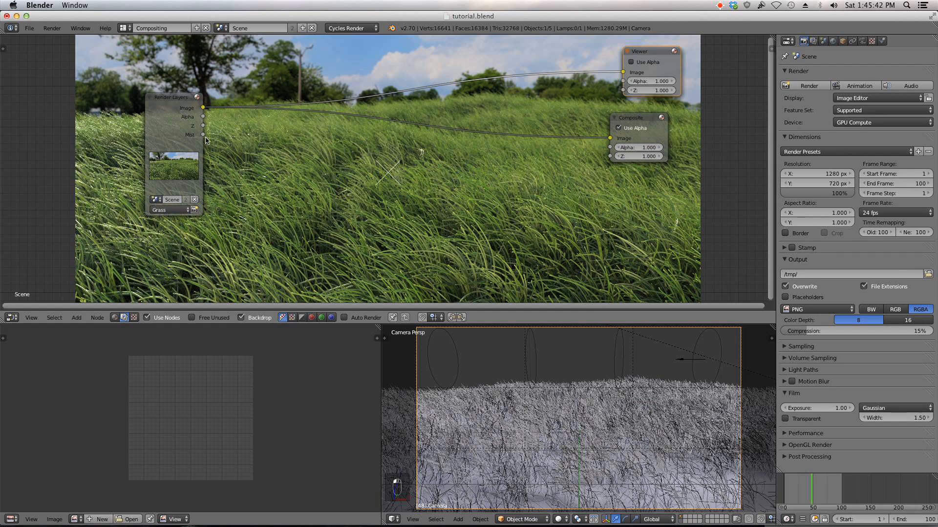
Step: Insert a Color Mix node on the link between Render Layers and the Viewer and reposition it
key(shift+a)
mouse_move(305, 192)
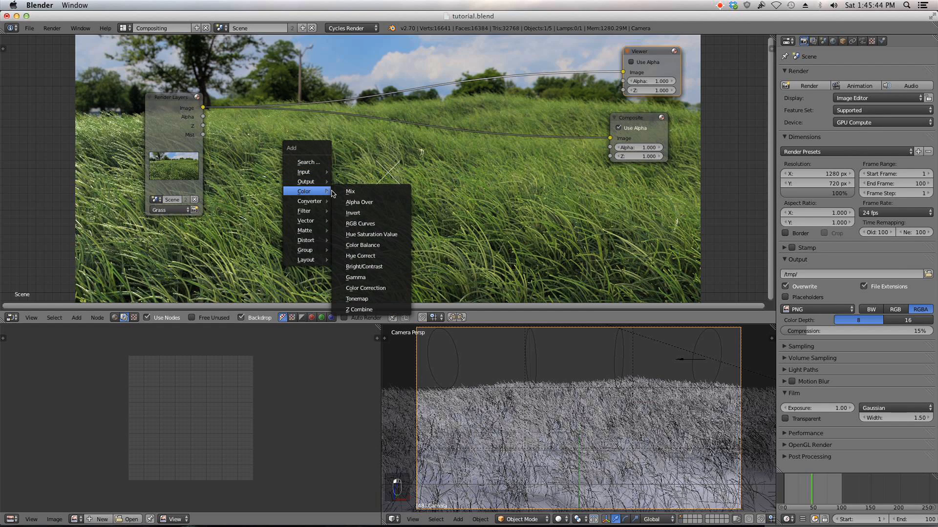
click(350, 191)
click(513, 68)
key(Home)
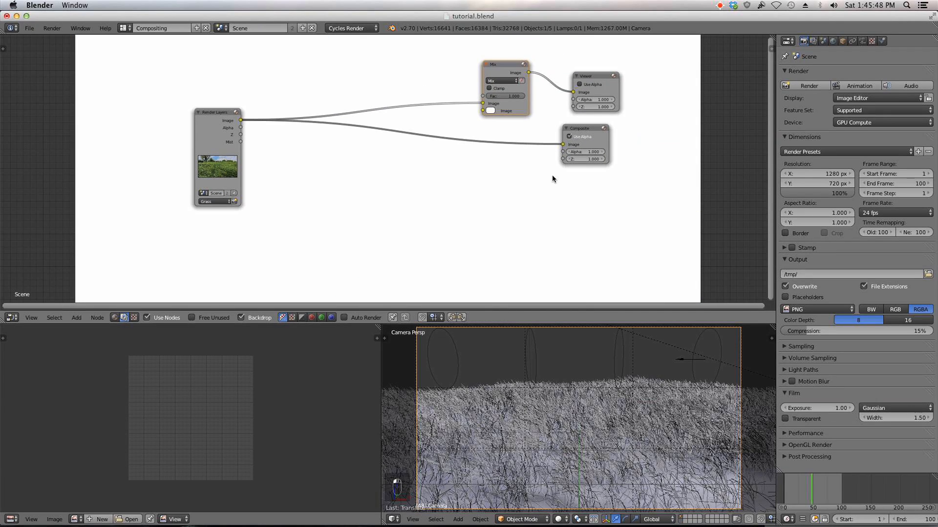
key(g)
click(359, 238)
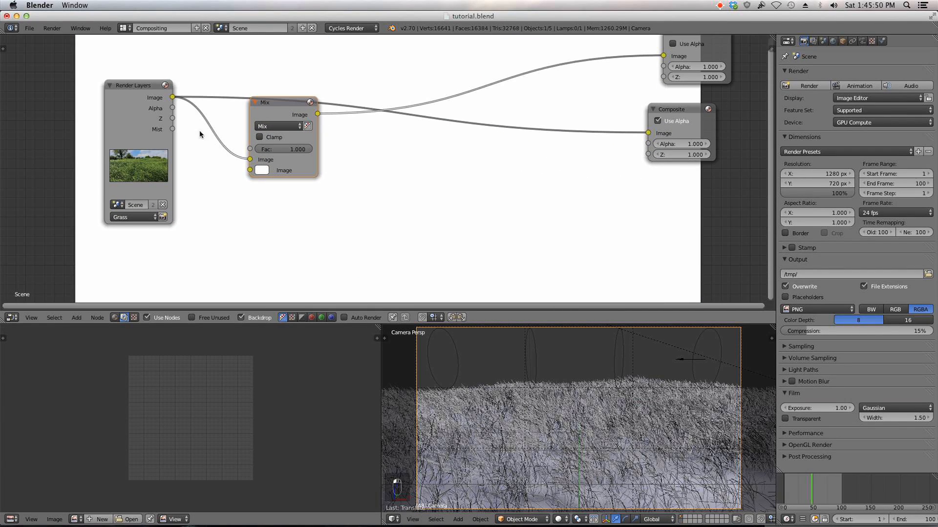
Step: Connect the Mist pass to the Mix factor and set the Mix node's second color to a pale blue
drag(173, 129, 250, 149)
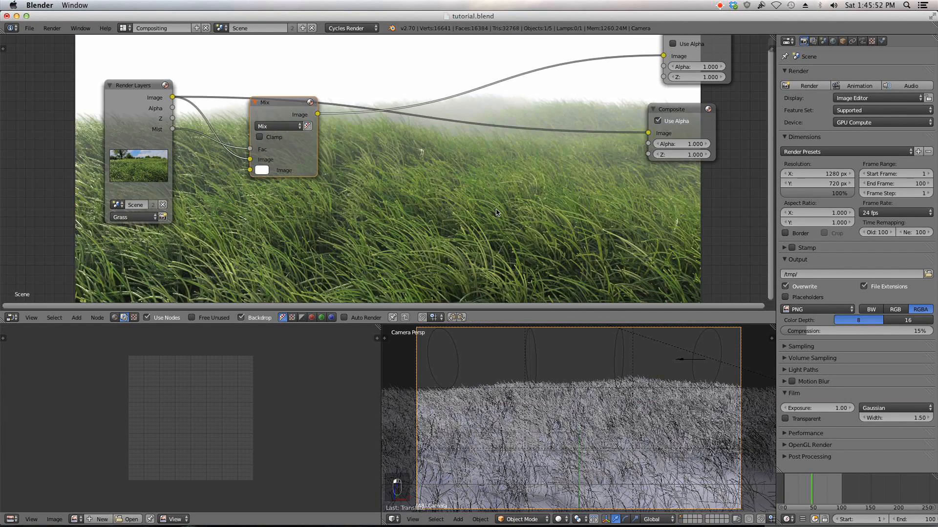
scroll(450, 169, down, 1)
scroll(501, 122, down, 4)
middle_drag(474, 141, 479, 183)
scroll(365, 184, up, 4)
click(235, 190)
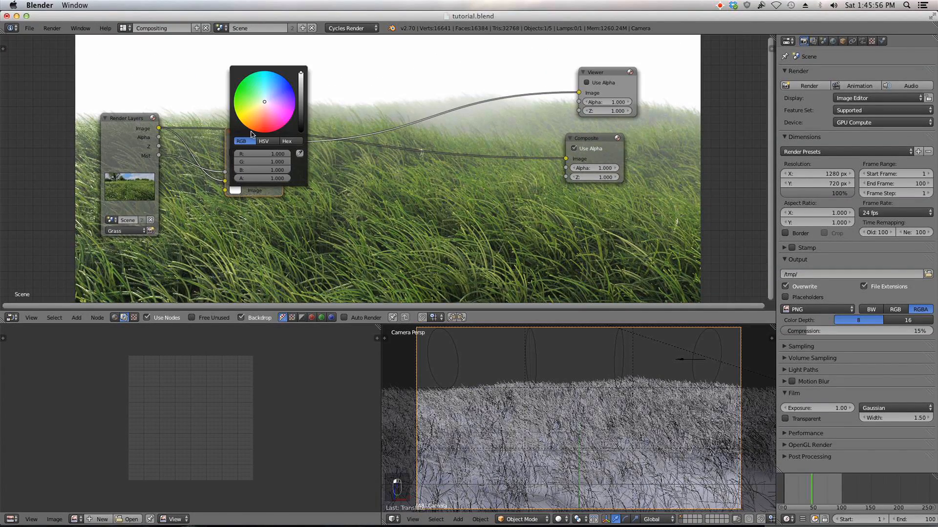
drag(273, 96, 270, 96)
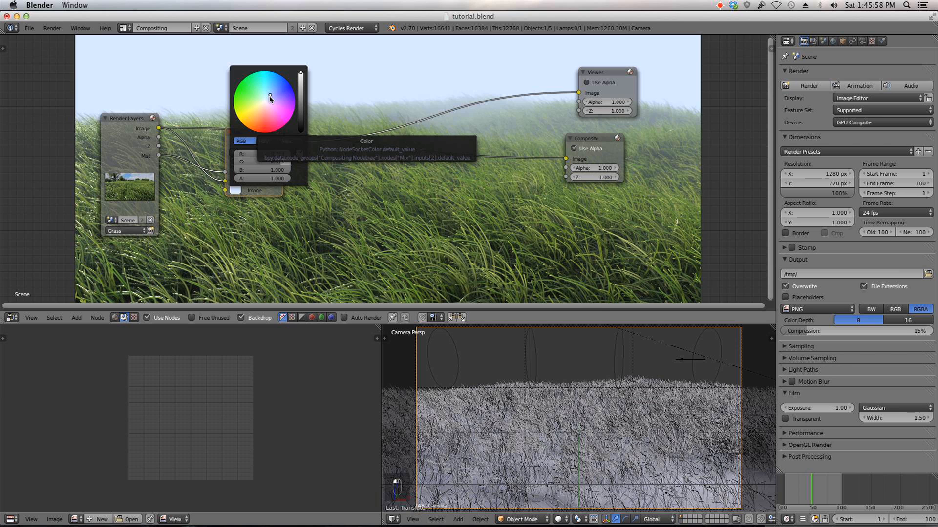
drag(263, 135, 261, 155)
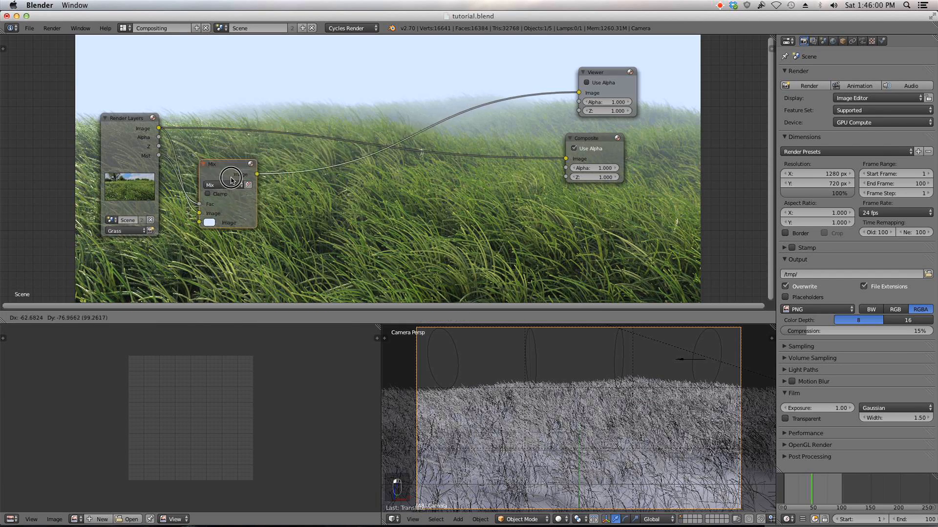
Step: Duplicate the Mix node after the first one and feed the render image into its other image input
scroll(458, 191, down, 3)
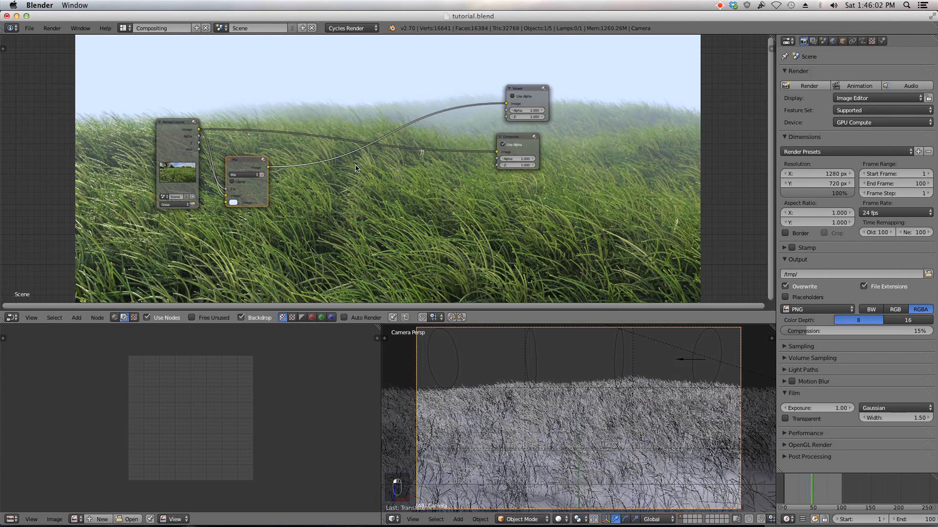
middle_drag(502, 158, 523, 170)
drag(540, 150, 600, 154)
drag(550, 97, 654, 89)
click(271, 179)
key(shift+d)
click(362, 167)
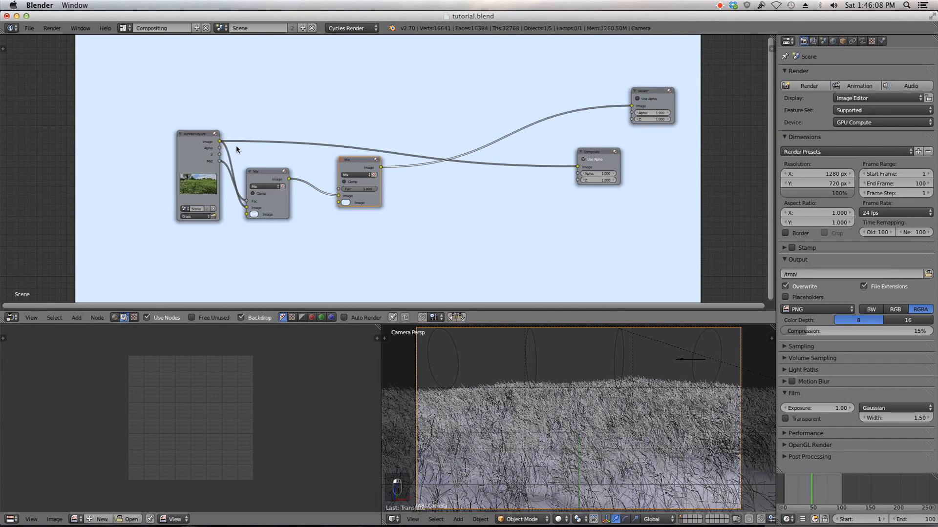
drag(219, 142, 359, 191)
Step: Set the second Mix node's factor to 0.700
scroll(497, 229, down, 2)
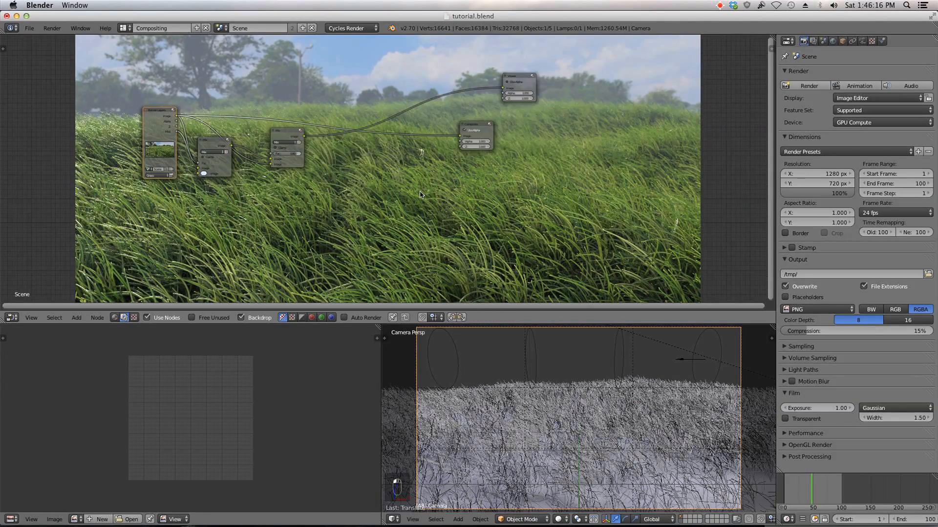
key(v)
key(v)
key(v)
key(v)
middle_drag(418, 199, 358, 166)
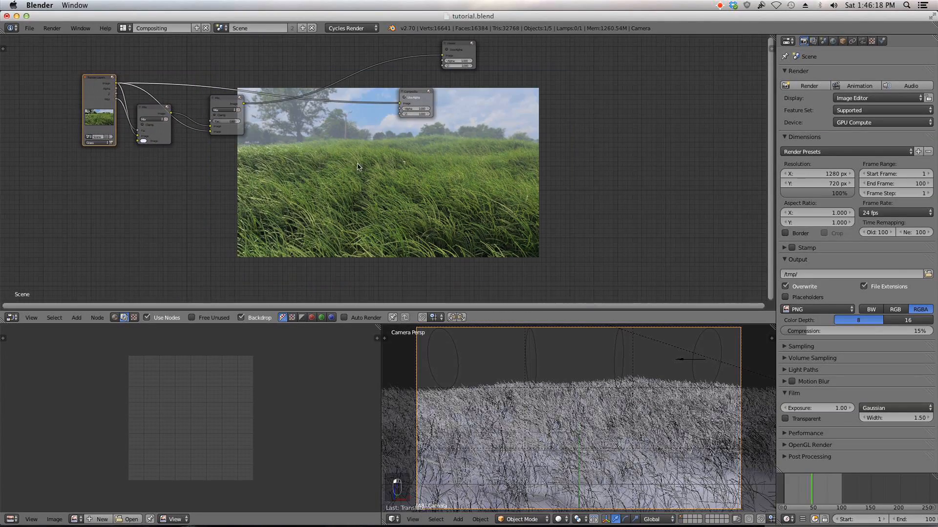
scroll(355, 143, up, 3)
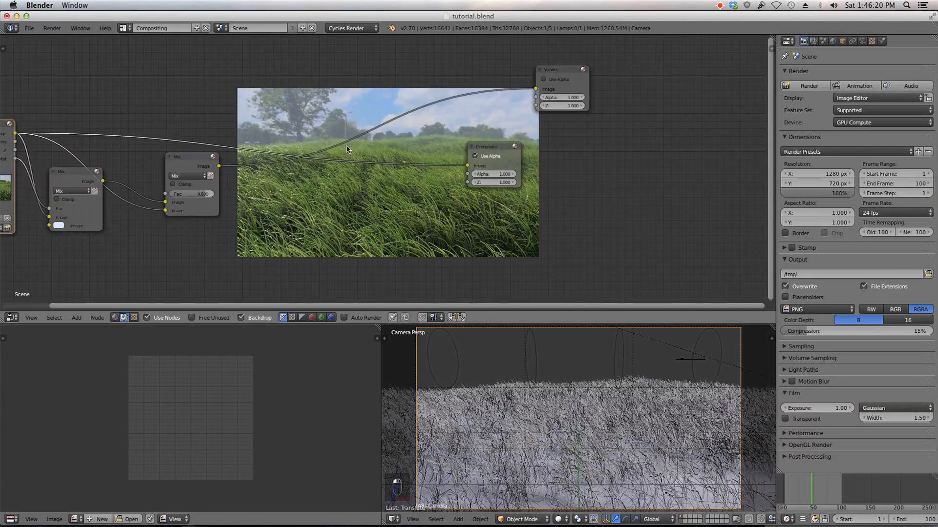
scroll(405, 135, up, 3)
drag(268, 233, 260, 233)
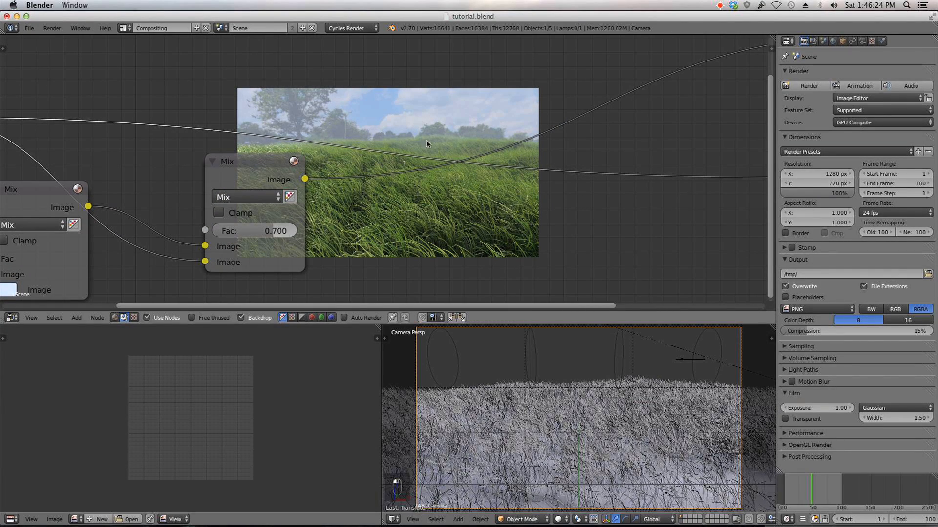
Step: Duplicate the Render Layers node and set the copy to the Background render layer
scroll(427, 143, down, 3)
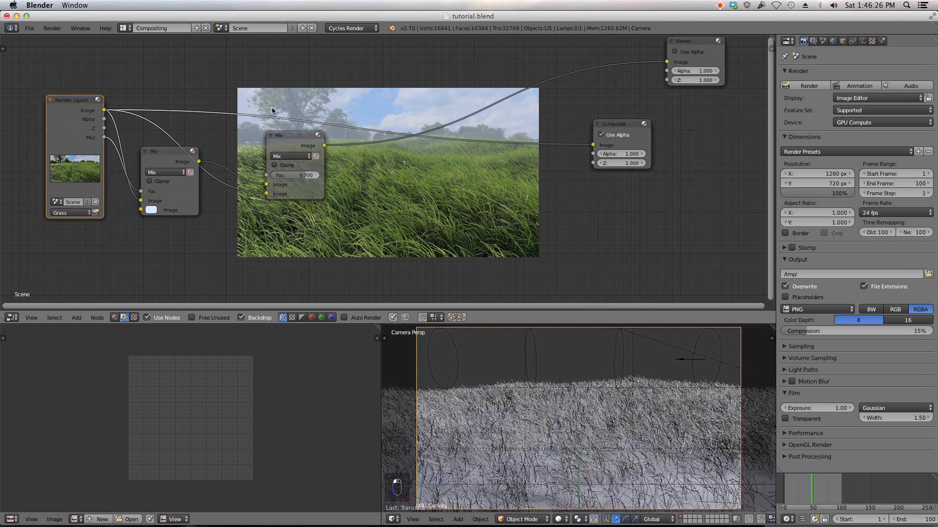
scroll(81, 116, down, 2)
key(shift+d)
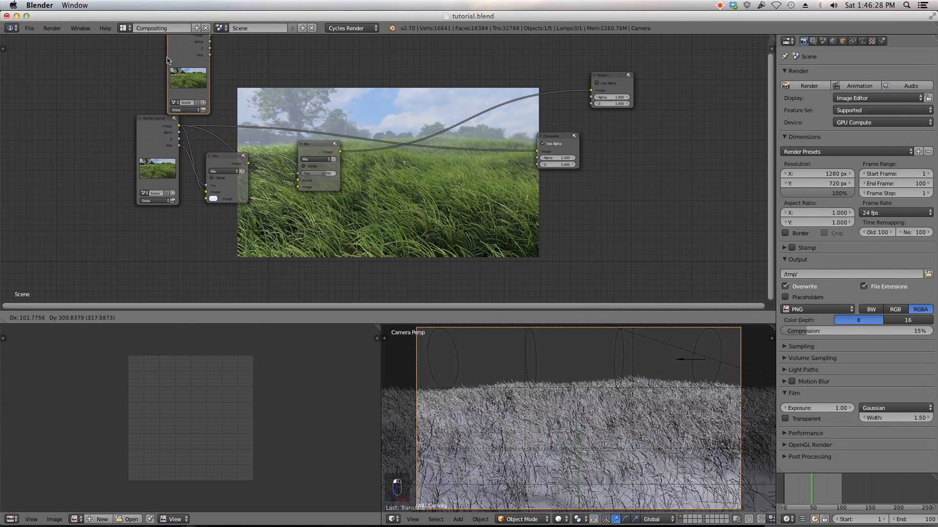
click(185, 83)
click(188, 96)
click(189, 82)
scroll(212, 78, down, 1)
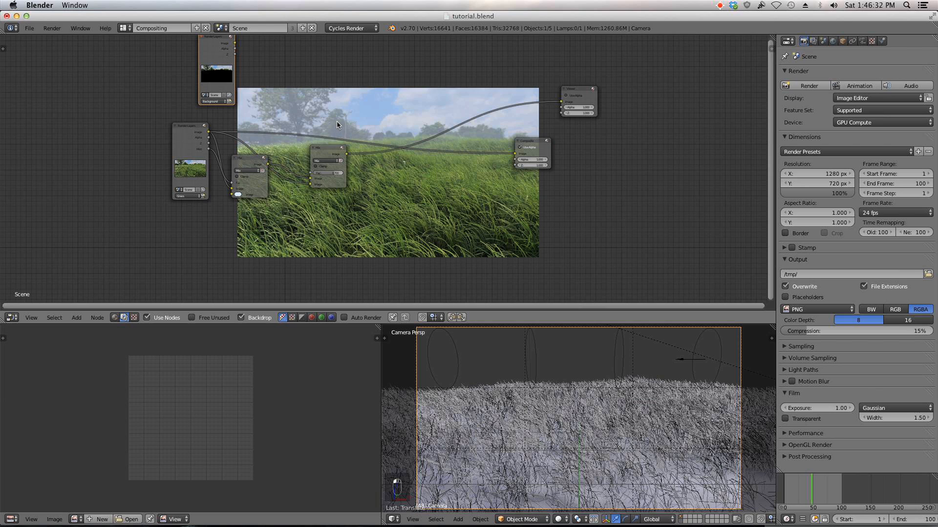
Step: Add a third Mix node after the second one and set its blend type to Add
key(shift+a)
mouse_move(324, 122)
click(368, 123)
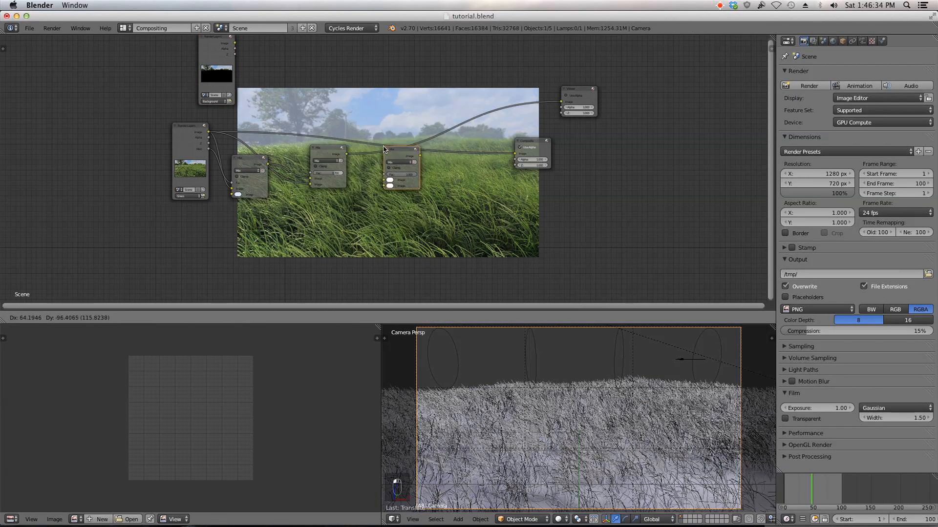
click(381, 146)
drag(380, 145, 377, 88)
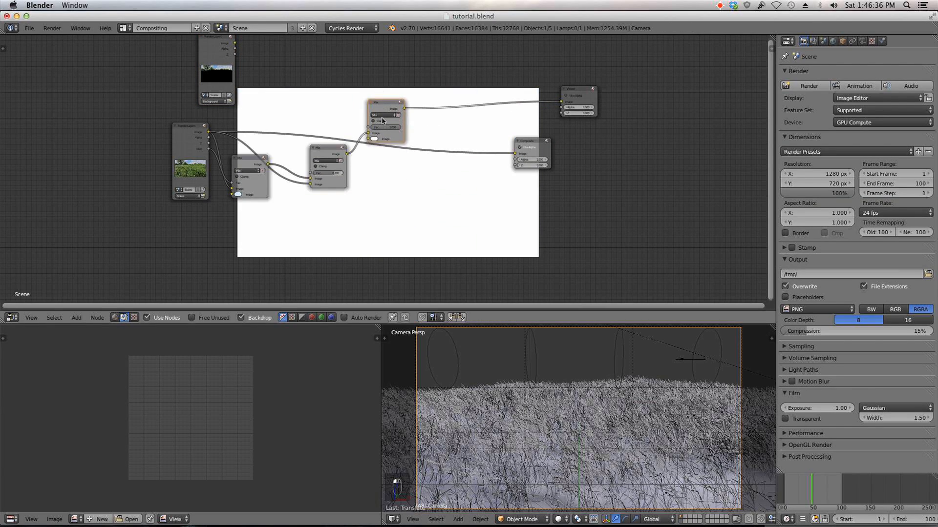
click(383, 115)
click(387, 128)
scroll(273, 83, up, 2)
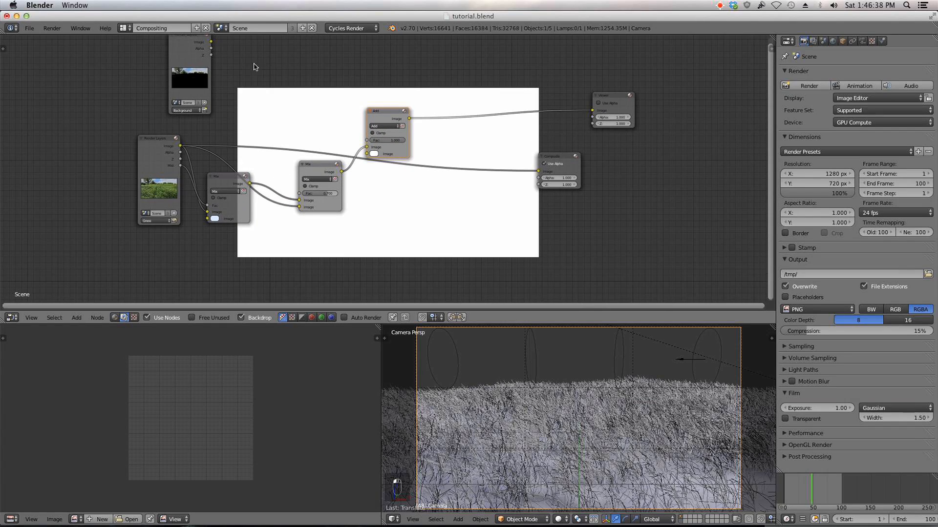
Step: Connect the Background layer's image into the Add node and route the Add output to the Composite
drag(221, 49, 369, 153)
middle_drag(406, 155, 288, 168)
scroll(241, 146, up, 4)
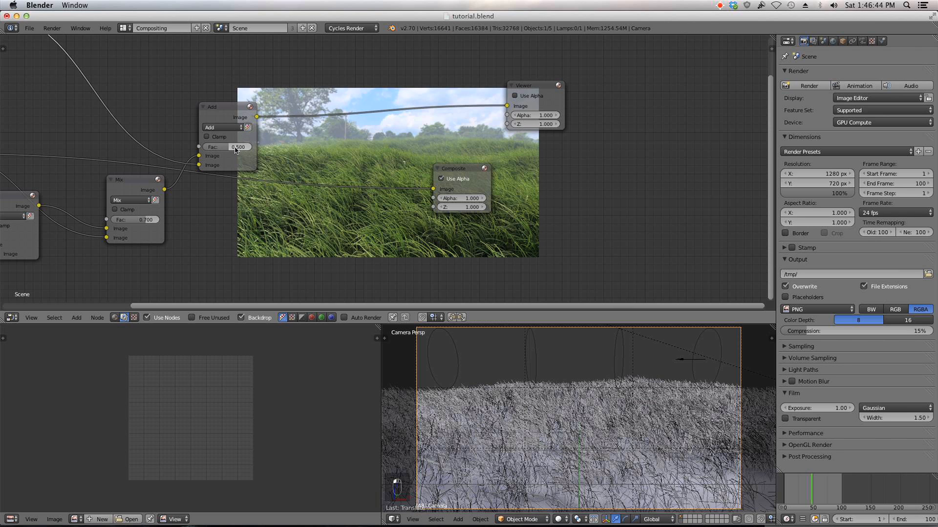
scroll(307, 148, down, 2)
middle_drag(306, 148, 436, 179)
drag(401, 188, 435, 188)
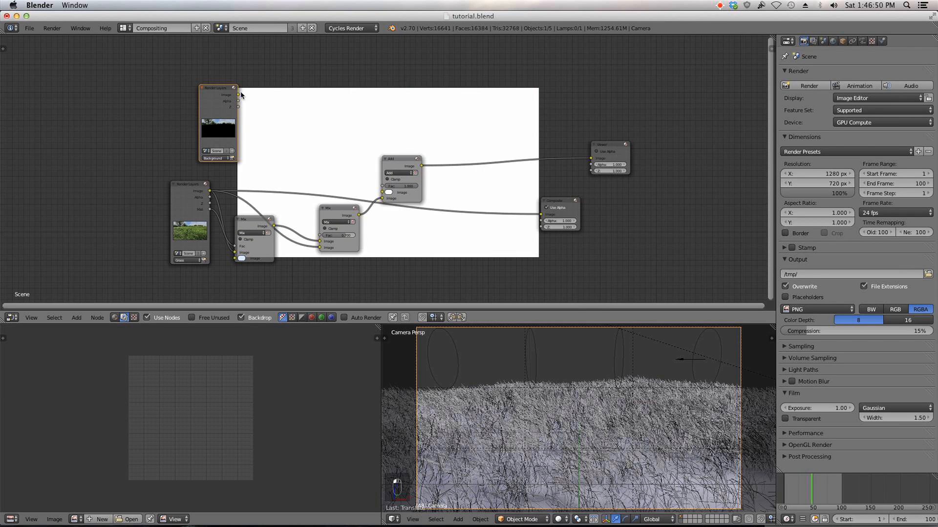
Step: Reconnect the Background layer's image to the Add node's lower image input
drag(239, 95, 385, 192)
scroll(443, 190, up, 4)
middle_drag(443, 190, 331, 191)
drag(286, 185, 338, 186)
scroll(239, 164, down, 4)
middle_drag(223, 150, 139, 160)
scroll(349, 145, up, 2)
ctrl+shift+click(152, 126)
middle_drag(151, 126, 294, 184)
middle_drag(70, 121, 112, 90)
Step: Rearrange the Add node and its links between the second Mix node and the Viewer
scroll(297, 181, down, 2)
middle_drag(296, 180, 490, 147)
scroll(331, 153, up, 5)
scroll(330, 177, down, 3)
drag(398, 143, 457, 177)
drag(489, 74, 501, 69)
drag(443, 177, 365, 132)
scroll(366, 132, down, 3)
middle_drag(476, 100, 415, 125)
scroll(414, 125, up, 6)
Step: Switch the third node's blend type to Mix and link the Background layer's image into it
click(410, 119)
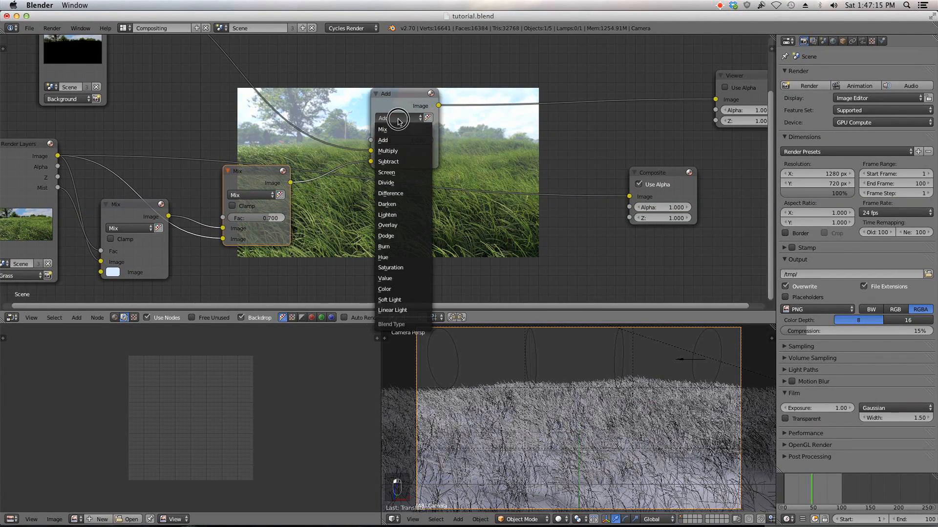
click(401, 126)
middle_drag(327, 110, 342, 148)
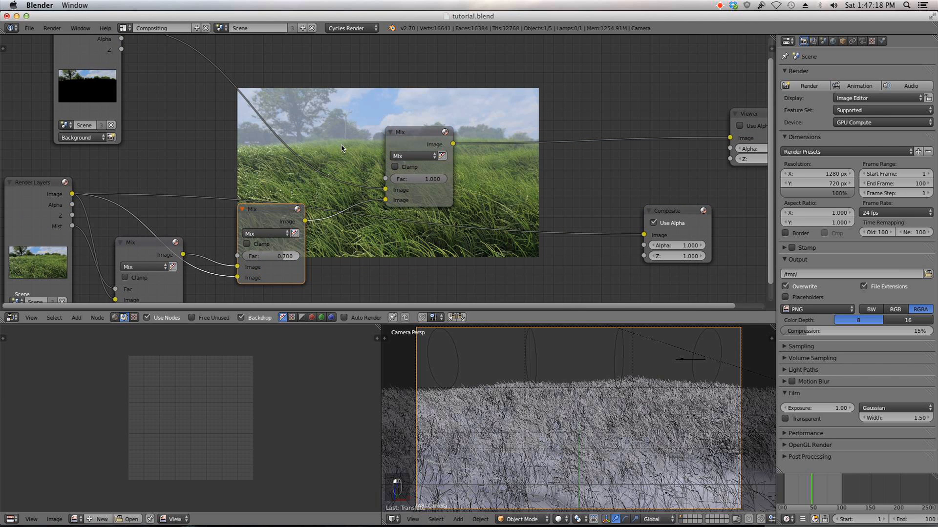
scroll(372, 151, down, 1)
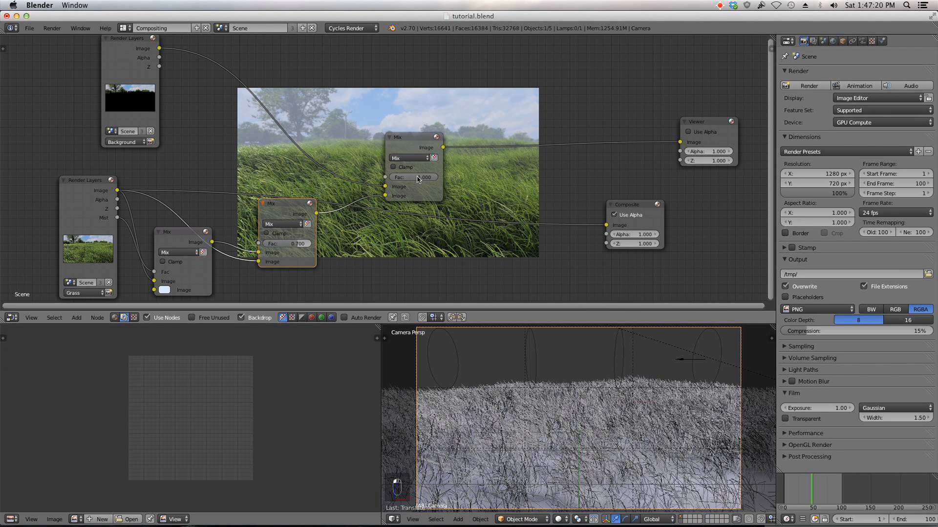
mouse_move(417, 179)
mouse_down()
mouse_move(406, 179)
mouse_move(418, 179)
mouse_up()
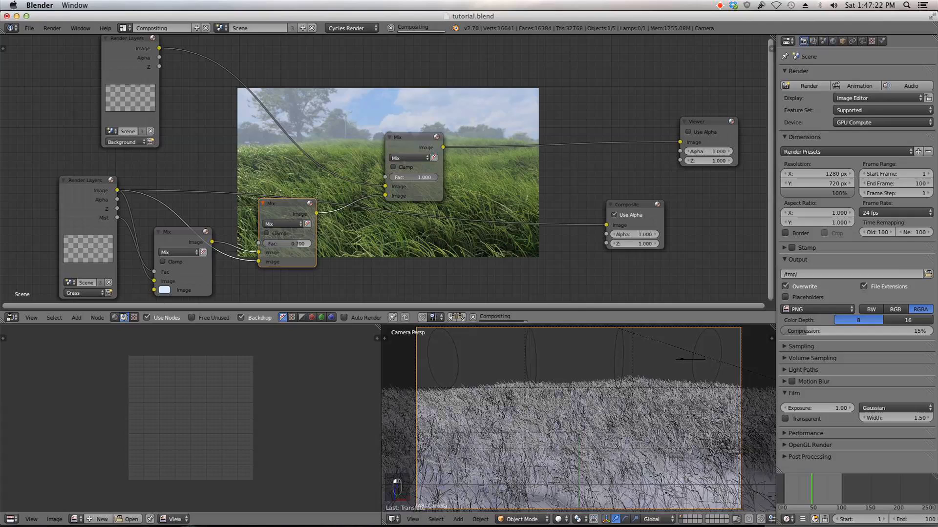
Step: Preview the Background layer and switch the upper Mix node's blend type to Add
ctrl+shift+click(142, 60)
ctrl+shift+click(142, 60)
ctrl+shift+click(142, 60)
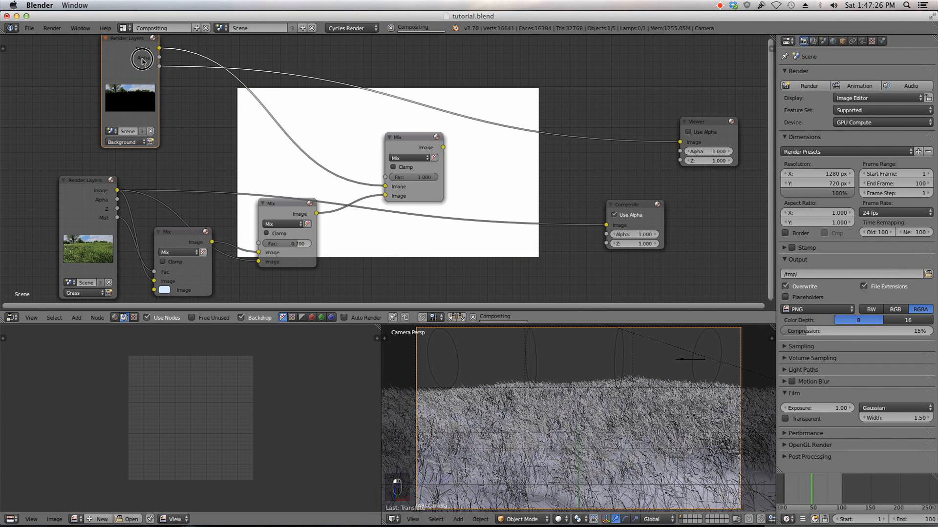
ctrl+shift+click(142, 60)
click(425, 156)
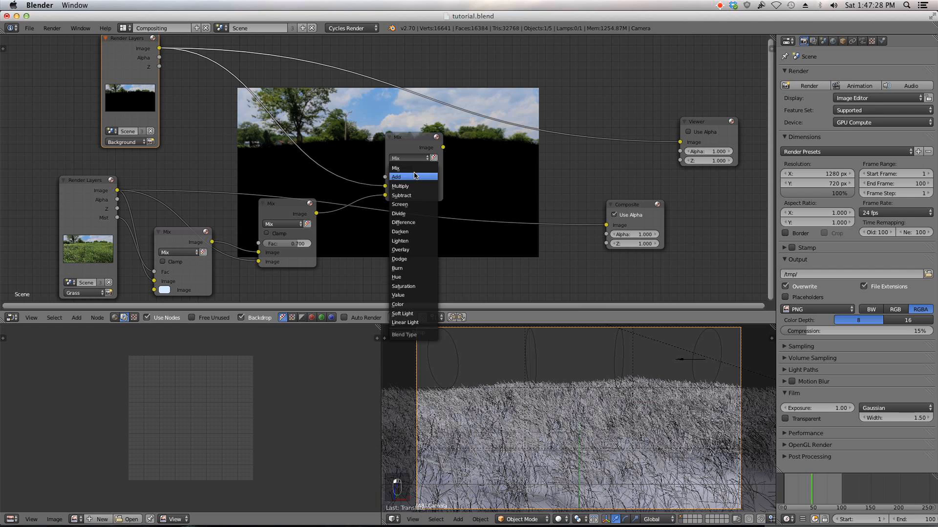
click(414, 175)
middle_drag(482, 175, 395, 174)
drag(369, 151, 605, 145)
scroll(491, 167, up, 1)
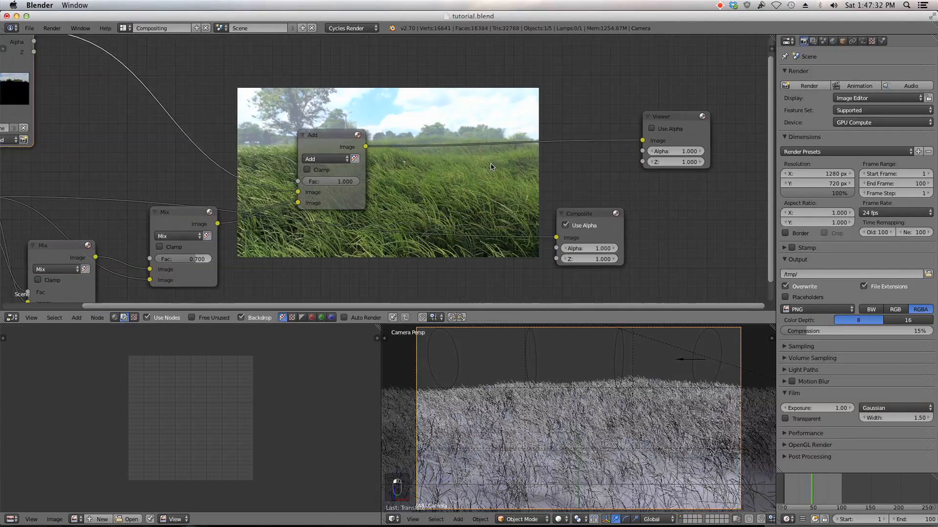
Step: Toggle the Add node's Clamp and alpha options while inspecting the backdrop
middle_drag(470, 166, 450, 145)
scroll(448, 147, up, 4)
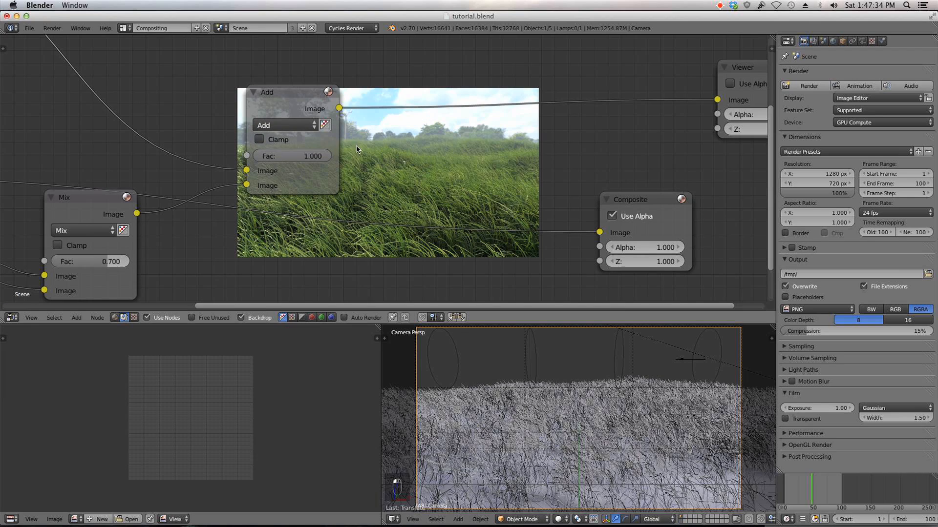
mouse_move(308, 155)
mouse_down()
mouse_move(257, 155)
mouse_move(312, 157)
mouse_up()
click(286, 141)
click(285, 143)
middle_drag(342, 129, 287, 124)
click(269, 120)
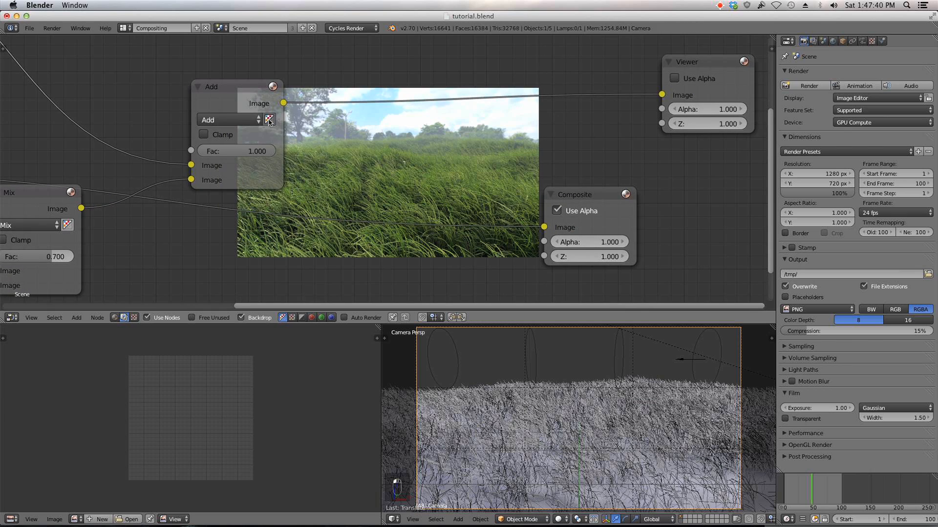
scroll(251, 95, down, 3)
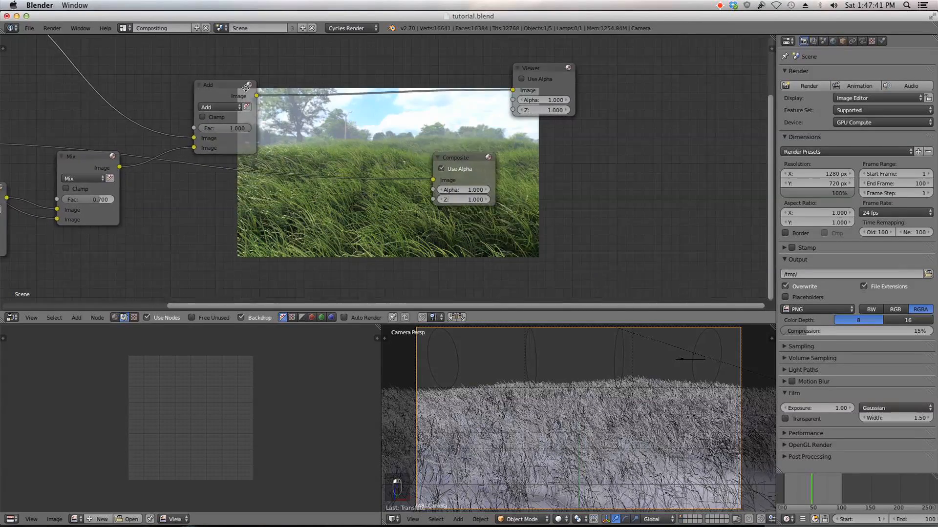
Step: Select and delete the Add node
middle_drag(246, 87, 284, 139)
click(245, 156)
key(x)
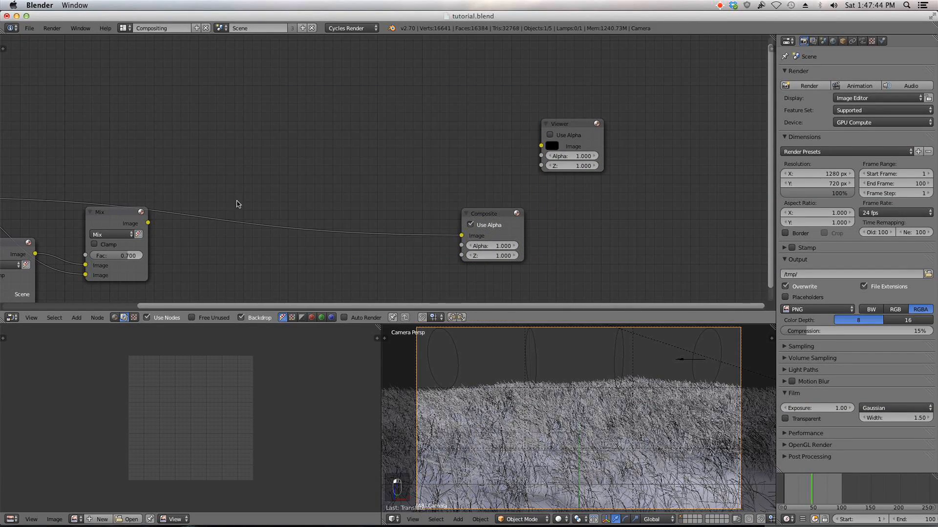
Step: Link the Background layer's image into the final Mix node and raise its Fac to about 0.78
ctrl+shift+click(136, 218)
scroll(233, 197, down, 1)
middle_drag(232, 196, 405, 106)
scroll(367, 111, up, 5)
middle_drag(149, 47, 208, 136)
scroll(203, 115, down, 4)
middle_drag(364, 112, 232, 293)
scroll(383, 349, up, 3)
scroll(292, 209, up, 2)
drag(235, 168, 237, 166)
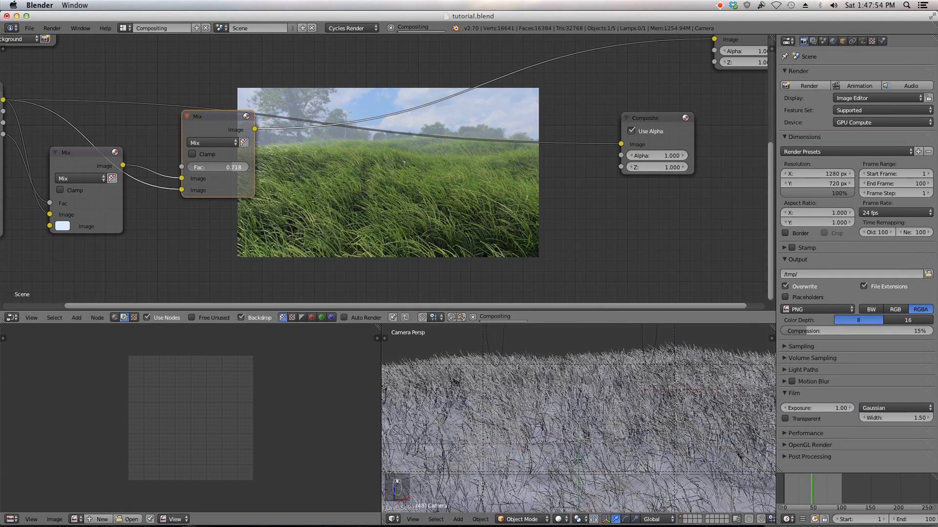
middle_drag(407, 151, 337, 161)
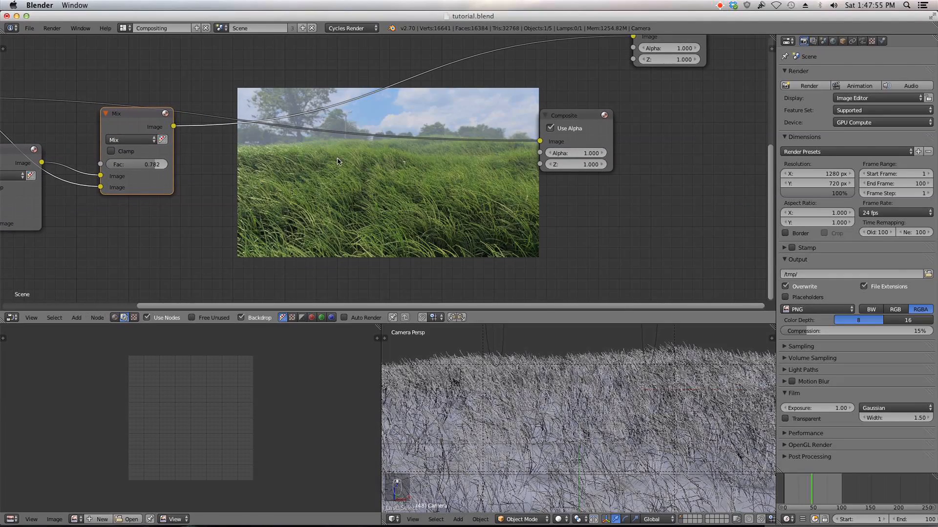
Step: Move the Composite node aside and add a Color Balance node after the Mix node
drag(561, 116, 713, 115)
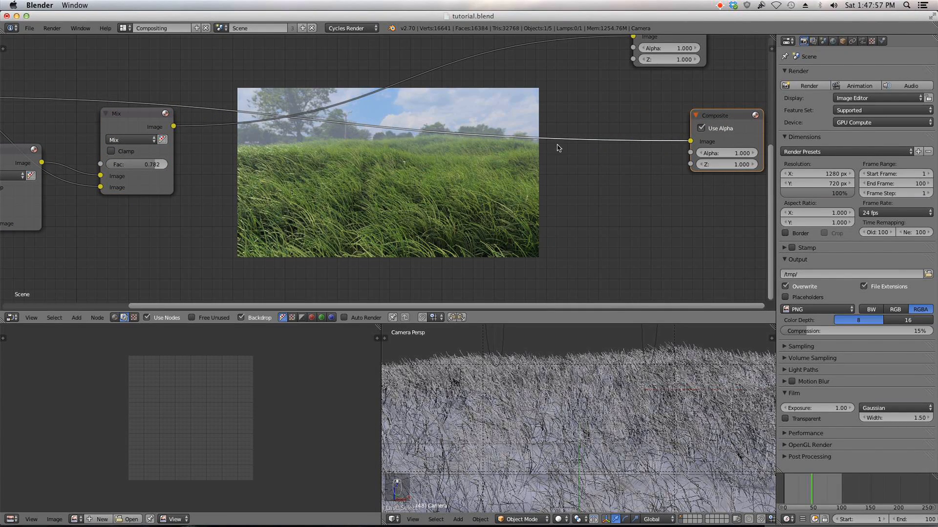
key(shift+a)
mouse_move(409, 153)
click(452, 204)
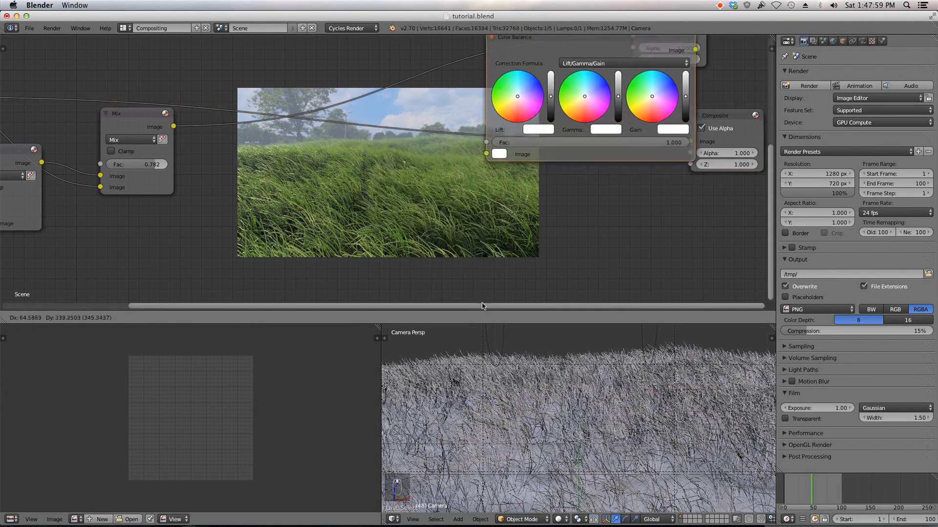
click(365, 82)
Step: Wire the Color Balance node between the Mix node and the Composite and Viewer outputs
scroll(369, 98, down, 2)
middle_drag(372, 119, 327, 172)
drag(384, 210, 384, 121)
drag(386, 69, 311, 91)
middle_drag(293, 119, 111, 159)
scroll(112, 153, up, 3)
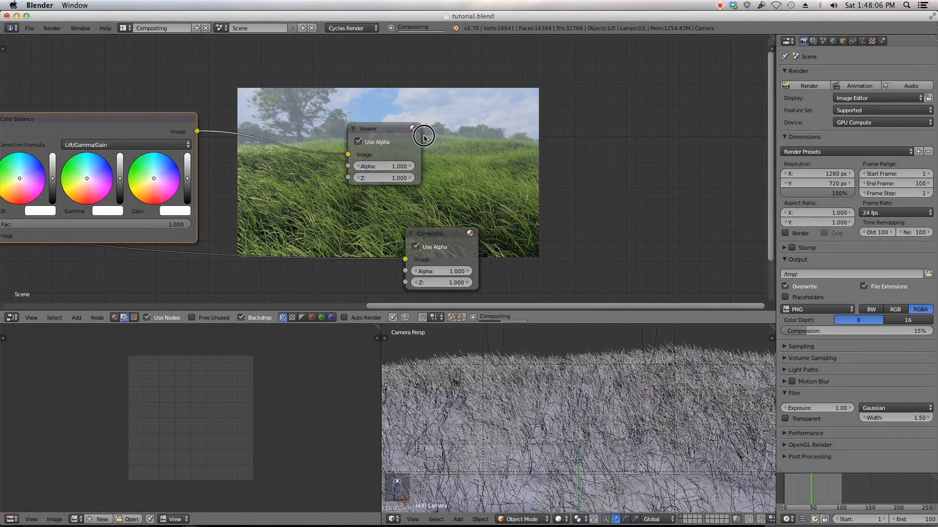
drag(375, 131, 708, 141)
middle_drag(575, 154, 656, 90)
scroll(304, 173, up, 4)
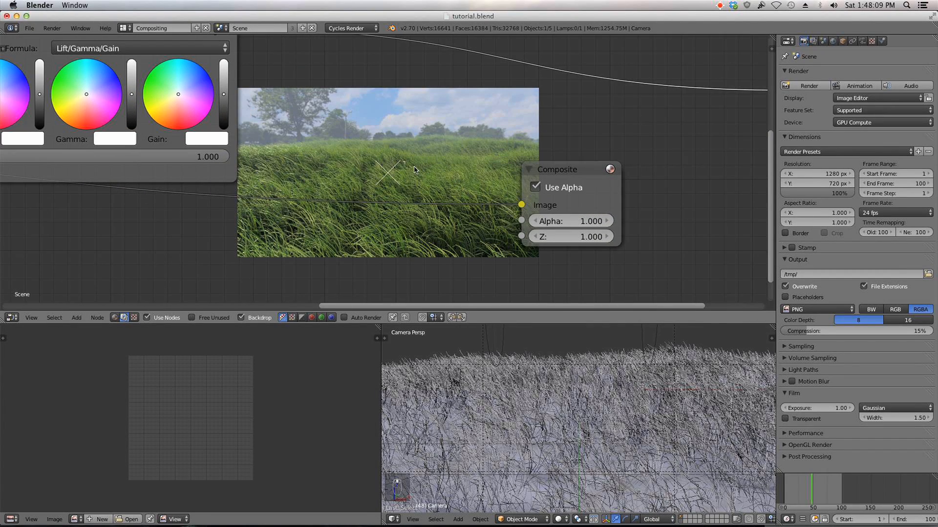
scroll(428, 163, down, 2)
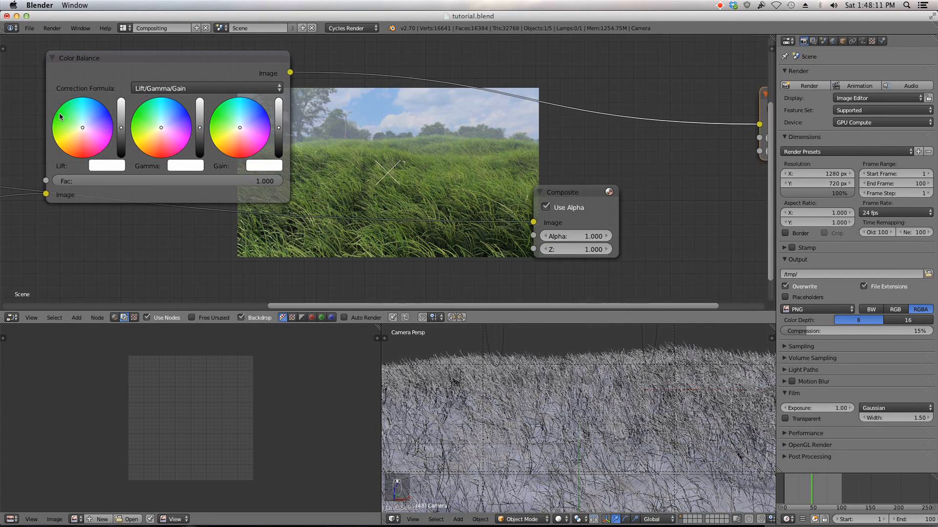
Step: Shift the Color Balance lift toward blue and the gain toward warm yellow, and lower its Fac
click(85, 118)
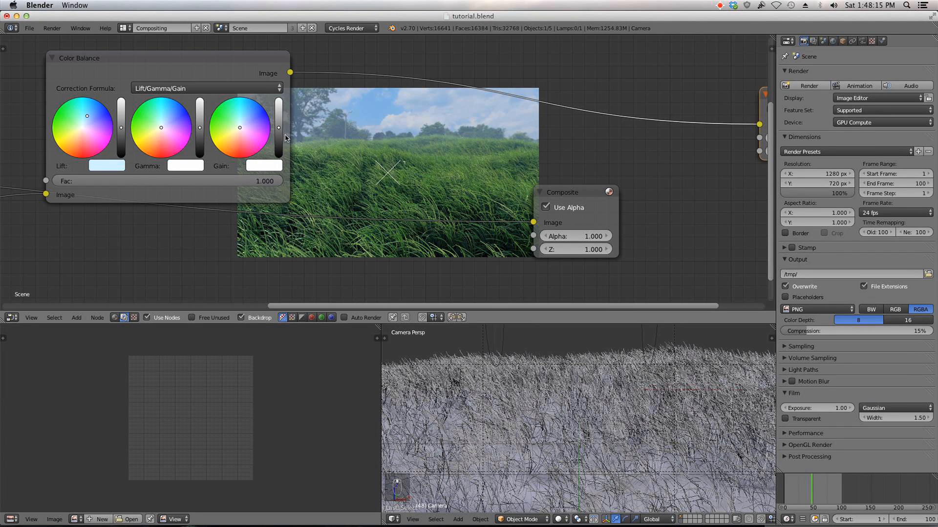
click(233, 136)
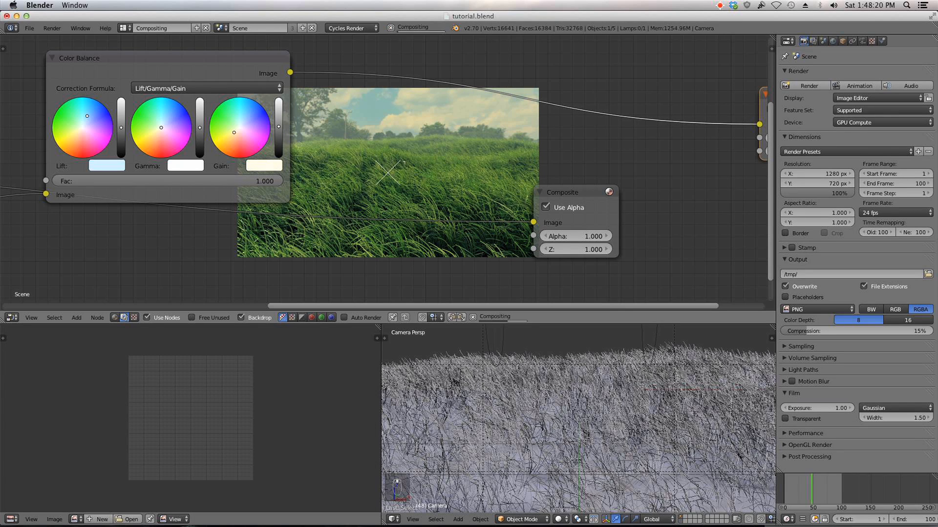
drag(171, 181, 96, 181)
Step: Rearrange the Color Balance, Viewer and Composite nodes in the compositor
scroll(223, 166, down, 3)
middle_drag(223, 165, 247, 128)
ctrl+shift+click(49, 131)
scroll(312, 137, down, 1)
middle_drag(312, 136, 178, 224)
click(192, 124)
middle_drag(364, 138, 326, 294)
scroll(392, 223, up, 1)
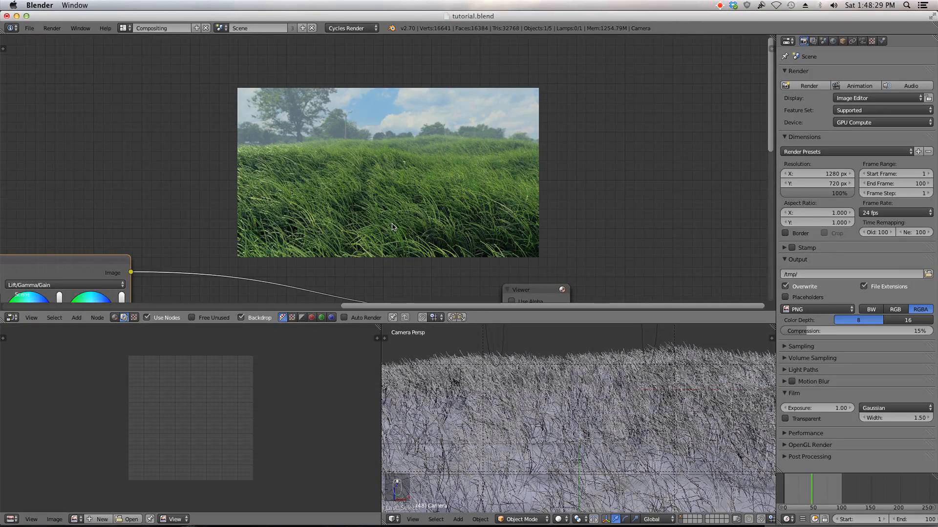
scroll(393, 227, up, 1)
Step: Enlarge the backdrop and examine the color-graded composite
key(alt+v)
key(alt+v)
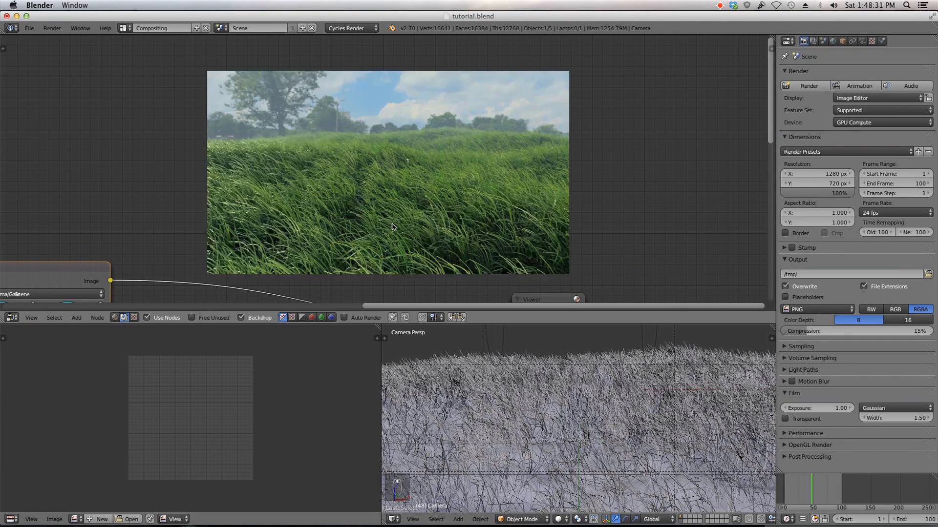
mouse_move(393, 227)
alt+middle_down()
mouse_move(391, 206)
mouse_move(391, 215)
alt+middle_up()
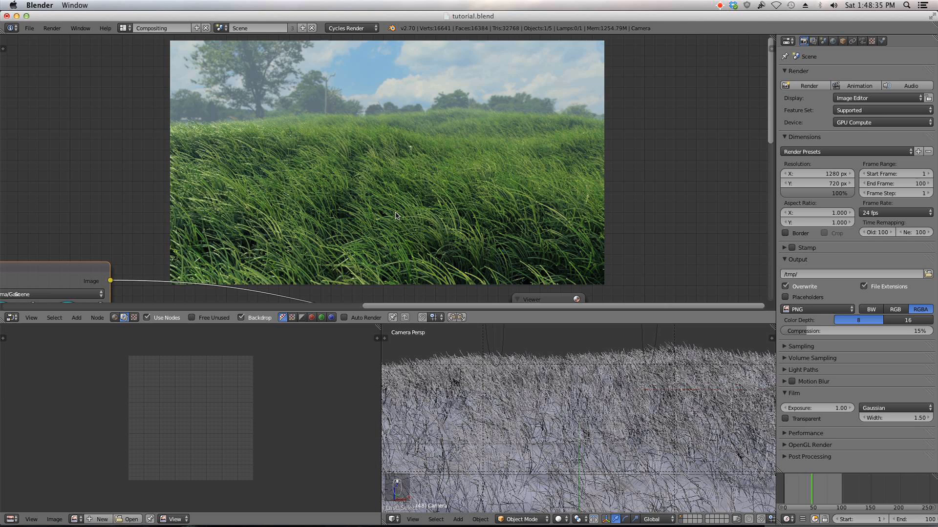
key(Home)
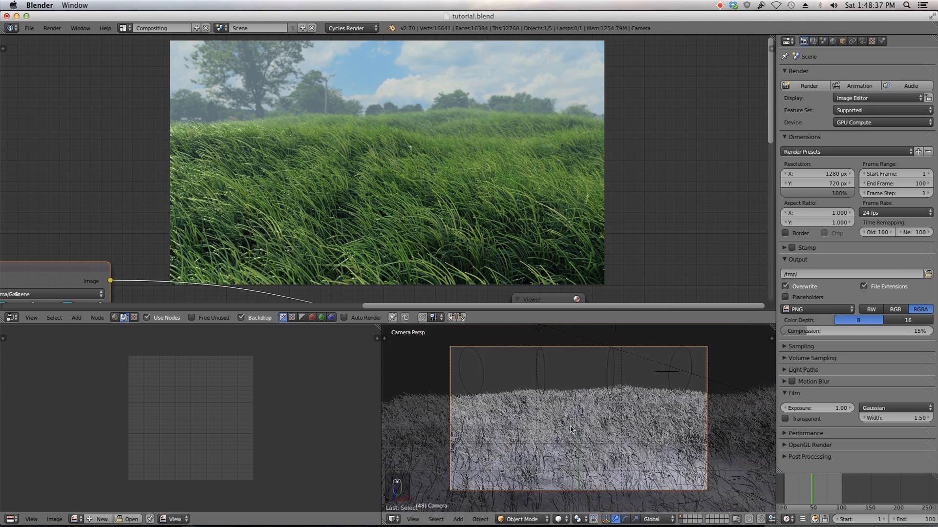
scroll(443, 185, down, 1)
scroll(443, 184, up, 2)
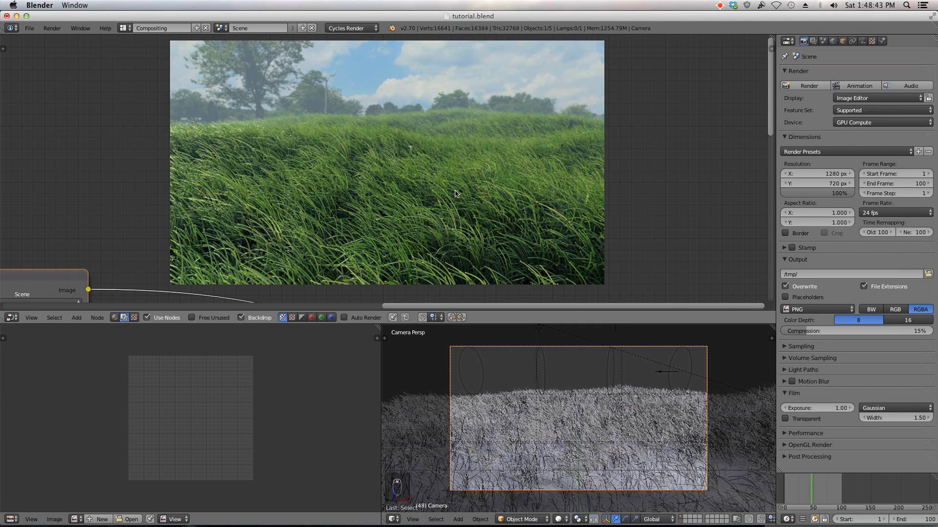
scroll(450, 200, down, 1)
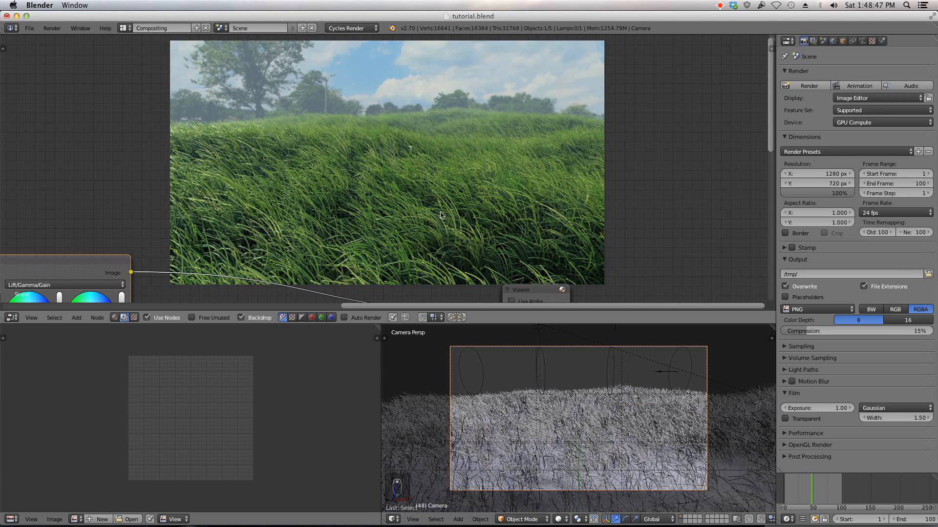
scroll(571, 196, down, 2)
scroll(522, 194, up, 3)
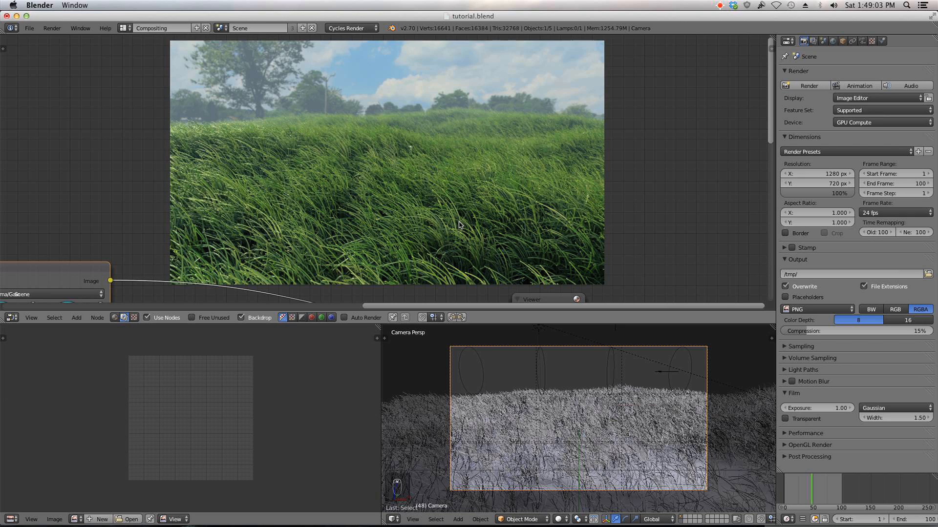
scroll(517, 186, down, 5)
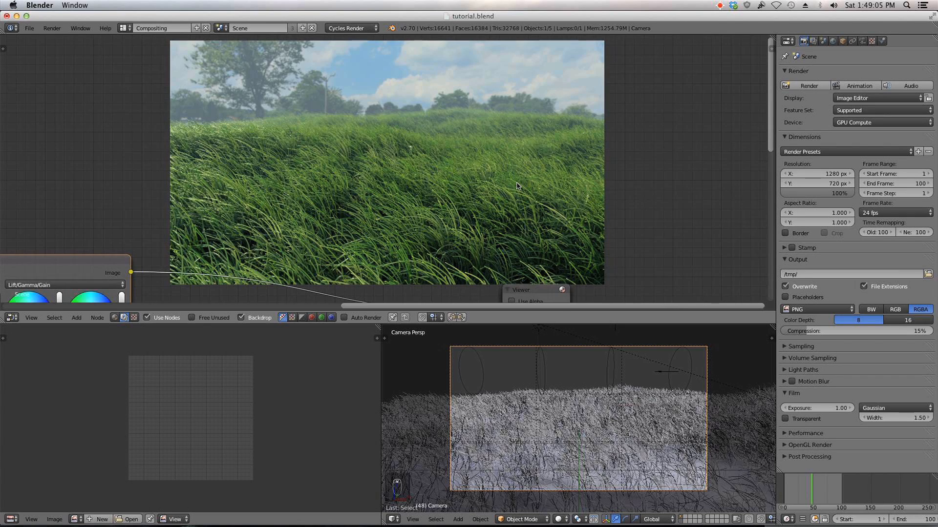
middle_drag(517, 186, 307, 69)
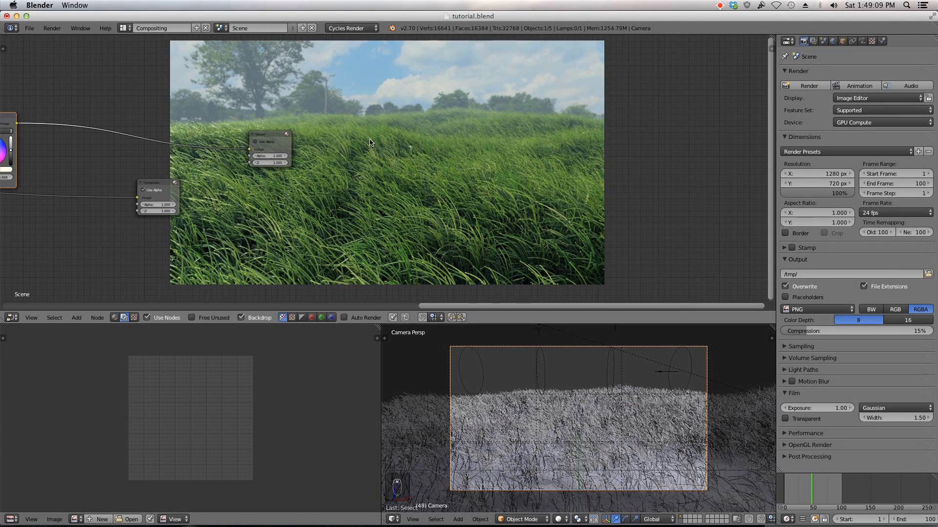